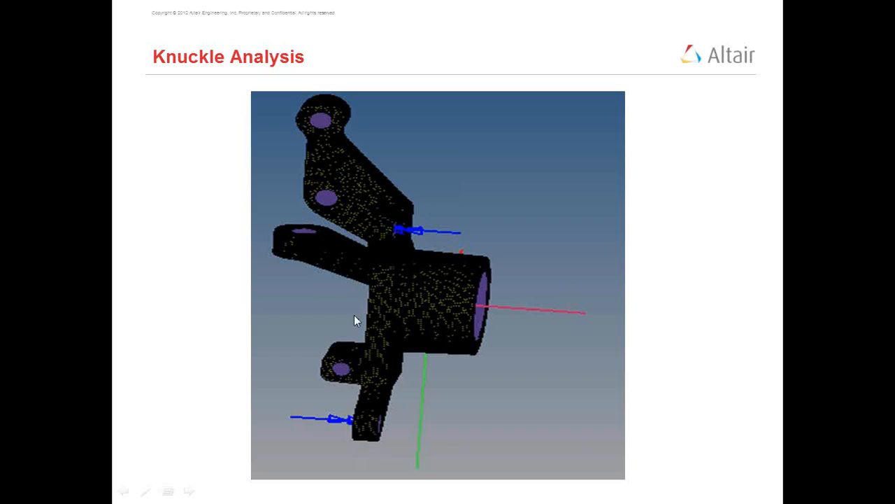
Advance the presentation to the MPCLL knuckle analysis steps and switch to HyperMesh
left_click(699, 363)
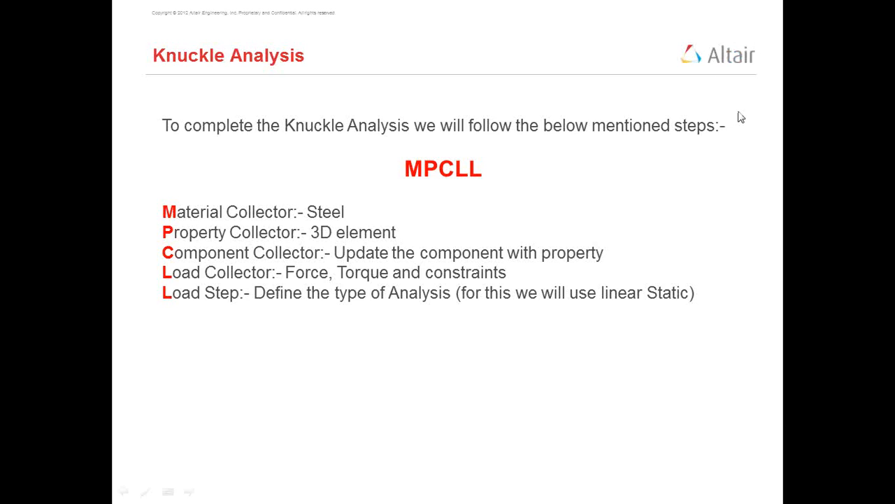
key("alt+Tab")
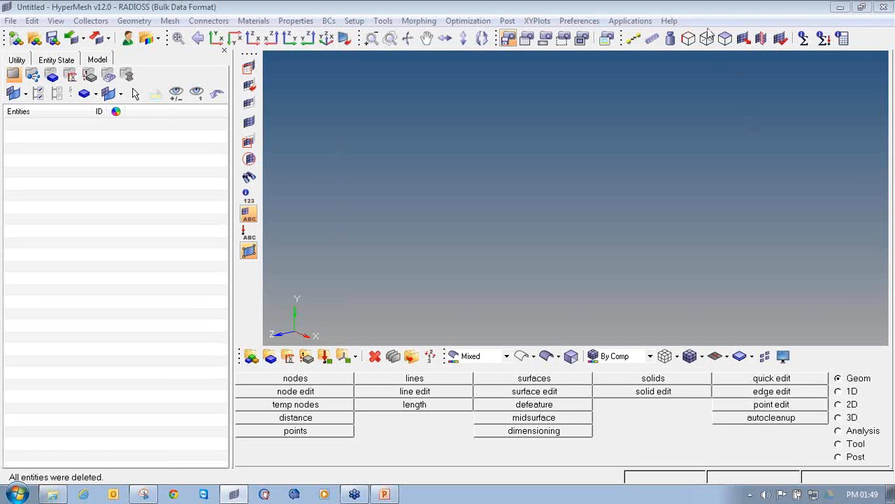
left_click(324, 140)
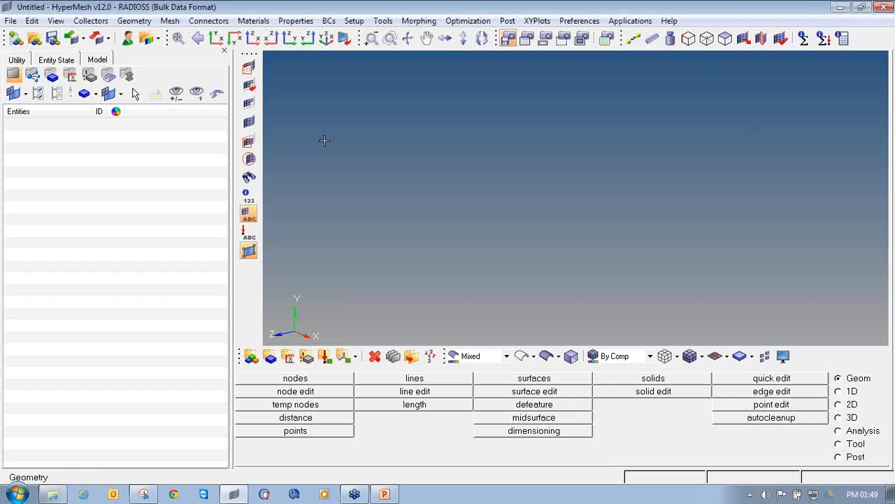
Apply the HyperMesh user profile RADIOSS with the BulkData format
left_click(585, 26)
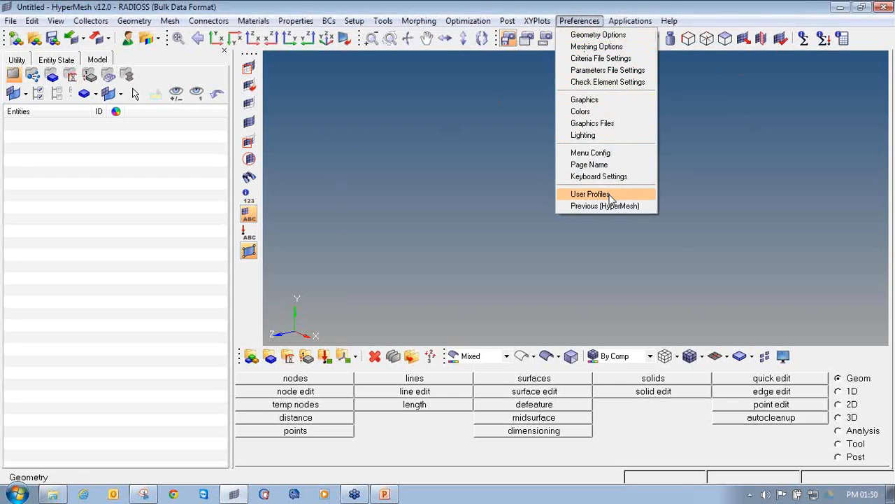
left_click(588, 191)
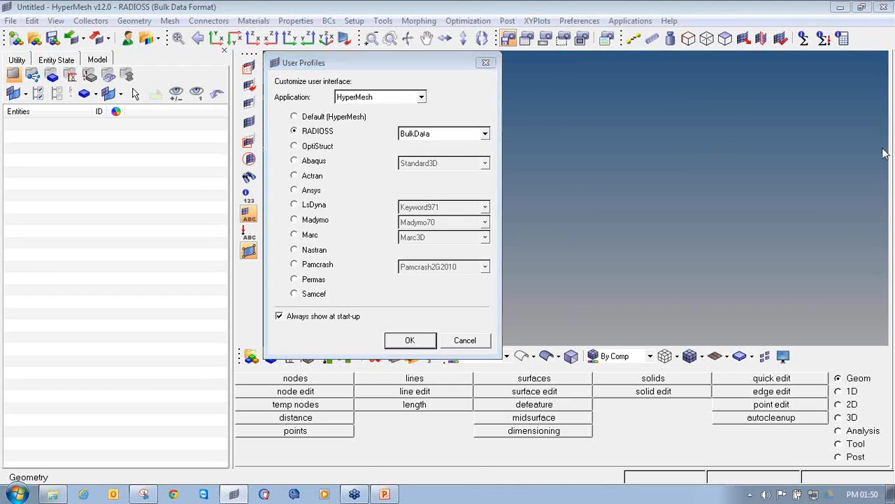
mouse_move(290, 142)
left_mouse_down()
mouse_move(498, 142)
mouse_move(480, 116)
mouse_move(287, 116)
mouse_move(284, 134)
left_mouse_up()
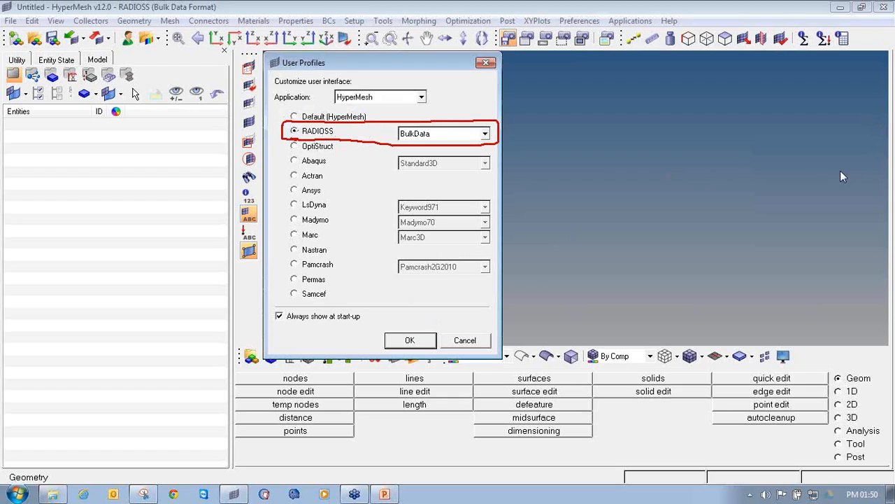
left_click(412, 342)
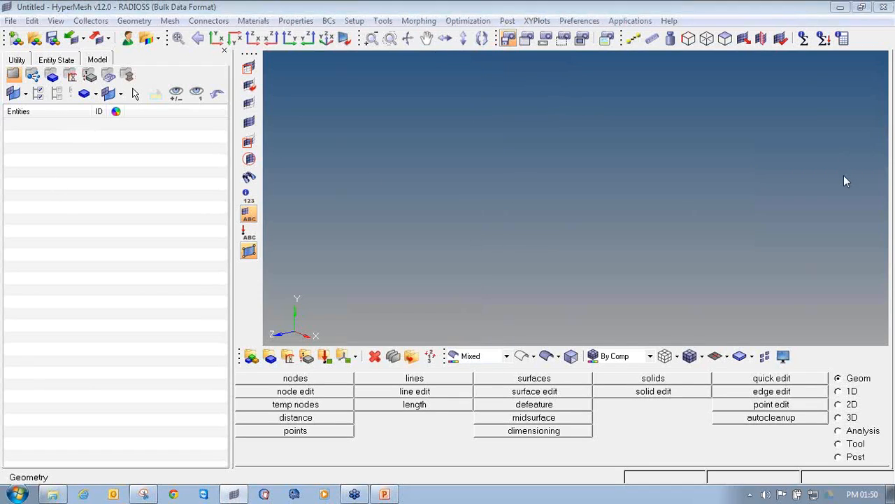
mouse_move(15, 14)
left_mouse_down()
mouse_move(228, 14)
mouse_move(228, 5)
mouse_move(4, 3)
mouse_move(22, 17)
left_mouse_up()
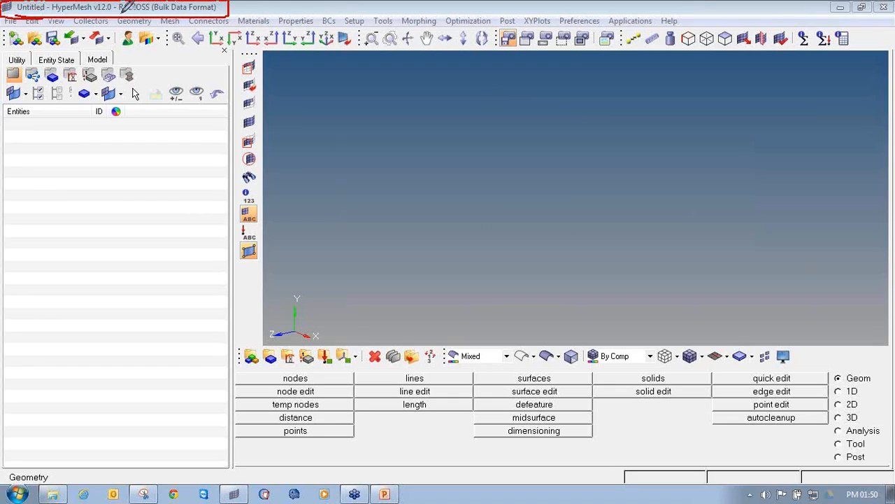
left_click_drag(120, 14, 227, 14)
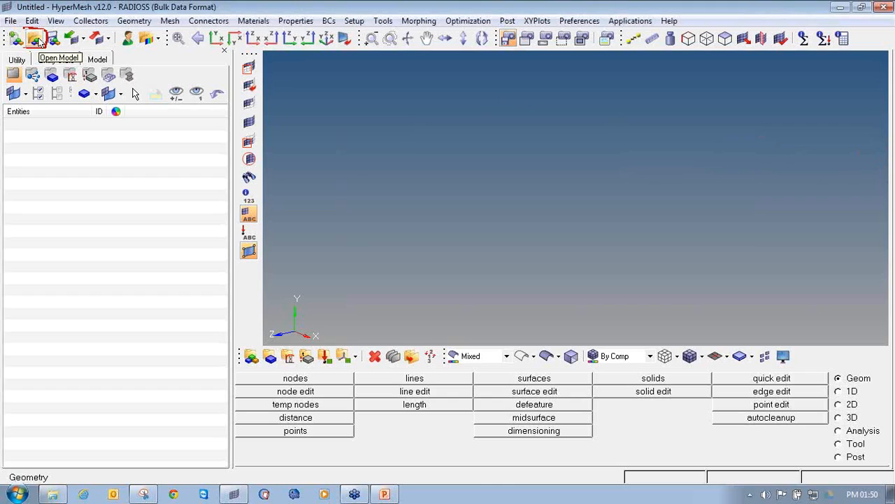
left_click(83, 41)
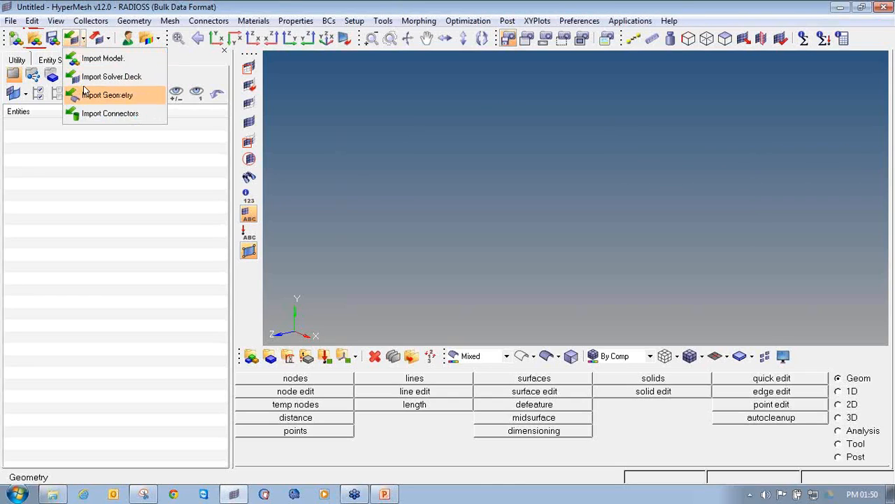
left_click(46, 168)
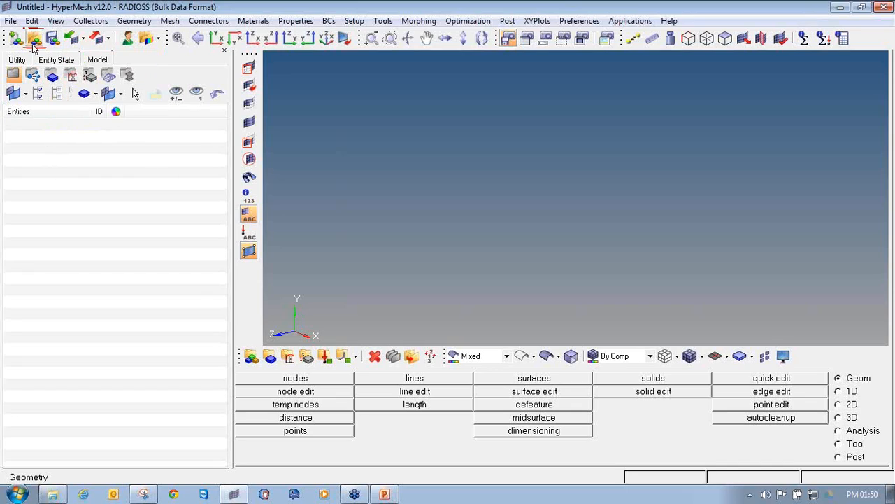
Open the model file knuckle_2.hm from the Analysis folder
left_click(35, 40)
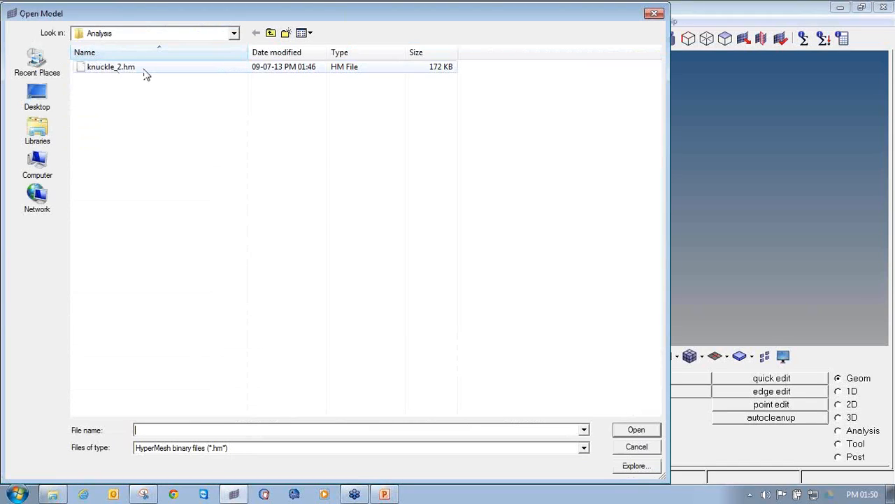
left_click(144, 72)
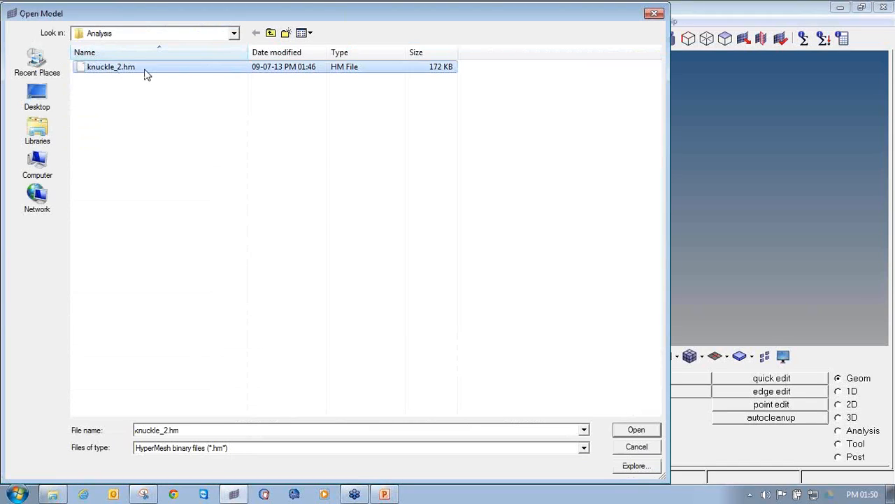
left_click(636, 431)
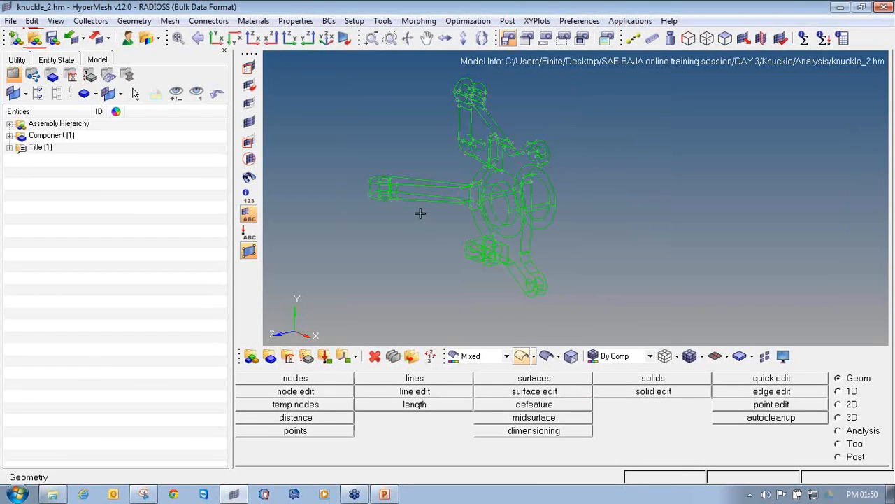
Display the knuckle geometry as shaded surfaces with their edges and inspect it from several angles
left_click(547, 357)
mouse_move(536, 192)
left_mouse_down("ctrl")
mouse_move(568, 193)
mouse_move(496, 226)
mouse_move(473, 184)
mouse_move(462, 197)
mouse_move(418, 183)
mouse_move(528, 189)
mouse_move(521, 213)
mouse_move(534, 250)
mouse_move(500, 227)
left_mouse_up("ctrl")
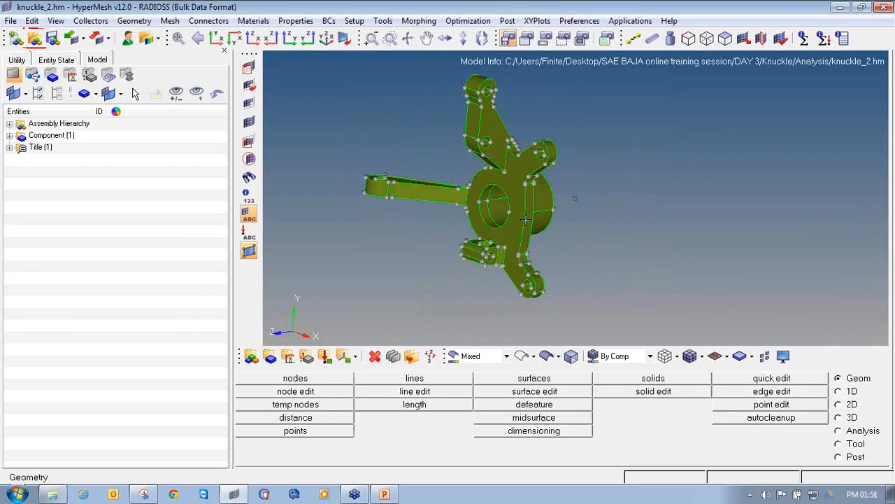
left_click_drag(529, 180, 589, 227, "ctrl")
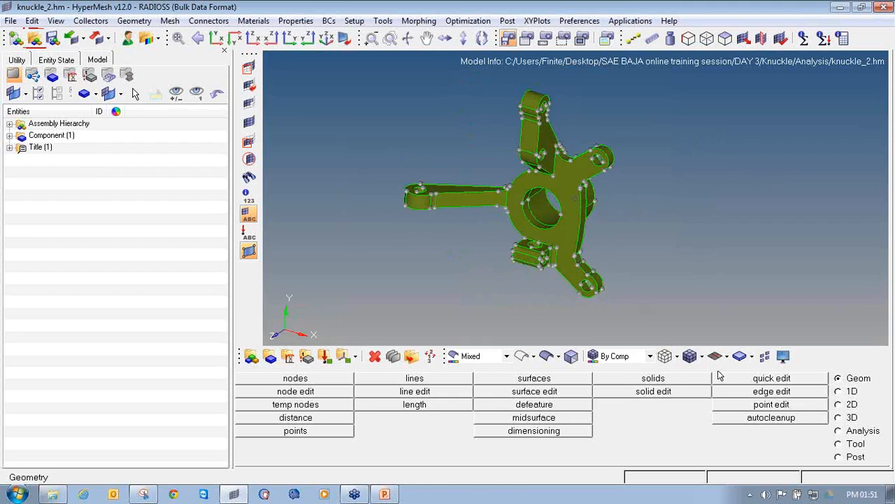
Hide the shared and suppressed edges in the visualization options and switch the geometry to wireframe
left_click(784, 358)
left_click(18, 157)
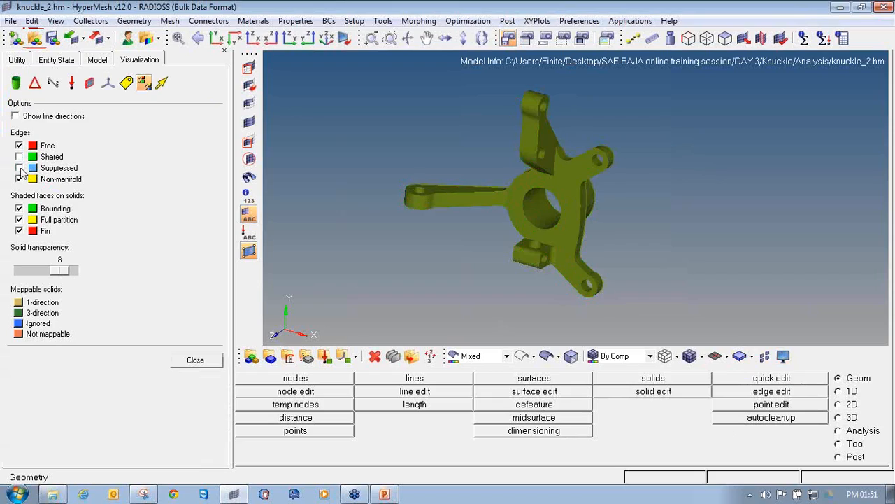
left_click(522, 360)
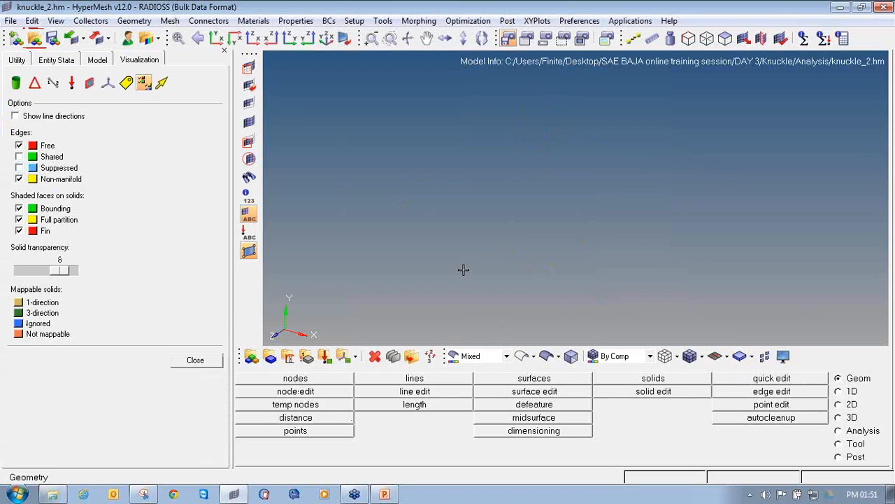
left_click(249, 251)
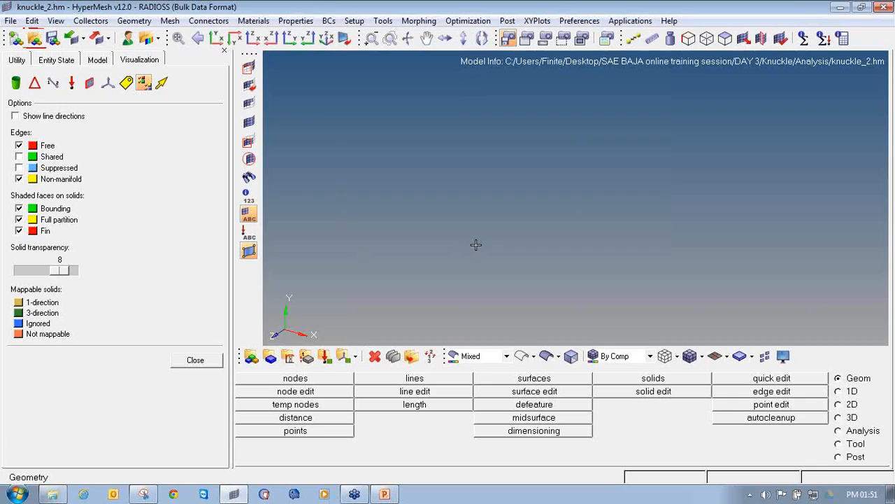
Turn the shared and suppressed edges back on and shade the knuckle geometry with surface edges again
left_click(19, 157)
left_click(20, 166)
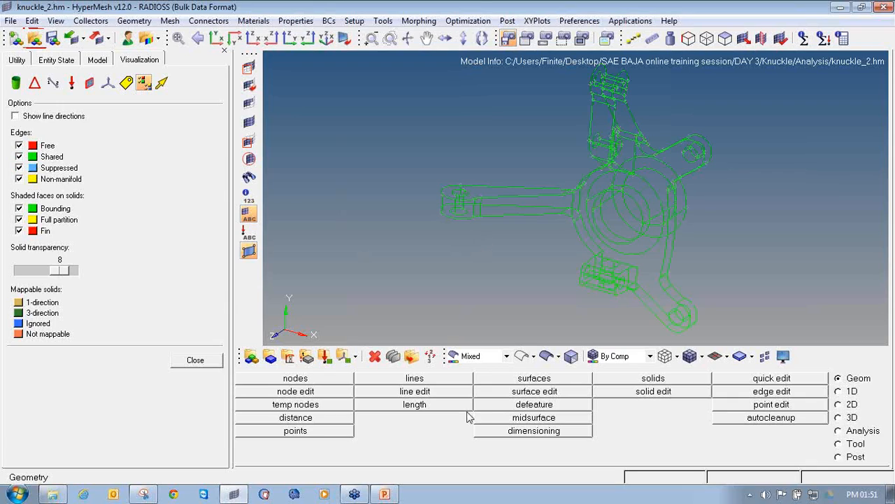
left_click(547, 358)
left_click_drag(698, 265, 665, 251, "ctrl")
right_click_drag(665, 252, 557, 253, "ctrl")
scroll(625, 249, "down", 3, "ctrl")
Close the visualization options and start the 3D tetramesh command in Volume tetra mode
left_click(852, 418)
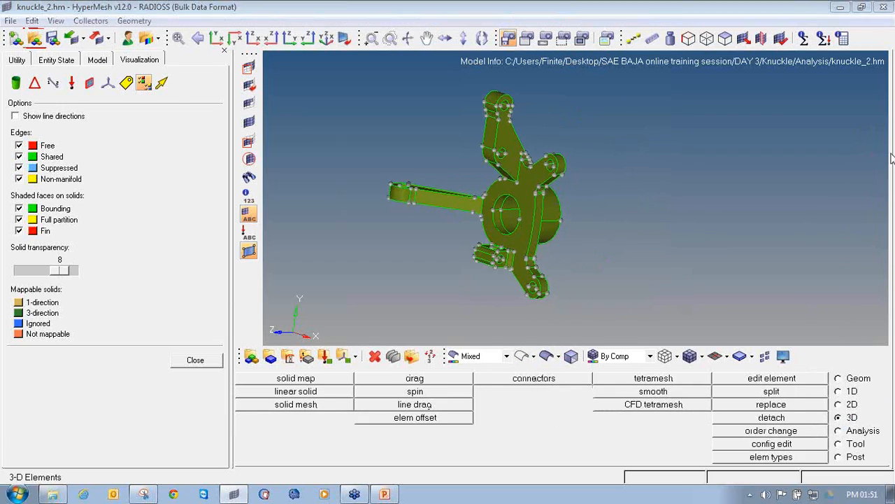
mouse_move(864, 407)
left_mouse_down()
mouse_move(837, 406)
mouse_move(839, 421)
mouse_move(873, 417)
mouse_move(866, 410)
left_mouse_up()
mouse_move(625, 374)
left_mouse_down()
mouse_move(598, 374)
mouse_move(600, 383)
mouse_move(693, 384)
mouse_move(706, 371)
mouse_move(625, 370)
left_mouse_up()
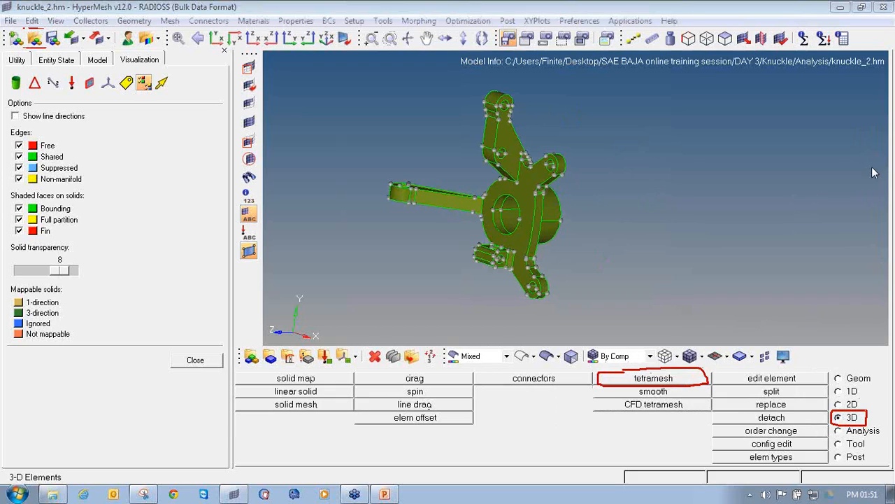
left_click(196, 360)
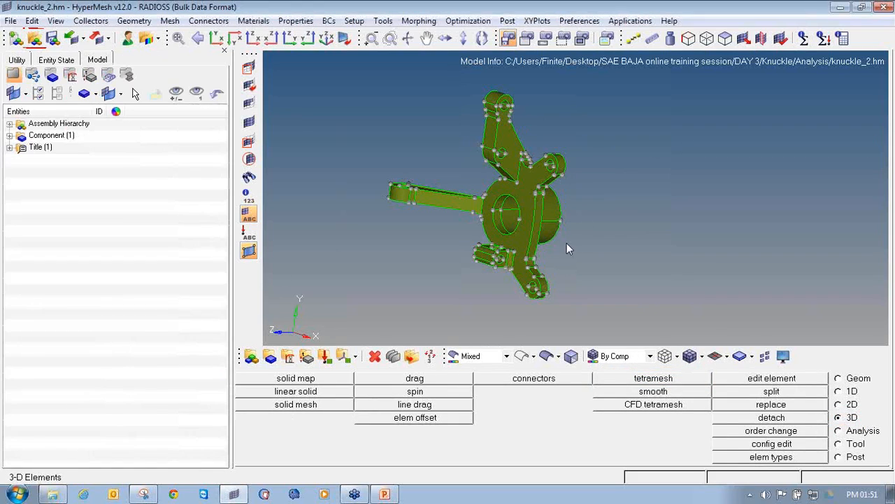
left_click(629, 379)
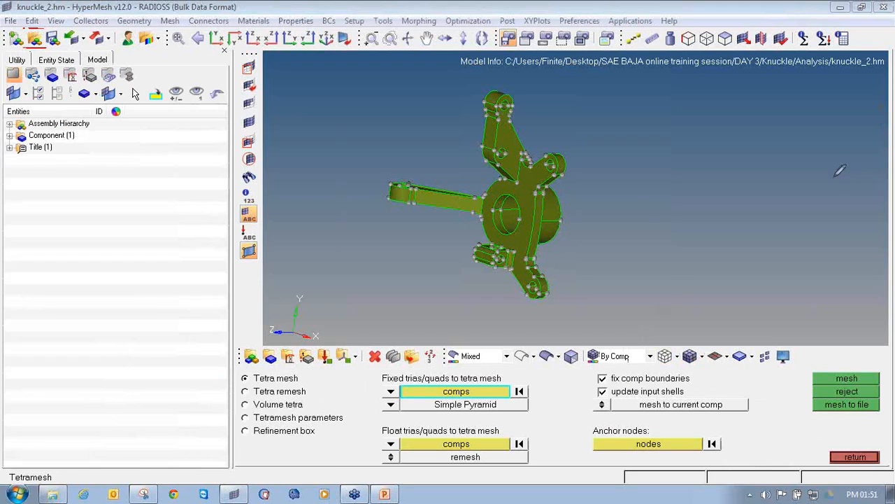
mouse_move(278, 400)
left_mouse_down()
mouse_move(241, 407)
mouse_move(307, 404)
mouse_move(277, 399)
left_mouse_up()
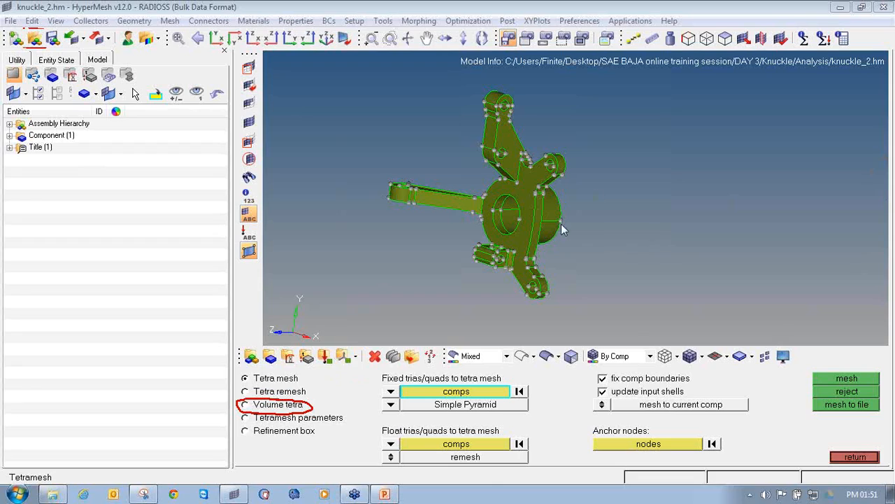
left_click(276, 407)
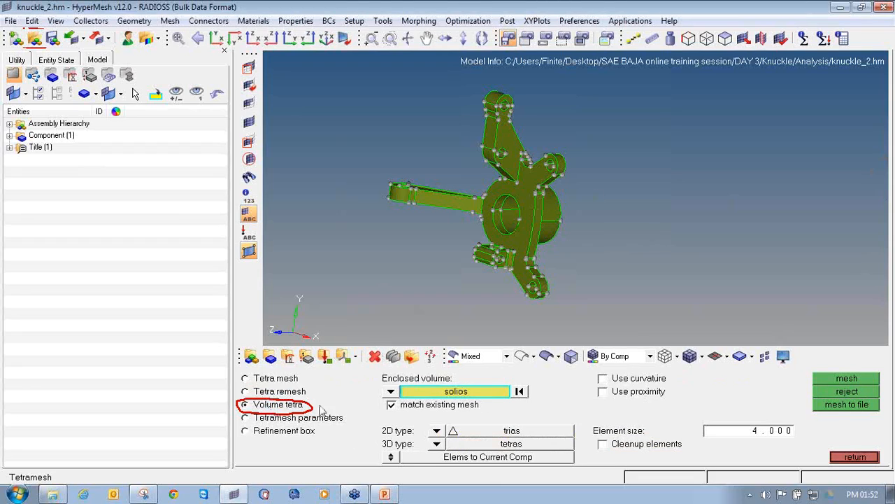
Set the enclosed volume entity type to surfs and select the knuckle's surfaces
left_click(391, 392)
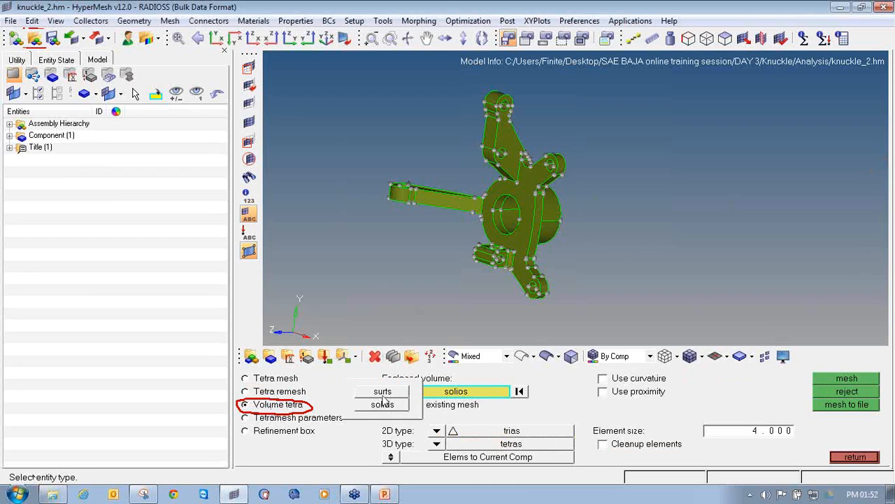
left_click(383, 394)
left_click_drag(487, 227, 582, 189, "ctrl")
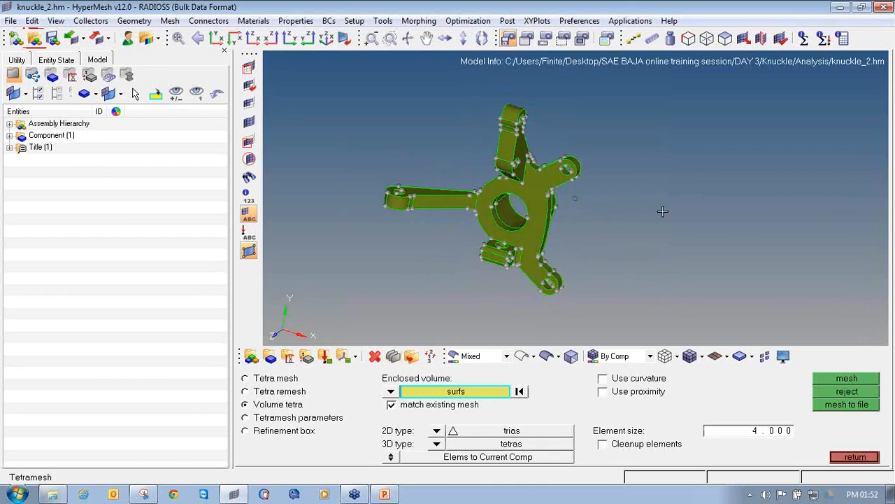
left_click(392, 393)
left_click(383, 405)
left_click(390, 392)
left_click(383, 392)
left_click(535, 222)
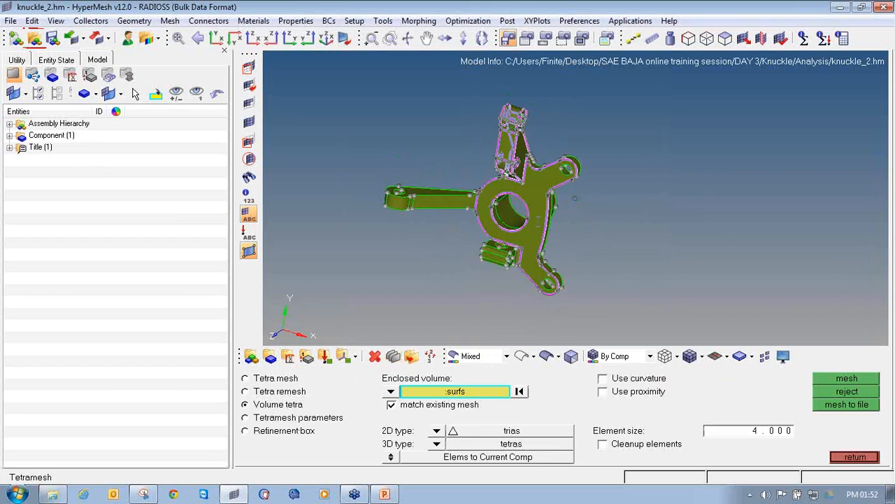
Deselect the knuckle's surfaces and select them again for the enclosed volume
left_click_drag(661, 251, 524, 209, "ctrl")
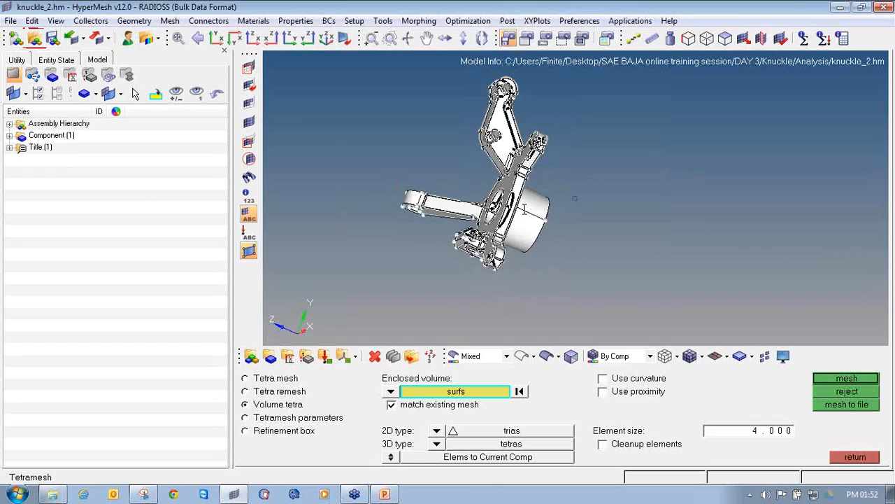
right_click(524, 209)
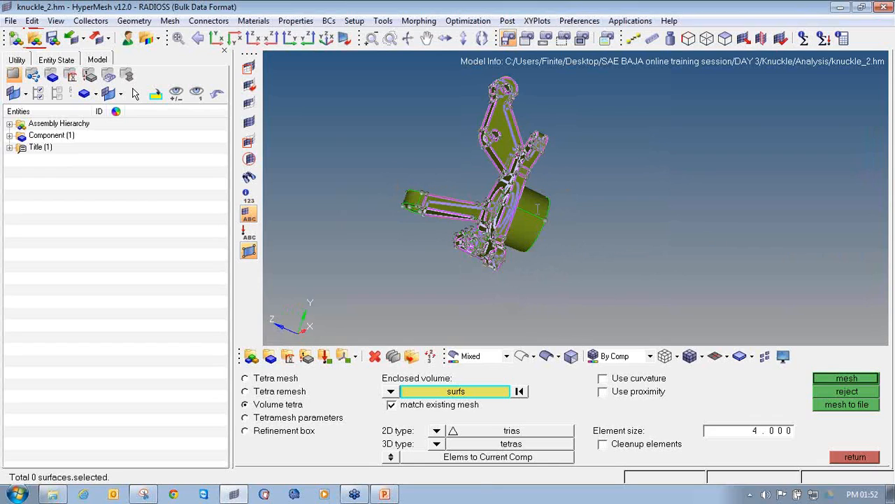
left_click(537, 207)
left_click_drag(495, 257, 561, 274, "ctrl")
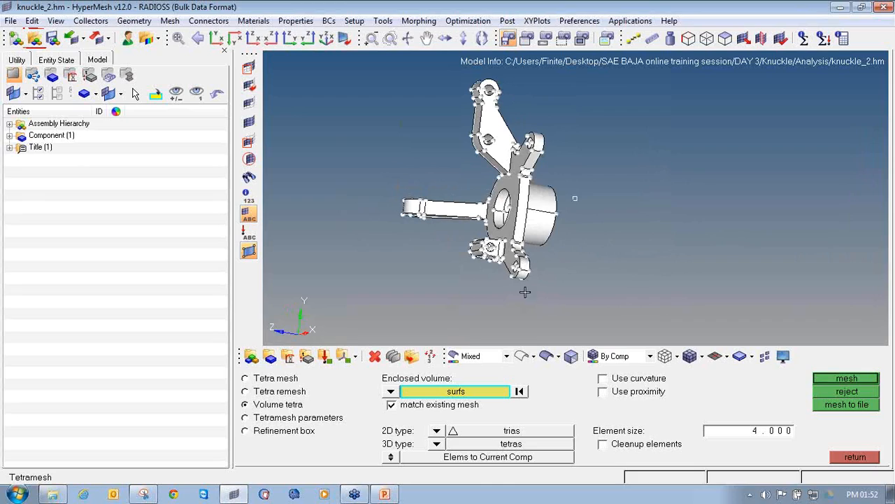
Set the 2D element type for the volume tetra mesh to R-trias
left_click(437, 434)
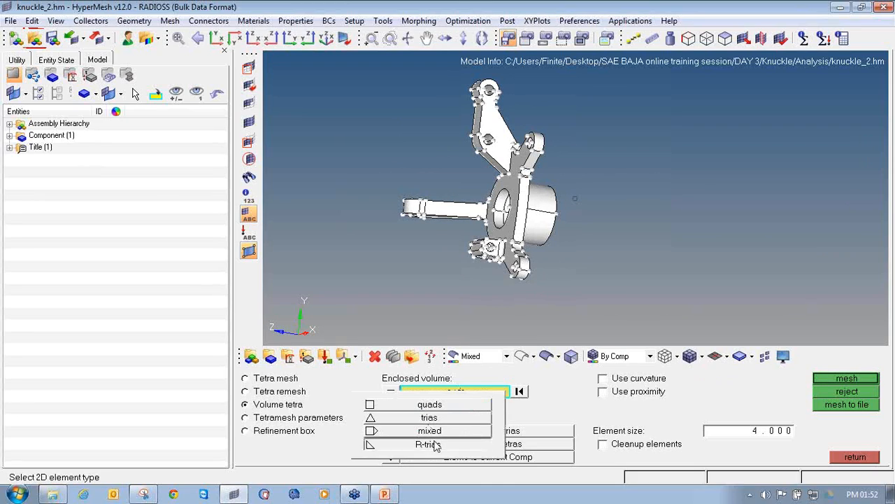
left_click(435, 442)
left_click_drag(501, 180, 516, 200, "ctrl")
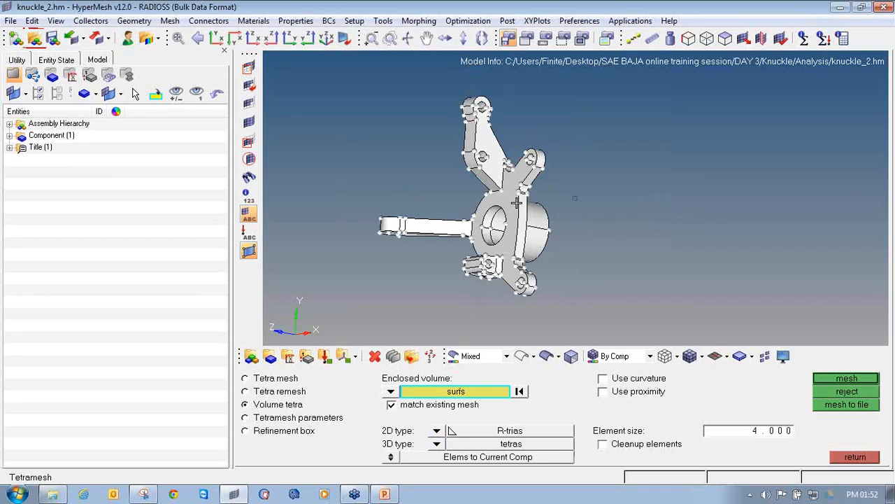
left_click_drag(393, 228, 413, 216, "ctrl")
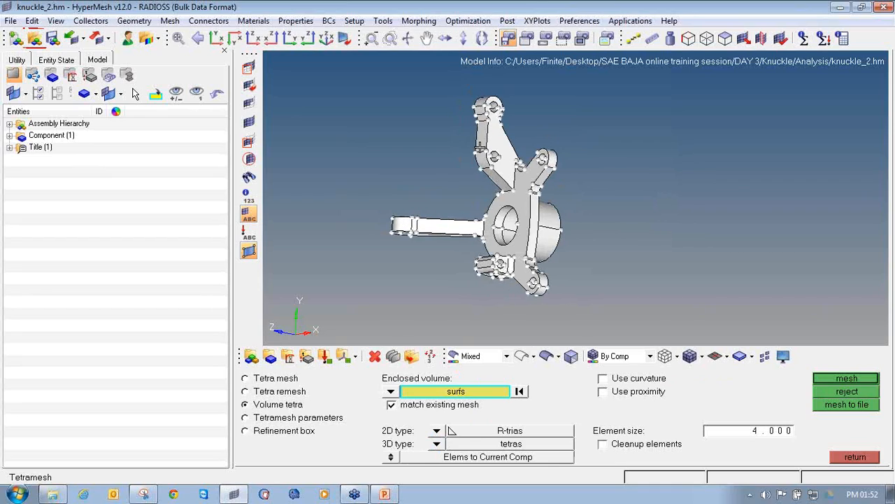
Switch the 2D element type through quads, trias and mixed, and set it back to R-trias
scroll(481, 147, "up", 6, "ctrl")
scroll(493, 186, "down", 4, "ctrl")
right_click_drag(541, 261, 508, 163, "ctrl")
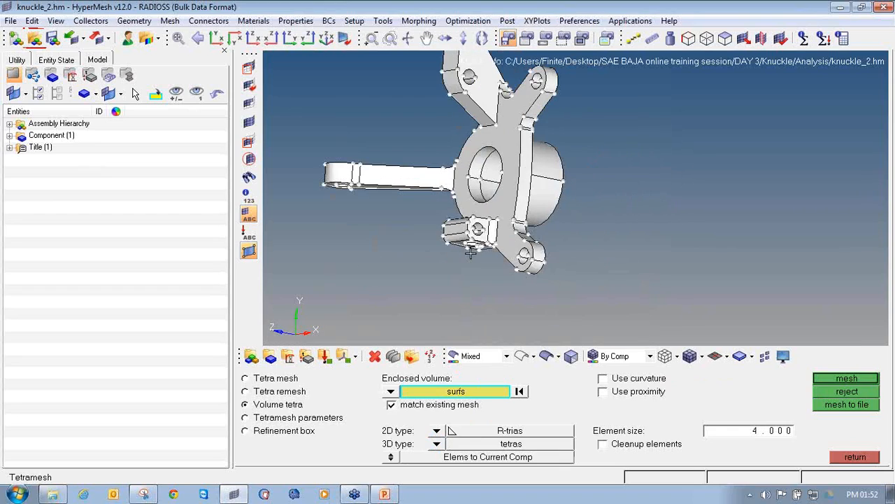
scroll(471, 254, "up", 3, "ctrl")
left_click_drag(452, 219, 526, 272, "ctrl")
left_click(437, 431)
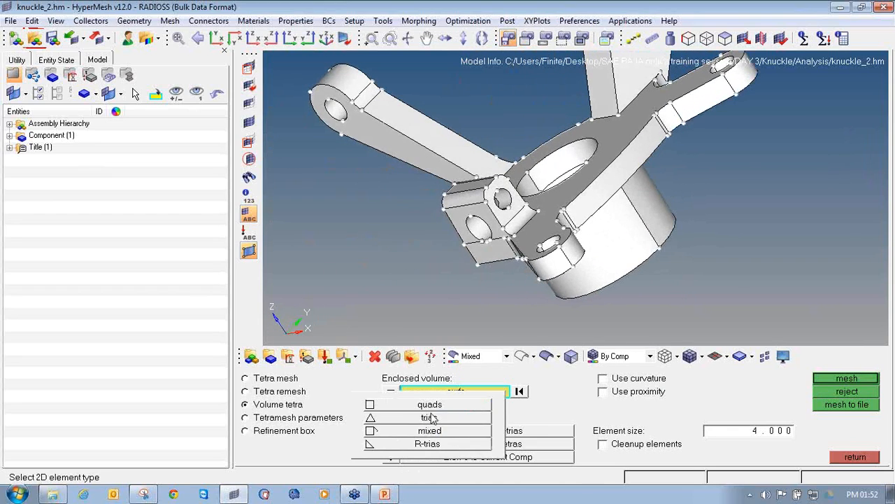
left_click(434, 408)
left_click(437, 430)
left_click(428, 418)
left_click(436, 430)
left_click(430, 430)
left_click(437, 432)
left_click(429, 445)
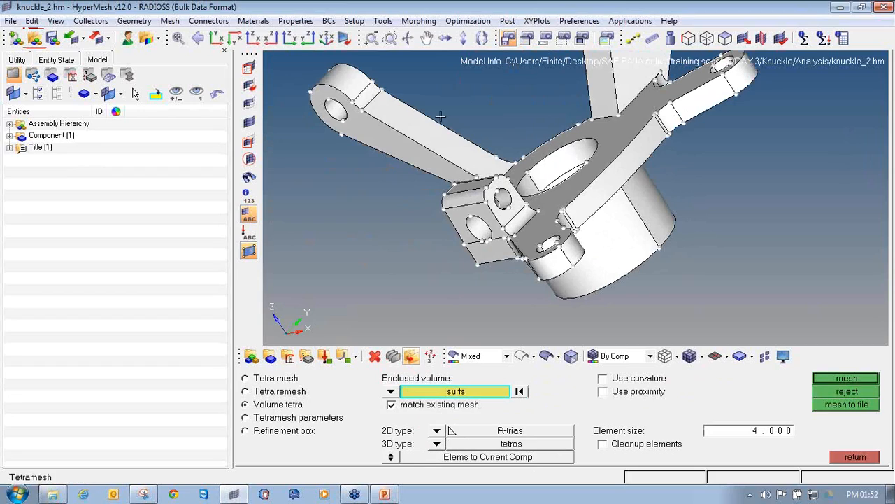
Set the 3D element type to tetras (split quad) for the volume tetra mesh
left_click_drag(478, 113, 486, 120, "ctrl")
left_click_drag(514, 252, 523, 260, "ctrl")
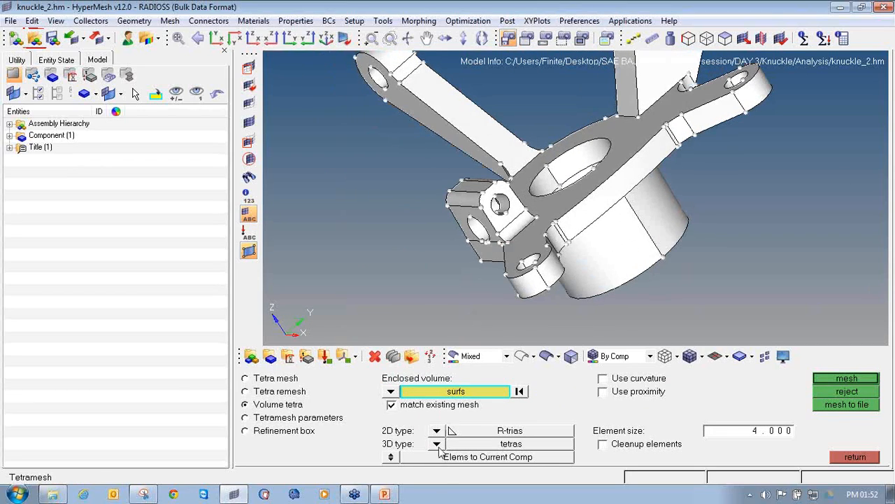
left_click(436, 445)
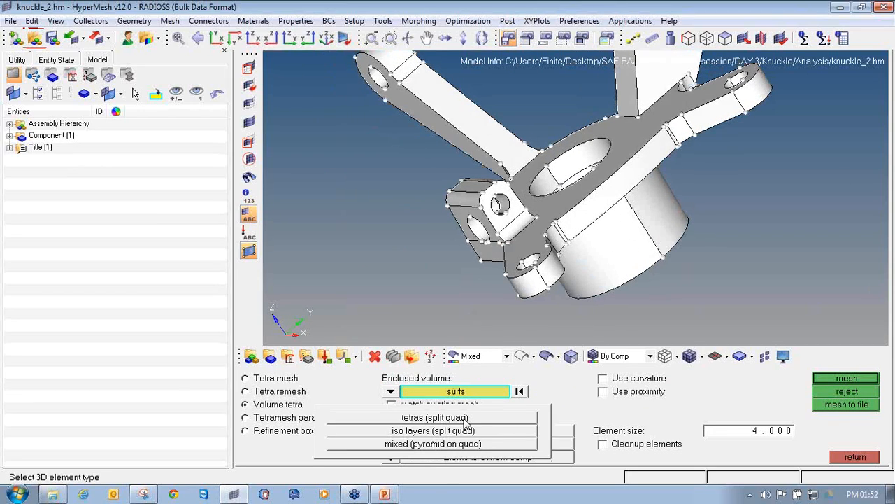
left_click(463, 418)
left_click_drag(611, 159, 615, 206, "ctrl")
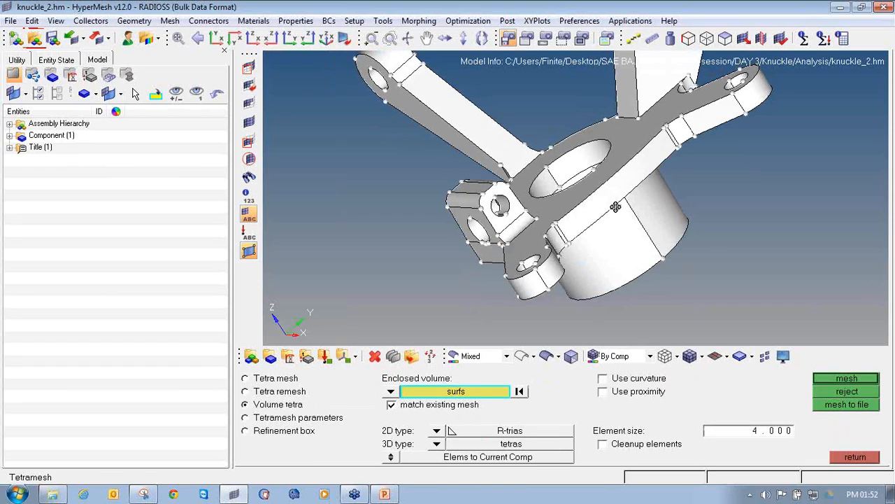
scroll(616, 207, "down", 3, "ctrl")
right_click_drag(611, 213, 530, 242, "ctrl")
scroll(530, 242, "down", 5, "ctrl")
left_click_drag(530, 242, 415, 266, "ctrl")
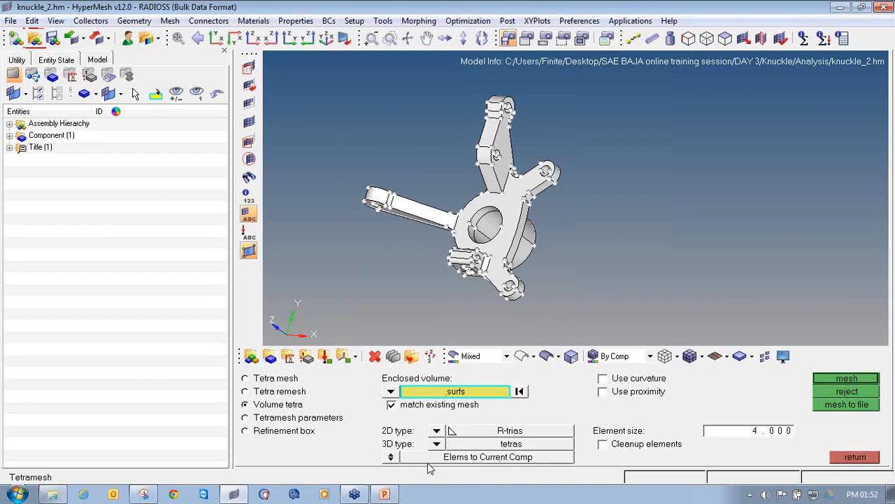
Keep the element destination as Elems to Current Comp and make the STEERING_KNUCKLE component current
left_click(388, 459)
left_click(387, 458)
left_click(9, 136)
right_click(73, 149)
left_click(99, 267)
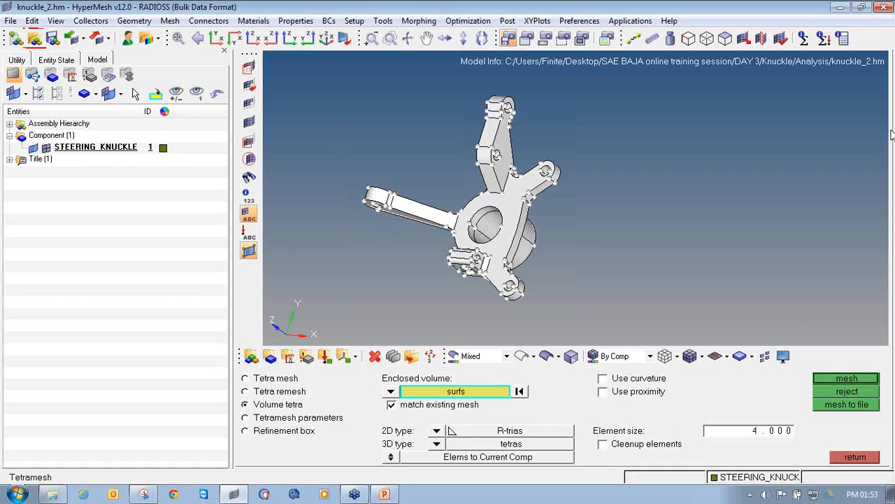
key("ctrl+2")
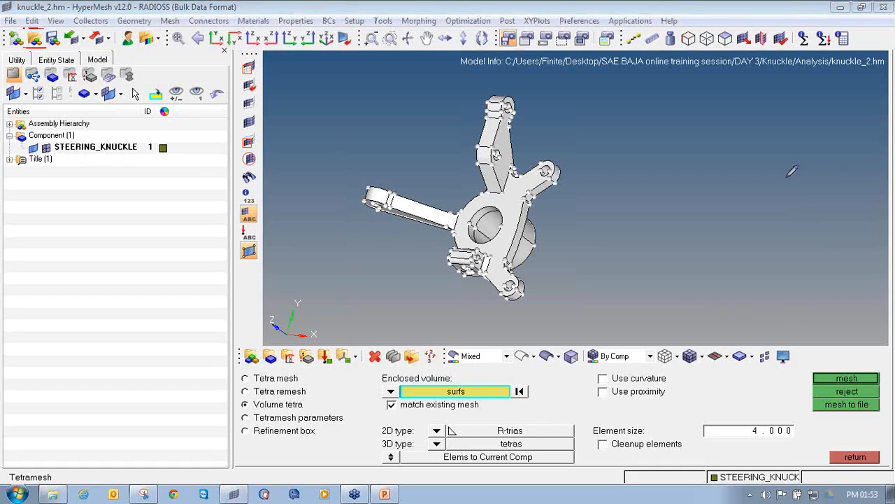
mouse_move(729, 465)
left_mouse_down()
mouse_move(715, 465)
mouse_move(715, 487)
mouse_move(810, 479)
mouse_move(728, 454)
mouse_move(710, 464)
left_mouse_up()
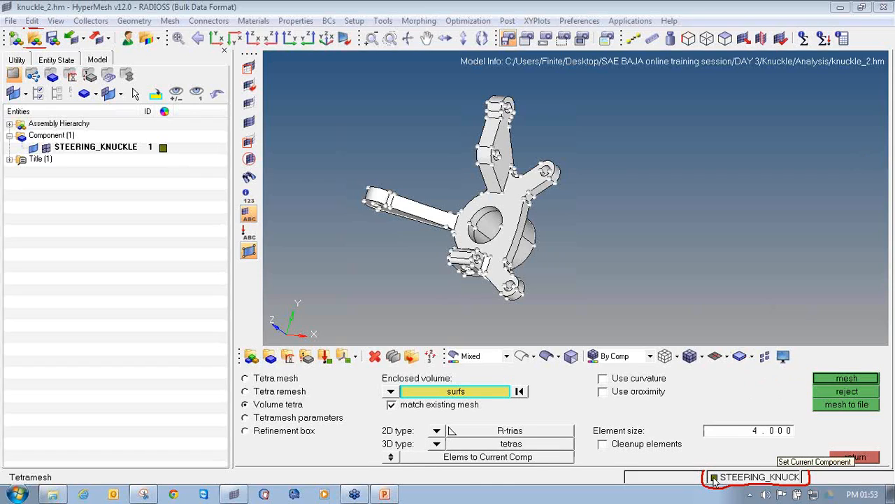
right_click(103, 148)
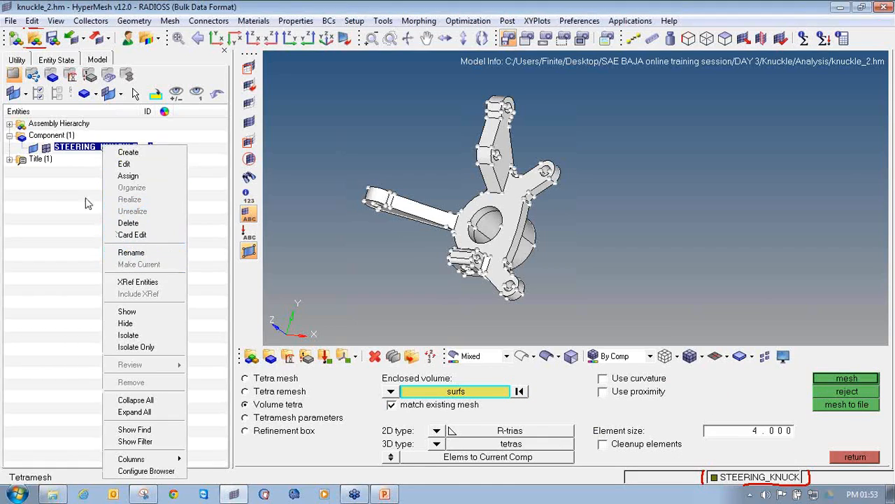
left_click(79, 156)
right_click(78, 148)
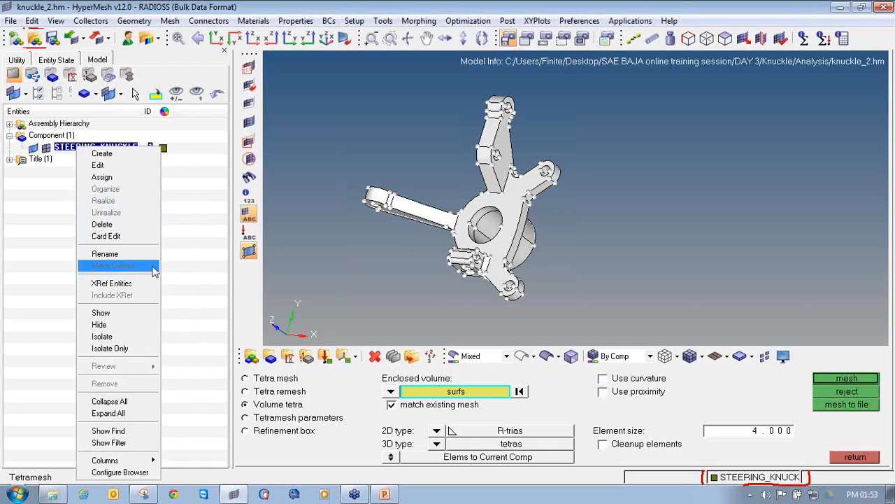
left_click(350, 243)
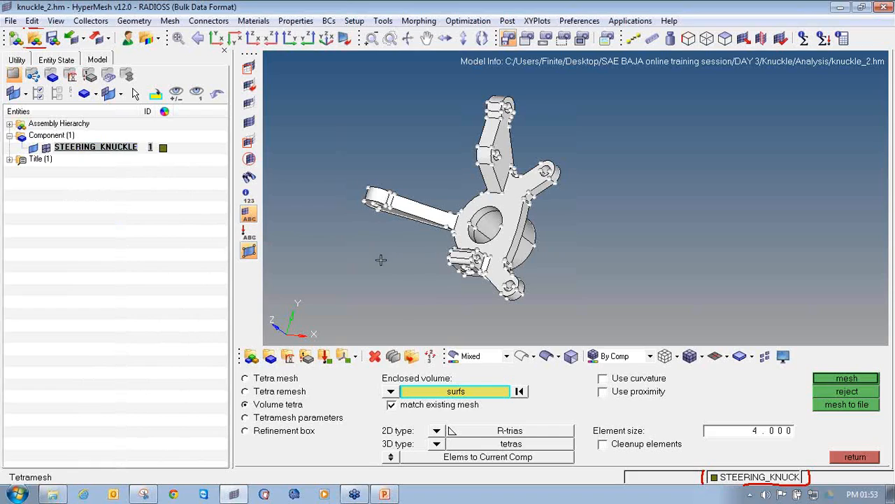
Enable Use curvature and Use proximity for the volume tetra mesh and examine the small fillet near the clevis block
left_click(603, 378)
left_click(603, 392)
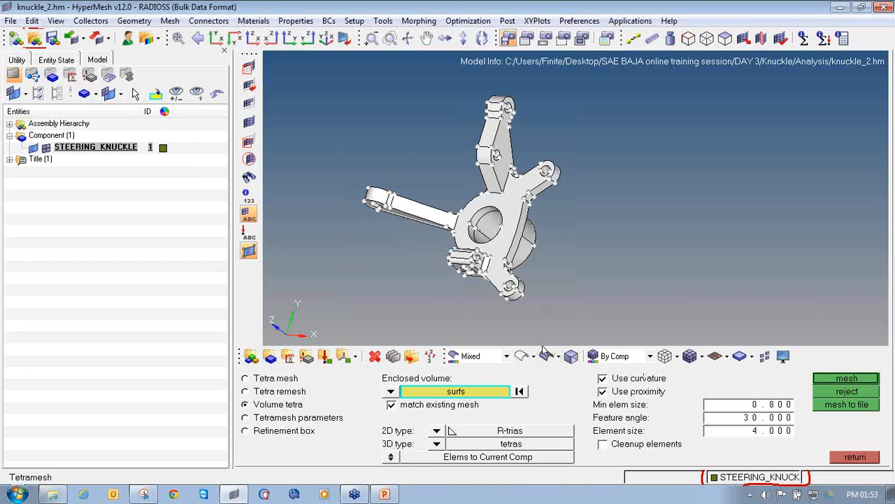
scroll(492, 276, "up", 6)
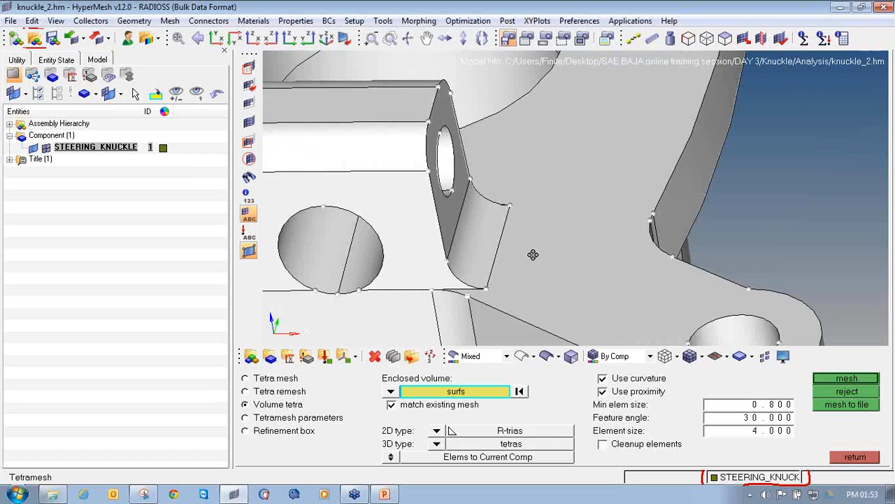
right_click_drag(533, 255, 530, 260, "ctrl")
scroll(464, 289, "up", 6, "ctrl")
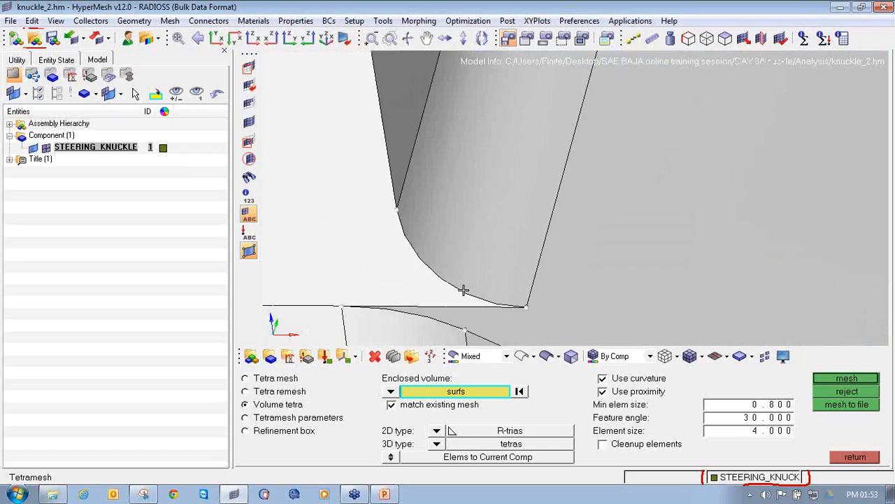
right_click_drag(455, 303, 450, 235, "ctrl")
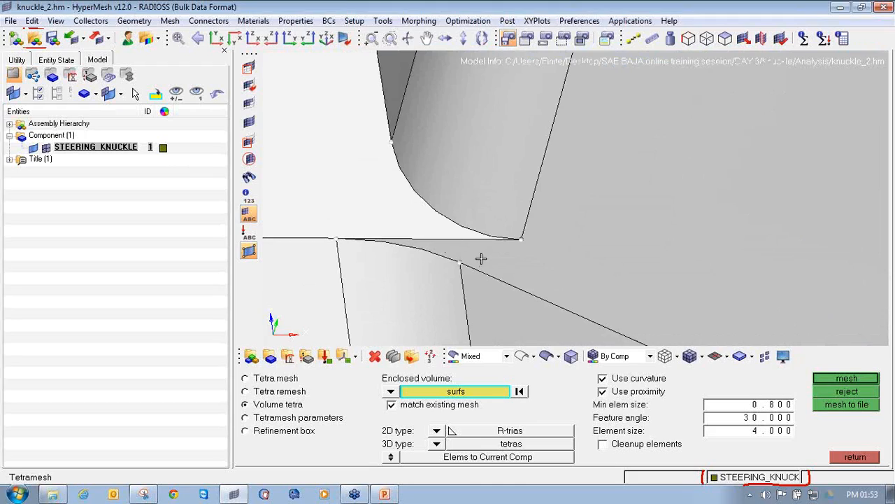
scroll(483, 241, "down", 10)
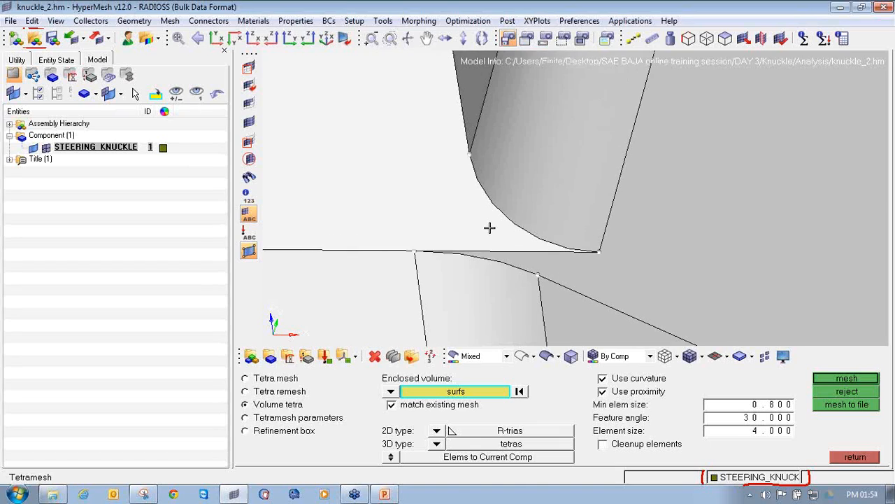
scroll(457, 232, "down", 3)
right_click_drag(455, 240, 472, 271, "ctrl")
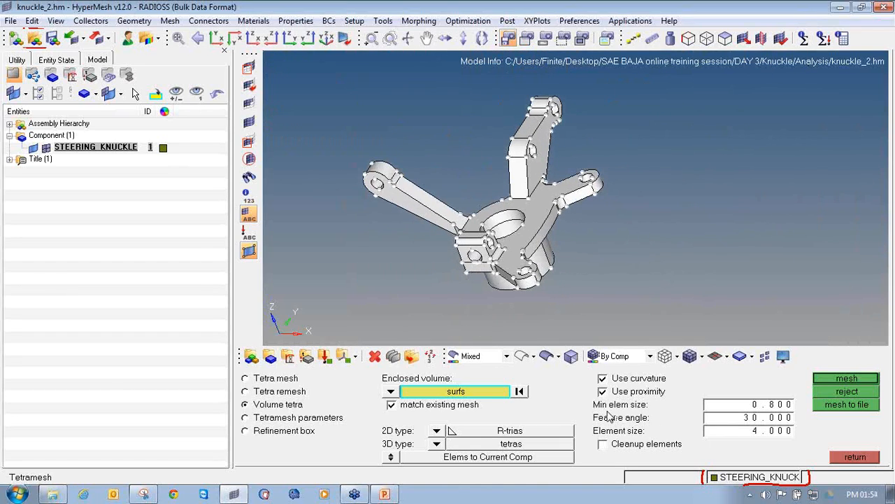
Set the minimum element size to 0.5 and the element size to 2 for the tetra mesh
left_click(718, 407)
type("0")
left_click(751, 433)
type("2")
left_click_drag(496, 225, 501, 227, "ctrl")
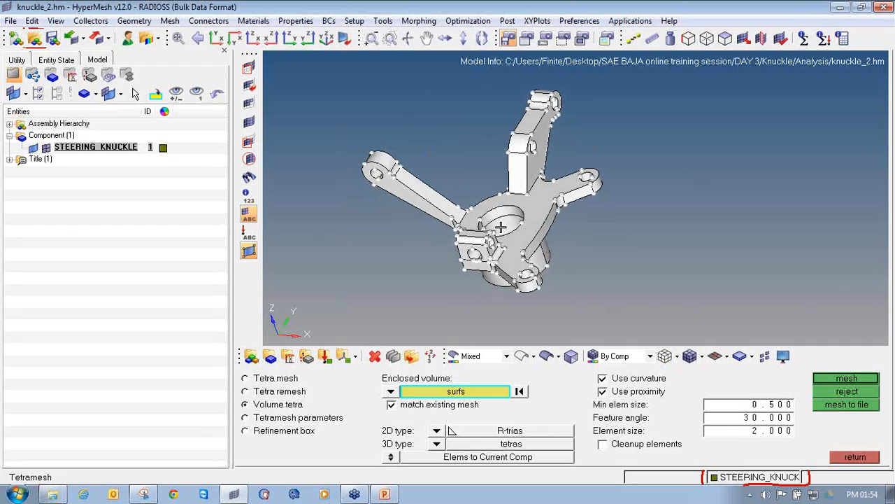
Keep the feature angle at 30 and generate the volume tetra mesh of the knuckle
left_click(727, 421)
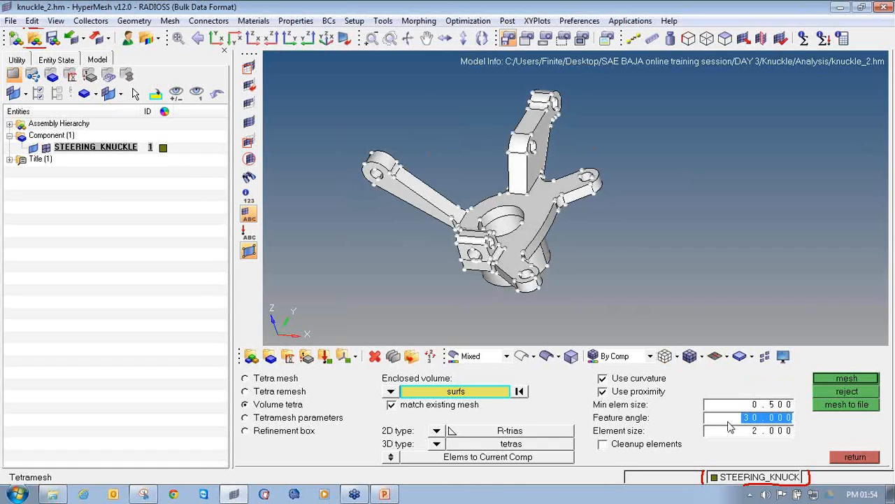
scroll(498, 222, "up", 5)
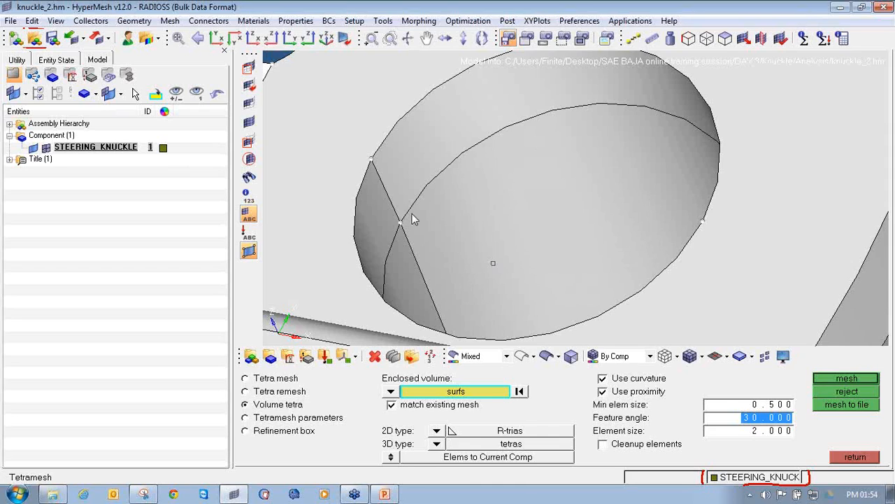
scroll(507, 175, "down", 6)
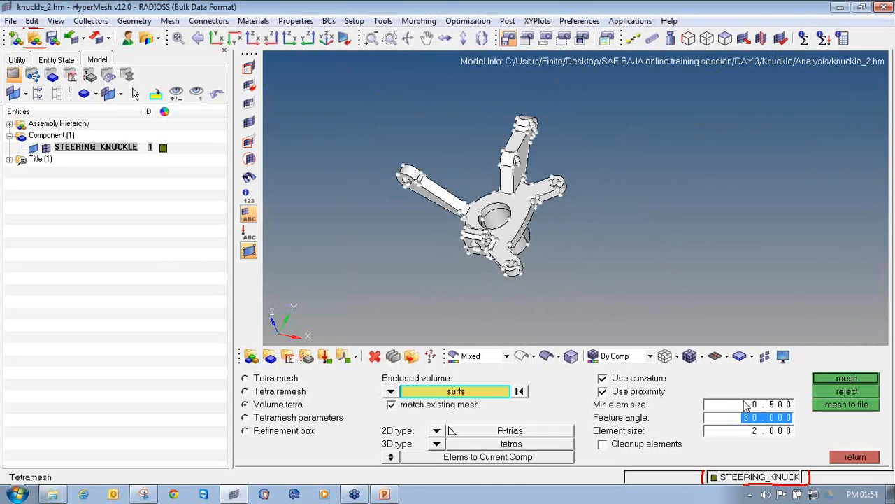
left_click(686, 291)
left_click(840, 379)
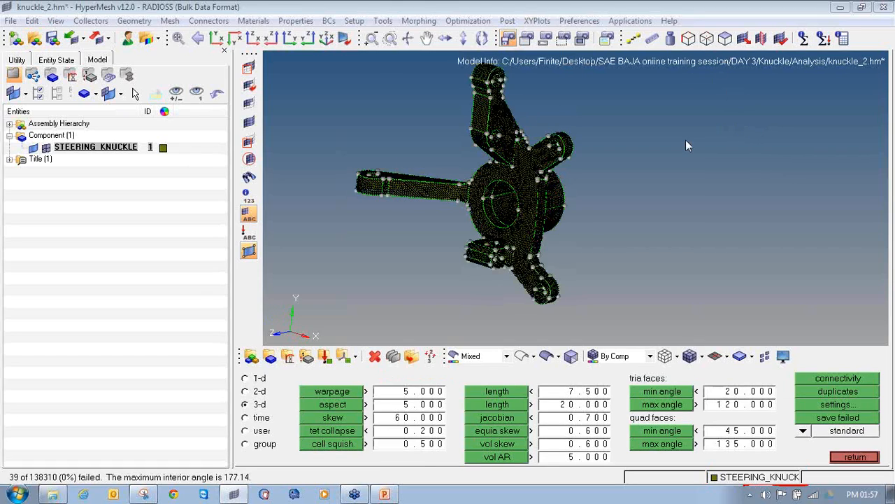
Leave the element quality check and reopen the 3D tetramesh command
left_click(847, 458)
left_click(846, 418)
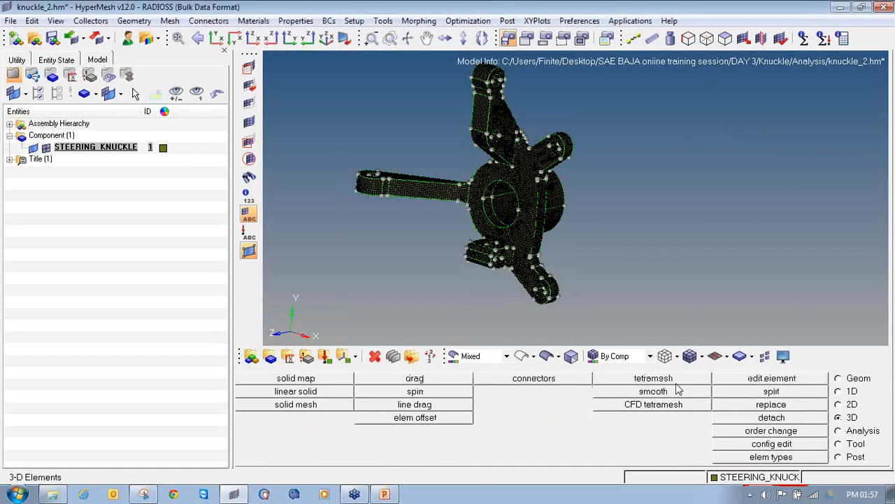
left_click(658, 379)
left_click_drag(591, 158, 565, 168, "ctrl")
left_click_drag(487, 246, 505, 248, "ctrl")
right_click_drag(505, 247, 507, 229, "ctrl")
left_click_drag(479, 229, 456, 225, "ctrl")
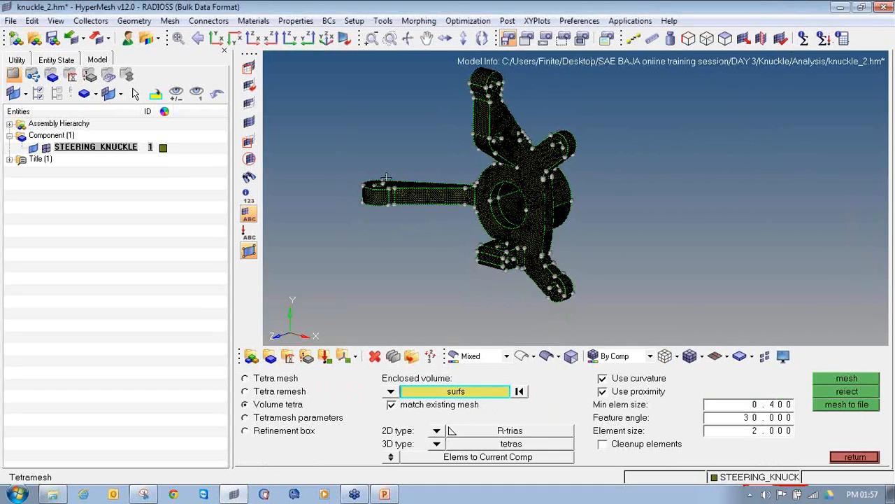
Hide the geometry of the STEERING_KNUCKLE component so that only its elements are displayed
left_click(33, 147)
mouse_move(558, 266)
left_mouse_down("ctrl")
mouse_move(579, 268)
mouse_move(551, 265)
mouse_move(543, 287)
mouse_move(521, 294)
mouse_move(536, 250)
mouse_move(557, 255)
left_mouse_up("ctrl")
scroll(510, 259, "up", 5)
scroll(510, 259, "up", 3)
scroll(536, 250, "down", 4, "ctrl")
right_click_drag(273, 147, 487, 168, "ctrl")
Mask the elements at the eye end of the long arm and reverse the mask to inspect the inner tetras
left_click(252, 72)
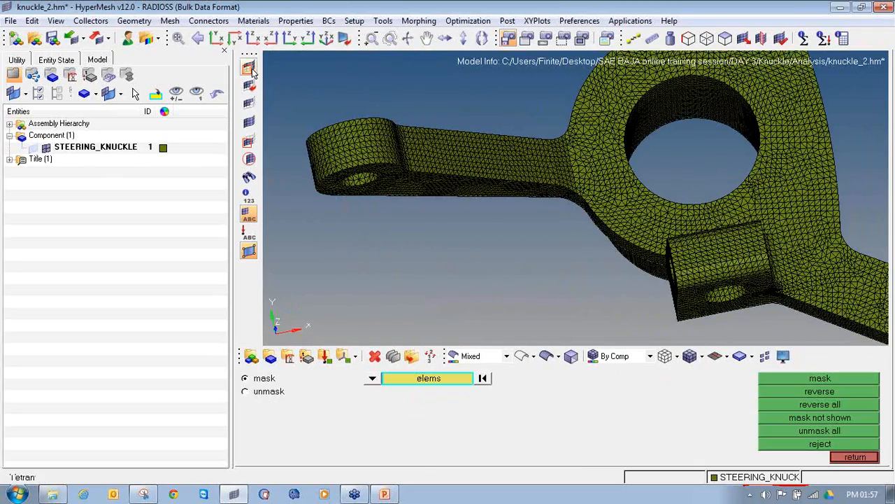
left_click_drag(290, 84, 424, 221, "shift")
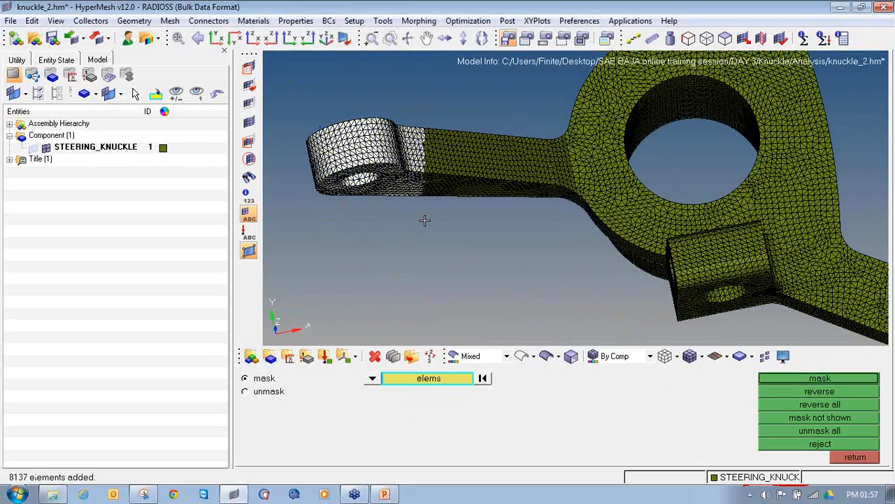
left_click(772, 379)
left_click(777, 391)
right_click_drag(409, 151, 523, 183, "ctrl")
left_click(519, 184, "ctrl")
mouse_move(574, 218)
left_mouse_down("ctrl")
mouse_move(587, 252)
mouse_move(527, 245)
left_mouse_up("ctrl")
scroll(528, 224, "up", 3)
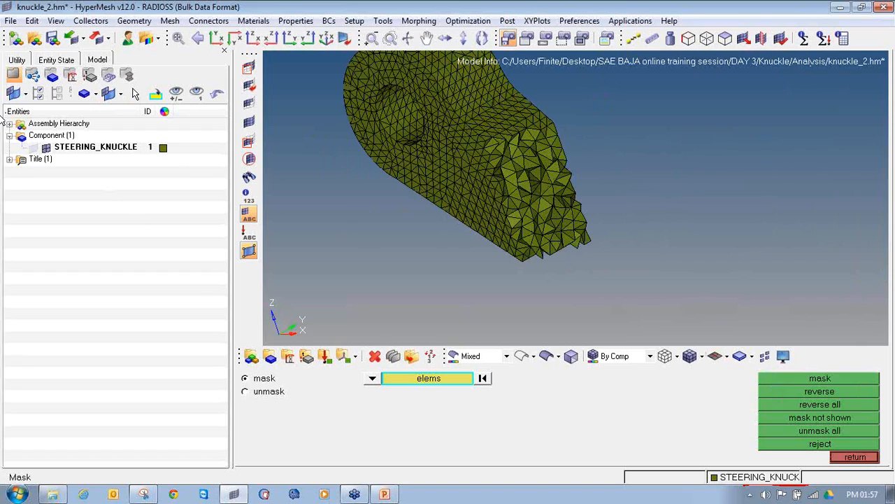
Show the STEERING_KNUCKLE geometry again and display it as wireframe around the isolated elements
left_click(33, 148)
left_click(522, 357)
mouse_move(535, 209)
left_mouse_down("ctrl")
mouse_move(475, 163)
mouse_move(637, 164)
mouse_move(602, 166)
mouse_move(490, 206)
mouse_move(532, 221)
left_mouse_up("ctrl")
scroll(600, 166, "up", 2, "ctrl")
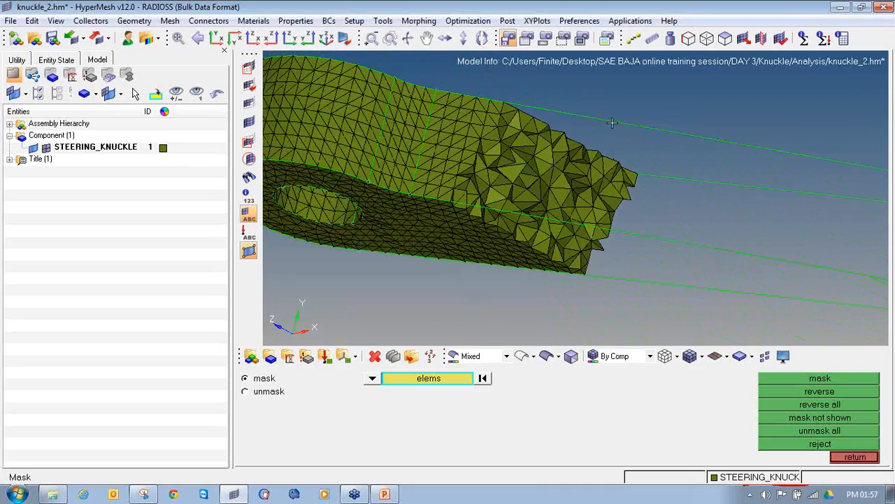
left_click_drag(572, 197, 496, 209, "ctrl")
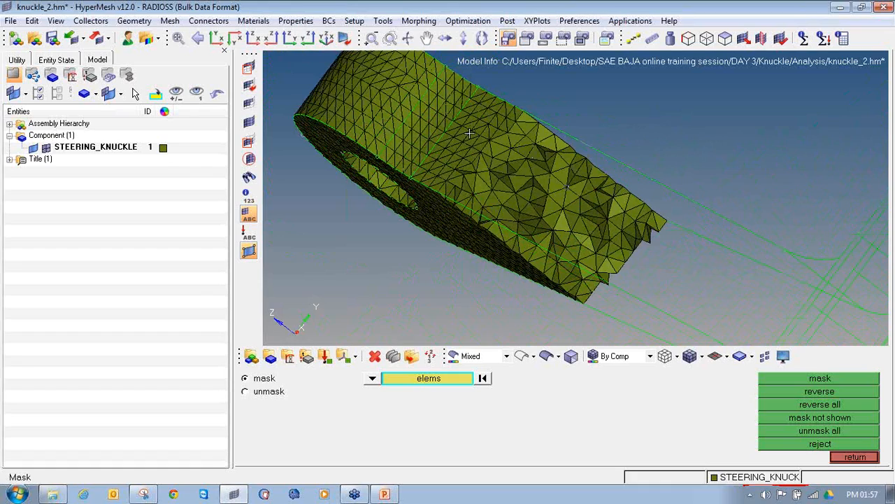
Unmask all elements, then mask one picked element and reverse the mask to inspect that single tetra
left_click(807, 430)
left_click(526, 196)
left_click(773, 379)
left_click(766, 387)
left_click_drag(482, 198, 518, 202, "ctrl")
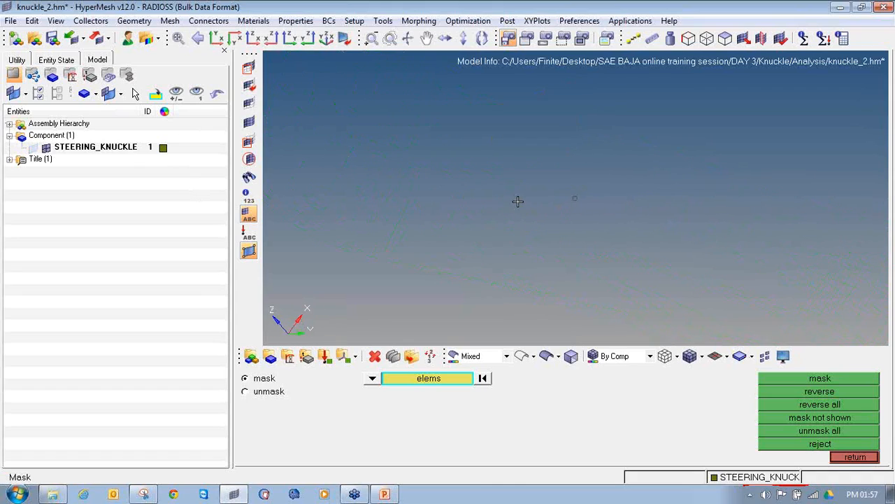
key("f")
left_click_drag(619, 201, 556, 230, "ctrl")
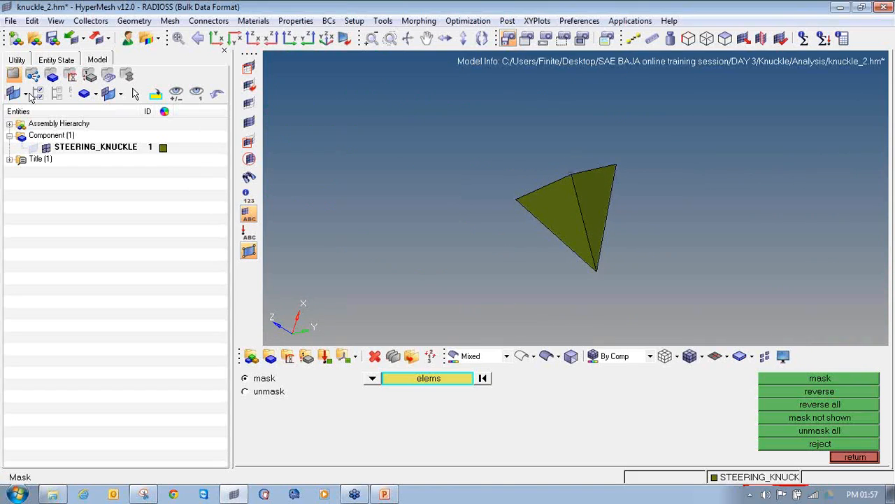
Display all elements of the STEERING_KNUCKLE component again and hide its geometry
left_click(46, 150)
left_click(46, 150)
scroll(422, 148, "down", 8, "ctrl")
scroll(460, 255, "down", 4, "ctrl")
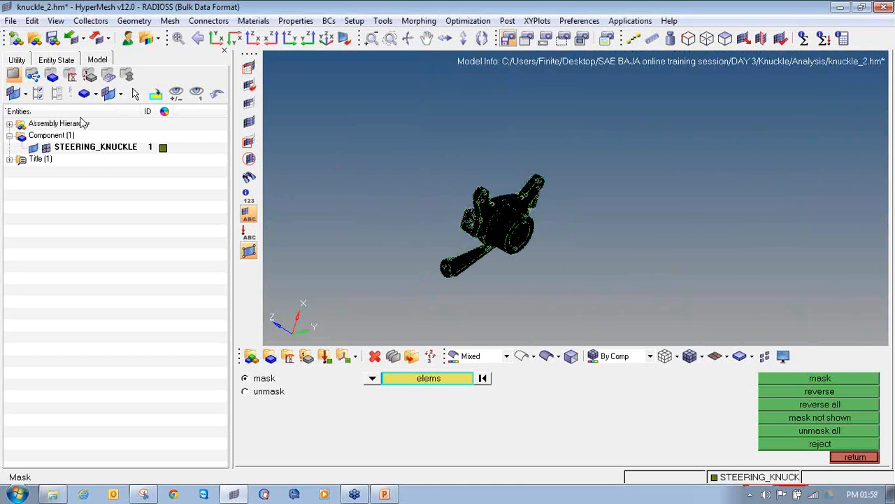
left_click(33, 149)
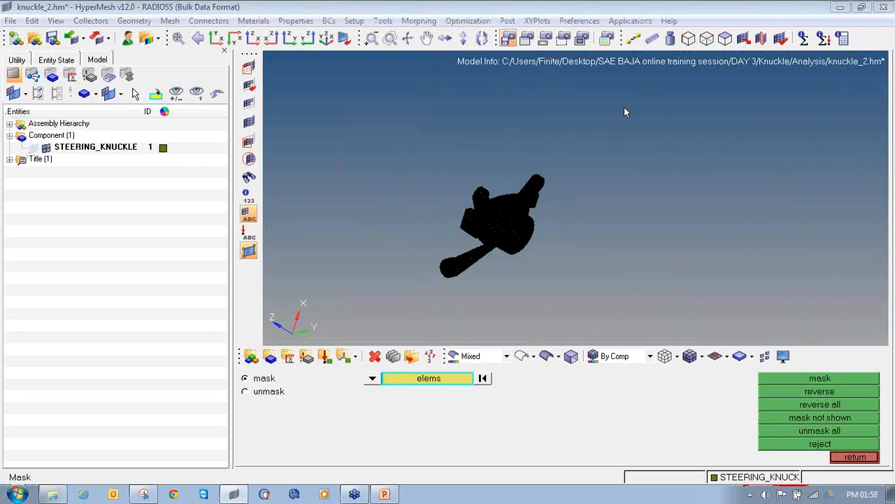
Leave the masking and tetra meshing tools and view the 3-D element quality criteria for the knuckle mesh
right_click_drag(515, 204, 550, 172, "ctrl")
scroll(550, 172, "up", 5, "ctrl")
left_click(851, 456)
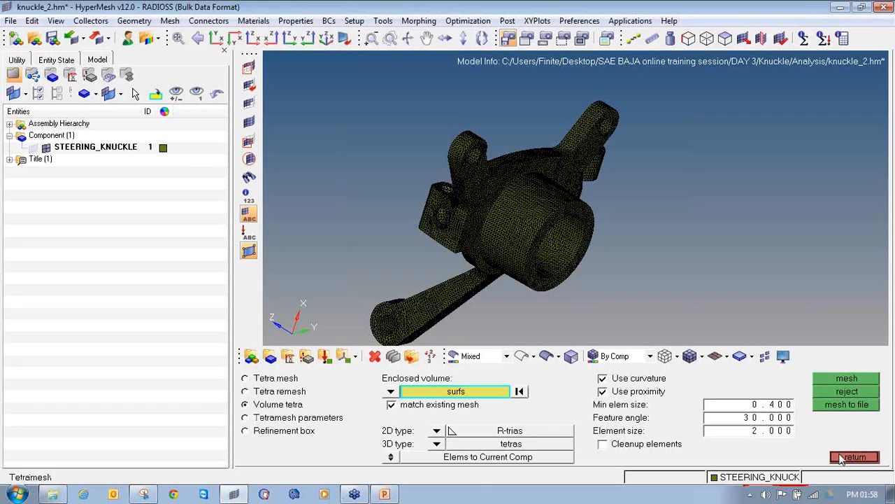
left_click(845, 457)
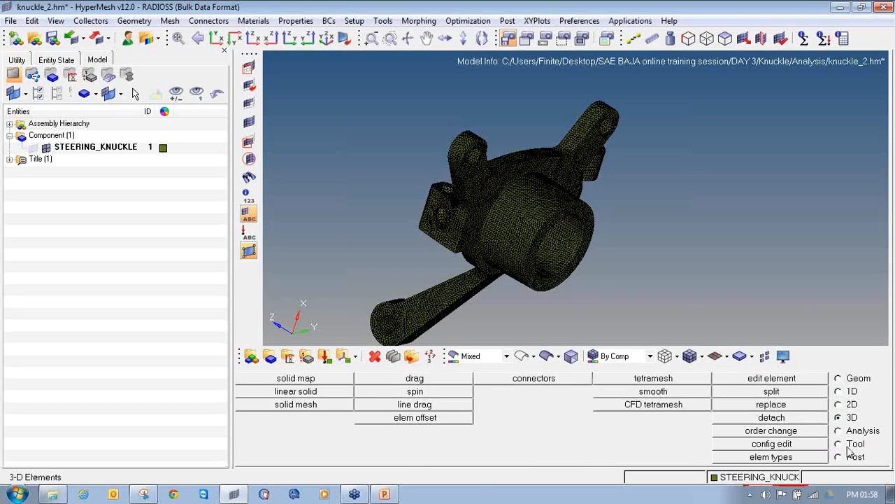
left_click(847, 448)
left_click_drag(494, 268, 531, 203, "ctrl")
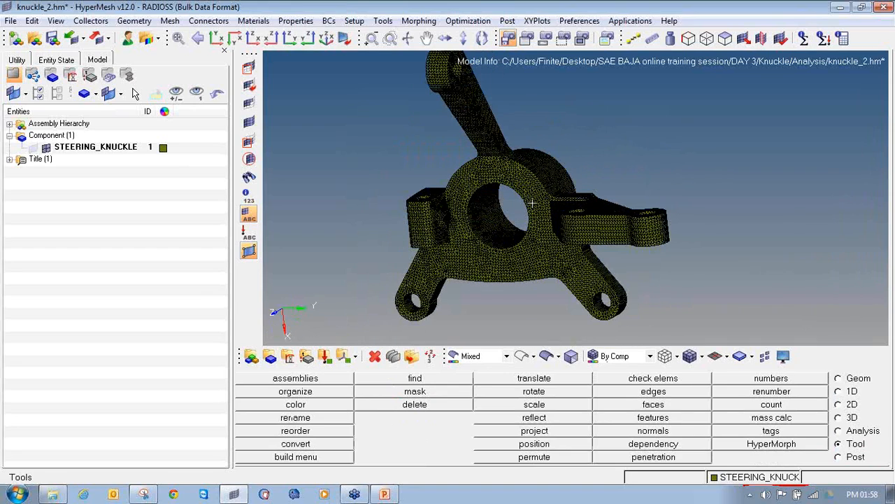
left_click(645, 382)
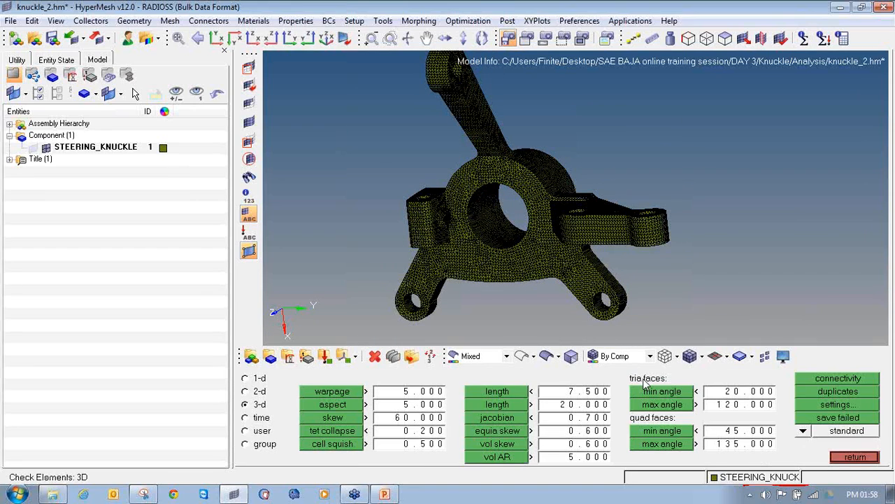
left_click(855, 456)
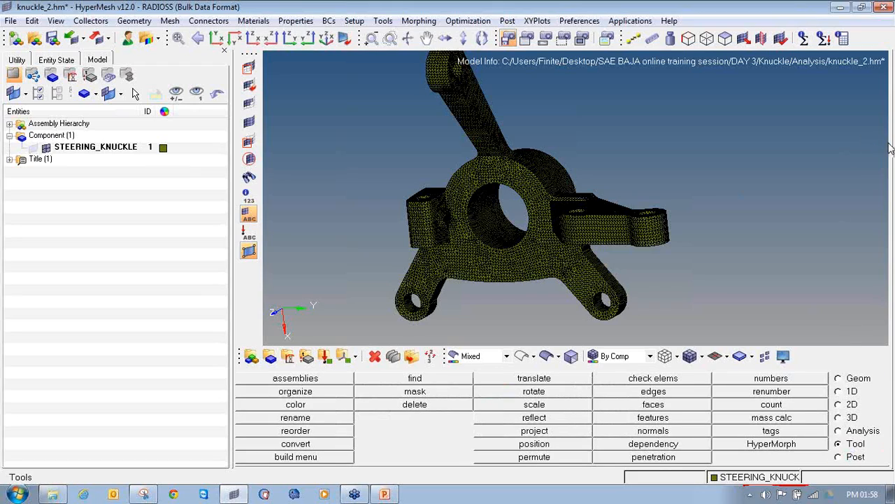
mouse_move(691, 124)
left_mouse_down()
mouse_move(701, 166)
mouse_move(697, 123)
mouse_move(715, 138)
left_mouse_up()
left_click_drag(736, 139, 745, 132)
left_click_drag(768, 104, 773, 137)
left_click(894, 169)
Open the 3-D element quality checks for the displayed knuckle mesh
left_click_drag(603, 169, 463, 120, "ctrl")
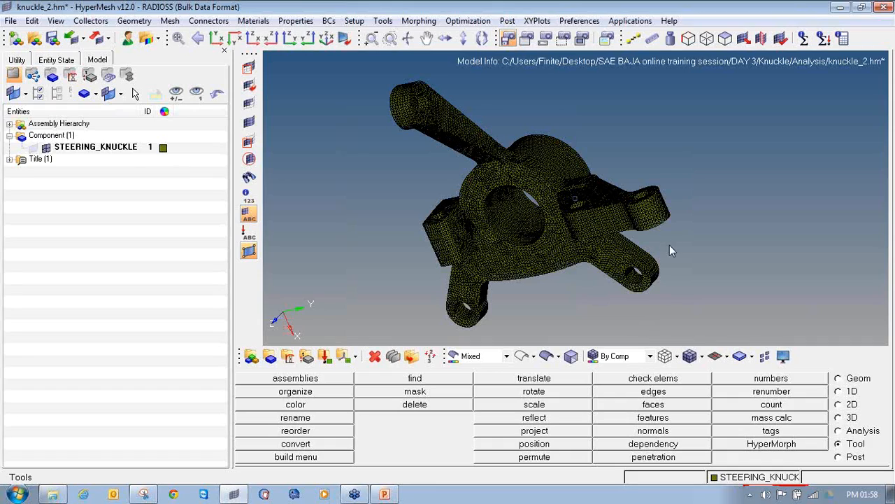
key("F5")
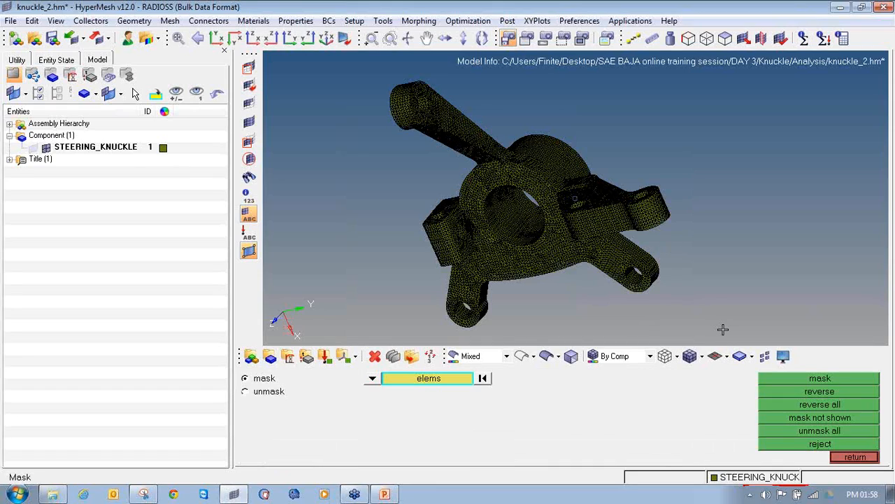
key("F10")
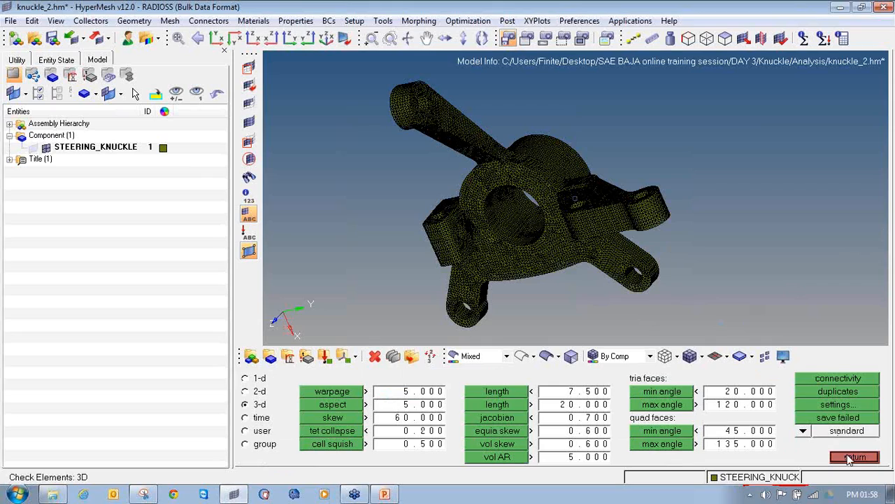
left_click_drag(715, 150, 733, 206)
left_click_drag(691, 170, 739, 130)
left_click_drag(724, 180, 761, 162)
left_click(780, 156)
left_click_drag(810, 119, 822, 160)
left_click_drag(840, 115, 847, 110)
left_click_drag(776, 161, 803, 140)
key("Escape")
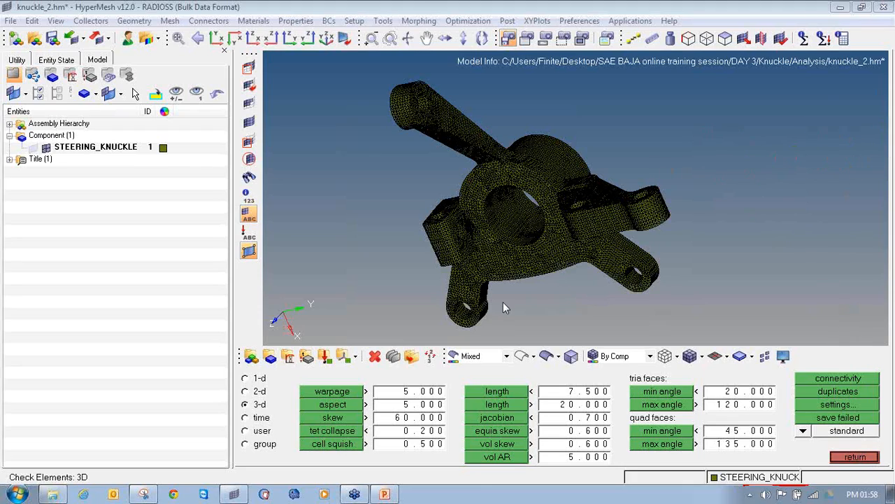
Check the 3-D elements for aspect ratio, tet collapse, and minimum and maximum tria-face angles
left_click(325, 405)
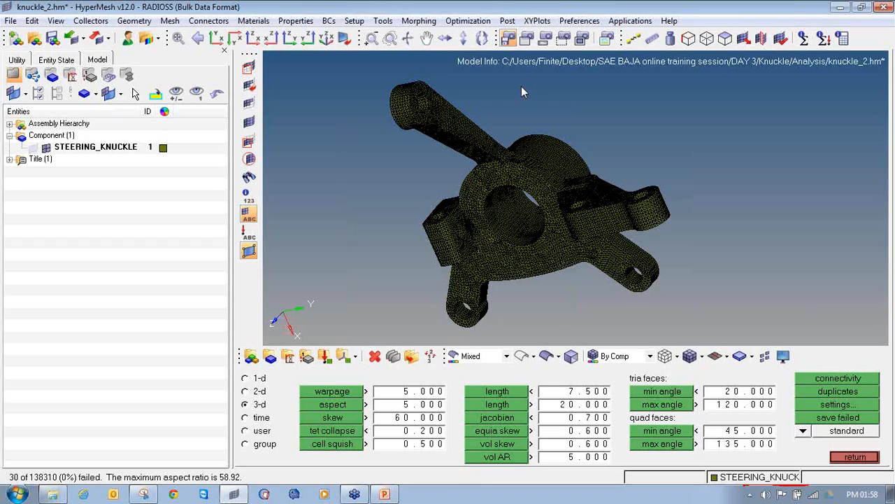
left_click(350, 432)
left_click(649, 392)
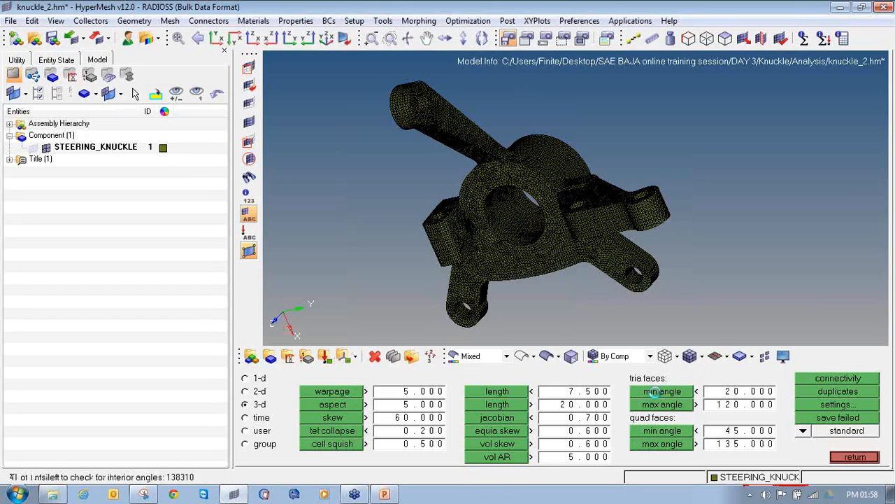
left_click(660, 409)
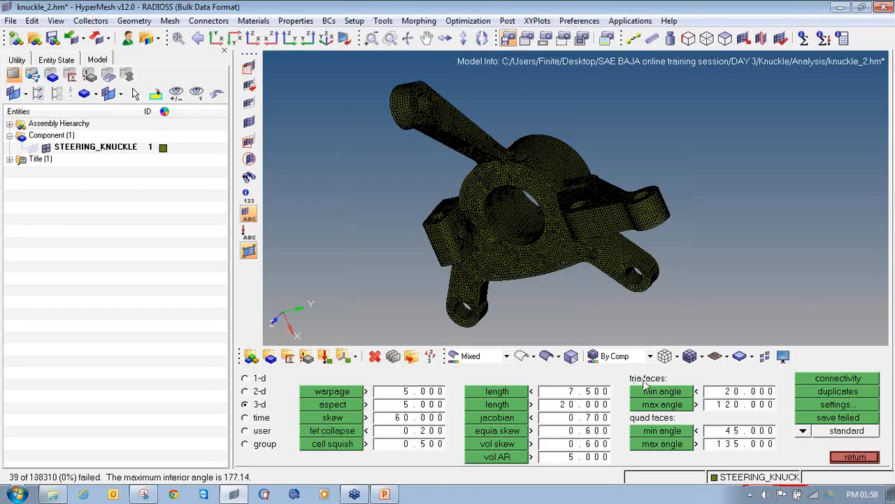
mouse_move(772, 121)
left_mouse_down()
mouse_move(759, 134)
mouse_move(811, 173)
mouse_move(773, 118)
left_mouse_up()
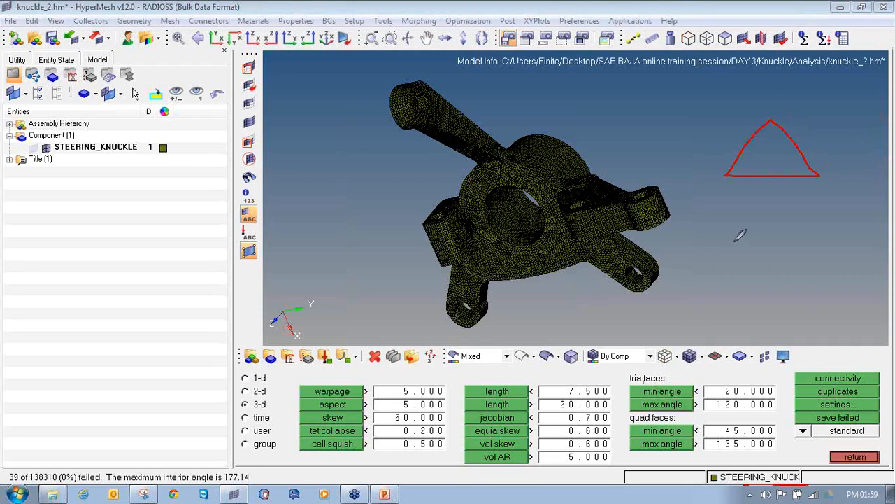
left_click_drag(738, 160, 742, 176)
left_click_drag(802, 160, 792, 174)
left_click_drag(760, 135, 780, 137)
mouse_move(714, 263)
left_mouse_down()
mouse_move(863, 213)
mouse_move(884, 238)
mouse_move(809, 240)
mouse_move(718, 264)
left_mouse_up()
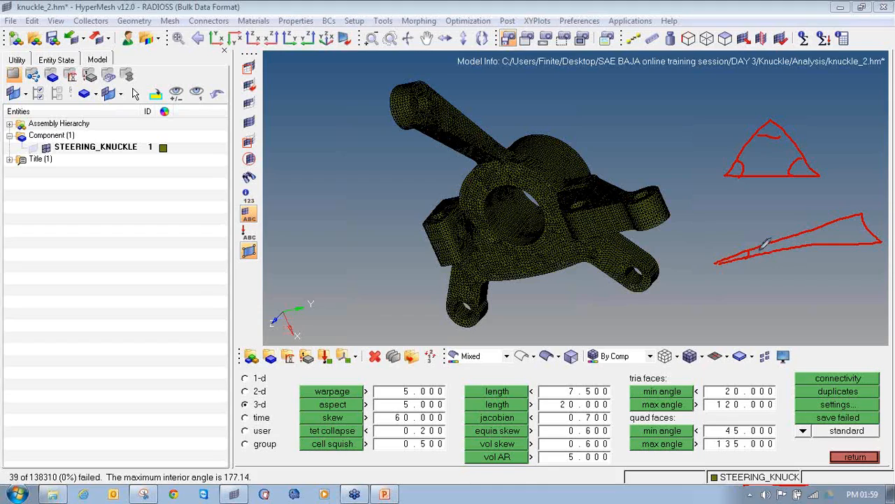
mouse_move(733, 242)
left_mouse_down()
mouse_move(773, 260)
mouse_move(721, 262)
left_mouse_up()
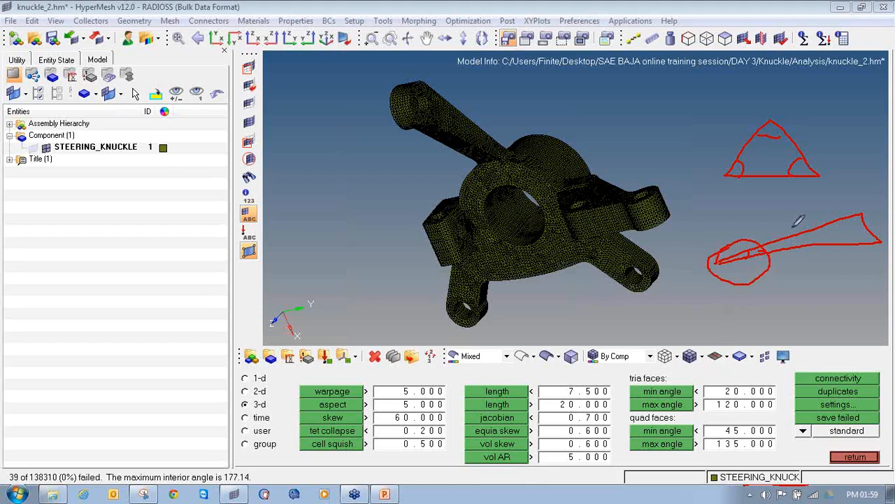
left_click(891, 145)
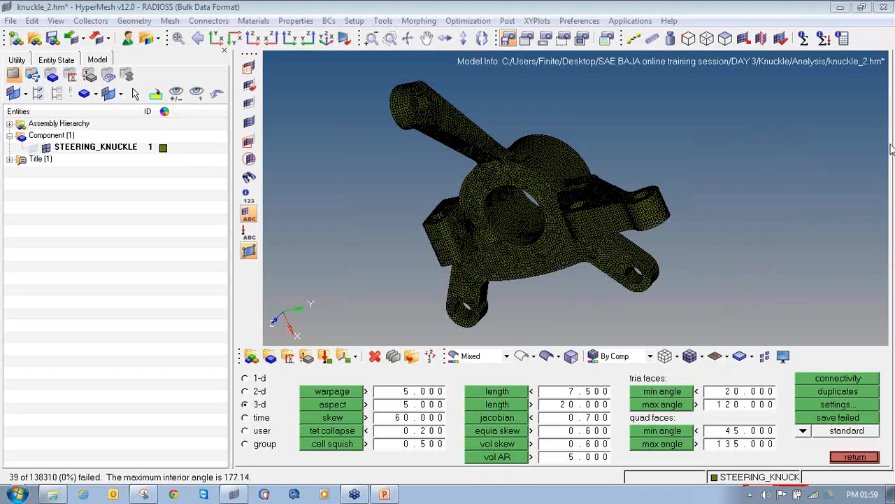
Set the tria-face angle limits of the 3-D check to 10 minimum and 140 maximum
left_click(734, 391)
type("1")
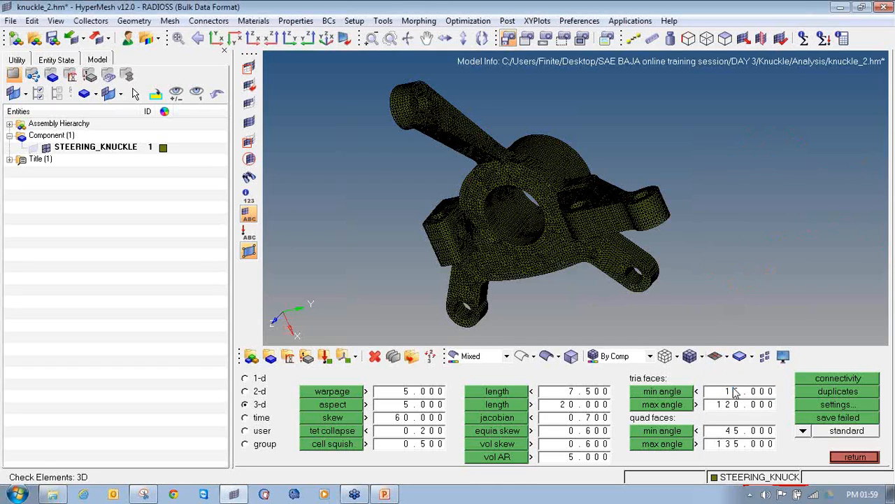
left_click(739, 404)
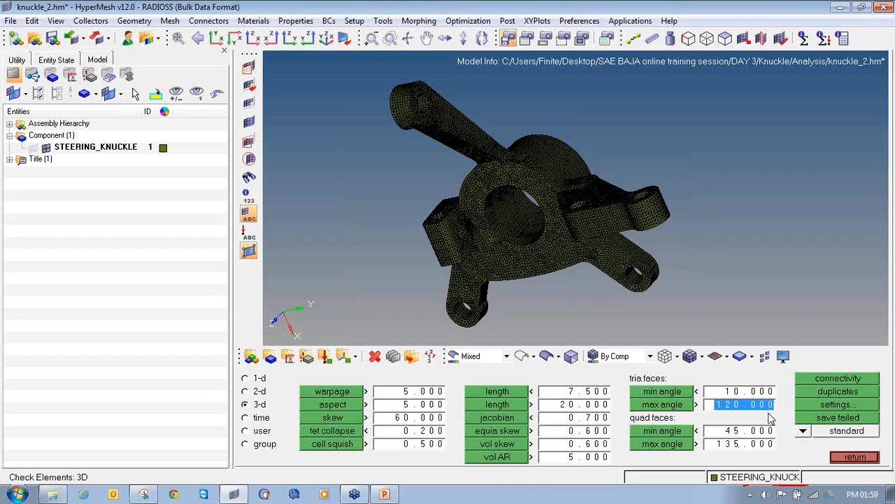
type("1")
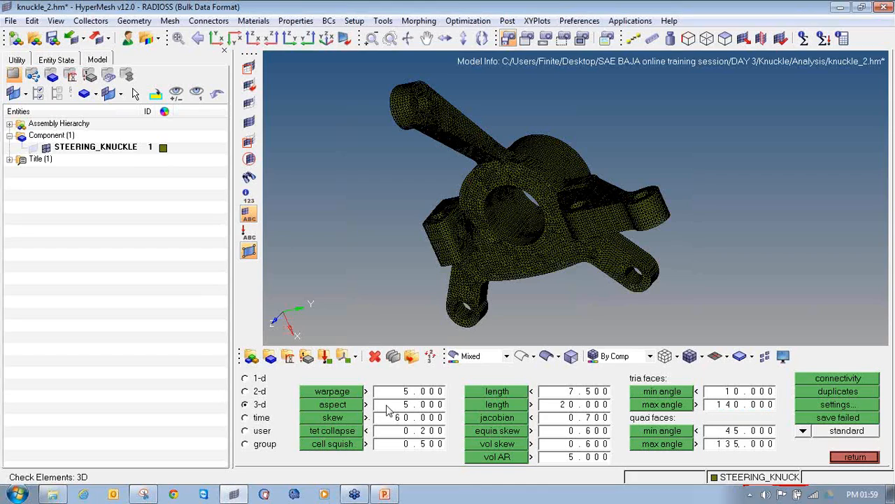
Check the 3-D elements against the aspect ratio limit of 5 and save the failed elements
left_click(353, 408)
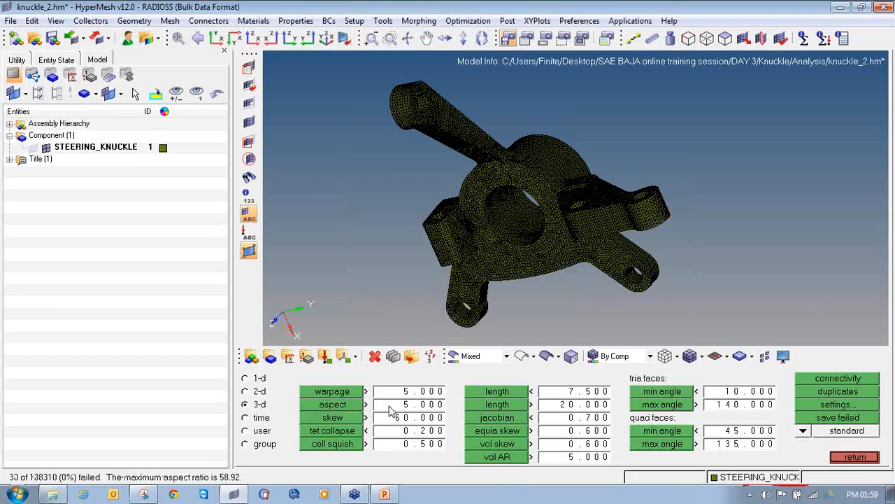
left_click(353, 409)
left_click(337, 409)
left_click_drag(499, 227, 448, 252, "ctrl")
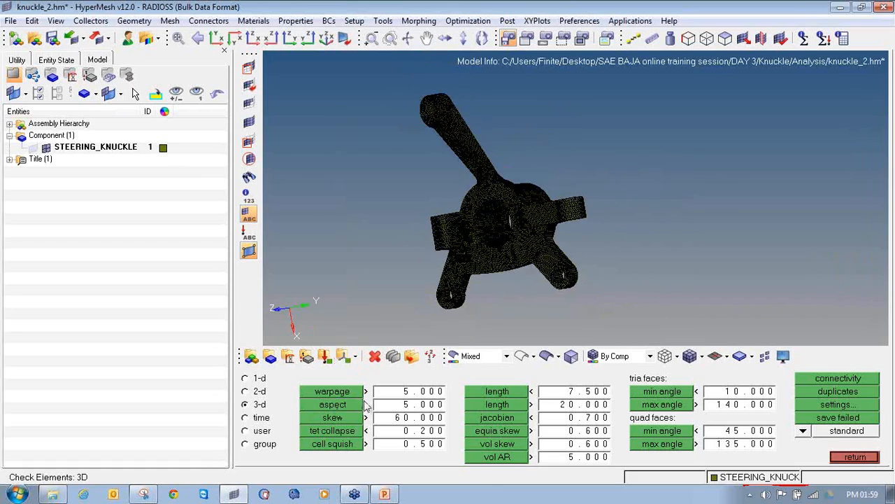
left_click(333, 404)
left_click(839, 417)
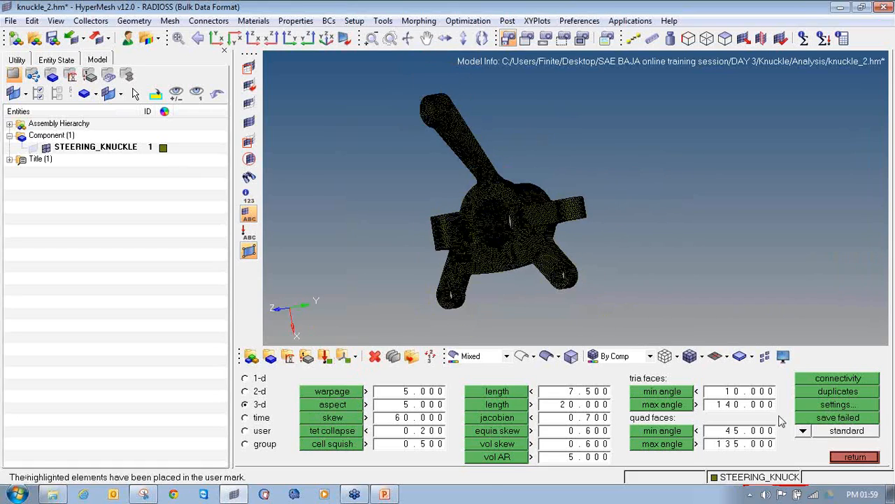
Retrieve the saved failed elements for masking, reverse the selection and mask everything else
left_click(249, 67)
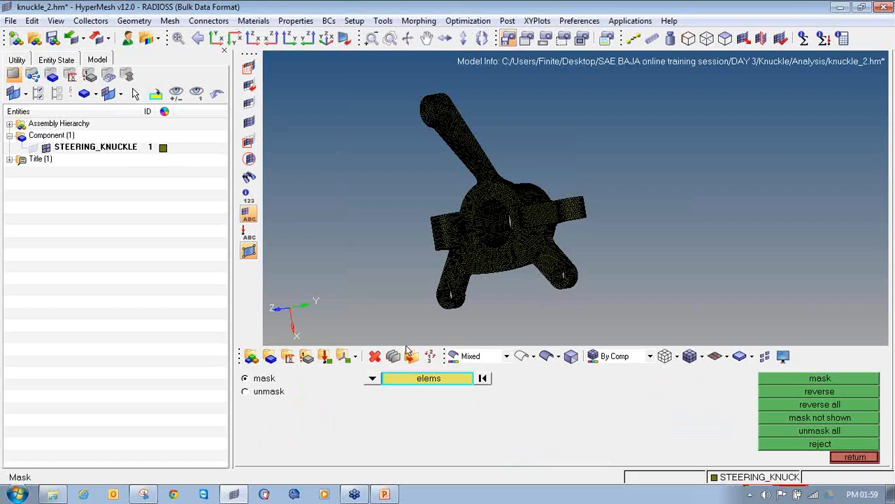
left_click(422, 378)
left_click(428, 383)
left_click(360, 408)
left_click(403, 383)
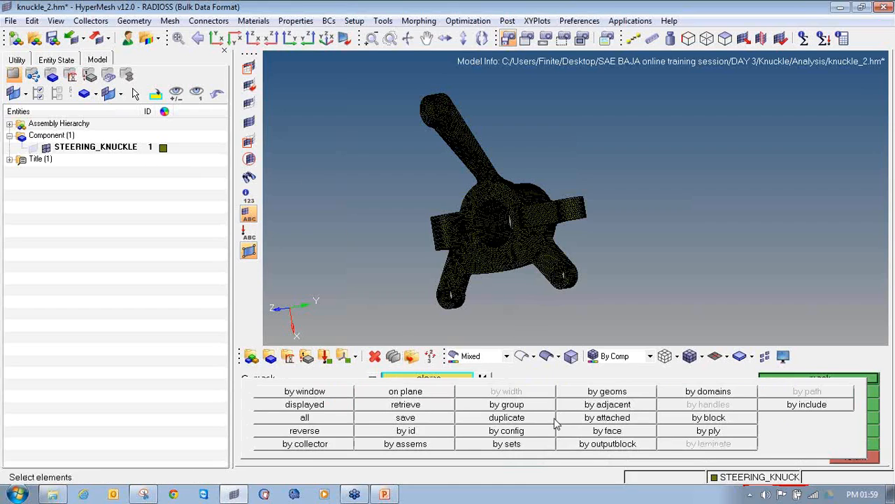
left_click(344, 429)
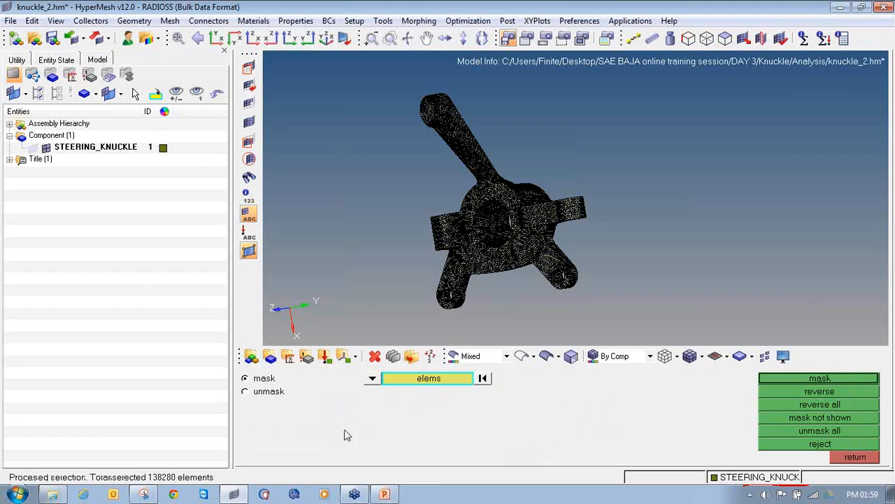
left_click(770, 378)
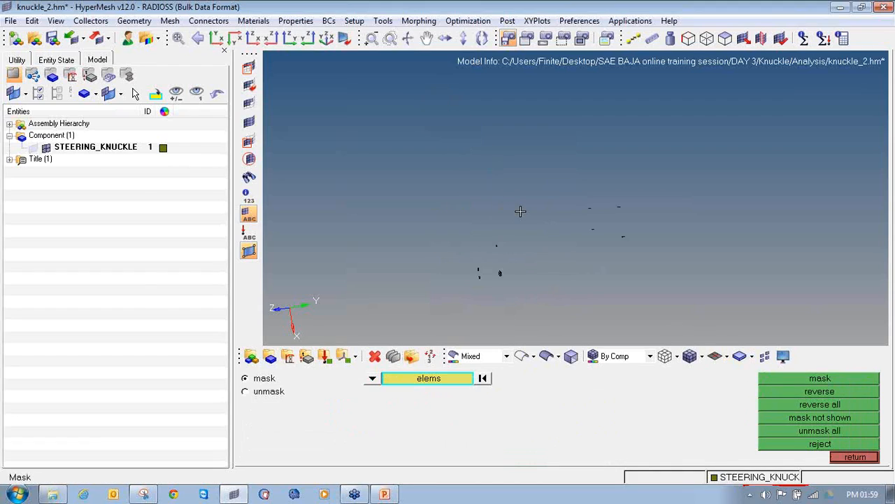
Add temporary nodes at all nodes of the displayed failed elements to mark their locations
left_click_drag(515, 269, 552, 287, "ctrl")
scroll(466, 270, "up", 4, "ctrl")
scroll(466, 272, "down", 4, "ctrl")
right_click_drag(567, 228, 575, 230, "ctrl")
key("shift+F2")
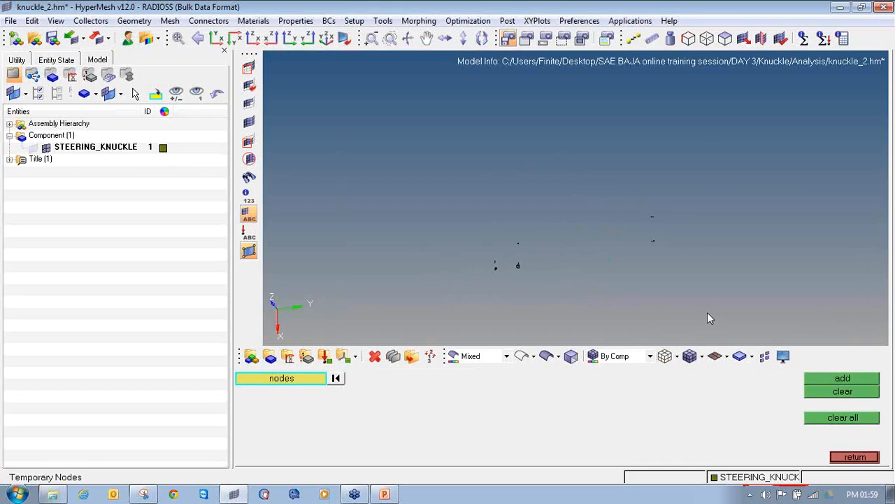
left_click_drag(707, 312, 383, 138, "shift")
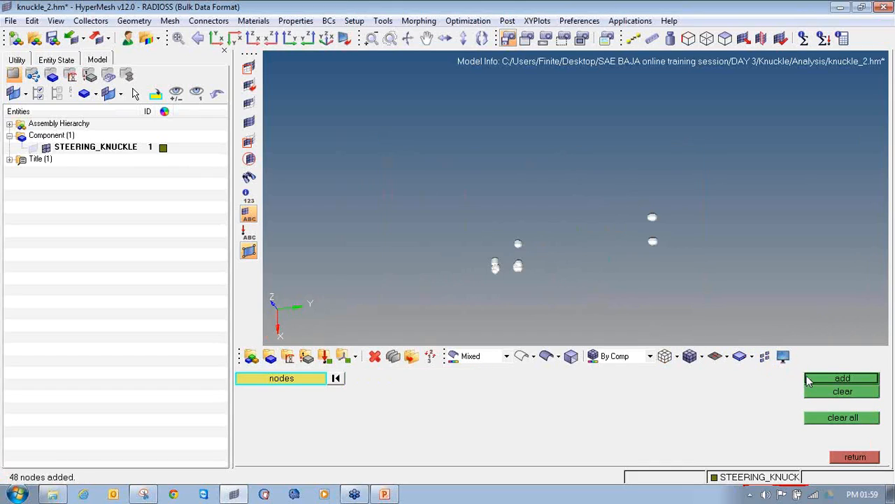
left_click(821, 383)
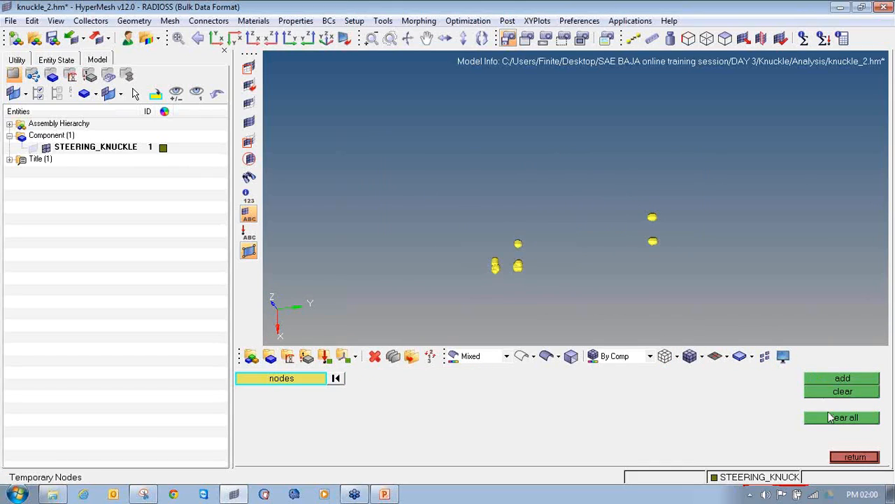
Close the temporary nodes tool and examine the shape of one cluster of failed tetras up close
key("F5")
left_click(855, 457)
left_click_drag(550, 265, 450, 212, "ctrl")
left_click_drag(501, 230, 563, 198, "ctrl")
scroll(527, 143, "up", 5)
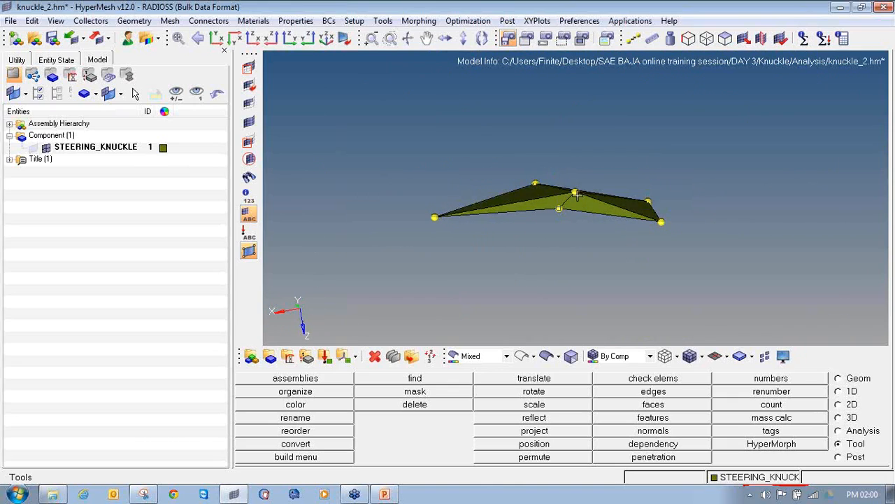
right_click_drag(556, 214, 530, 237, "ctrl")
scroll(530, 235, "up", 5, "ctrl")
scroll(529, 235, "down", 5, "ctrl")
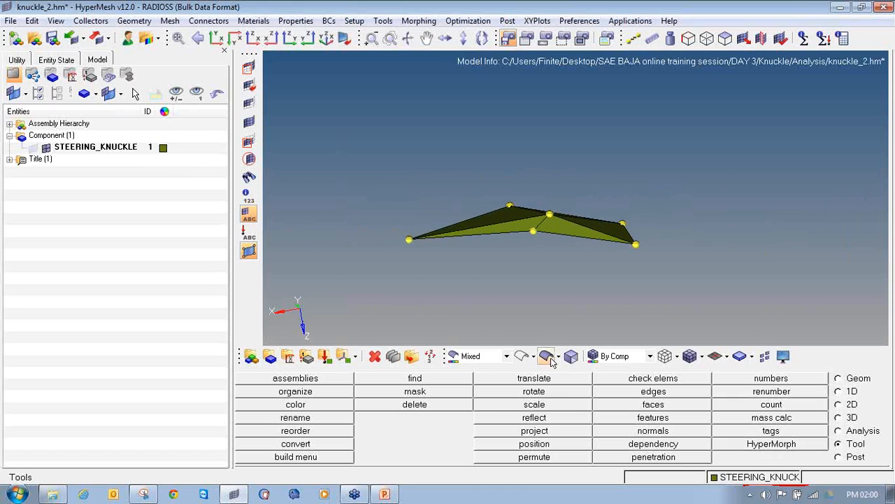
Query the individual 3-D quality values of the adjoining failed tetras in the cluster
key("F10")
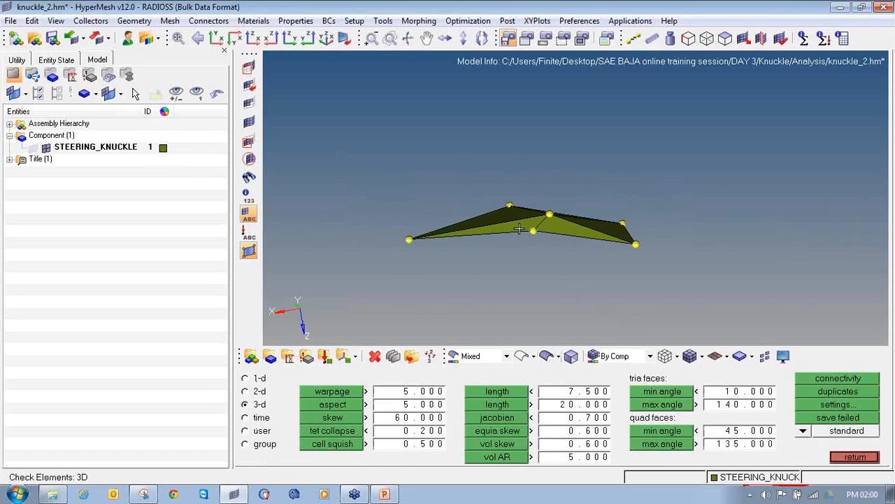
left_click(519, 229)
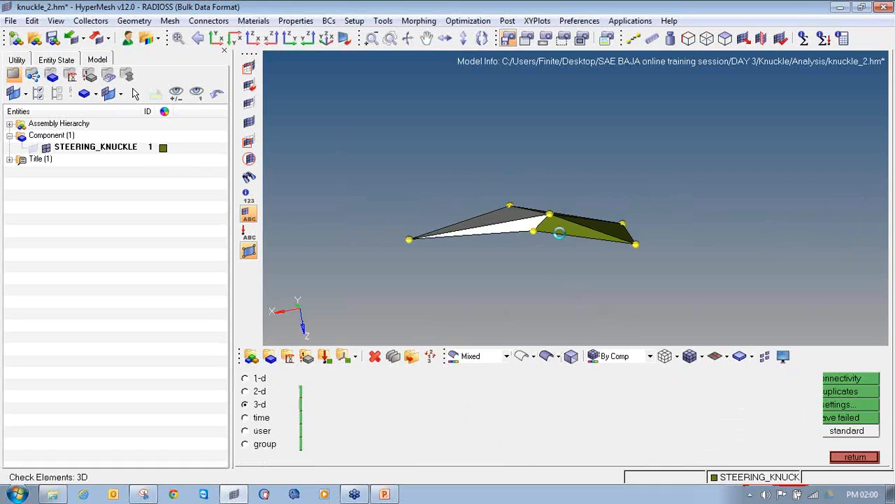
left_click(559, 223)
left_click_drag(533, 244, 545, 199, "ctrl")
left_click(554, 186)
left_click_drag(536, 246, 533, 276, "ctrl")
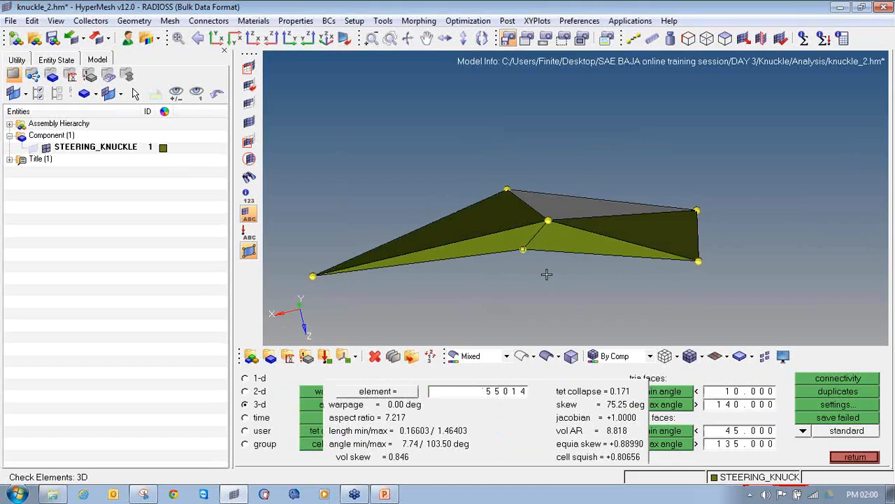
Set the distance between the two closely spaced nodes of the failed tetra cluster to 0.3, moving the lower node outward
key("F4")
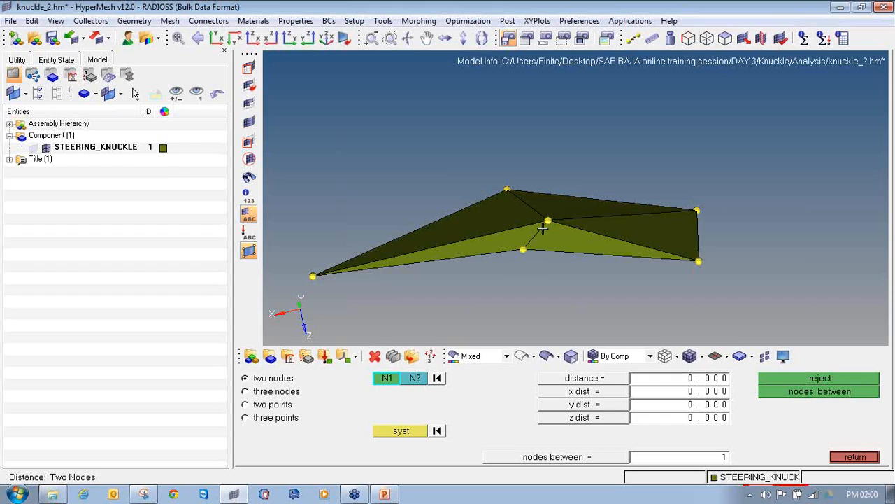
left_click(843, 458)
left_click(850, 458)
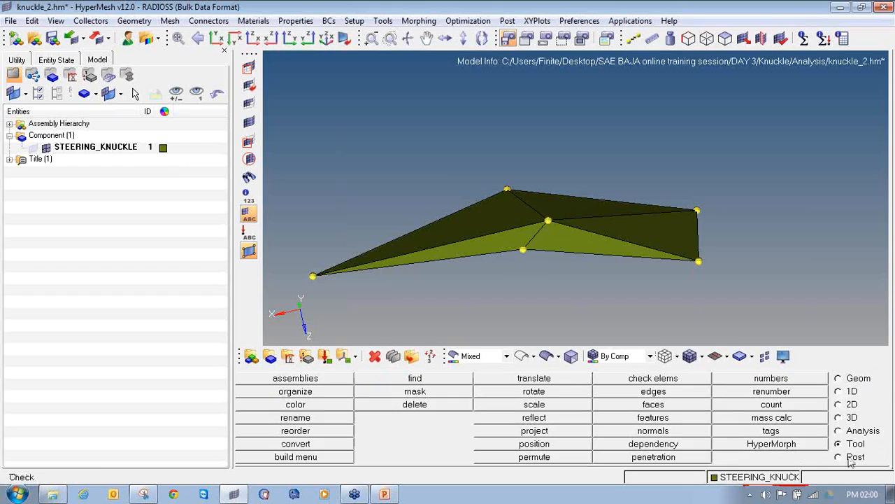
left_click(840, 378)
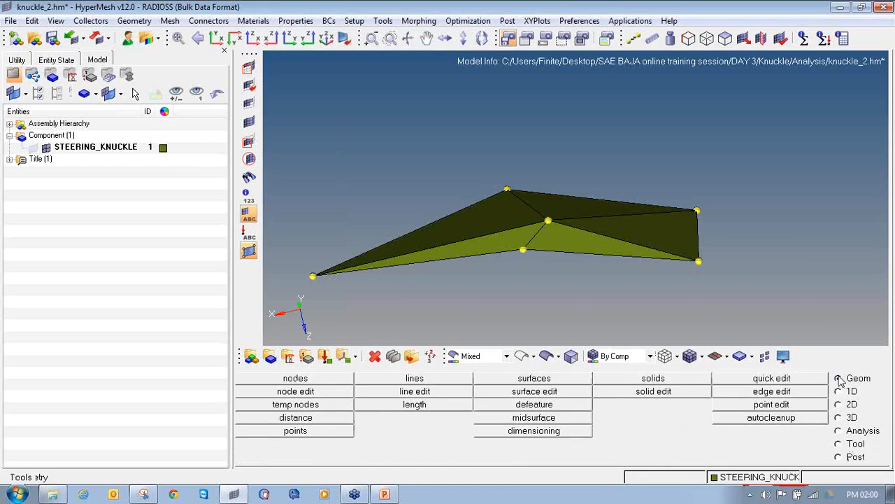
left_click(297, 417)
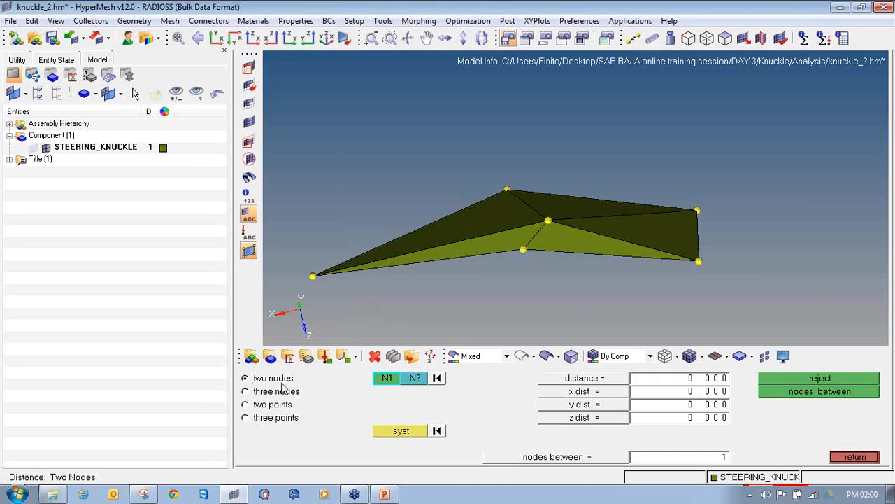
left_click(548, 221)
left_click(523, 249)
double_click(663, 379)
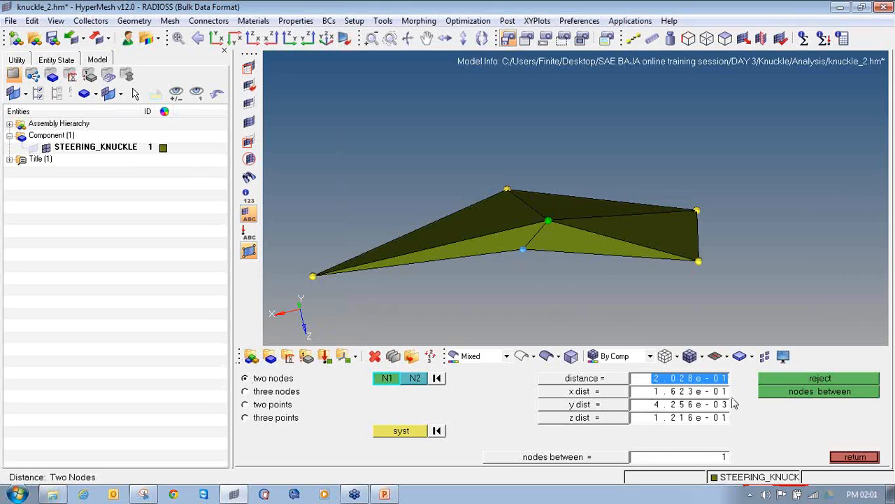
type("0.3")
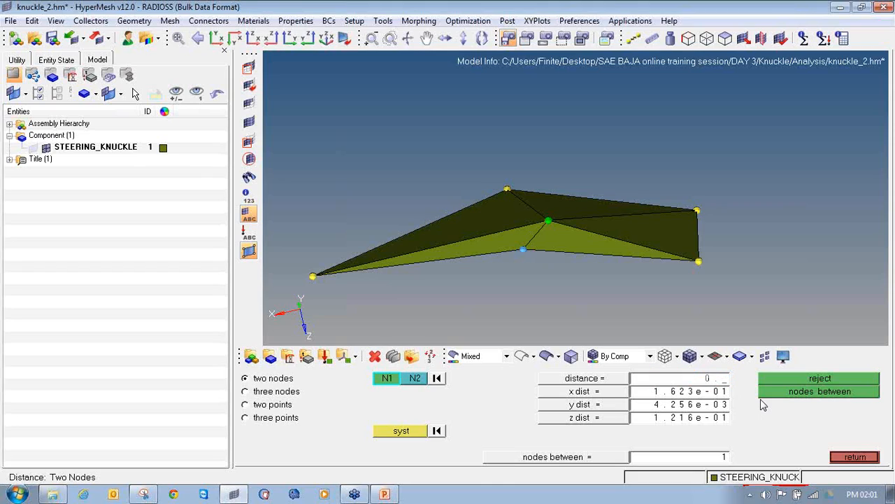
key("Return")
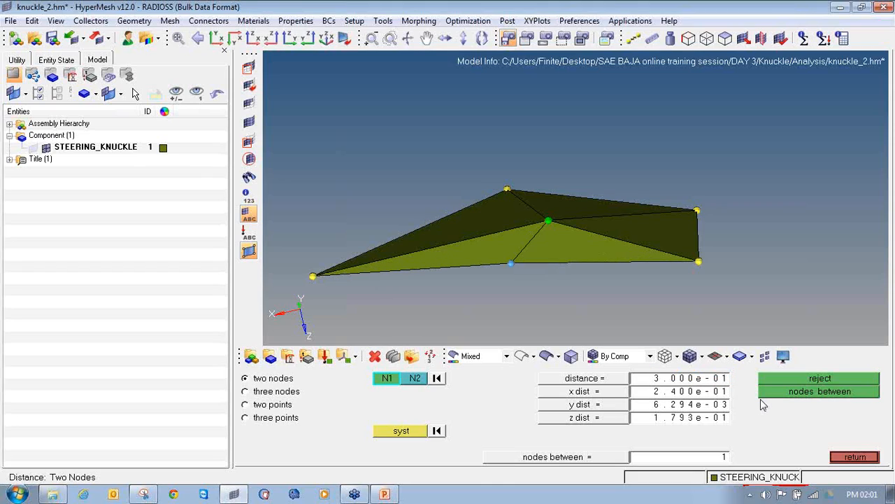
left_click(854, 457)
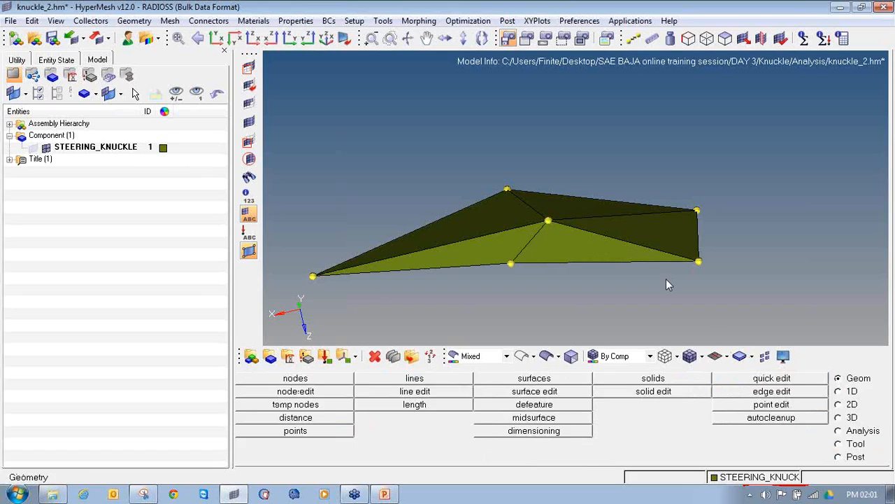
Query the 3-D quality values of the individual tetras around the moved node
key("F10")
left_click(493, 237)
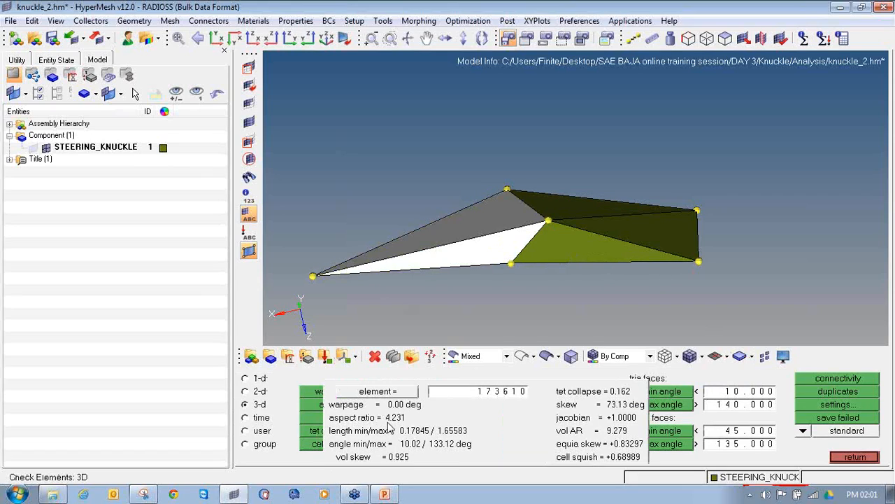
left_click(564, 238)
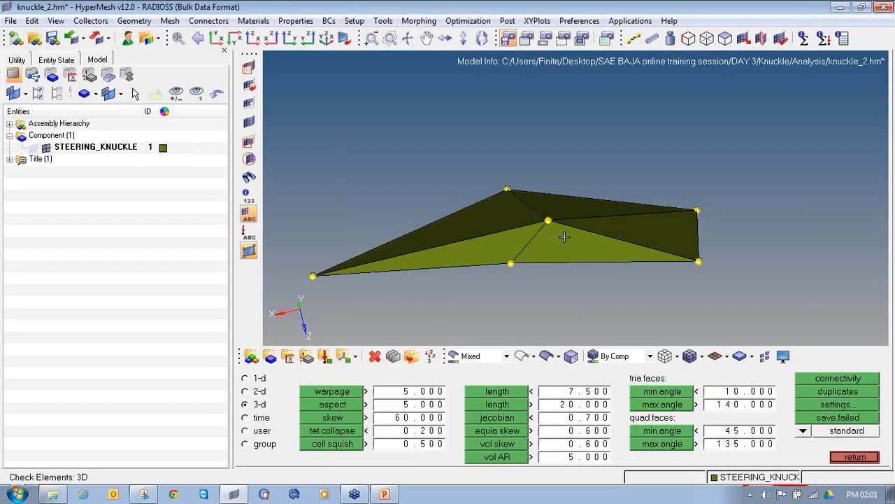
left_click(563, 210)
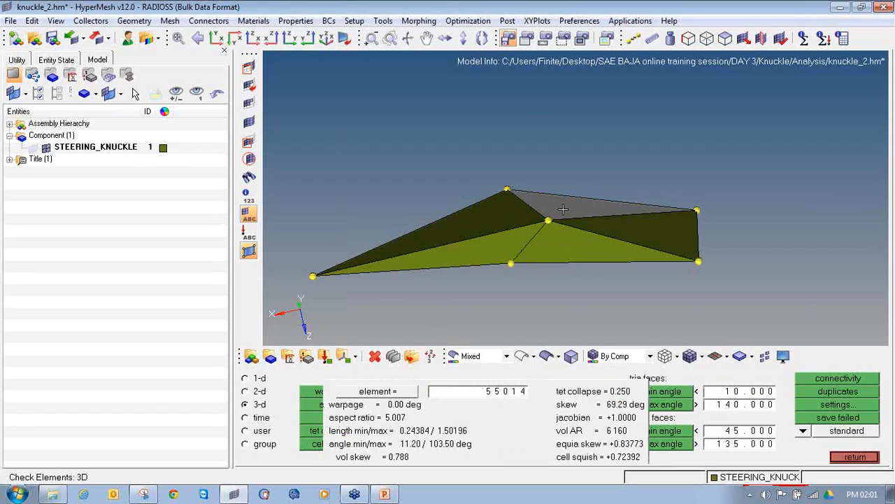
left_click(544, 276)
Mask all elements of the adjusted tetra cluster to leave only the other failed elements displayed
scroll(530, 218, "down", 2, "ctrl")
left_click_drag(563, 243, 452, 174, "ctrl")
scroll(529, 288, "down", 3, "ctrl")
scroll(529, 287, "down", 2, "ctrl")
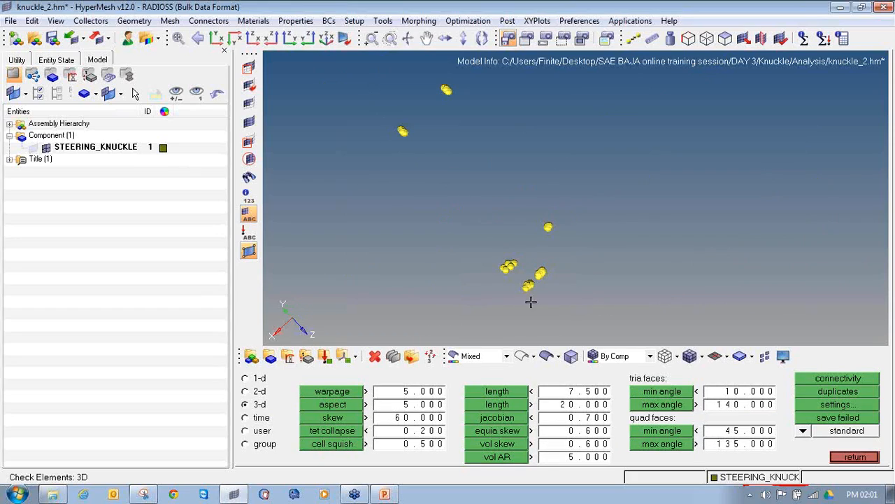
scroll(531, 302, "up", 5, "ctrl")
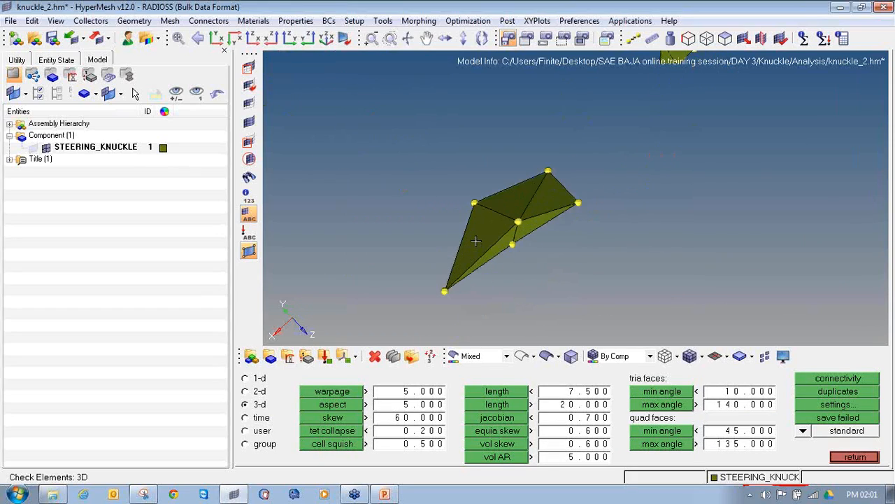
scroll(475, 241, "up", 2, "ctrl")
right_click_drag(475, 241, 574, 269, "ctrl")
left_click_drag(568, 289, 478, 272, "ctrl")
right_click_drag(477, 273, 499, 271, "ctrl")
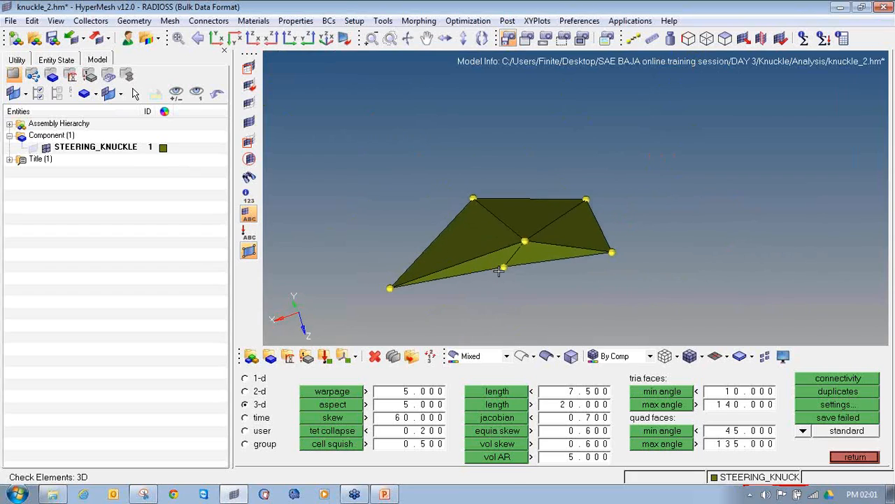
left_click(250, 68)
left_click_drag(350, 155, 661, 321, "shift")
left_click(780, 378)
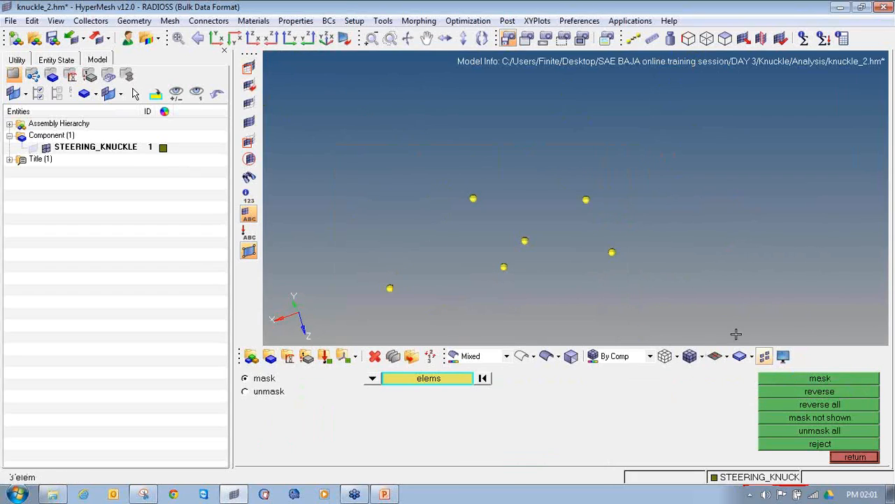
Clear the temporary nodes that remain at the masked cluster's location
key("shift+F2")
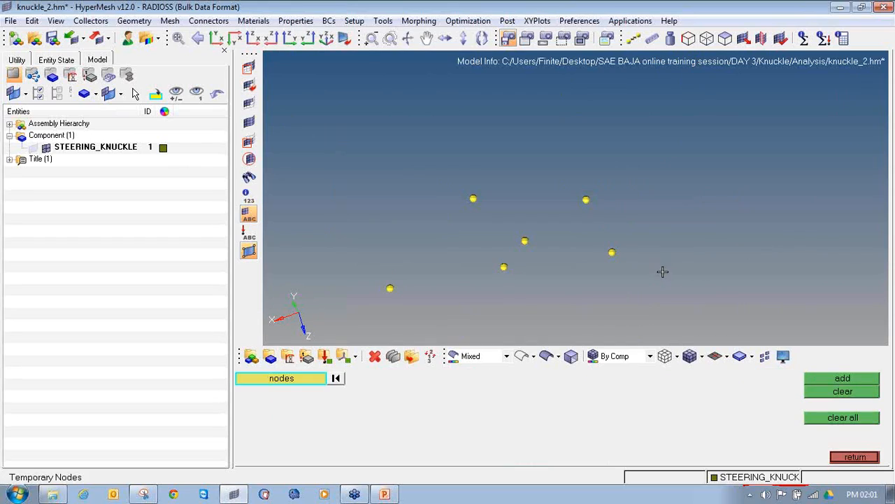
left_click_drag(369, 151, 613, 301, "shift")
left_click(818, 378)
Examine the shape of the next elongated cluster of failed tetras from close up and edge-on
scroll(583, 178, "down", 5, "ctrl")
right_click_drag(728, 162, 620, 261, "ctrl")
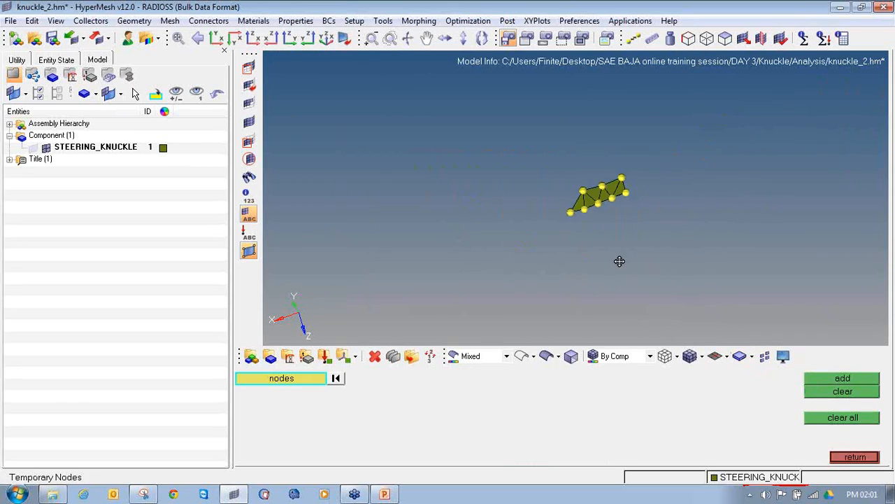
scroll(608, 220, "up", 5, "ctrl")
left_click_drag(613, 277, 573, 212, "ctrl")
right_click_drag(574, 212, 564, 193, "ctrl")
left_click_drag(616, 179, 591, 209, "ctrl")
right_click_drag(598, 225, 622, 236, "ctrl")
scroll(623, 237, "up", 2, "ctrl")
scroll(623, 235, "down", 4, "ctrl")
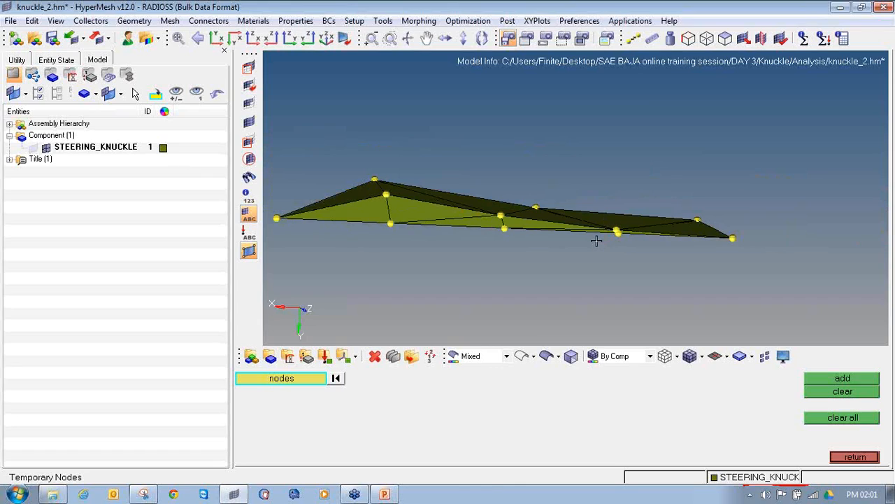
Set the distance between the nearly coincident node pair towards the cluster's negative X end to 0.1
key("F4")
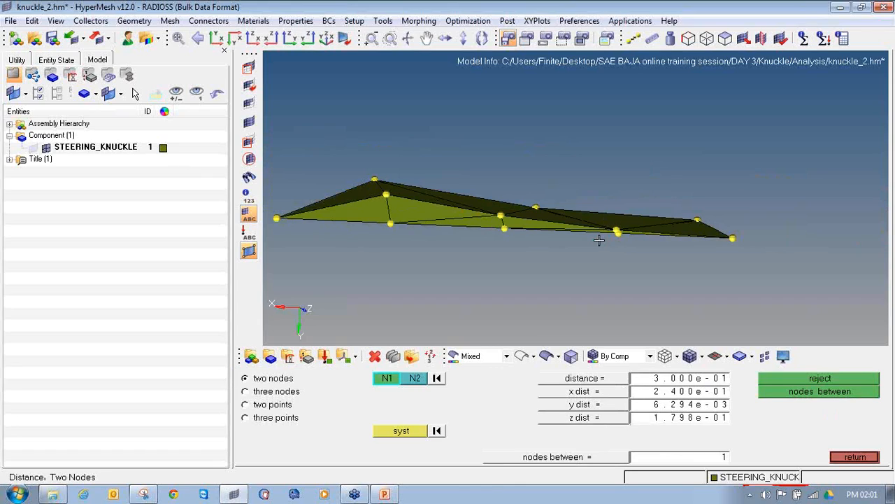
scroll(619, 231, "up", 5, "ctrl")
left_click(611, 241)
left_click(593, 219)
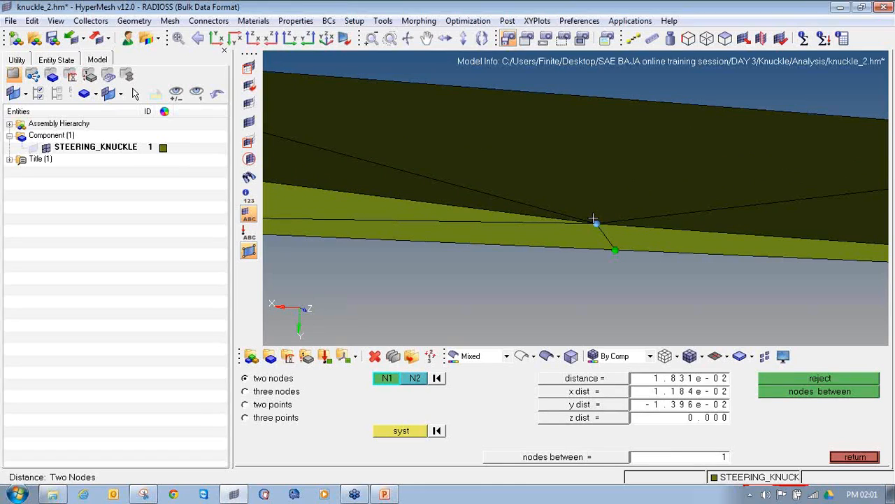
left_click(697, 380)
type("0.1")
key("Return")
key("f")
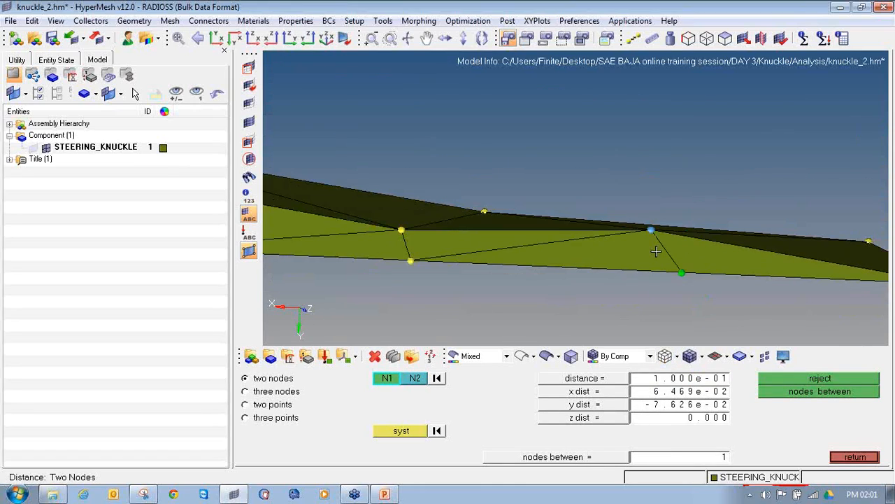
Set the distance between the cluster's middle pair of close nodes to 0.1, moving the inner node
left_click(527, 244)
left_click(527, 242)
left_click(654, 380)
type("0.1")
key("Return")
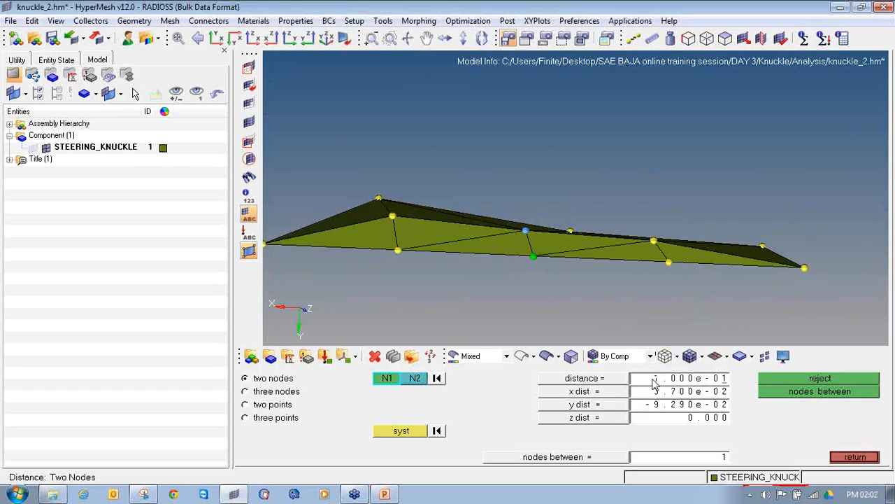
Query the 3-D quality values of the tetras along the elongated cluster one after another
left_click_drag(555, 180, 555, 234, "ctrl")
mouse_move(527, 265)
left_mouse_down("ctrl")
mouse_move(523, 250)
mouse_move(494, 284)
mouse_move(518, 264)
left_mouse_up("ctrl")
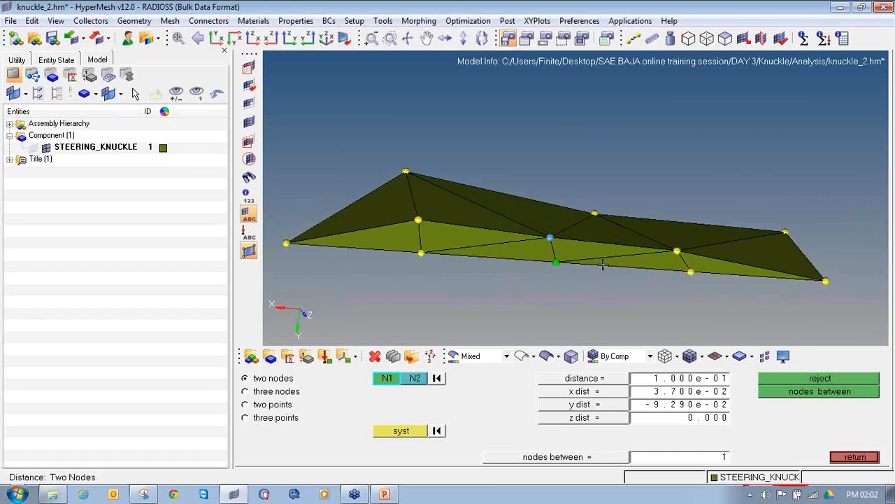
key("F10")
left_click(746, 259)
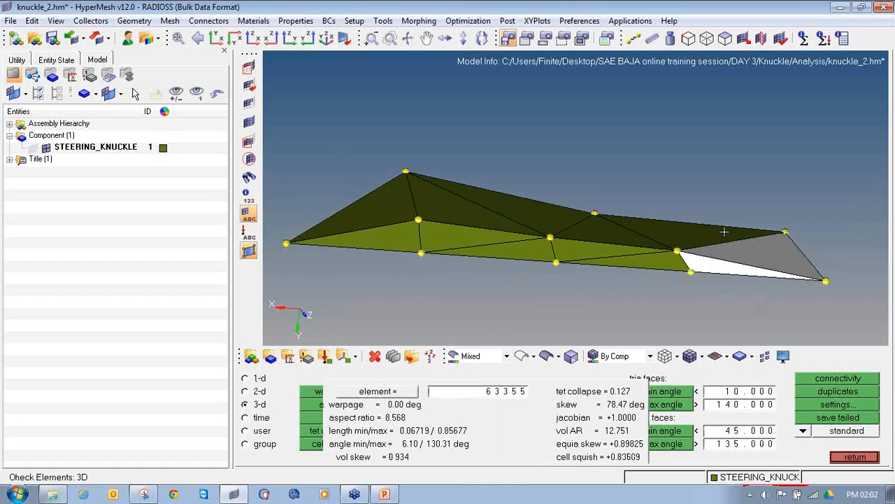
left_click(686, 236)
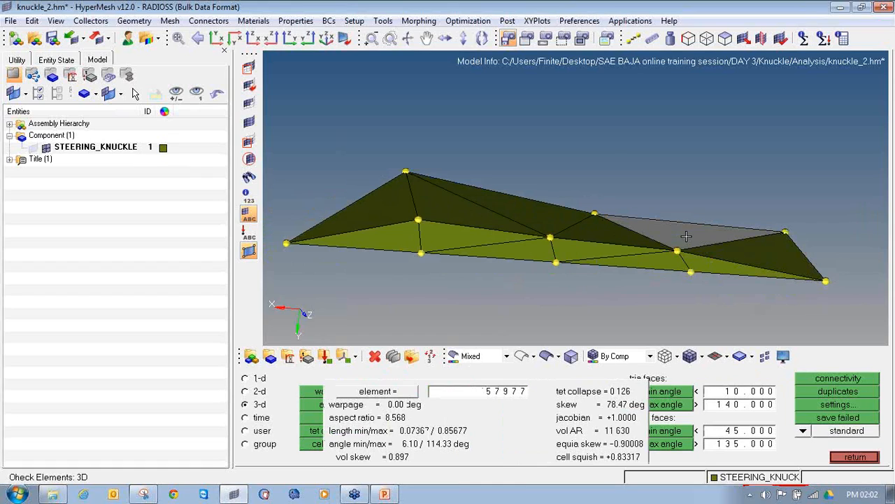
left_click(639, 257)
left_click(600, 244)
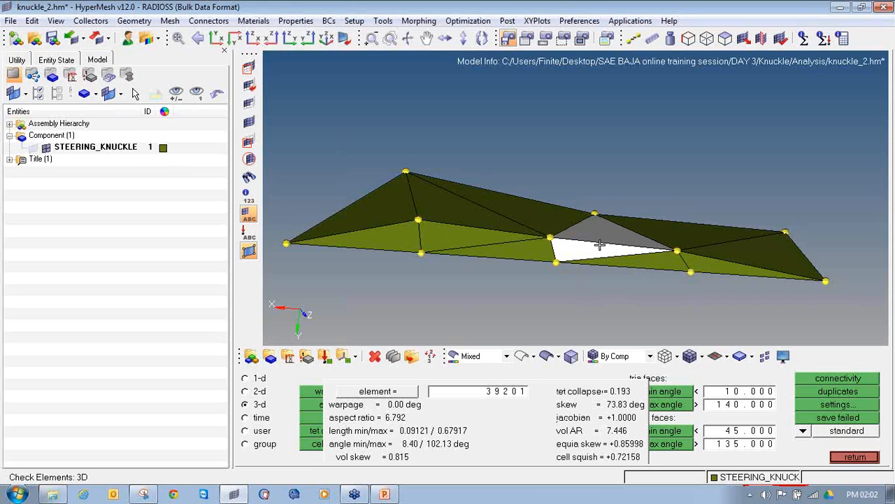
left_click(553, 220)
left_click(466, 218)
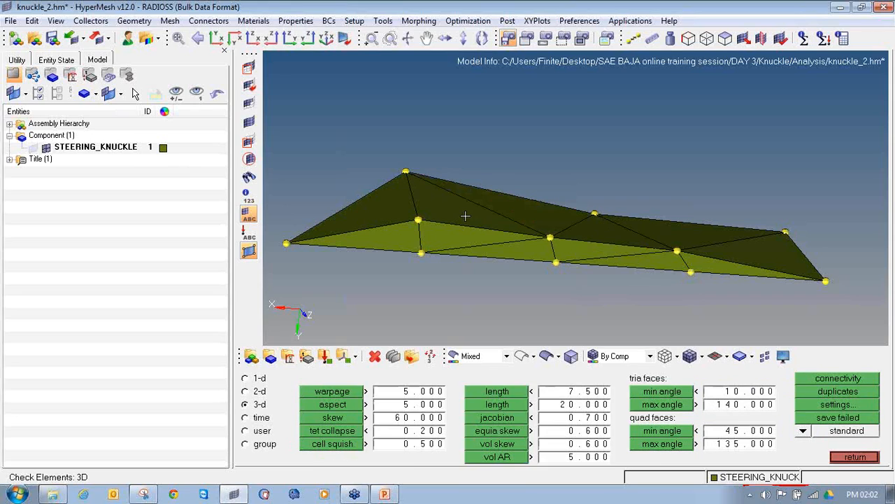
left_click(507, 254)
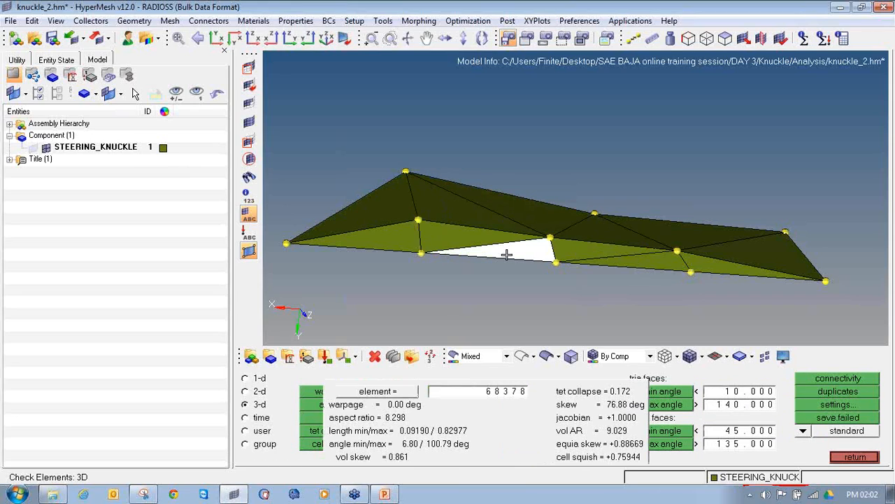
left_click(385, 245)
Examine the elongated cluster's thin tetras and short edges from several angles
left_click_drag(460, 289, 491, 289, "ctrl")
left_click_drag(728, 227, 611, 255, "ctrl")
scroll(439, 224, "up", 2)
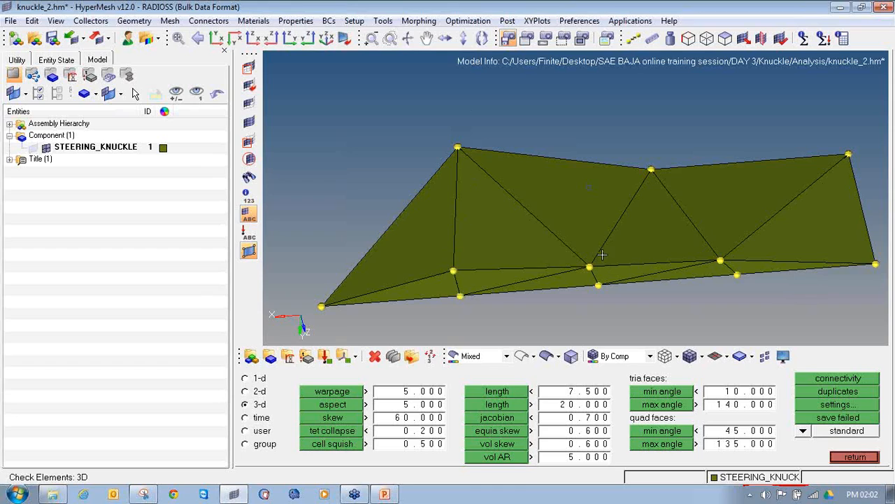
left_click_drag(634, 253, 639, 229, "ctrl")
scroll(717, 223, "up", 2, "ctrl")
right_click_drag(717, 222, 663, 213, "ctrl")
scroll(663, 213, "down", 3, "ctrl")
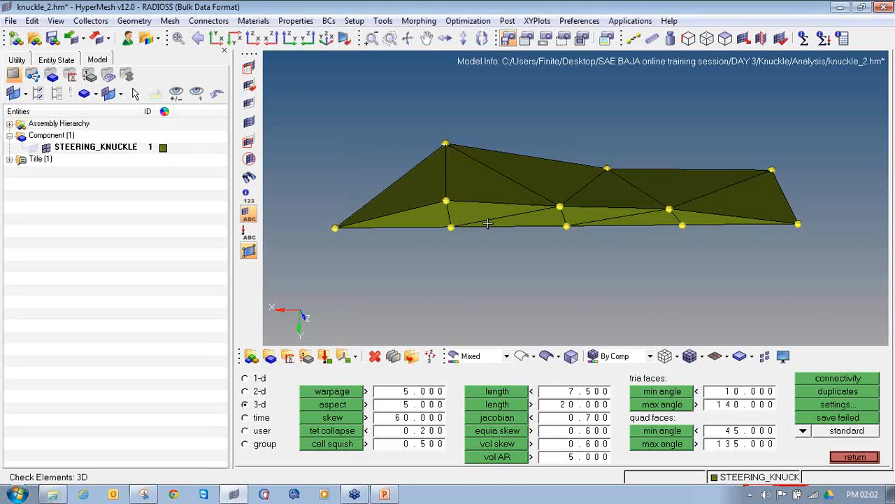
Set the distance between the node pair nearest the cluster's positive X end to 0.1 and increase it to 0.2
key("F4")
left_click(451, 228)
left_click(446, 201)
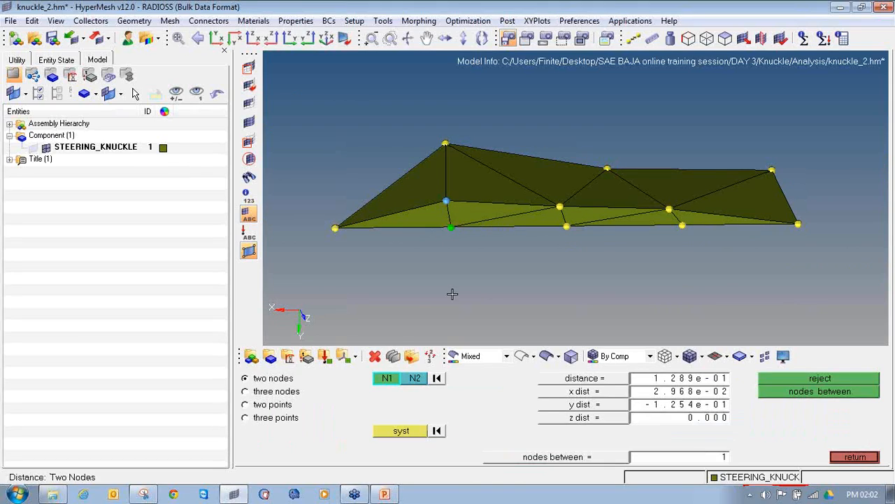
left_click(695, 382)
type("0.1")
key("Return")
left_click(705, 381)
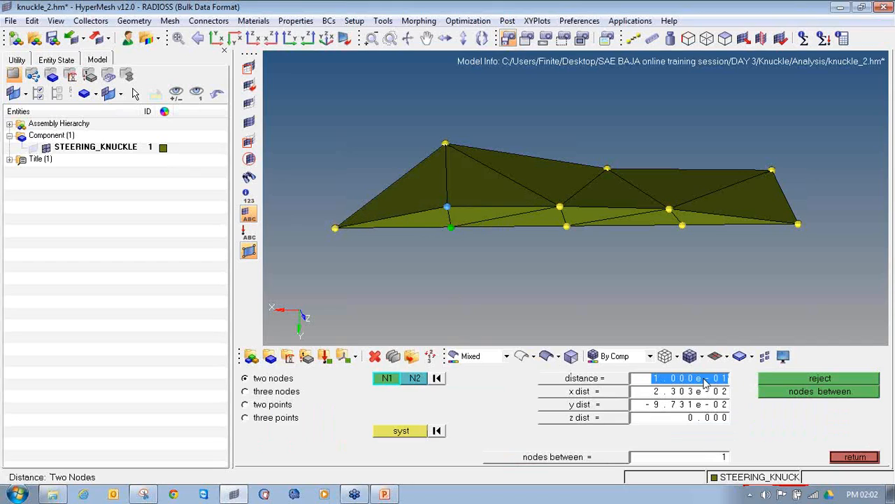
key("BackSpace")
key("Return")
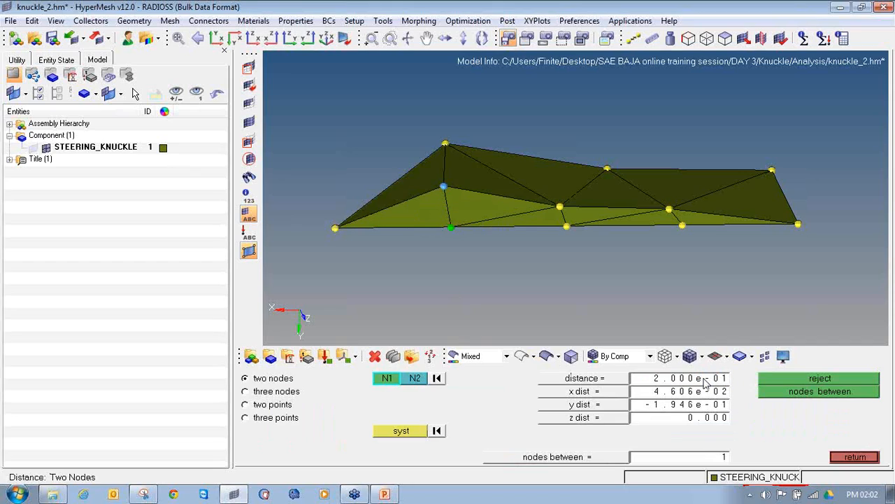
Set the distance between the cluster's middle node pair to 0.2, moving the node on the lower edge outward
left_click(560, 207)
left_click(567, 226)
left_click(698, 381)
key("BackSpace")
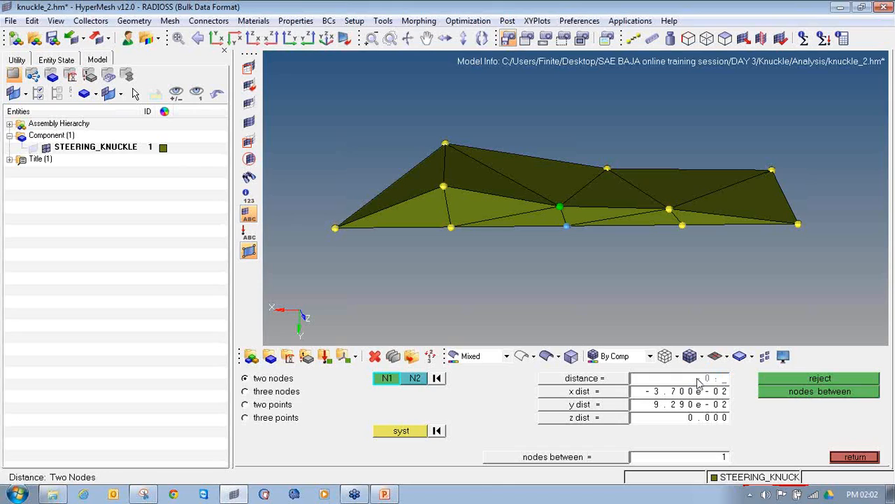
key("Return")
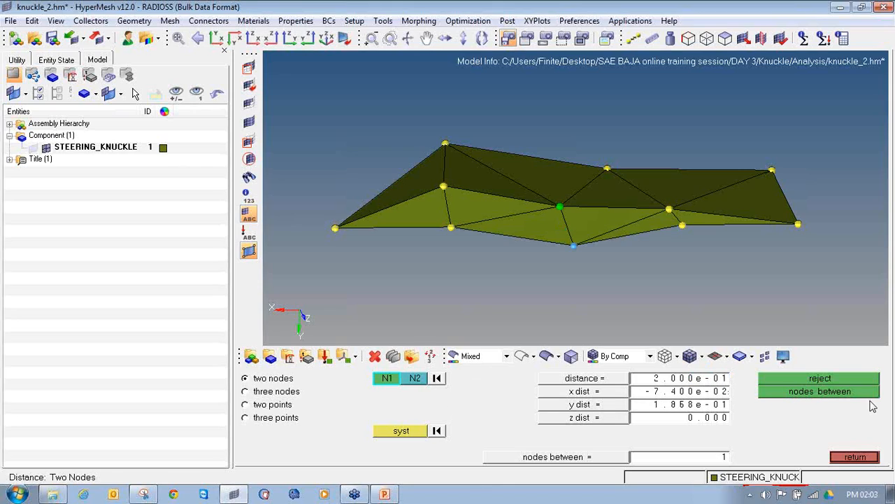
Reject the last distance change and set the middle node pair's distance to 0.2 by moving the inner node instead
left_click(826, 381)
left_click(438, 378)
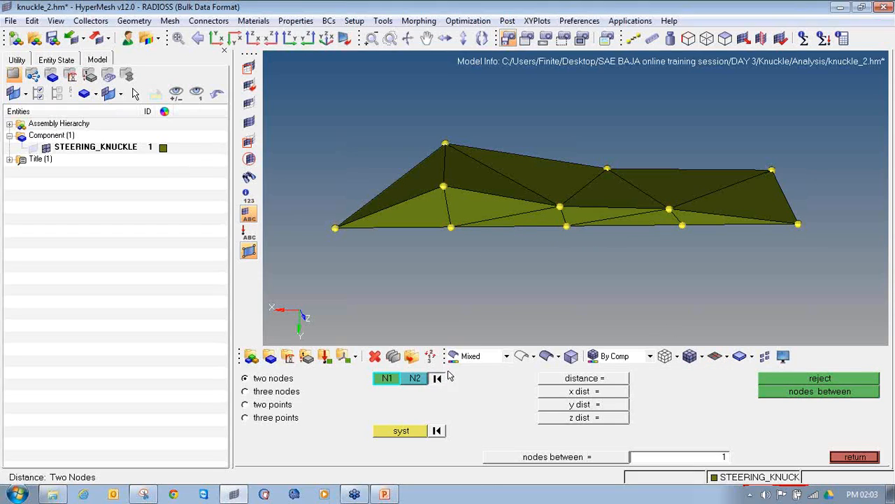
left_click(566, 227)
left_click(560, 207)
left_click(713, 381)
type("0.2")
key("Return")
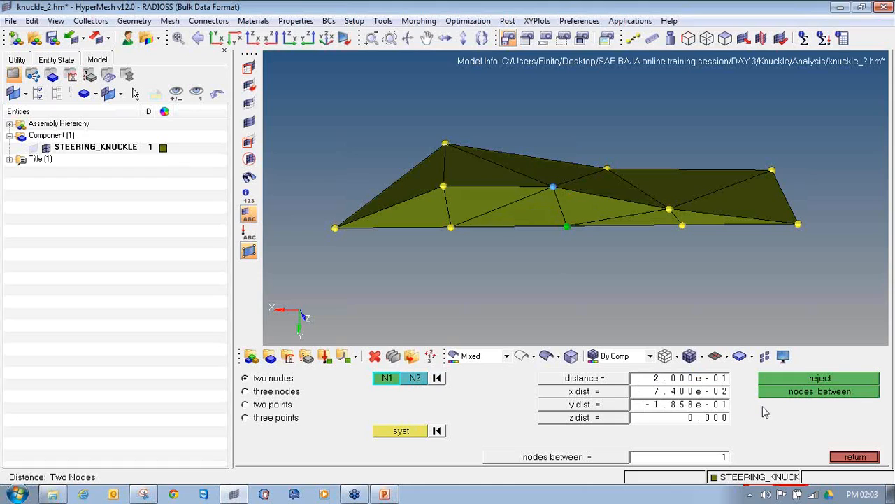
Set the distance between the adjacent node pair toward the cluster's negative X end to 0.2, moving the inner node
left_click(681, 225)
left_click(669, 210)
left_click(705, 382)
type("0.2")
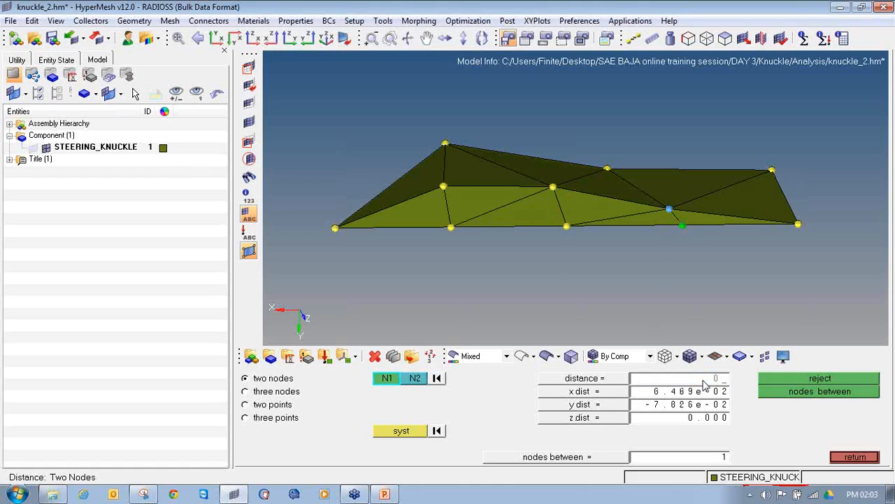
key("Return")
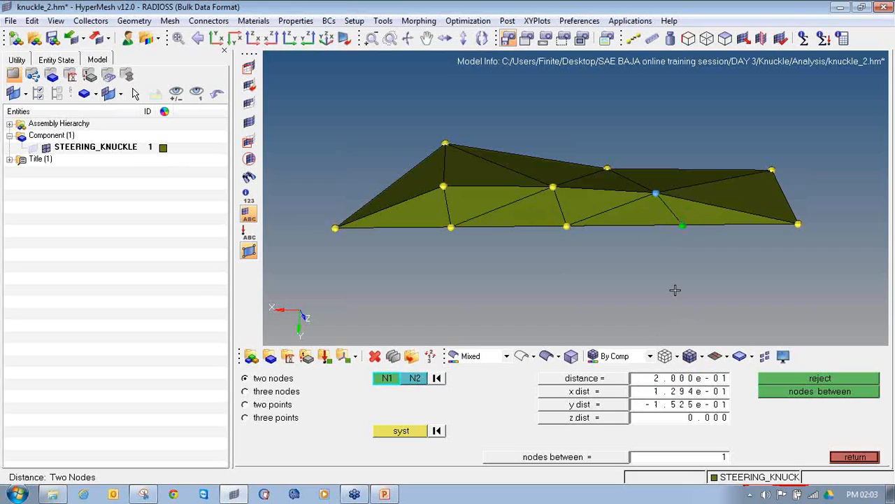
Query the 3-D quality values of the adjusted tetras along the elongated cluster
key("F10")
left_click(687, 207)
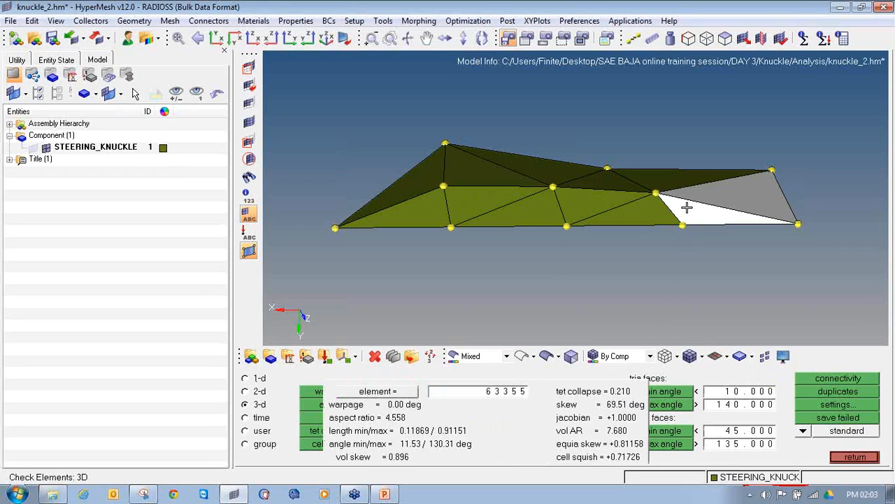
left_click(665, 177)
left_click(602, 204)
left_click(601, 204)
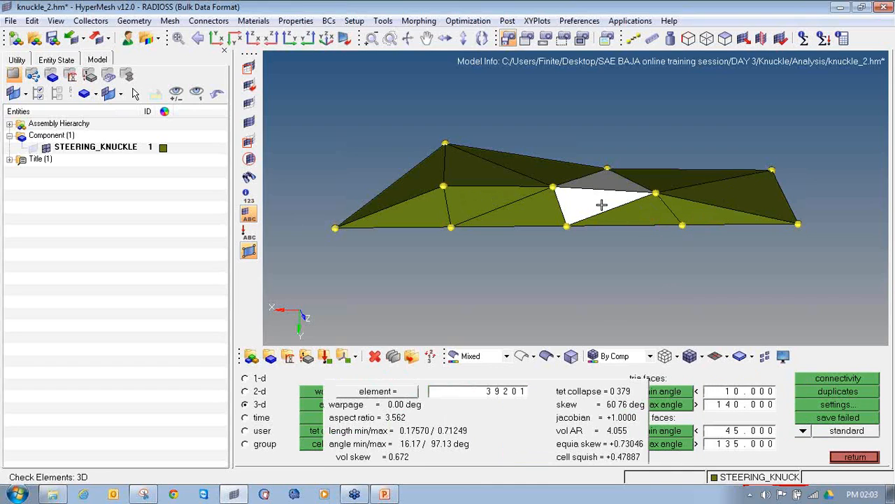
left_click(542, 178)
left_click(504, 182)
left_click(520, 212)
left_click(431, 211)
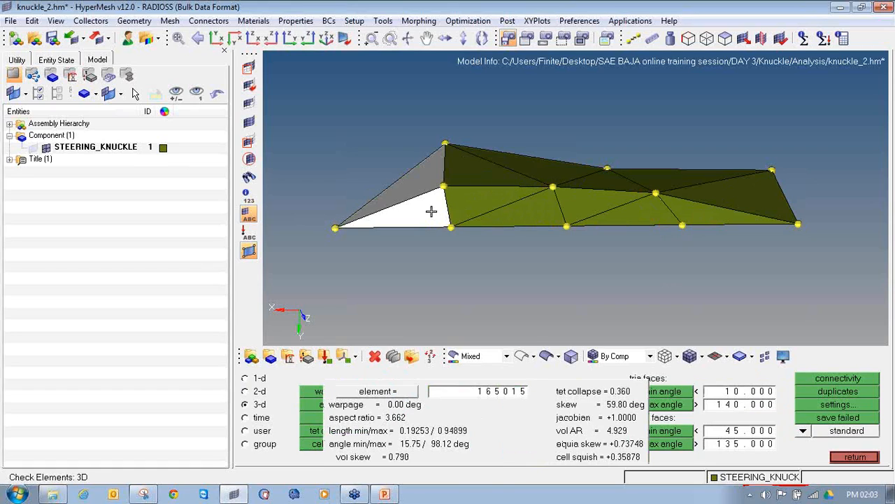
Mask the elongated cluster's elements and clear its temporary nodes
left_click(248, 85)
left_click_drag(305, 98, 817, 277, "shift")
left_click(817, 378)
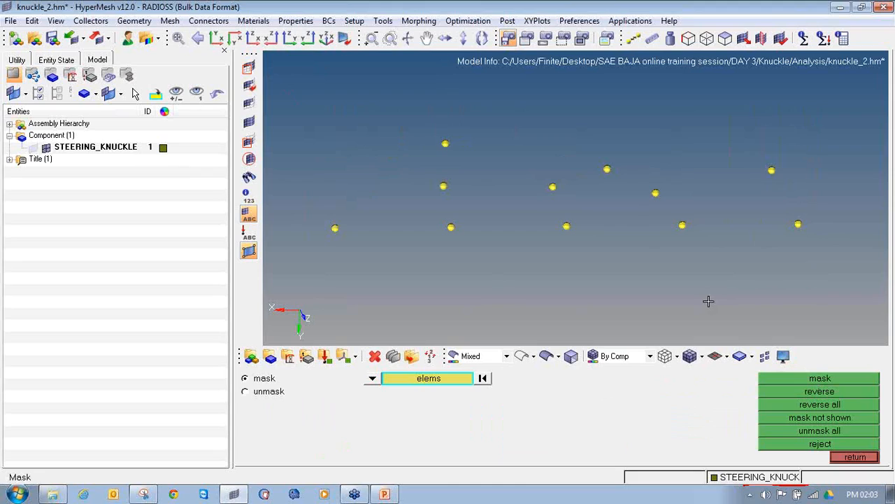
key("shift+F2")
left_click_drag(312, 110, 803, 283, "shift")
left_click(849, 379)
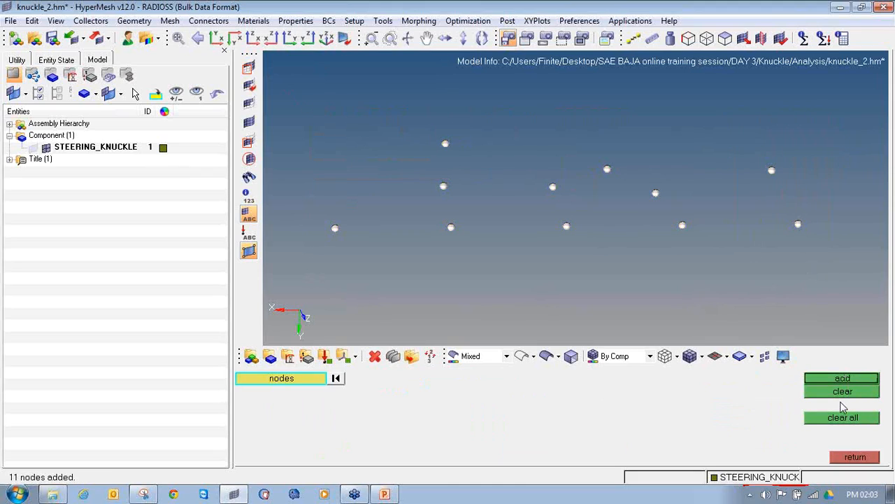
scroll(669, 281, "down", 5)
scroll(667, 280, "up", 8)
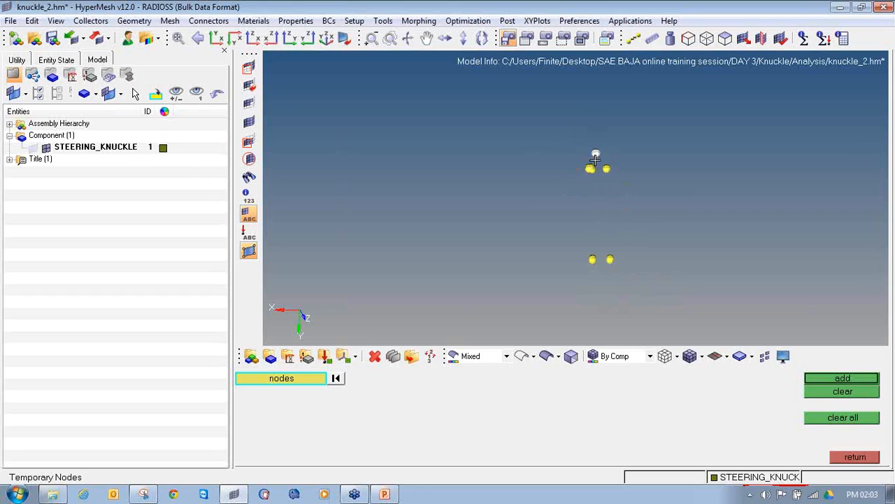
left_click(815, 392)
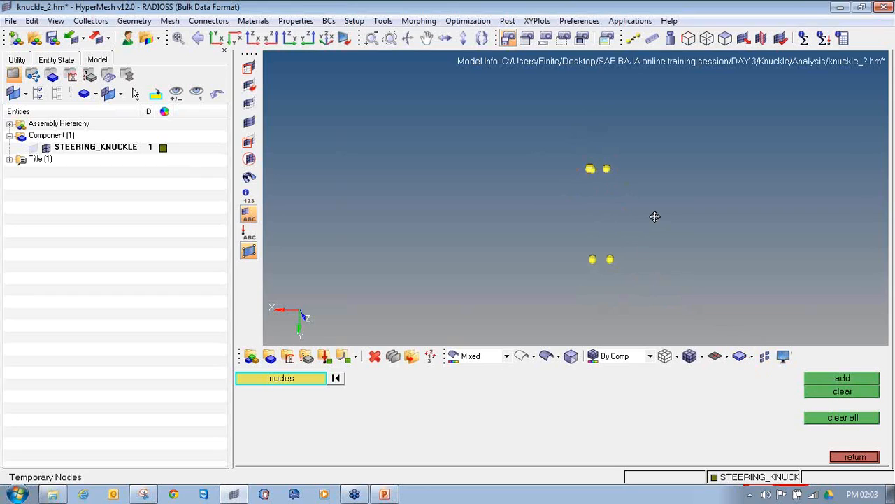
Set the distance between the next cluster's two closely spaced centre nodes to 0.5, moving the lower node outward
scroll(594, 173, "up", 12, "ctrl")
left_click_drag(588, 174, 565, 232, "ctrl")
key("F4")
left_click(563, 175)
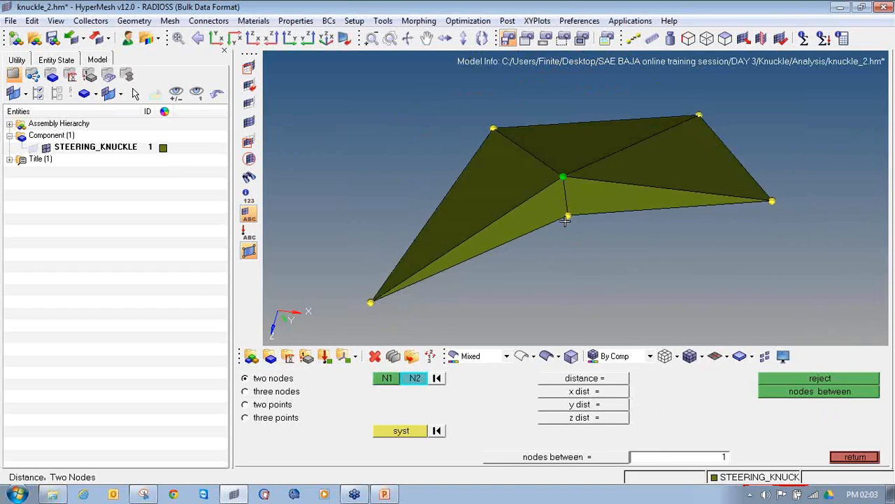
left_click(568, 216)
left_click(673, 379)
type("0.5")
key("Return")
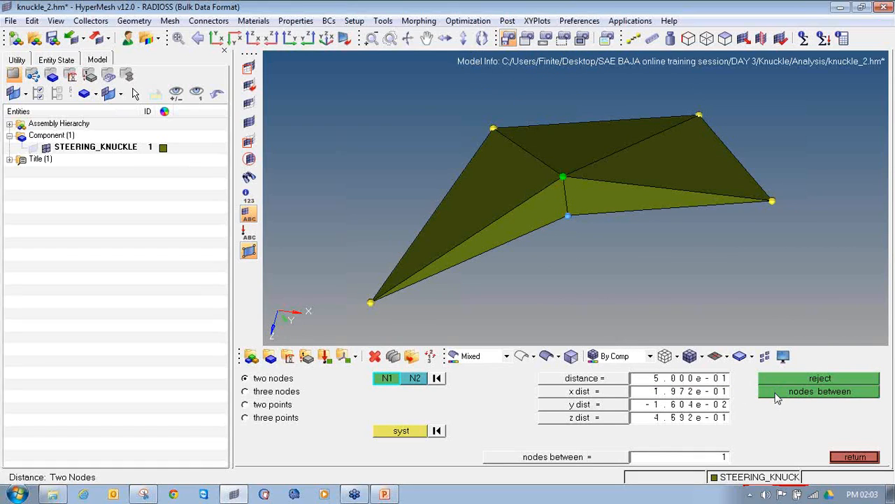
Query the 3-D quality values of the tetras sharing the adjusted centre edge
key("F10")
left_click(657, 184)
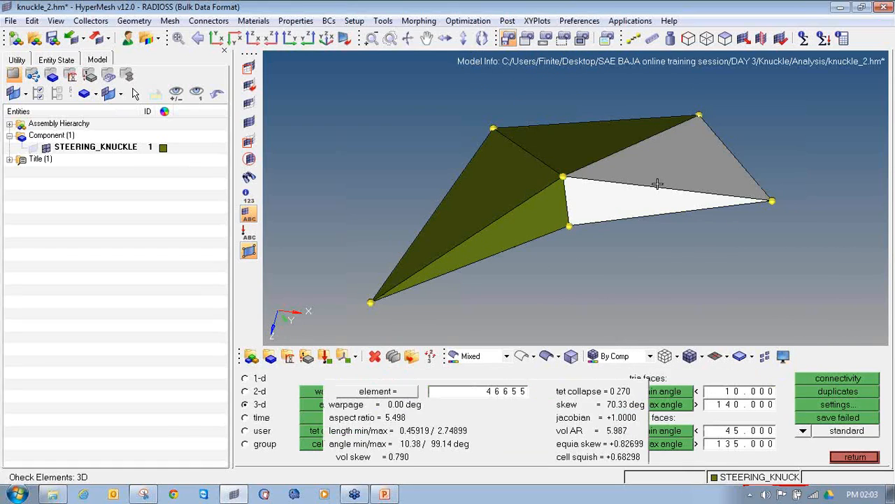
left_click(589, 143)
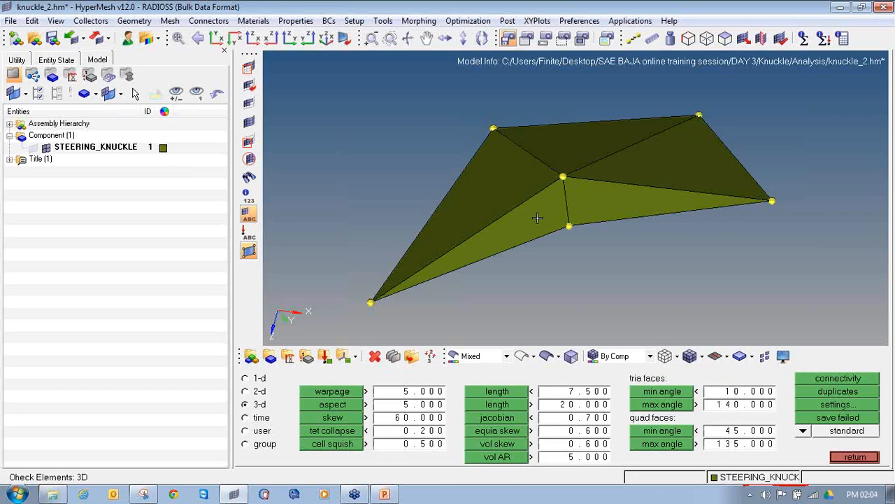
left_click(537, 218)
left_click(589, 251)
Increase the distance between the cluster's two centre nodes to 0.6, moving the lower node farther outward
left_click_drag(603, 205, 541, 222, "ctrl")
key("F4")
left_click(538, 135)
left_click(540, 183)
left_click(679, 383)
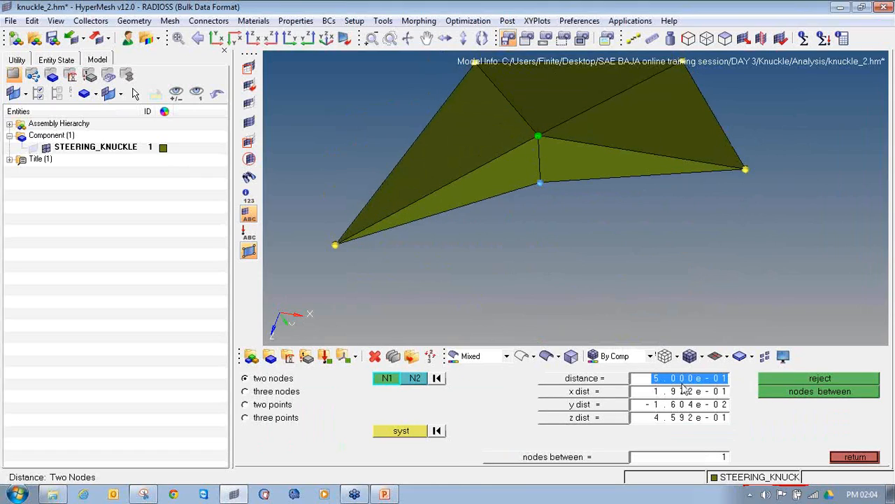
type("0")
key("Return")
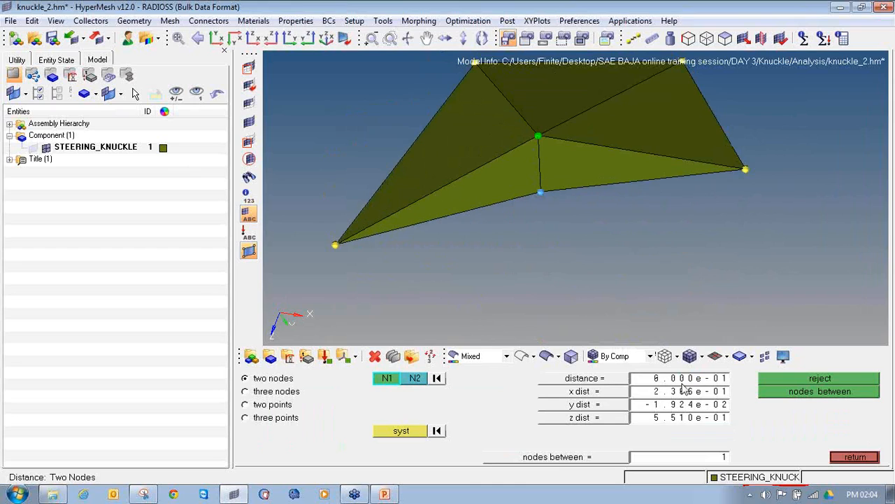
Recheck the 3-D quality values of the tetras on both sides of the lengthened centre edge
key("F10")
left_click_drag(613, 161, 480, 181)
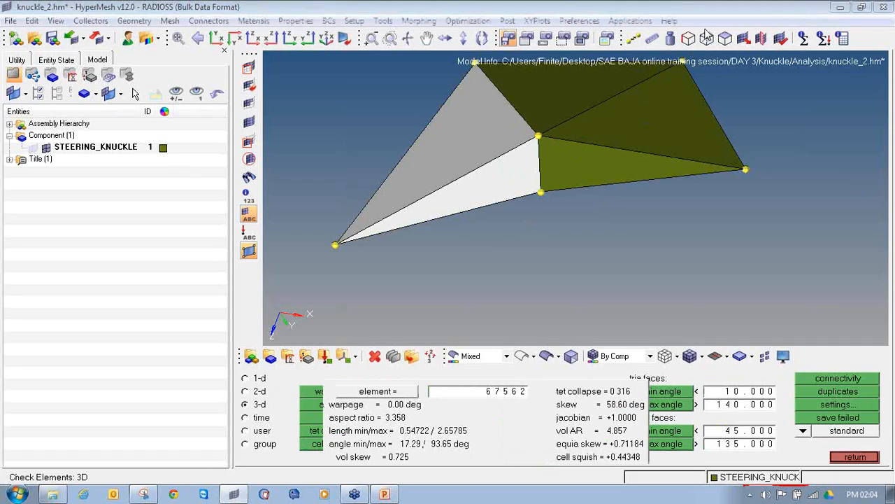
right_click_drag(592, 213, 601, 281, "ctrl")
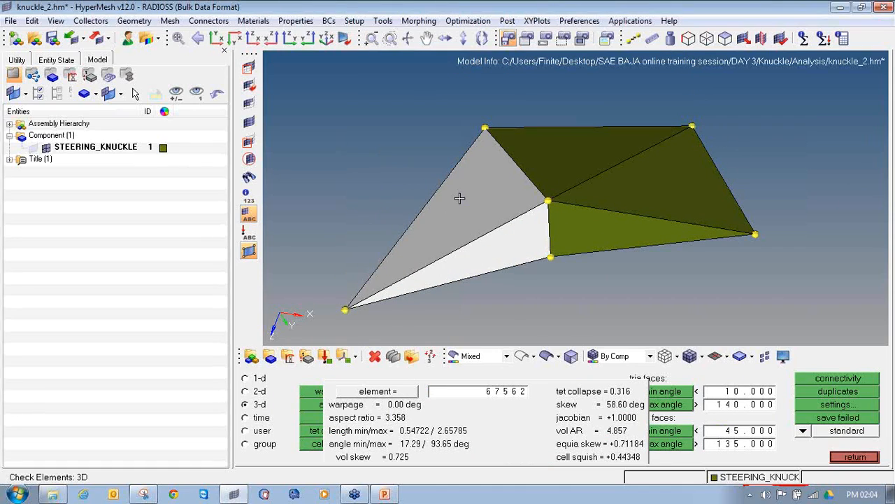
Mask the checked cluster's elements and clear its temporary nodes
key("F5")
left_click_drag(275, 72, 725, 288, "shift")
middle_click(724, 289)
key("shift+F2")
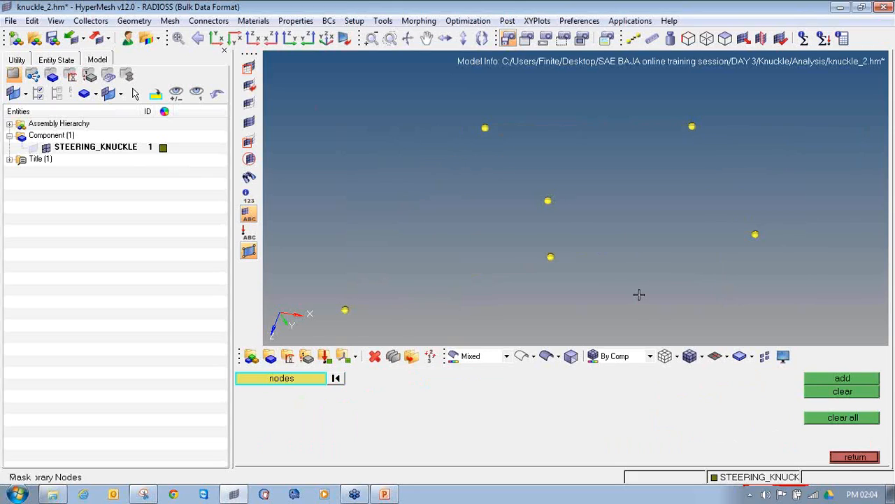
left_click_drag(306, 105, 748, 338, "shift")
left_click(839, 392)
On the remaining pyramid-shaped cluster, set the distance from the negative X corner node to the central node to 0.5 and increase it to 0.55
scroll(563, 196, "down", 3, "ctrl")
key("f")
right_click_drag(563, 198, 542, 246, "ctrl")
scroll(495, 107, "up", 3, "ctrl")
scroll(537, 206, "up", 3, "ctrl")
scroll(480, 68, "up", 5, "ctrl")
scroll(562, 191, "up", 5, "ctrl")
left_click_drag(689, 156, 520, 254, "ctrl")
key("F4")
left_click(408, 224)
left_click(592, 240)
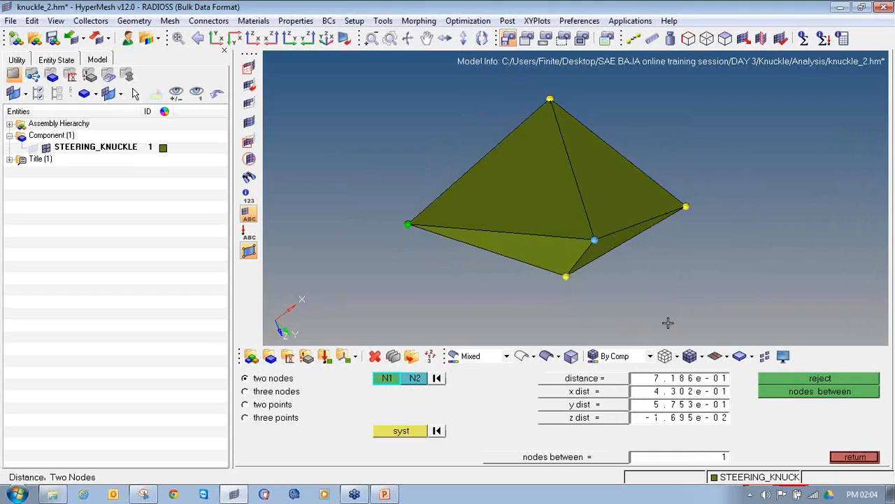
left_click(712, 379)
type("0.5")
key("Return")
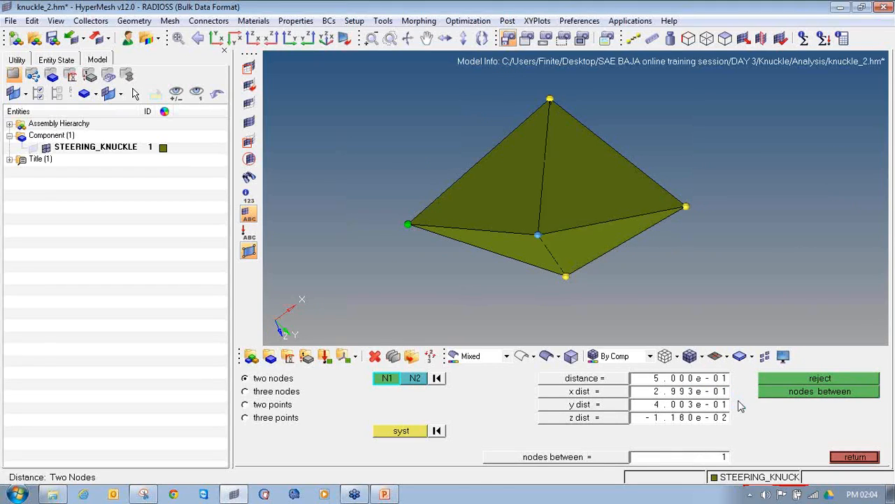
left_click(718, 379)
type("0")
type(".55")
key("Return")
left_click_drag(589, 241, 570, 273, "ctrl")
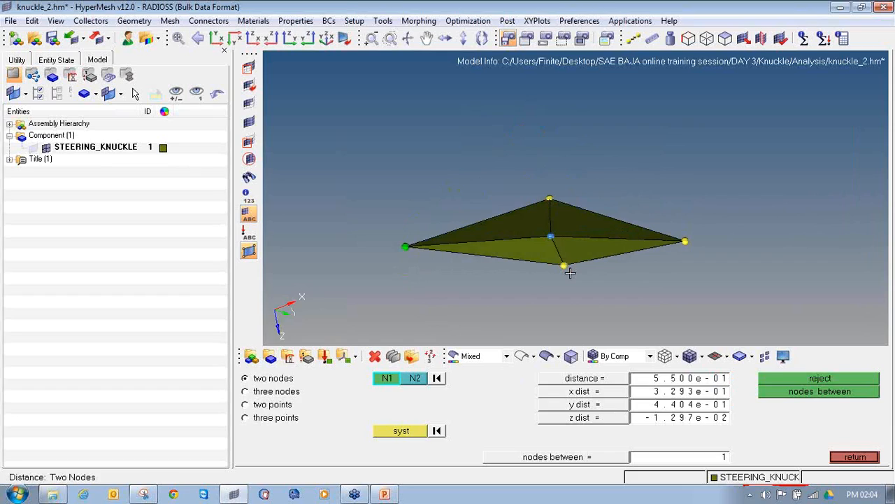
key("shift+F4")
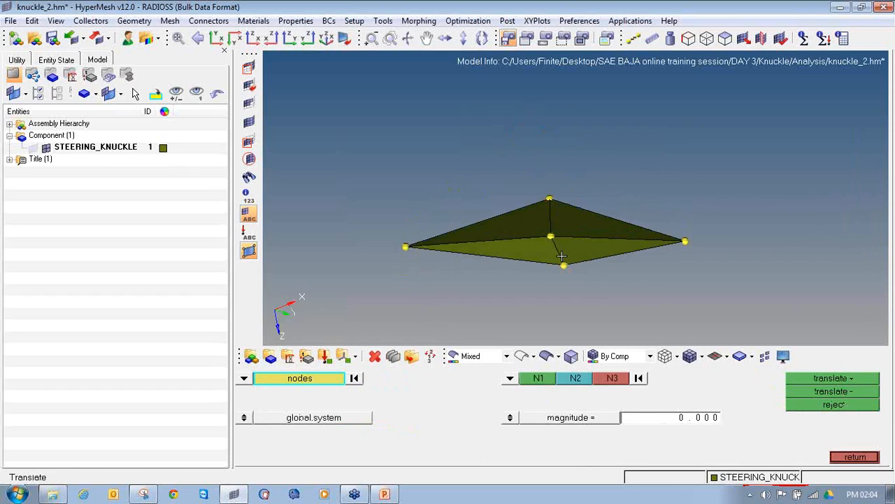
mouse_move(550, 246)
left_mouse_down("ctrl")
mouse_move(552, 237)
mouse_move(557, 253)
left_mouse_up("ctrl")
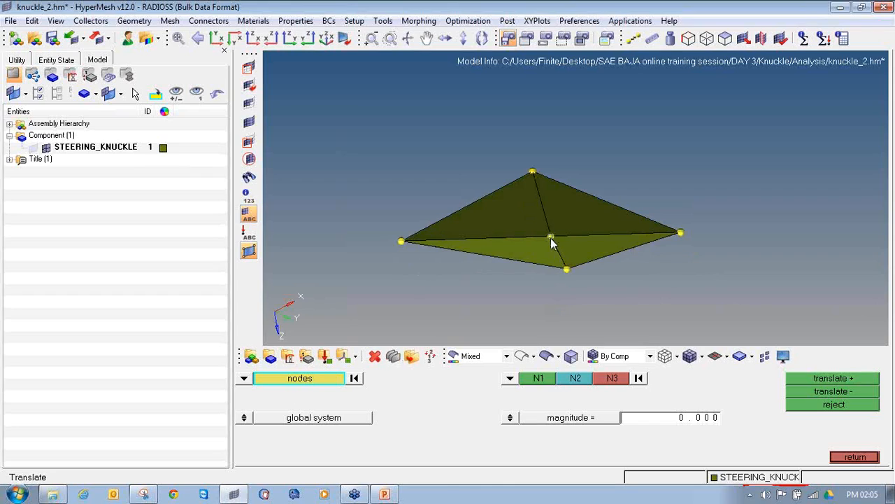
key("F10")
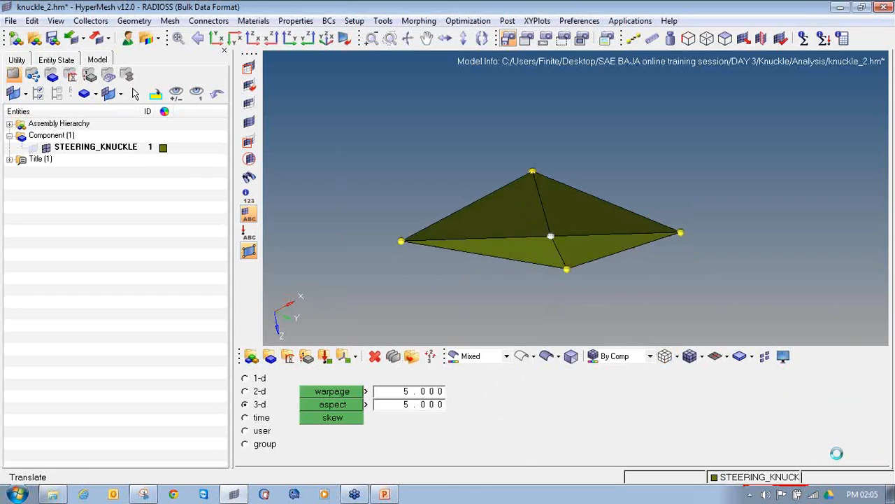
left_click(836, 453)
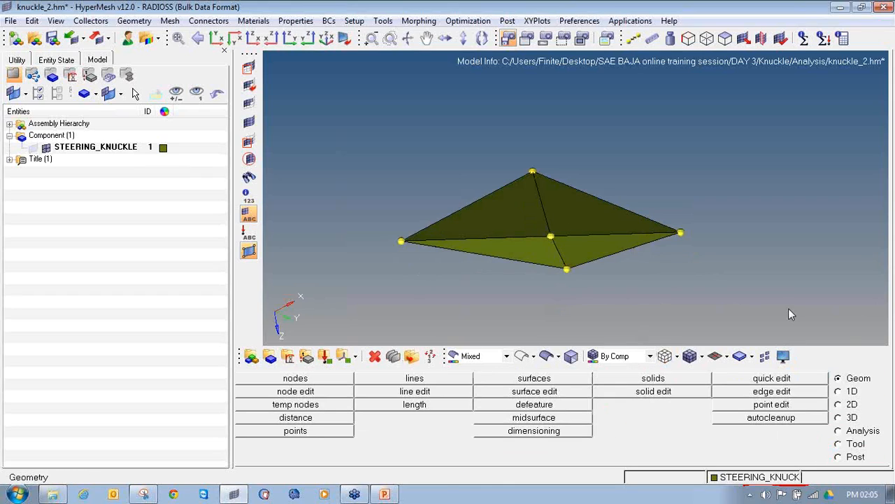
Show the Tool page and locate the Translate command on it
key("shift+F4")
left_click(855, 457)
left_click(850, 444)
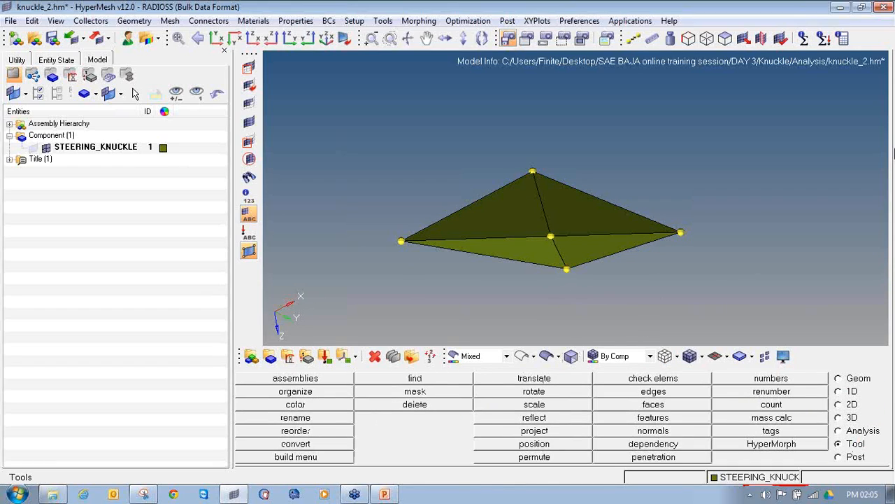
mouse_move(874, 426)
left_mouse_down()
mouse_move(830, 440)
mouse_move(857, 451)
mouse_move(870, 436)
left_mouse_up()
mouse_move(547, 356)
left_mouse_down()
mouse_move(489, 365)
mouse_move(519, 383)
mouse_move(580, 377)
mouse_move(553, 358)
left_mouse_up()
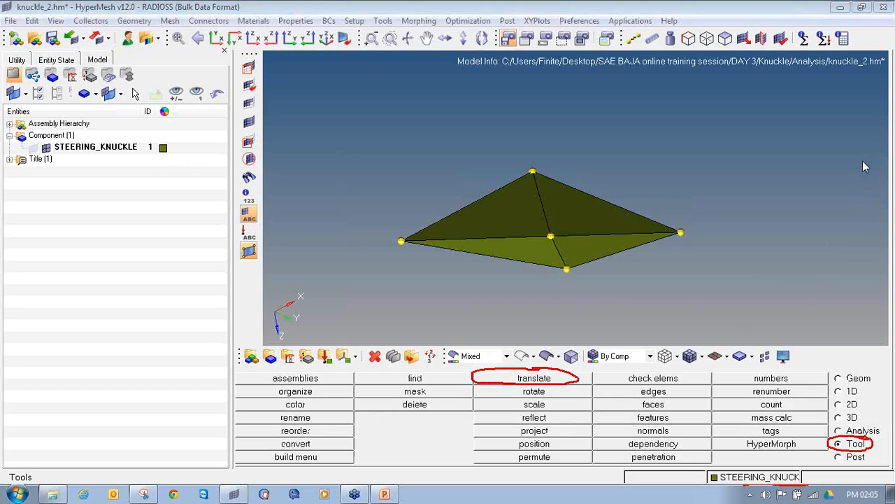
left_click(745, 165)
Translate the central node by a magnitude of 0.1 along the direction defined by the three surrounding nodes on the near side
key("shift+F4")
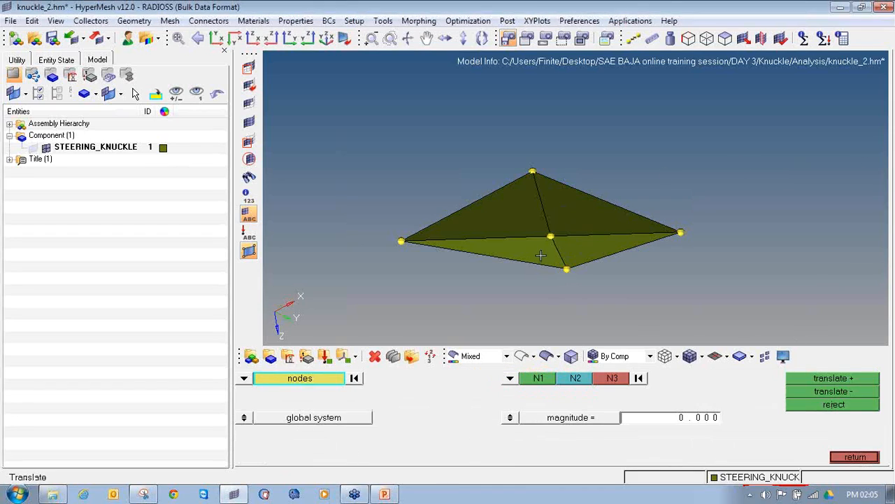
left_click(538, 377)
left_click(401, 241)
left_click(567, 268)
left_click(681, 233)
left_click_drag(625, 287, 628, 270, "ctrl")
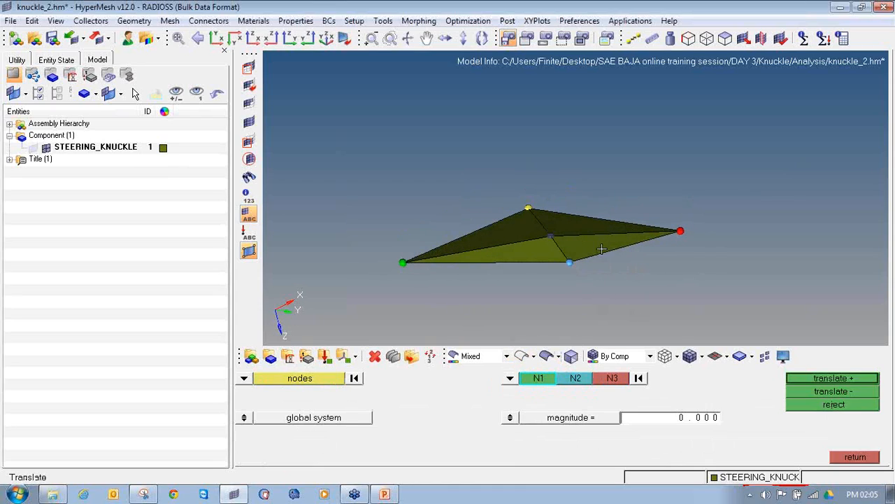
left_click(693, 421)
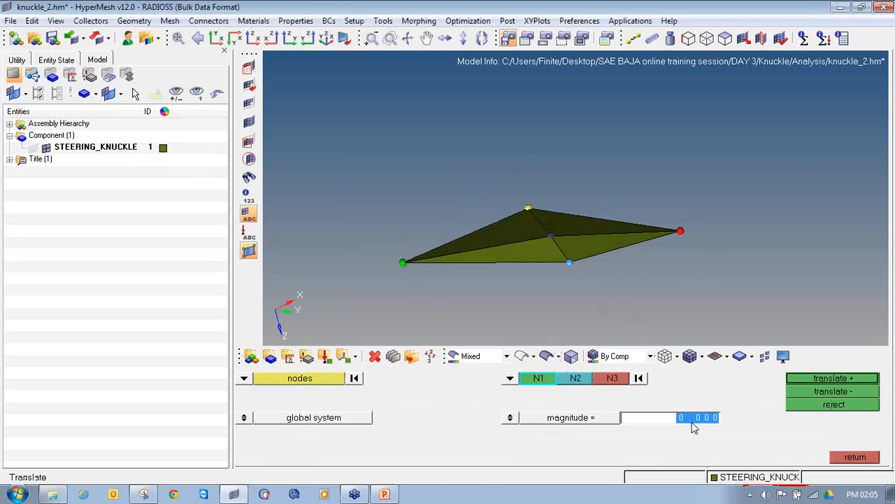
type("0.")
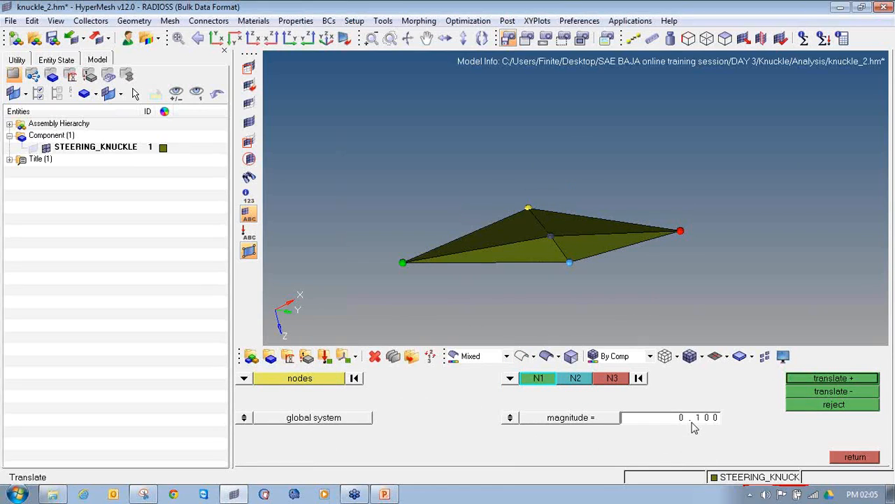
left_click(819, 389)
left_click(817, 378)
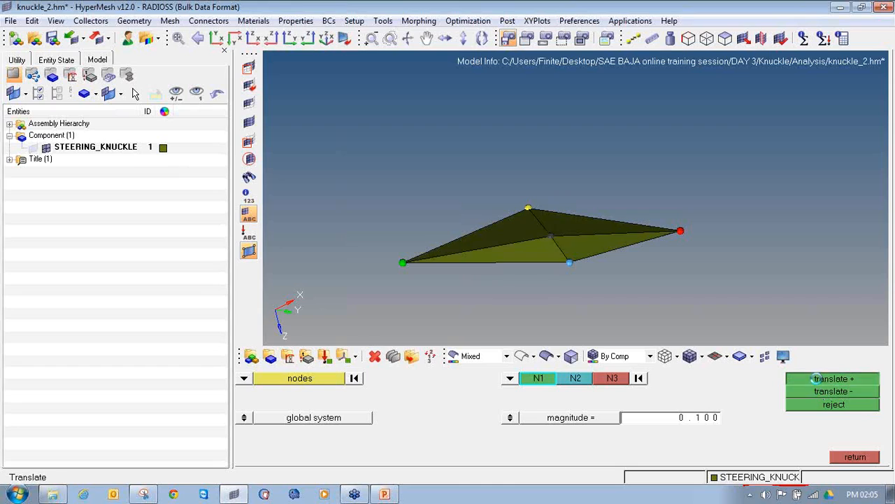
Query the 3-D quality values of the tetras around the translated central node
left_click_drag(685, 308, 578, 224, "ctrl")
key("F10")
left_click(575, 224)
left_click(530, 230)
scroll(610, 249, "down", 3)
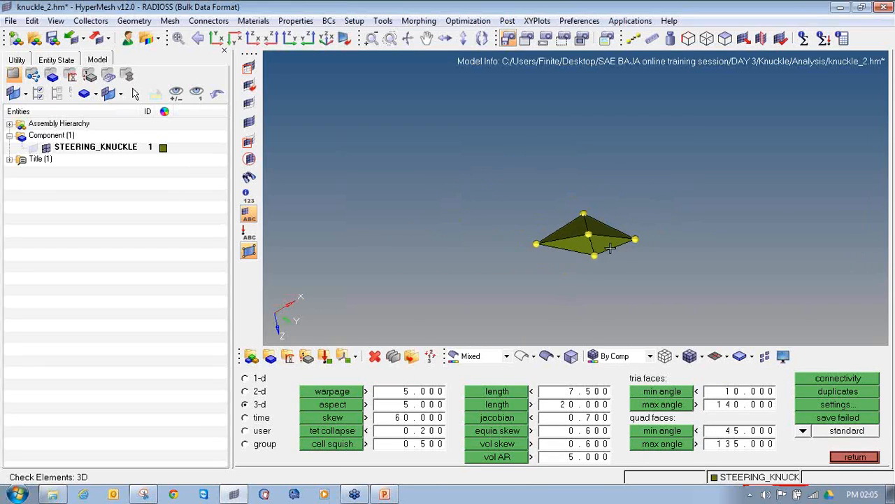
Mask the tetras of the repaired pyramid-shaped cluster and clear its temporary nodes
left_click(249, 67)
left_click_drag(512, 219, 755, 300, "shift")
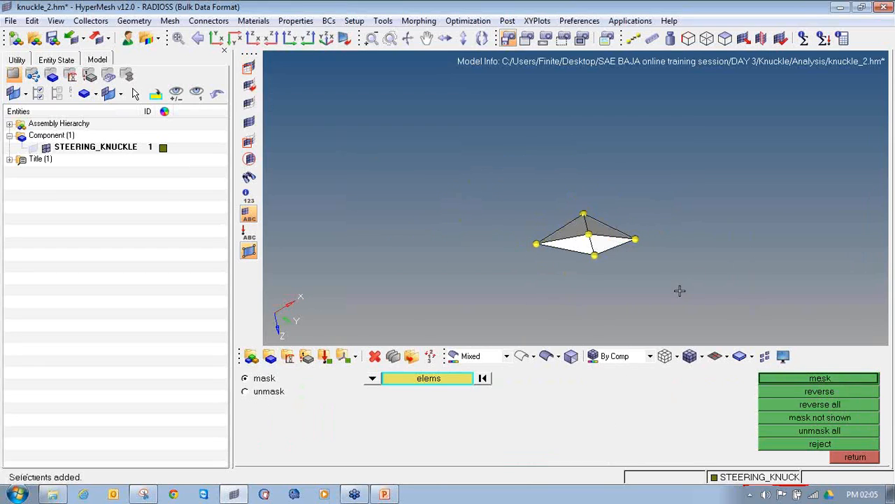
middle_click(504, 232)
key("shift+F2")
left_click_drag(520, 191, 662, 278, "shift")
left_click(827, 393)
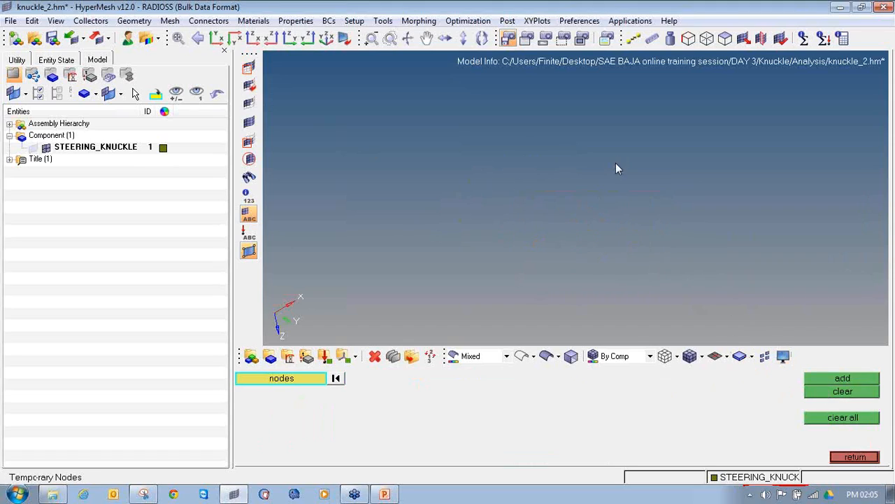
On the next strip-shaped cluster, set the distance of the nearly coincident node pair toward positive Y to 0.3 and reduce it to 0.2
key("f")
right_click_drag(430, 262, 474, 238, "ctrl")
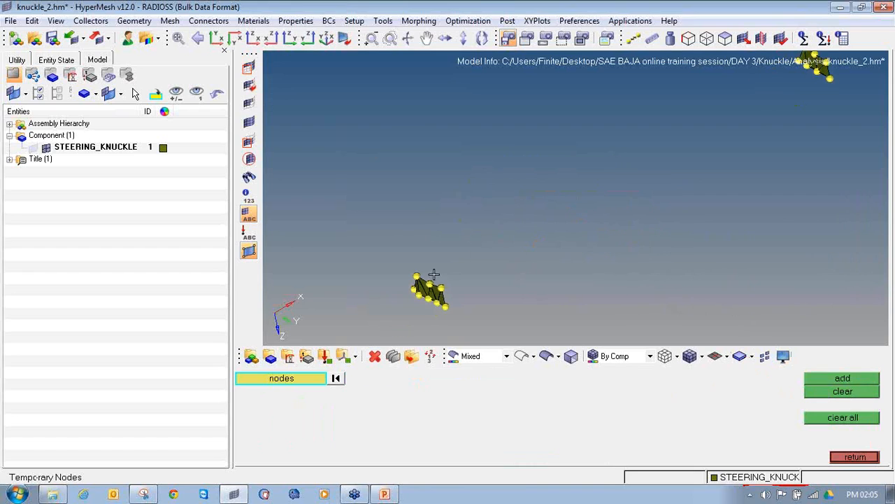
scroll(430, 296, "up", 3, "ctrl")
scroll(430, 297, "up", 2, "ctrl")
left_click_drag(502, 310, 528, 311, "ctrl")
left_click_drag(356, 276, 412, 303, "ctrl")
scroll(417, 308, "up", 3, "ctrl")
right_click_drag(418, 308, 418, 228, "ctrl")
left_click_drag(528, 219, 615, 223, "ctrl")
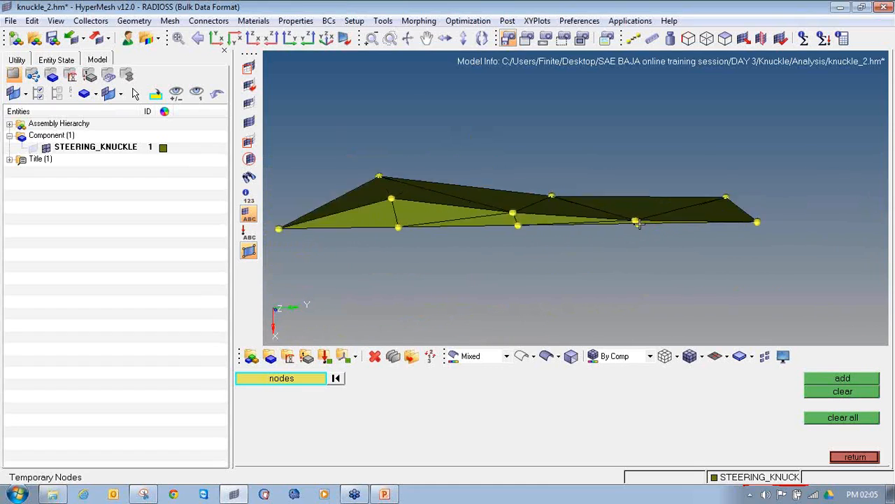
scroll(640, 223, "up", 3, "ctrl")
key("F4")
left_click(624, 222)
left_click(607, 202)
left_click(708, 381)
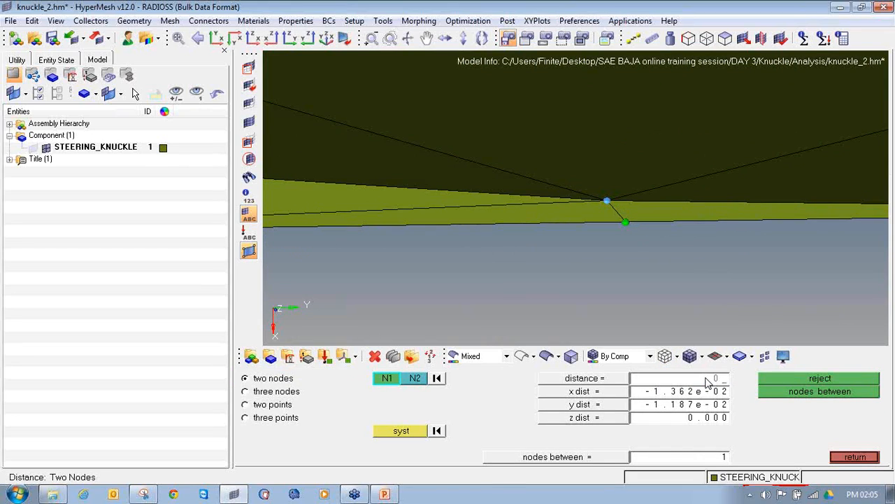
type("0.3")
key("Return")
scroll(651, 292, "down", 3, "ctrl")
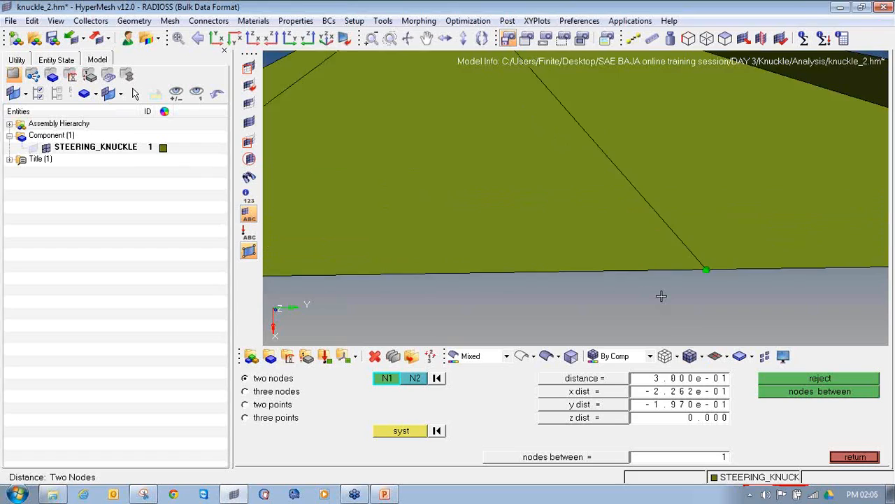
left_click(708, 381)
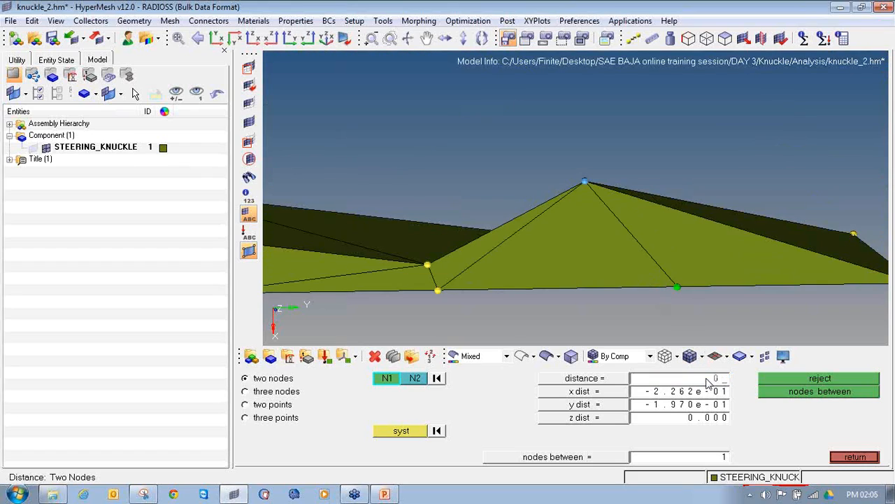
type("0.2")
key("Return")
Set the distance of the middle and the negative Y node pairs on the strip-shaped cluster to 0.2 each
left_click(438, 289)
left_click(428, 265)
left_click(700, 382)
type("0.2")
key("Return")
right_click_drag(438, 203, 574, 218, "ctrl")
left_click(337, 309)
left_click(324, 265)
left_click(659, 384)
type("0.2")
key("Return")
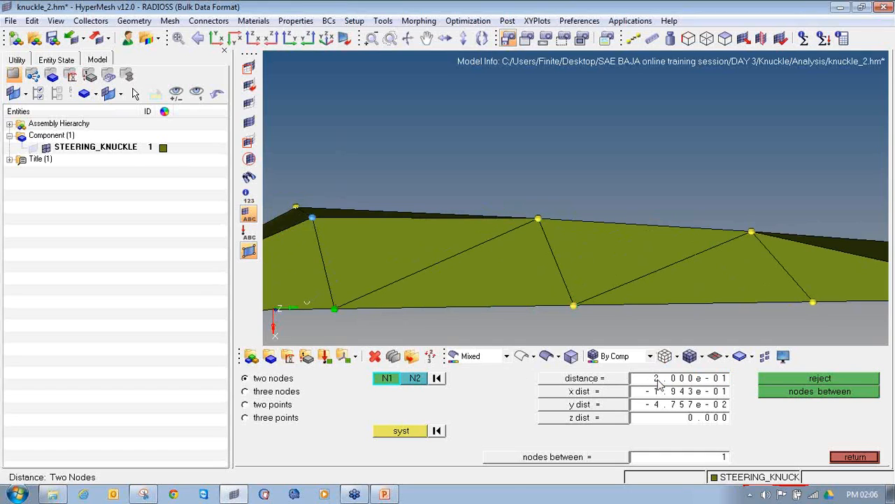
Query the 3-D quality values of the individual tetras along the strip-shaped cluster
left_click_drag(575, 235, 574, 249, "ctrl")
scroll(573, 249, "down", 4, "ctrl")
scroll(573, 249, "down", 5)
scroll(589, 252, "up", 5)
key("F10")
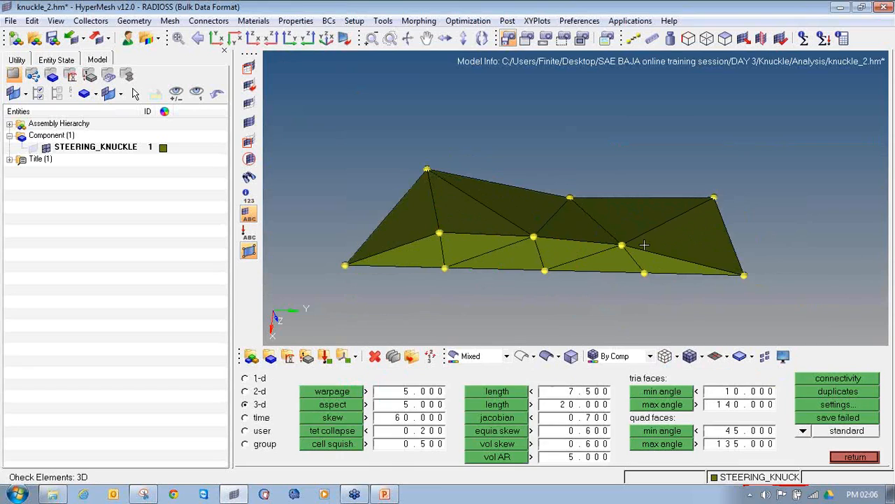
left_click(633, 235)
left_click(626, 228)
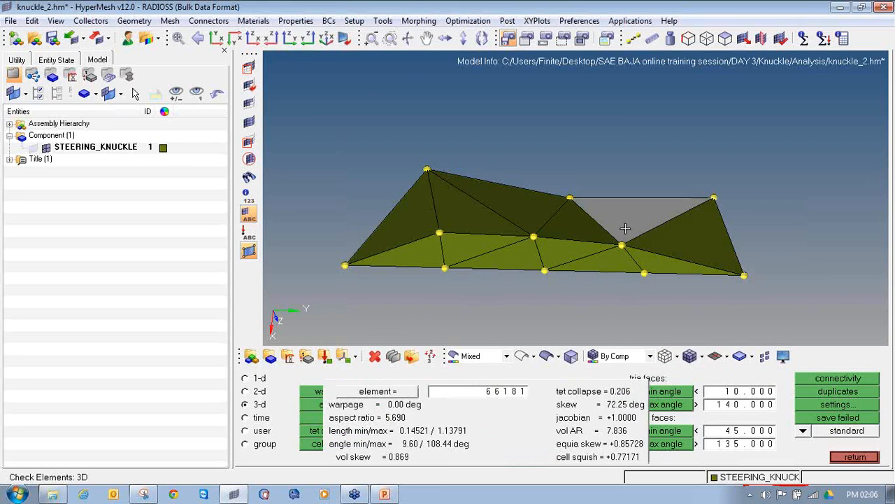
left_click(596, 265)
left_click(599, 259)
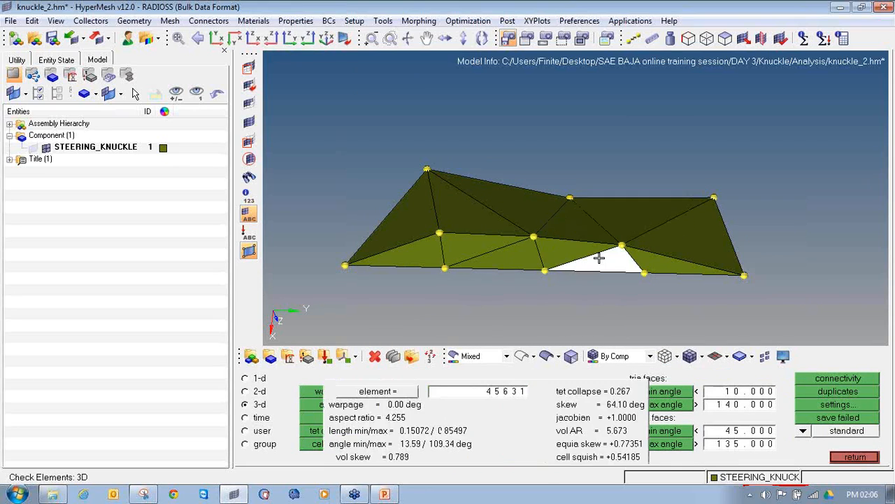
left_click(544, 218)
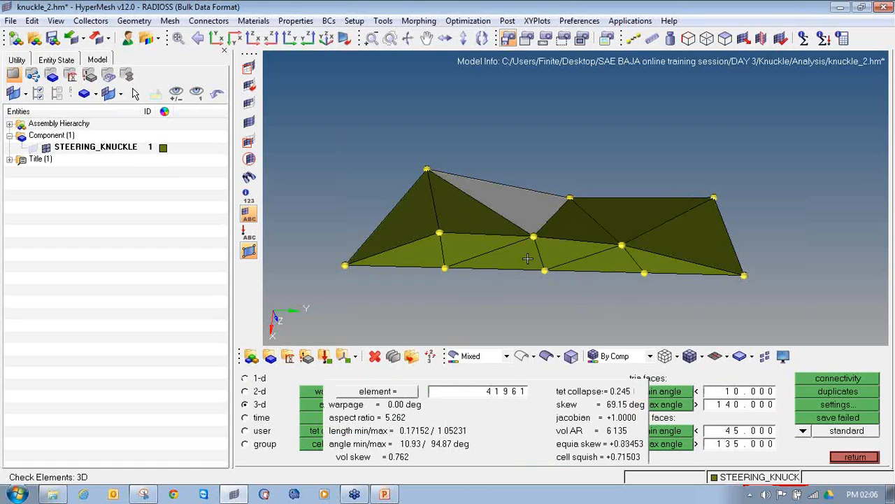
left_click(528, 258)
left_click(473, 239)
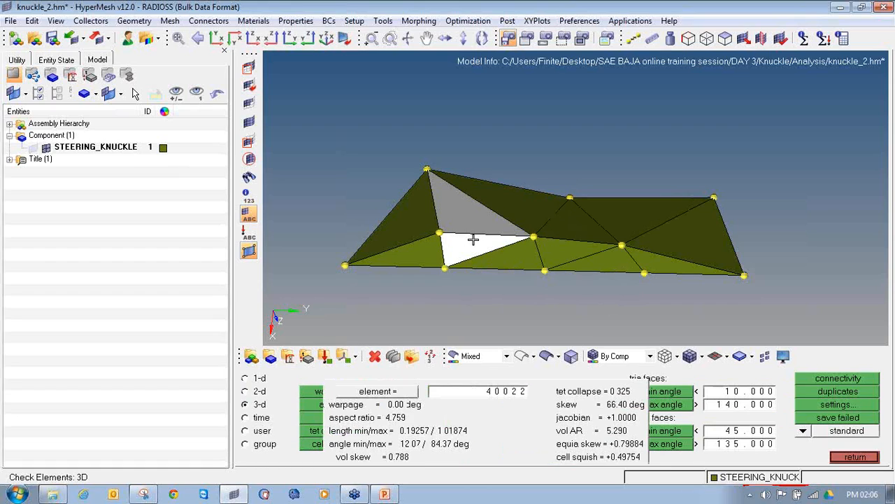
left_click(427, 249)
Set the distance from the middle edge node to the middle inner node of the strip to 0.25
mouse_move(530, 267)
left_mouse_down("ctrl")
mouse_move(522, 273)
mouse_move(535, 259)
left_mouse_up("ctrl")
scroll(535, 259, "up", 1, "ctrl")
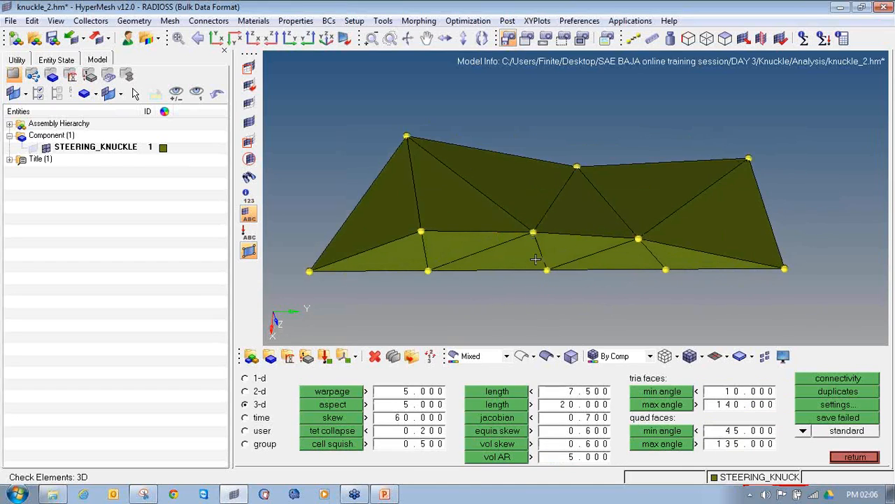
key("F4")
left_click(547, 270)
left_click(533, 232)
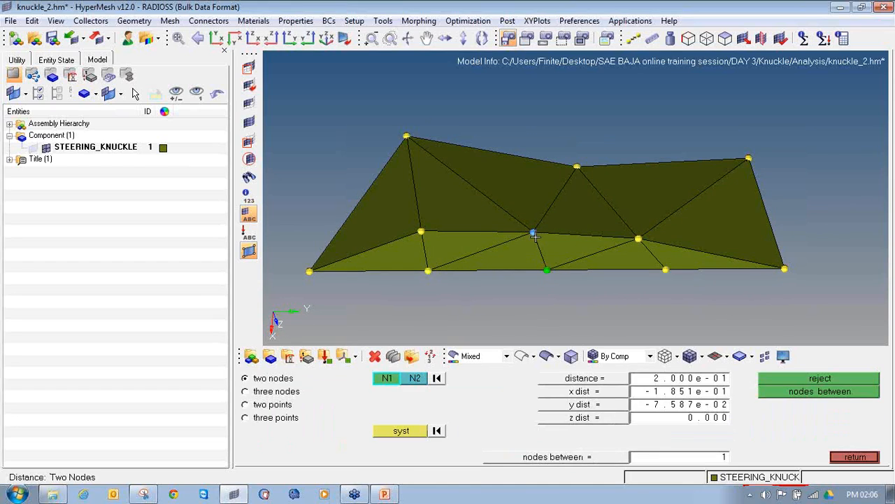
left_click(677, 378)
type("0.250")
key("Return")
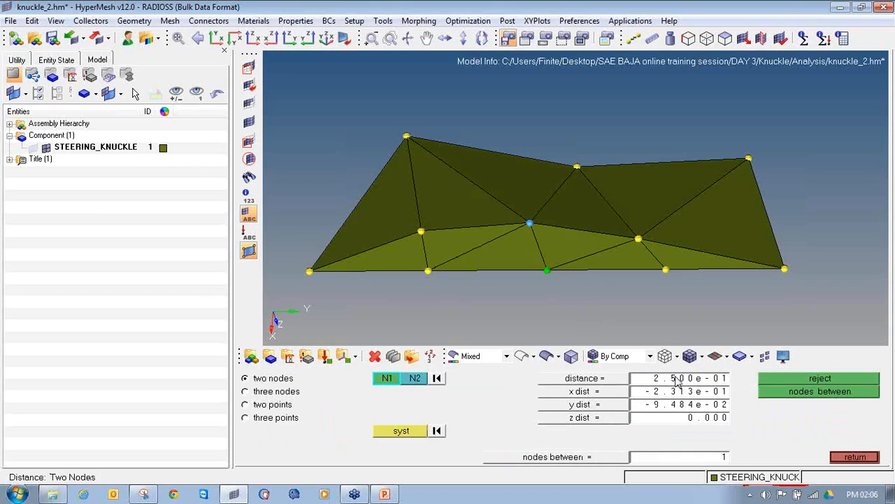
Set the distance from the edge node next to the positive Y corner to its inner node to 0.25
left_click(661, 264)
left_click(638, 237)
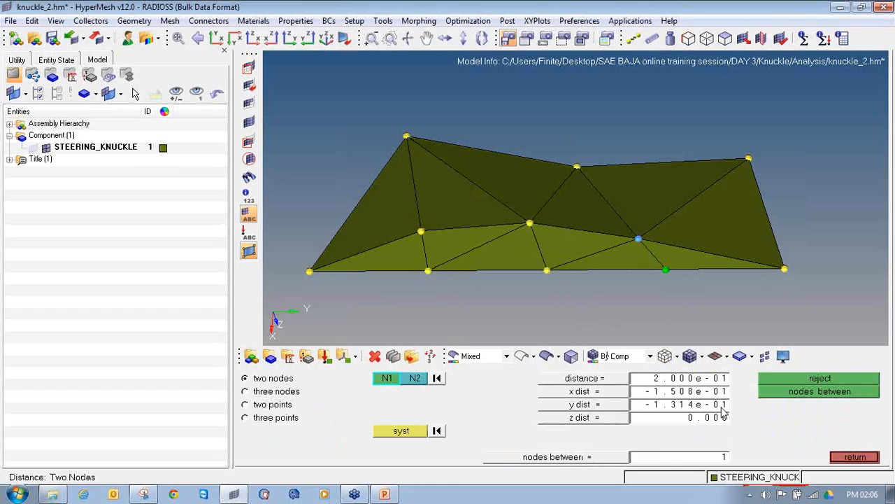
left_click(703, 378)
type("0.25")
key("Return")
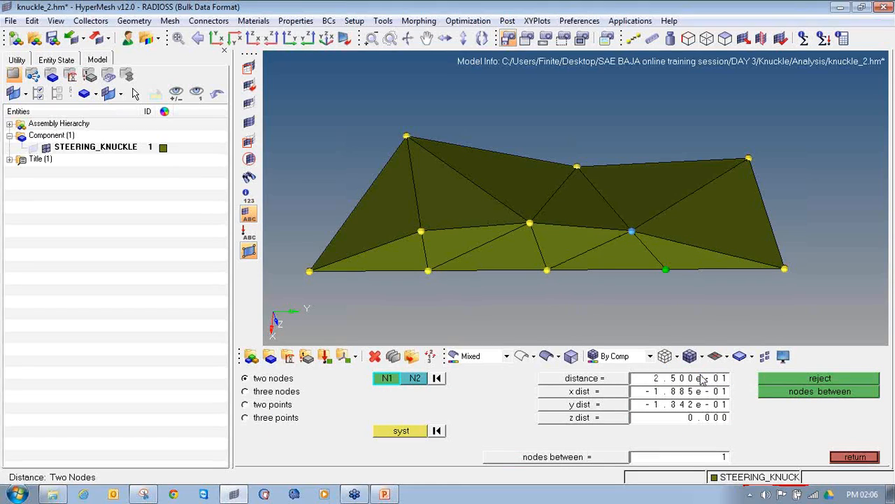
Reduce the distance from the positive Y corner node to the neighbouring inner node of the strip
left_click(785, 267)
mouse_move(644, 240)
left_mouse_down("ctrl")
mouse_move(688, 214)
mouse_move(649, 226)
left_mouse_up("ctrl")
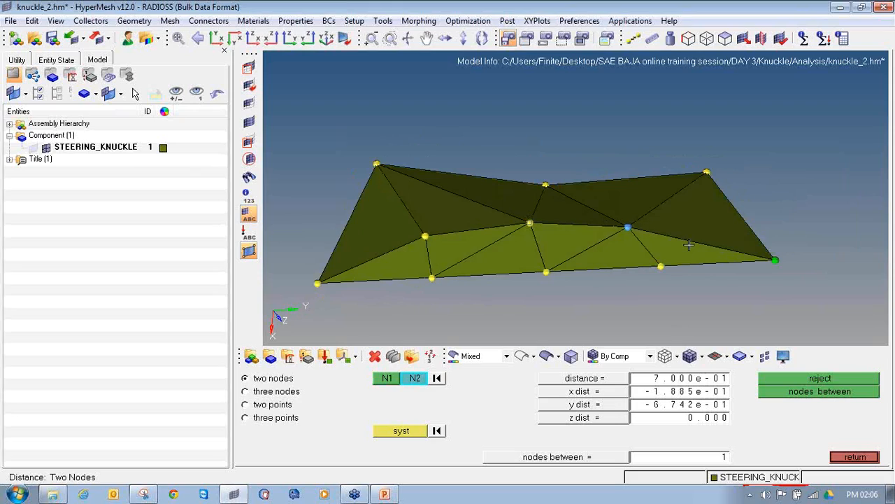
left_click(706, 380)
key("BackSpace")
key("Return")
Readjust the distance between the shifted inner node and its neighbouring edge node to 0.25
left_click(661, 265)
left_click(649, 231)
left_click(661, 265)
left_click(649, 232)
left_click(687, 381)
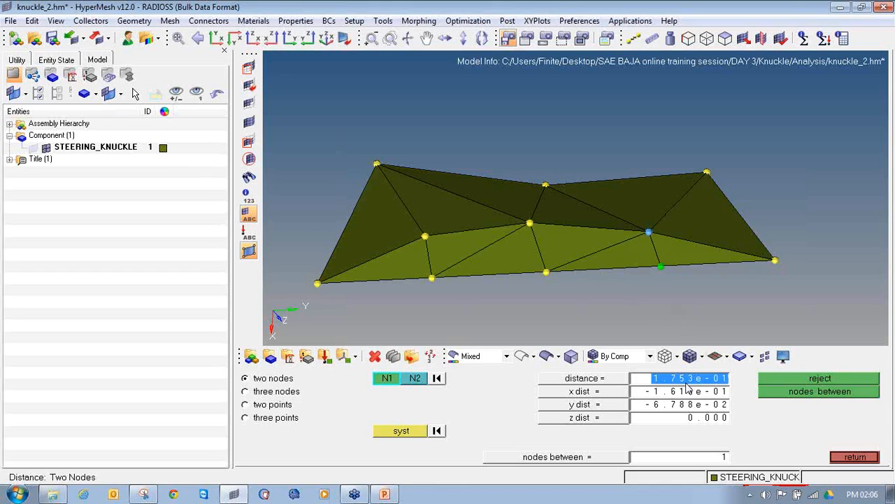
type("0.")
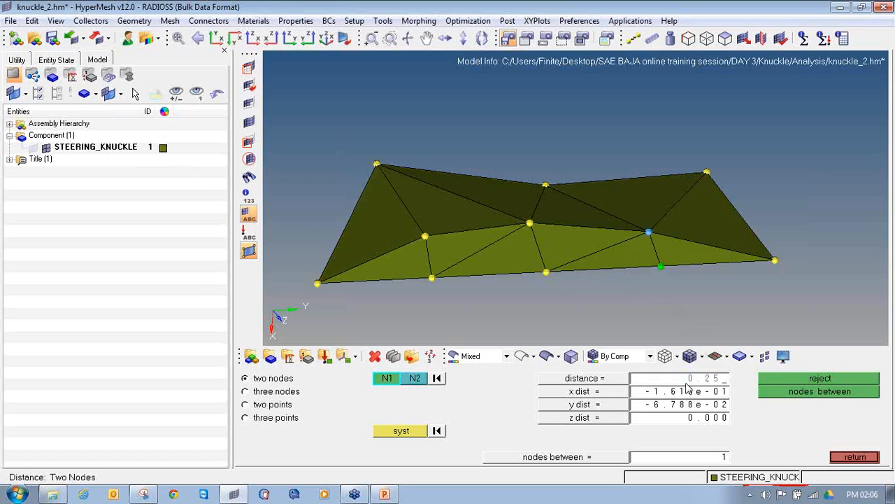
type("25")
key("Return")
Recheck the 3-D quality values of the strip's tetras after the node adjustments
key("F10")
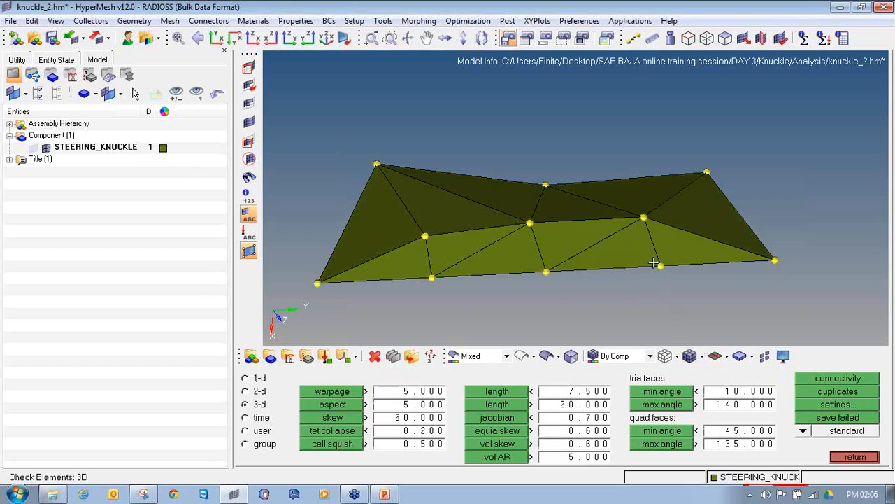
mouse_move(658, 225)
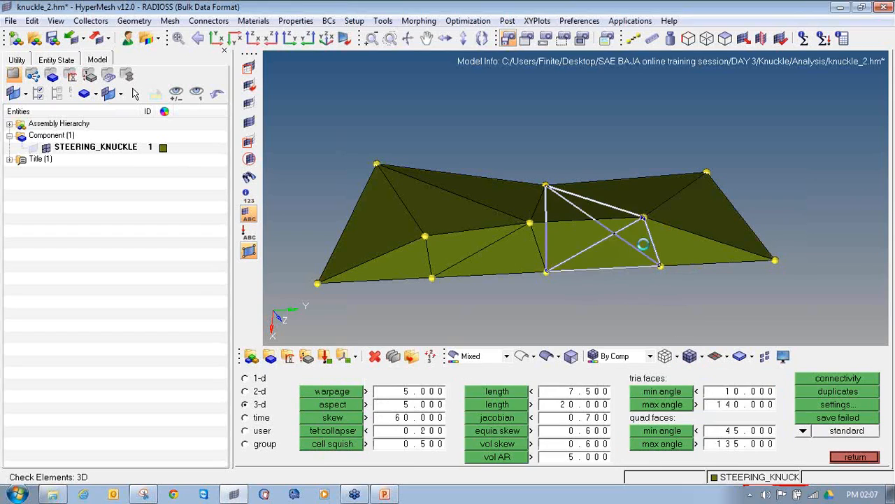
mouse_move(642, 200)
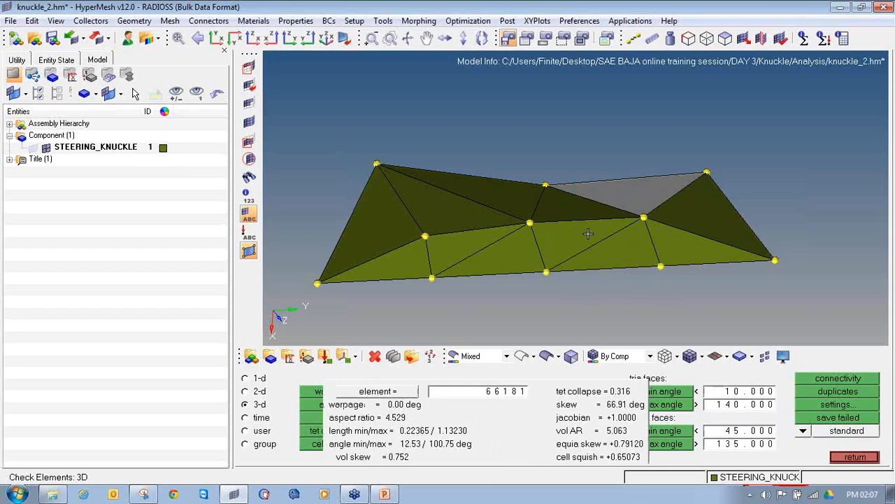
mouse_move(588, 233)
mouse_move(507, 220)
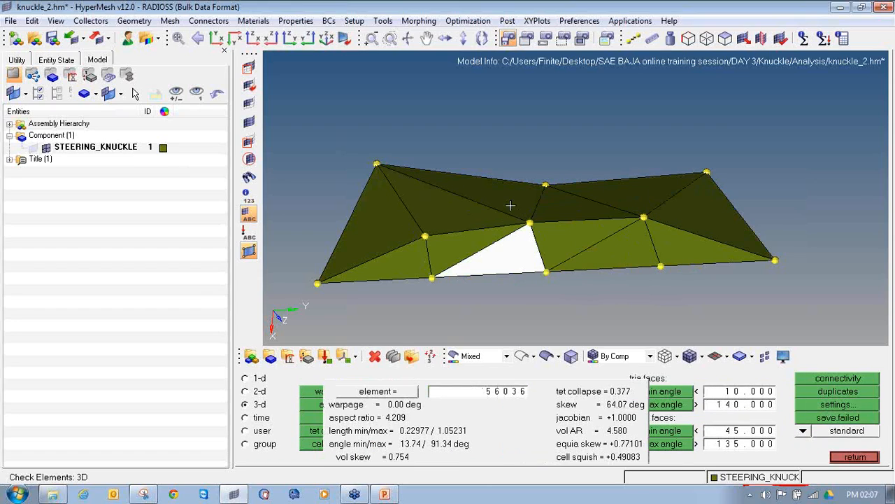
mouse_move(476, 225)
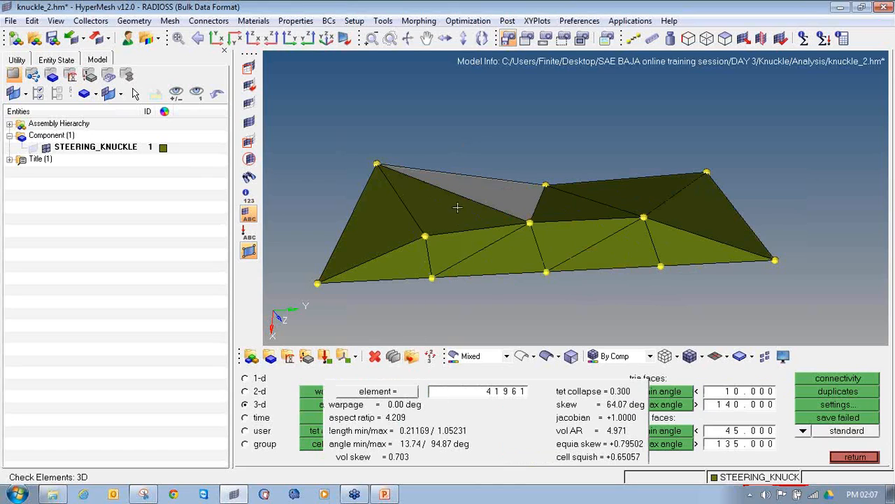
mouse_move(368, 243)
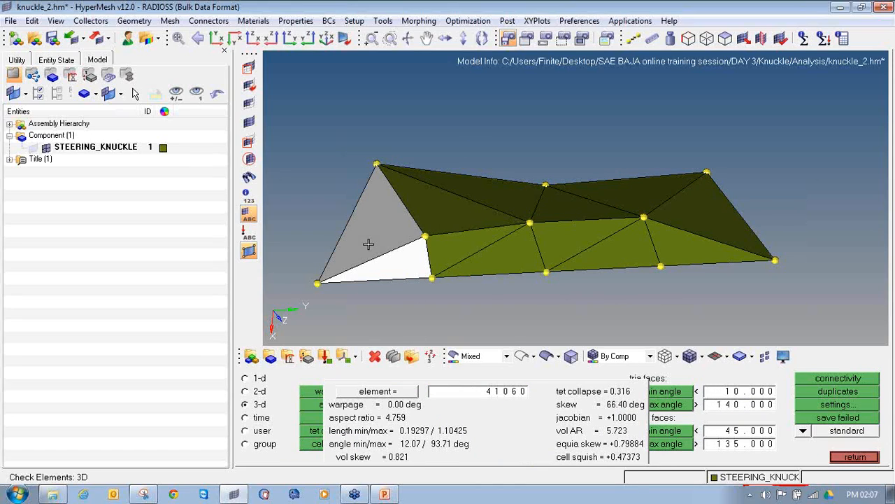
Mask all tetras of the repaired strip-shaped cluster and clear its temporary nodes
key("F5")
left_click_drag(295, 120, 801, 315, "shift")
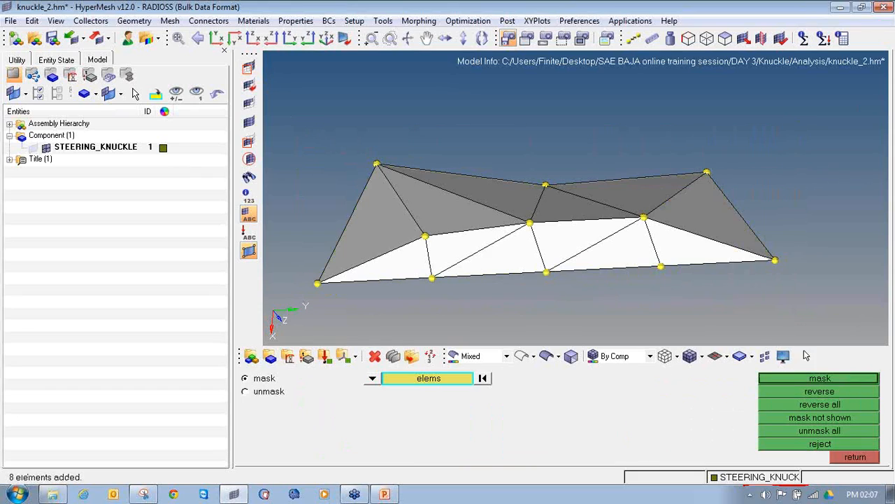
left_click(819, 378)
key("shift+F2")
left_click_drag(278, 114, 801, 321, "shift")
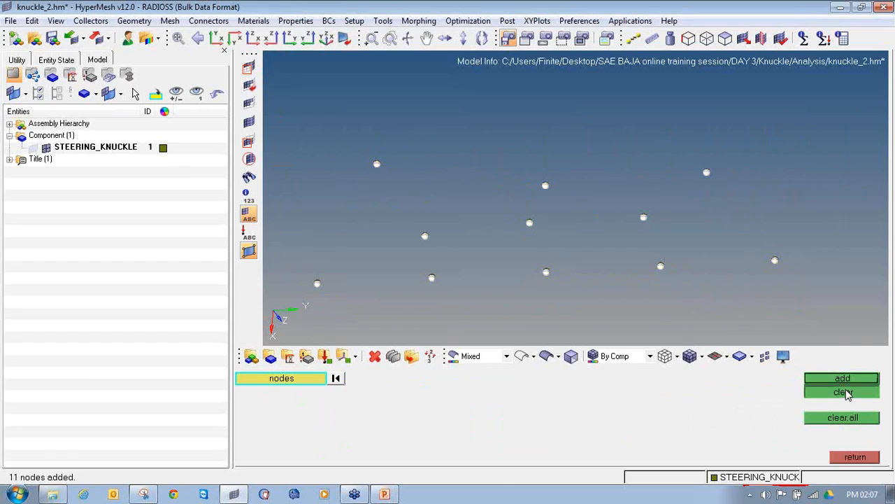
left_click(845, 392)
Examine the next cluster of displayed tetras and its closely spaced nodes from several angles
scroll(633, 240, "down", 5)
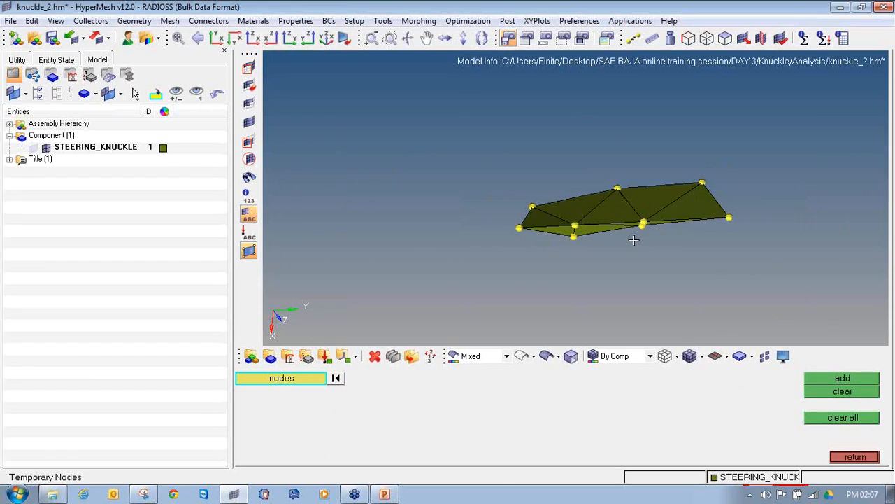
scroll(640, 229, "up", 6)
scroll(640, 230, "down", 3)
right_click_drag(639, 230, 617, 230, "ctrl")
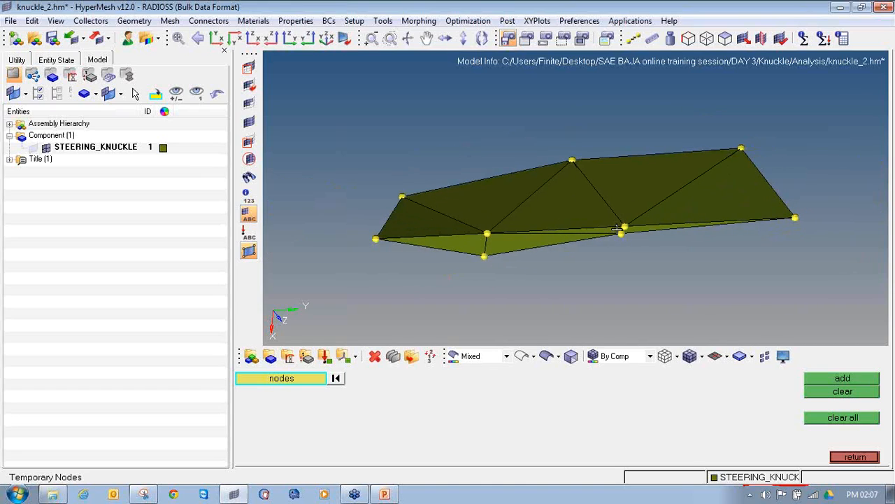
scroll(490, 232, "up", 5)
scroll(462, 238, "down", 6)
scroll(632, 246, "up", 2)
scroll(633, 247, "up", 2, "ctrl")
scroll(634, 248, "down", 8, "ctrl")
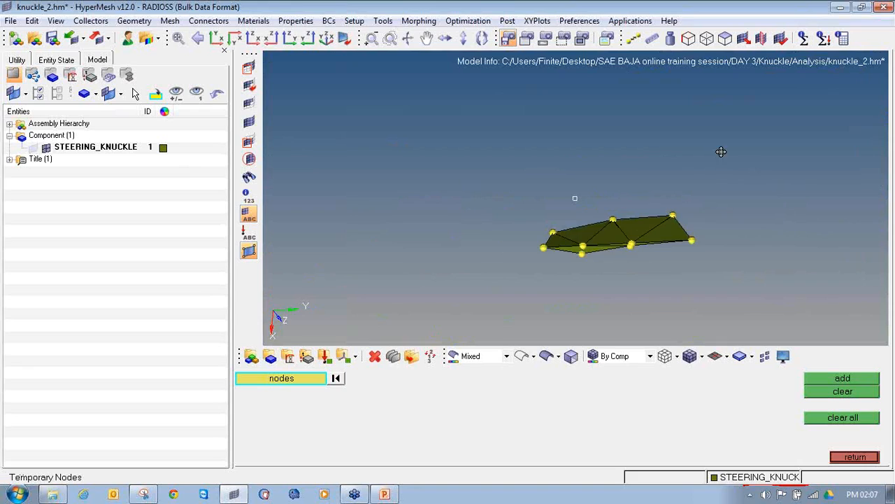
left_click_drag(754, 165, 587, 125, "ctrl")
key("f")
scroll(615, 149, "down", 4, "ctrl")
left_click_drag(635, 141, 553, 165, "ctrl")
scroll(592, 149, "up", 5, "ctrl")
right_click_drag(599, 174, 514, 184, "ctrl")
scroll(514, 185, "up", 5, "ctrl")
scroll(514, 184, "down", 4, "ctrl")
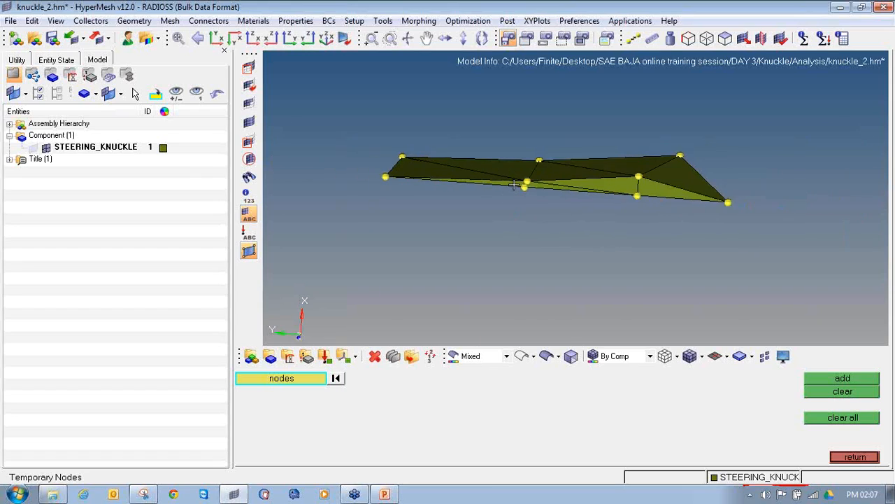
right_click_drag(475, 211, 461, 221, "ctrl")
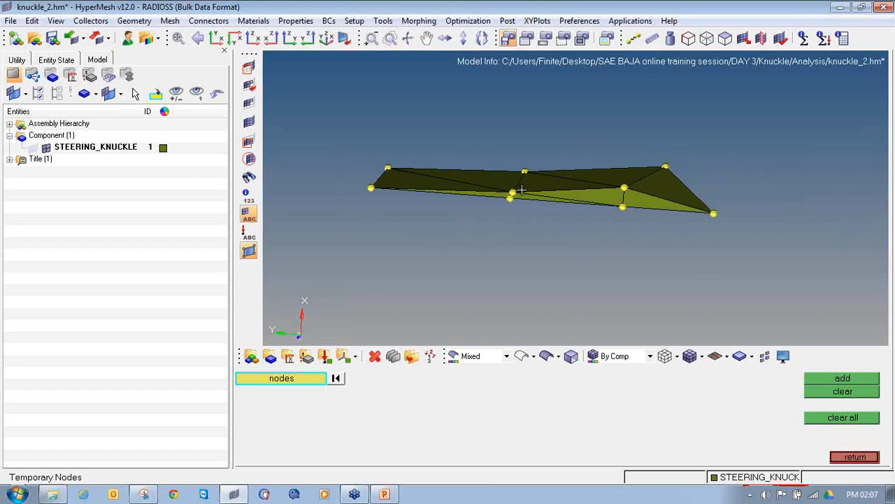
Check the 3-D quality values of the individual tetras in this cluster
key("F10")
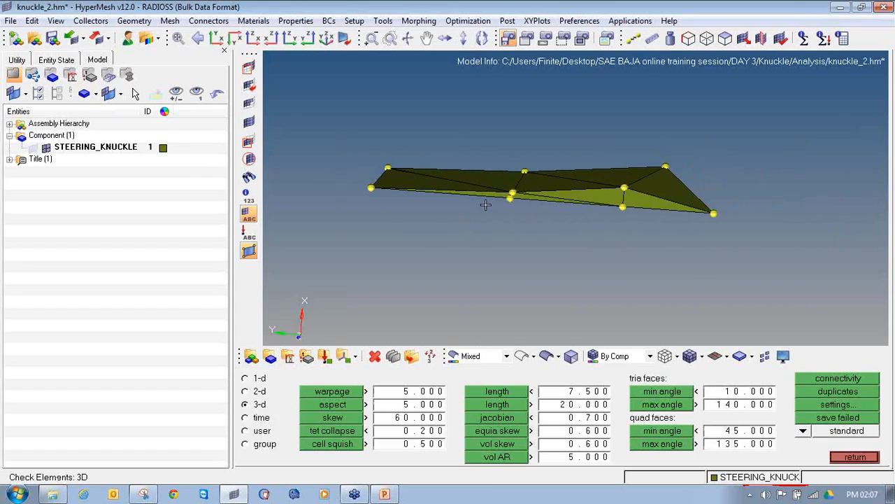
scroll(481, 192, "up", 3, "ctrl")
left_click(479, 192)
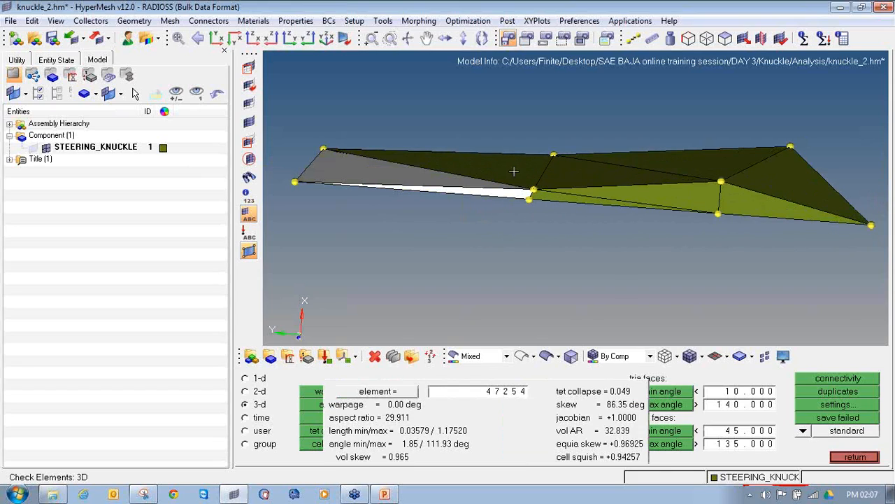
left_click(596, 176)
left_click_drag(596, 176, 571, 198)
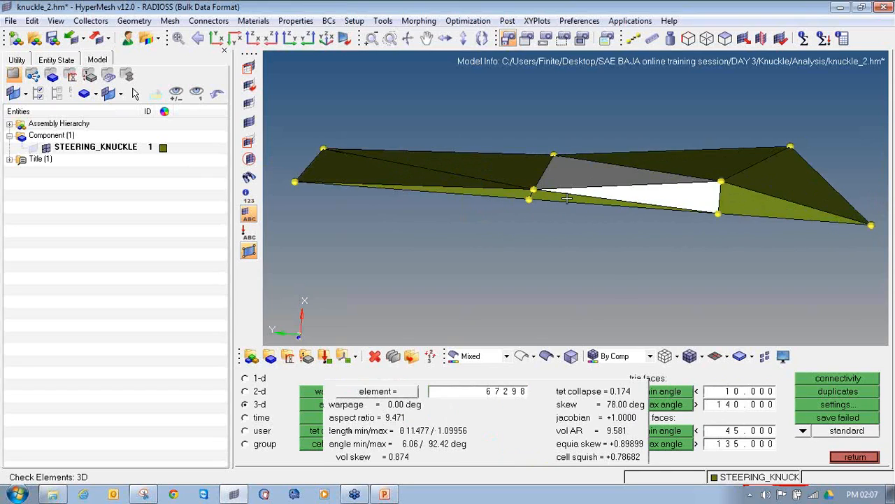
left_click(561, 199)
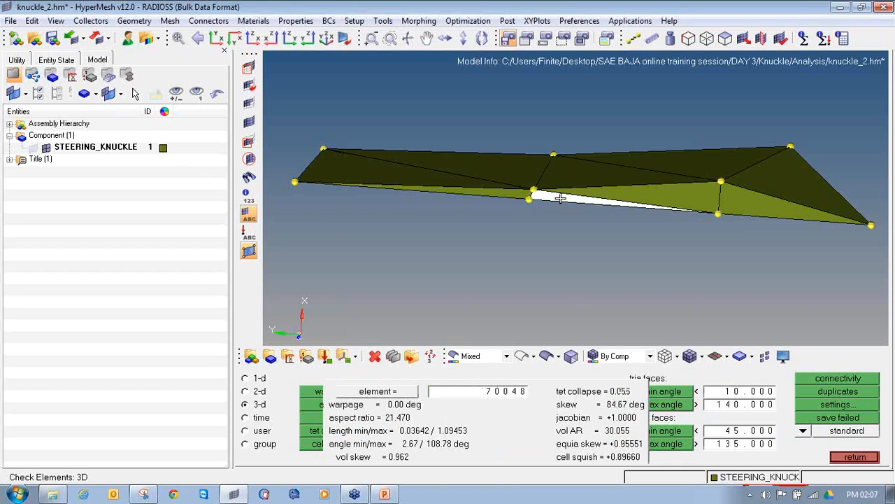
left_click(752, 199)
left_click(723, 158)
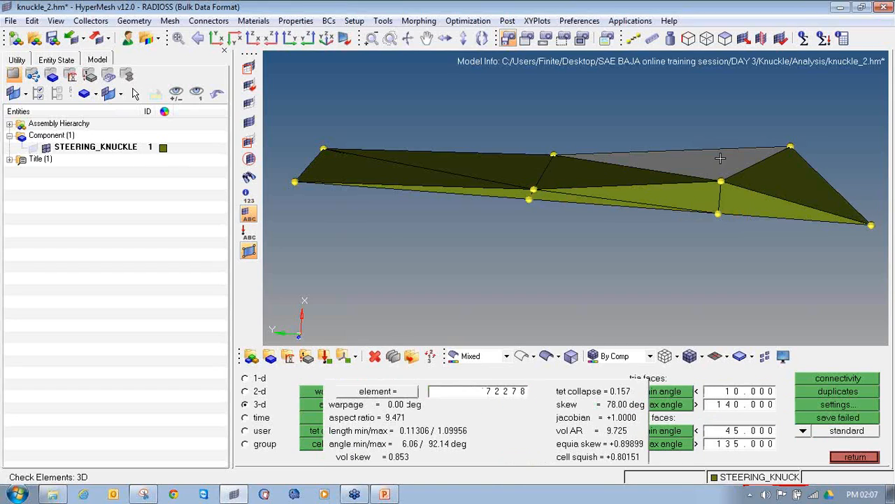
Set the distance from the cluster's middle edge node to the closely spaced inner node beside it to 0.2
key("F4")
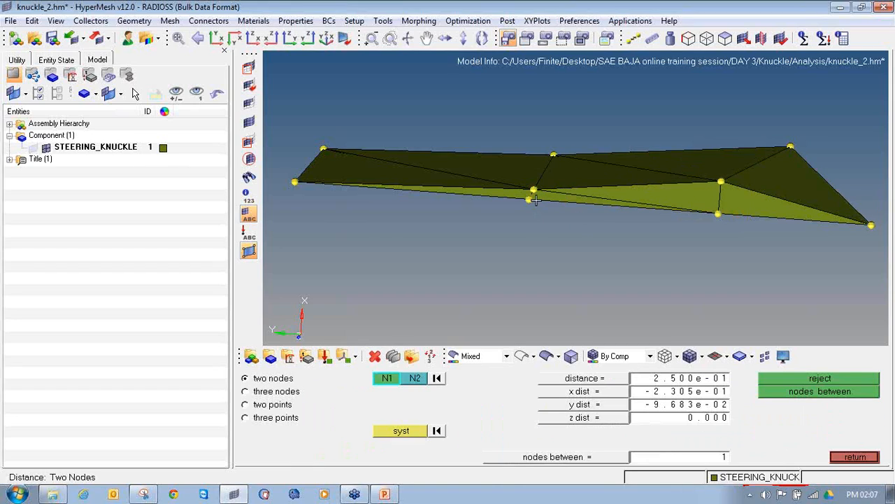
scroll(530, 200, "up", 2)
left_click(529, 199)
left_click(532, 184)
left_click(704, 380)
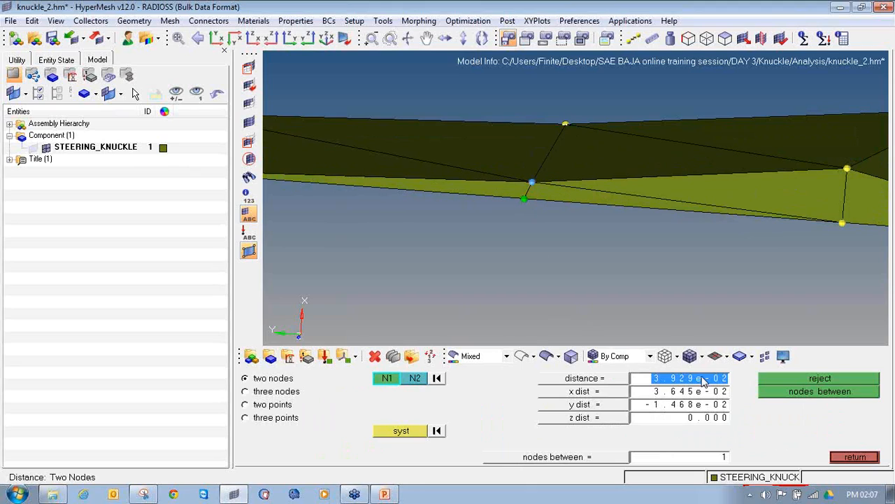
type("0.2")
key("Return")
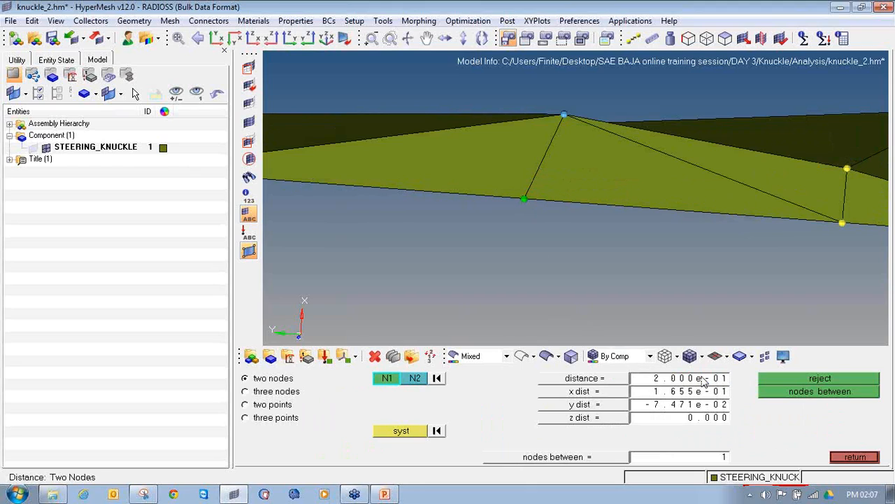
Set the distance between the neighbouring edge and inner node pair on the negative Y side to 0.2
left_click(841, 223)
left_click(847, 169)
left_click(691, 379)
type("0.2")
key("Return")
Recheck the 3-D quality values of the cluster's tetras around both adjusted node pairs
left_click_drag(605, 228, 538, 226, "ctrl")
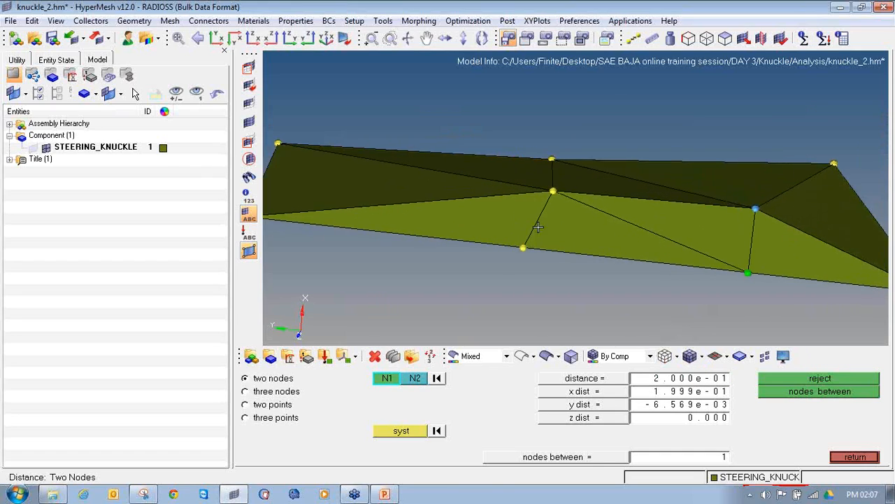
scroll(537, 227, "down", 3)
key("F10")
left_click(481, 210)
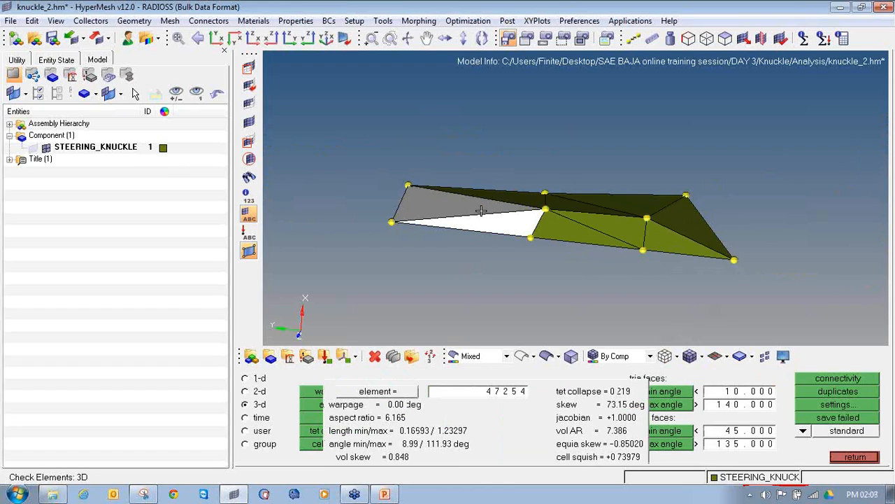
left_click(580, 228)
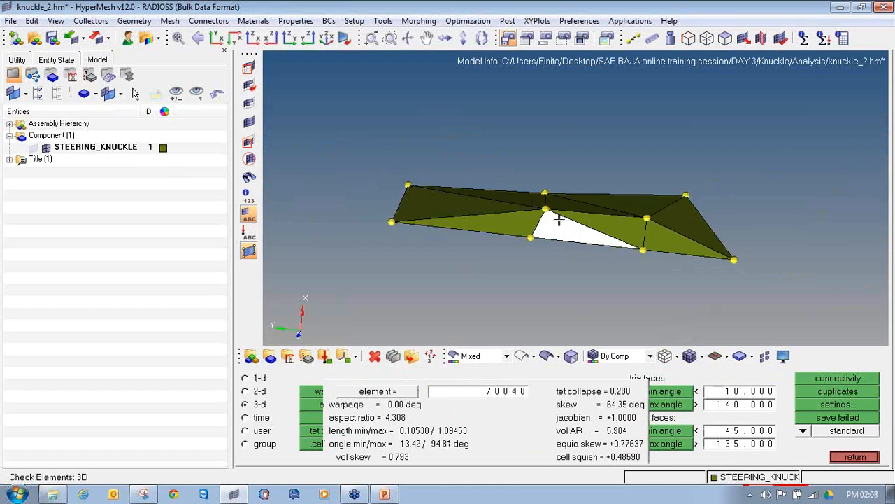
left_click(523, 194)
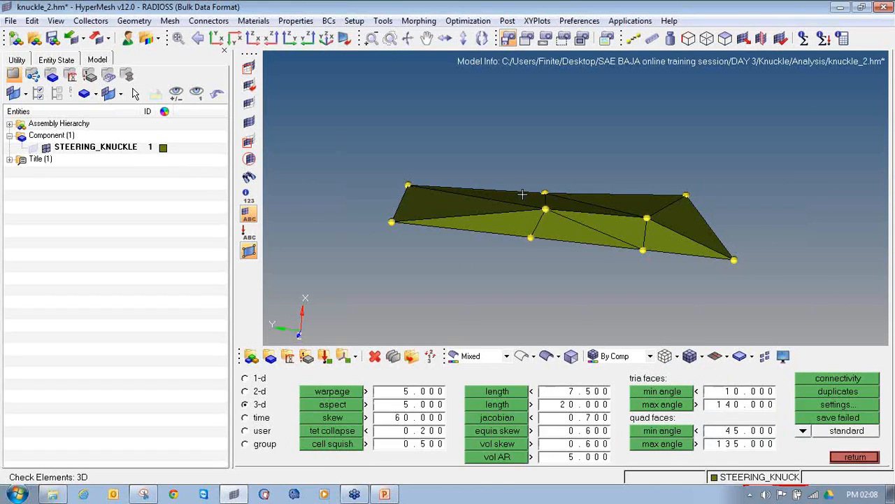
left_click(602, 228)
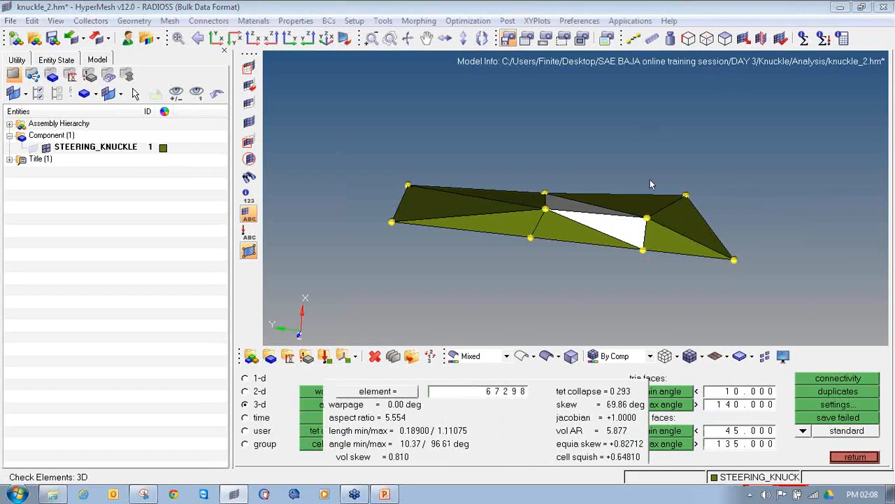
left_click(642, 209)
left_click(644, 209)
left_click(677, 230)
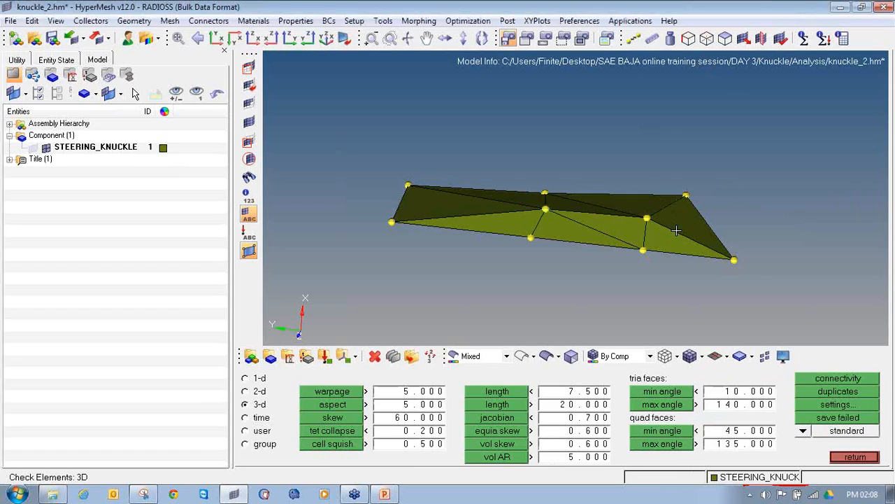
left_click(676, 232)
left_click(536, 234)
Set the distance from the lower corner node on the positive Y side to the middle inner node to 0.8
left_click_drag(382, 223, 412, 235, "ctrl")
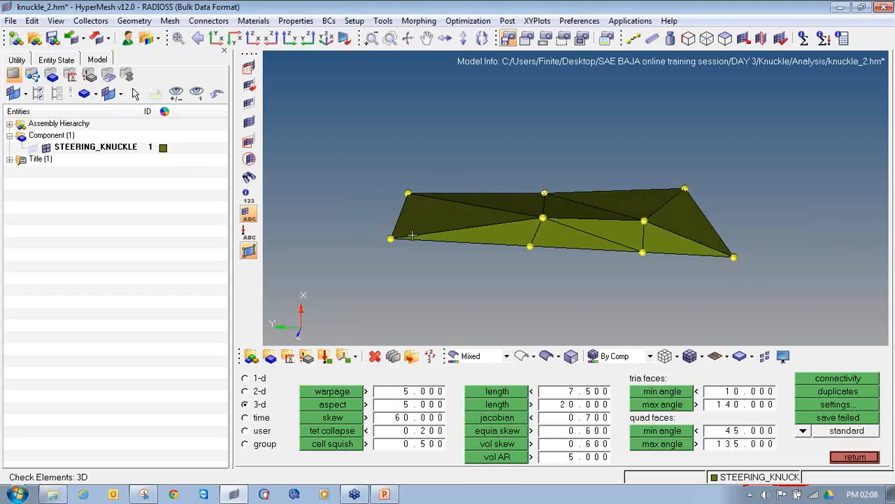
key("F4")
left_click(390, 239)
left_click(543, 218)
left_click(697, 382)
type("0")
key("Return")
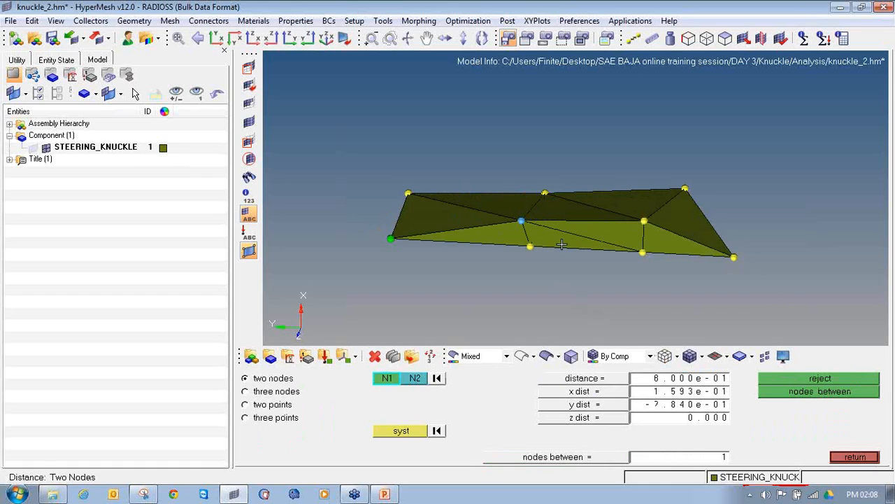
Recheck the 3-D quality of the two tetras beside the shifted middle inner node
key("F10")
left_click(498, 228)
left_click(559, 224)
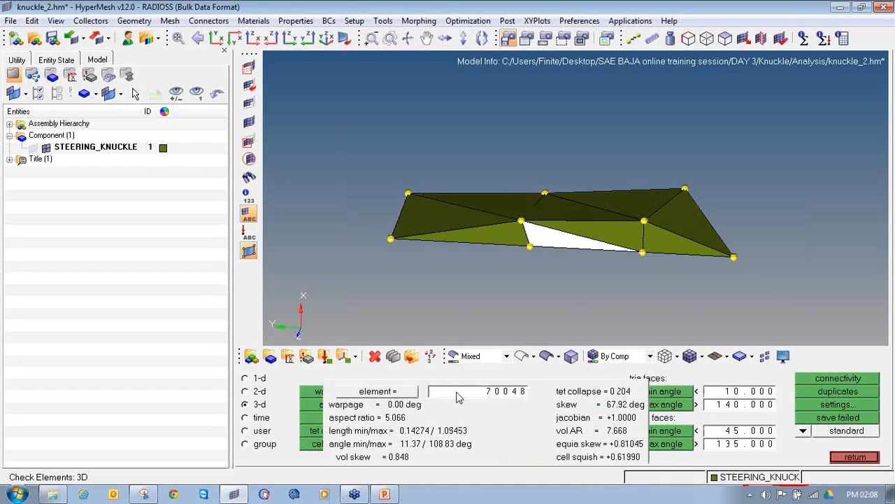
Readjust the distance from the middle edge node to the shifted inner node to 0.2
key("F4")
left_click(530, 246)
left_click(522, 221)
left_click(671, 380)
type("0")
key("Return")
left_click(519, 218)
Check the quality values of the tetras around the middle inner node again
key("F10")
left_click(505, 238)
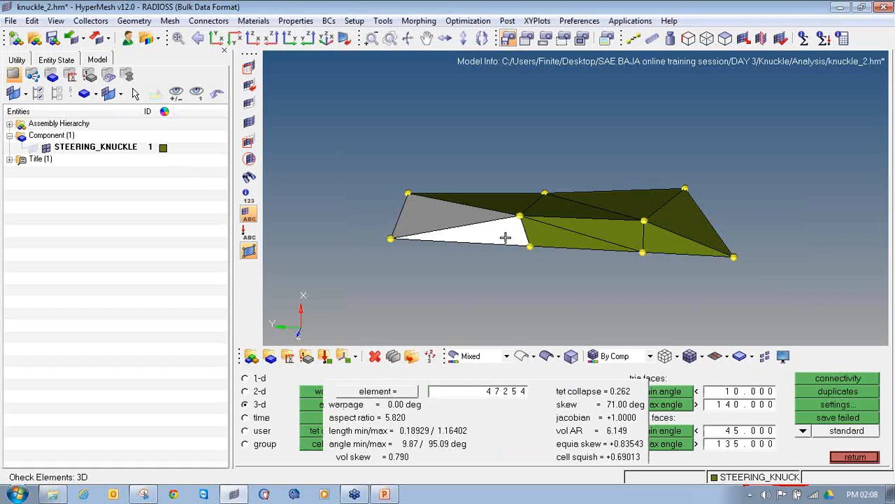
left_click(510, 207)
left_click(554, 237)
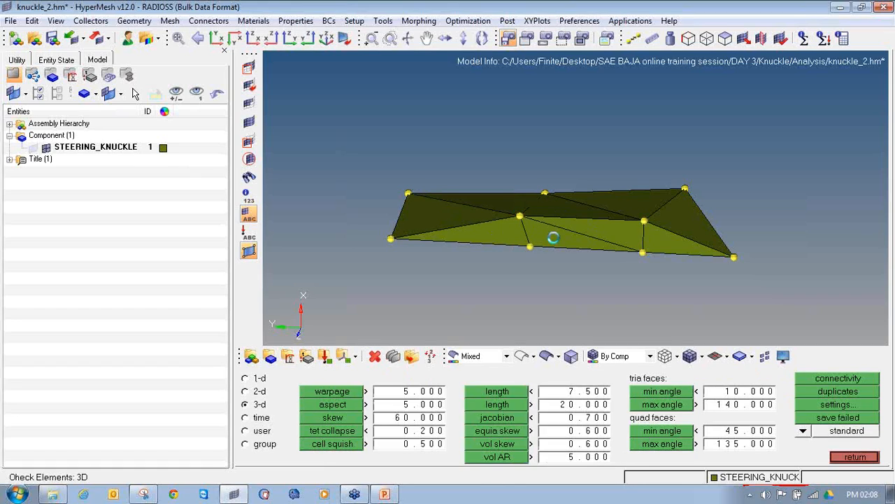
left_click(462, 320)
Set the distance between the middle edge node and its inner node to 0.25
key("F4")
left_click(529, 246)
left_click(520, 215)
left_click(713, 382)
type("0.25")
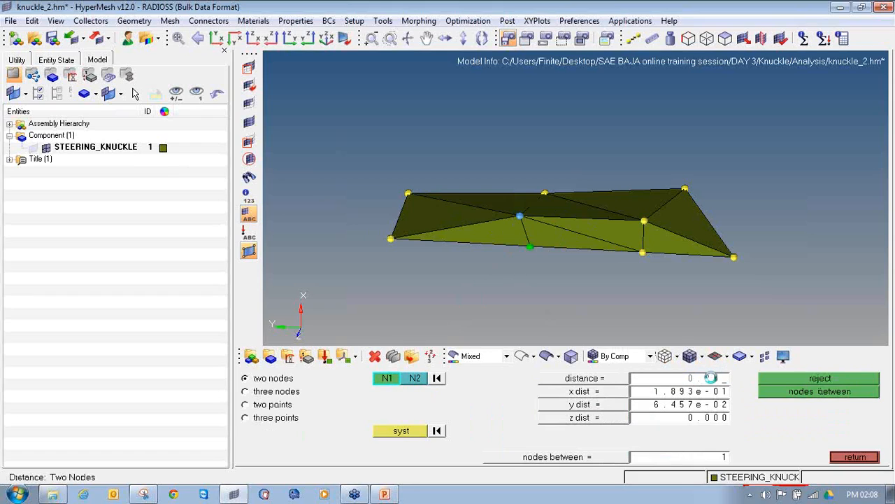
key("Return")
Recheck the 3-D quality values of the tetras across the cluster after widening the middle node pair
key("F10")
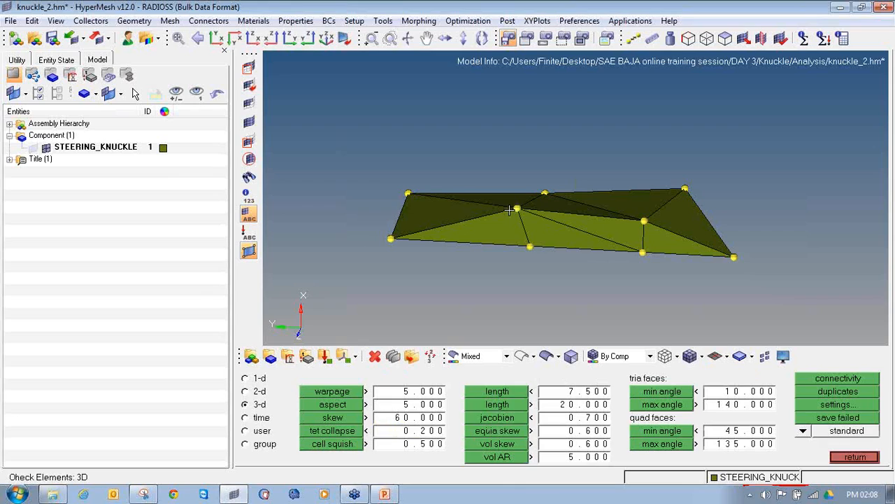
left_click(502, 217)
left_click(517, 208)
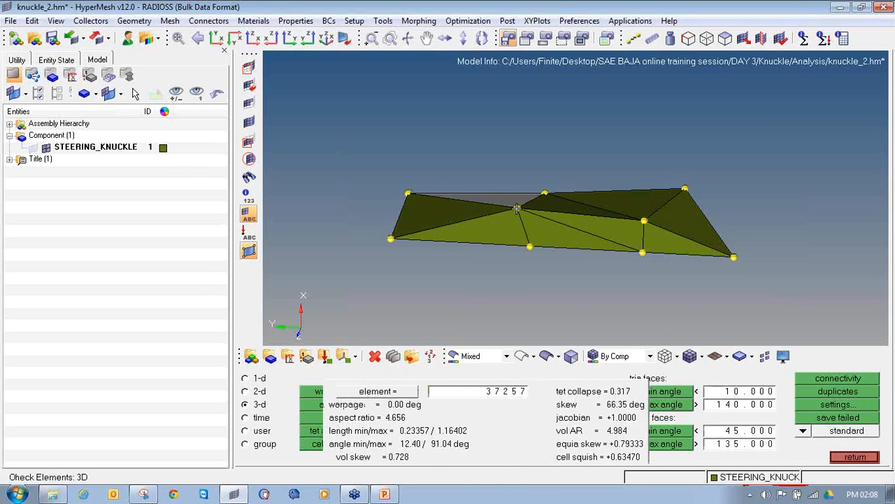
left_click(549, 237)
left_click(572, 222)
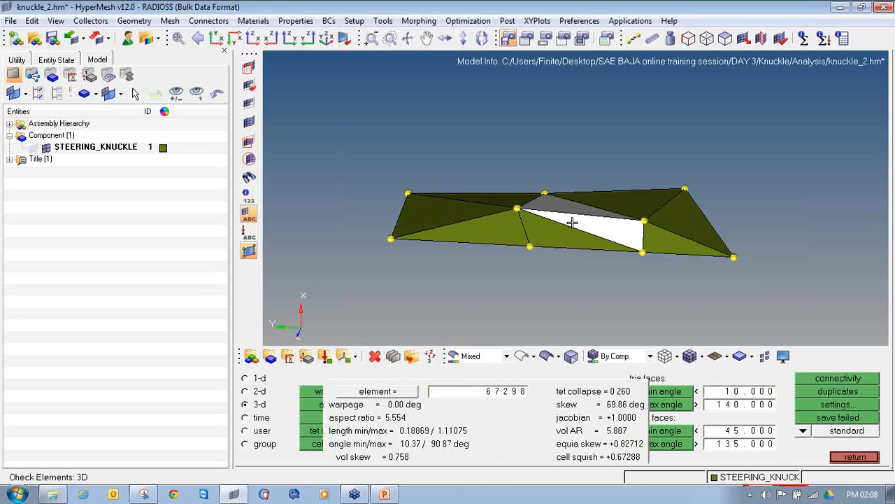
left_click(609, 203)
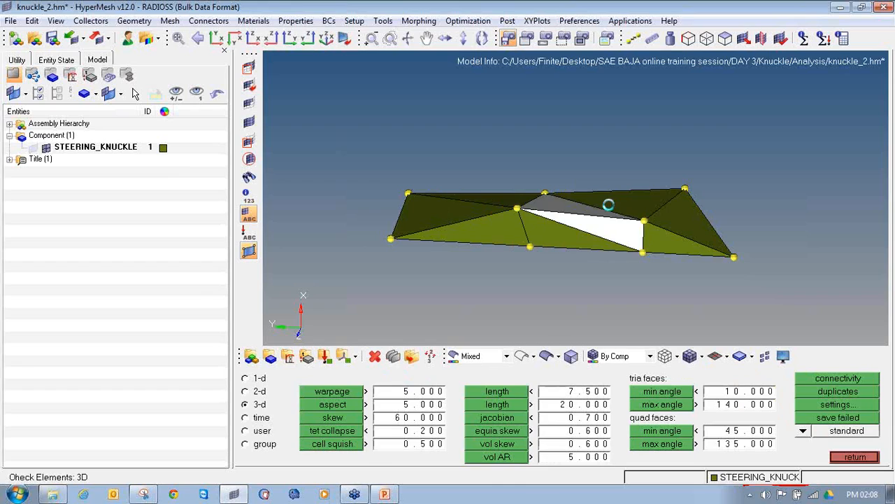
left_click(680, 228)
Set the distance between the edge node and inner node of the negative Y side pair to 0.25
right_click_drag(649, 230, 625, 243, "ctrl")
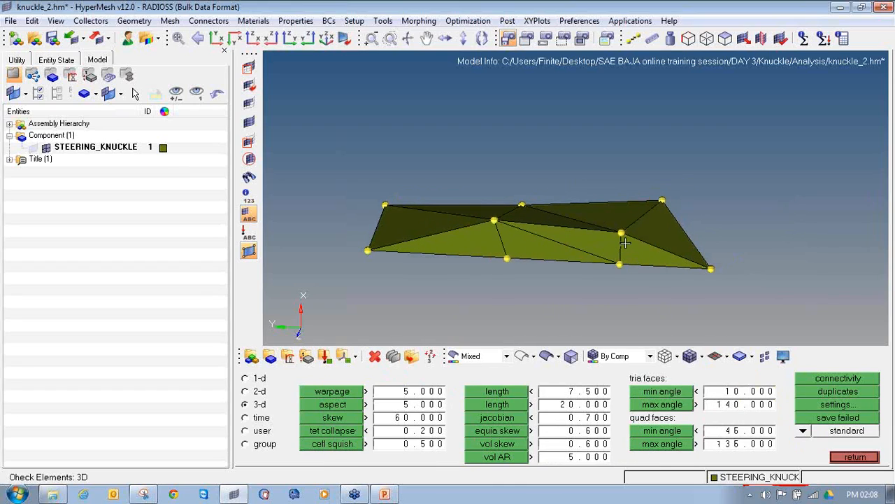
left_click_drag(625, 243, 621, 271, "ctrl")
scroll(619, 244, "up", 2, "ctrl")
left_click_drag(611, 191, 609, 200, "ctrl")
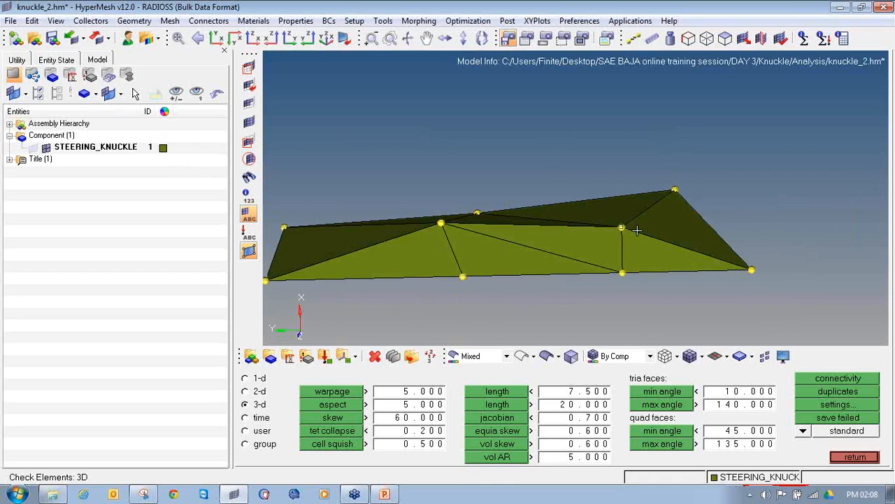
key("F4")
left_click(622, 272)
left_click(623, 227)
left_click(694, 382)
type("0")
type(".25")
key("Return")
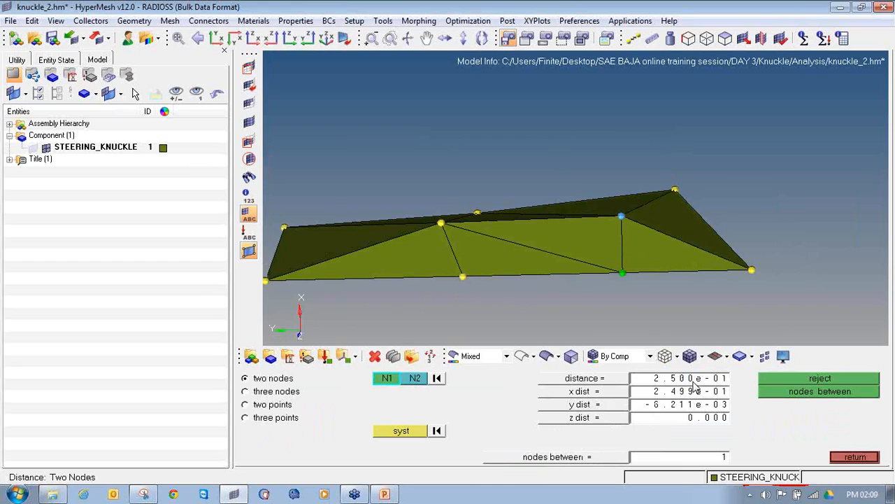
Recheck the 3-D quality values of the tetras around the negative Y side node pair
key("F10")
left_click(573, 241)
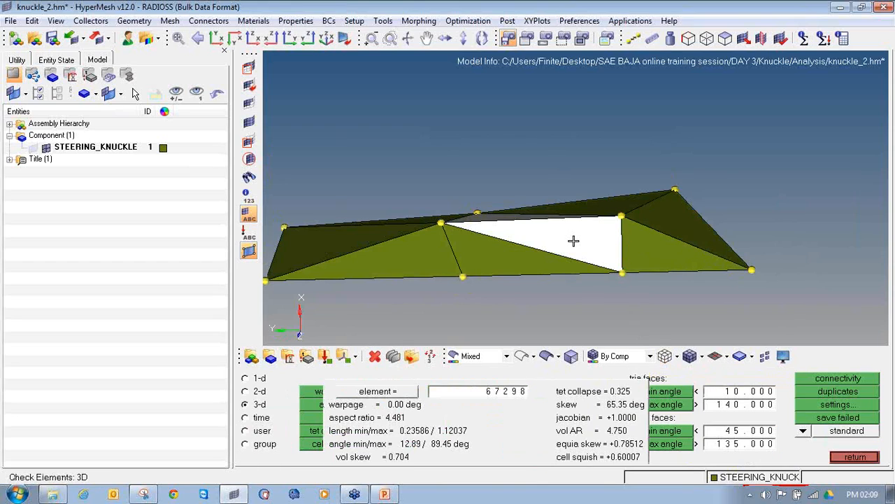
left_click_drag(612, 240, 609, 251, "ctrl")
left_click(601, 195)
left_click(670, 227)
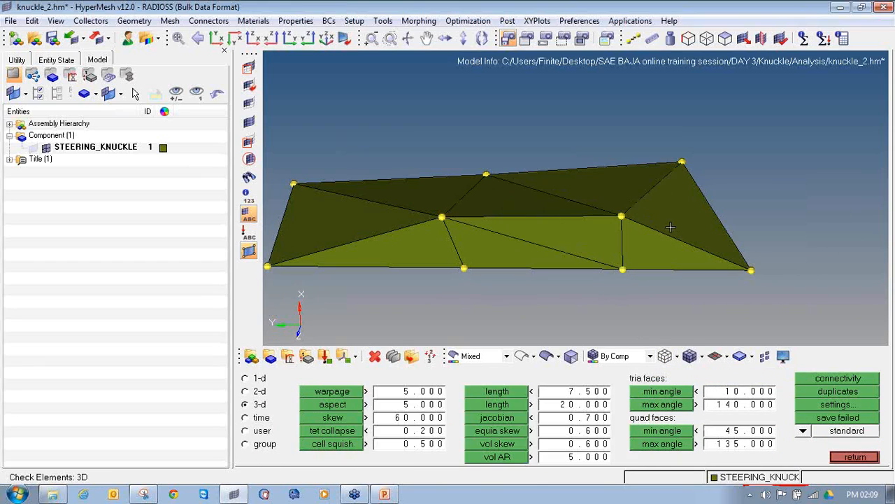
left_click(666, 248)
scroll(665, 248, "down", 7)
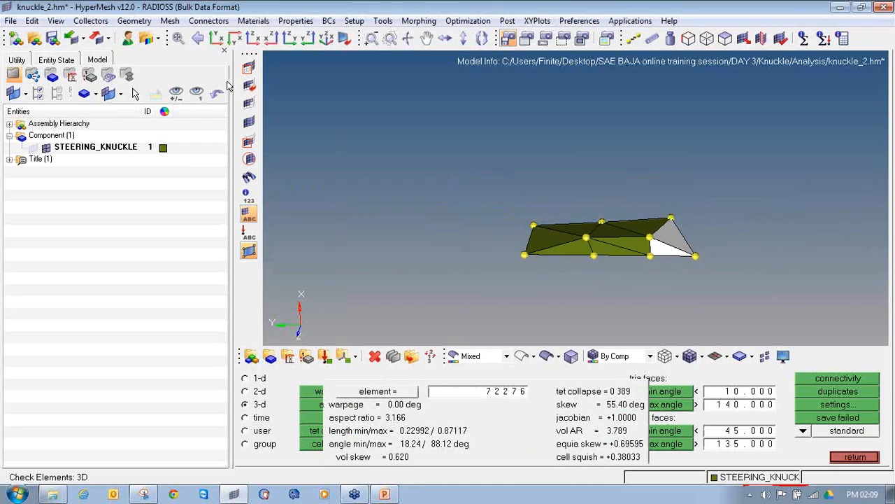
Mask the tetras of the repaired cluster still on display
left_click_drag(295, 99, 683, 282, "shift")
key("F5")
left_click_drag(435, 183, 389, 134, "shift")
left_click(794, 379)
Clear the temporary nodes of the repaired cluster and redisplay the whole knuckle mesh
key("shift+F2")
left_click(819, 392)
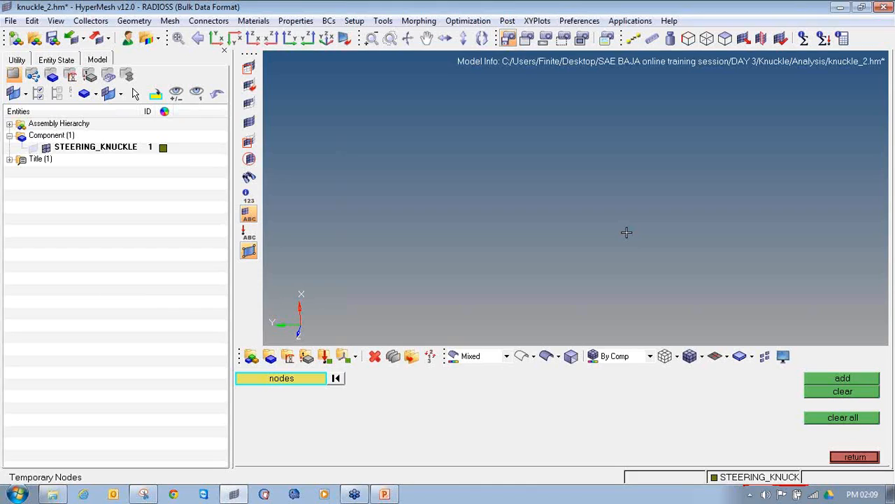
left_click(257, 122)
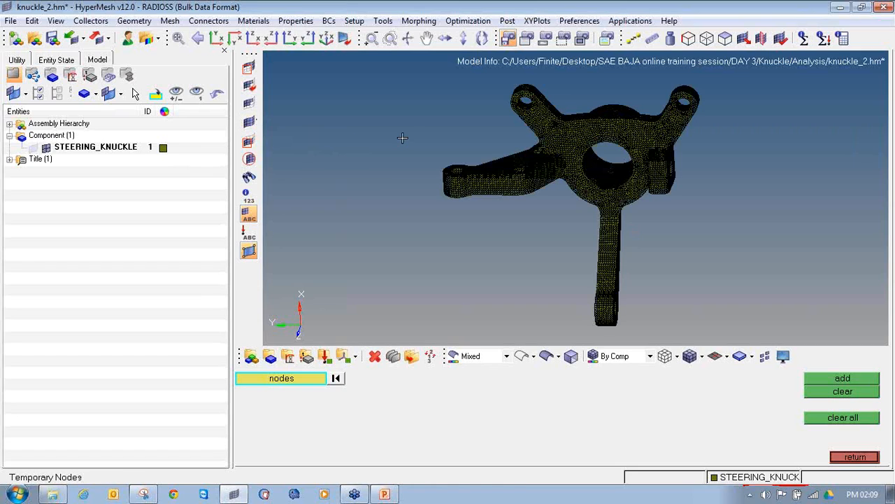
Check the knuckle's 3-D elements for aspect ratio above 5 and save the failed elements
mouse_move(636, 208)
left_mouse_down("ctrl")
mouse_move(428, 159)
mouse_move(485, 276)
mouse_move(424, 138)
mouse_move(469, 223)
mouse_move(498, 193)
left_mouse_up("ctrl")
key("F10")
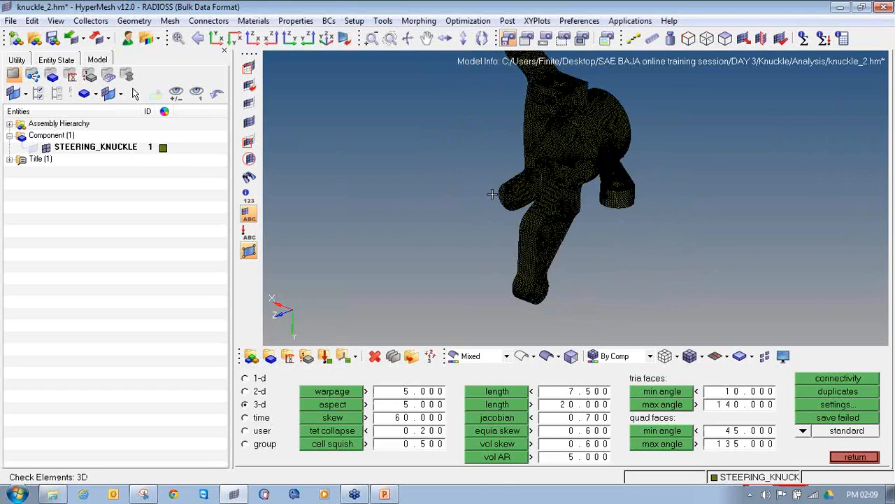
left_click(351, 407)
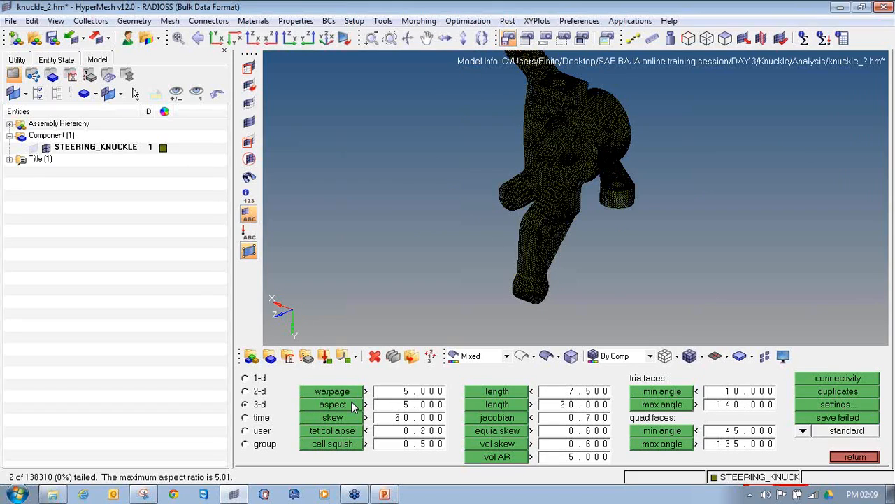
left_click(352, 405)
left_click(817, 420)
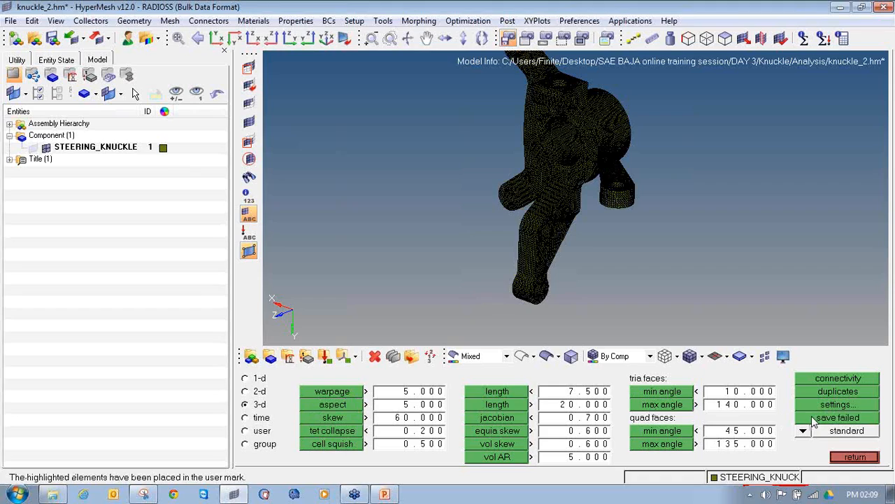
Retrieve the saved failed elements, reverse the selection and mask all the other knuckle elements
left_click(248, 68)
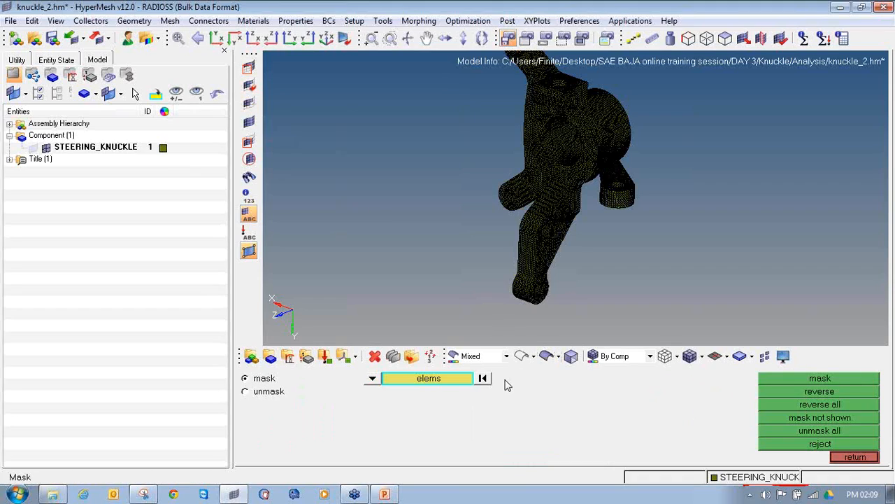
left_click(462, 378)
left_click(431, 405)
left_click(430, 378)
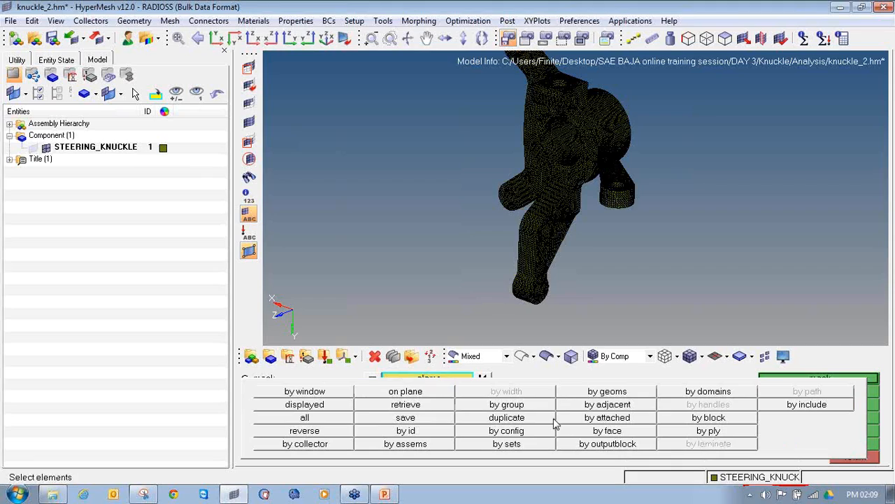
left_click(332, 431)
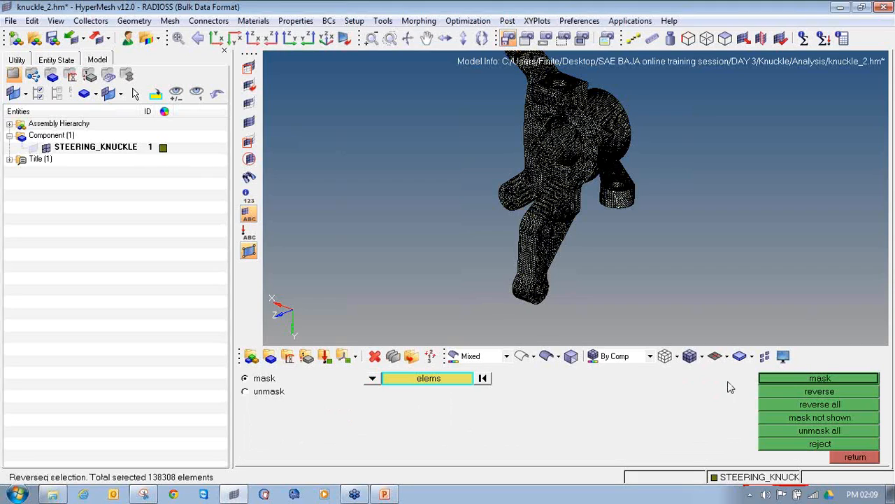
left_click(776, 379)
Add temporary nodes on the tetras that failed the aspect ratio check
left_click_drag(589, 239, 594, 268, "ctrl")
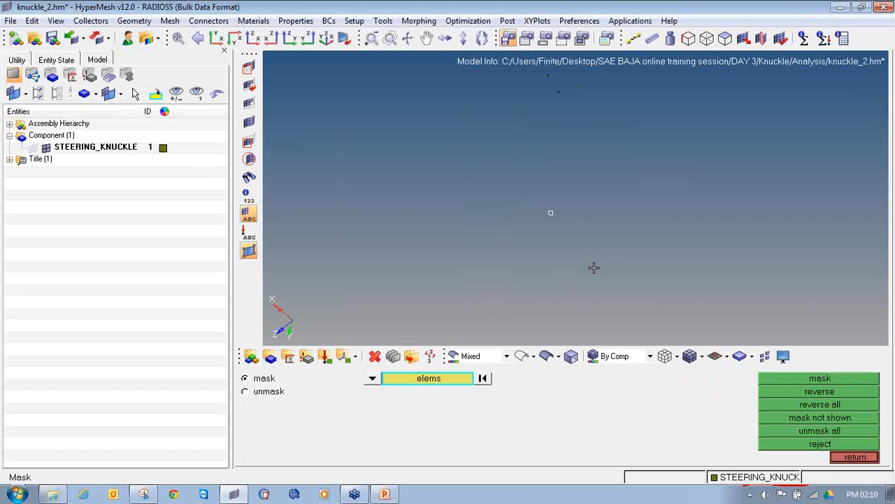
scroll(556, 169, "up", 5)
left_click_drag(557, 172, 725, 302, "ctrl")
key("shift+F2")
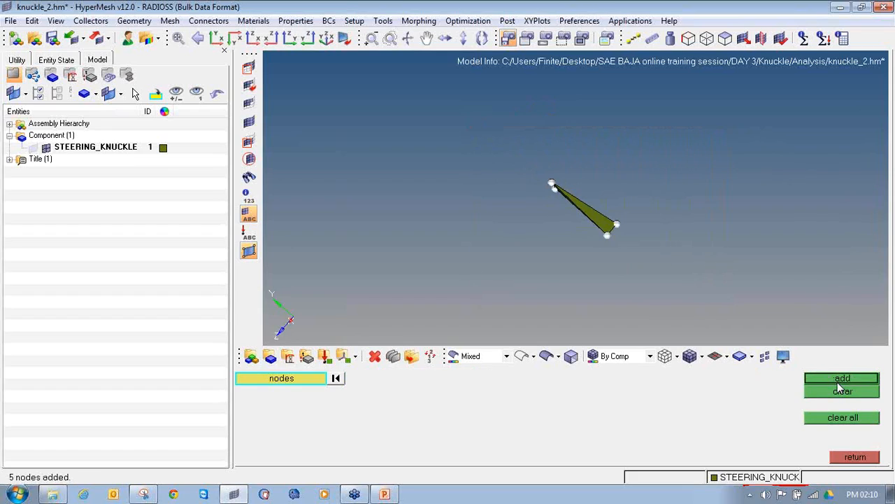
Set the distance between the two closely spaced nodes of the failed tetra pair to 0.35
left_click_drag(569, 184, 631, 204, "ctrl")
key("F4")
left_click(583, 215)
left_click(597, 185)
double_click(727, 379)
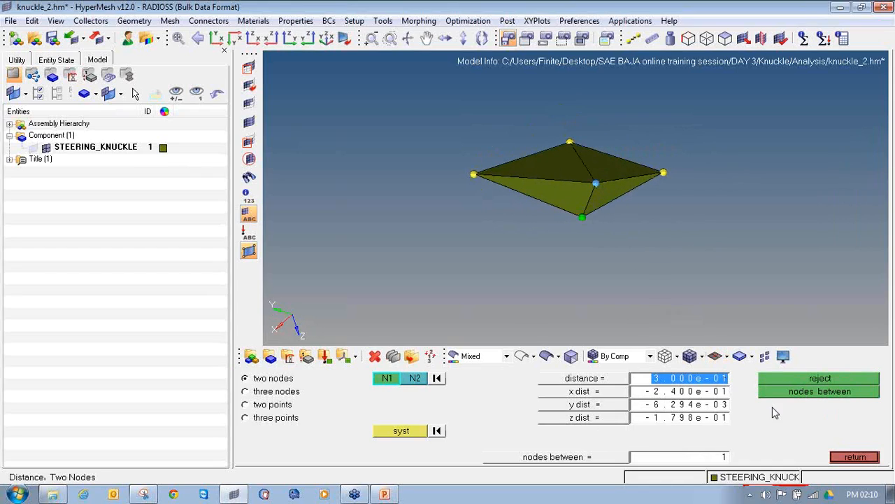
type("0.35")
key("Return")
Recheck the 3-D quality values of the tetra pair after widening its node distance
key("F10")
left_click(576, 198)
left_click(595, 196)
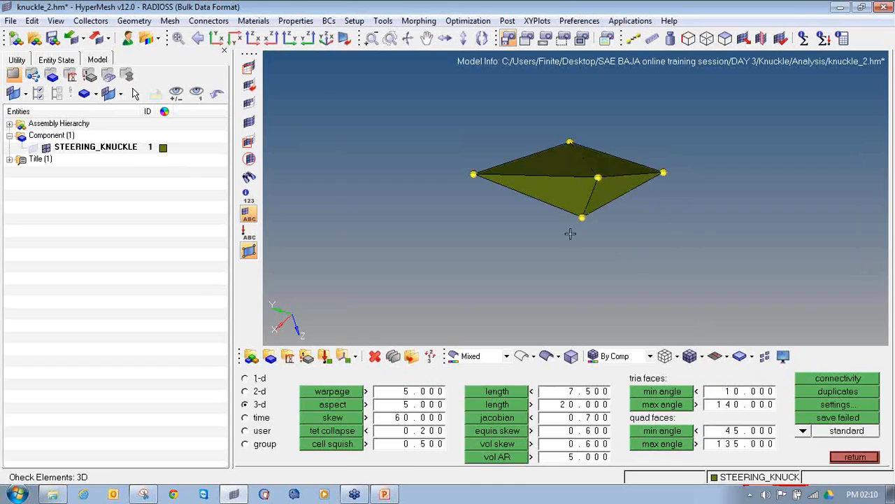
Unmask the full knuckle mesh, fit it in view and clear all temporary nodes
left_click(255, 125)
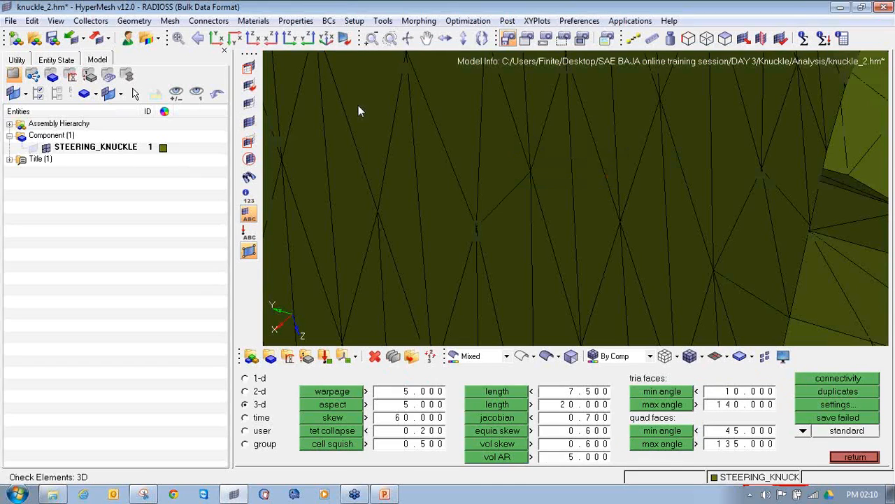
left_click(357, 105)
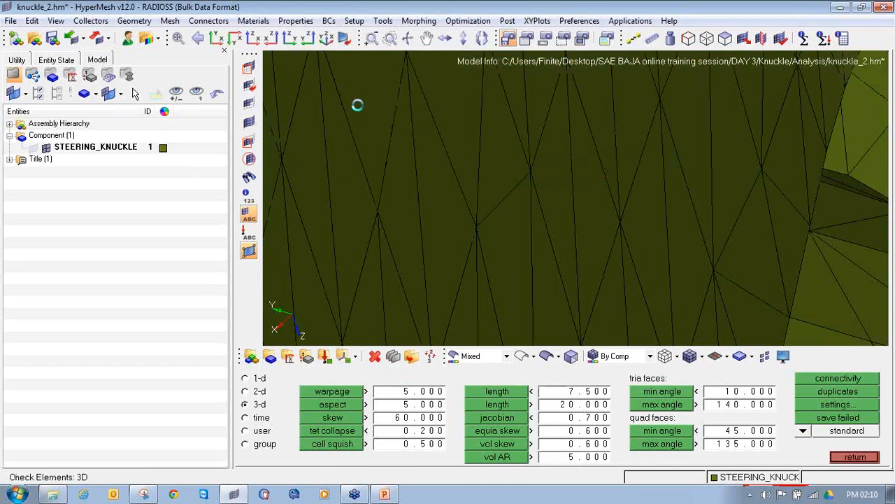
left_click(853, 456)
key("f")
left_click_drag(441, 254, 485, 256, "ctrl")
key("shift+F2")
left_click(843, 420)
left_click(853, 459)
mouse_move(524, 164)
left_mouse_down("ctrl")
mouse_move(504, 259)
mouse_move(542, 256)
left_mouse_up("ctrl")
left_click(855, 459)
right_click_drag(585, 250, 584, 223, "ctrl")
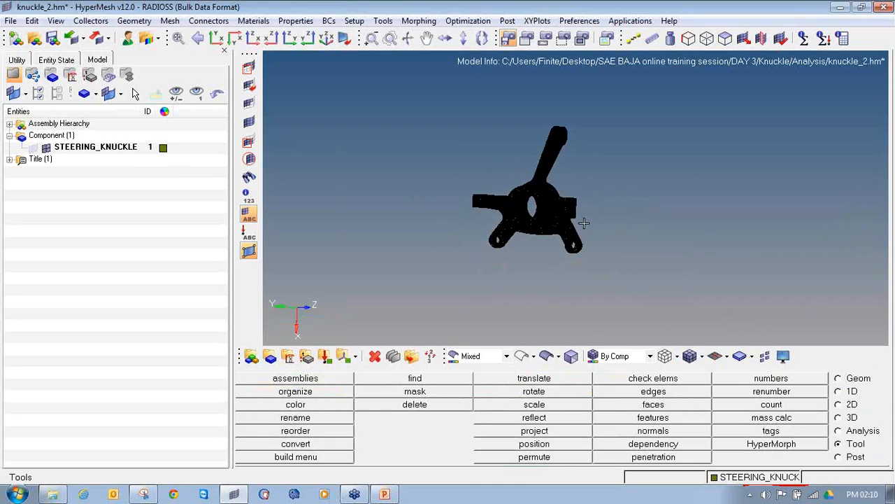
Check the whole 3-D mesh for aspect ratio above 5 and tet collapse below 0.2
key("F10")
left_click(342, 406)
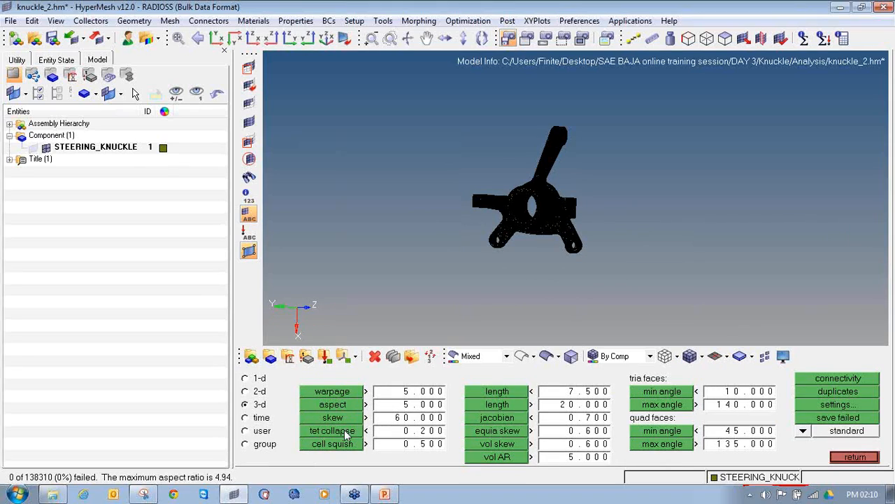
left_click(346, 433)
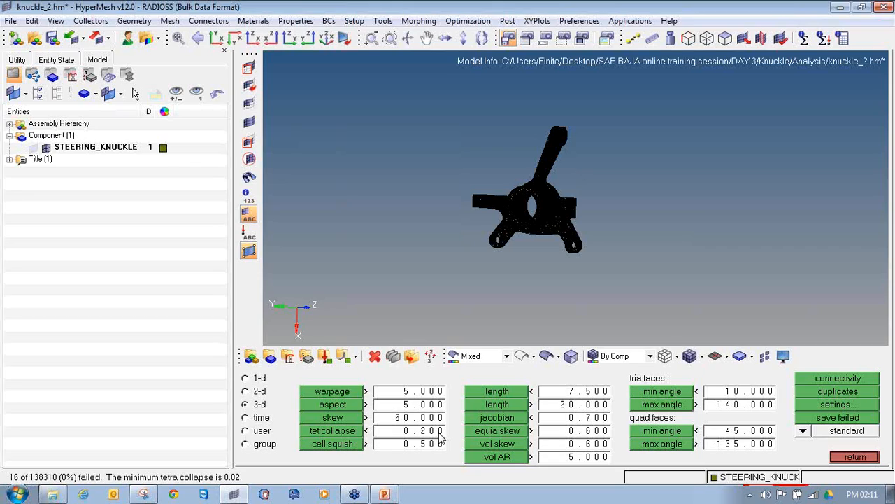
left_click(343, 356)
Examine the knuckle mesh closely around the arms, mounting holes and central bore
left_click_drag(476, 268, 515, 182, "ctrl")
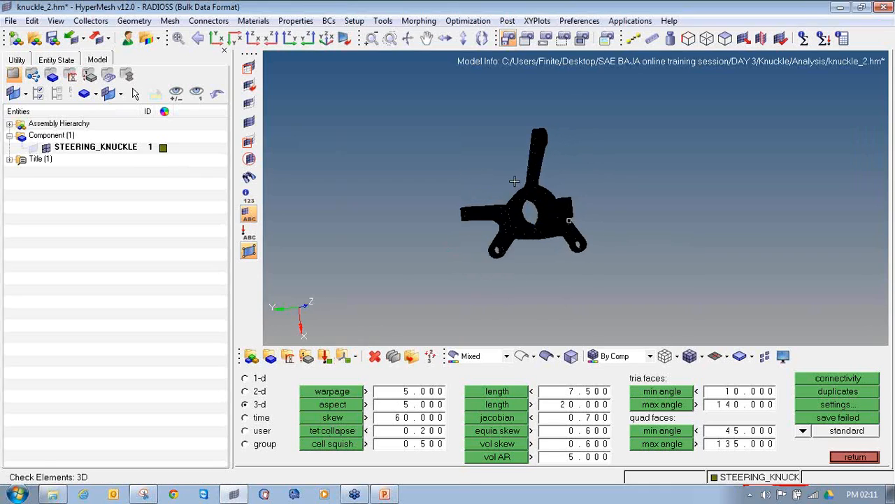
scroll(515, 181, "up", 3, "ctrl")
scroll(514, 183, "up", 2, "ctrl")
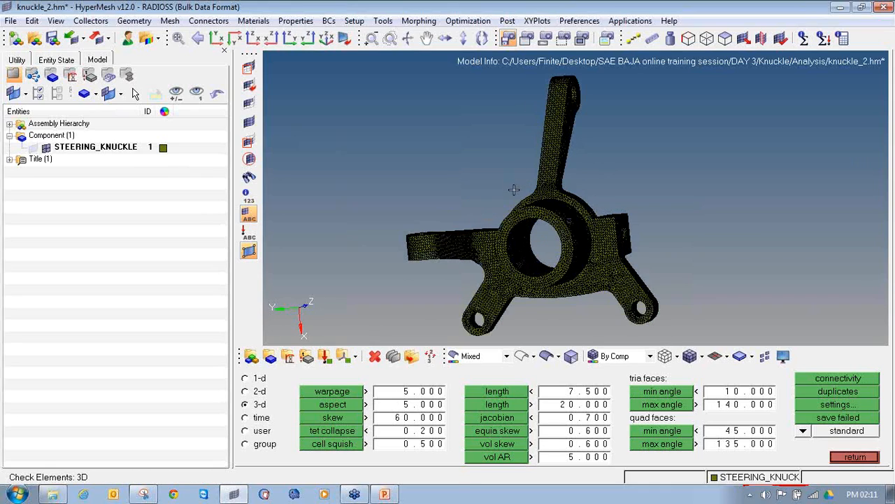
left_click_drag(545, 268, 573, 267, "ctrl")
scroll(512, 269, "up", 5, "ctrl")
scroll(459, 261, "up", 3, "ctrl")
right_click_drag(383, 194, 440, 203, "ctrl")
scroll(469, 164, "down", 10, "ctrl")
left_click_drag(469, 163, 479, 205, "ctrl")
scroll(477, 203, "up", 3, "ctrl")
scroll(480, 203, "down", 1, "ctrl")
scroll(488, 213, "up", 6, "ctrl")
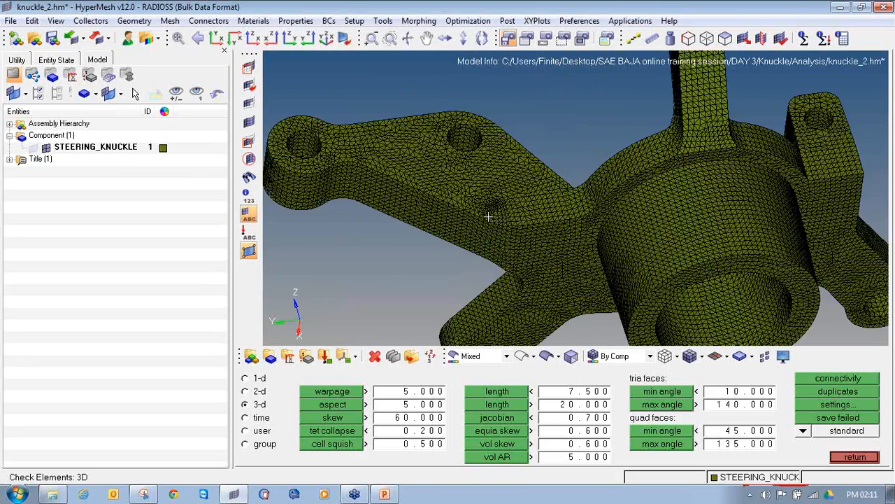
mouse_move(487, 217)
left_mouse_down("ctrl")
mouse_move(536, 262)
mouse_move(631, 280)
mouse_move(526, 259)
mouse_move(475, 274)
mouse_move(461, 197)
mouse_move(413, 196)
mouse_move(413, 216)
left_mouse_up("ctrl")
scroll(533, 260, "down", 5, "ctrl")
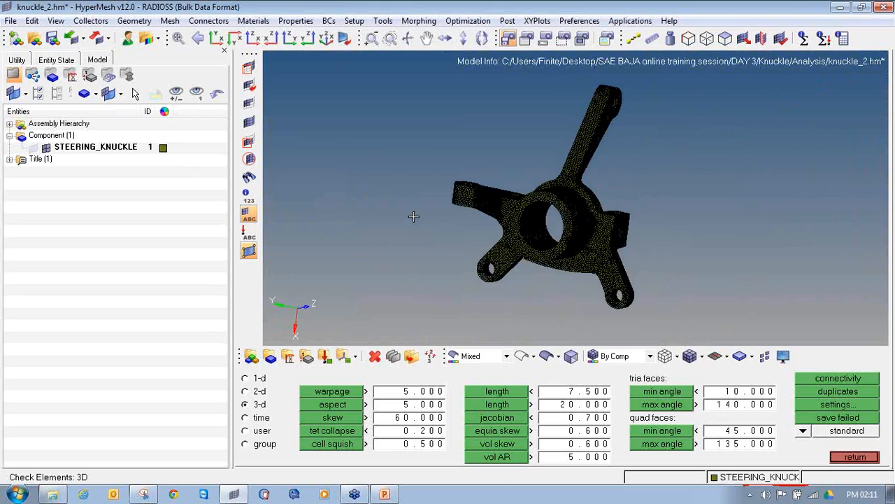
Save the elements failing the 0.2 tet collapse check and mask all other knuckle elements
left_click(354, 431)
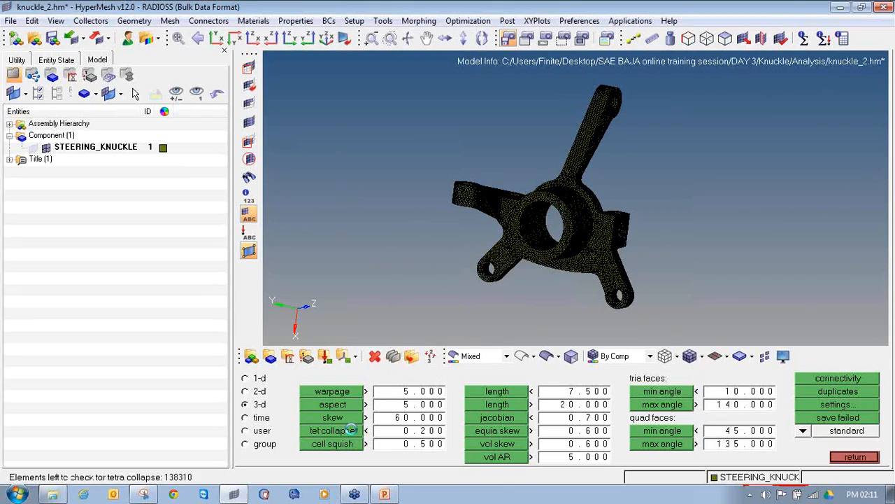
left_click(831, 419)
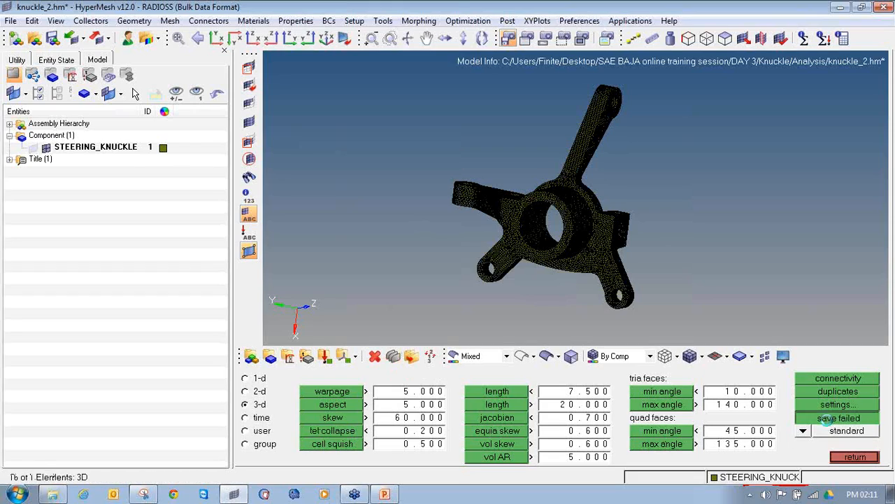
left_click(248, 66)
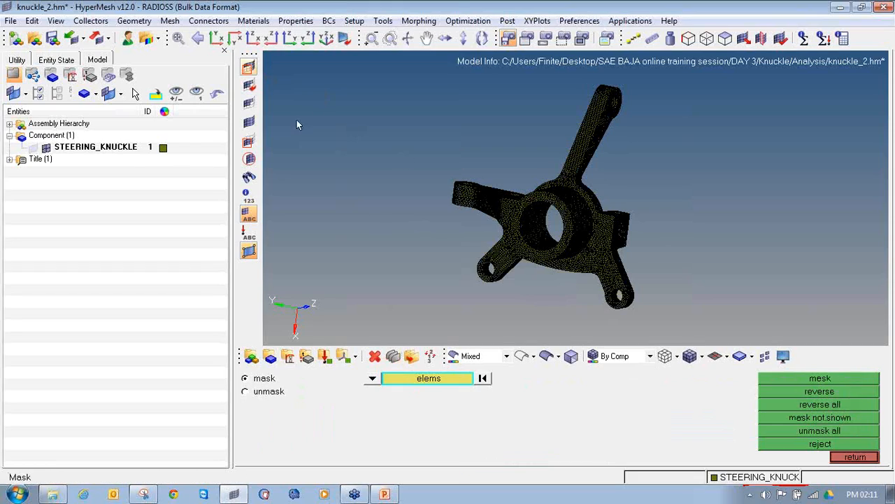
left_click(450, 379)
left_click(395, 404)
left_click(423, 379)
left_click(347, 430)
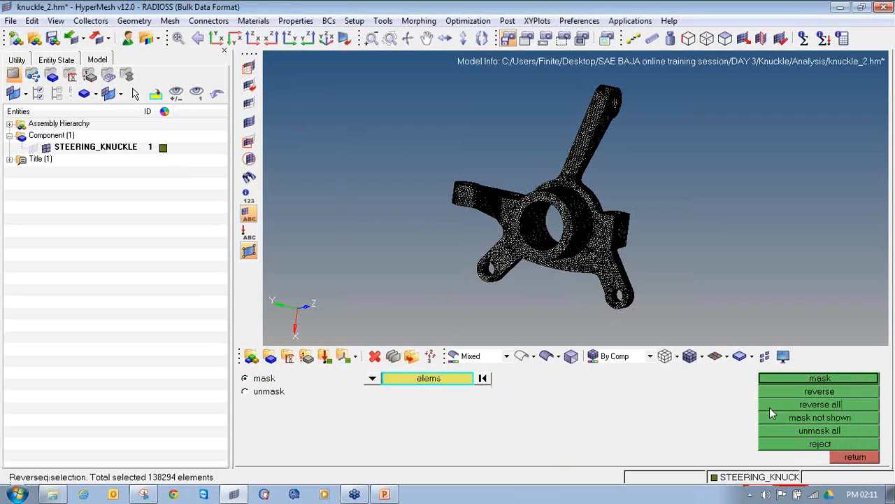
left_click(820, 379)
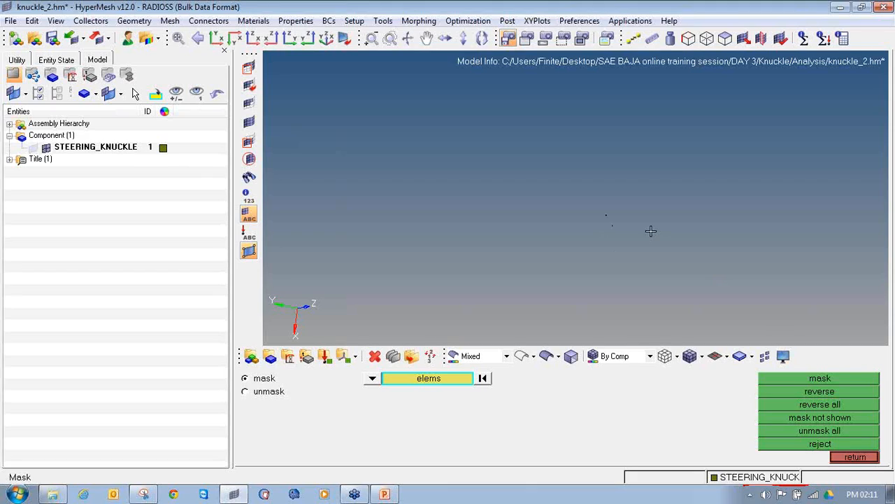
Add temporary nodes on all displayed tetras that failed the tet collapse check
key("shift+F2")
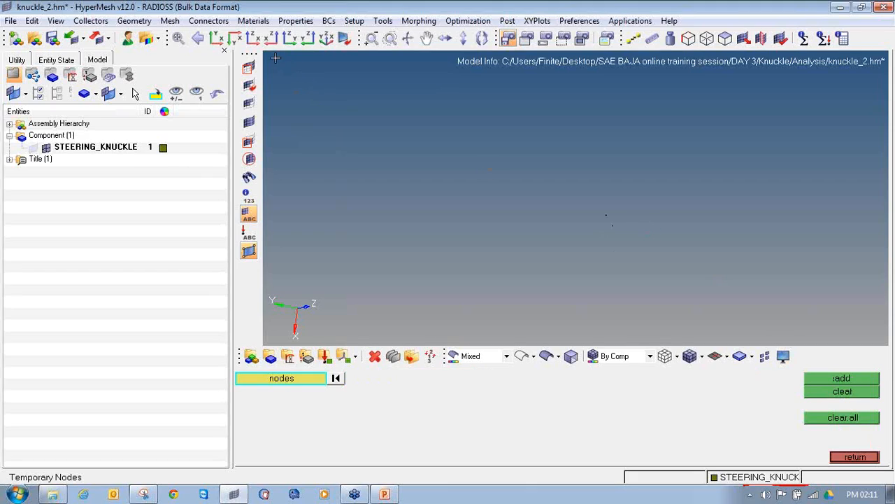
left_click_drag(268, 56, 886, 340, "shift")
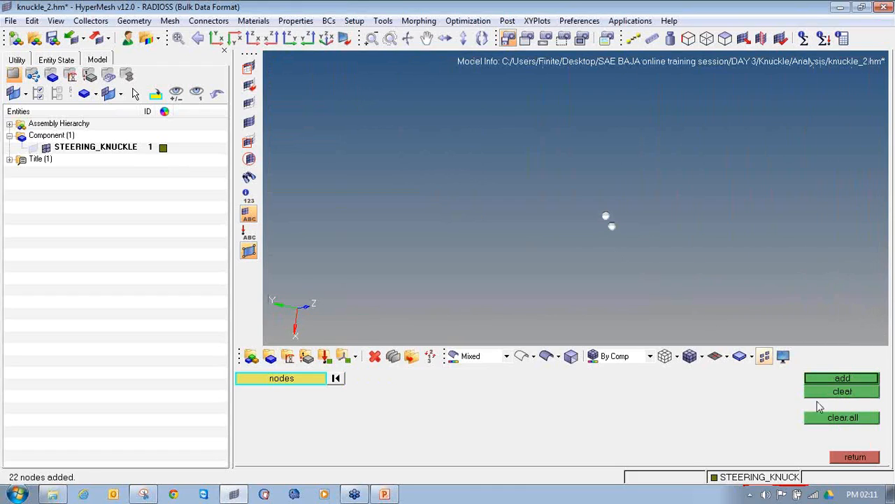
left_click(815, 379)
Check the 3-D quality values of a failed tetra in the tet collapse cluster
right_click_drag(568, 205, 538, 227, "ctrl")
scroll(577, 247, "up", 5, "ctrl")
scroll(632, 254, "up", 5, "ctrl")
scroll(554, 217, "up", 4, "ctrl")
right_click_drag(484, 179, 601, 221, "ctrl")
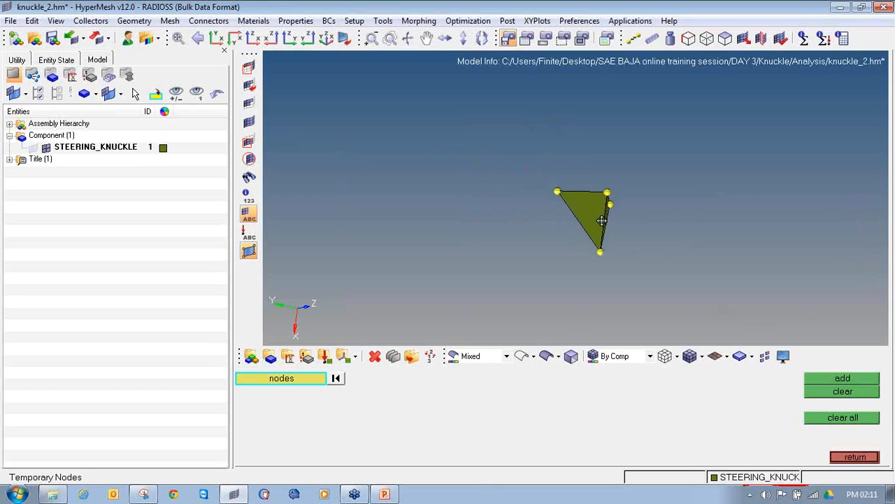
left_click_drag(601, 221, 594, 297, "ctrl")
key("F10")
left_click(558, 257)
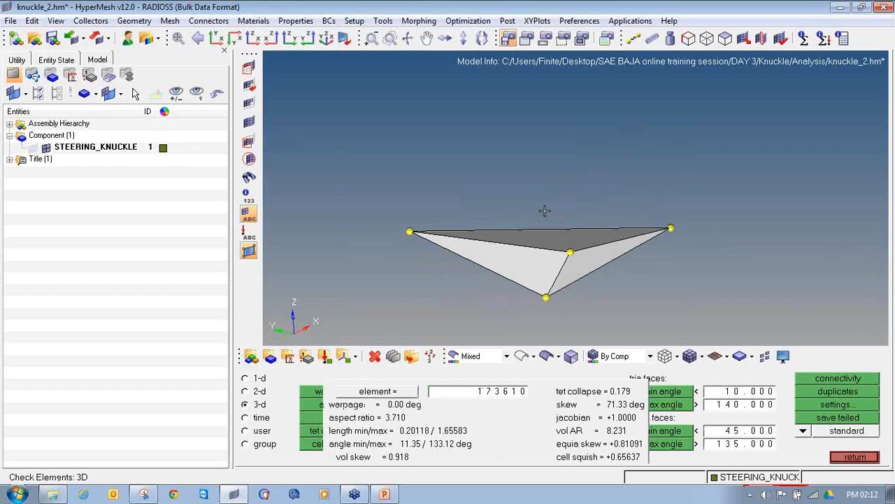
Translate the tetra's middle node by 0.1 in the negative direction normal to the plane through its other three nodes
mouse_move(545, 235)
left_mouse_down("ctrl")
mouse_move(522, 214)
mouse_move(551, 229)
left_mouse_up("ctrl")
key("shift+F4")
left_click(571, 251)
left_click(545, 377)
left_click(547, 297)
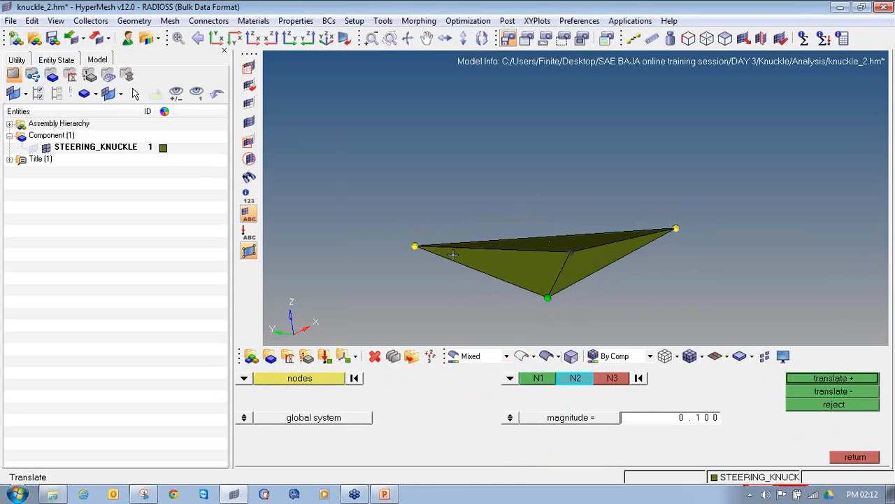
left_click(413, 246)
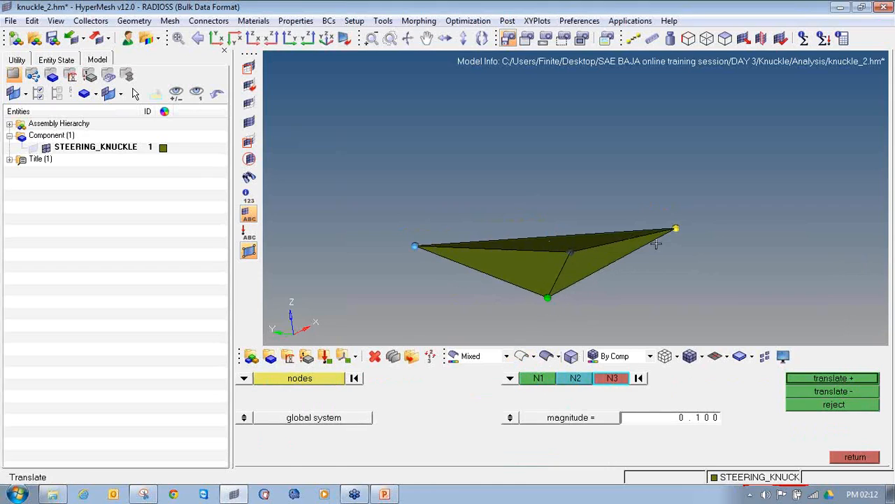
left_click(810, 378)
left_click(811, 390)
left_click(811, 391)
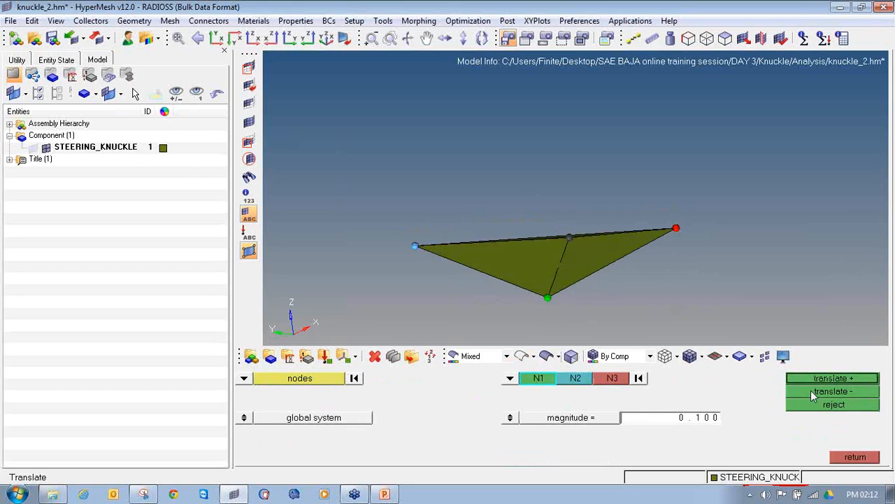
Recheck the 3-D quality values of the tetra after translating its middle node
key("F10")
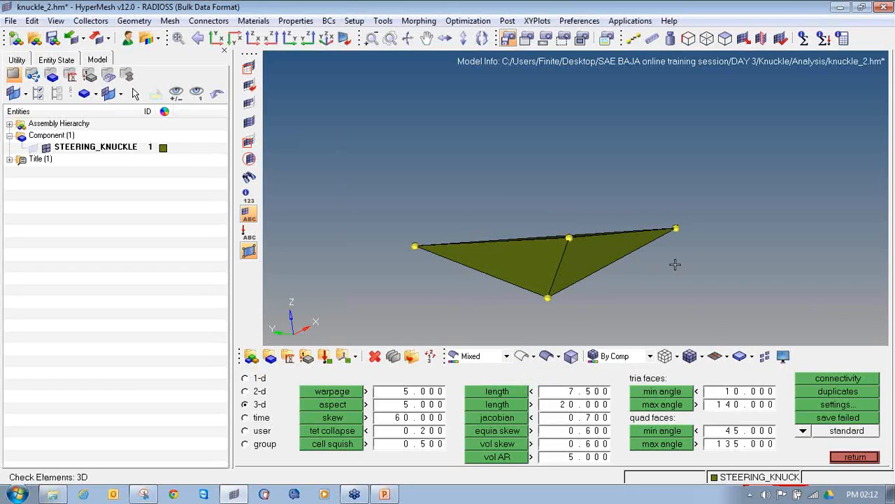
left_click(560, 252)
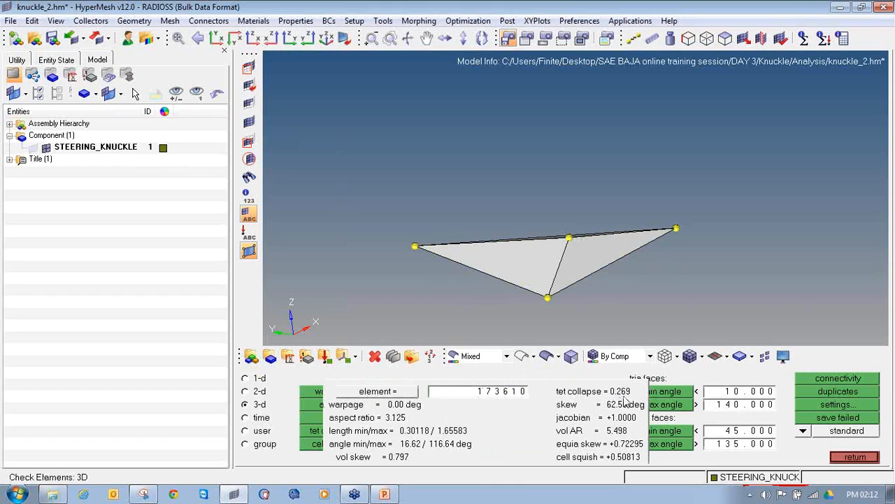
Mask the repaired tetra and clear its temporary nodes, then fit the remaining failed tetras in view
left_click(249, 68)
left_click(540, 269)
middle_click(540, 268)
key("shift+F2")
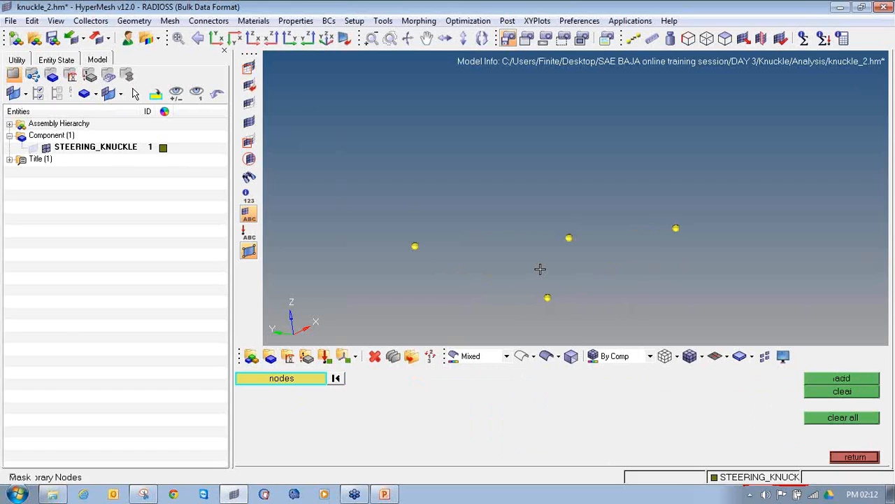
left_click_drag(374, 195, 794, 340, "shift")
left_click(830, 391)
key("f")
left_click_drag(523, 155, 535, 219, "ctrl")
scroll(531, 219, "up", 5)
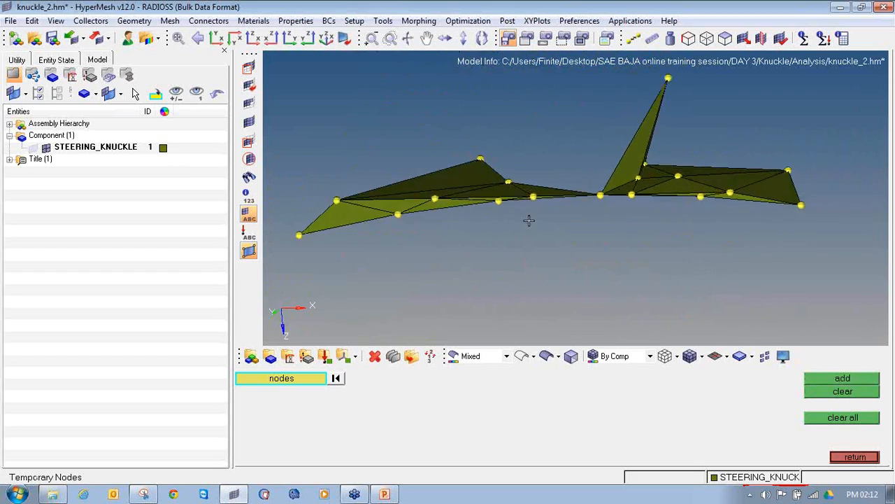
Display the STEERING_KNUCKLE component's geometry to locate the remaining failed tetras on the knuckle
scroll(530, 217, "down", 2)
left_click_drag(590, 192, 634, 210, "ctrl")
scroll(634, 209, "down", 3)
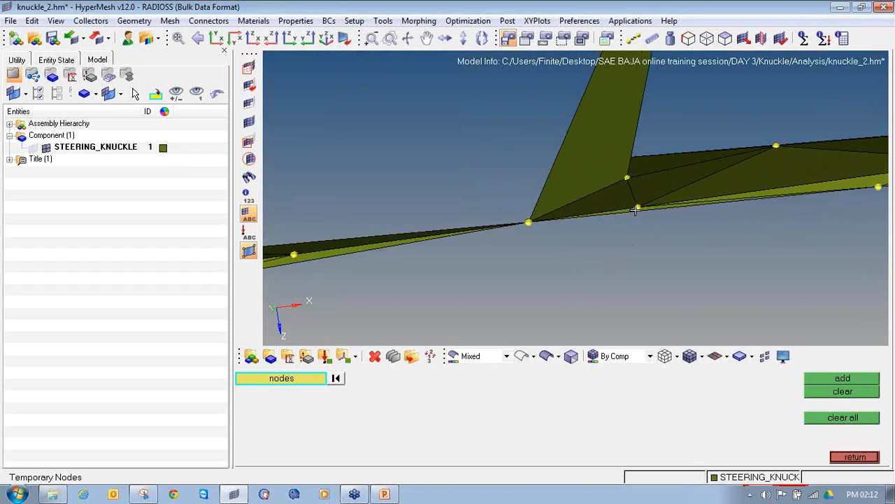
left_click(34, 149)
scroll(483, 228, "down", 8, "ctrl")
left_click_drag(492, 284, 479, 210, "ctrl")
scroll(495, 263, "down", 3, "ctrl")
scroll(495, 263, "down", 10, "ctrl")
scroll(462, 218, "up", 8, "ctrl")
scroll(432, 219, "up", 10, "ctrl")
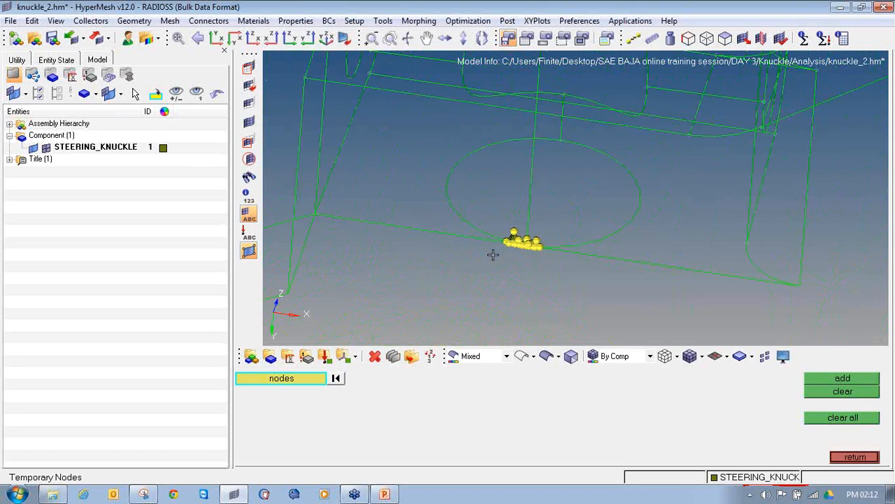
left_click_drag(578, 231, 580, 225, "ctrl")
right_click_drag(511, 309, 511, 186, "ctrl")
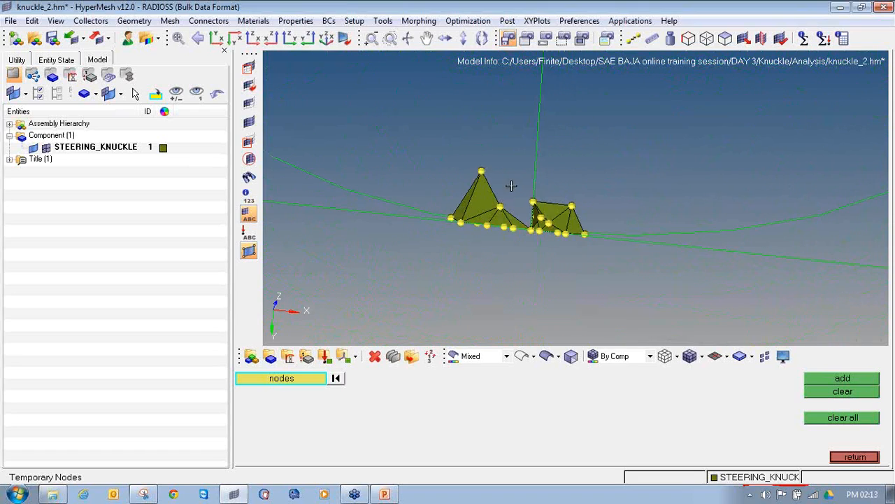
scroll(476, 258, "up", 5, "ctrl")
left_click_drag(468, 195, 529, 186, "ctrl")
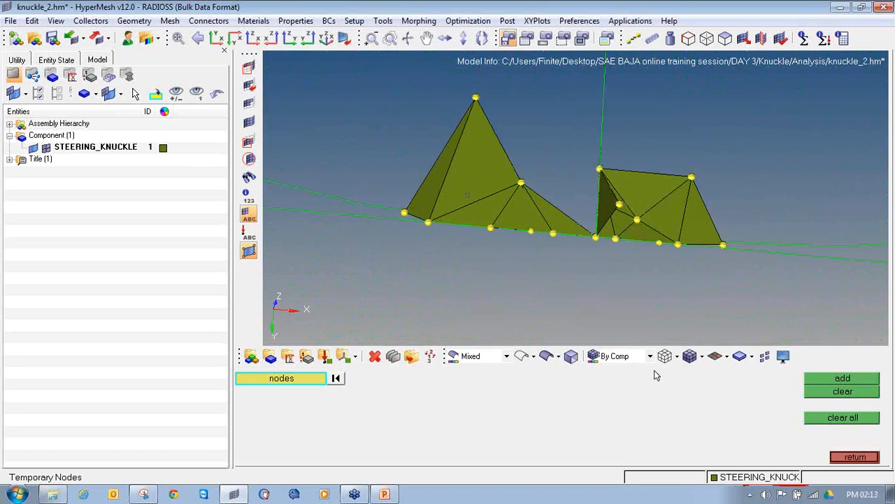
Shade the geometry surfaces to examine where the failed tetras lie, and return the geometry to wireframe
left_click(548, 356)
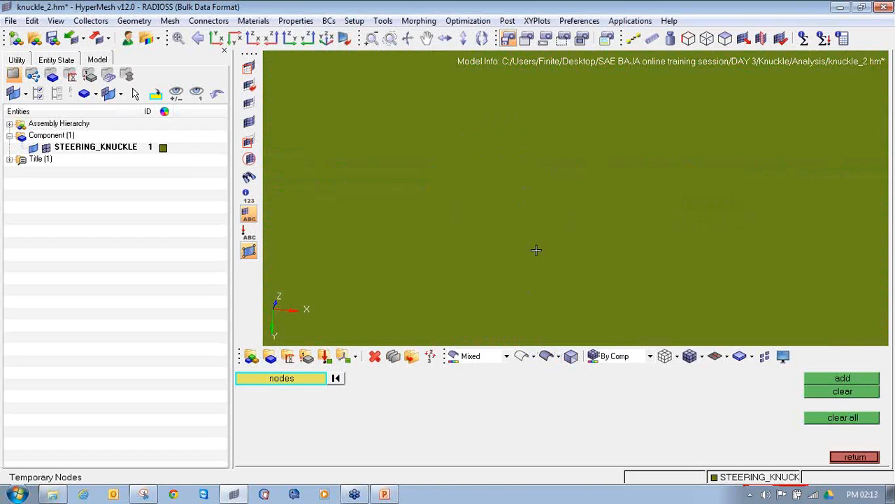
scroll(536, 249, "down", 10, "ctrl")
mouse_move(536, 250)
left_mouse_down("ctrl")
mouse_move(564, 280)
mouse_move(340, 301)
mouse_move(521, 259)
mouse_move(559, 209)
mouse_move(508, 286)
mouse_move(531, 245)
left_mouse_up("ctrl")
scroll(532, 249, "up", 10, "ctrl")
scroll(531, 250, "up", 5, "ctrl")
mouse_move(529, 286)
left_mouse_down("ctrl")
mouse_move(534, 226)
mouse_move(476, 240)
mouse_move(462, 194)
left_mouse_up("ctrl")
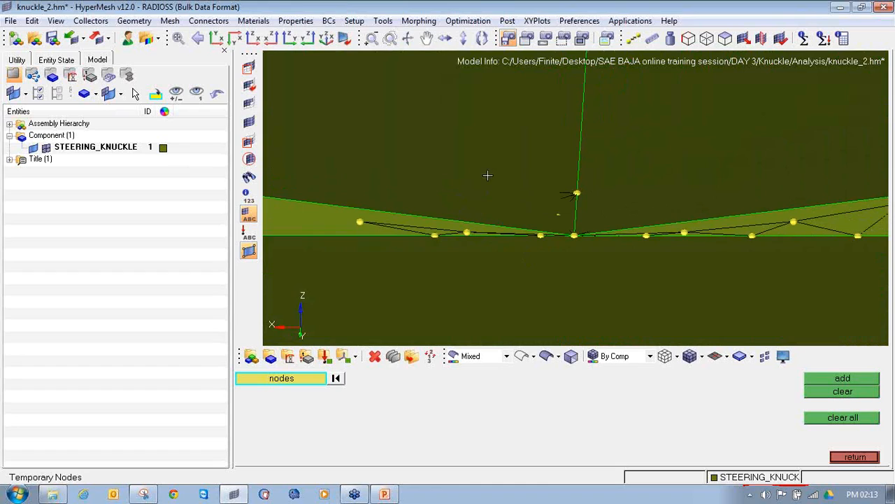
left_click(523, 356)
left_click_drag(520, 222, 538, 250, "ctrl")
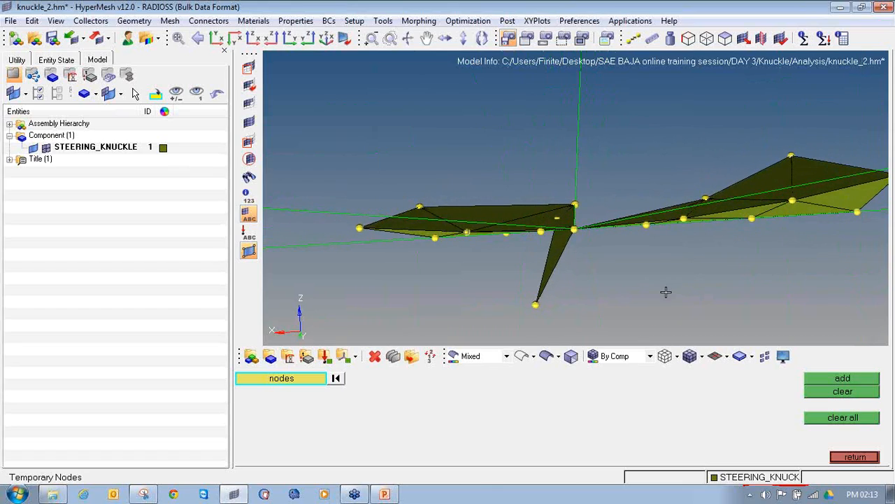
left_click_drag(543, 241, 520, 276, "ctrl")
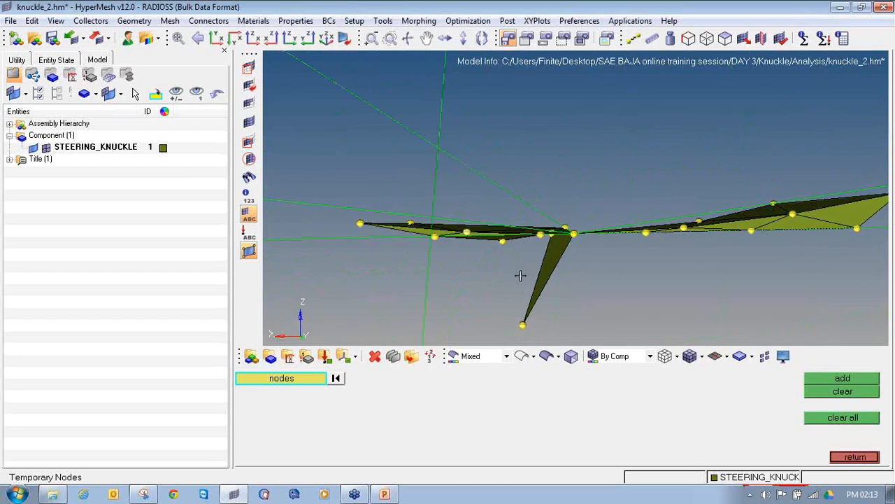
left_click_drag(593, 268, 517, 262, "ctrl")
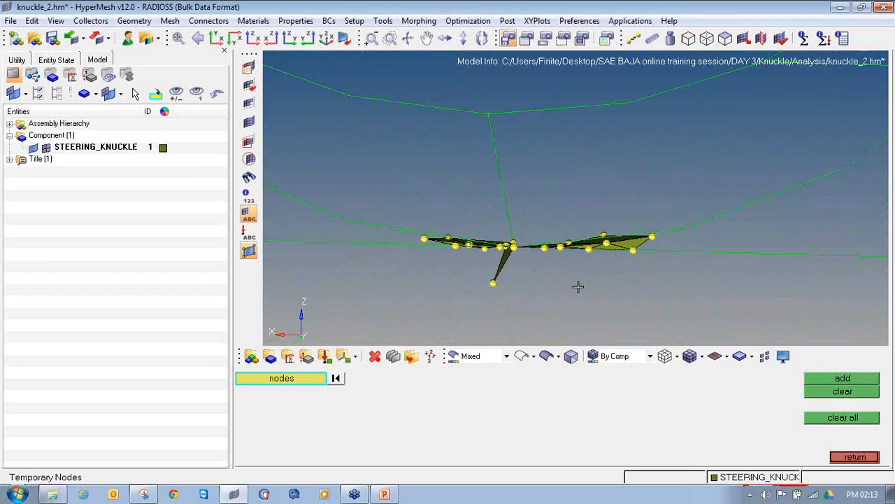
Find the elements attached to all the displayed failed tetras
key("shift+F5")
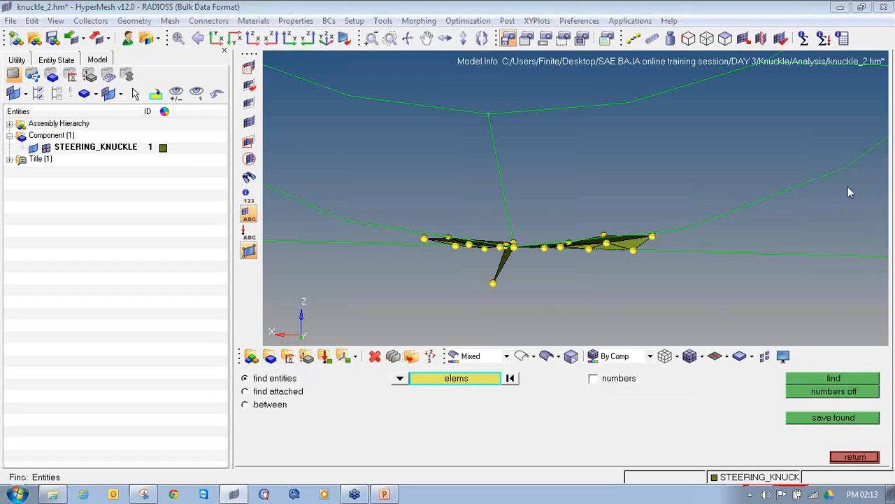
mouse_move(262, 377)
left_mouse_down()
mouse_move(241, 399)
mouse_move(305, 372)
mouse_move(267, 382)
left_mouse_up()
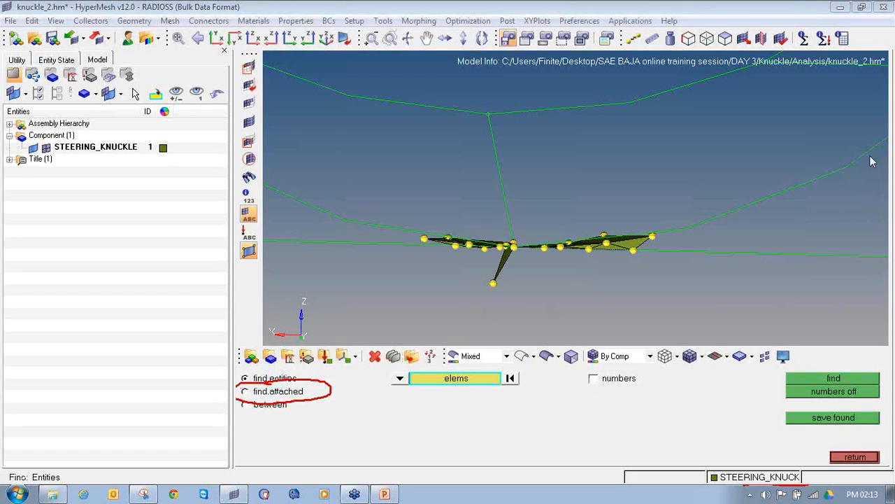
left_click(280, 391)
mouse_move(423, 153)
left_mouse_down("ctrl")
mouse_move(618, 296)
mouse_move(399, 148)
left_mouse_up("ctrl")
left_click_drag(611, 278, 448, 257, "ctrl")
left_click_drag(372, 167, 689, 310, "shift")
left_click_drag(586, 307, 389, 286, "ctrl")
left_click(807, 381)
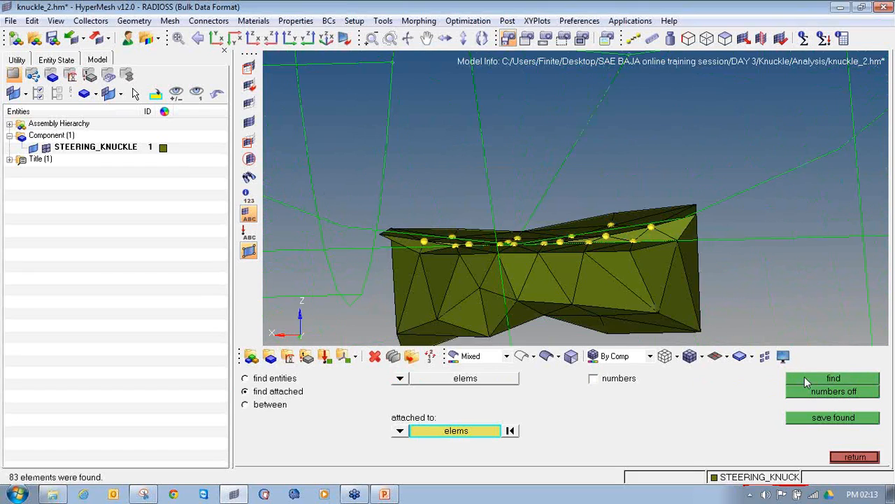
Examine how the temporary nodes of the failed tetras lie within the surrounding attached elements along the geometry edges
left_click_drag(516, 250, 515, 245, "ctrl")
scroll(515, 246, "up", 6, "ctrl")
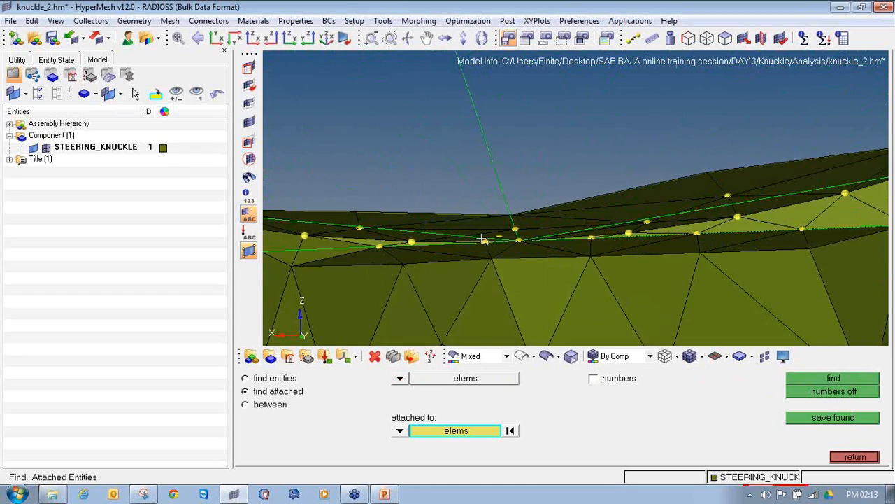
right_click_drag(491, 239, 647, 246, "ctrl")
scroll(646, 245, "down", 5, "ctrl")
left_click_drag(646, 246, 658, 264, "ctrl")
scroll(658, 264, "up", 6, "ctrl")
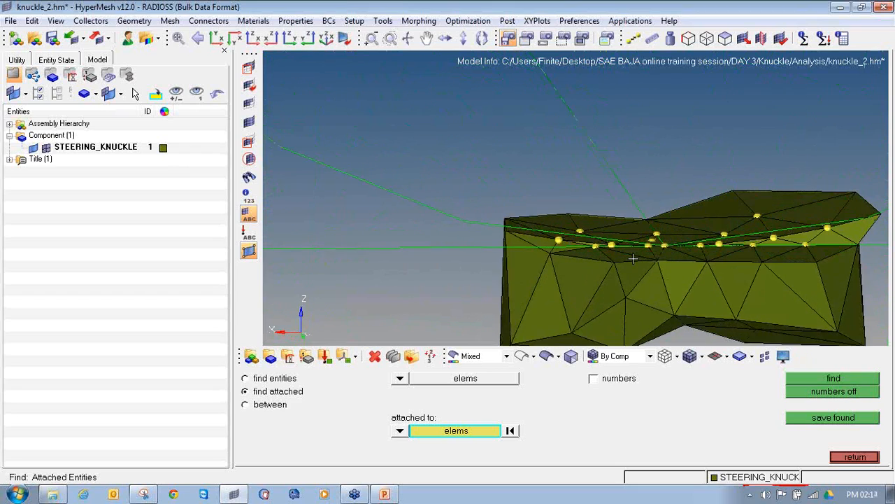
left_click_drag(472, 205, 515, 235, "ctrl")
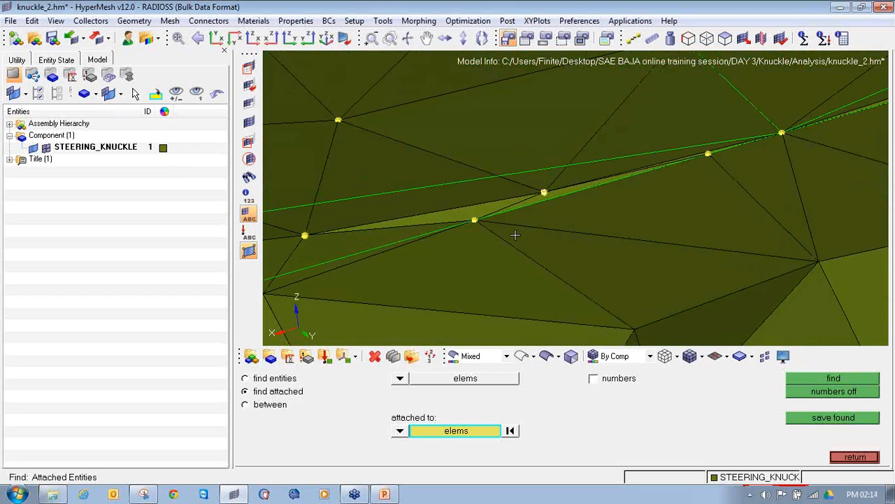
left_click_drag(668, 260, 505, 274, "ctrl")
scroll(518, 273, "down", 8, "ctrl")
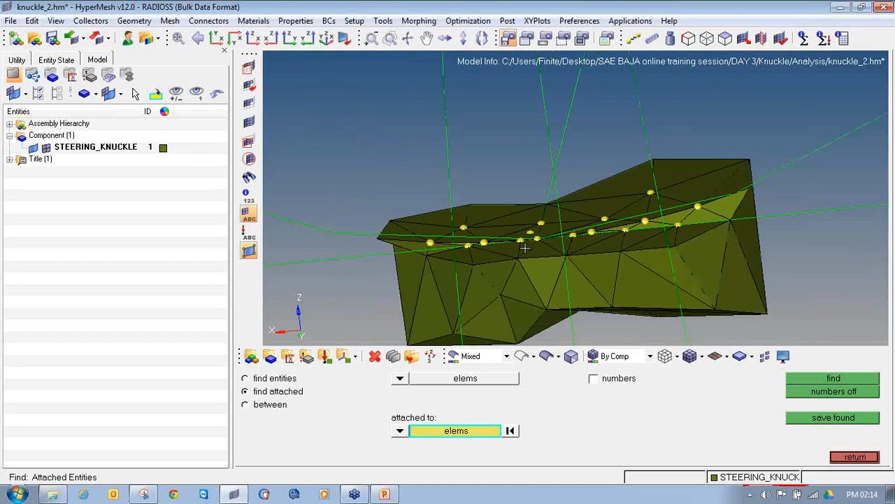
left_click(856, 457)
left_click(856, 459)
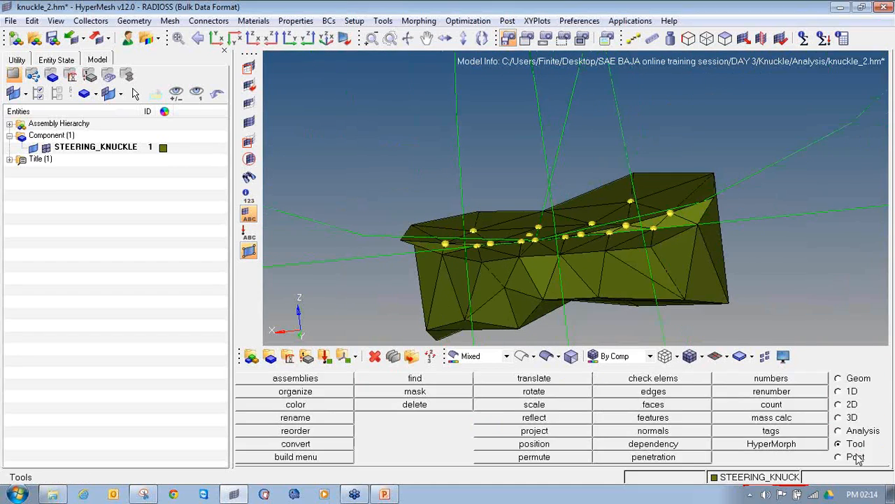
left_click_drag(589, 230, 606, 254, "ctrl")
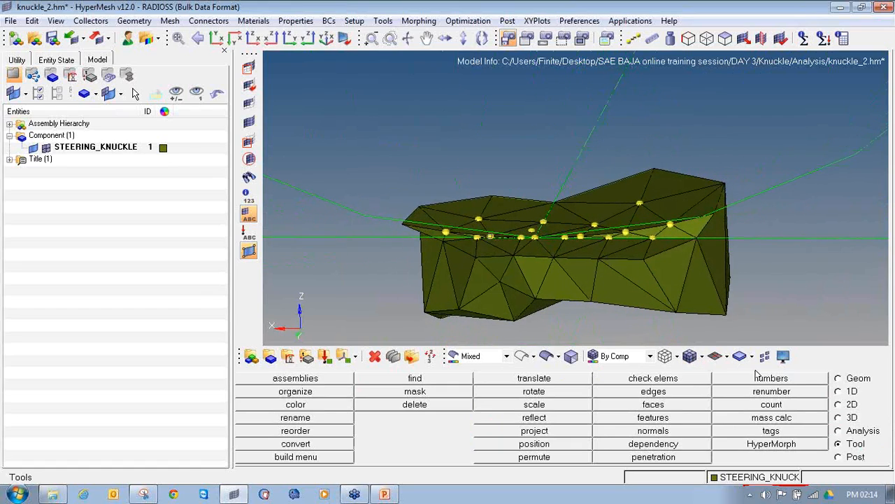
Tetra remesh all the displayed tetras with the free boundary faces kept fixed
left_click(838, 418)
left_click(891, 147)
left_click(845, 181)
mouse_move(860, 407)
left_mouse_down()
mouse_move(823, 418)
mouse_move(821, 402)
left_mouse_up()
left_click_drag(595, 369, 698, 371)
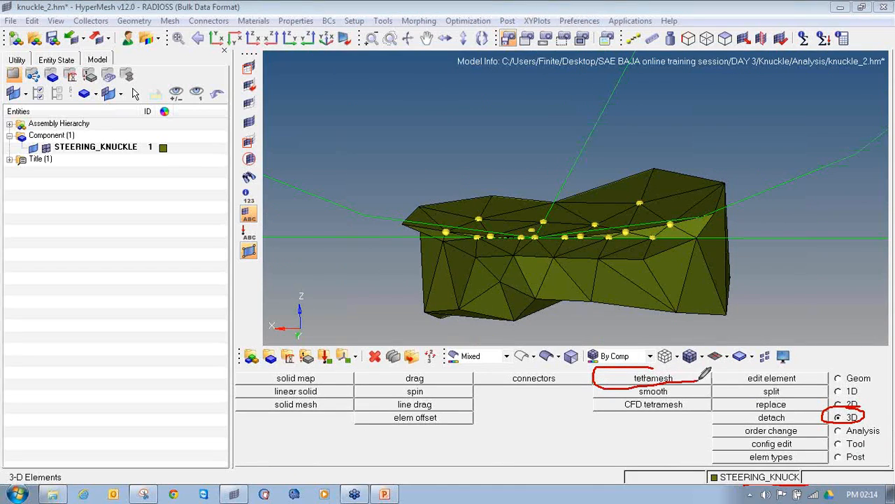
left_click(642, 380)
left_click(869, 175)
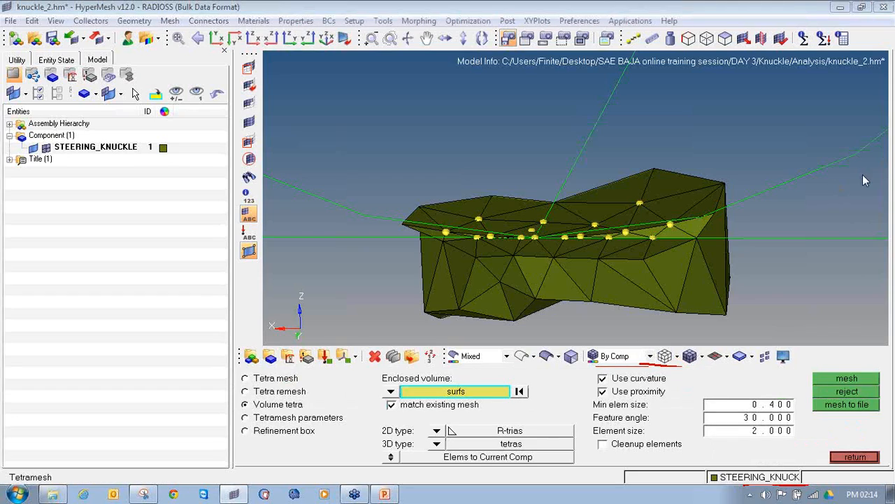
mouse_move(298, 383)
left_mouse_down()
mouse_move(245, 385)
mouse_move(255, 400)
mouse_move(296, 384)
left_mouse_up()
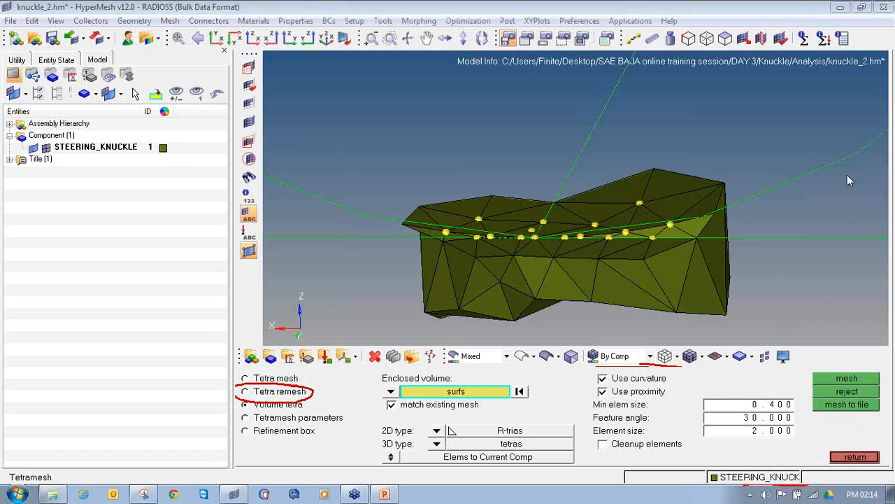
left_click(299, 394)
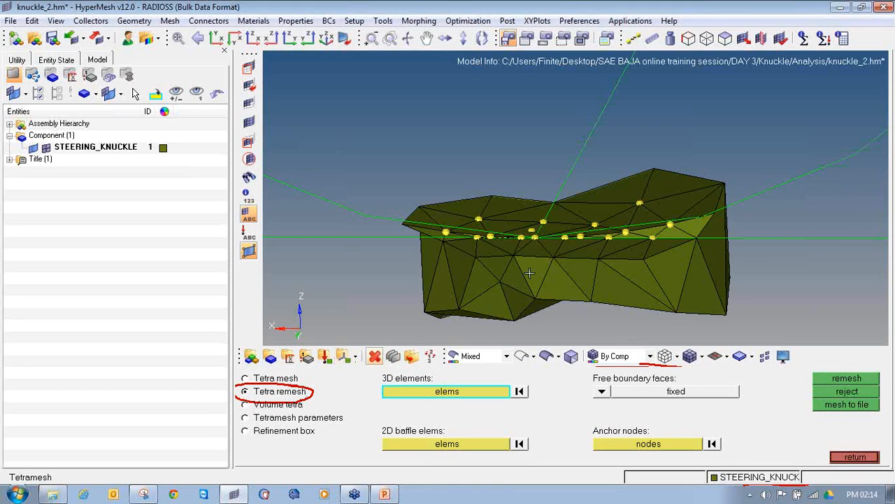
scroll(442, 259, "down", 2)
left_click_drag(327, 89, 750, 281, "shift")
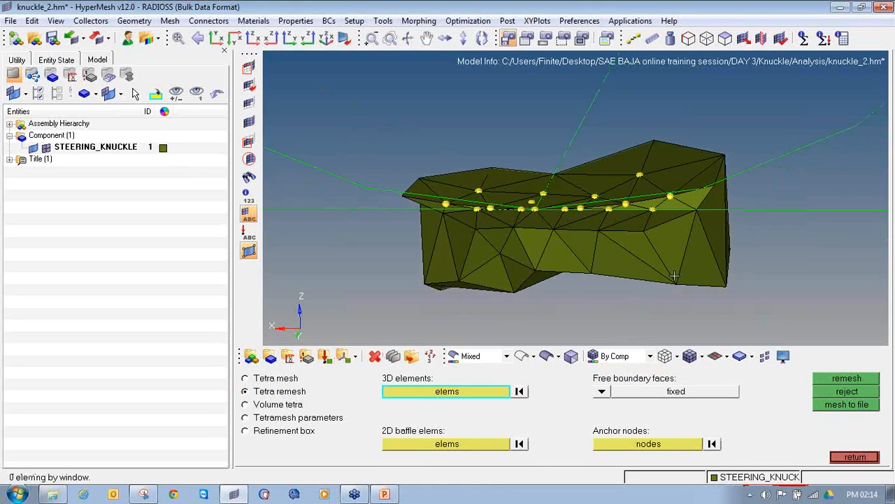
left_click_drag(370, 90, 823, 312, "shift")
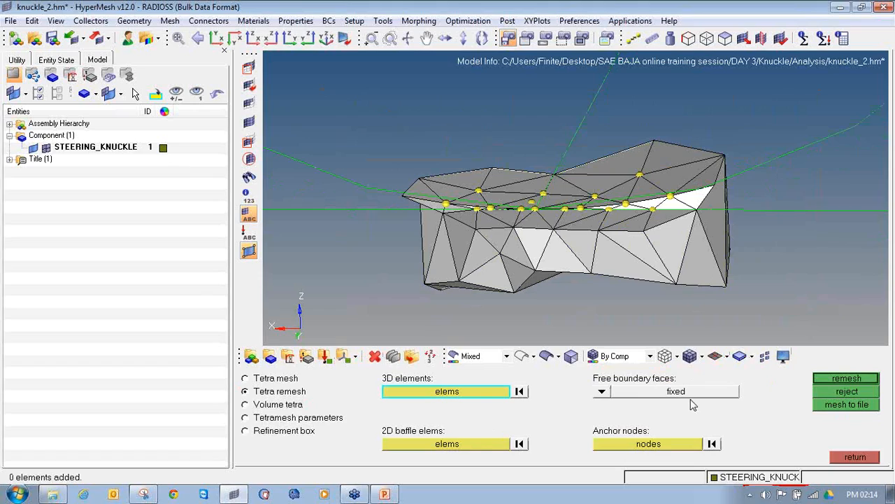
mouse_move(398, 118)
left_mouse_down("shift")
mouse_move(640, 256)
mouse_move(790, 316)
left_mouse_up("shift")
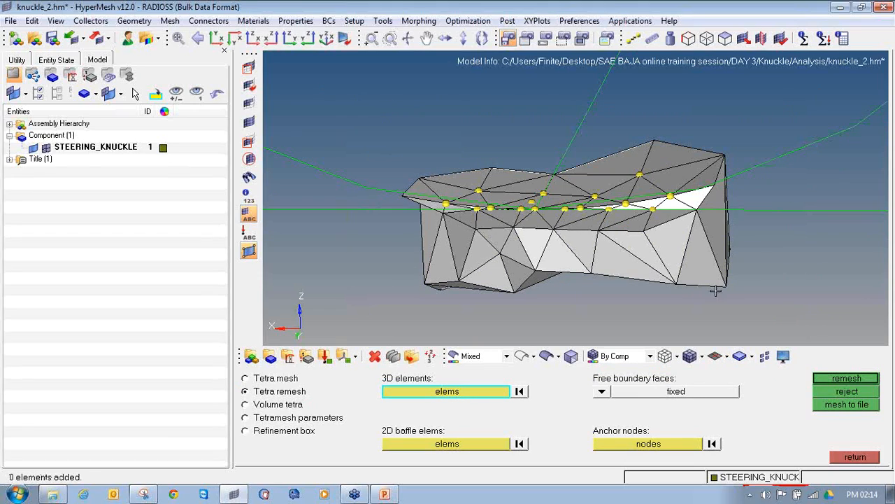
left_click(824, 382)
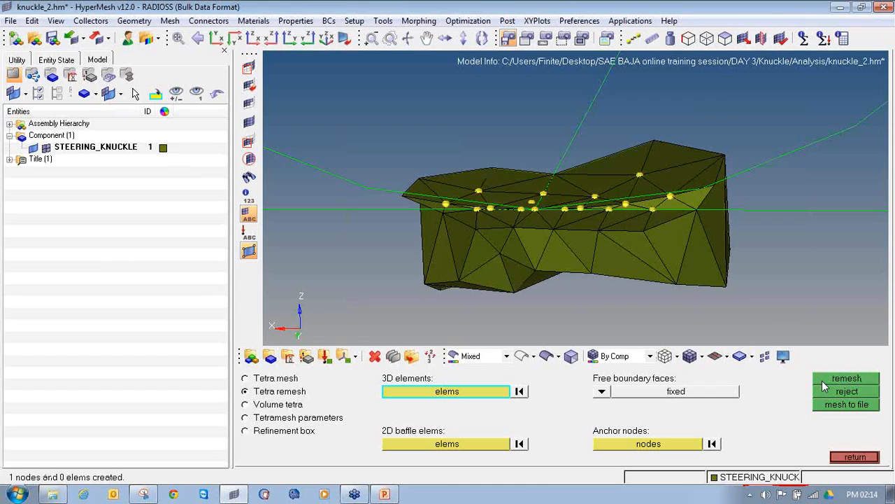
left_click(854, 456)
Inspect the remeshed tetra block around the temporary nodes
left_click_drag(474, 179, 507, 180, "ctrl")
scroll(507, 180, "up", 5)
scroll(524, 235, "down", 3)
left_click_drag(524, 235, 524, 237, "ctrl")
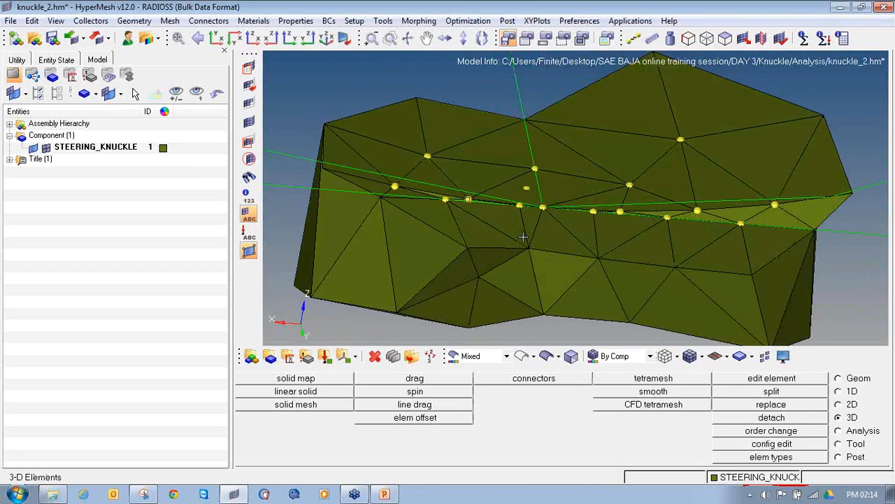
Check the displayed 3D elements for tet collapse below 0.200 and examine where the failed ones lie
key("F10")
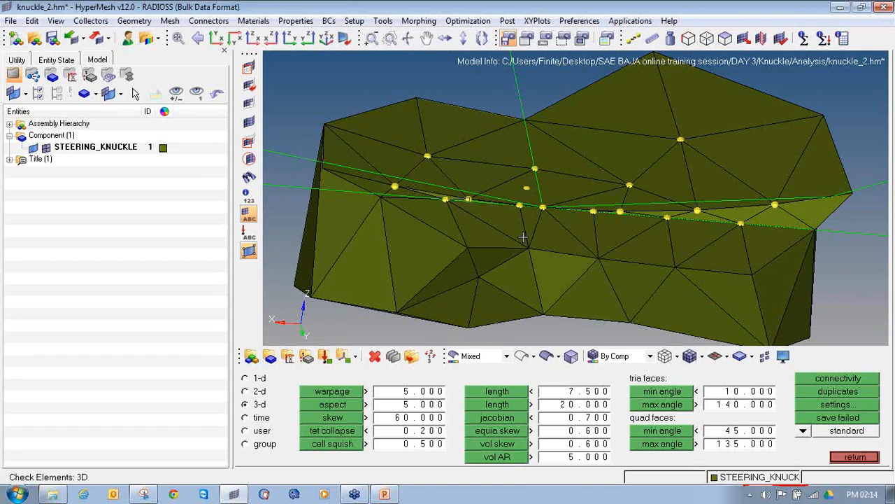
left_click(341, 436)
left_click_drag(494, 235, 491, 230, "ctrl")
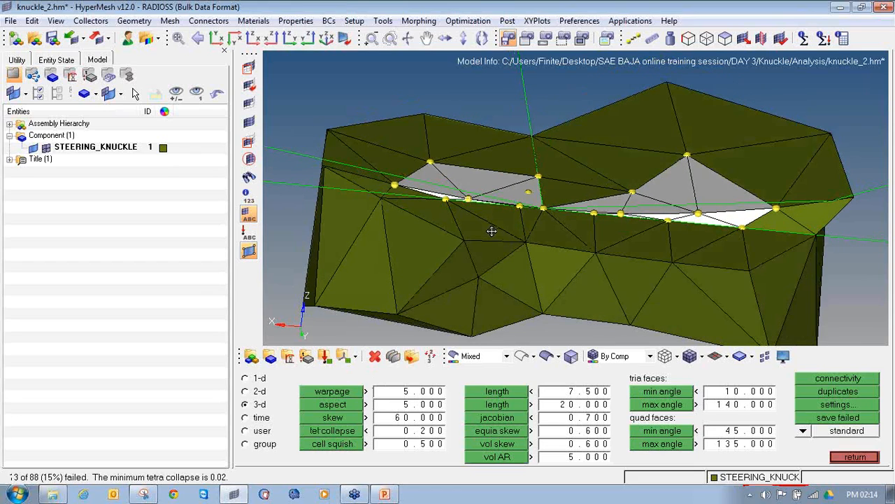
left_click_drag(524, 275, 542, 272, "ctrl")
scroll(513, 216, "up", 5, "ctrl")
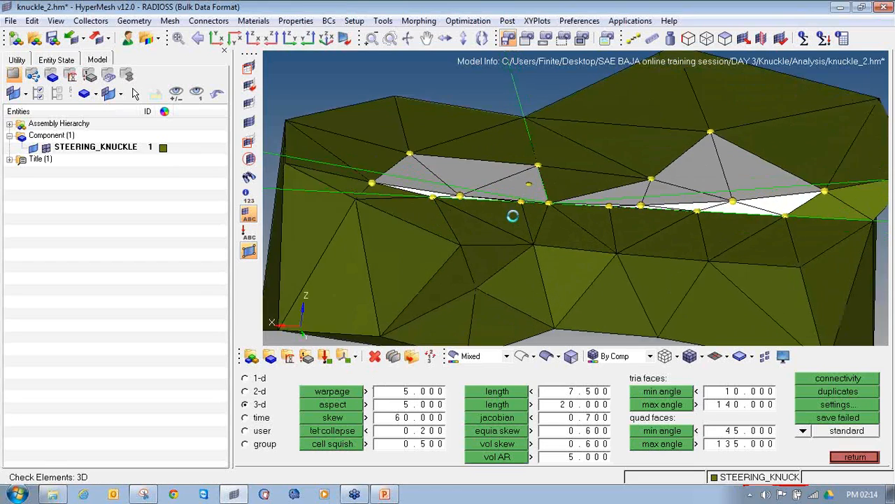
scroll(513, 216, "down", 5, "ctrl")
scroll(513, 216, "down", 8, "ctrl")
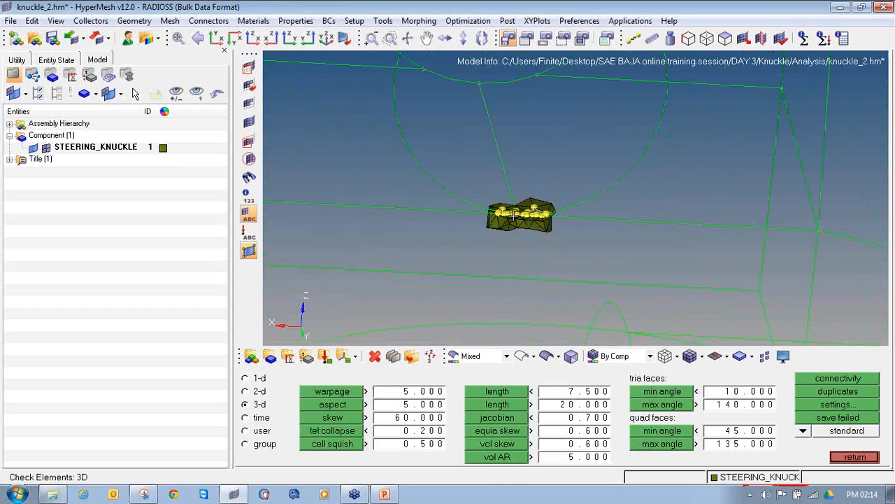
Unmask the whole knuckle mesh, run the 0.200 tet collapse check on it, and save the failed elements
left_click(249, 122)
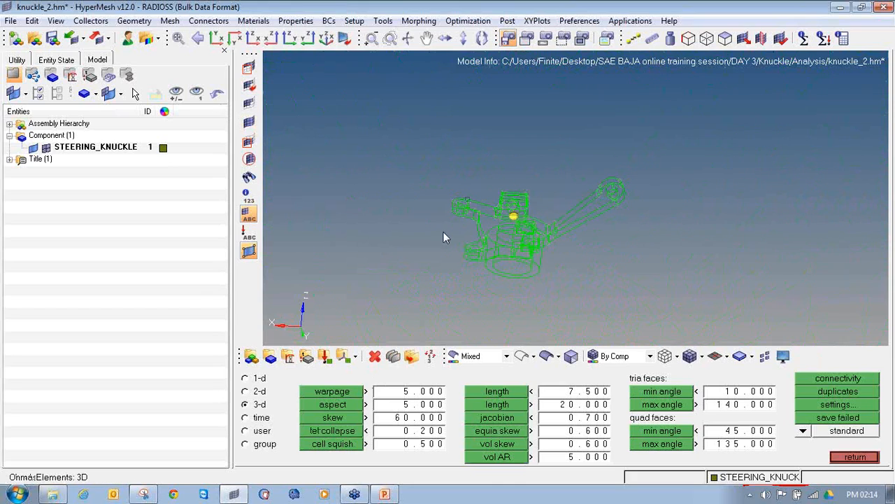
left_click(354, 430)
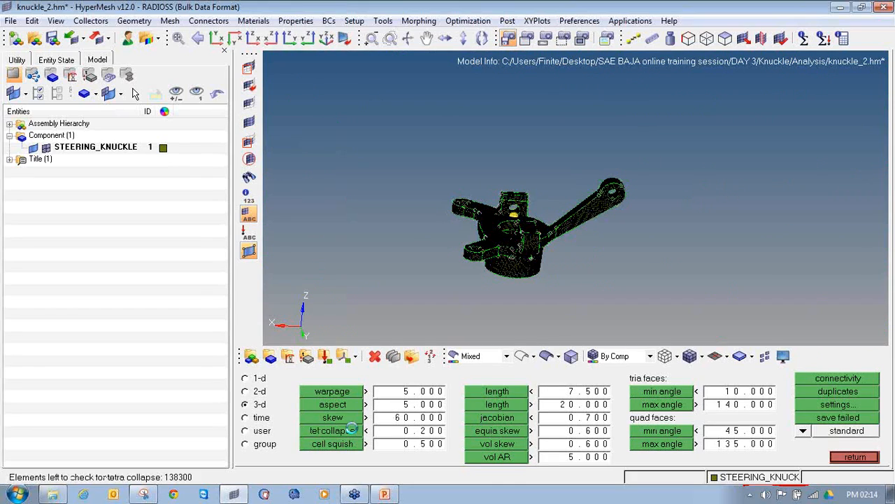
left_click(354, 432)
left_click(842, 418)
Mask all elements except the failed ones by retrieving the saved elements and reversing the selection
key("F5")
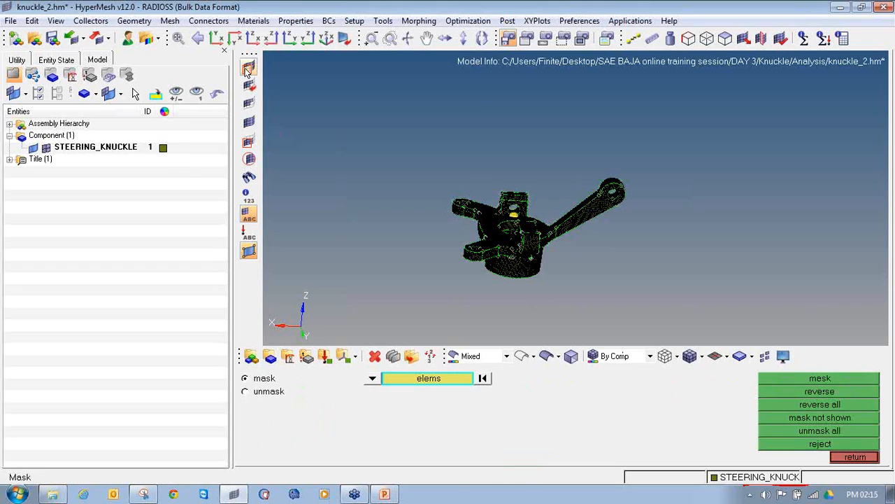
left_click(418, 379)
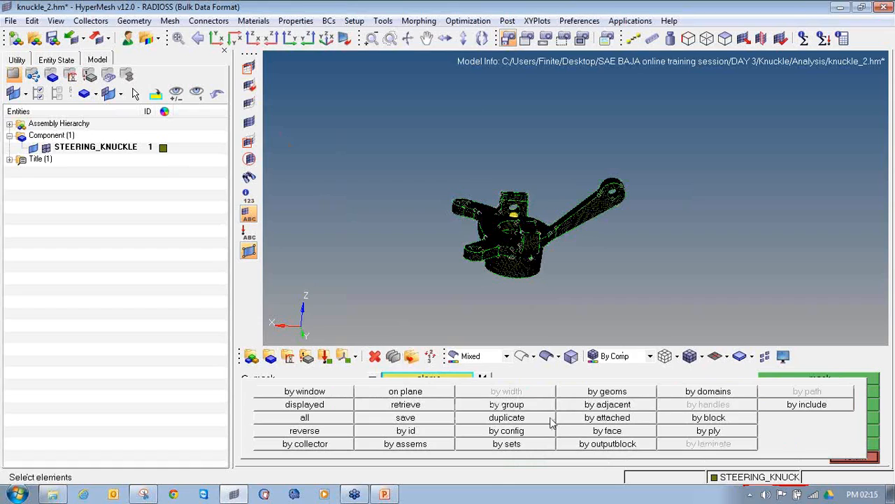
left_click(447, 409)
left_click(348, 431)
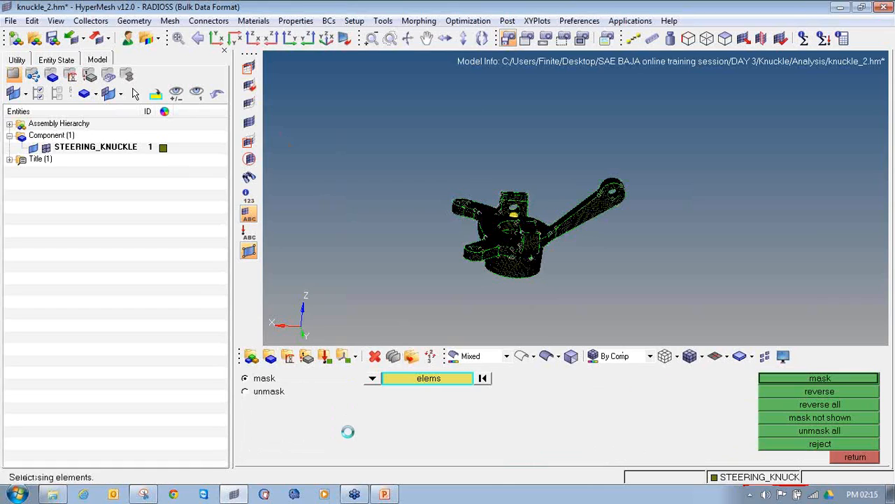
left_click(817, 378)
left_click(855, 456)
Hide the geometry of the STEERING_KNUCKLE component, leaving only its failed elements displayed
left_click(33, 149)
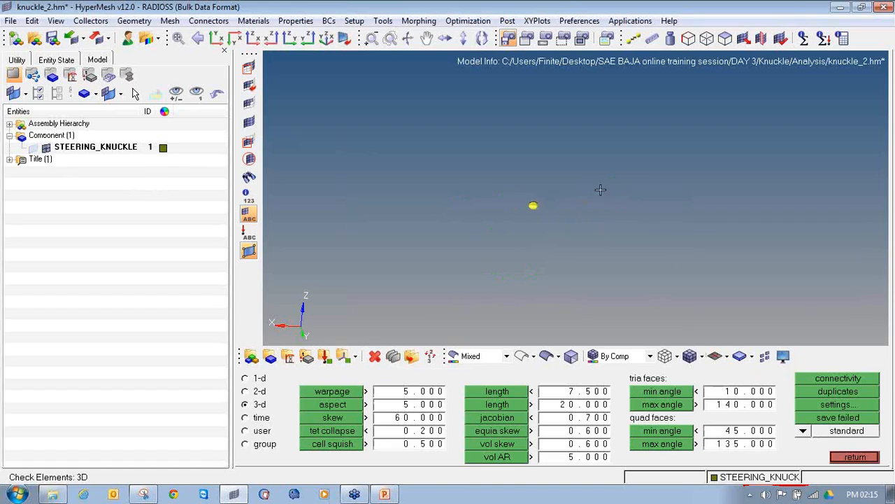
key("f")
left_click_drag(554, 194, 591, 203, "ctrl")
left_click_drag(527, 221, 533, 221, "ctrl")
Clear all old temporary nodes and add new ones on every node of the displayed failed elements
key("shift+F2")
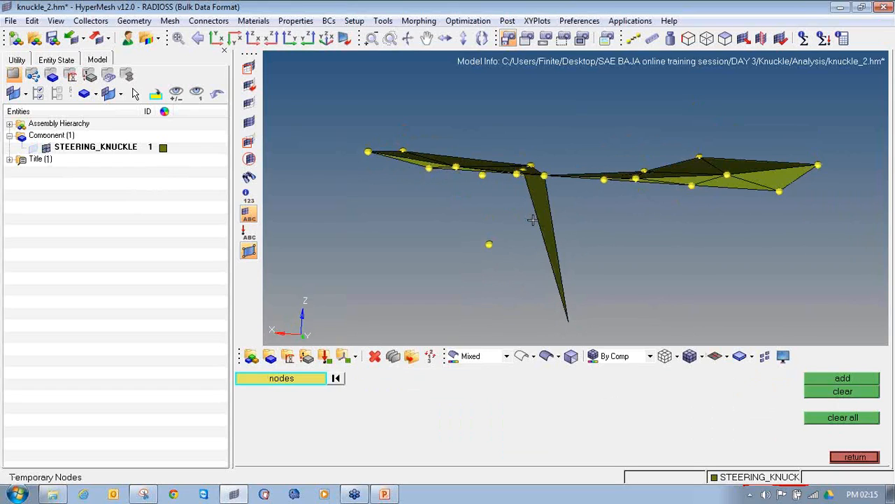
left_click(843, 417)
scroll(676, 246, "down", 3)
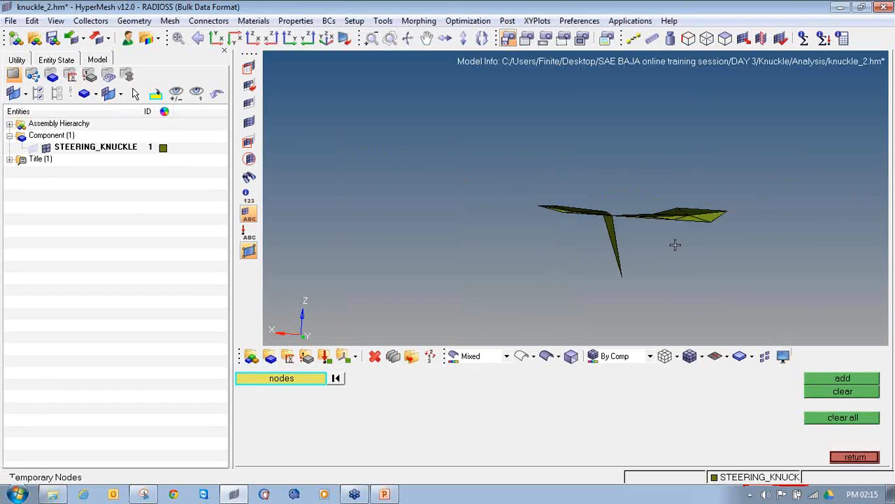
left_click_drag(412, 93, 736, 306, "shift")
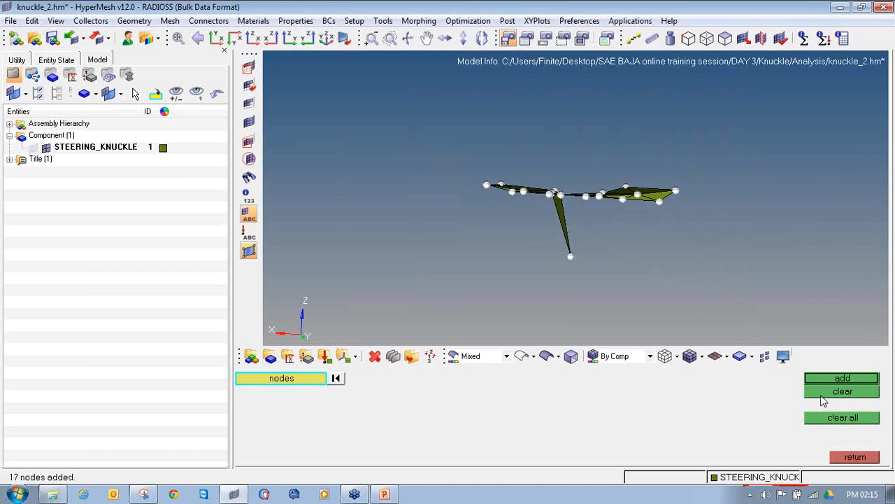
left_click(819, 382)
scroll(578, 248, "up", 3)
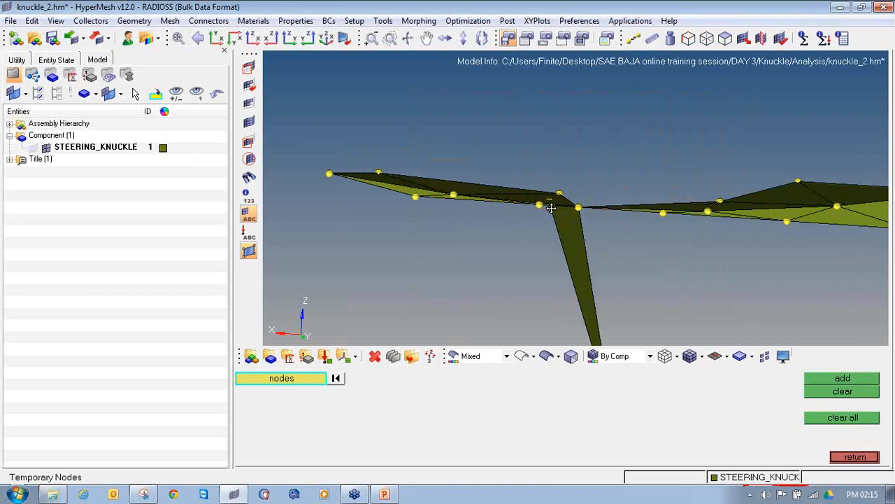
Examine the thin collapsed tetras and the long spike element closely to find nodes worth moving
mouse_move(545, 212)
left_mouse_down("ctrl")
mouse_move(537, 217)
mouse_move(551, 222)
left_mouse_up("ctrl")
scroll(431, 212, "up", 5, "ctrl")
scroll(431, 214, "down", 6, "ctrl")
scroll(477, 222, "up", 10, "ctrl")
right_click_drag(698, 248, 603, 233, "ctrl")
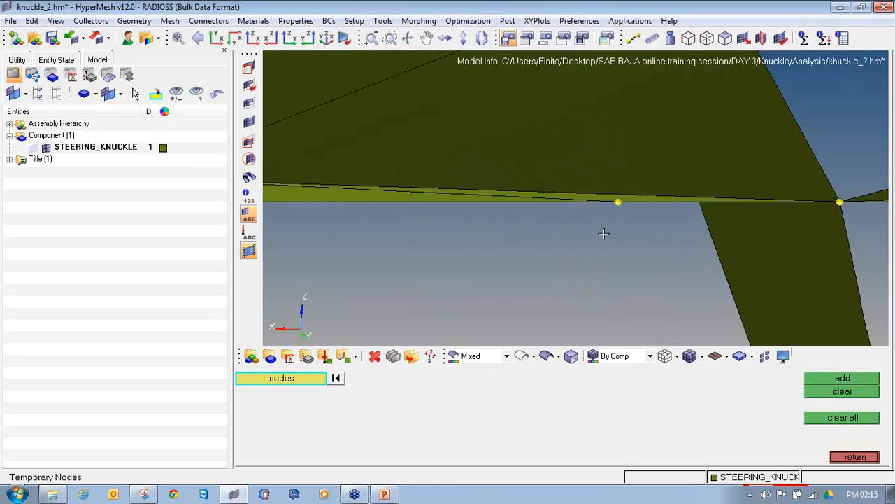
scroll(604, 233, "down", 3, "ctrl")
scroll(638, 186, "down", 6, "ctrl")
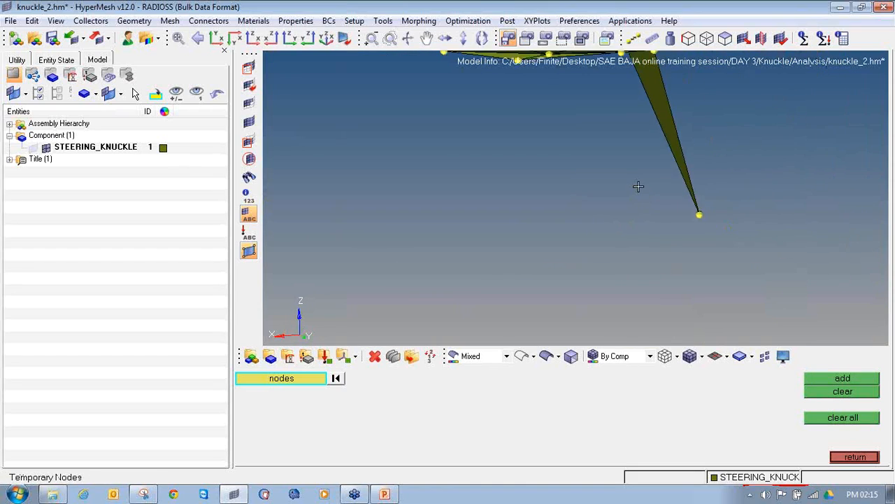
scroll(619, 192, "up", 3, "ctrl")
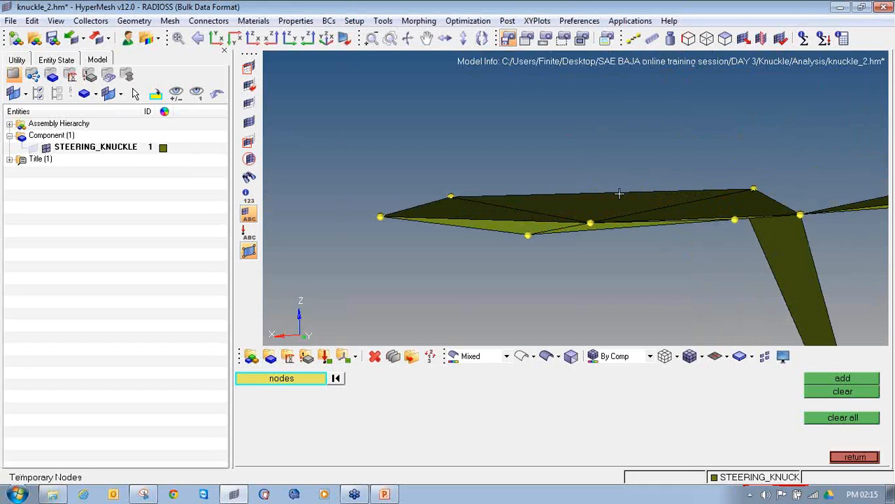
Choose the middle node of each thin strip for translation and define the direction plane with three surrounding nodes as N1, N2 and N3
key("shift+F4")
left_click(590, 223)
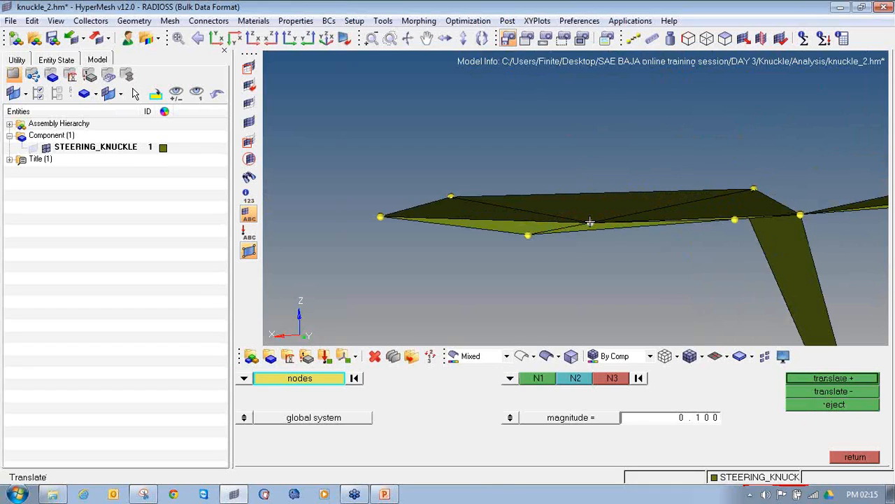
left_click_drag(633, 230, 728, 144, "ctrl")
left_click(686, 158)
scroll(683, 158, "down", 5, "ctrl")
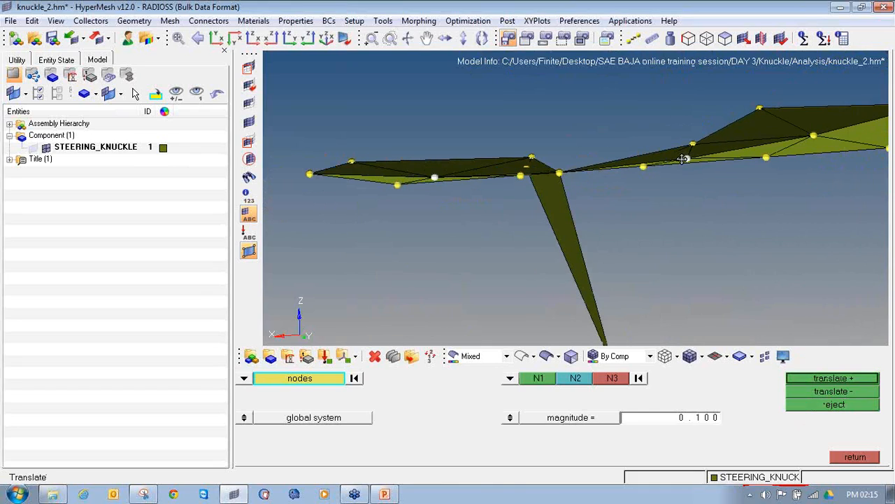
right_click_drag(683, 158, 634, 180, "ctrl")
left_click(536, 381)
right_click_drag(335, 209, 482, 224, "ctrl")
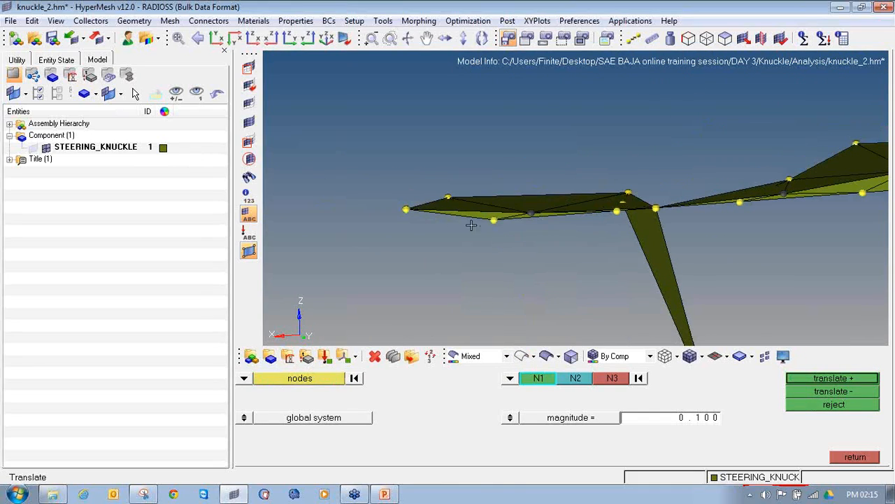
left_click(492, 221)
right_click_drag(731, 236, 626, 239, "ctrl")
left_click(760, 196)
left_click_drag(760, 197, 612, 187, "ctrl")
left_click(540, 189)
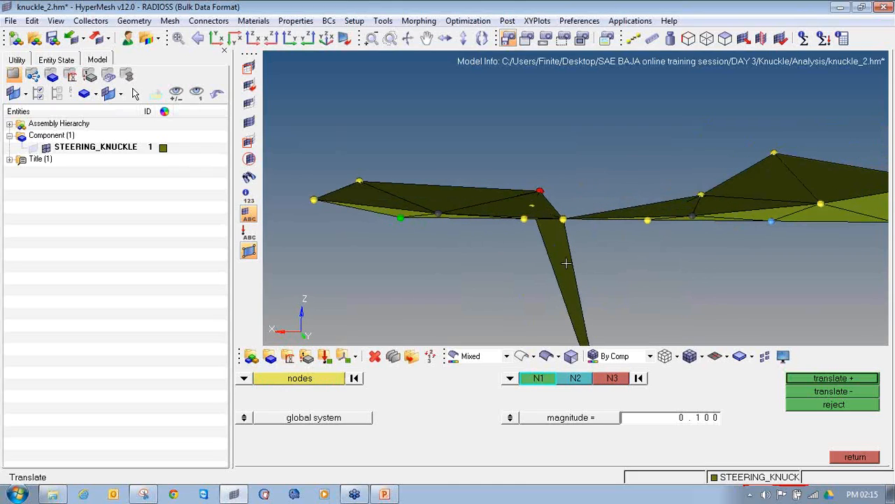
Translate the two middle nodes in the positive direction with magnitude 0.100, backing off one increment after overshooting
left_click(840, 379)
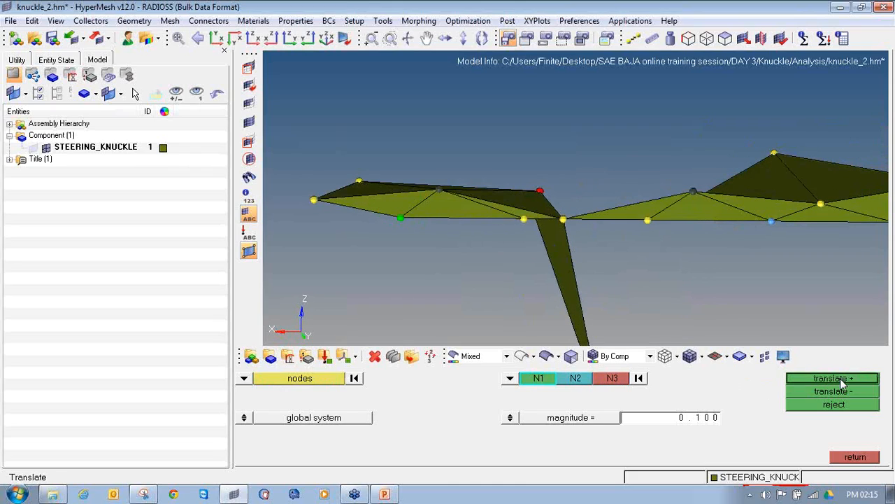
left_click(840, 378)
left_click_drag(603, 257, 610, 278, "ctrl")
left_click(838, 394)
mouse_move(606, 217)
left_mouse_down("ctrl")
mouse_move(583, 216)
mouse_move(598, 184)
mouse_move(637, 179)
mouse_move(627, 185)
left_mouse_up("ctrl")
mouse_move(554, 185)
left_mouse_down("ctrl")
mouse_move(541, 203)
mouse_move(640, 179)
mouse_move(454, 189)
left_mouse_up("ctrl")
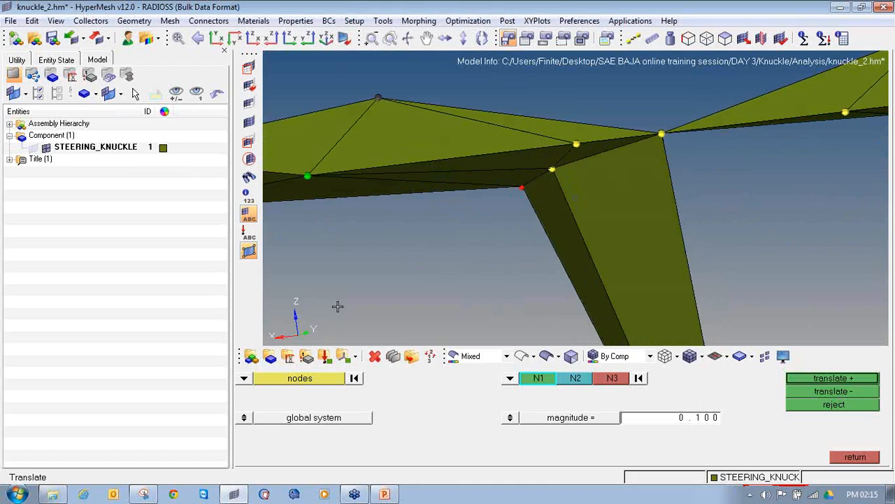
Replace the node selection with the underside node at the spike's root and set its two neighbouring edge nodes as N1 and N2
left_click(356, 379)
left_click(326, 379)
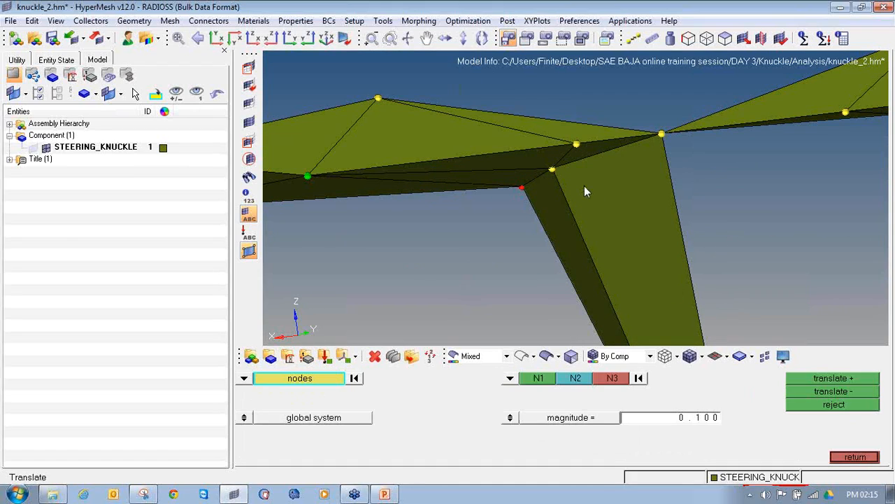
left_click(553, 168)
left_click(544, 378)
mouse_move(599, 240)
left_mouse_down("ctrl")
mouse_move(574, 258)
mouse_move(569, 244)
mouse_move(571, 252)
left_mouse_up("ctrl")
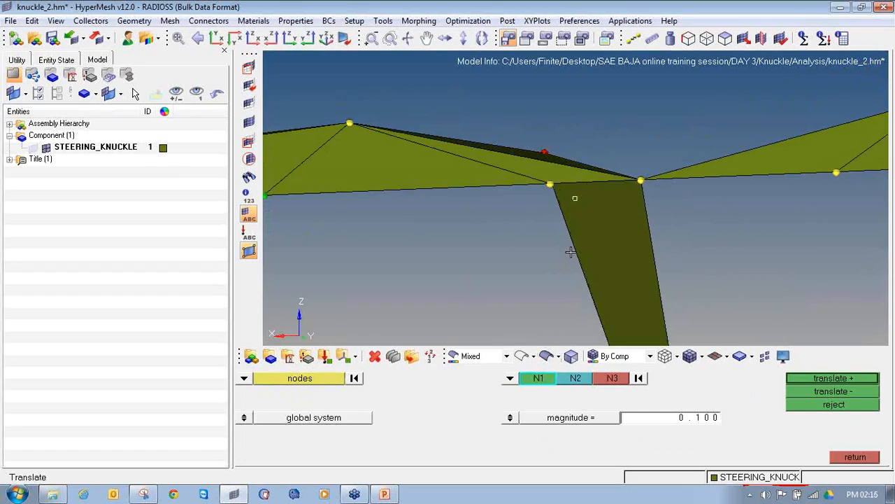
left_click(550, 183)
left_click(641, 180)
left_click_drag(642, 164, 657, 150, "ctrl")
Reverse the trial 0.100 move of the underside node, set the magnitude to 0.010, and translate it in the negative direction
left_click(822, 391)
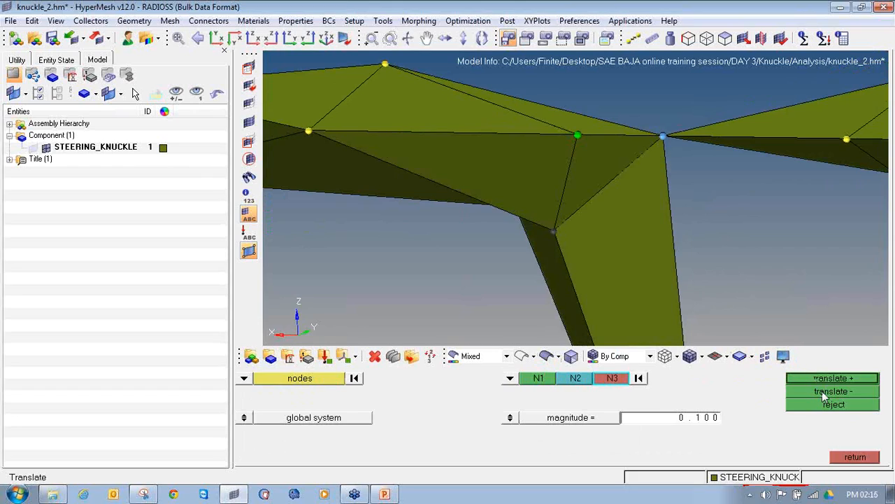
left_click(817, 379)
double_click(678, 417)
key("BackSpace")
type("0.010")
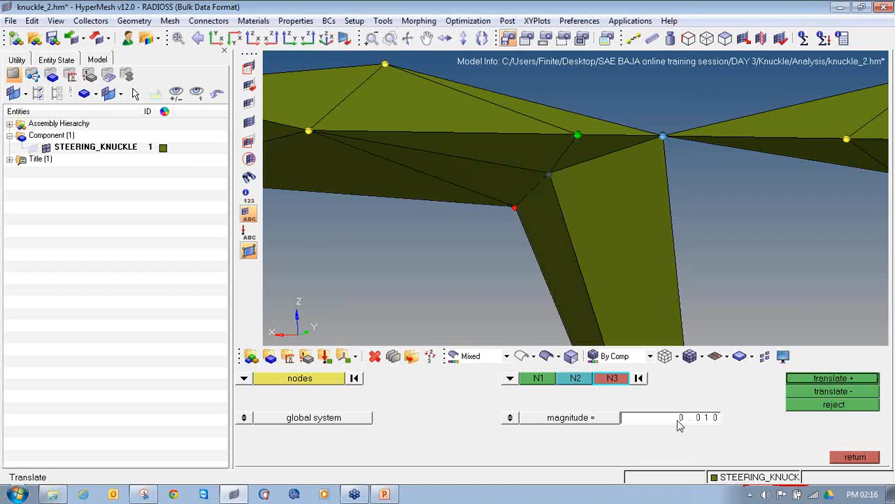
left_click(813, 388)
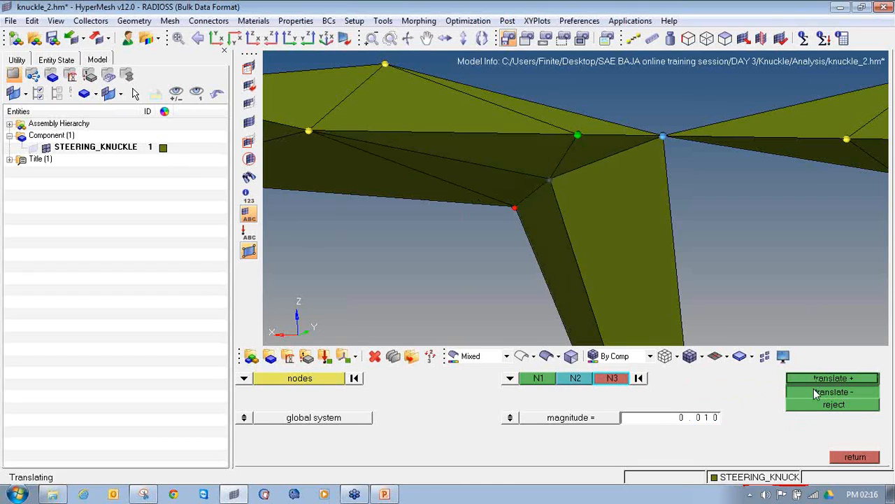
Inspect the 3D quality values of individual tetras around the moved middle node
left_click_drag(633, 241, 622, 88, "ctrl")
scroll(611, 202, "down", 3, "ctrl")
left_click_drag(612, 202, 600, 233, "ctrl")
right_click_drag(600, 234, 530, 201, "ctrl")
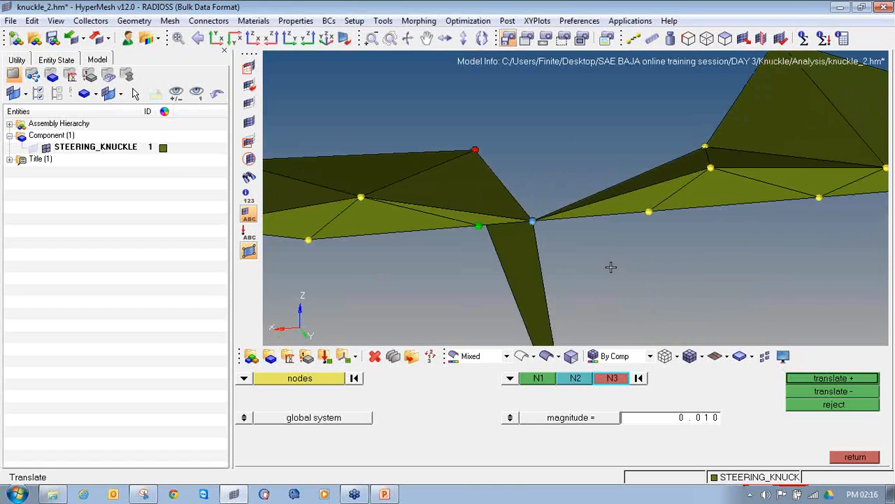
key("F10")
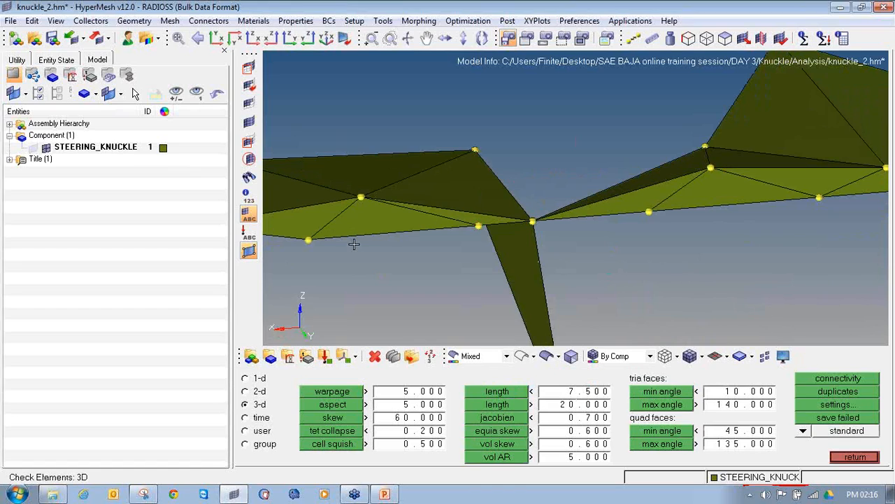
left_click(353, 243, "ctrl")
left_click(504, 219)
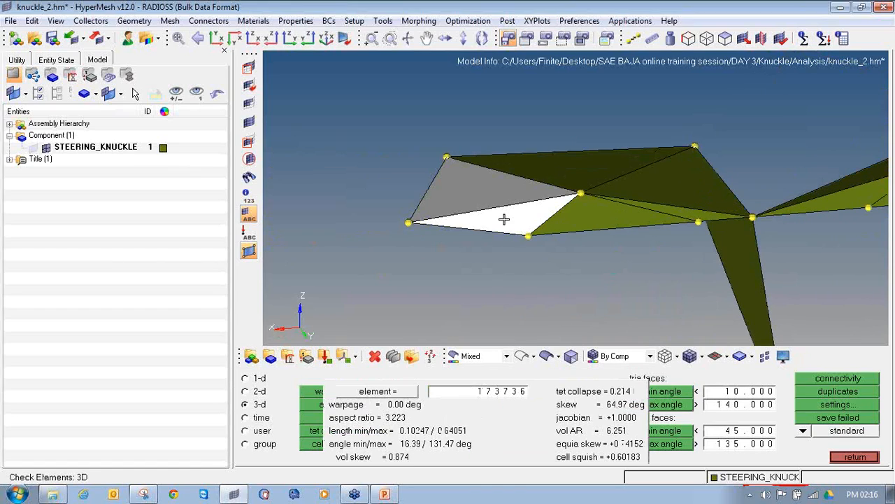
left_click(598, 217)
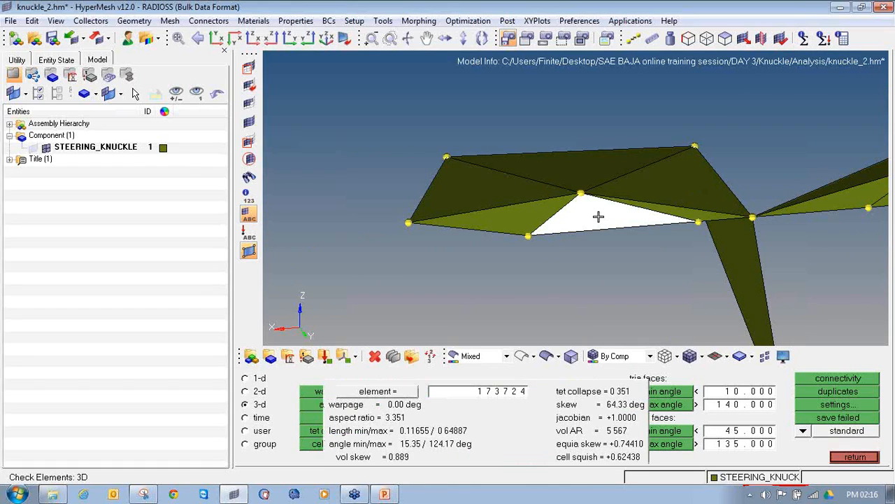
left_click(582, 166)
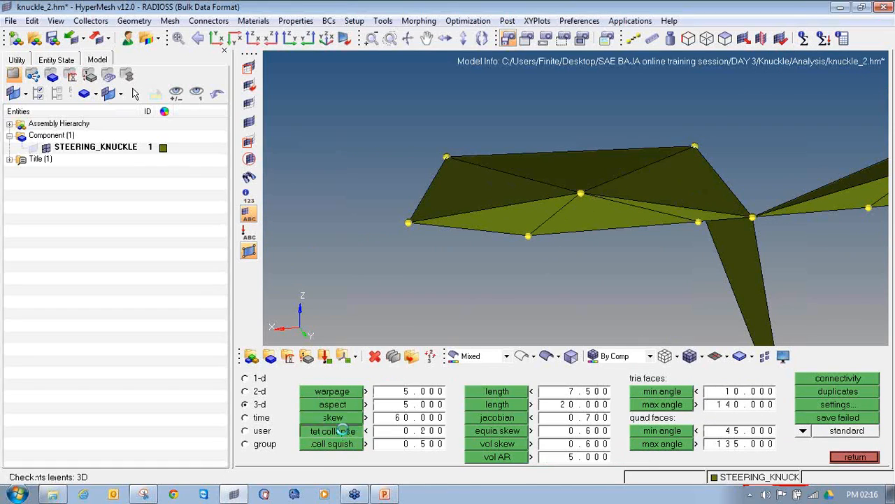
Rerun the tet collapse check at 0.200 on the displayed elements and examine the remaining failed ones
left_click(343, 432)
right_click_drag(608, 248, 395, 240, "ctrl")
scroll(472, 249, "down", 3, "ctrl")
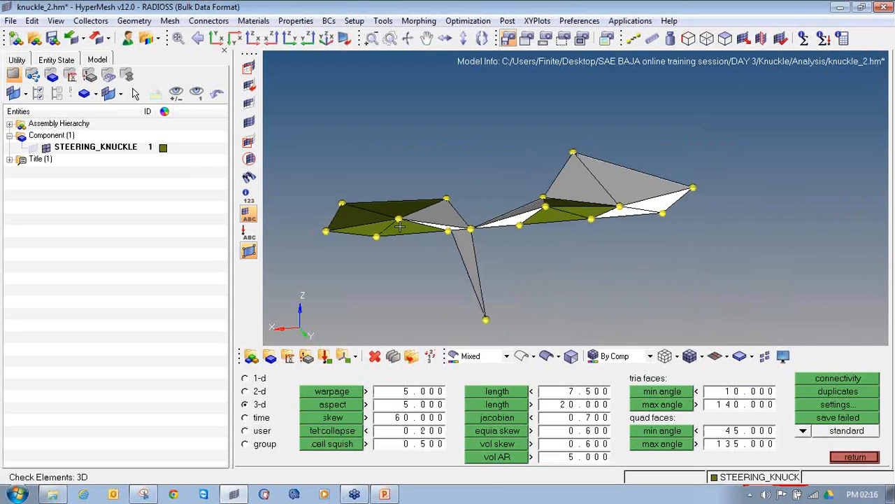
right_click_drag(651, 210, 671, 210, "ctrl")
scroll(620, 201, "up", 3, "ctrl")
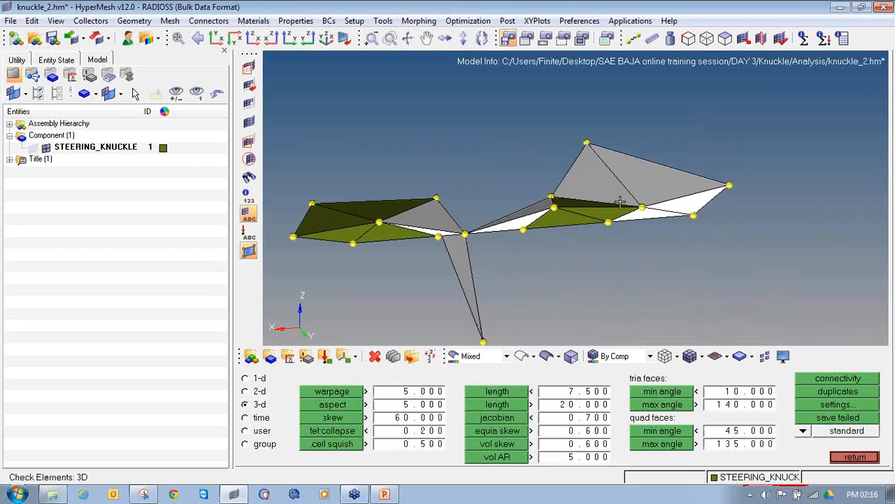
Create a node midway between the outer end node and the next lower edge node of the failed tetra strip
left_click_drag(614, 242, 796, 216, "ctrl")
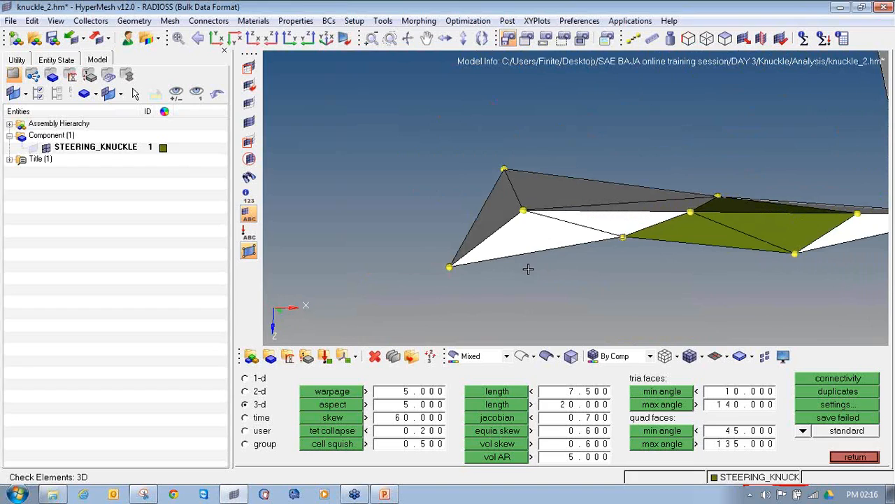
key("F4")
left_click_drag(526, 265, 692, 221, "ctrl")
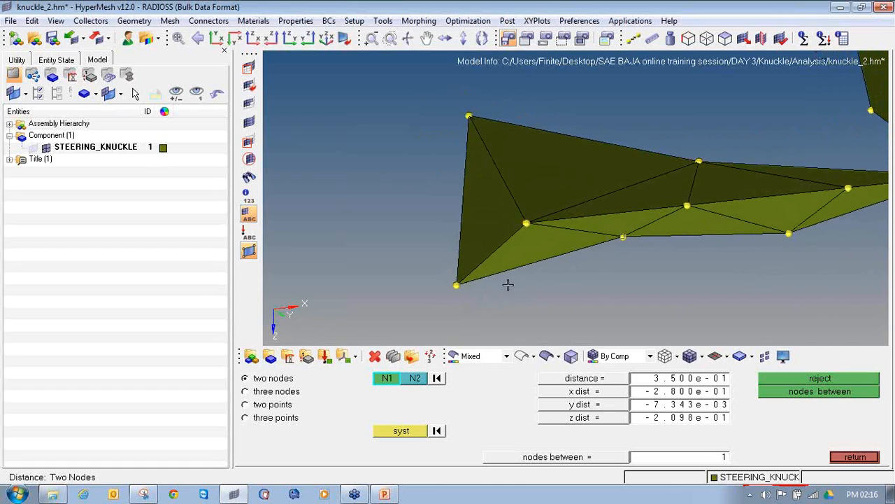
left_click_drag(526, 279, 502, 278, "ctrl")
left_click(454, 273)
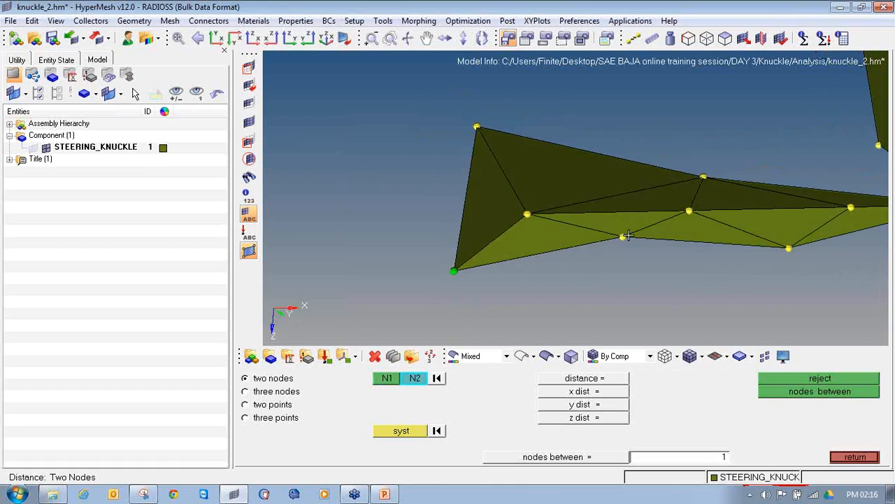
left_click(623, 237)
left_click(793, 392)
Set the distance from the new midpoint node to the inner node of the end tetra to 0.2
left_click(538, 254)
left_click(527, 213)
left_click(666, 380)
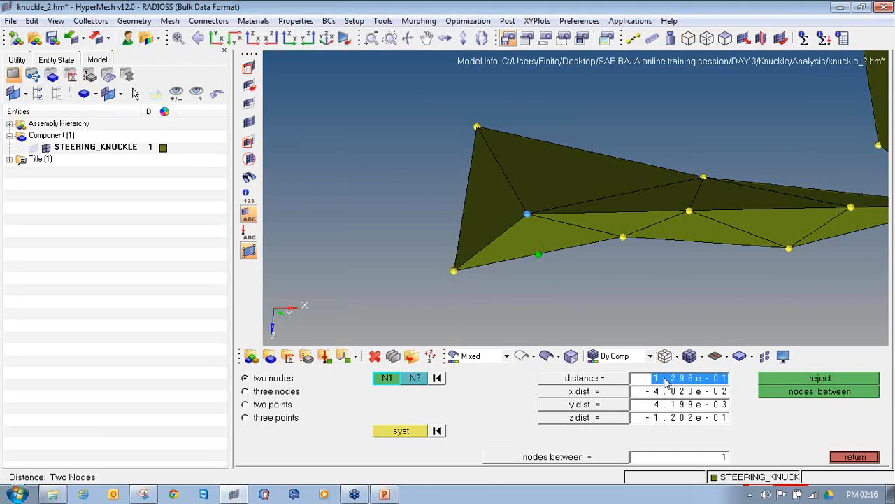
type("2")
key("Return")
Create a second midpoint node between the following two lower edge nodes of the strip
right_click_drag(716, 188, 678, 192, "ctrl")
left_click(584, 240)
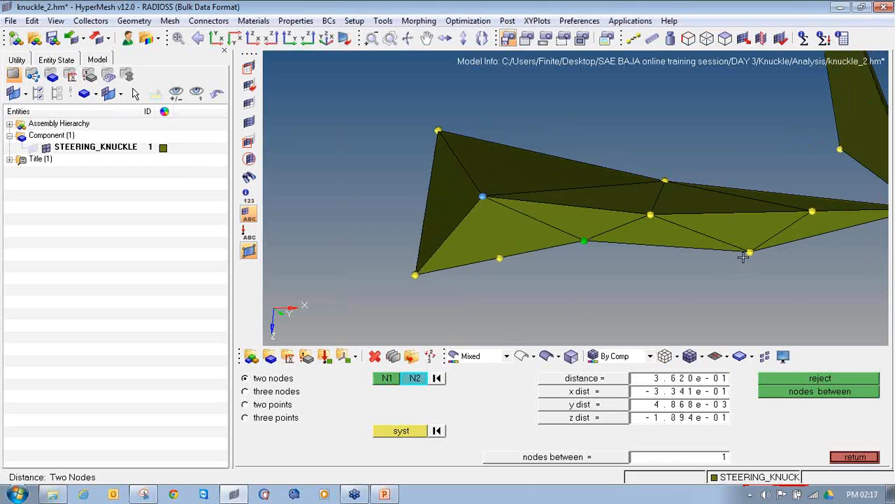
left_click(585, 243)
left_click(582, 244)
left_click(749, 253)
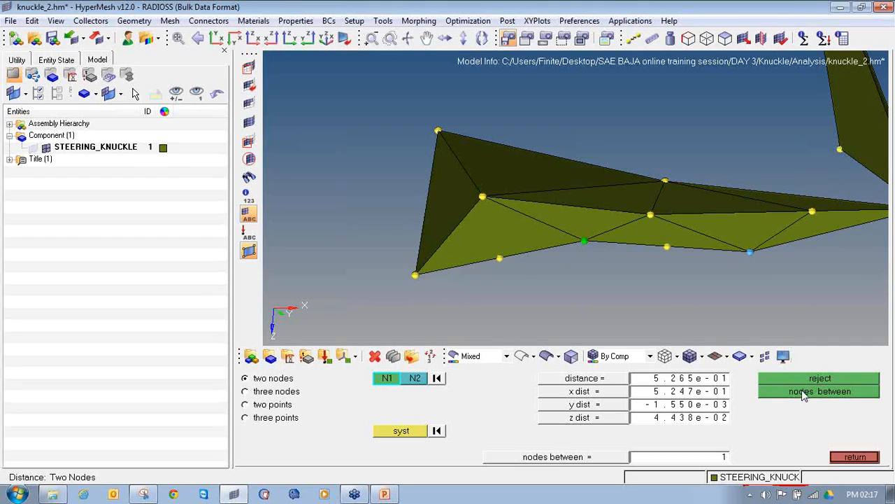
Set the distance from the second midpoint node to the strip's middle node above it to 0.2
left_click(667, 247)
left_click(651, 215)
left_click(693, 383)
type("0.2")
key("Return")
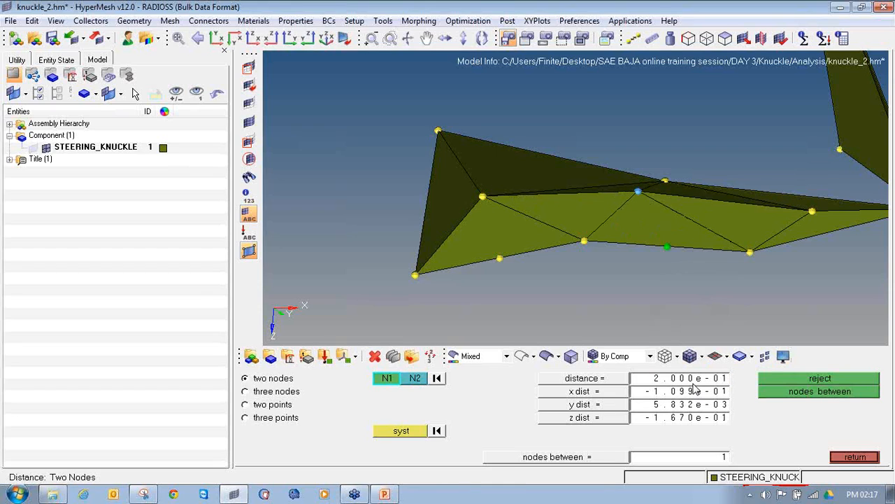
Rerun the tet collapse check at 0.200 on the displayed elements
left_click_drag(629, 216, 629, 233, "ctrl")
scroll(629, 233, "down", 3, "ctrl")
right_click_drag(741, 264, 506, 266, "ctrl")
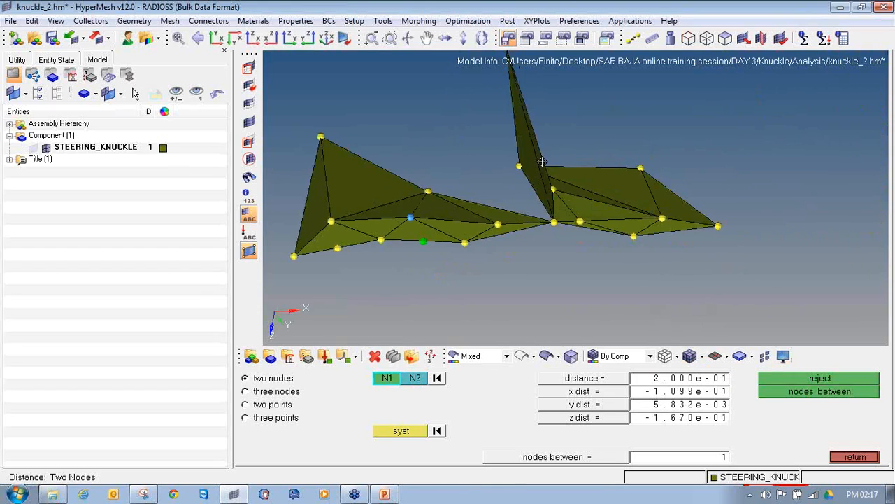
mouse_move(564, 202)
left_mouse_down("ctrl")
mouse_move(499, 194)
mouse_move(524, 205)
mouse_move(595, 202)
mouse_move(553, 205)
left_mouse_up("ctrl")
key("F10")
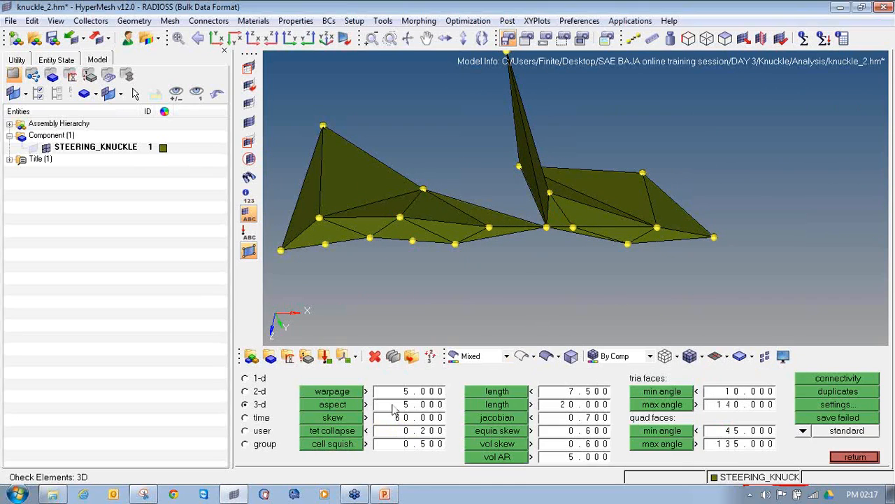
left_click(352, 434)
Set the distance between the end tetra's edge node and its protruding tip node to 1
left_click_drag(447, 300, 403, 190, "ctrl")
key("F4")
left_click(598, 202)
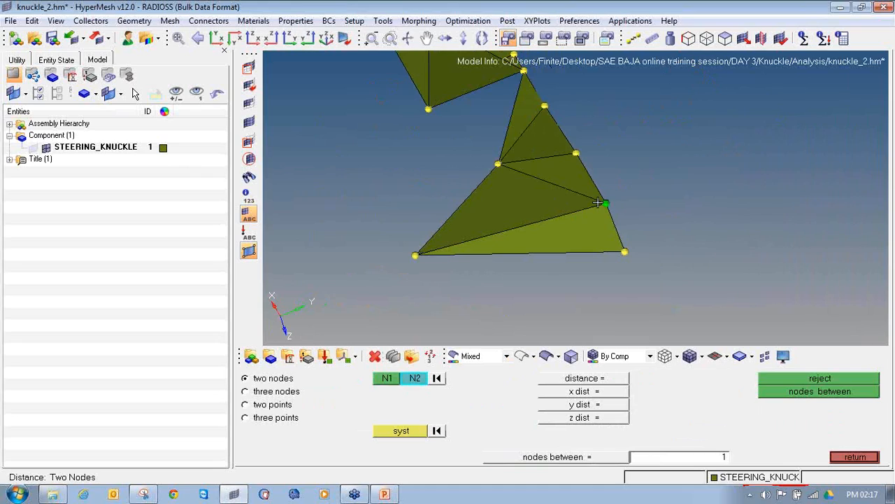
left_click(416, 255)
left_click(682, 381)
type("1")
key("Return")
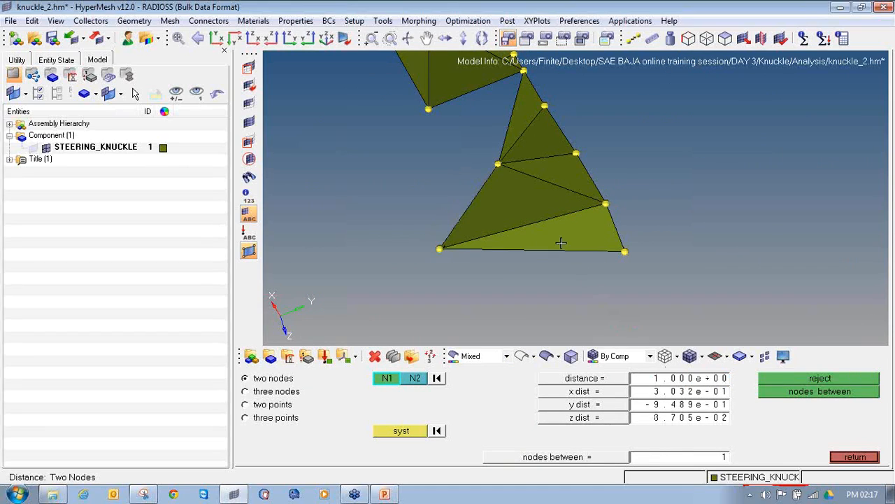
Repeat the 0.200 tet collapse check and inspect the 3D quality values of a highlighted tetra near the shortened tip
key("F10")
left_click(354, 428)
left_click_drag(655, 245, 524, 217, "ctrl")
left_click(479, 166)
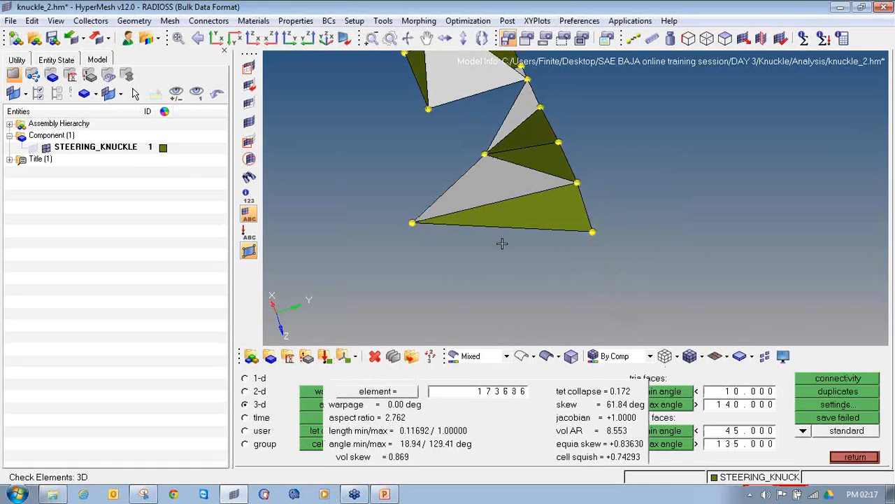
left_click_drag(592, 252, 474, 248, "ctrl")
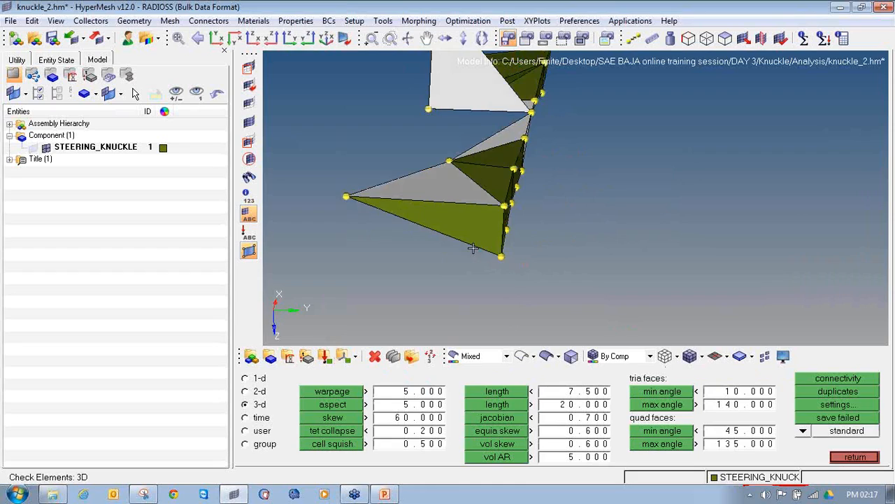
scroll(620, 249, "down", 3, "ctrl")
Unmask the whole knuckle mesh and clear all temporary nodes
left_click(249, 122)
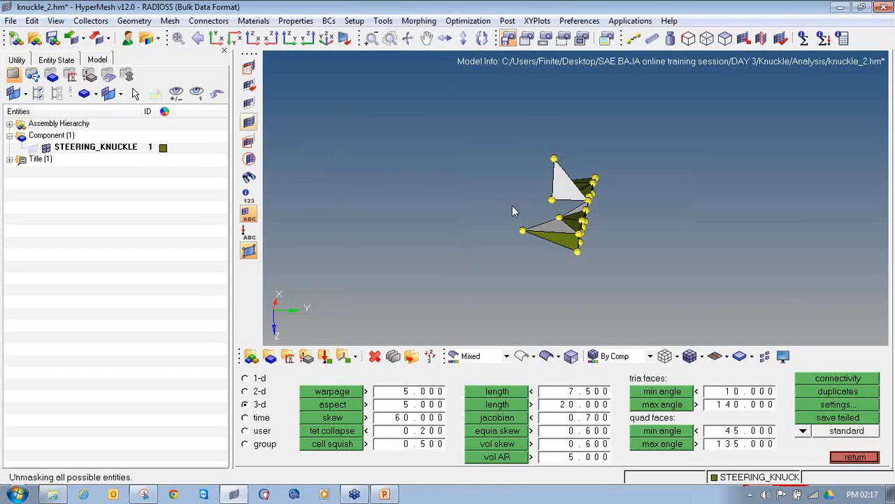
scroll(563, 231, "down", 10, "ctrl")
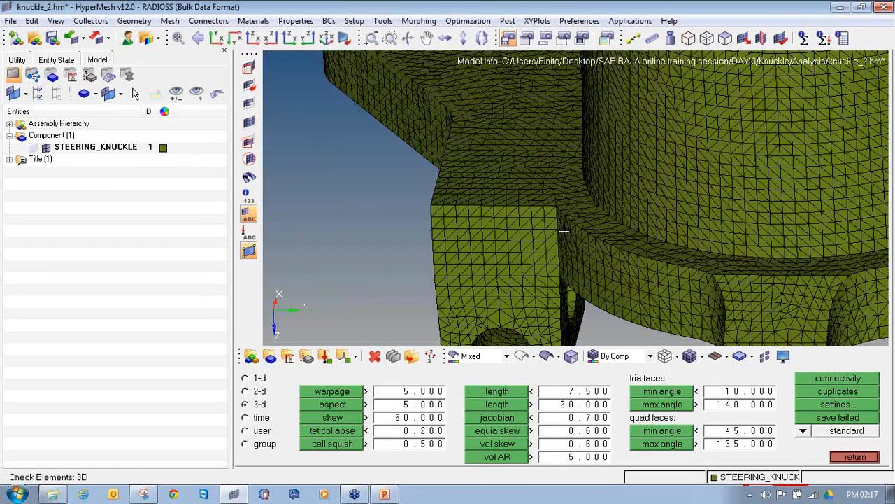
key("shift+F2")
left_click(845, 421)
left_click(837, 454)
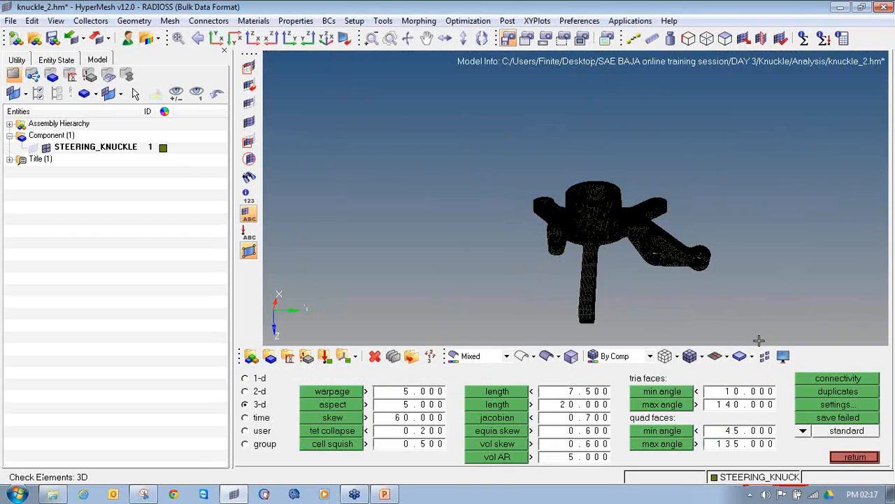
Run the tet collapse check at 0.200 on the full mesh and save the failed elements
left_click(359, 432)
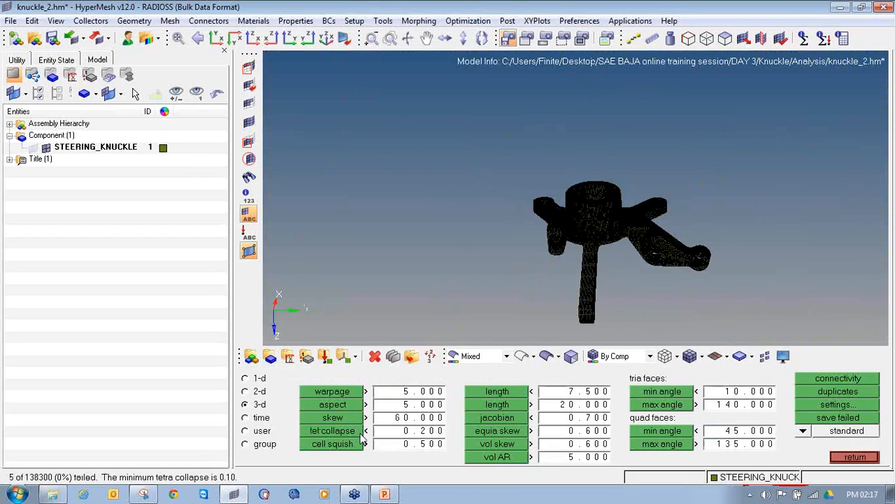
left_click(311, 433)
left_click(838, 417)
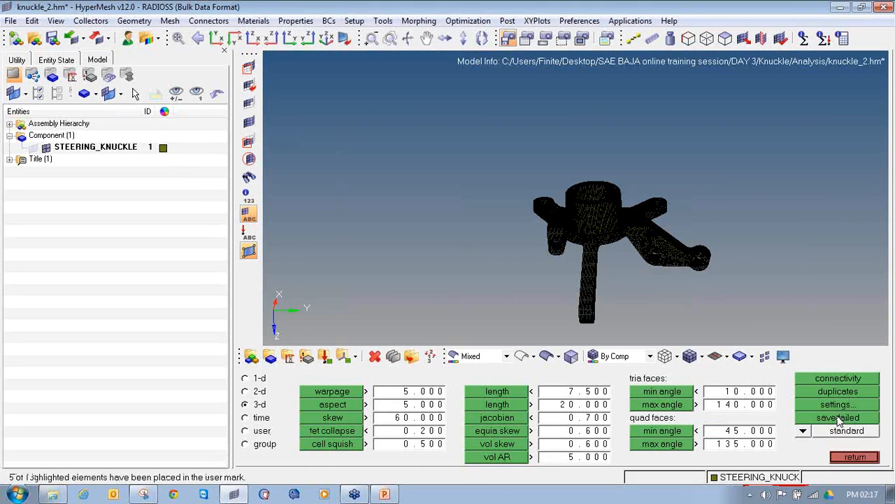
Retrieve the saved failed elements, reverse the selection and mask all other elements
left_click(249, 84)
left_click(423, 378)
left_click(428, 405)
left_click(428, 381)
left_click(329, 432)
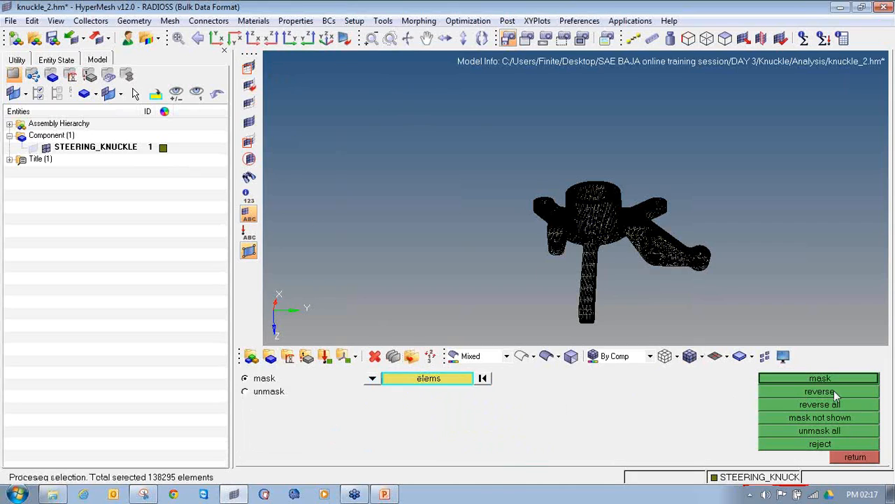
left_click(833, 378)
Add temporary nodes at all nodes of the displayed failed tetras
key("shift+F2")
left_click_drag(324, 88, 727, 308, "shift")
left_click(847, 455)
Set the distance from the flat tetra's outer tip node to its lower node near the spike root to 0.3
left_click_drag(538, 212, 496, 204, "ctrl")
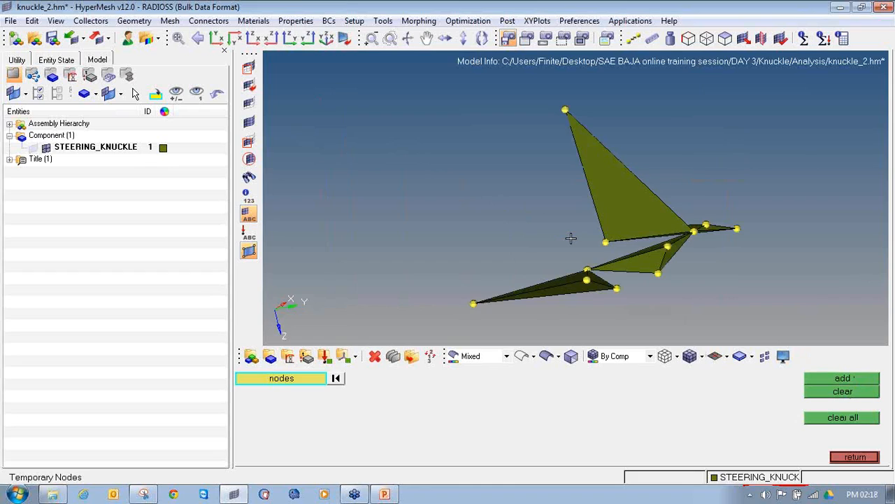
left_click_drag(660, 254, 647, 238, "ctrl")
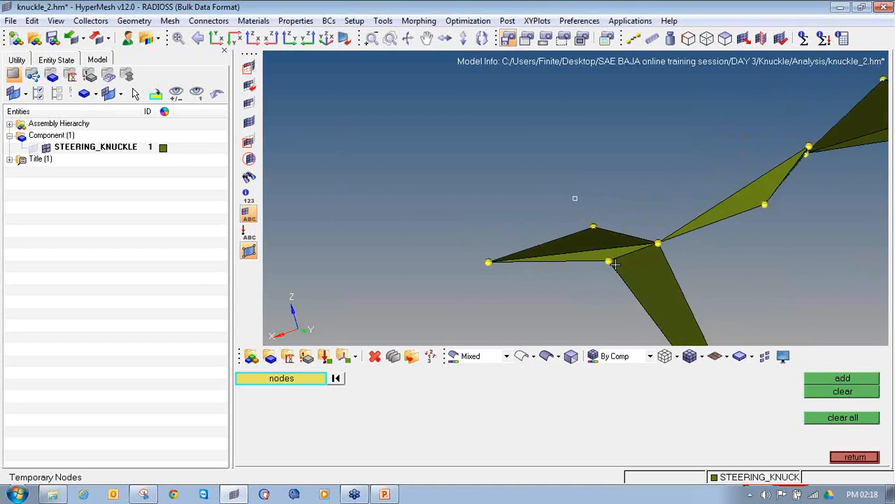
scroll(615, 266, "up", 3, "ctrl")
right_click_drag(540, 217, 519, 227, "ctrl")
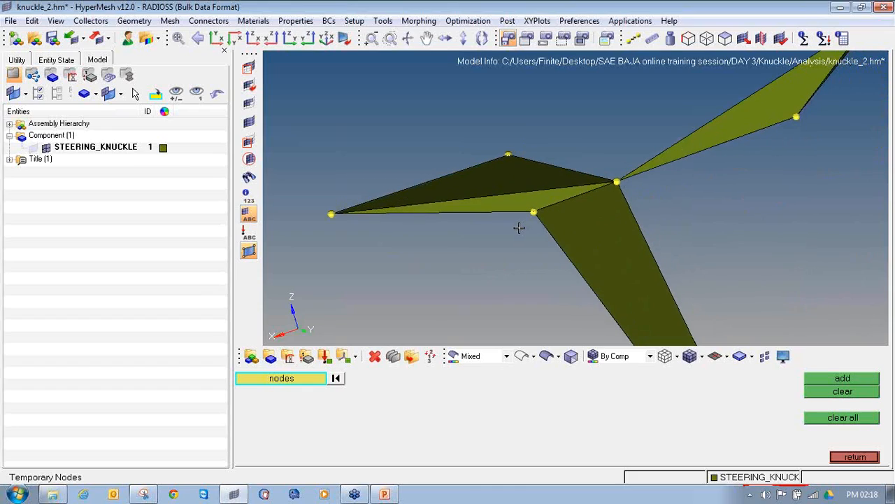
key("F4")
left_click(332, 213)
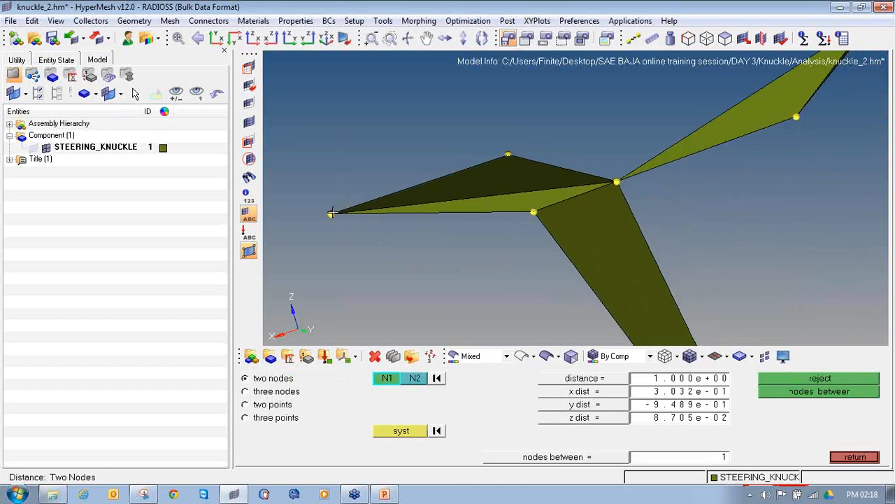
left_click(532, 213)
left_click(679, 381)
type("0")
type(".2")
key("Return")
left_click(719, 383)
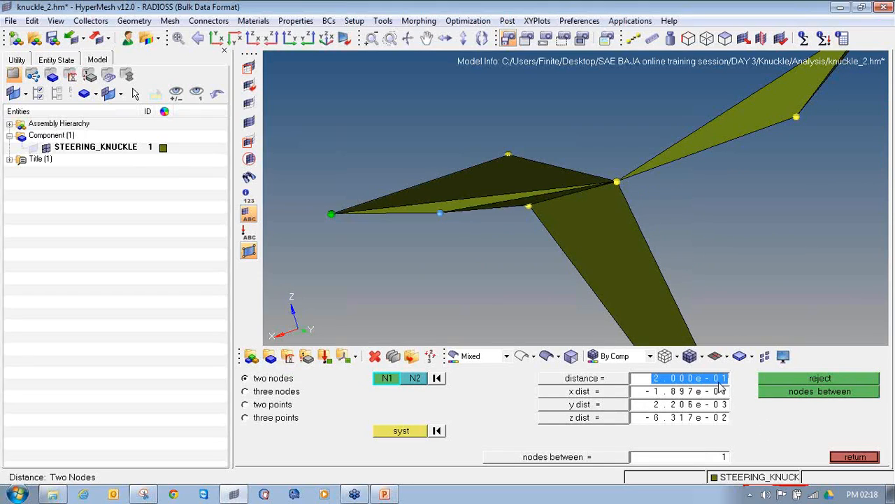
type("0.3")
key("Return")
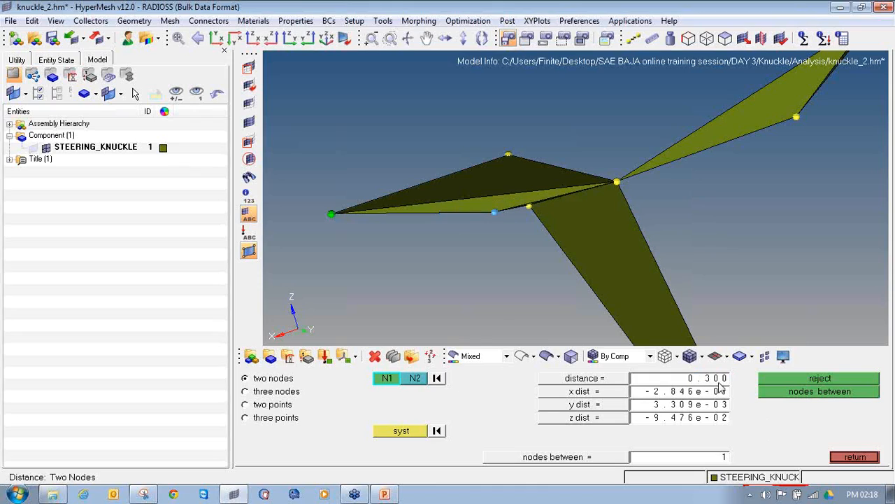
Create a midpoint node along the flat tetra's long edge and set its distance to the moved lower node to 0.1
left_click(334, 212)
left_click(807, 391)
left_click(474, 198)
left_click(494, 212)
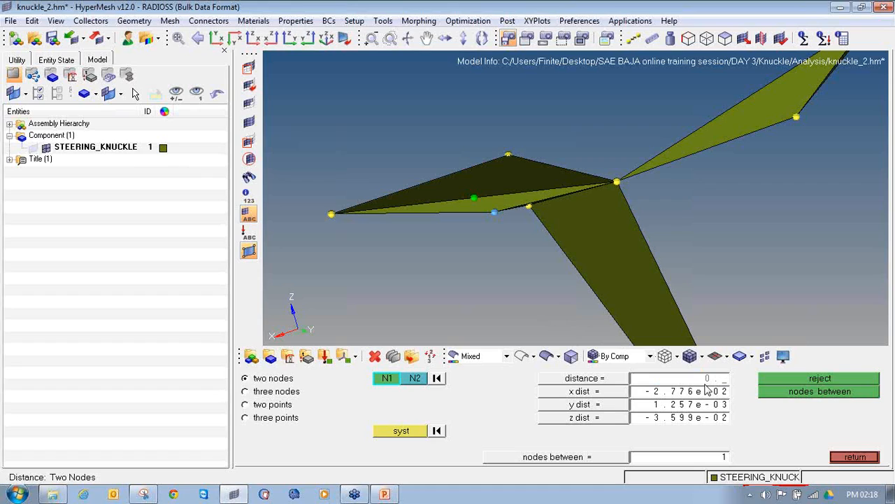
key("Return")
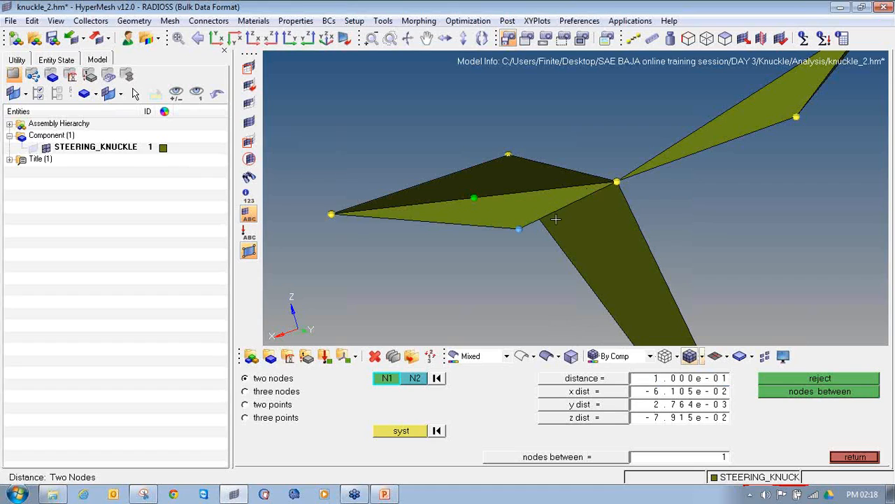
Inspect the 3D quality values of the reshaped flat tetra
right_click_drag(547, 254, 538, 262, "ctrl")
key("F10")
left_click(488, 210)
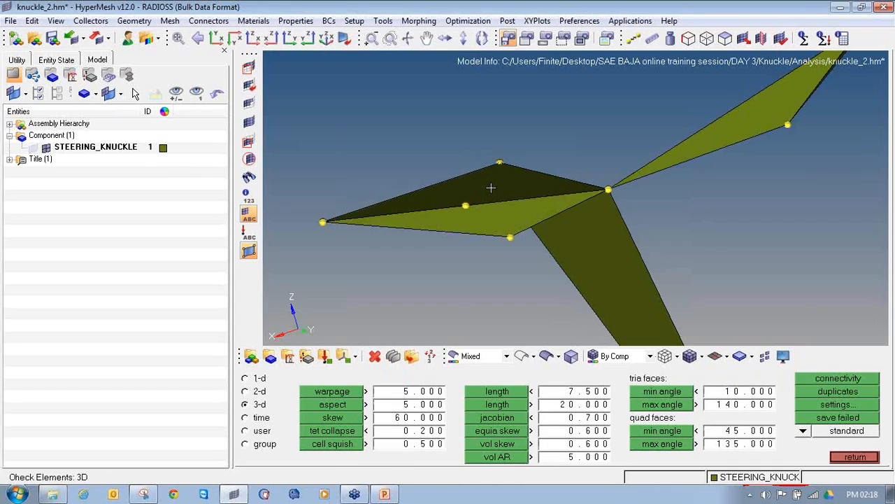
left_click(490, 187)
left_click(497, 219)
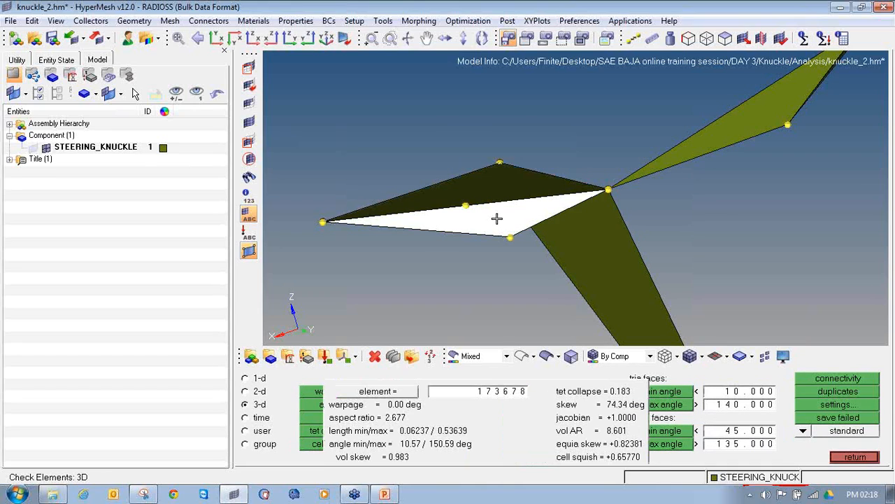
Inspect the 3D quality values of the neighbouring tetras around the spike's root
left_click_drag(499, 214, 593, 158, "ctrl")
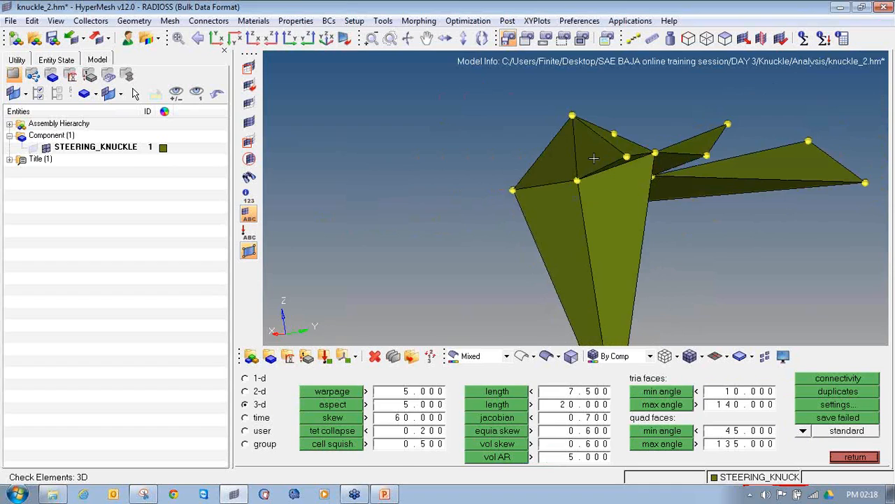
left_click(594, 158)
left_click_drag(606, 216, 526, 214, "ctrl")
left_click(623, 248, "ctrl")
left_click_drag(644, 259, 625, 192, "ctrl")
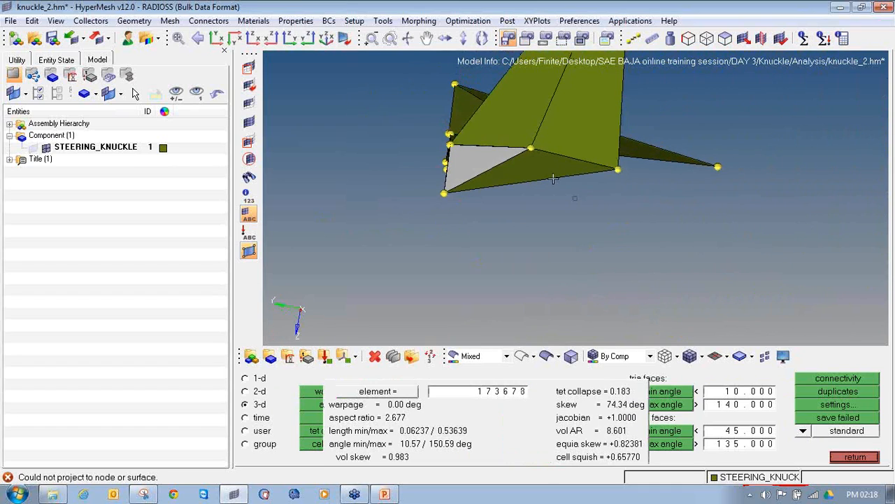
left_click(553, 179)
left_click(537, 185)
left_click_drag(537, 185, 595, 214, "ctrl")
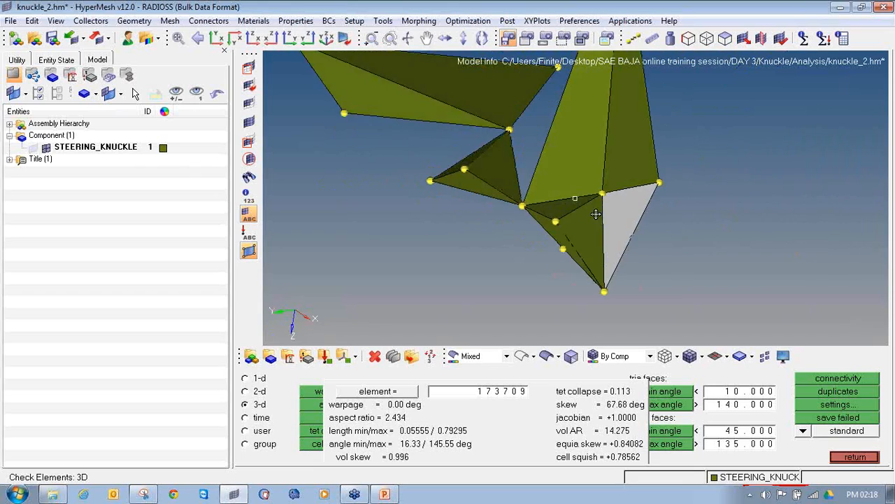
Set the distance from the spike's tip node to its shared root node to 0.8, and refine it to 0.85
right_click_drag(595, 216, 550, 323, "ctrl")
scroll(551, 259, "down", 5, "ctrl")
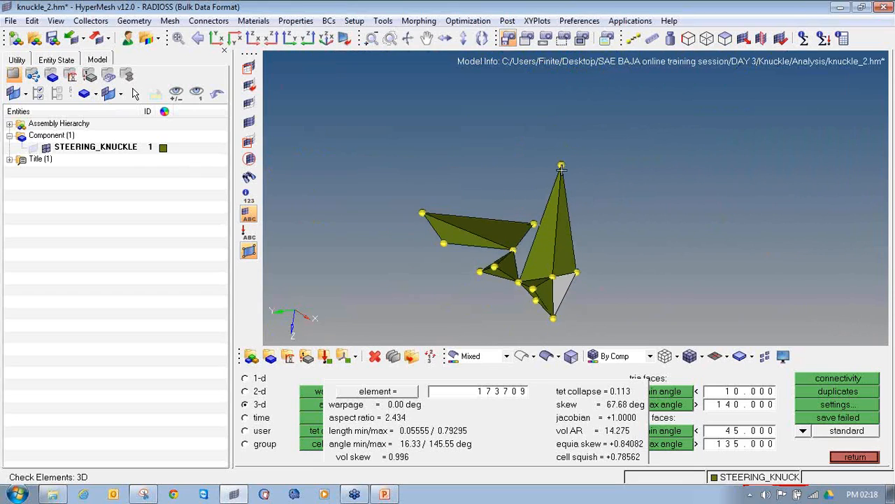
key("F4")
left_click(561, 167)
left_click(553, 278)
scroll(558, 305, "up", 3, "ctrl")
left_click(667, 381)
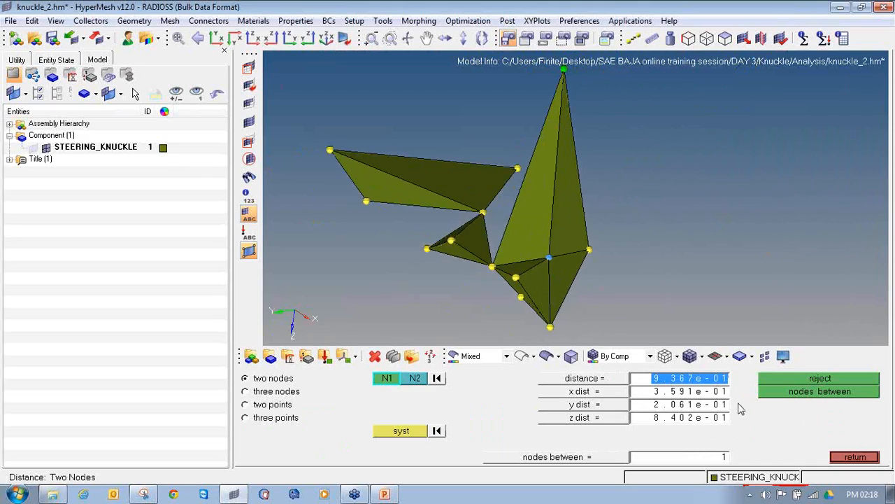
type("0.8")
key("Return")
left_click(714, 381)
type("0.8")
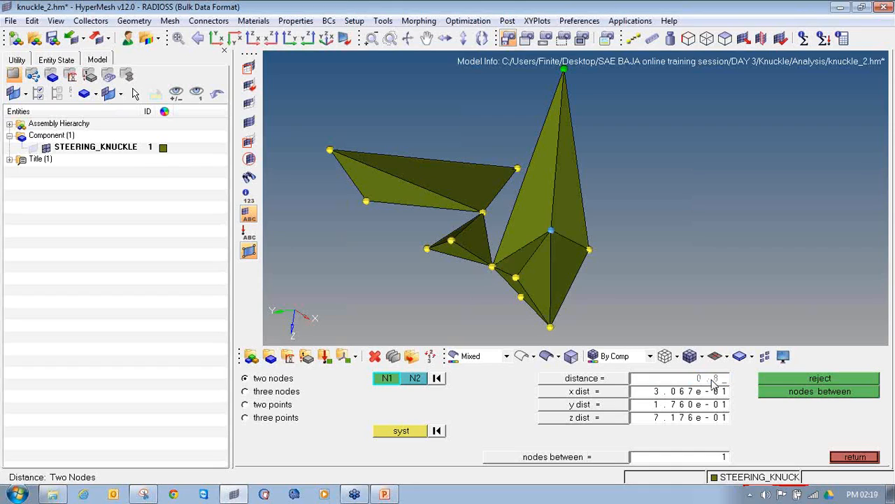
type("5")
key("Return")
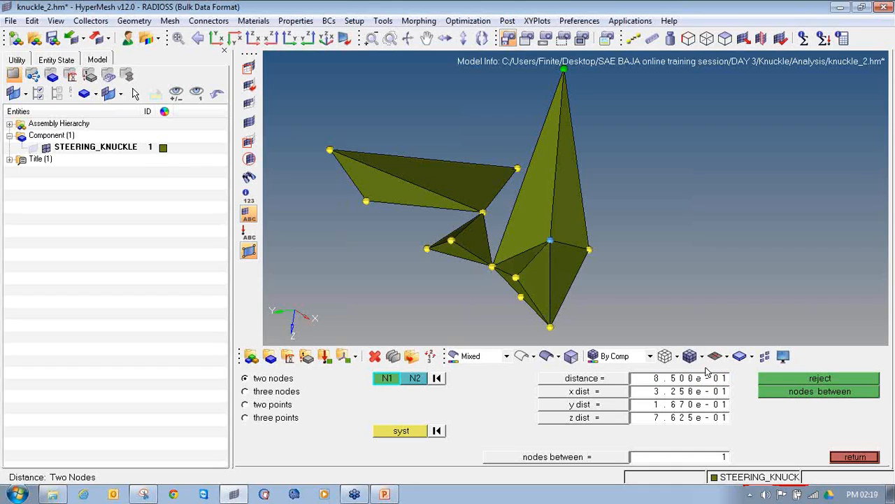
Inspect the 3D quality values of the flat tetra and the long spike tetra sharing the moved root node
key("F10")
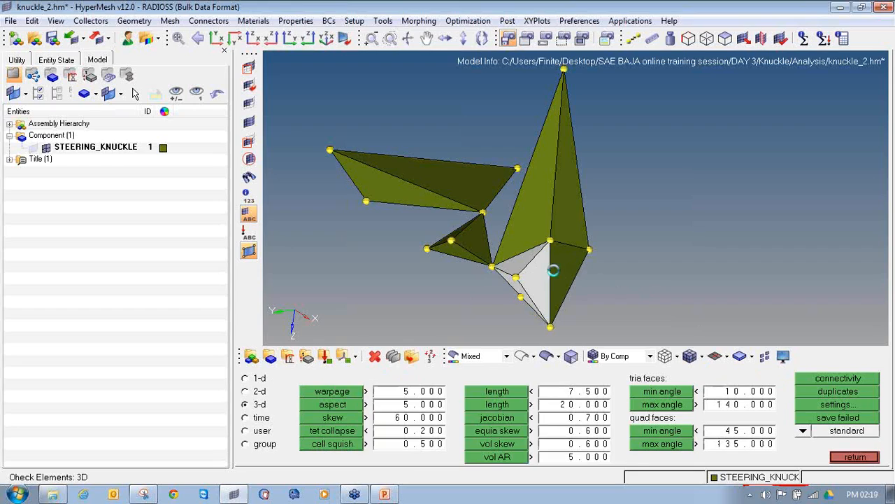
left_click(553, 270)
left_click(551, 233)
left_click_drag(552, 233, 560, 200, "ctrl")
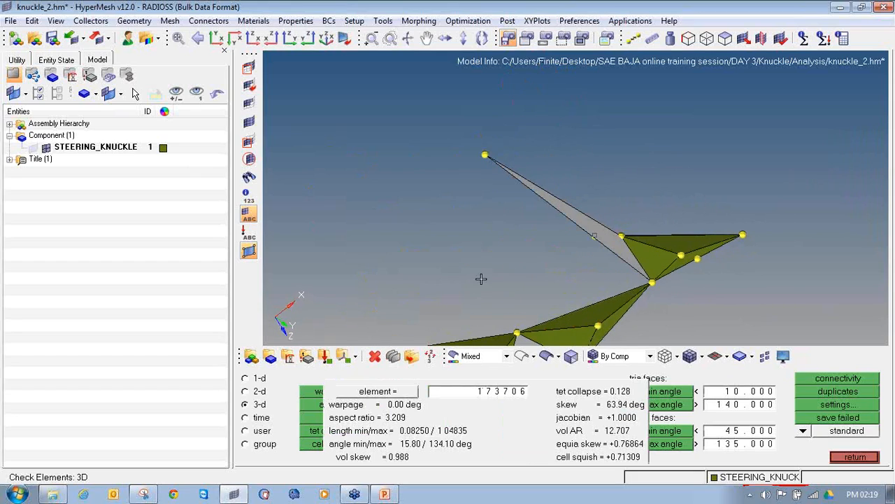
Translate the spike's shared root node in 0.010 increments along the normal of the plane through the spike's other three nodes
key("shift+F4")
left_click_drag(614, 284, 640, 232, "ctrl")
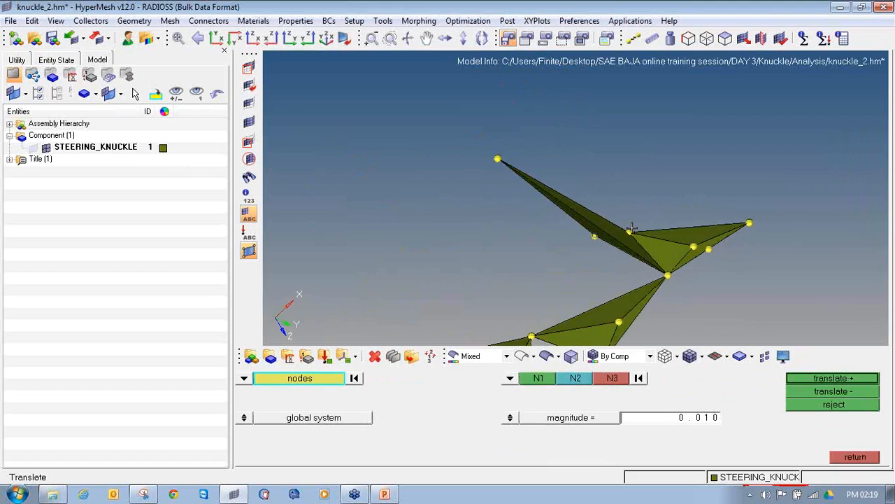
left_click(538, 378)
left_click(667, 275)
left_click(594, 236)
left_click(498, 161)
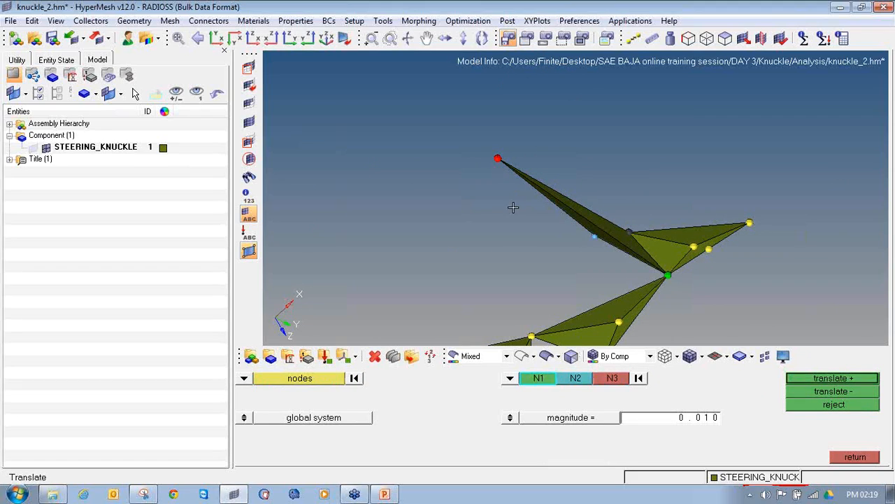
left_click(841, 391)
left_click(840, 379)
left_click(839, 378)
left_click(839, 378)
Inspect the 3D quality values of the tetras around the translated root node
key("F10")
left_click(628, 231)
left_click(675, 243)
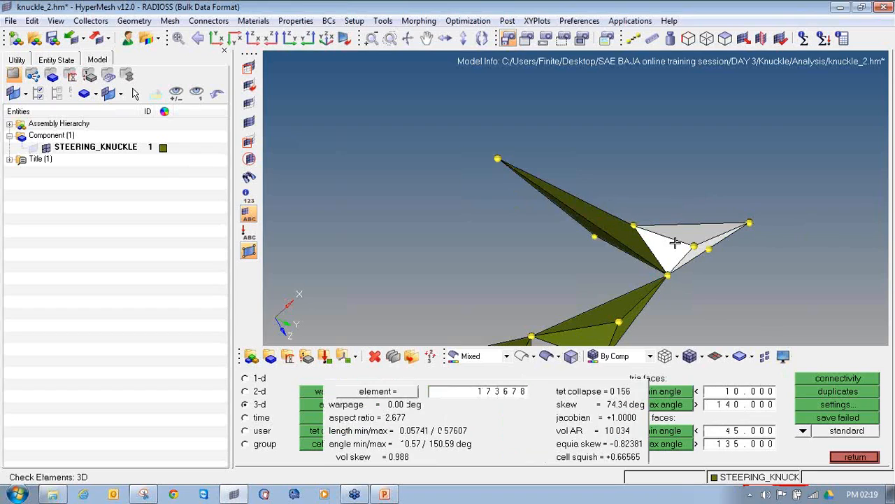
left_click_drag(686, 280, 613, 247, "ctrl")
left_click(588, 250)
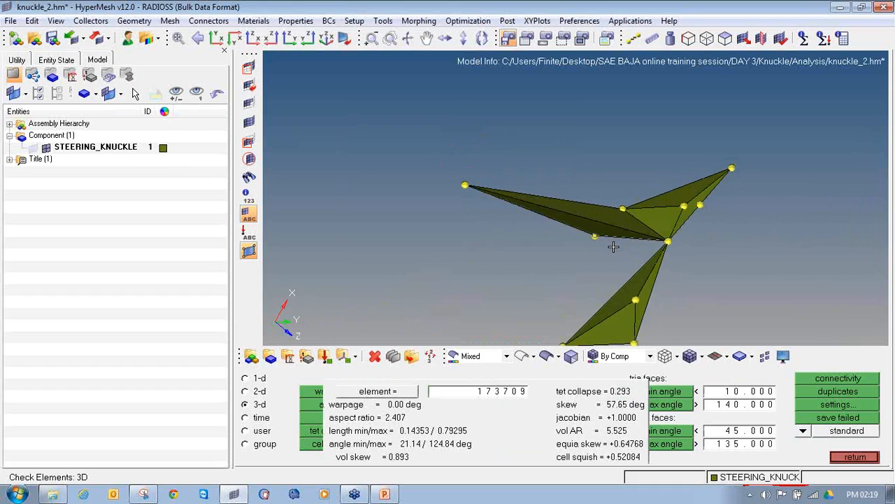
Fine-tune the shared root node's position with further 0.010 translations normal to the spike's other three nodes
key("shift+F4")
left_click(622, 210)
left_click_drag(626, 255, 645, 250, "ctrl")
left_click(538, 377)
left_click(682, 231)
left_click(595, 236)
left_click(484, 188)
left_click(824, 394)
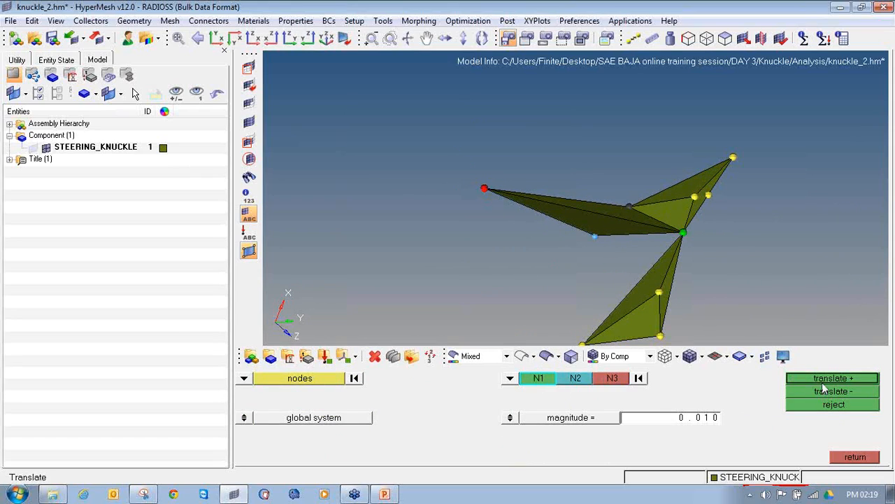
left_click(820, 380)
left_click_drag(673, 244, 644, 262, "ctrl")
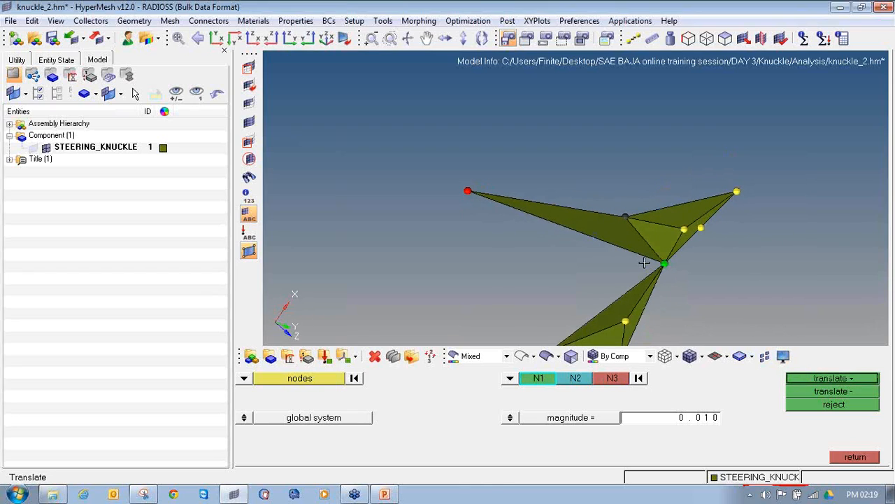
Recheck the 3D quality values of the spike and the flat tetra beside it
key("Escape")
left_click(623, 231)
left_click(655, 211)
left_click(676, 243)
left_click_drag(689, 247, 560, 214, "ctrl")
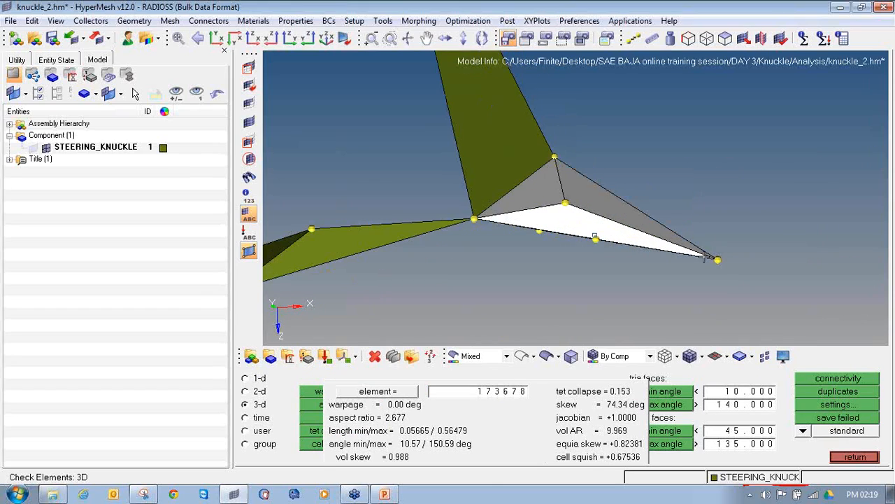
Set the distance from the flat tetra's outer tip node to its inner middle node to 0.25
key("F4")
left_click(565, 204)
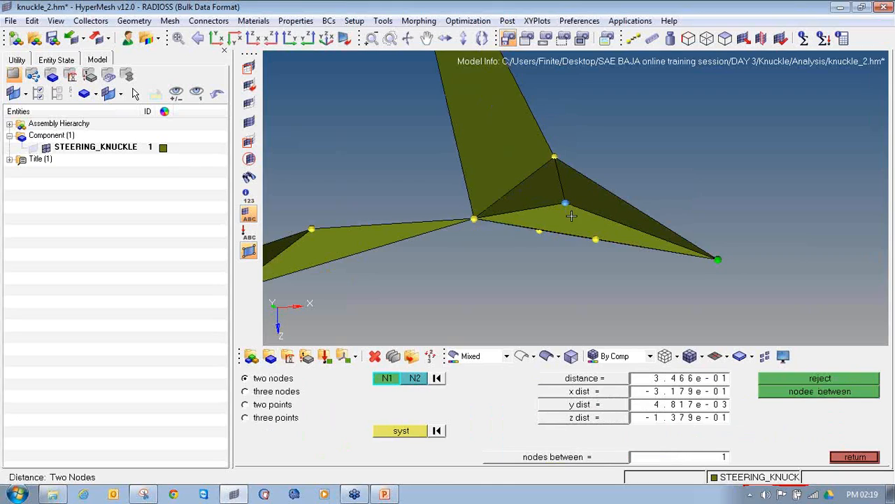
left_click(702, 381)
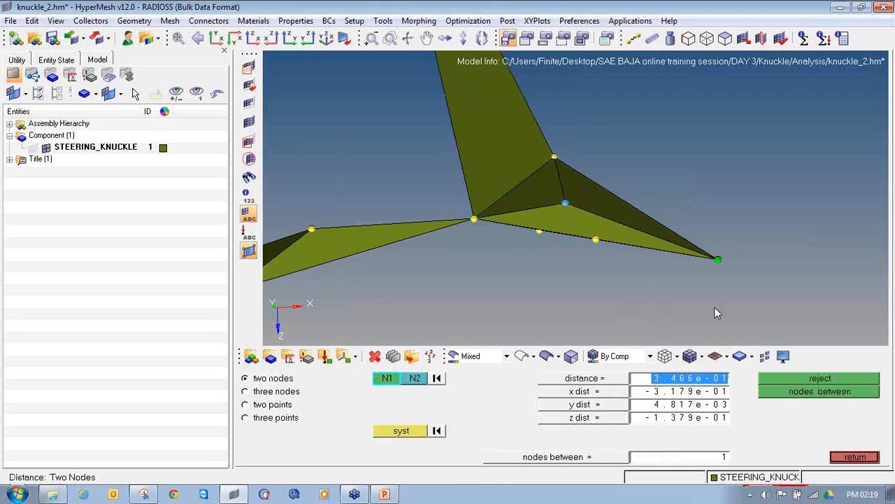
type("0.25")
key("Return")
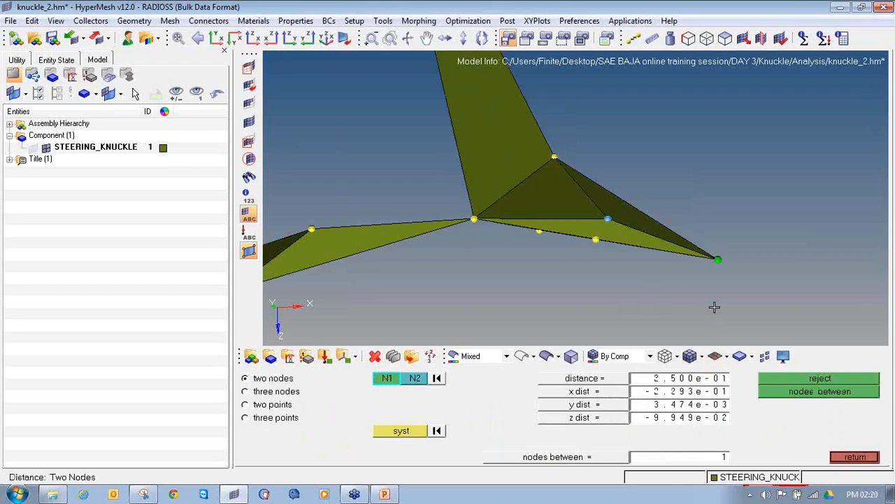
Set the distance from the midpoint node on the flat tetra's long edge to the moved inner node to 0.1
left_click(595, 239)
left_click(608, 219)
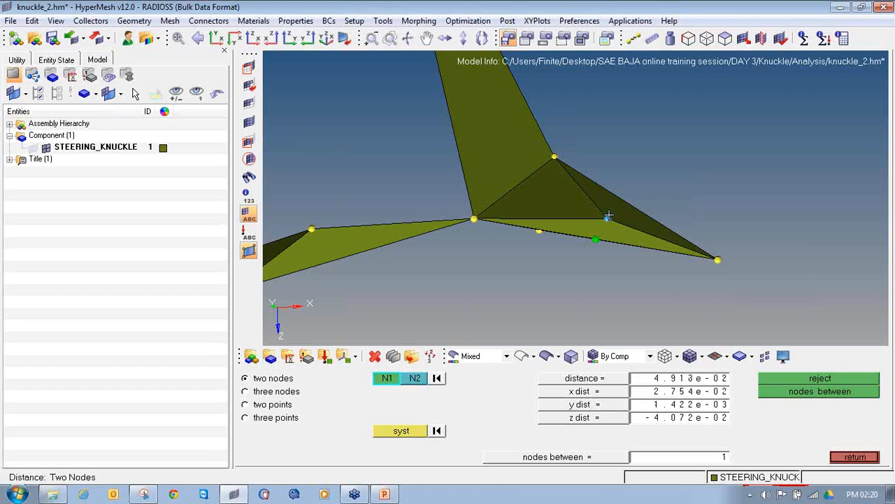
left_click(686, 379)
type(".1")
key("Return")
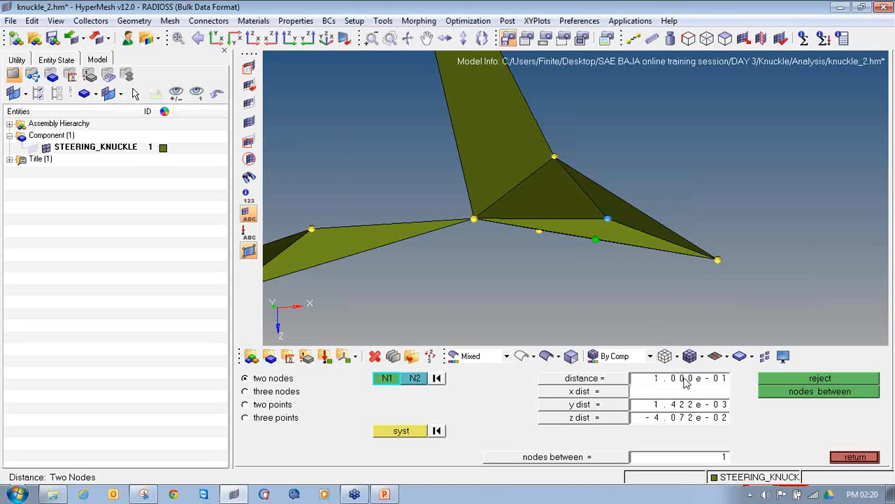
Inspect the 3D quality values of the reshaped flat tetra and its neighbours
left_click_drag(570, 242, 536, 263, "ctrl")
key("F10")
left_click(531, 249)
left_click(516, 242)
left_click(513, 202)
left_click(535, 262)
left_click_drag(705, 259, 636, 273, "ctrl")
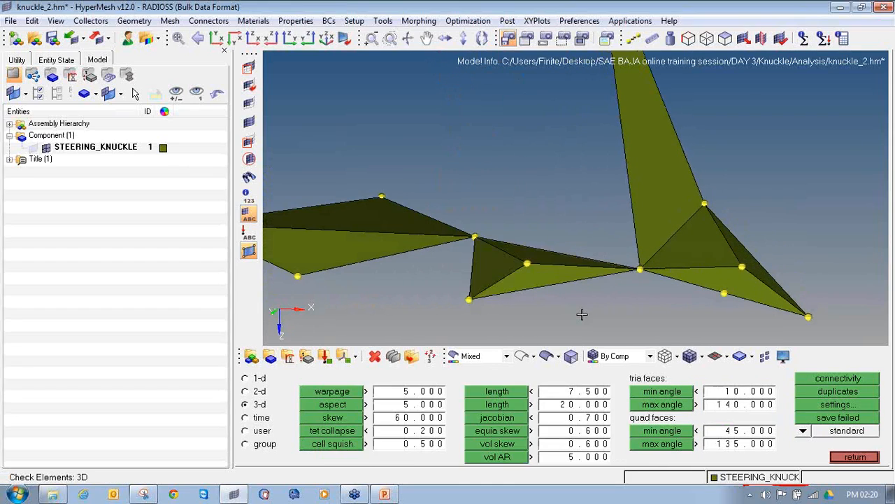
Translate the small middle tetra's inner node by 0.010 along the normal of the plane through its other three nodes
key("shift+F4")
left_click(526, 264)
left_click(532, 380)
left_click(468, 301)
left_click(475, 237)
left_click(640, 269)
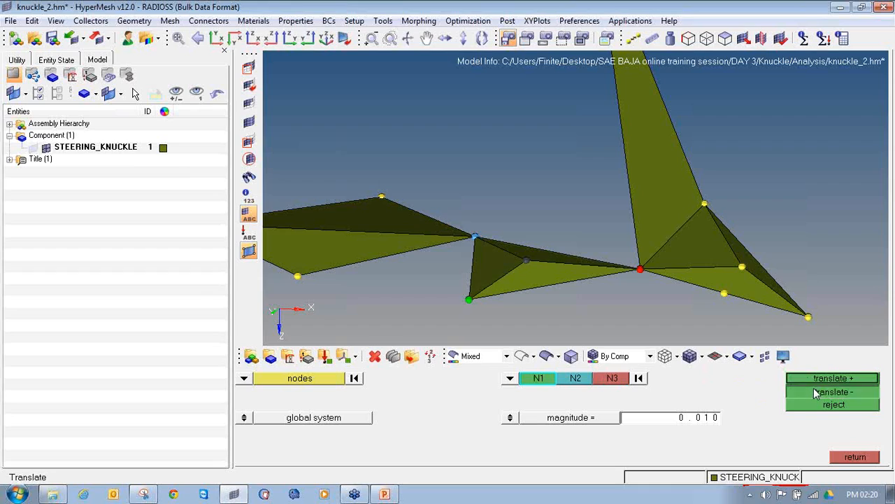
left_click_drag(596, 296, 609, 297, "ctrl")
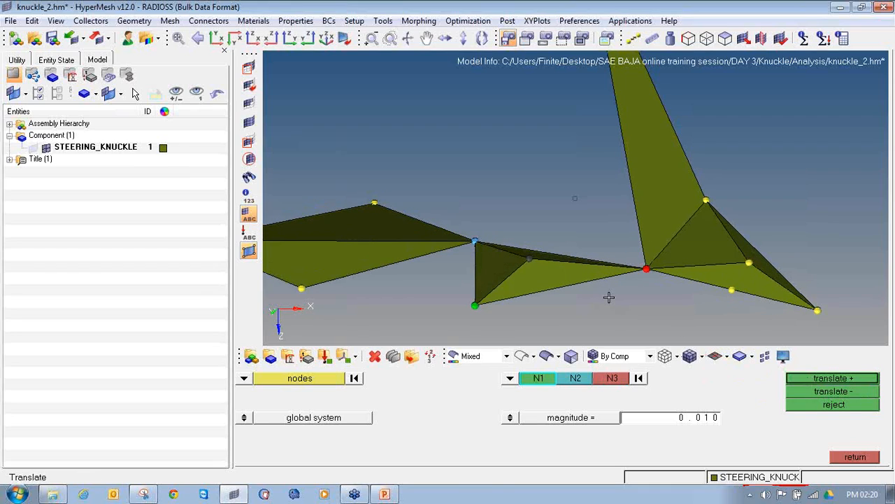
Inspect the 3D quality values of the small middle tetra
key("F10")
left_click(563, 274)
left_click_drag(563, 274, 589, 211, "ctrl")
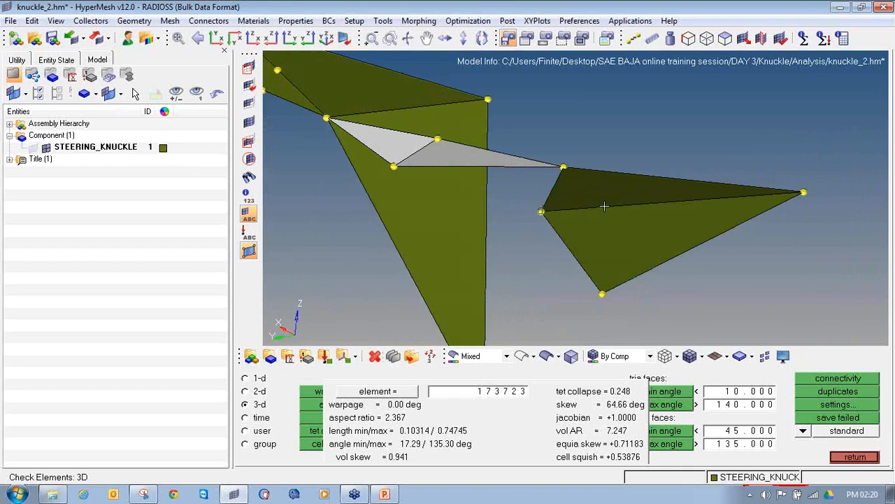
Set the distance from the wide end tetra's far tip node to its inner node to 0.85 and check its 3D quality
left_click_drag(446, 183, 593, 251, "ctrl")
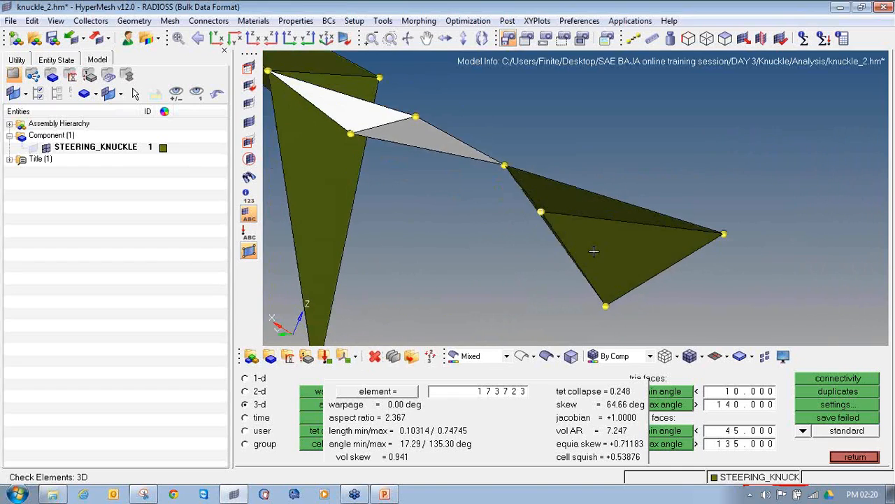
key("F4")
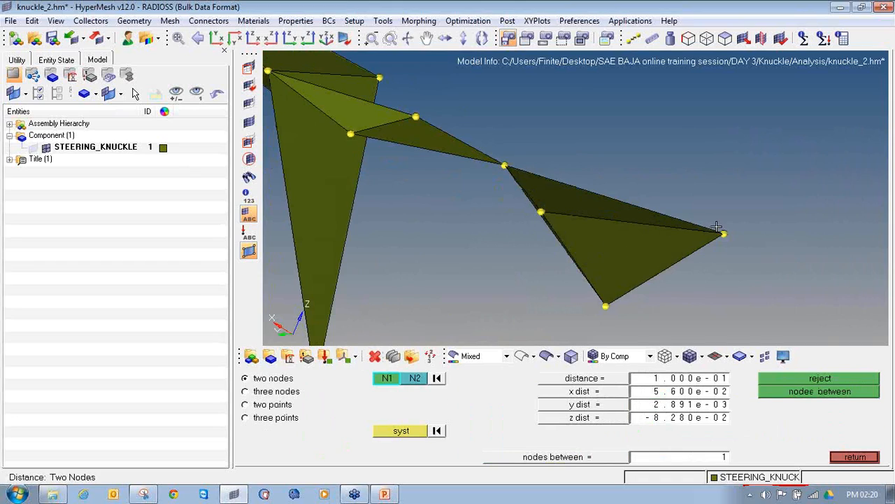
left_click(724, 232)
left_click(541, 213)
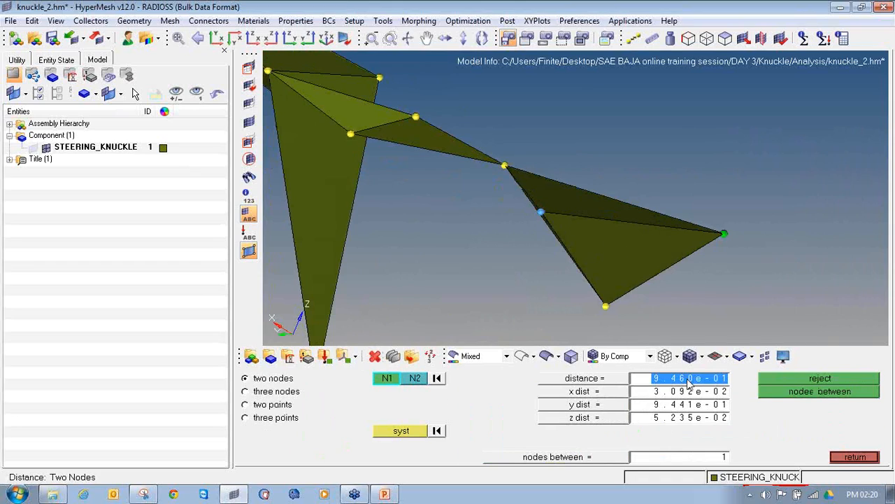
left_click(688, 383)
type("0.85")
key("Return")
left_click_drag(571, 238, 568, 264, "ctrl")
key("F10")
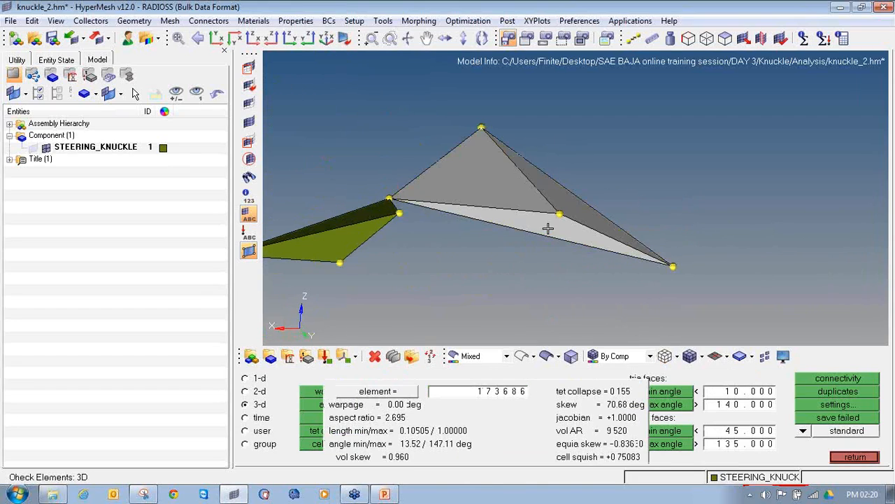
Translate the wide tetra's inner node by 0.010 three times, normal to the plane through its other three nodes
key("shift+F4")
left_click(552, 241)
left_click(389, 198)
left_click(480, 126)
left_click(672, 265)
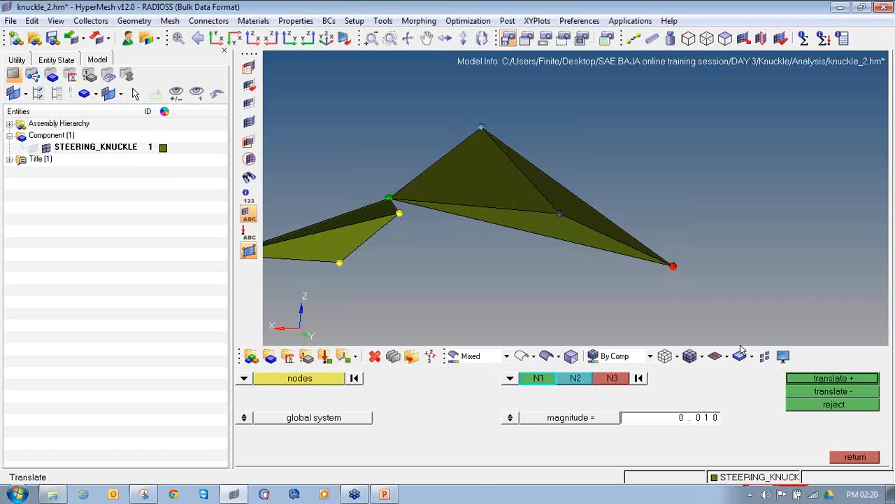
left_click(806, 391)
left_click(806, 391)
left_click(806, 392)
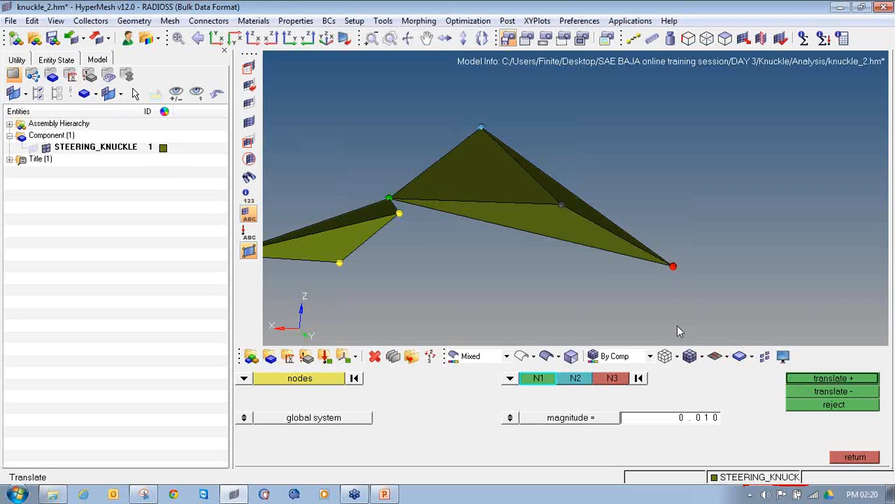
Inspect the 3D quality values of the wide tetra
key("F10")
left_click(537, 195)
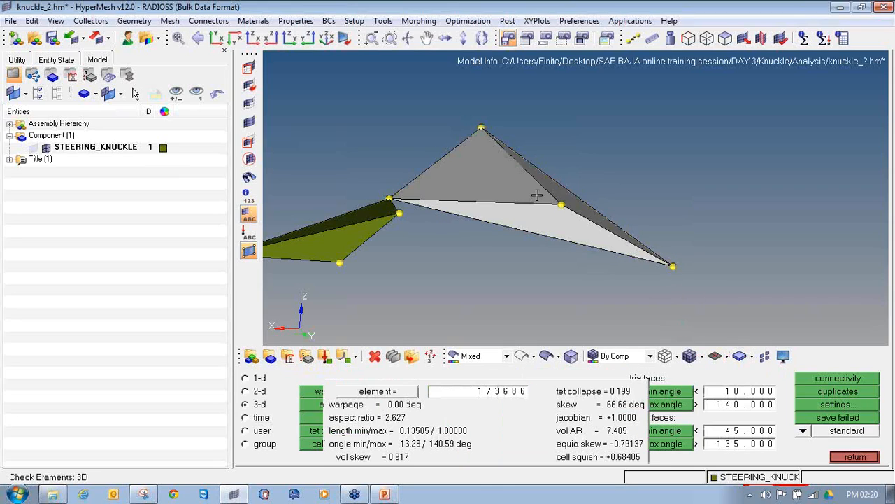
left_click(567, 278)
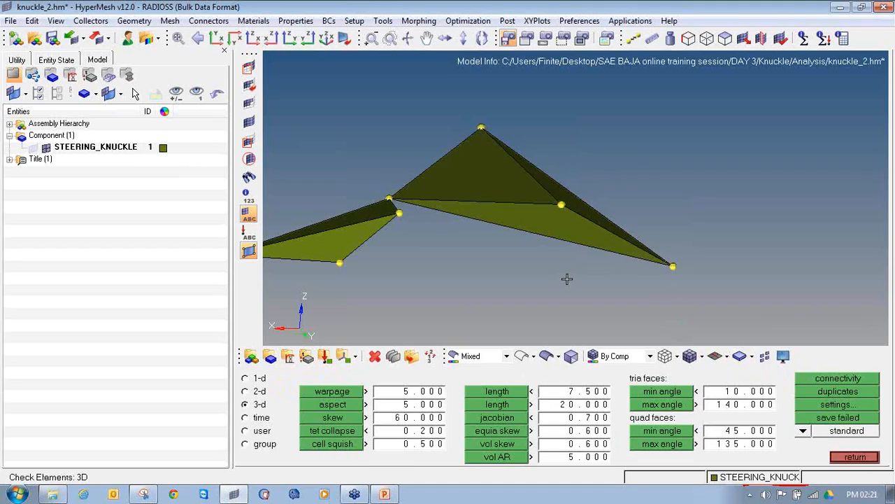
Translate the wide tetra's inner node a further 0.010 normal to its other three nodes and recheck the tetra's quality
key("shift+F4")
left_click(564, 203)
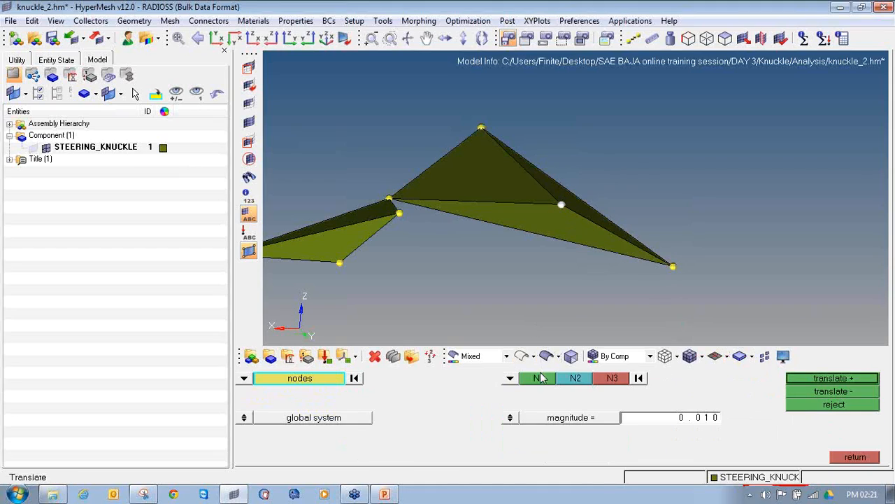
left_click(671, 263)
left_click(481, 128)
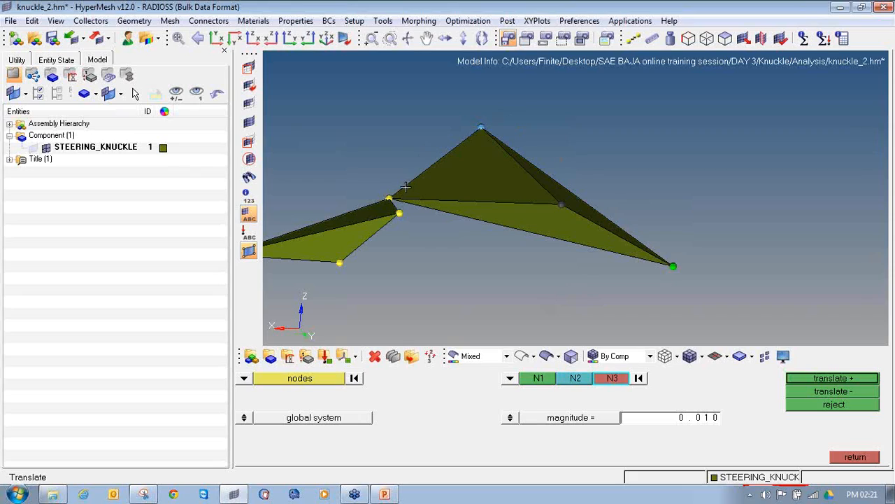
left_click(390, 196)
left_click(859, 379)
key("F10")
left_click(560, 202)
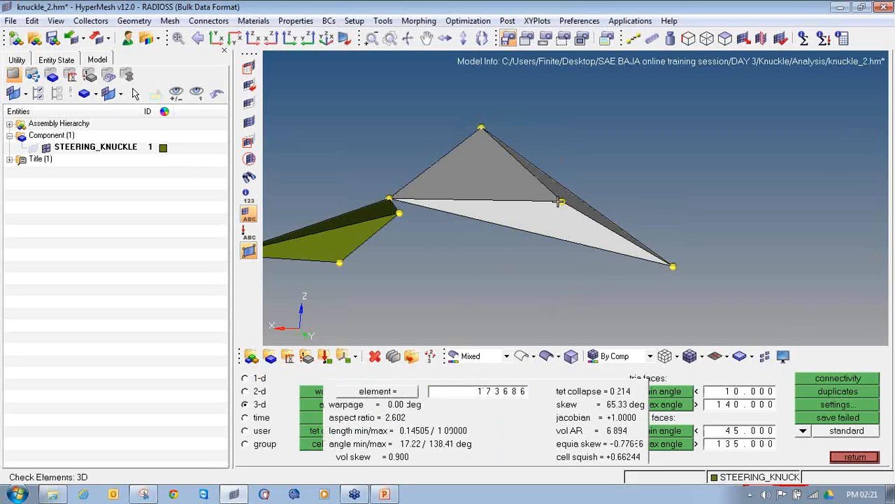
Unmask all elements to display the full steering knuckle mesh
left_click(249, 123)
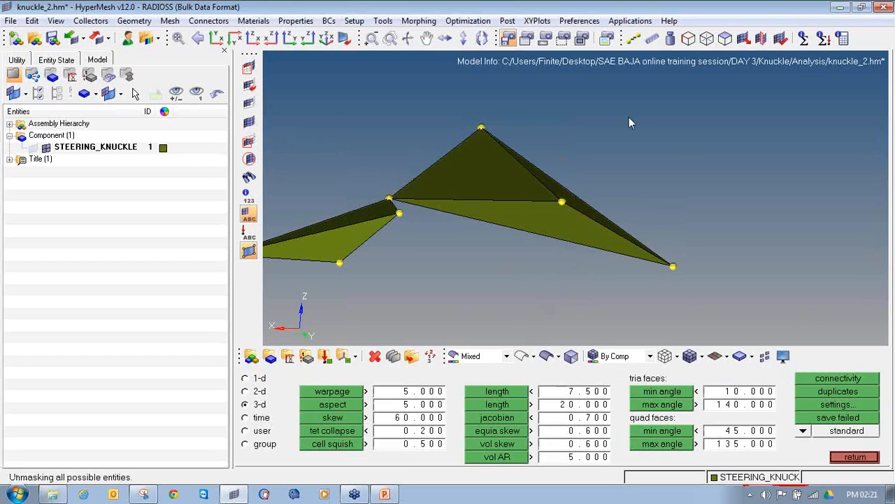
scroll(655, 170, "down", 10)
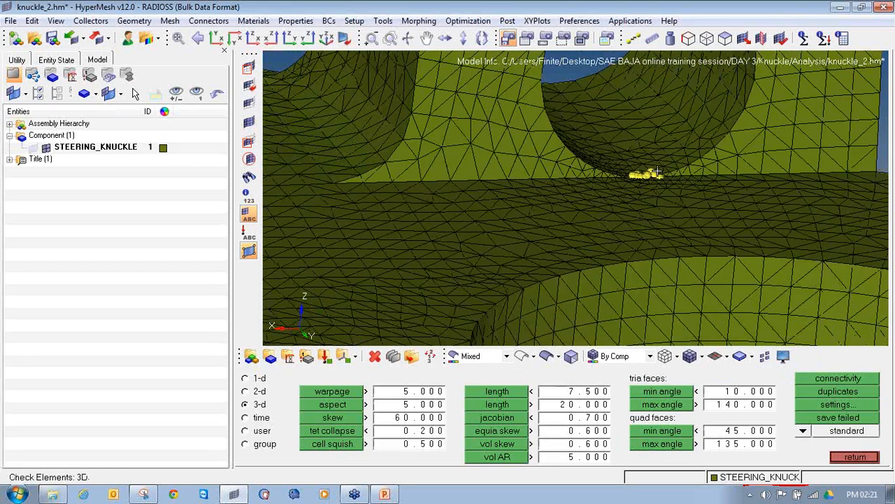
Clear all temporary nodes from the steering knuckle mesh
scroll(655, 170, "down", 5)
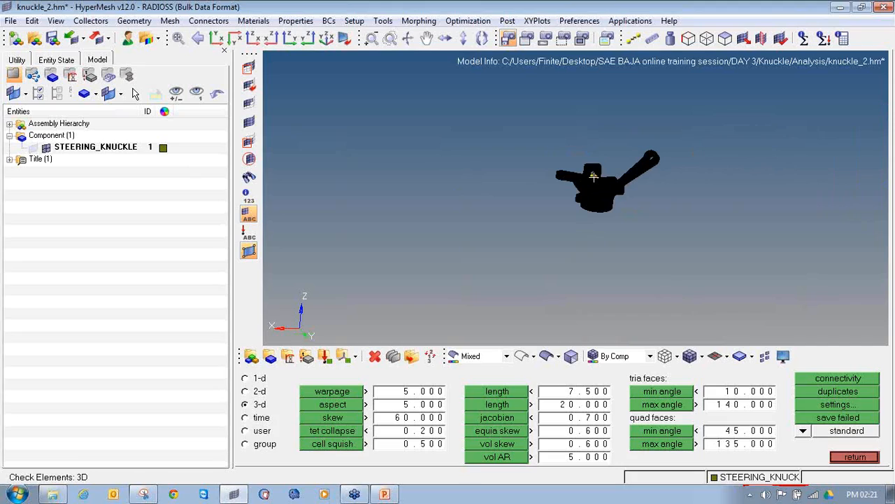
key("shift+F2")
right_click_drag(624, 245, 570, 284, "ctrl")
left_click(852, 457)
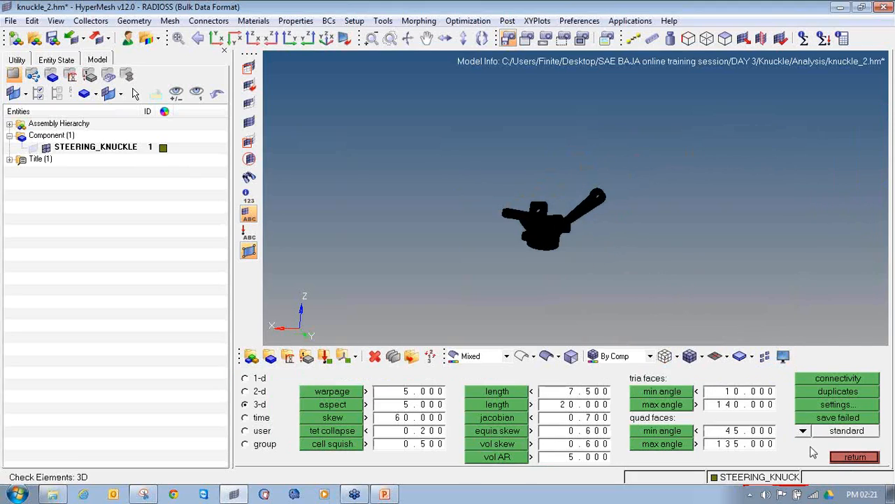
Check the whole mesh against aspect 5.000 and tet collapse 0.200, and save the elements failing tet collapse
left_click(327, 405)
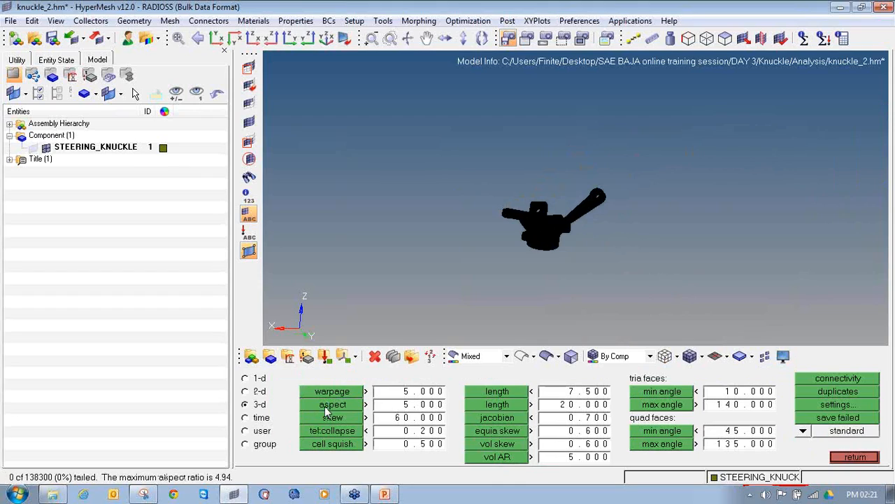
left_click(318, 432)
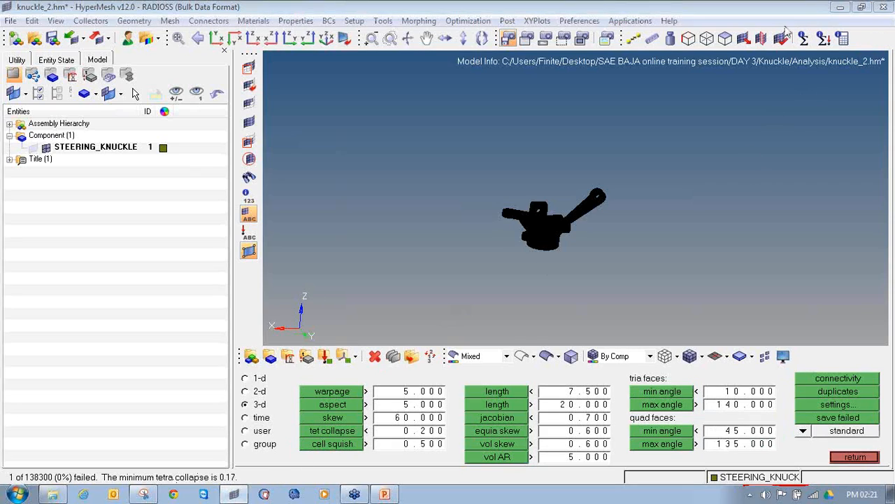
left_click(329, 432)
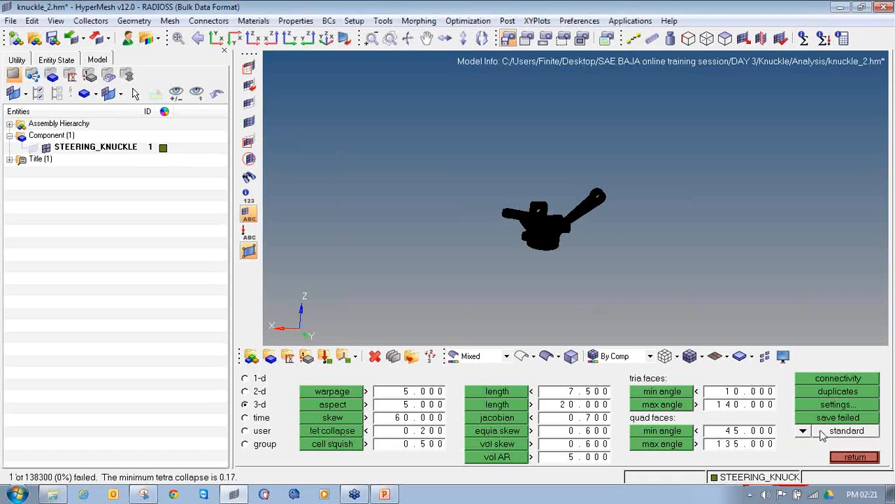
left_click(826, 417)
Retrieve the saved failed element, reverse the selection and mask everything else so only that tetra is shown
left_click(246, 64)
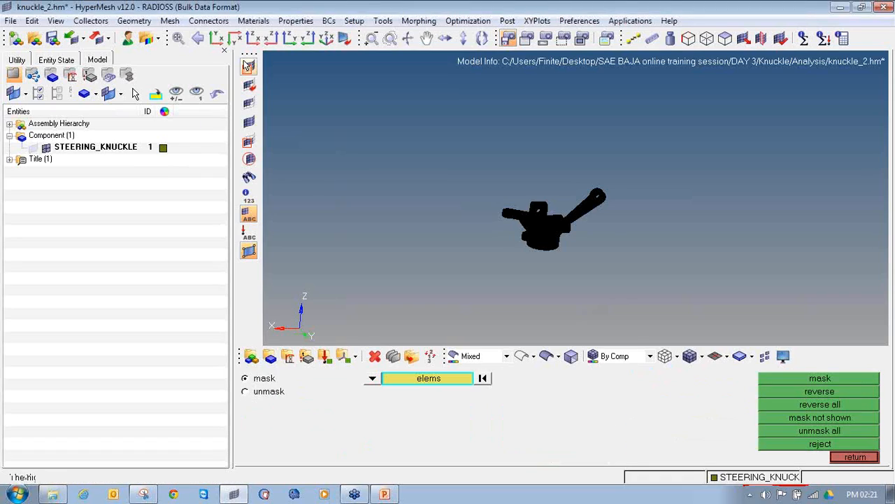
left_click(442, 378)
left_click(419, 405)
left_click(421, 382)
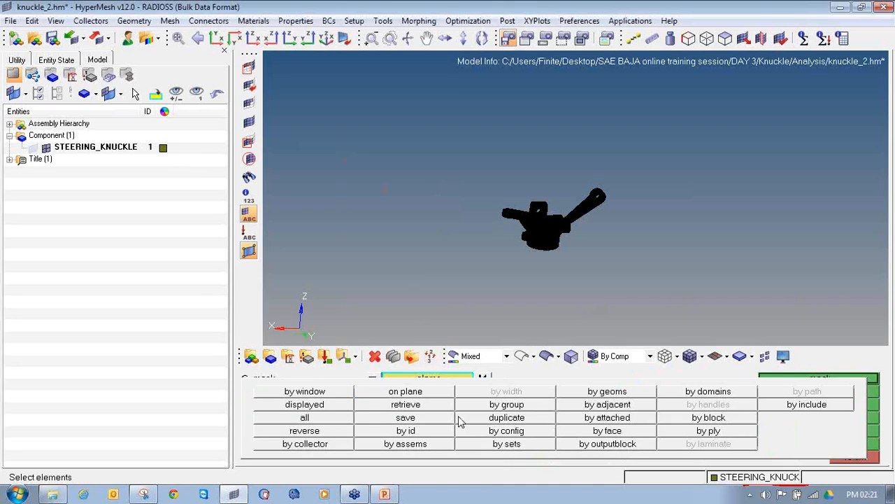
left_click(328, 429)
left_click(819, 379)
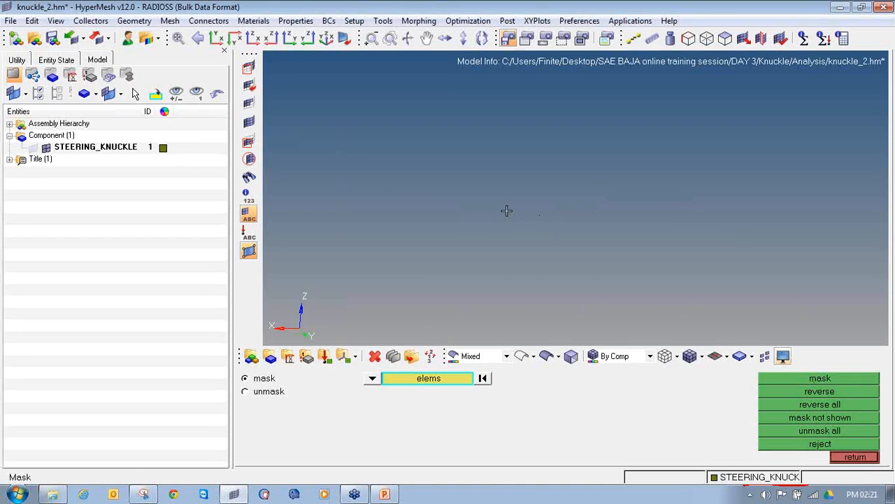
Add temporary nodes at the corners of the isolated tetra and fit it in the view
key("shift+F2")
left_click_drag(652, 293, 652, 292)
left_click(812, 381)
key("f")
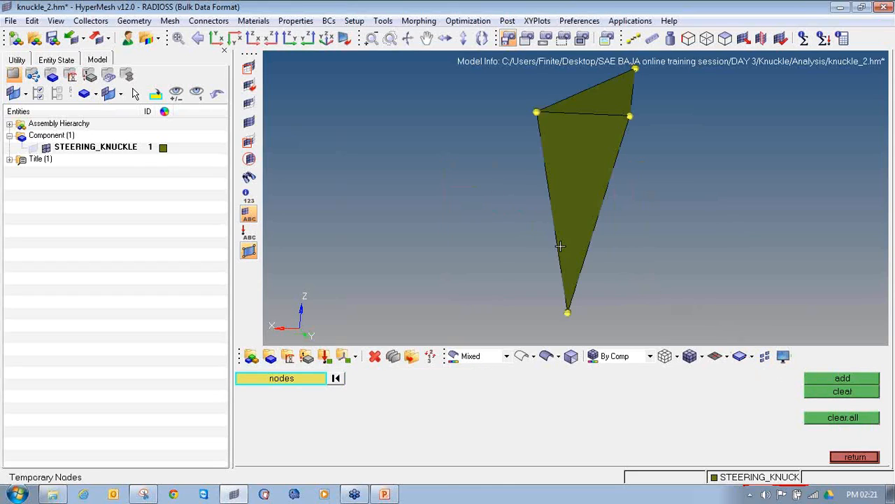
left_click_drag(635, 118, 595, 220, "ctrl")
right_click_drag(591, 243, 568, 260, "ctrl")
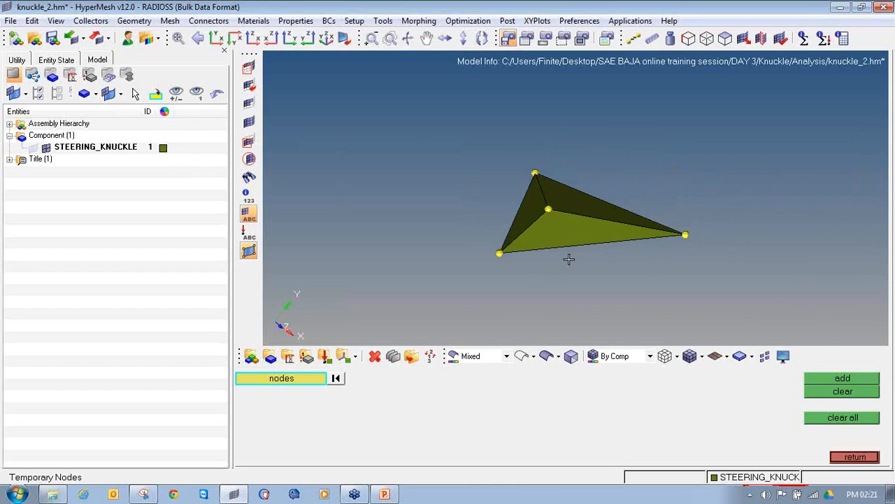
Inspect the 3D quality values of the isolated tetra
key("shift+F4")
left_click(546, 212)
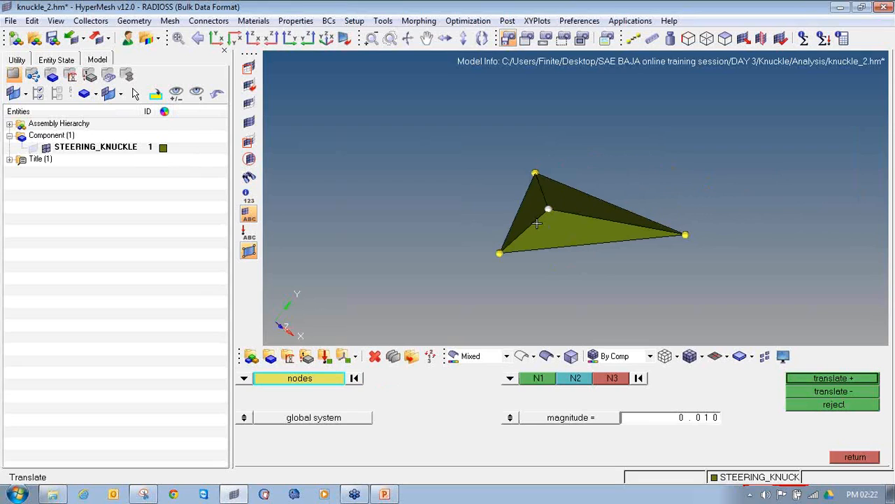
key("F10")
left_click(554, 223)
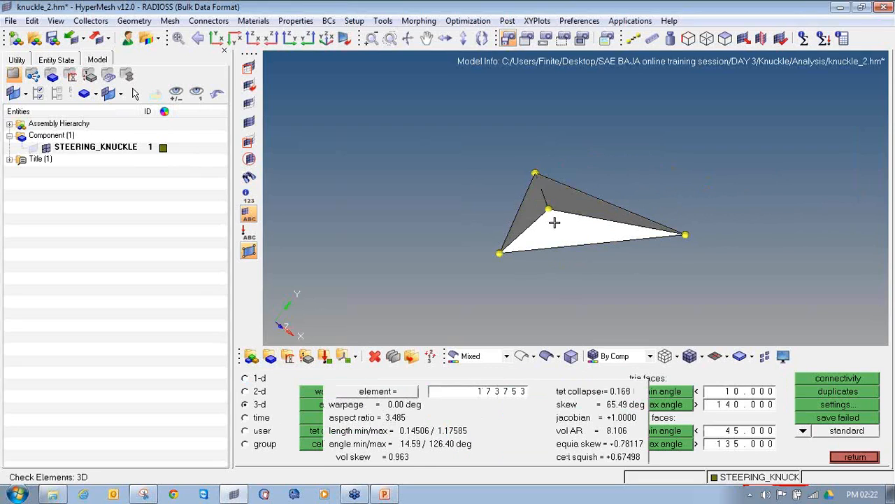
left_click(588, 288)
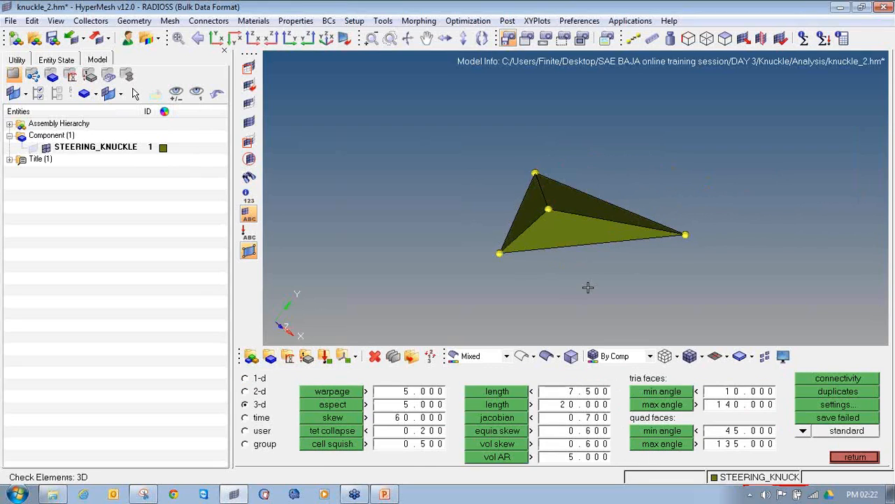
Translate the tetra's inner node by 0.010 normal to the plane through its other three nodes, and recheck its quality
key("shift+F4")
left_click(547, 208)
left_click(537, 378)
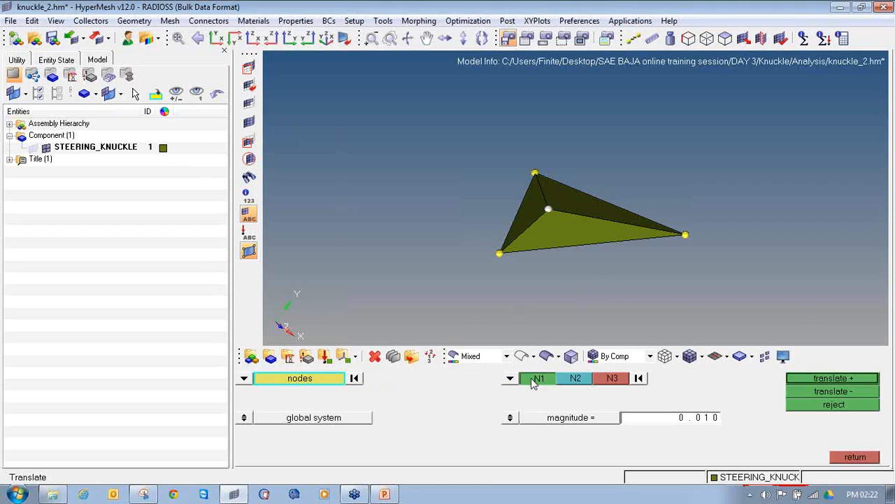
left_click(685, 234)
left_click(534, 173)
left_click(500, 253)
left_click(852, 376)
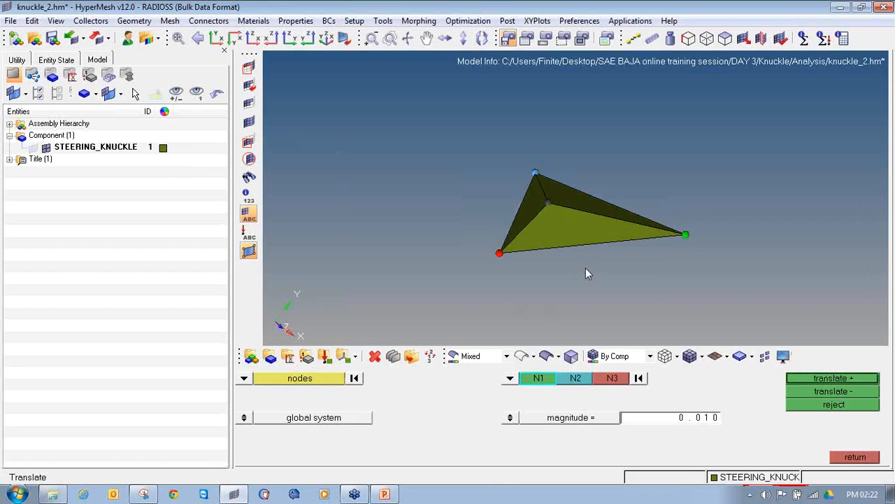
key("F10")
left_click(555, 204)
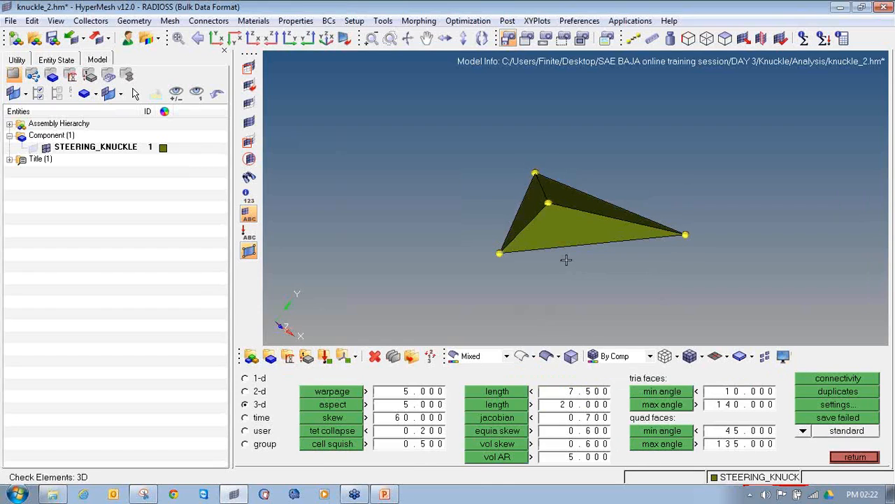
Unmask the full knuckle mesh and clear all temporary nodes
left_click(249, 122)
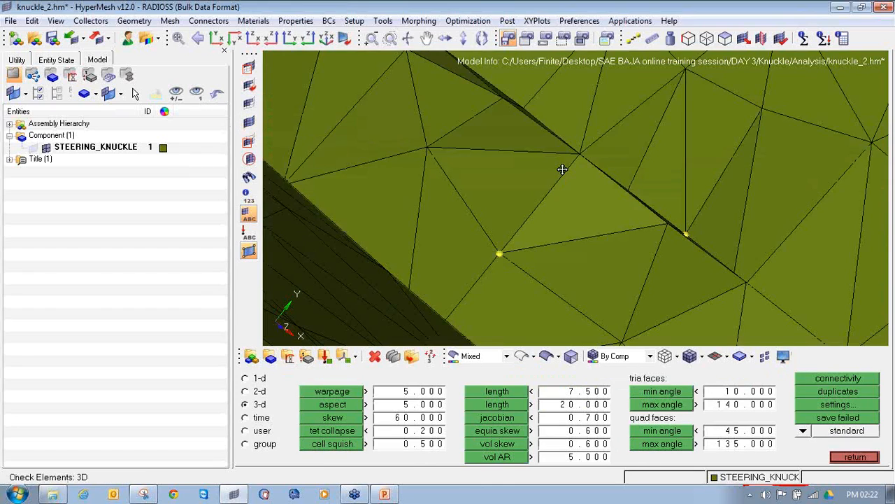
right_click_drag(562, 170, 580, 212, "ctrl")
scroll(580, 212, "down", 10, "ctrl")
mouse_move(580, 235)
left_mouse_down("ctrl")
mouse_move(437, 165)
mouse_move(656, 256)
mouse_move(585, 233)
left_mouse_up("ctrl")
scroll(586, 233, "down", 5, "ctrl")
scroll(586, 233, "down", 10, "ctrl")
right_click_drag(578, 243, 528, 195, "ctrl")
key("shift+F2")
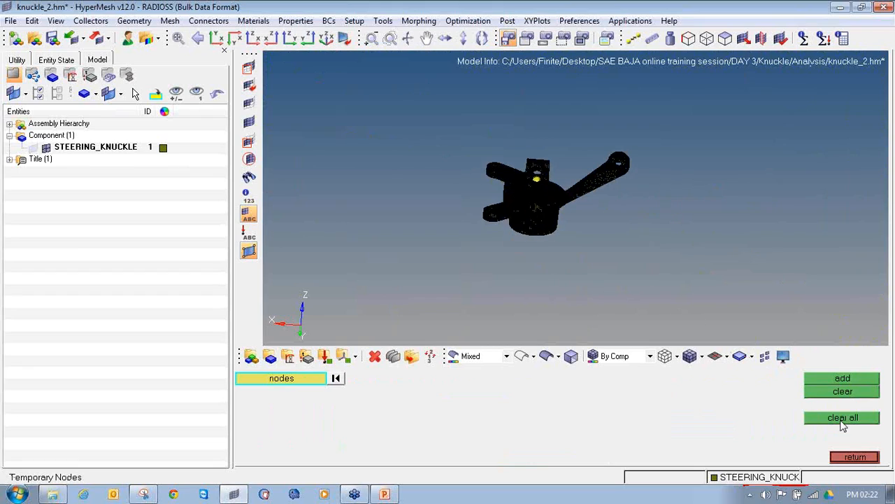
left_click(855, 457)
Rerun the aspect 5.000 and tet collapse 0.200 checks on the full mesh and save the failed element
right_click_drag(572, 258, 587, 256, "ctrl")
left_click(333, 430)
left_click(334, 406)
left_click(343, 432)
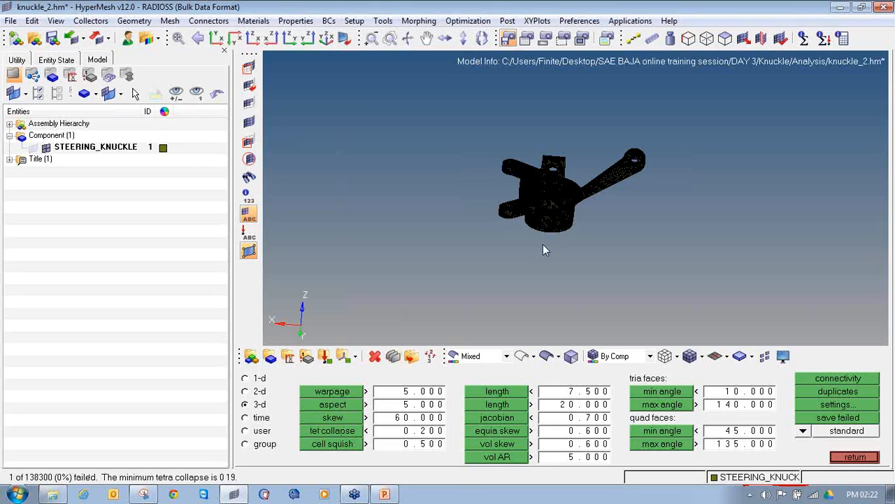
left_click(330, 430)
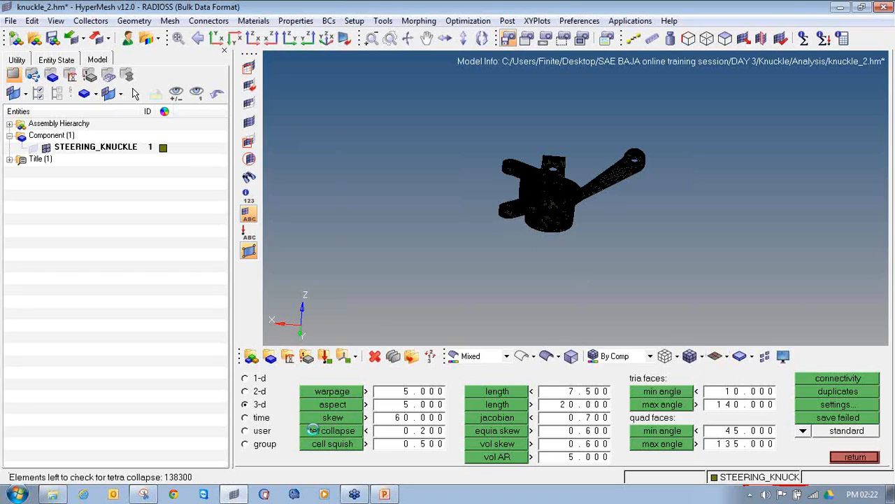
left_click(857, 420)
Mask all elements except the newly saved failed tetra by retrieving it and reversing the selection
left_click(430, 357)
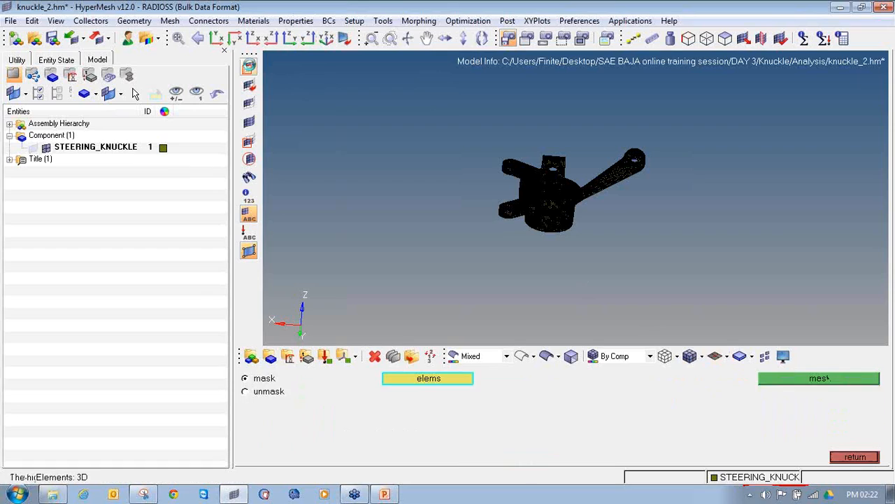
left_click(434, 378)
left_click(426, 405)
left_click(425, 382)
left_click(335, 429)
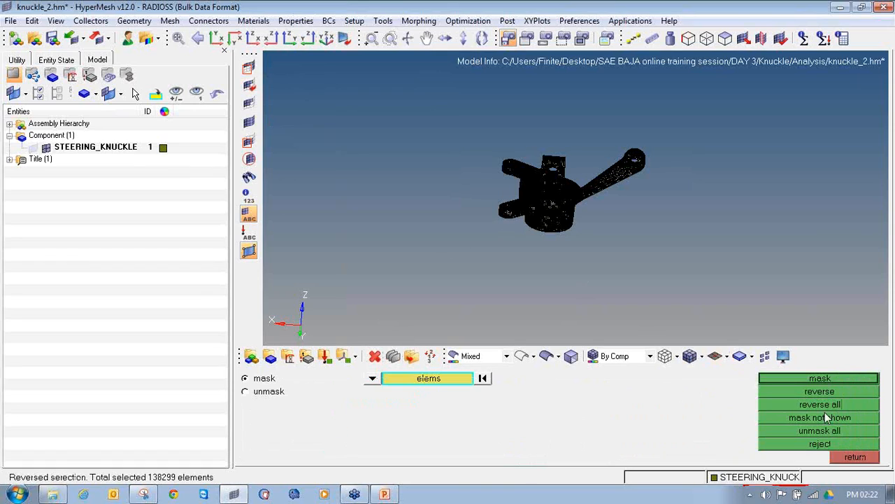
left_click(817, 378)
Add temporary nodes on all corners of the isolated tetra and orient the view to show its inner node
key("shift+F2")
left_click_drag(438, 117, 734, 320, "shift")
middle_click(619, 252)
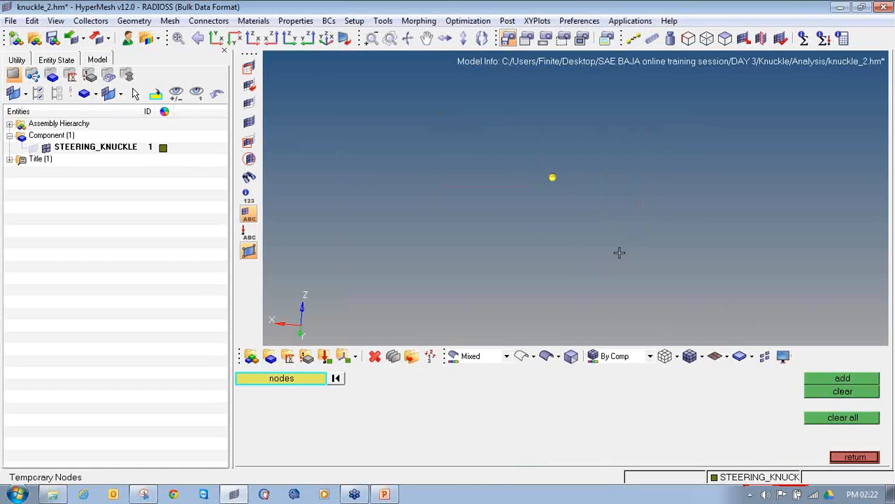
key("f")
left_click_drag(529, 158, 611, 237, "ctrl")
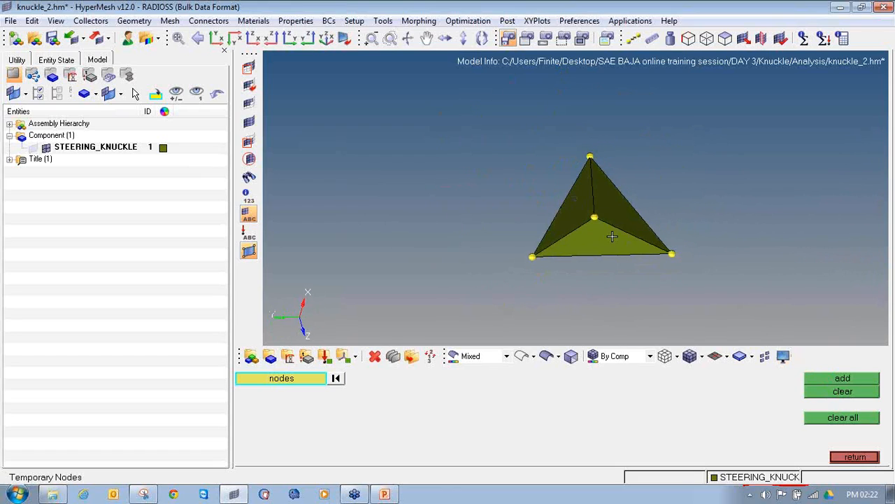
Translate this tetra's inner node by 0.010 in the positive direction, normal to the plane through its three outer nodes
key("shift+F4")
left_click(595, 217)
left_click(539, 380)
left_click(670, 253)
left_click(590, 158)
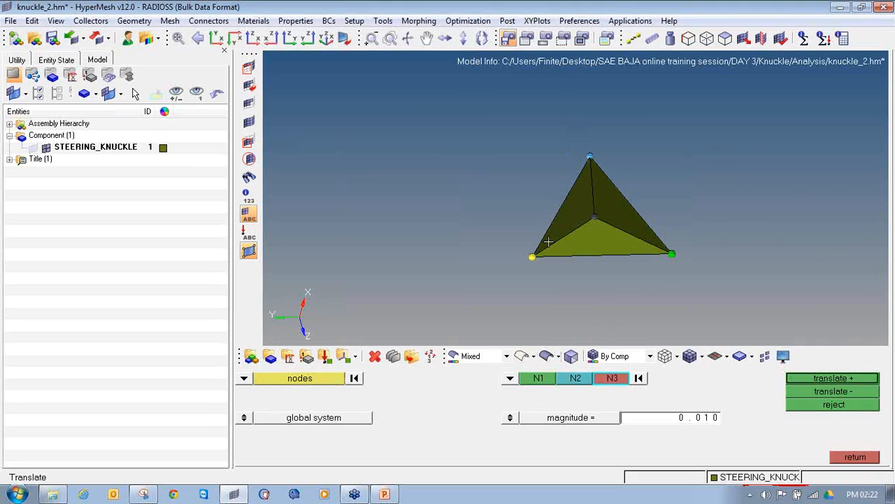
left_click(534, 257)
left_click(831, 378)
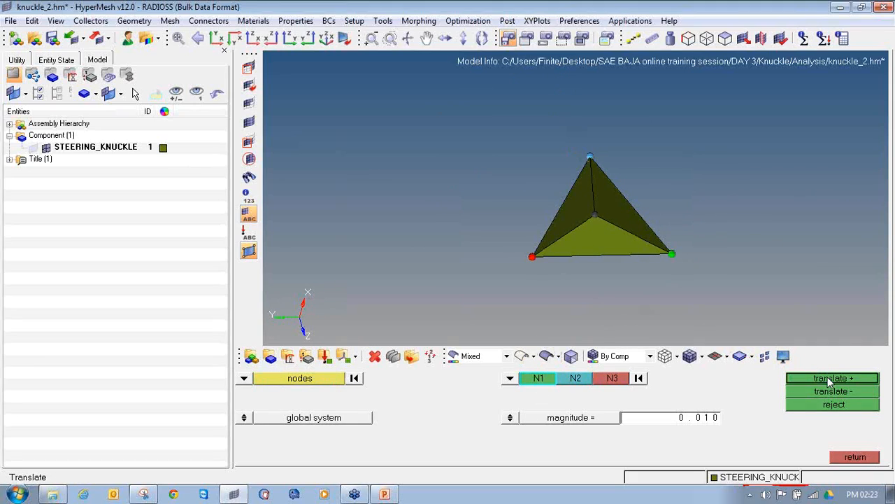
Display all elements of the knuckle again and clear all temporary nodes
key("F10")
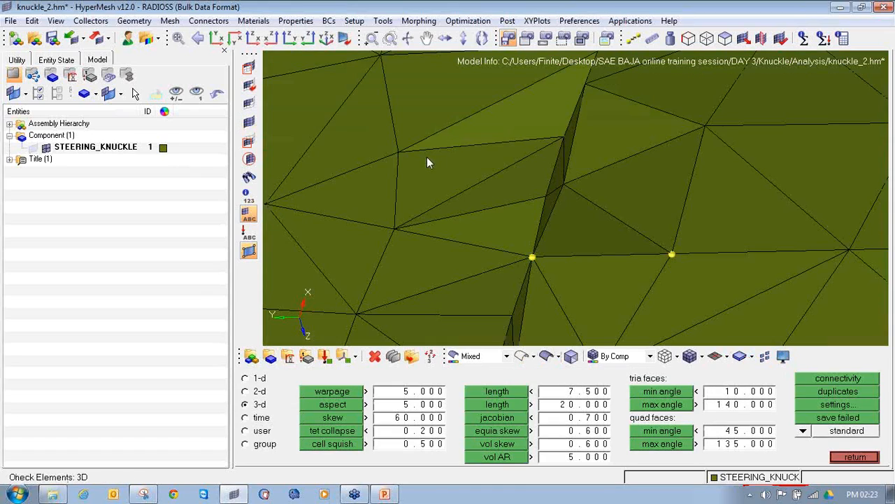
right_click_drag(426, 157, 478, 195, "ctrl")
scroll(478, 196, "down", 10, "ctrl")
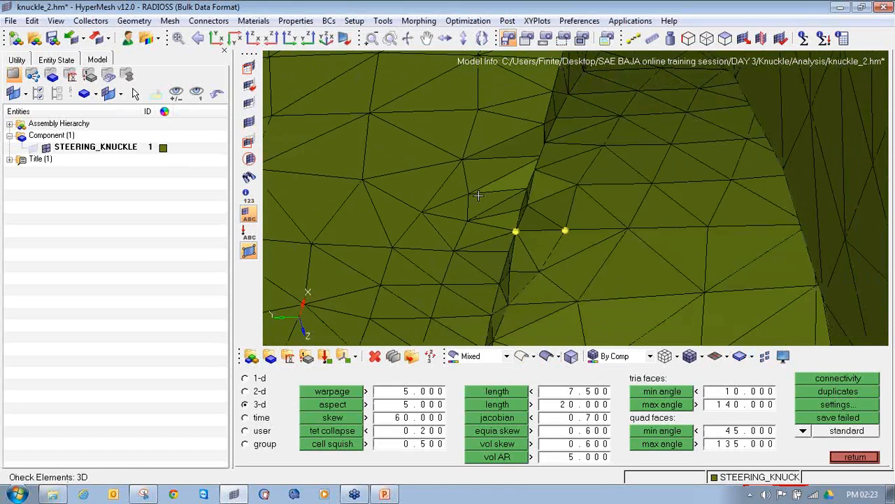
scroll(479, 195, "down", 10, "ctrl")
left_click_drag(520, 308, 333, 286, "ctrl")
right_click_drag(333, 286, 557, 282, "ctrl")
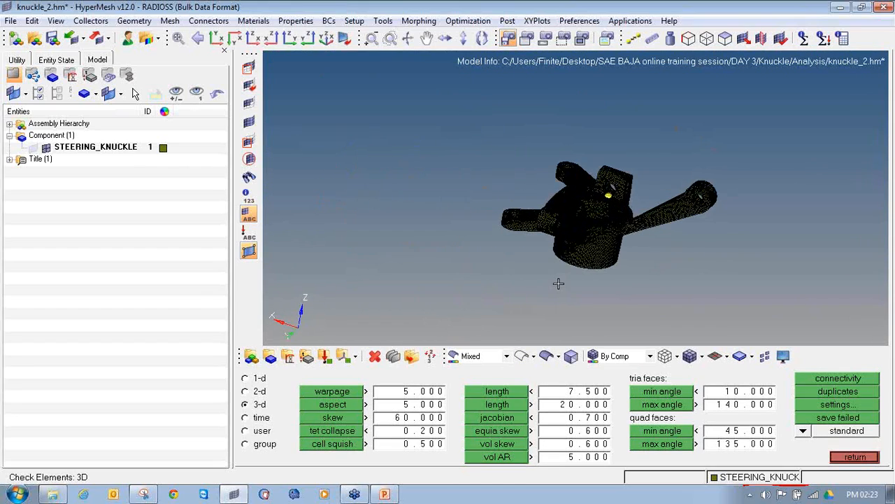
left_click(849, 459)
key("F8")
left_click(836, 422)
left_click(850, 457)
left_click_drag(560, 290, 559, 296, "ctrl")
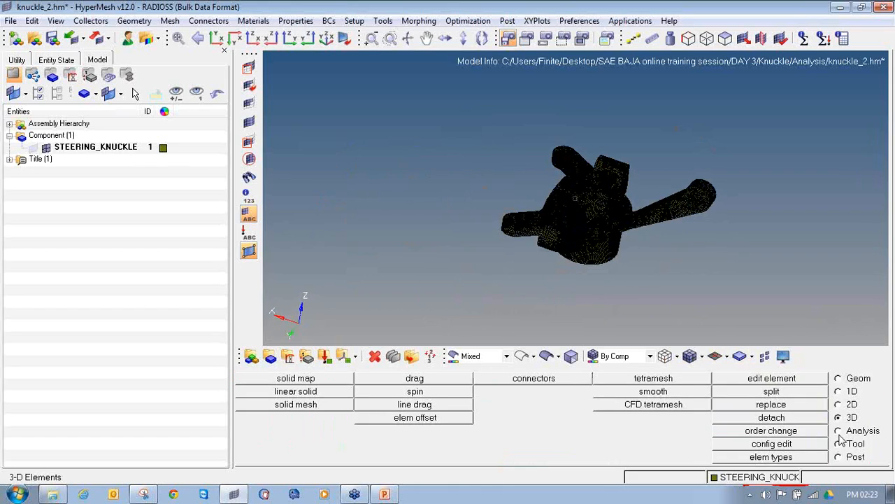
Check aspect 5.000 and tet collapse 0.200 on the full mesh again and save the remaining failed element
key("F10")
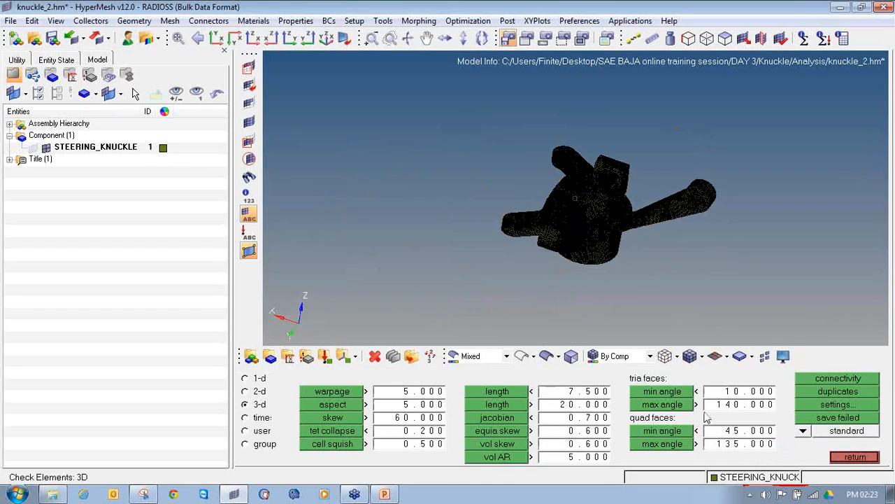
left_click(343, 406)
left_click(347, 433)
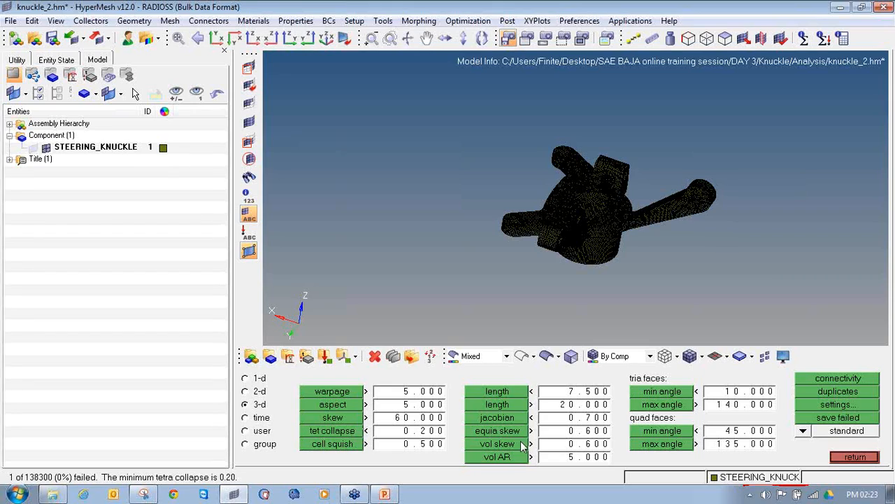
left_click(819, 418)
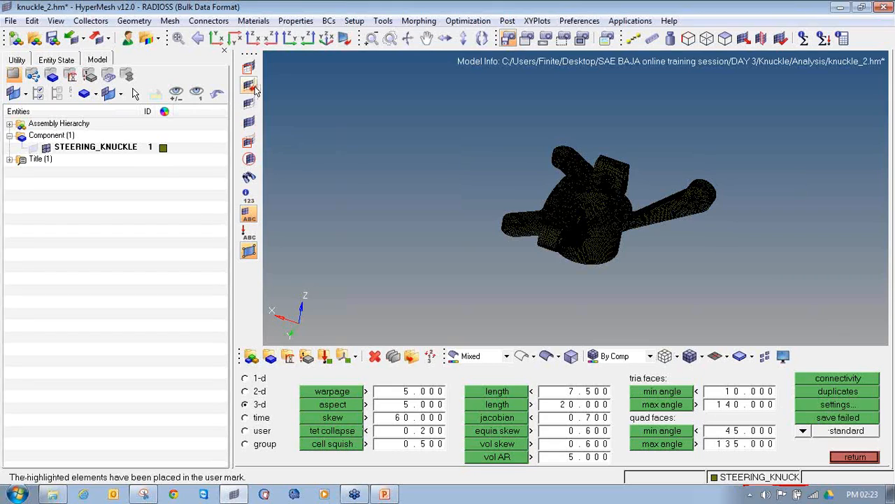
Retrieve the remaining failed element, reverse the selection and mask all other elements
left_click(428, 356)
left_click(448, 382)
left_click(440, 406)
left_click(448, 381)
left_click(318, 430)
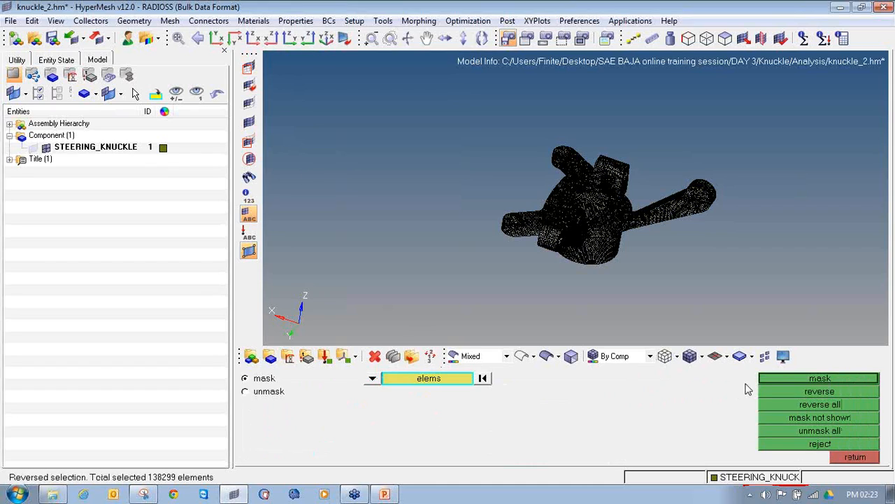
middle_click(729, 303)
Add temporary nodes at all four corners of the remaining failed tetra and fit it in view
key("shift+F2")
left_click_drag(729, 296, 462, 128, "shift")
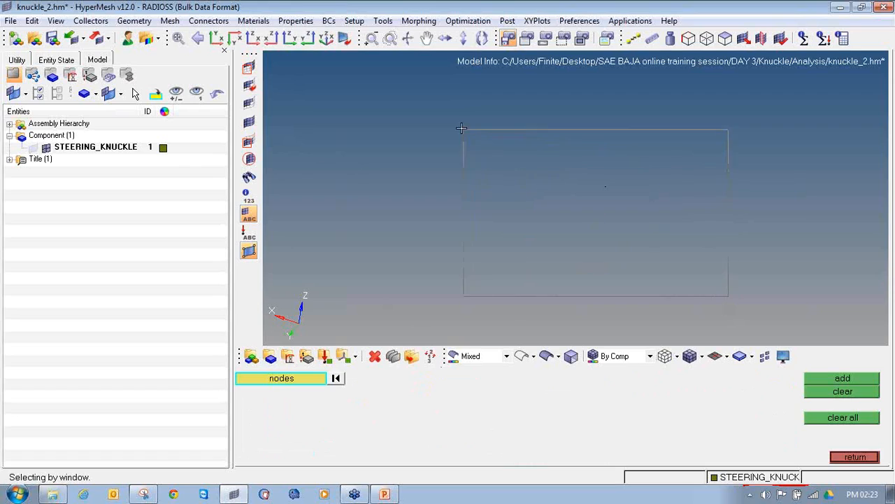
left_click(845, 382)
key("f")
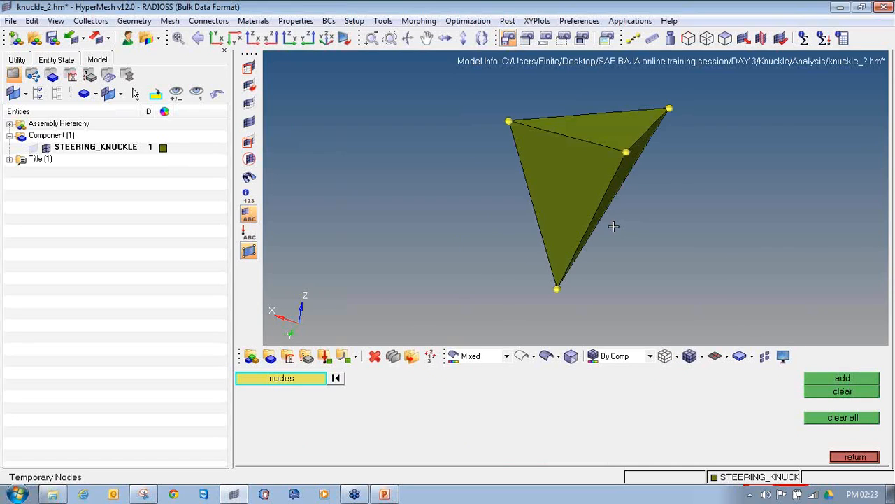
left_click_drag(596, 247, 557, 234, "ctrl")
left_click_drag(759, 170, 634, 231, "ctrl")
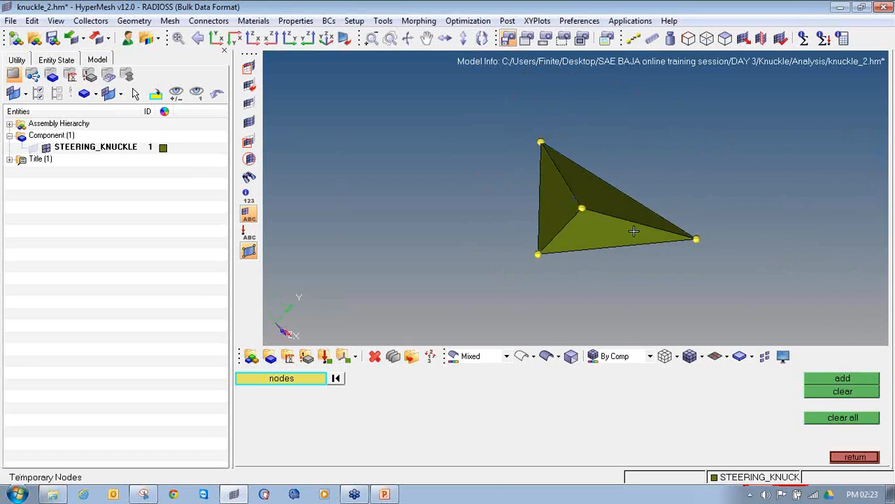
Set the distance between the tetra's inner node and its farthest outer node to 0.58 by moving the inner node
key("F4")
left_click(696, 239)
left_click(583, 212)
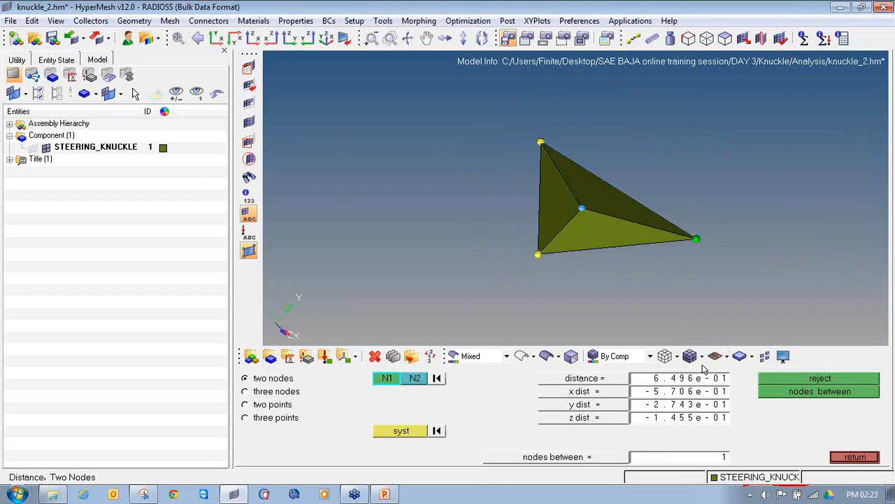
type("00")
key("Return")
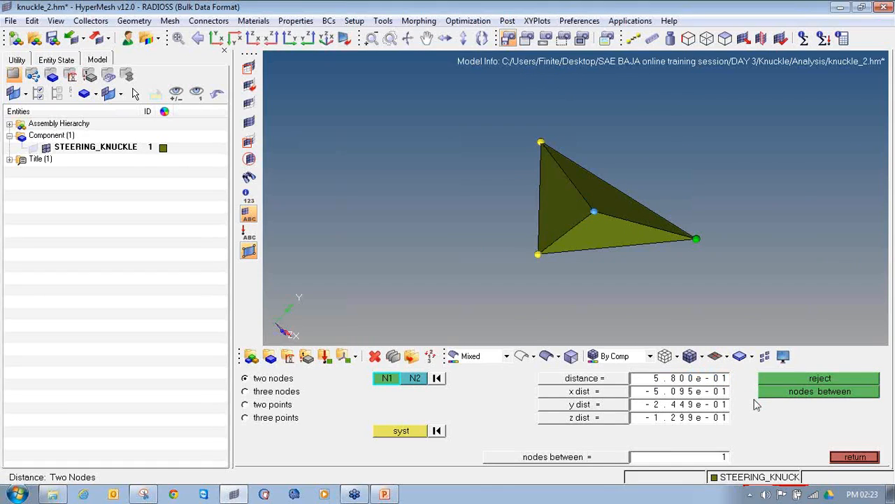
Check the quality values of the modified tetra, including its tet collapse
key("F10")
left_click(605, 228)
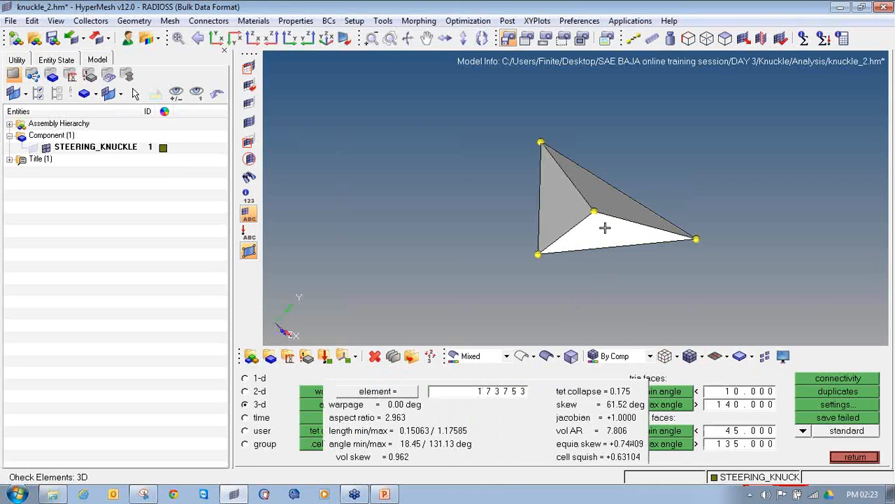
left_click(869, 462)
Find the elements attached to this tetra and display them as a wireframe
left_click_drag(639, 247, 612, 235, "ctrl")
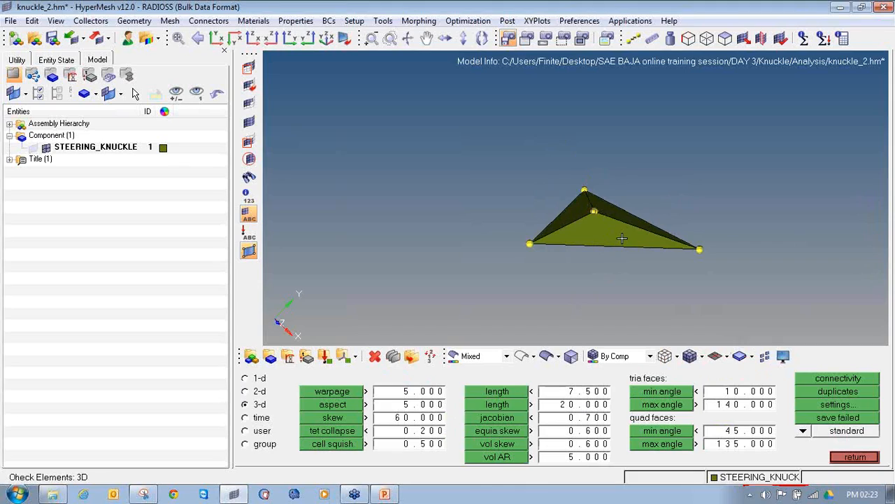
mouse_move(622, 236)
left_mouse_down("ctrl")
mouse_move(620, 222)
mouse_move(633, 227)
left_mouse_up("ctrl")
key("shift+F4")
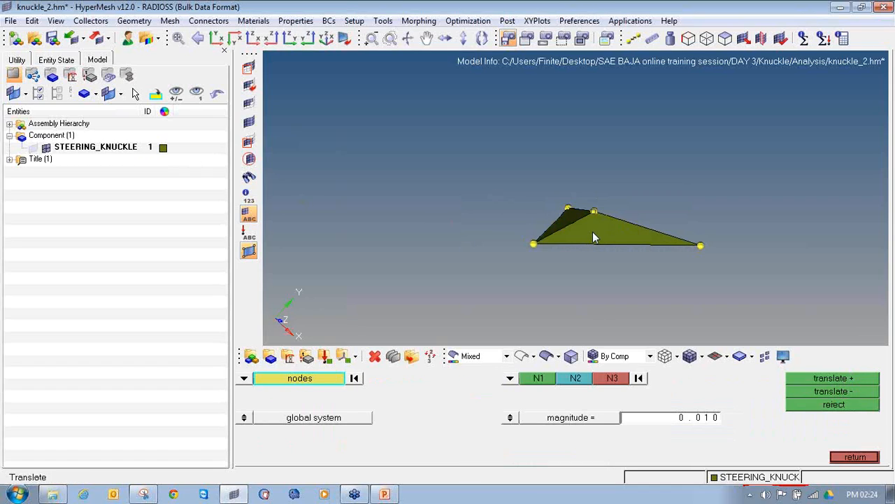
key("shift+F5")
left_click(619, 231)
left_click(804, 378)
mouse_move(603, 245)
left_mouse_down("ctrl")
mouse_move(595, 256)
mouse_move(626, 245)
mouse_move(649, 252)
mouse_move(642, 240)
mouse_move(600, 228)
left_mouse_up("ctrl")
left_click(658, 361)
Translate the inner node by 0.010 normal to the plane through the three outer nodes and check tet collapse 0.200 on the displayed elements
key("shift+F4")
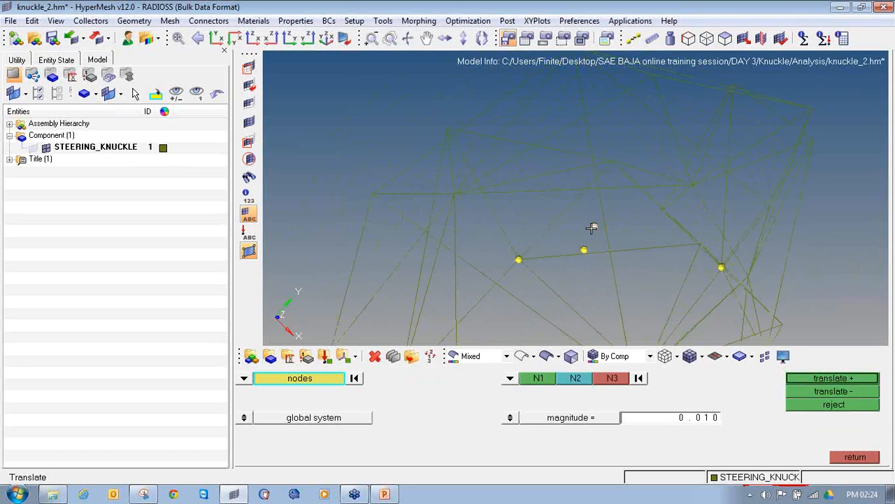
left_click(538, 377)
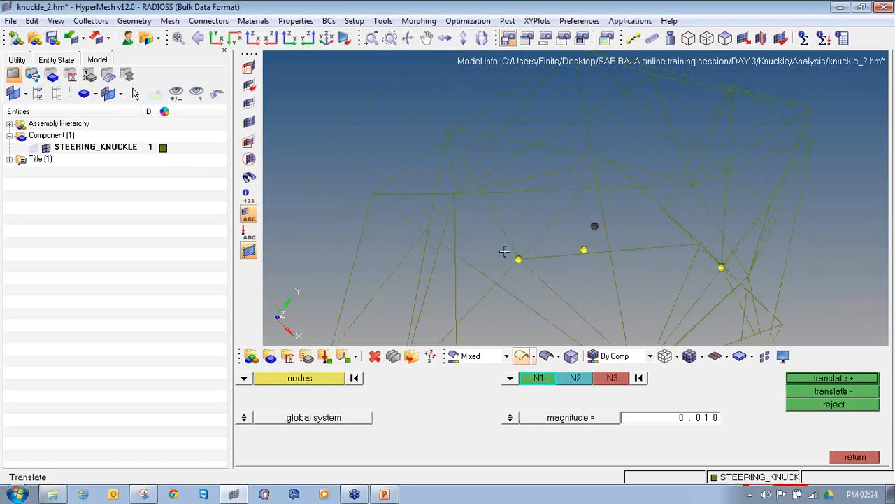
left_click(518, 259)
left_click(586, 249)
left_click_drag(717, 271, 730, 242, "ctrl")
left_click(731, 241)
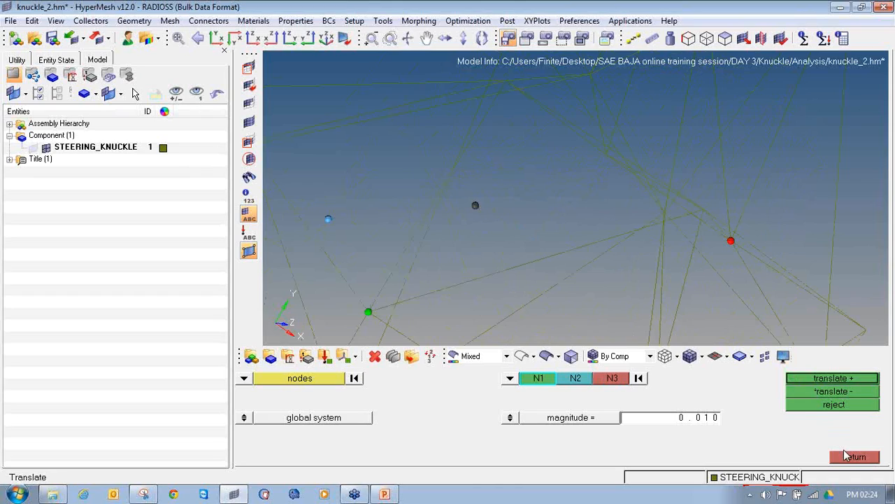
left_click(848, 458)
left_click(353, 434)
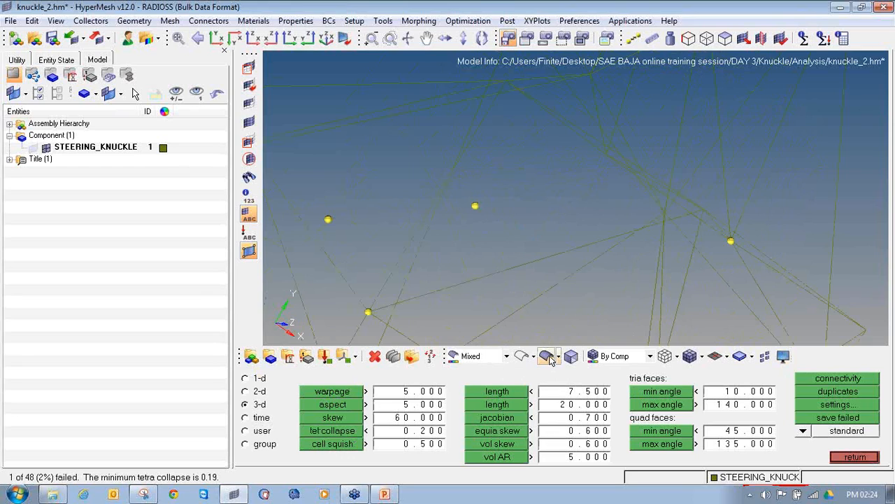
Display the whole knuckle shaded with mesh lines and clear all temporary nodes
left_click(690, 357)
right_click_drag(553, 224, 583, 264, "ctrl")
scroll(583, 263, "down", 5, "ctrl")
mouse_move(582, 263)
left_mouse_down("ctrl")
mouse_move(536, 280)
mouse_move(564, 303)
mouse_move(612, 275)
mouse_move(497, 274)
left_mouse_up("ctrl")
scroll(499, 252, "down", 5, "ctrl")
left_click(249, 122)
left_click(682, 217)
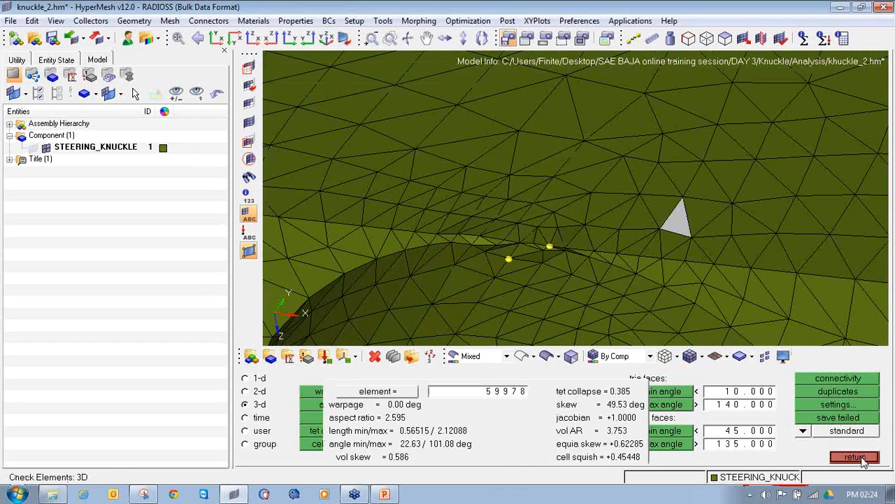
left_click_drag(627, 269, 642, 279, "ctrl")
scroll(641, 279, "down", 5, "ctrl")
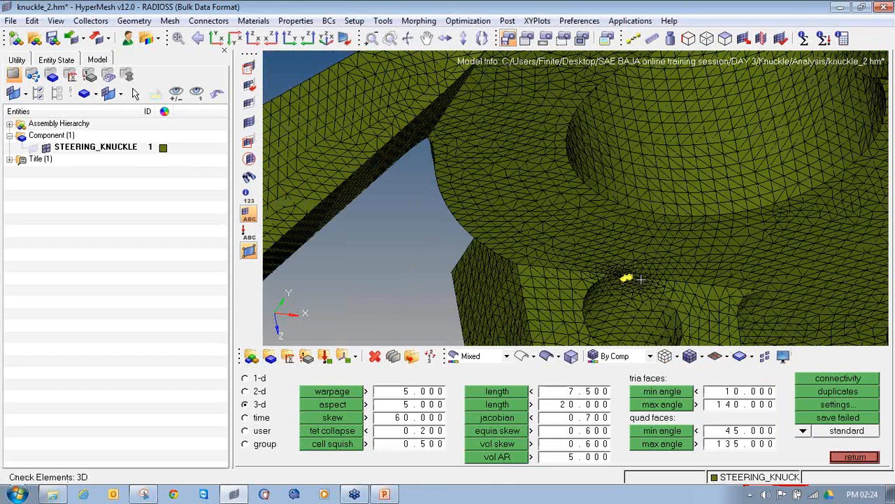
left_click(856, 458)
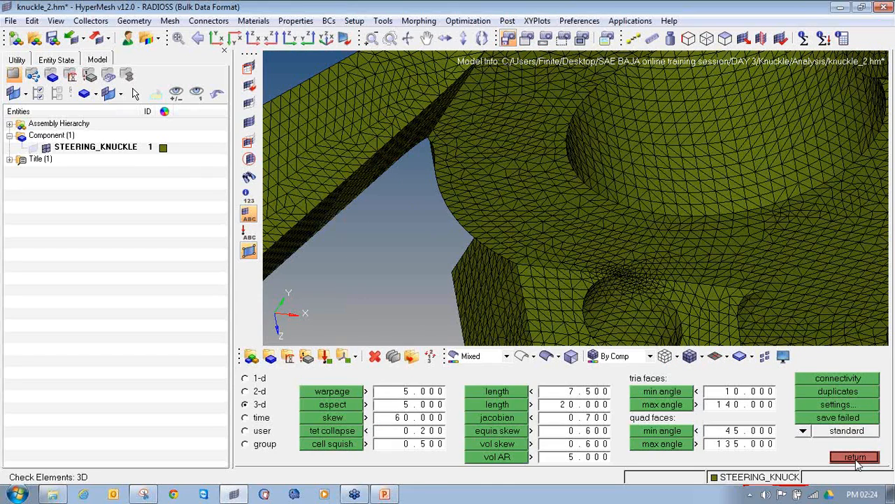
Check tet collapse 0.200 on the full mesh and examine the fine elements at the edge of the bracket hole
left_click(327, 427)
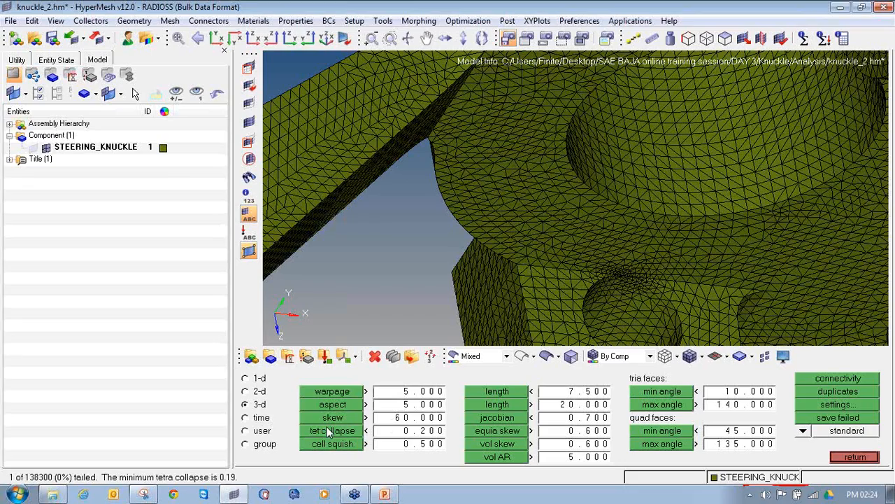
scroll(379, 280, "down", 10, "ctrl")
left_click_drag(376, 277, 399, 280, "ctrl")
scroll(371, 282, "up", 10, "ctrl")
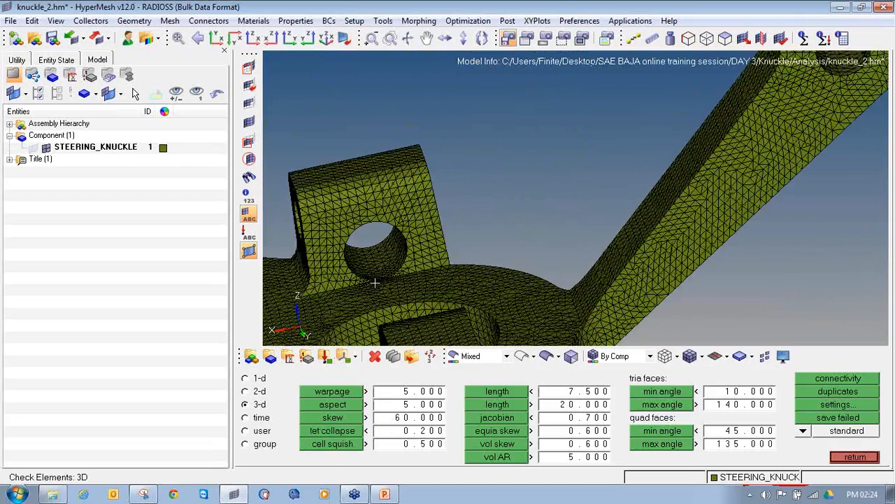
scroll(528, 278, "up", 10, "ctrl")
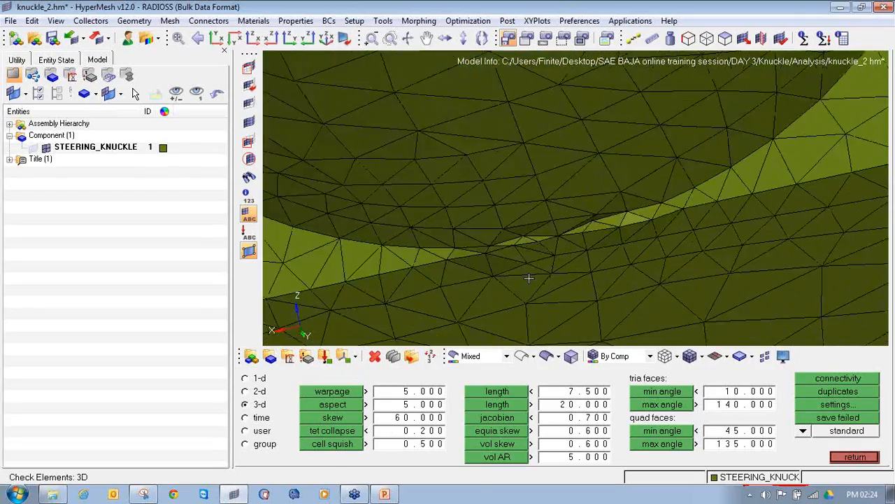
mouse_move(528, 295)
left_mouse_down("ctrl")
mouse_move(459, 288)
mouse_move(480, 270)
mouse_move(515, 286)
mouse_move(503, 293)
left_mouse_up("ctrl")
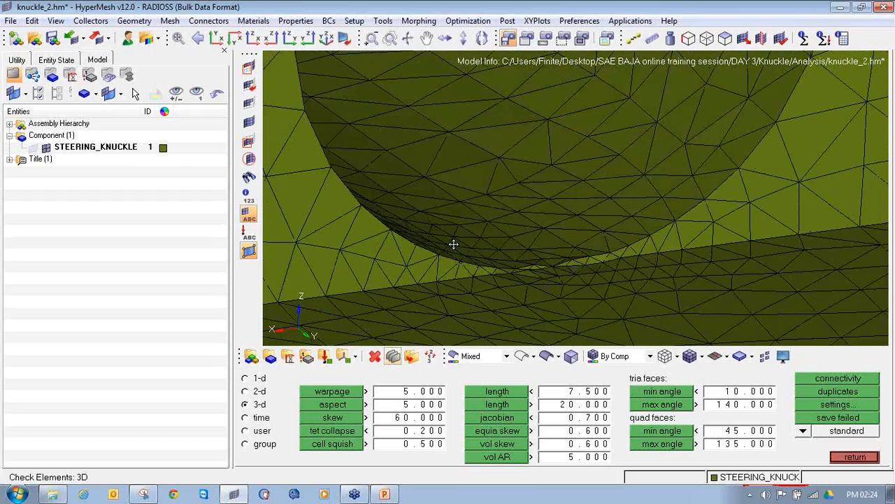
scroll(453, 244, "down", 10, "ctrl")
scroll(555, 207, "down", 3, "ctrl")
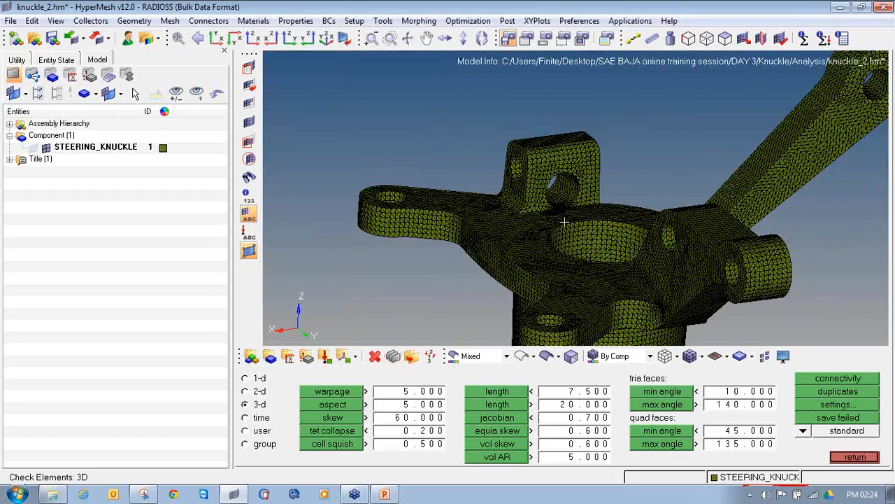
Check the full mesh for tria angles 10 and 140, jacobian 0.700, equia skew 0.600, aspect 5.000 and tet collapse 0.200
left_click(654, 396)
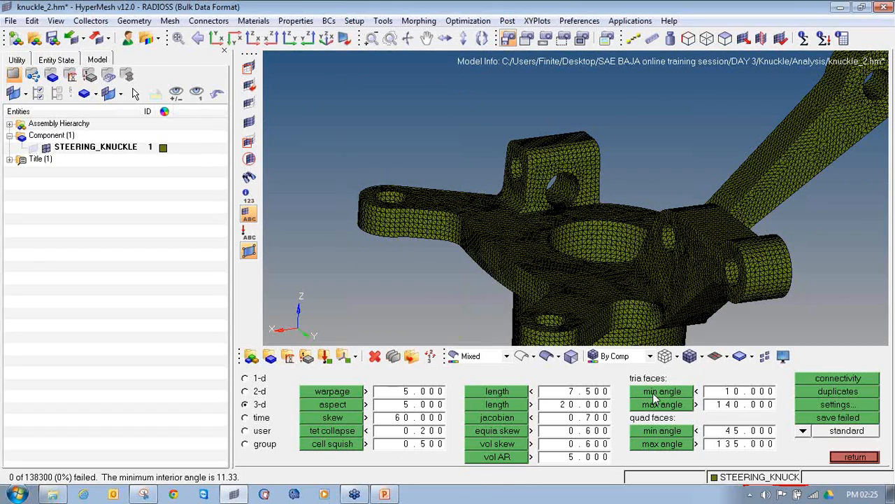
left_click(661, 405)
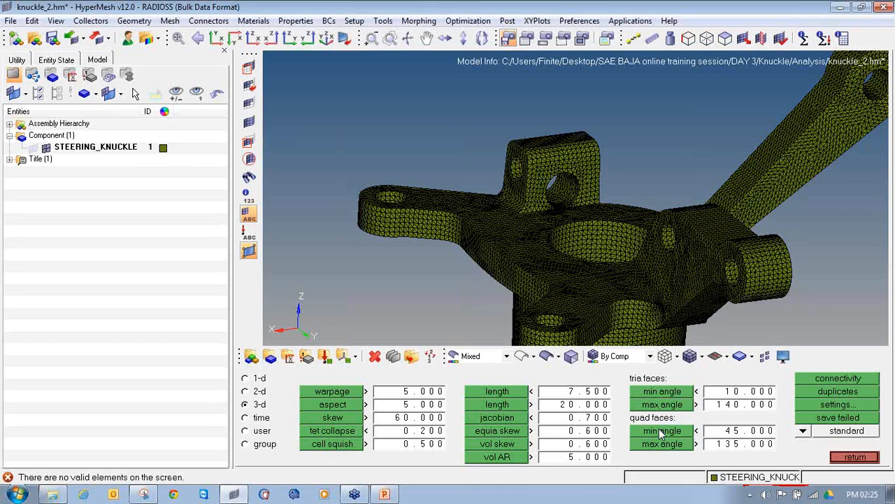
left_click(510, 418)
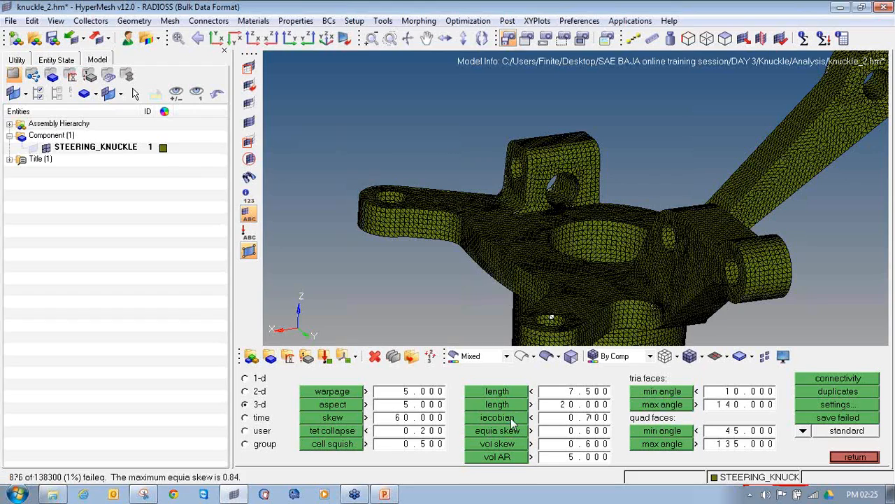
left_click(342, 406)
left_click(348, 436)
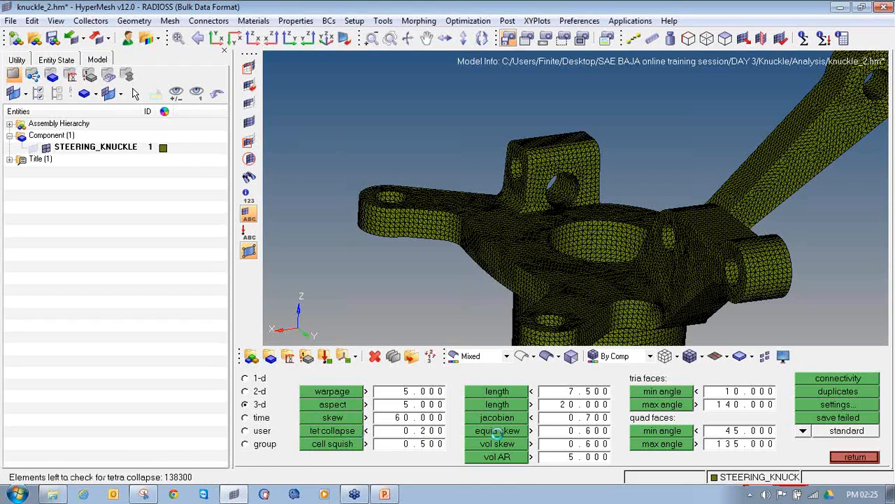
left_click(642, 394)
left_click(642, 405)
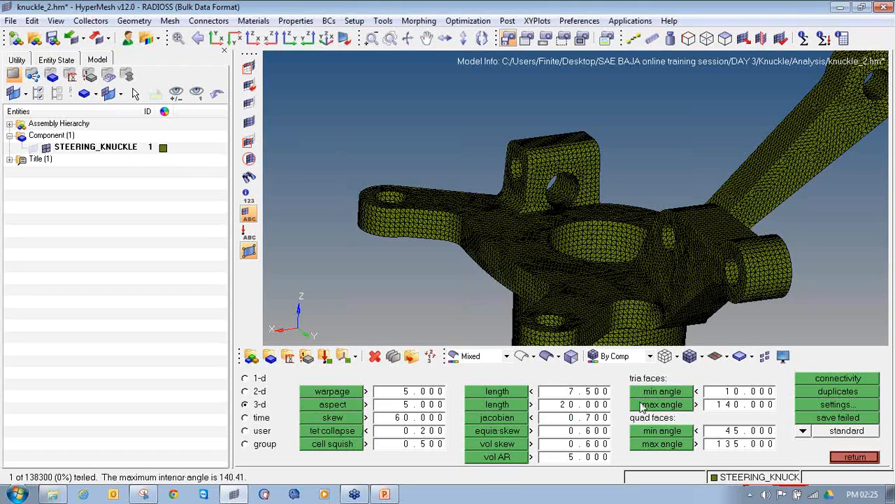
left_click(866, 460)
scroll(662, 175, "down", 6, "ctrl")
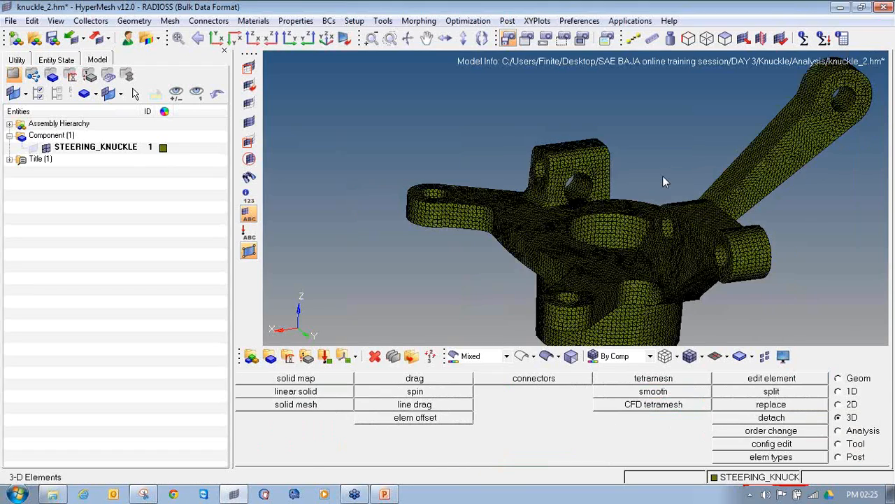
mouse_move(600, 181)
left_mouse_down("ctrl")
mouse_move(550, 247)
mouse_move(395, 159)
left_mouse_up("ctrl")
left_click_drag(557, 267, 535, 260, "ctrl")
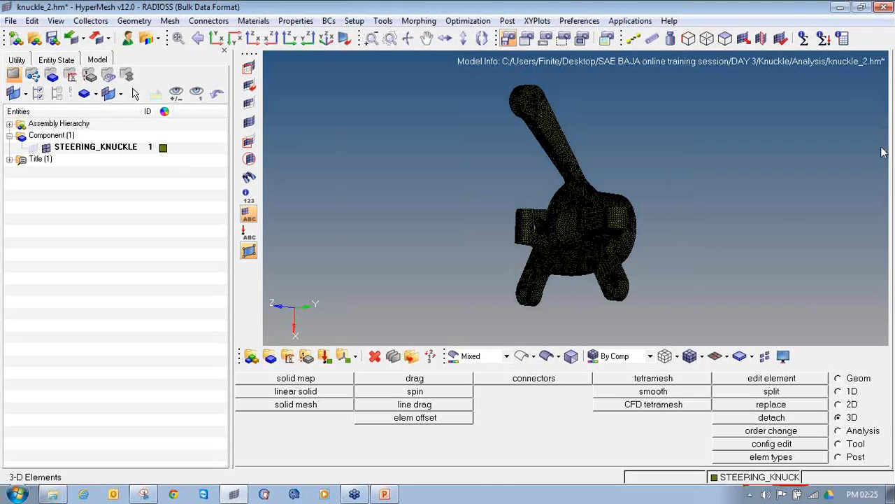
mouse_move(276, 358)
left_mouse_down()
mouse_move(304, 349)
mouse_move(281, 346)
left_mouse_up()
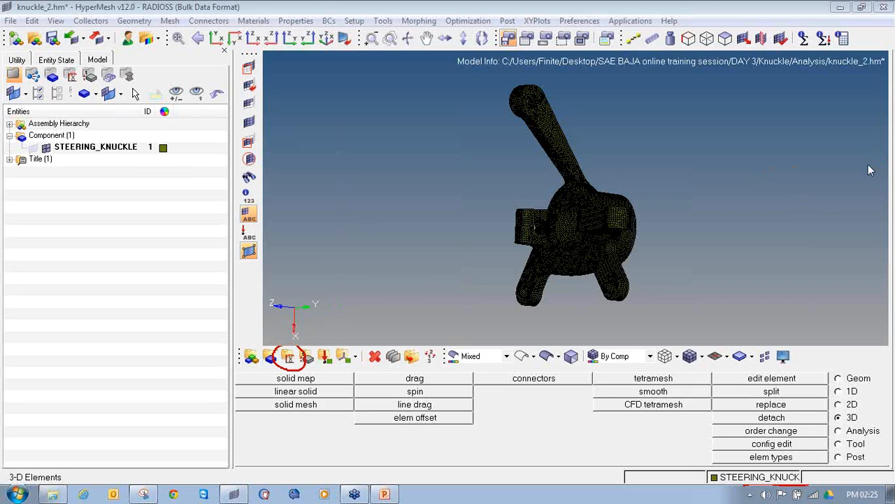
Define a material named Steel with a magenta colour, type ISOTROPIC and card image MAT1
left_click(288, 356)
type("Steel")
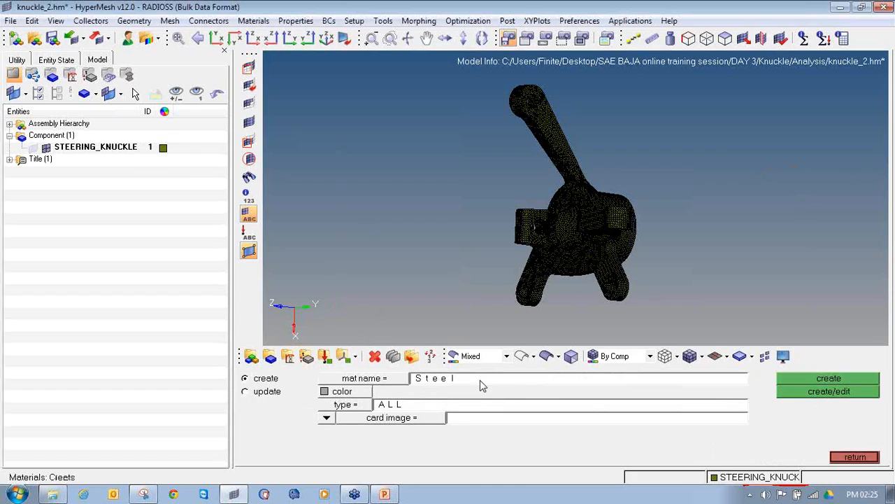
left_click(324, 391)
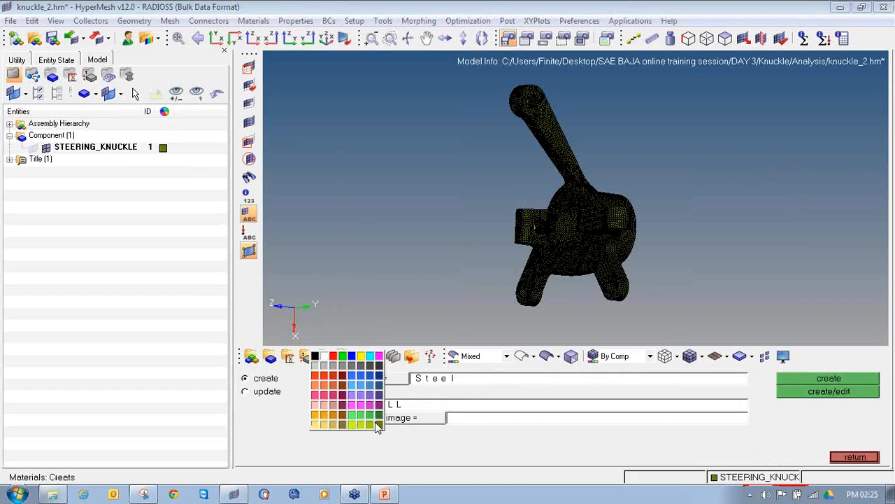
left_click(361, 405)
left_click(377, 418)
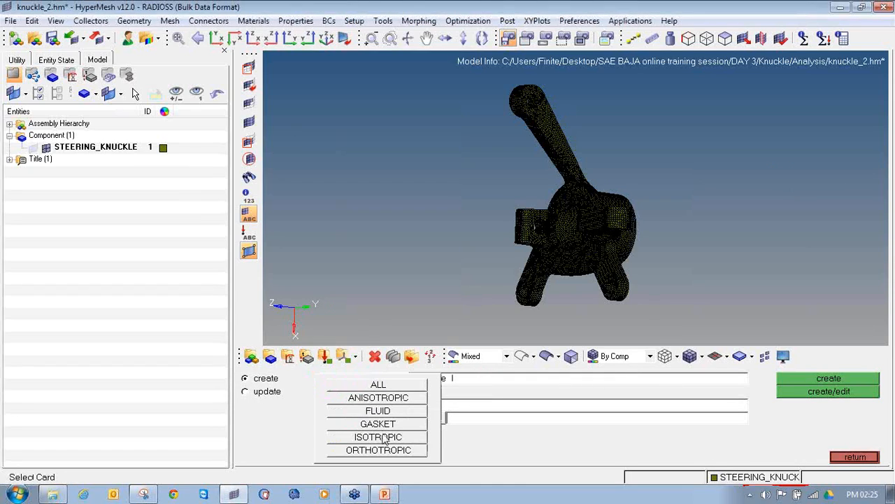
left_click(384, 438)
left_click(390, 418)
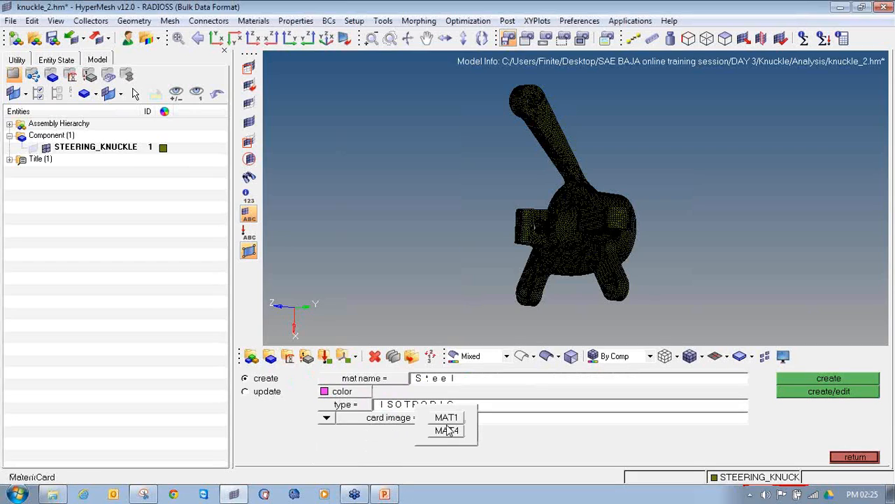
left_click(449, 419)
Create the Steel material with E 2.1e+05, NU 0.300 and RHO 7.9e-09 on its MAT1 card
left_click(796, 381)
left_click(396, 275)
left_click(533, 274)
left_click(587, 274)
left_click(626, 344)
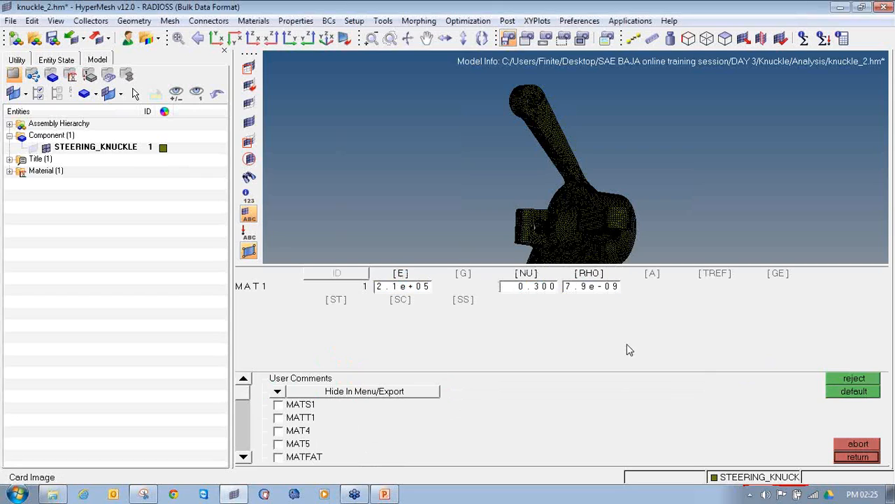
left_click(857, 456)
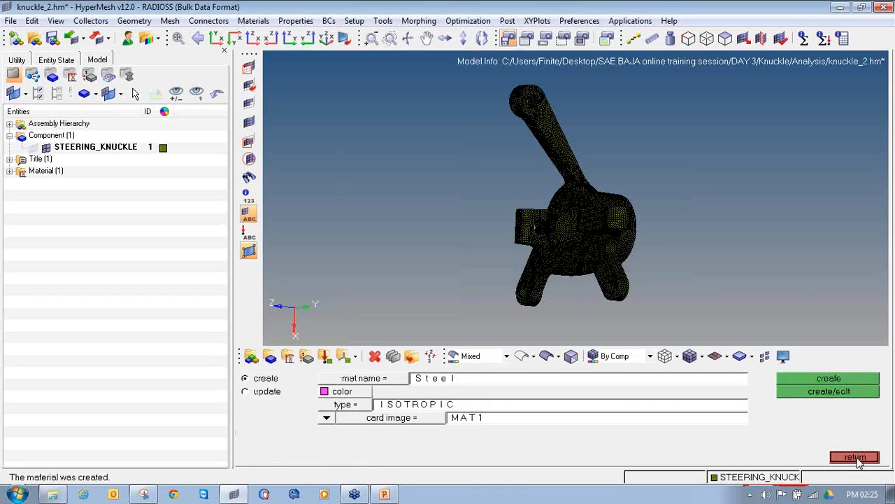
left_click(856, 458)
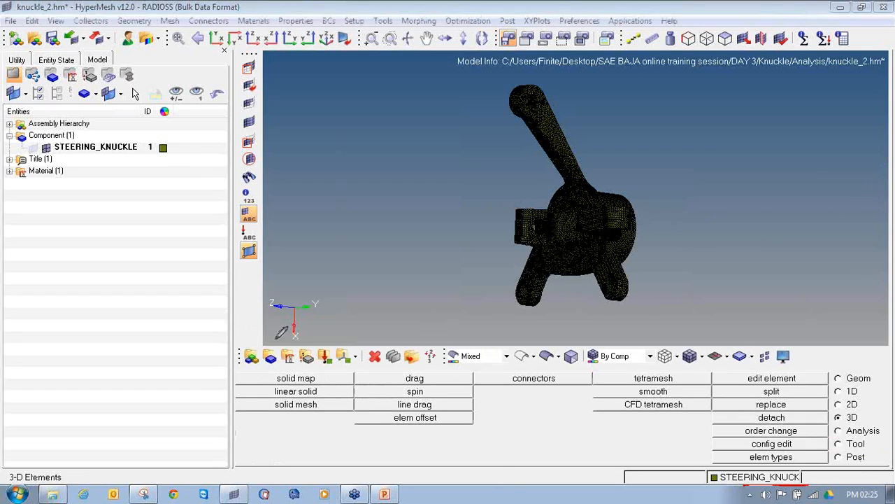
Start a new property collector named Knuckle and give it a dark violet colour
mouse_move(303, 345)
left_mouse_down()
mouse_move(300, 367)
mouse_move(317, 342)
mouse_move(307, 344)
left_mouse_up()
left_click(311, 357)
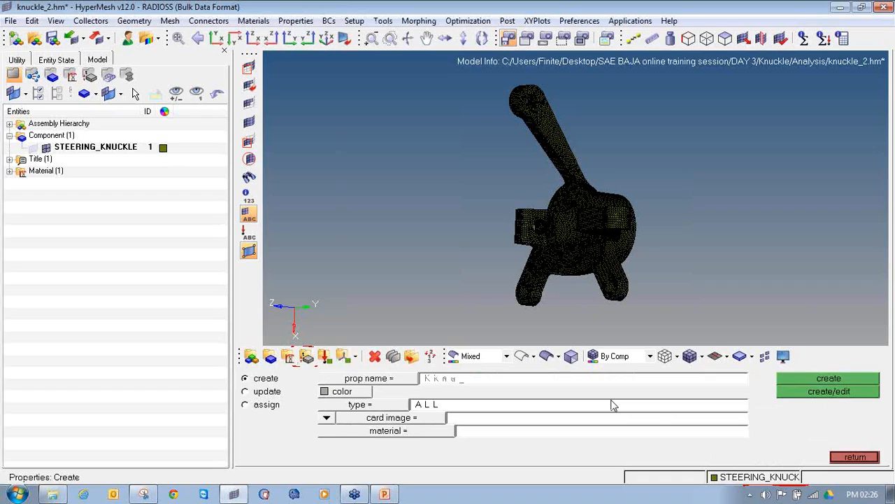
key("BackSpace")
key("BackSpace")
key("BackSpace")
key("BackSpace")
key("BackSpace")
key("BackSpace")
key("BackSpace")
left_click(348, 391)
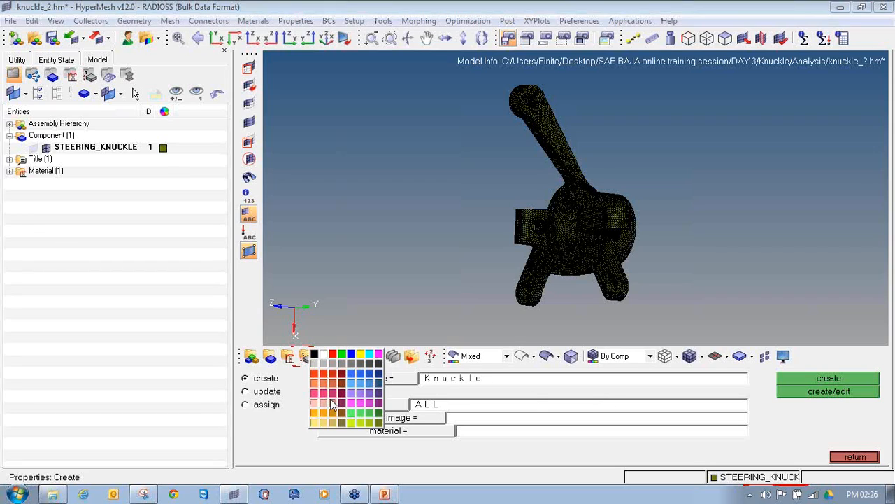
left_click(377, 399)
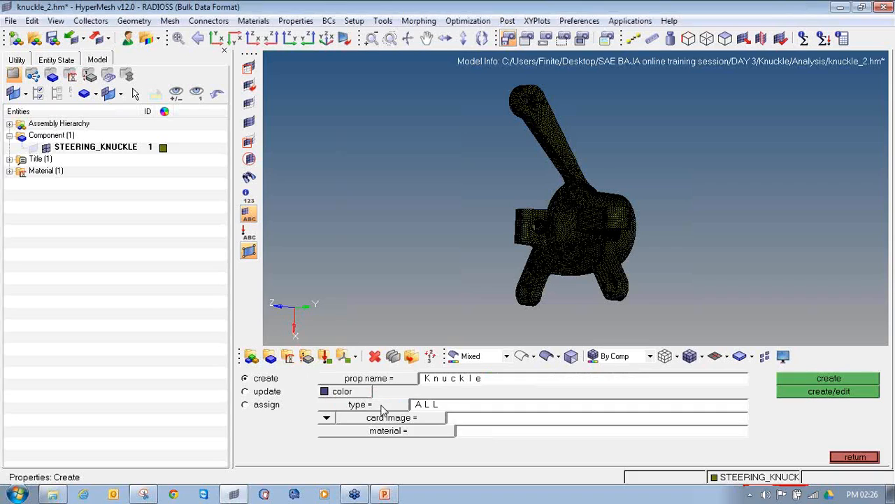
Create the Knuckle property as type 3D with card image PSOLID and material Steel, and expand the material and property lists
left_click(385, 405)
left_click(464, 405)
left_click(400, 419)
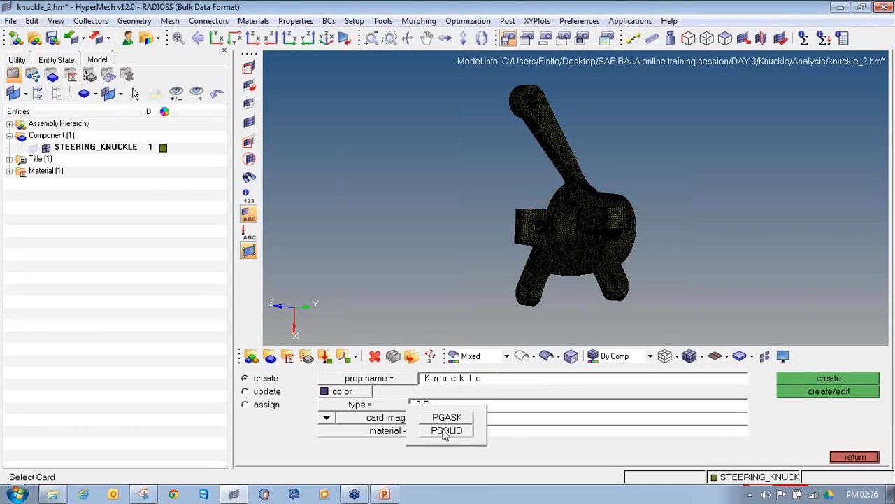
left_click(447, 431)
left_click(446, 431)
left_click(281, 381)
left_click(810, 389)
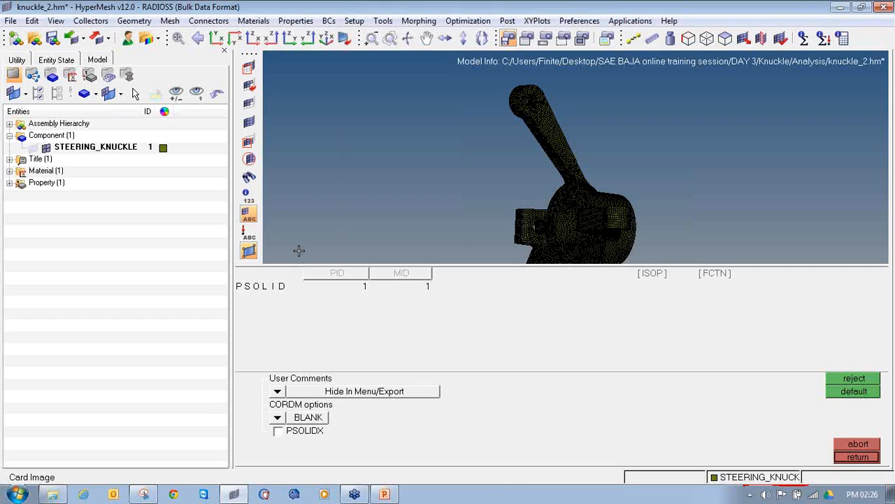
left_click(849, 458)
left_click(850, 458)
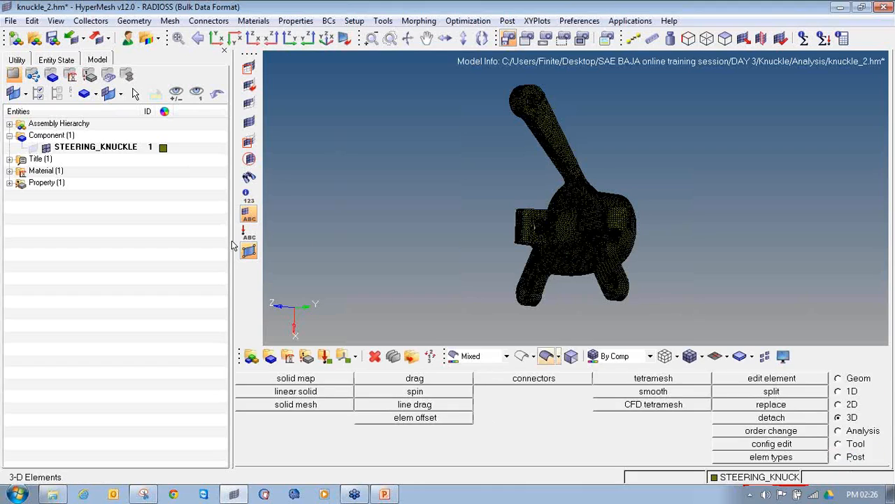
left_click(10, 170)
left_click(9, 195)
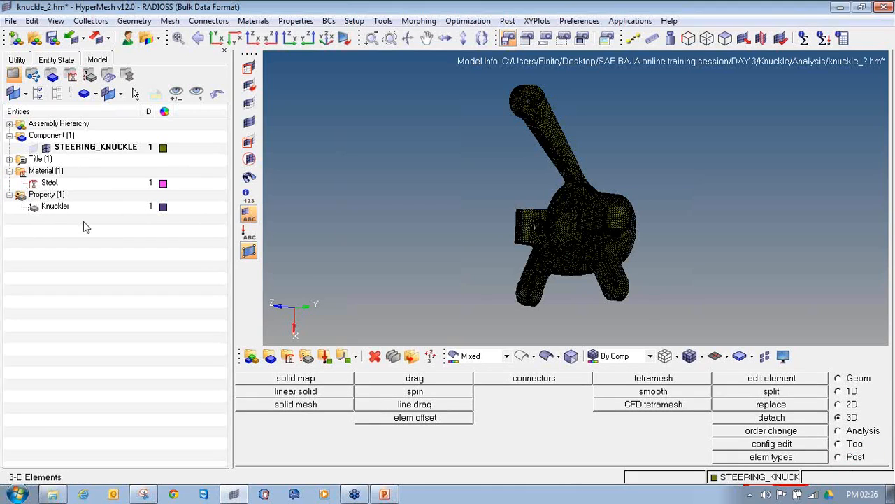
Switch to PowerPoint and review the Component Collector line on the Knuckle Analysis slide
left_click(384, 494)
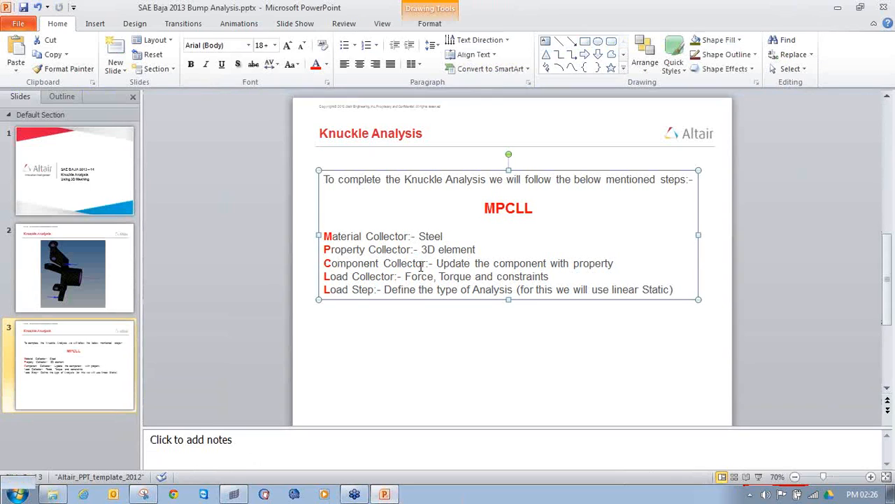
left_click(356, 263)
left_click_drag(325, 263, 614, 267)
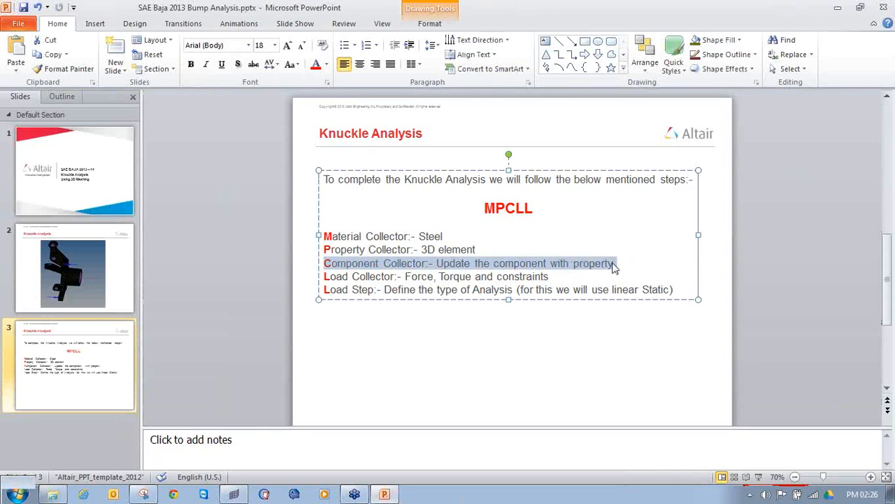
Switch back to HyperMesh and start a component update with STEERING_KNUCKLE as the chosen component
left_click(235, 494)
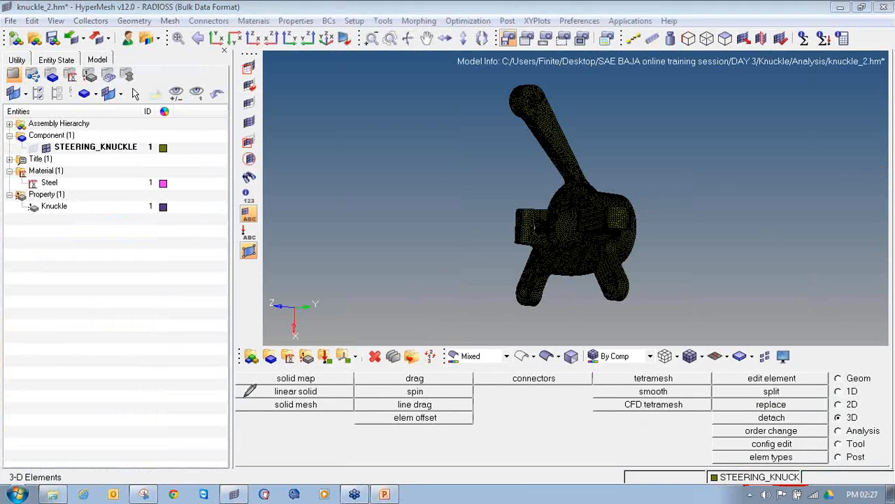
mouse_move(261, 337)
left_mouse_down()
mouse_move(276, 371)
mouse_move(263, 342)
left_mouse_up()
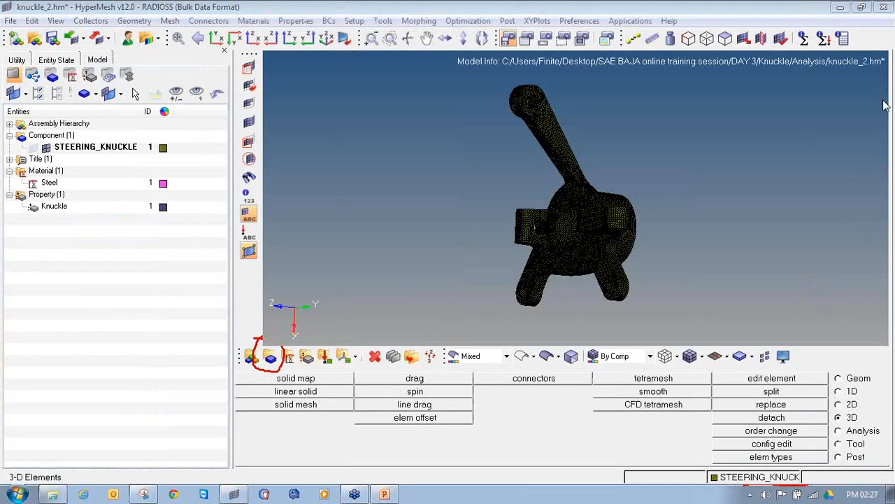
left_click(270, 357)
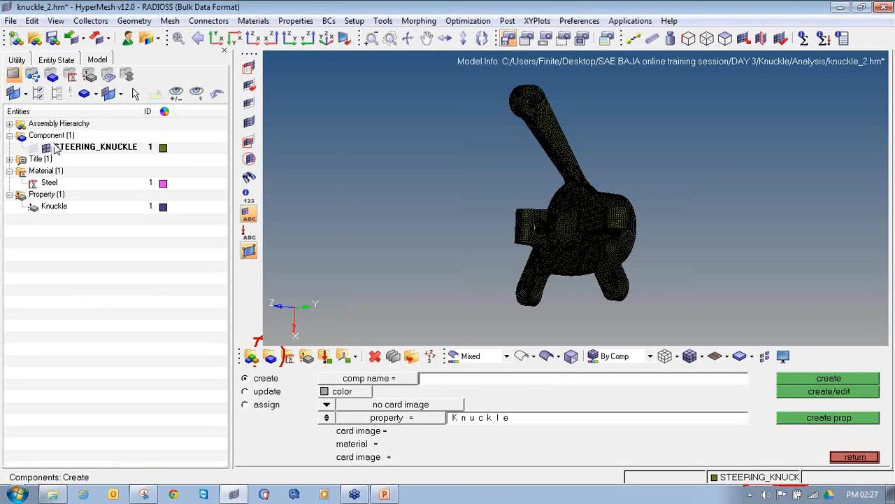
left_click(256, 391)
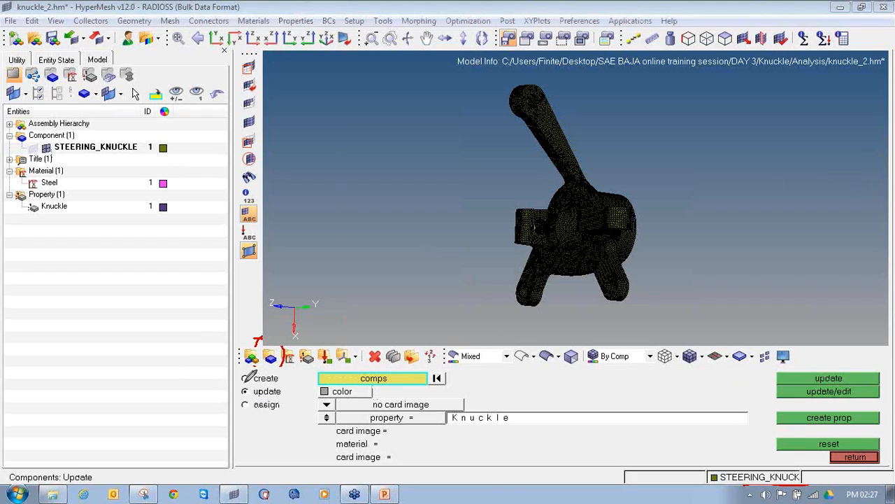
mouse_move(260, 383)
left_mouse_down()
mouse_move(241, 398)
mouse_move(287, 392)
mouse_move(269, 383)
left_mouse_up()
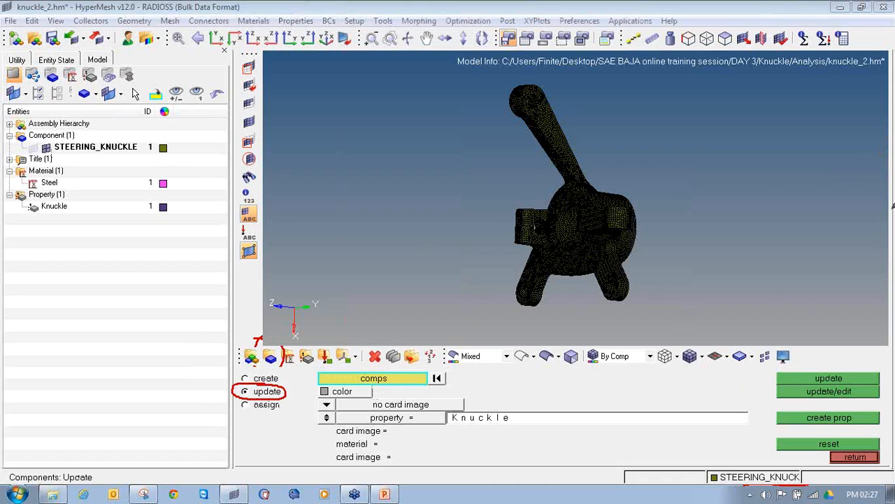
left_click(385, 381)
left_click(364, 379)
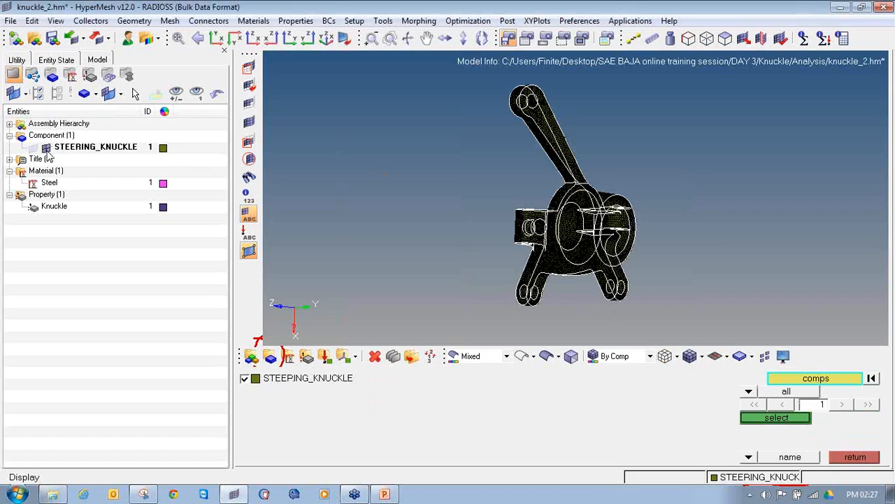
Toggle the display of the STEERING_KNUCKLE elements off and on to check what the component contains
mouse_move(50, 140)
left_mouse_down()
mouse_move(32, 151)
mouse_move(49, 142)
left_mouse_up()
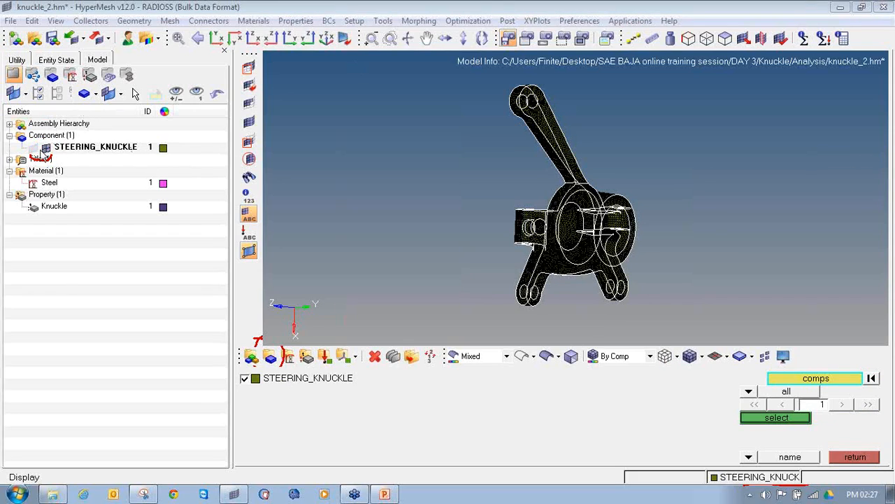
left_click(47, 149)
left_click(46, 149)
left_click(48, 150)
left_click(47, 151)
left_click(47, 150)
left_click(48, 151)
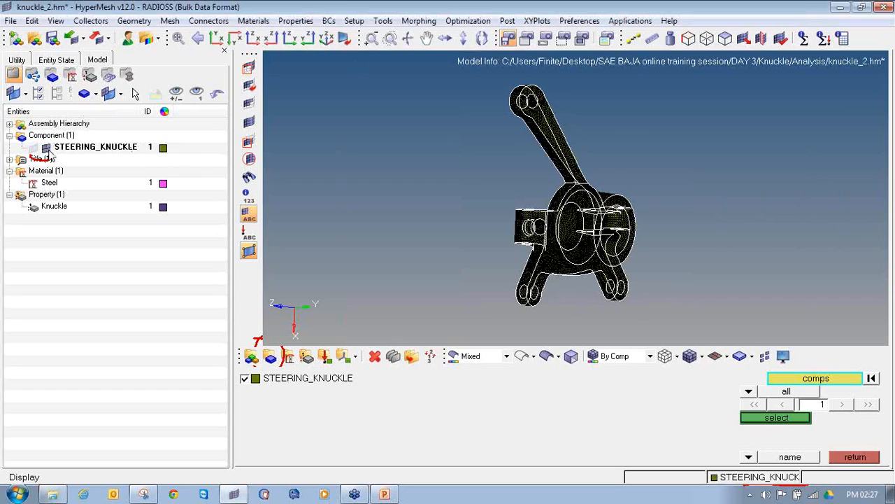
left_click(47, 150)
left_click(47, 150)
left_click(48, 151)
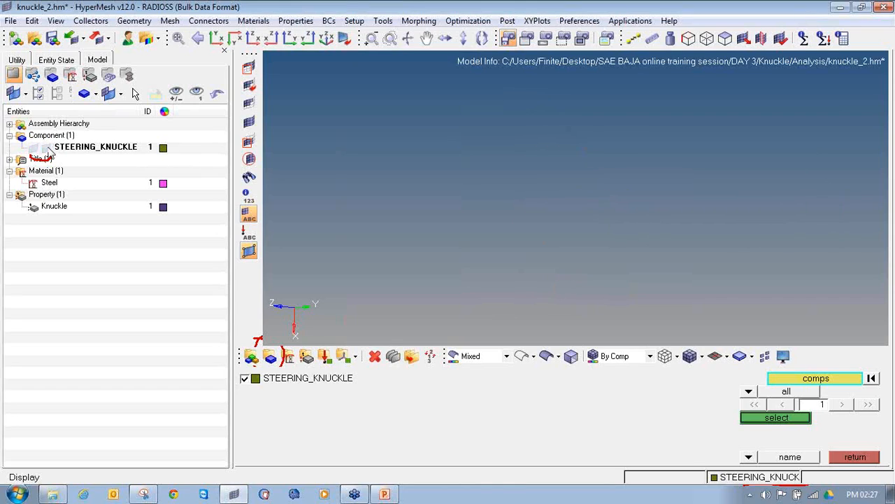
left_click(47, 151)
left_click(47, 150)
left_click(48, 151)
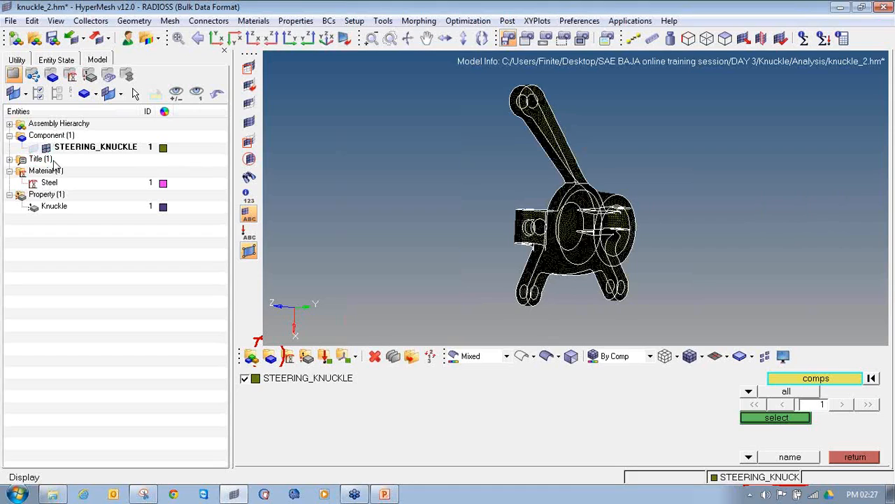
Update the STEERING_KNUCKLE component with the Knuckle property
left_click(781, 418)
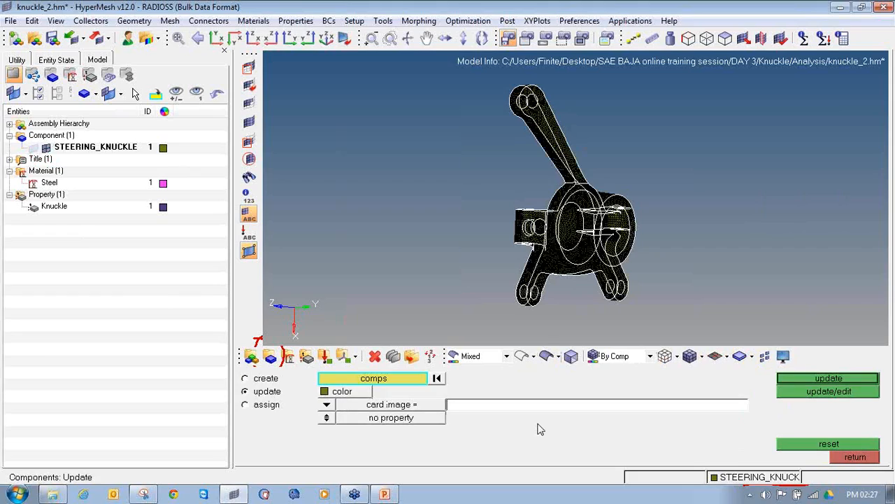
left_click(327, 417)
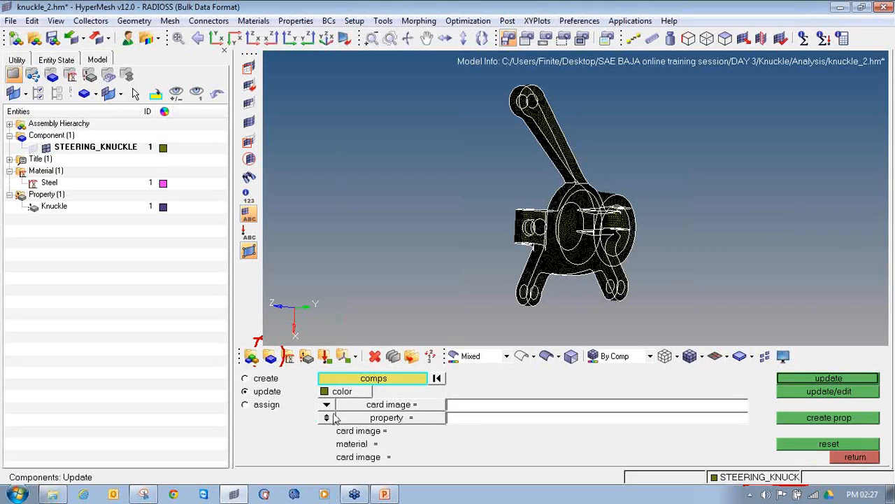
left_click(382, 417)
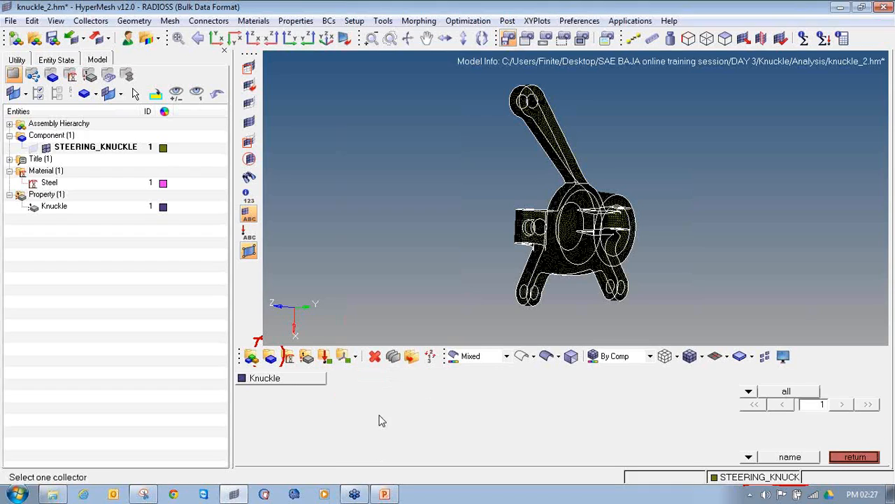
left_click(295, 379)
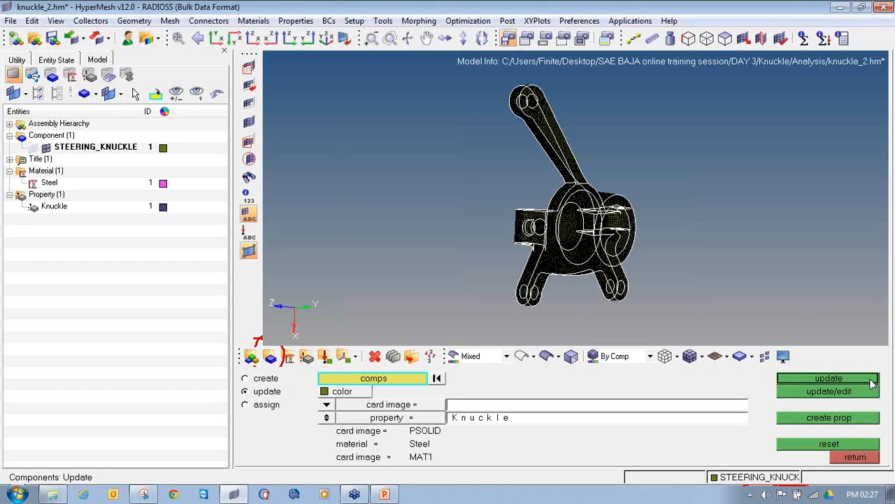
left_click(872, 381)
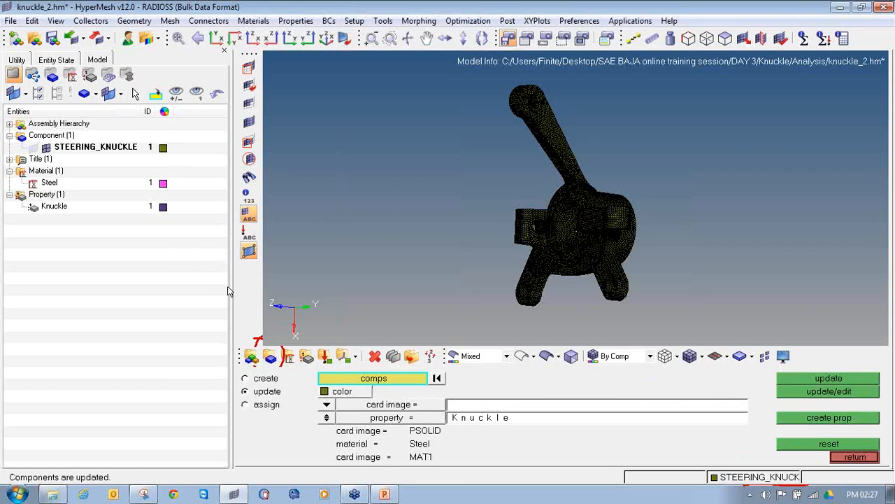
left_click(852, 457)
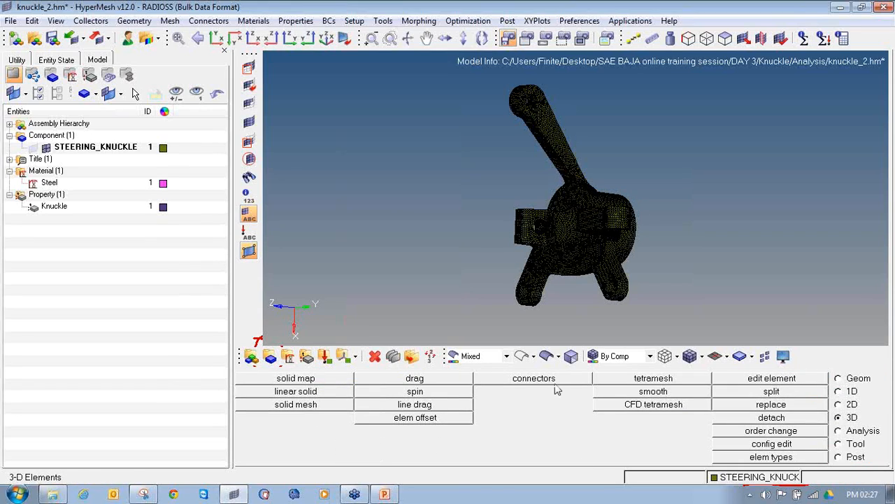
Colour the elements by property to check the Knuckle property assignment on the mesh
left_click(615, 356)
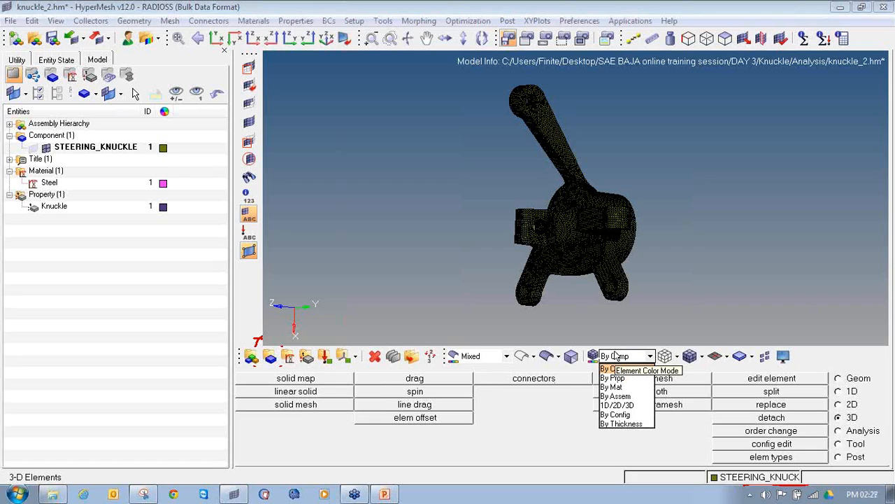
left_click(616, 356)
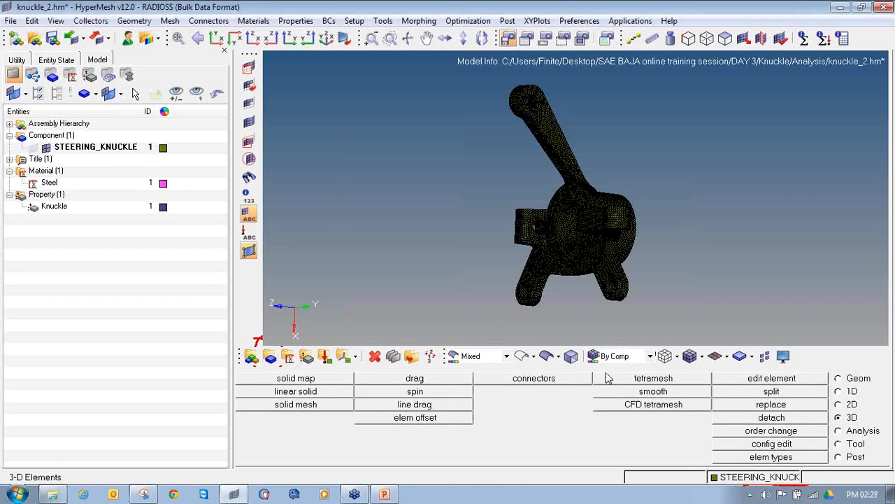
scroll(540, 279, "up", 10)
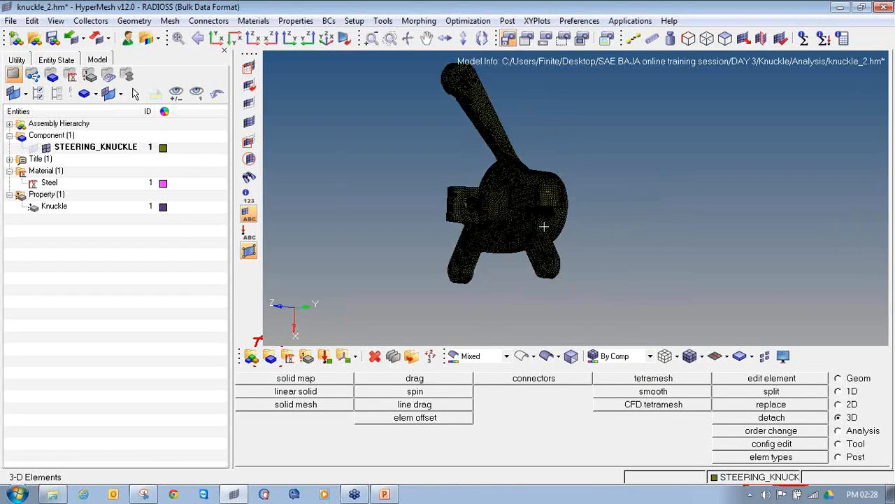
right_click_drag(538, 286, 575, 291, "ctrl")
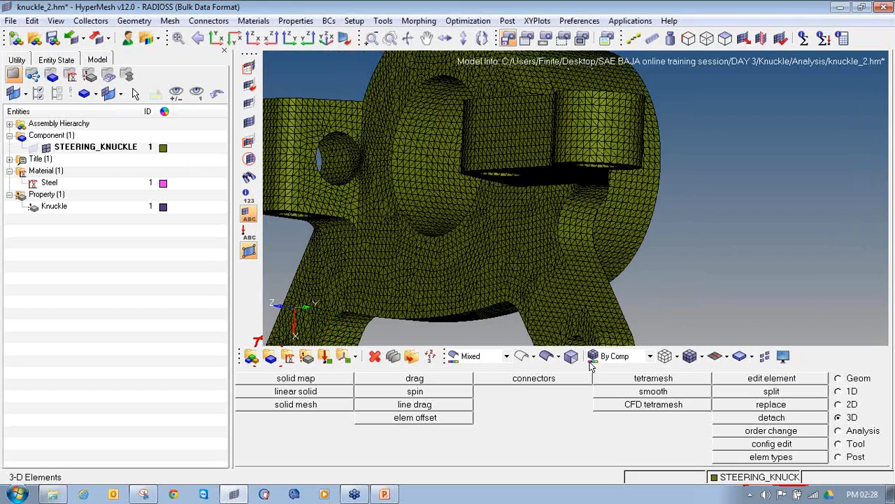
left_click(611, 357)
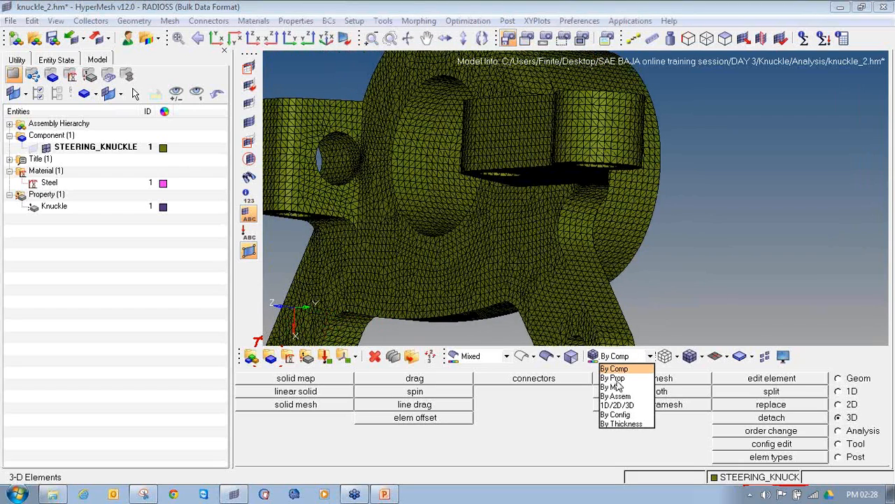
left_click(613, 377)
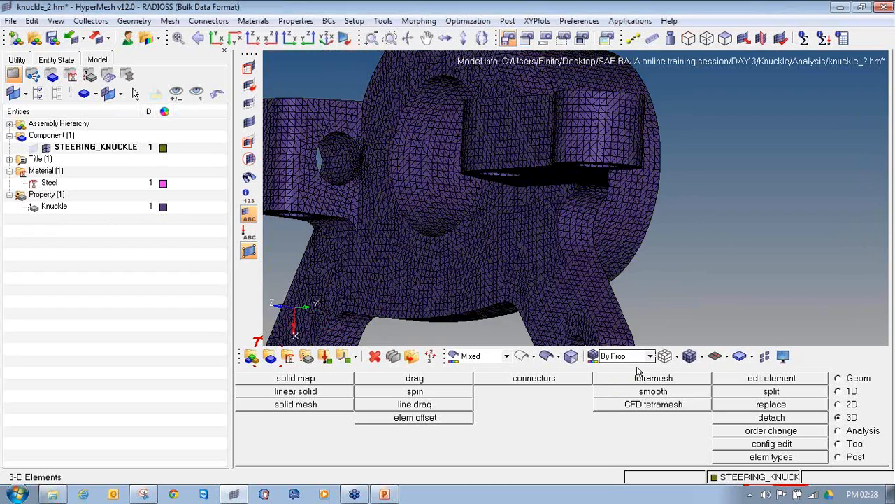
Colour the elements by material and change the Steel material's colour to orange
left_click(616, 356)
left_click(620, 387)
left_click(163, 184)
left_click(154, 205)
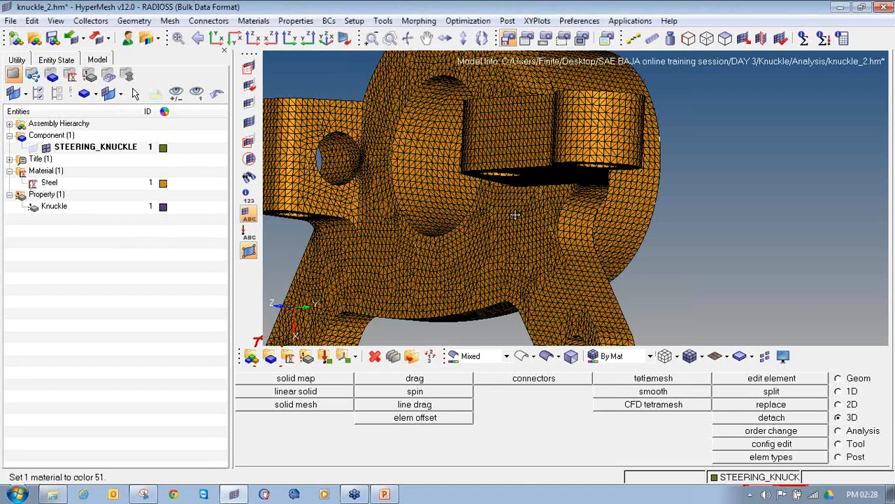
Change the Knuckle property's colour to a reddish orange and bring the knuckle back into view
right_click_drag(518, 214, 532, 216, "ctrl")
left_click(162, 207)
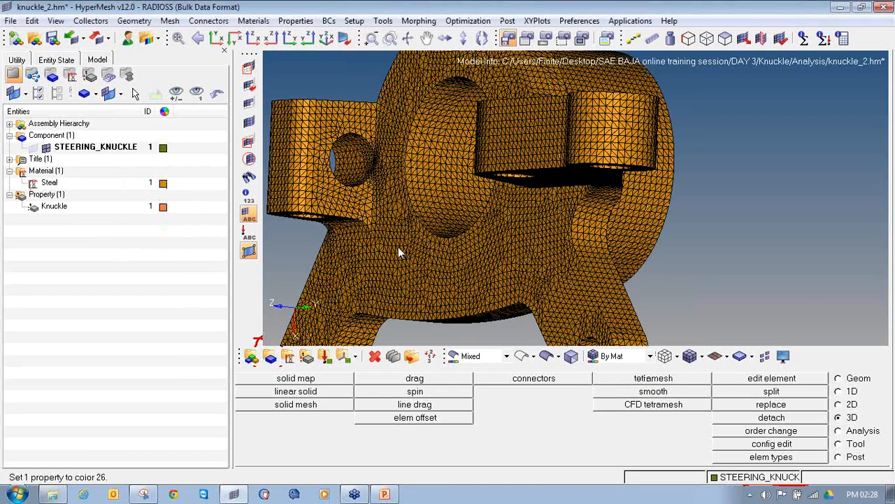
scroll(428, 232, "down", 4, "ctrl")
right_click_drag(427, 231, 514, 264, "ctrl")
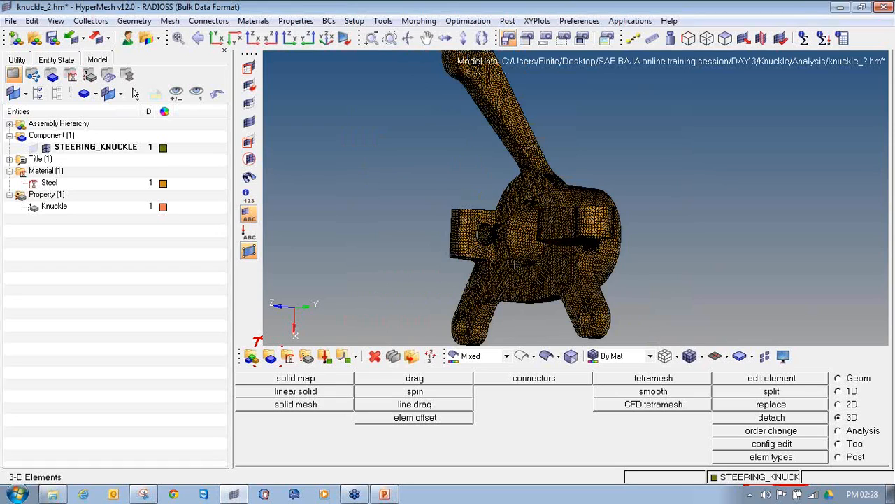
right_click_drag(540, 268, 558, 257, "ctrl")
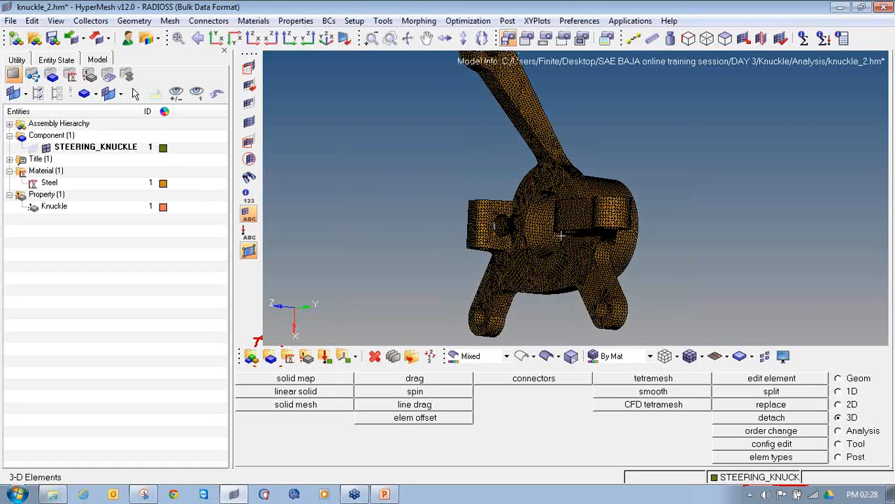
Examine the knuckle's hub bore and the bolt holes in the upper arm and steering arm
scroll(562, 237, "up", 2, "ctrl")
mouse_move(562, 237)
left_mouse_down("ctrl")
mouse_move(628, 234)
mouse_move(769, 196)
mouse_move(793, 175)
mouse_move(686, 187)
mouse_move(679, 178)
left_mouse_up("ctrl")
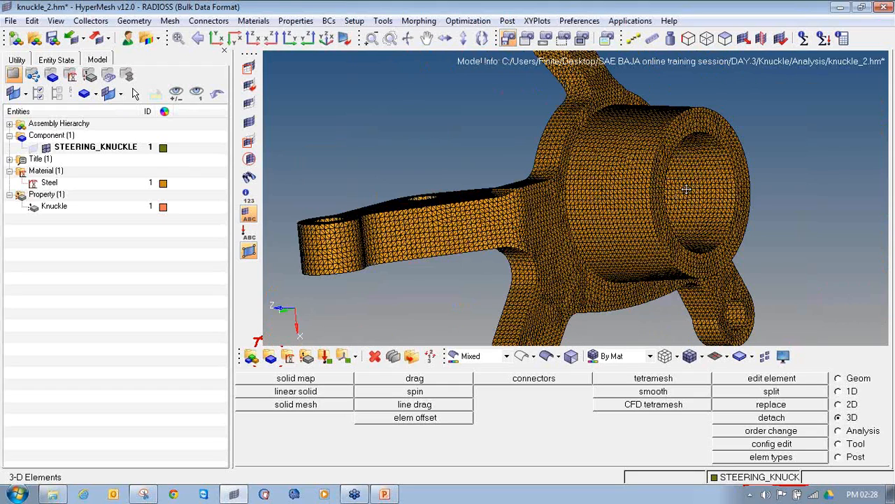
left_click_drag(686, 188, 670, 189, "ctrl")
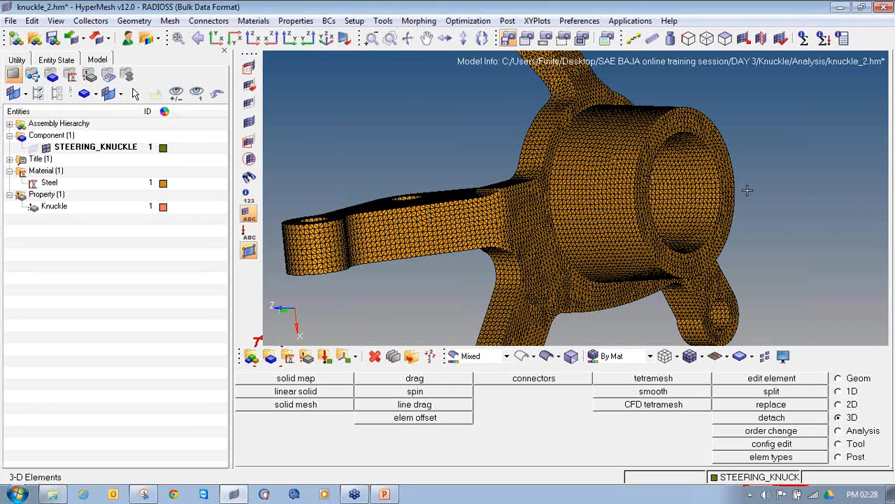
left_click_drag(748, 190, 574, 133, "ctrl")
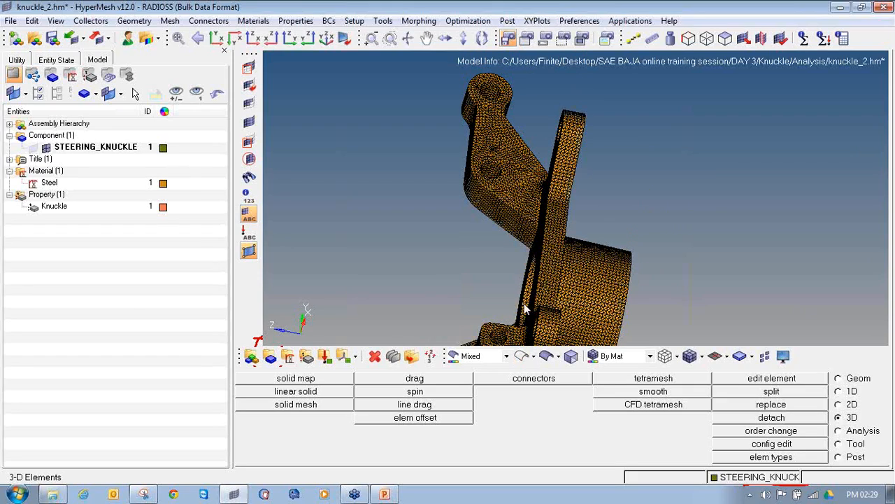
left_click_drag(488, 174, 525, 119, "ctrl")
right_click_drag(492, 96, 512, 92, "ctrl")
left_click(882, 155)
left_click(846, 180)
mouse_move(520, 84)
left_mouse_down()
mouse_move(508, 92)
mouse_move(522, 86)
left_mouse_up()
mouse_move(521, 168)
left_mouse_down()
mouse_move(516, 187)
mouse_move(519, 166)
left_mouse_up()
mouse_move(420, 180)
left_mouse_down()
mouse_move(430, 199)
mouse_move(384, 203)
left_mouse_up()
left_click(877, 156)
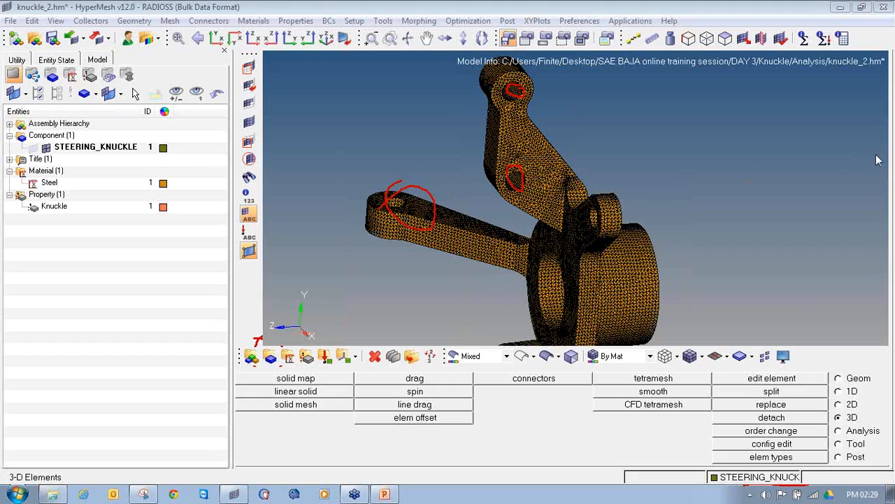
left_click(678, 175)
Examine the mounting holes in the knuckle's lower arm and lower bracket
scroll(678, 175, "down", 5, "ctrl")
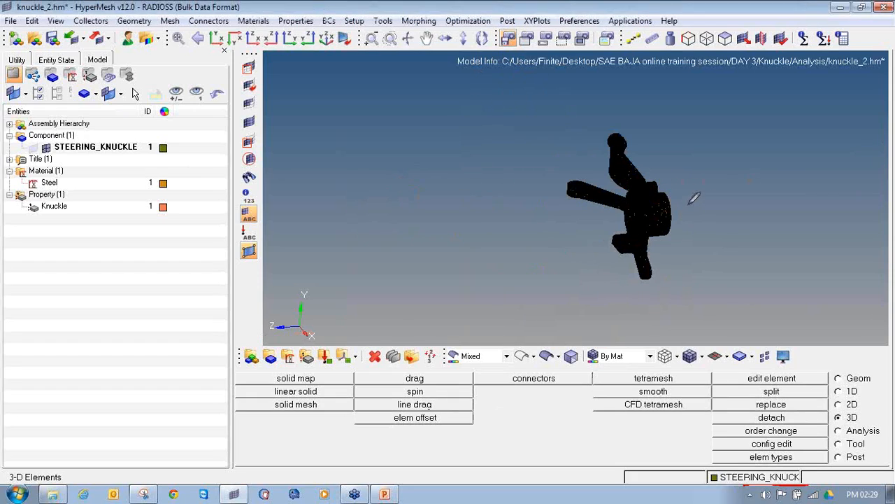
right_click_drag(670, 177, 596, 151, "ctrl")
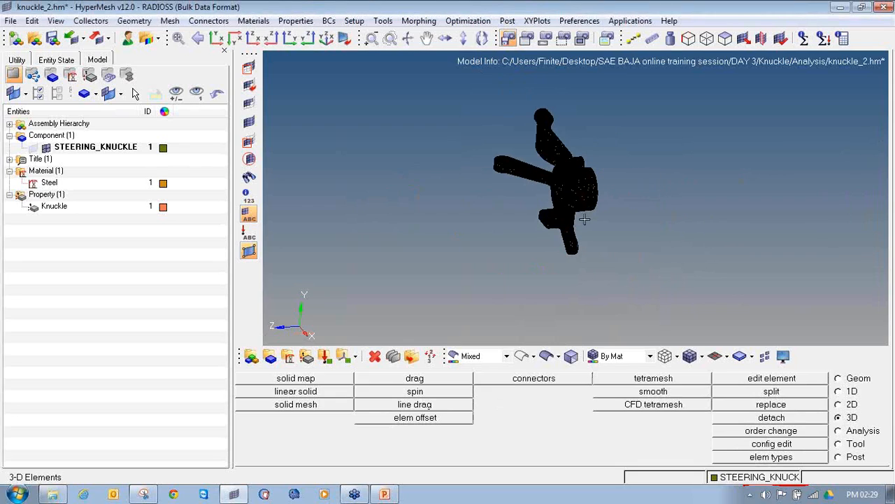
scroll(585, 219, "up", 5, "ctrl")
right_click_drag(541, 263, 526, 193, "ctrl")
scroll(526, 194, "up", 2, "ctrl")
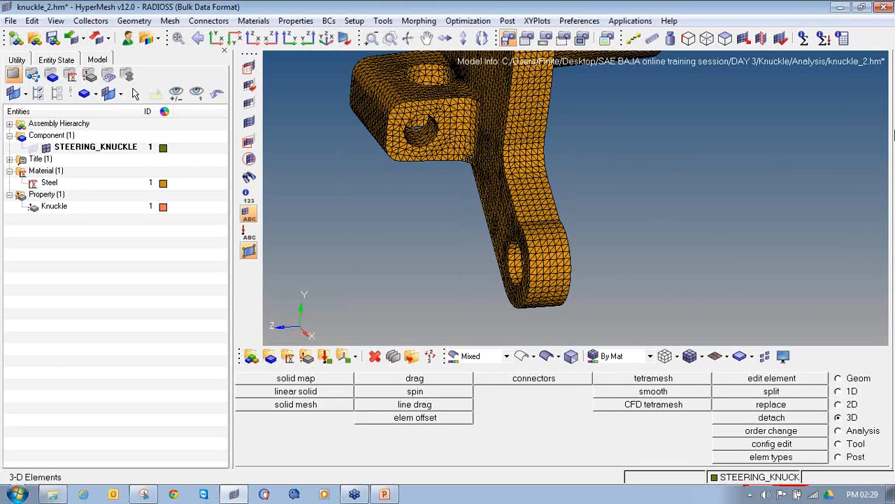
mouse_move(550, 211)
left_mouse_down()
mouse_move(588, 286)
mouse_move(542, 210)
left_mouse_up()
left_click_drag(359, 47, 371, 44)
key("Escape")
mouse_move(586, 187)
left_mouse_down("ctrl")
mouse_move(616, 217)
mouse_move(559, 245)
mouse_move(598, 282)
left_mouse_up("ctrl")
scroll(480, 234, "up", 6)
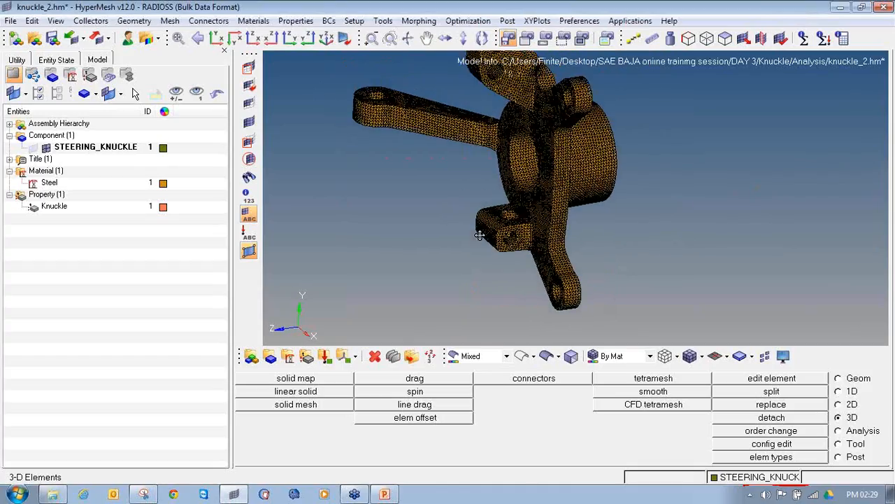
Examine the mesh inside the knuckle's central hub bore
left_click_drag(684, 233, 624, 225, "ctrl")
scroll(511, 219, "down", 5)
left_click_drag(512, 219, 526, 262, "ctrl")
scroll(533, 300, "up", 4)
right_click_drag(586, 320, 550, 250, "ctrl")
scroll(548, 247, "up", 1)
scroll(548, 247, "down", 3)
right_click_drag(516, 147, 670, 256, "ctrl")
right_click_drag(461, 69, 523, 166, "ctrl")
scroll(523, 167, "up", 2)
left_click_drag(523, 166, 534, 251, "ctrl")
right_click_drag(534, 251, 500, 134, "ctrl")
scroll(500, 134, "down", 4, "ctrl")
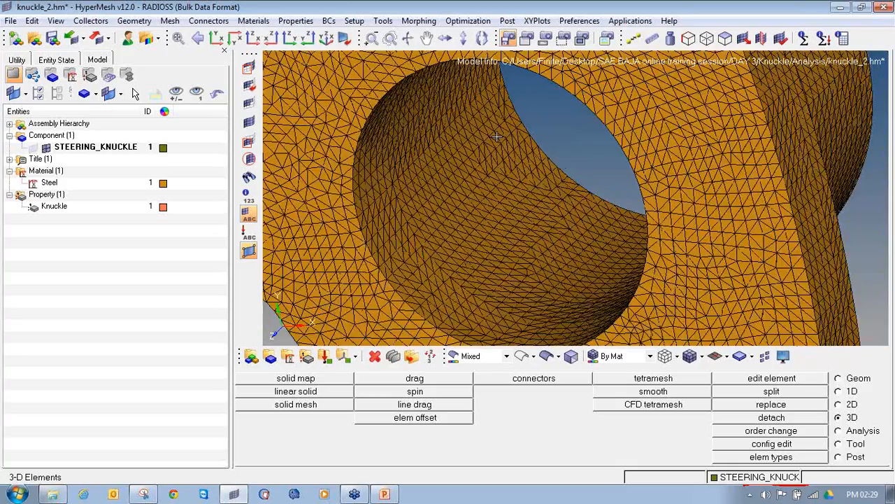
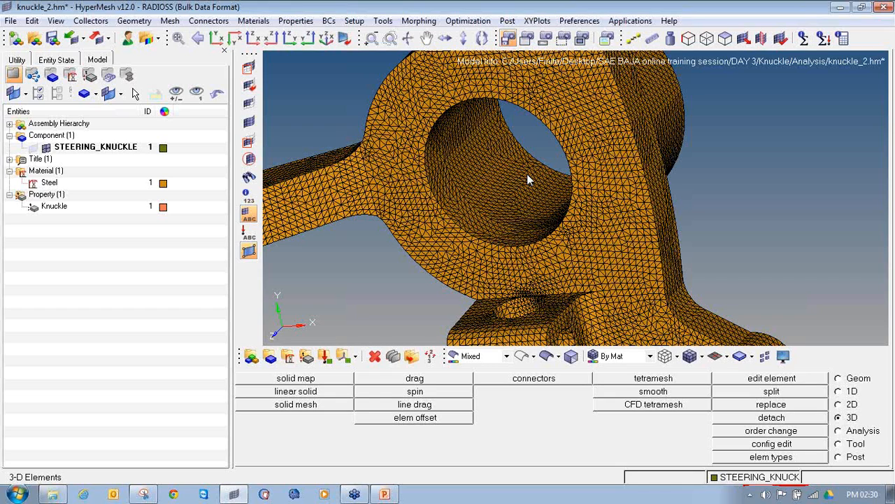
left_click_drag(527, 174, 532, 210, "ctrl")
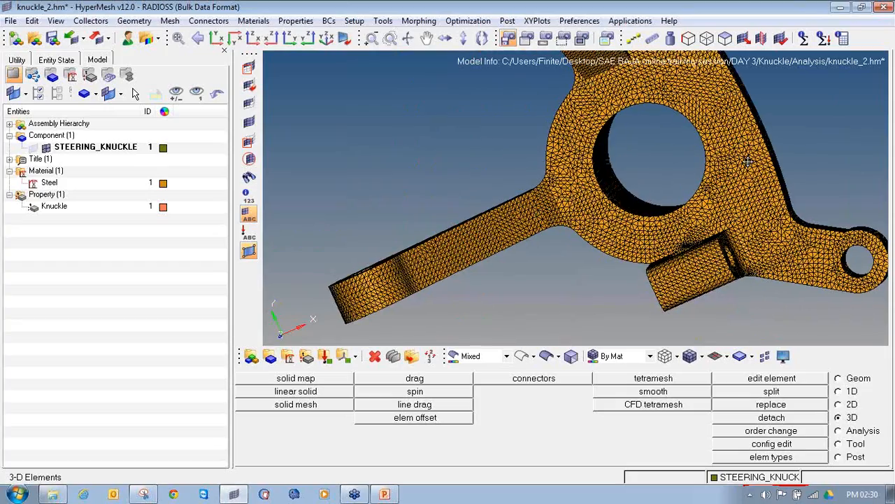
Examine the mesh around the hole at the end of the steering arm
left_click_drag(749, 161, 752, 196, "ctrl")
left_click_drag(513, 201, 521, 218, "ctrl")
right_click_drag(455, 251, 513, 157, "ctrl")
scroll(432, 190, "up", 4, "ctrl")
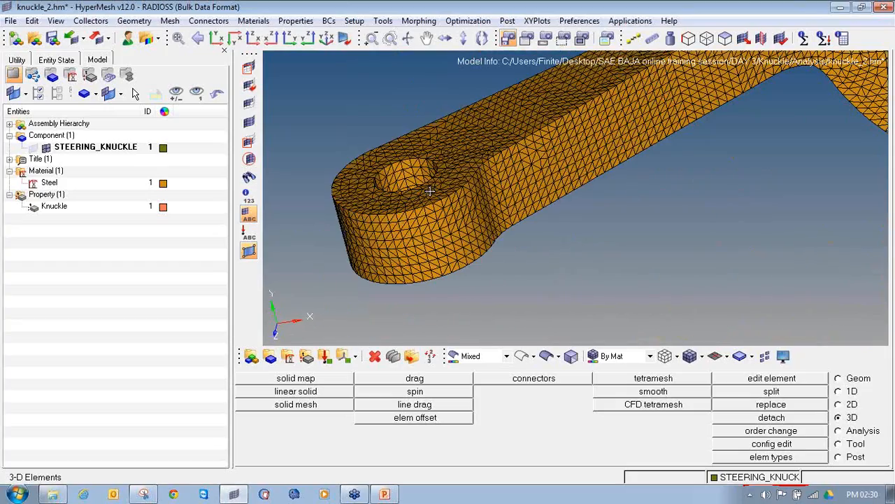
left_click_drag(663, 149, 409, 143, "ctrl")
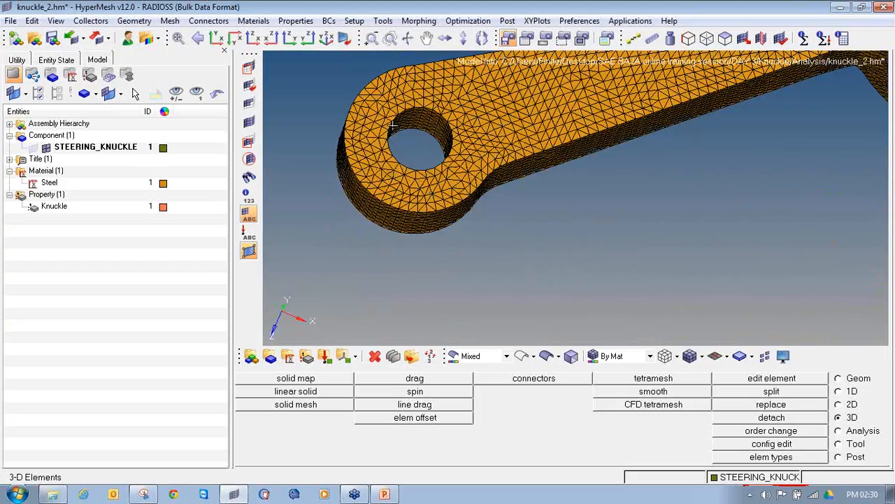
scroll(405, 144, "down", 2, "ctrl")
right_click_drag(405, 144, 341, 189, "ctrl")
scroll(341, 190, "up", 5, "ctrl")
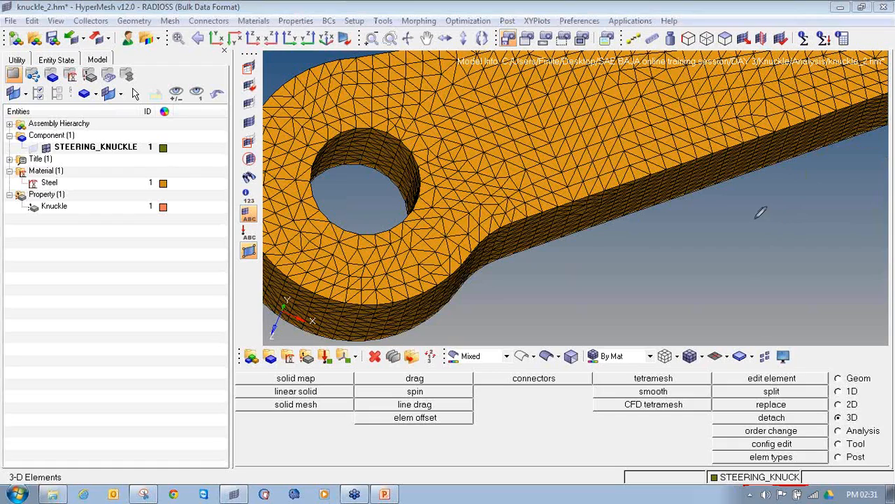
left_click_drag(727, 214, 785, 285)
left_click_drag(795, 207, 696, 303)
left_click_drag(766, 207, 751, 316)
left_click_drag(711, 258, 833, 247)
left_click_drag(729, 236, 801, 266)
left_click_drag(788, 228, 710, 283)
left_click_drag(756, 214, 776, 307)
mouse_move(744, 279)
left_mouse_down()
mouse_move(787, 238)
mouse_move(890, 293)
left_mouse_up()
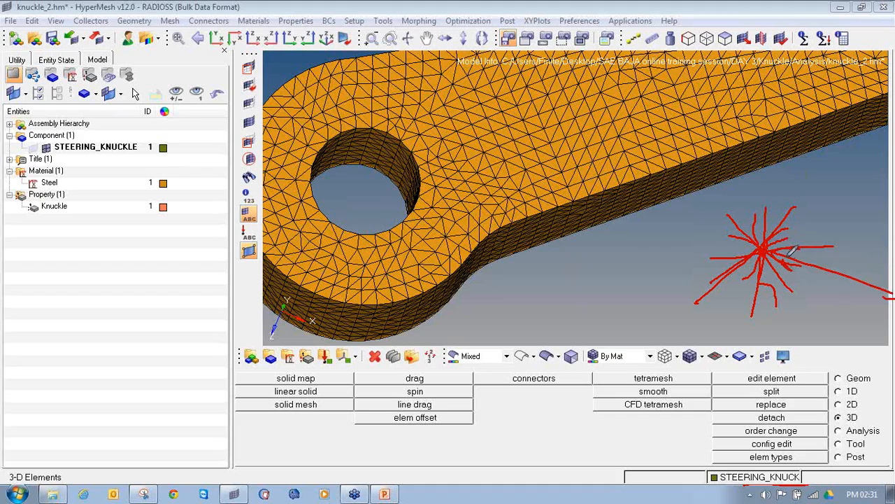
left_click_drag(723, 245, 712, 297)
left_click_drag(570, 250, 543, 287)
mouse_move(580, 264)
left_mouse_down()
mouse_move(583, 273)
mouse_move(584, 260)
left_mouse_up()
left_click_drag(361, 194, 363, 202)
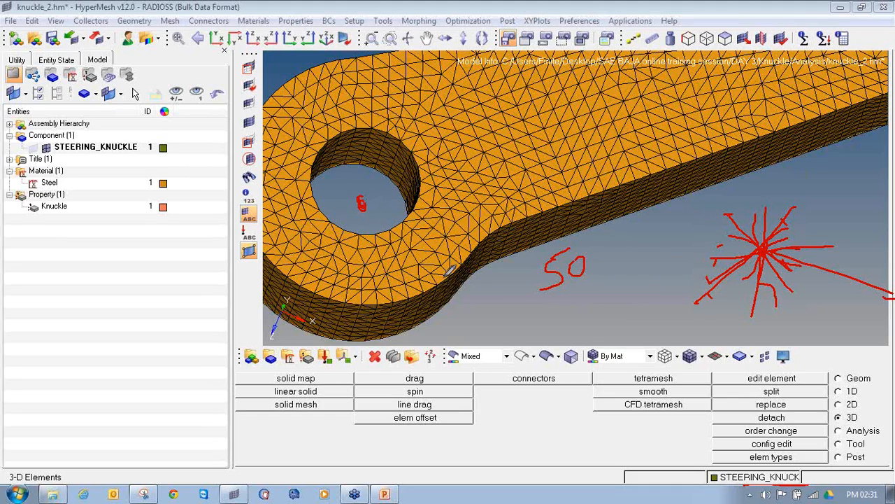
mouse_move(656, 236)
left_mouse_down()
mouse_move(637, 262)
mouse_move(664, 216)
left_mouse_up()
mouse_move(671, 227)
left_mouse_down()
mouse_move(670, 245)
mouse_move(672, 228)
mouse_move(698, 218)
left_mouse_up()
mouse_move(744, 182)
left_mouse_down()
mouse_move(743, 208)
mouse_move(778, 185)
left_mouse_up()
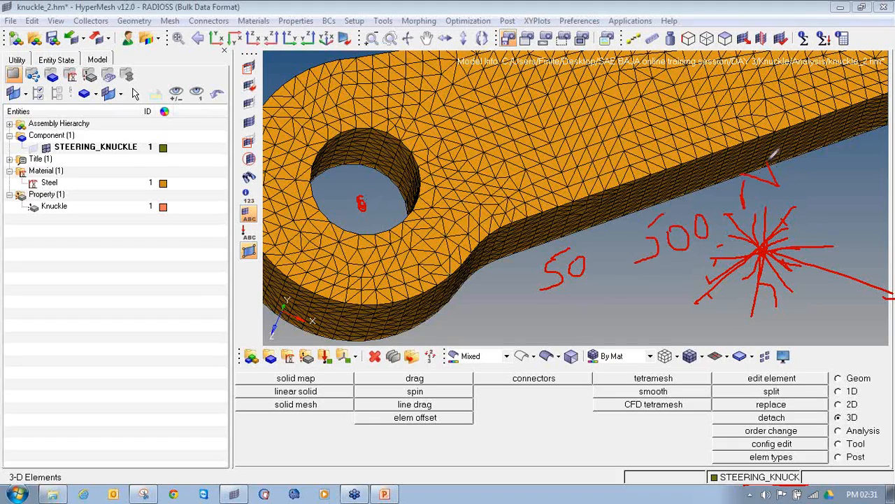
left_click_drag(650, 259, 704, 247)
left_click_drag(595, 299, 601, 318)
mouse_move(620, 301)
left_mouse_down()
mouse_move(610, 313)
mouse_move(620, 299)
mouse_move(647, 305)
mouse_move(661, 288)
left_mouse_up()
mouse_move(361, 199)
left_mouse_down()
mouse_move(361, 156)
mouse_move(377, 189)
mouse_move(412, 156)
left_mouse_up()
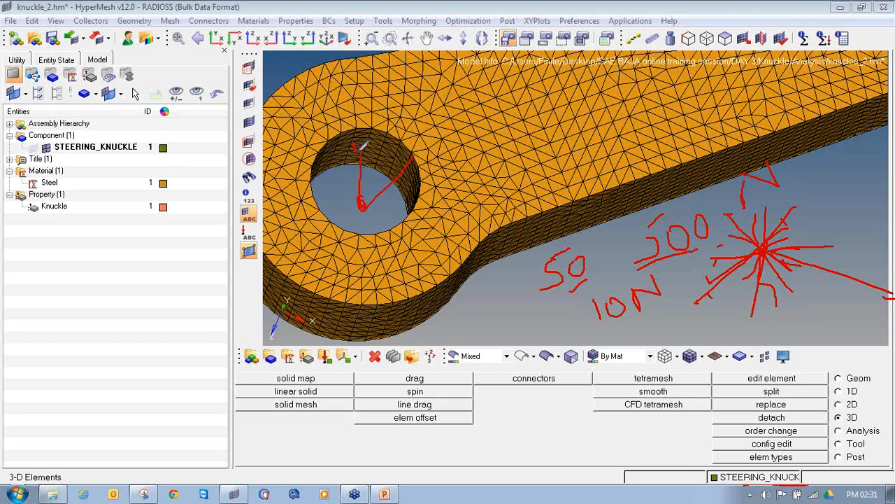
mouse_move(371, 142)
left_mouse_down()
mouse_move(385, 132)
mouse_move(434, 169)
mouse_move(430, 152)
mouse_move(478, 161)
mouse_move(481, 142)
left_mouse_up()
key("Escape")
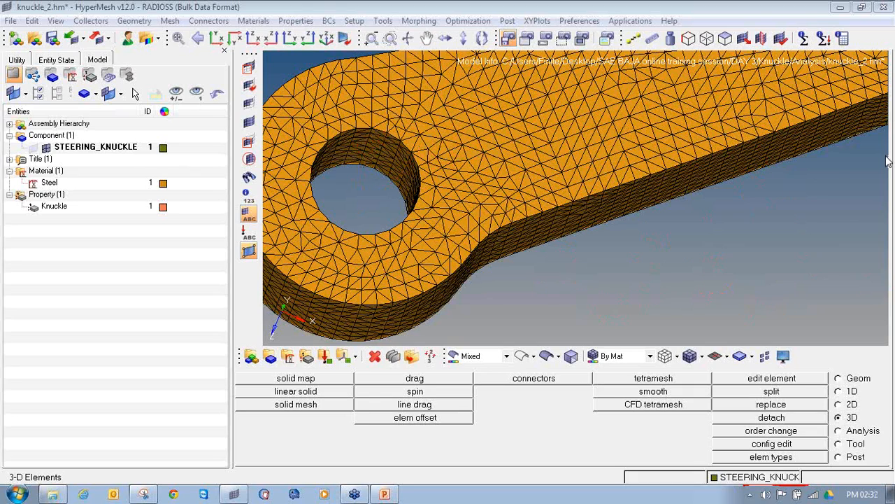
Create a circle center node for one end of the hub bore from three nodes on its rim, using the Distance tool
scroll(587, 232, "down", 5)
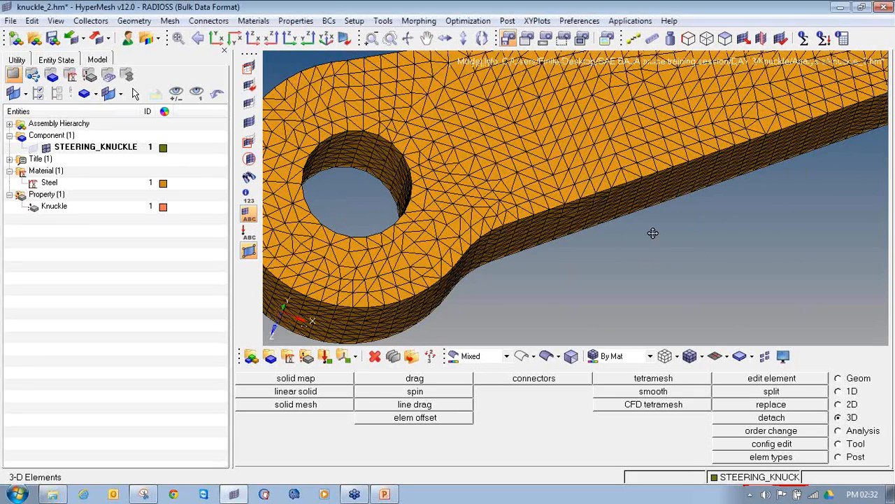
left_click_drag(644, 236, 565, 282, "ctrl")
right_click_drag(591, 257, 518, 214, "ctrl")
scroll(556, 217, "up", 3)
left_click(557, 218, "ctrl")
mouse_move(596, 232)
left_mouse_down("ctrl")
mouse_move(560, 210)
mouse_move(598, 214)
mouse_move(570, 219)
left_mouse_up("ctrl")
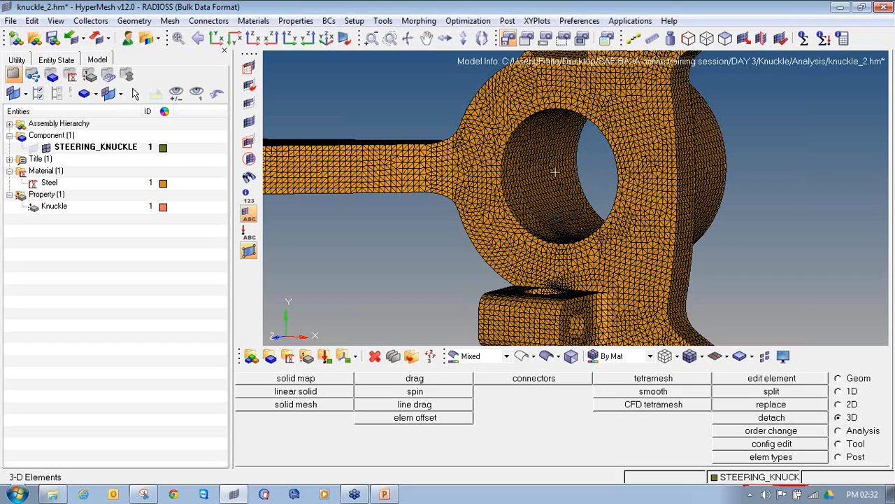
key("F4")
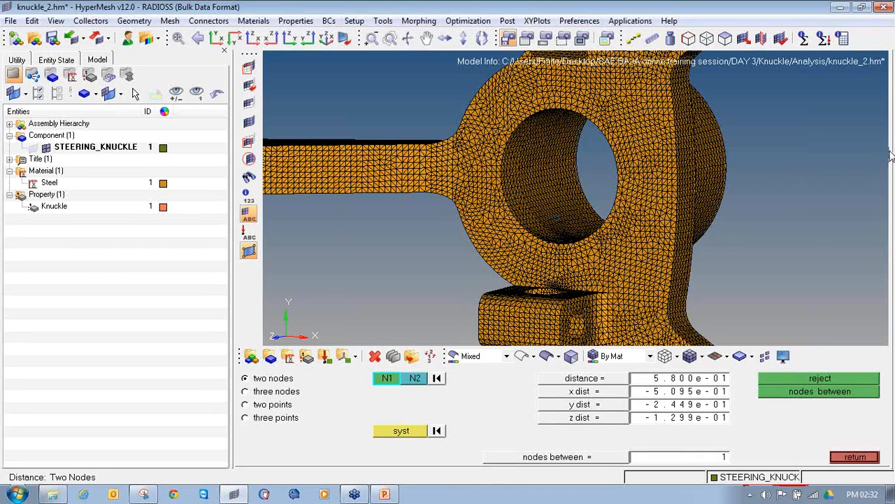
mouse_move(254, 382)
left_mouse_down()
mouse_move(248, 393)
mouse_move(308, 395)
mouse_move(245, 386)
left_mouse_up()
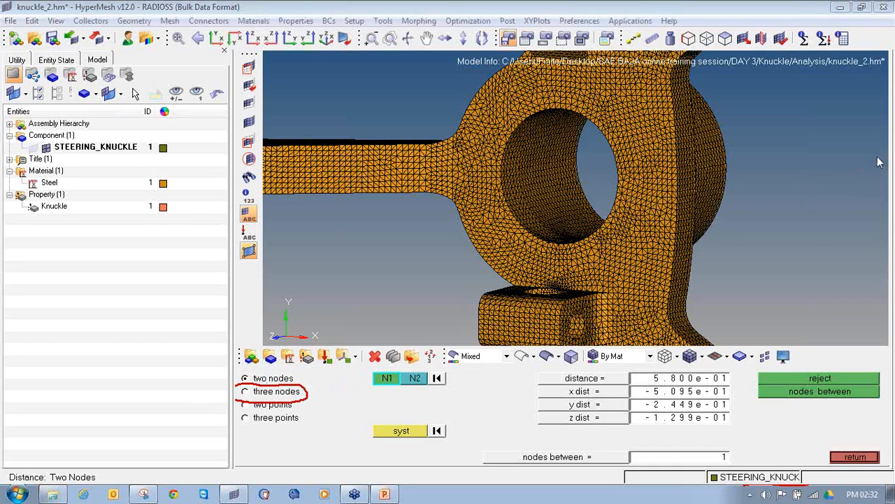
left_click(245, 391)
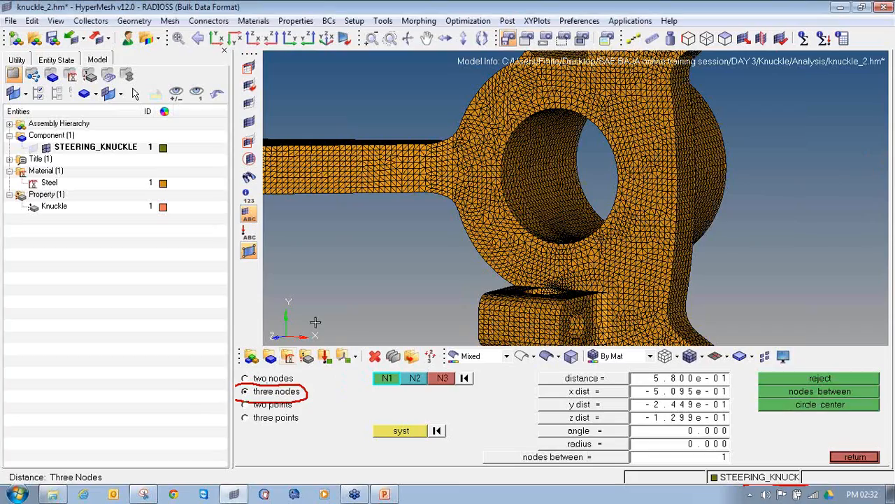
scroll(494, 208, "up", 10)
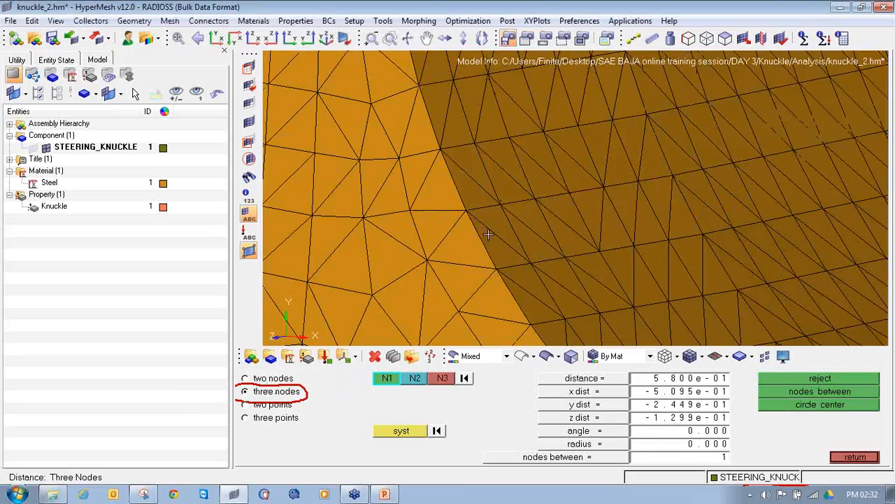
left_click(494, 271)
scroll(494, 271, "down", 12)
left_click_drag(511, 275, 512, 256, "ctrl")
scroll(489, 181, "up", 10)
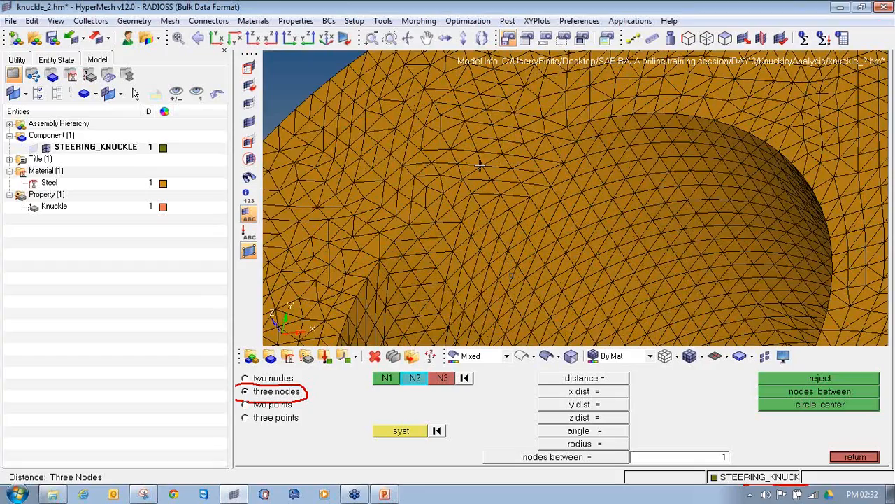
left_click(481, 166)
left_click(831, 253)
scroll(650, 193, "down", 10)
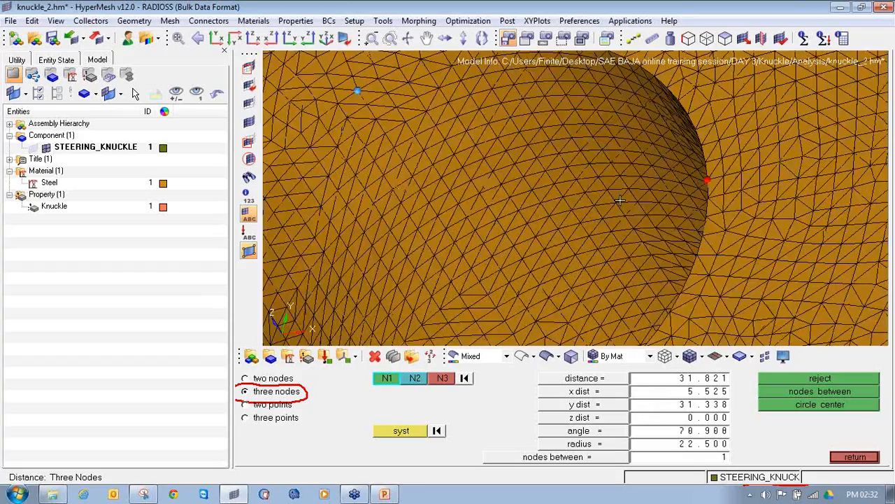
left_click_drag(650, 193, 671, 225, "ctrl")
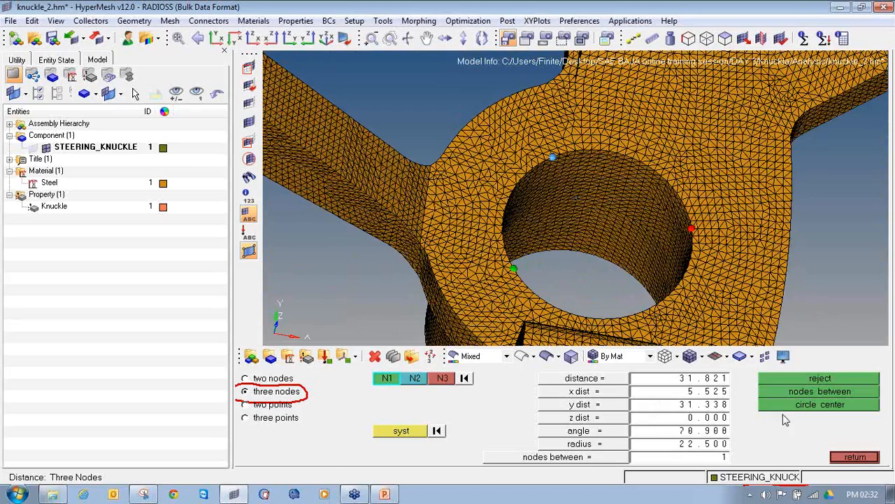
left_click(786, 410)
Create a circle center node for the opposite end of the hub bore from three nodes on its rim
scroll(540, 249, "up", 10)
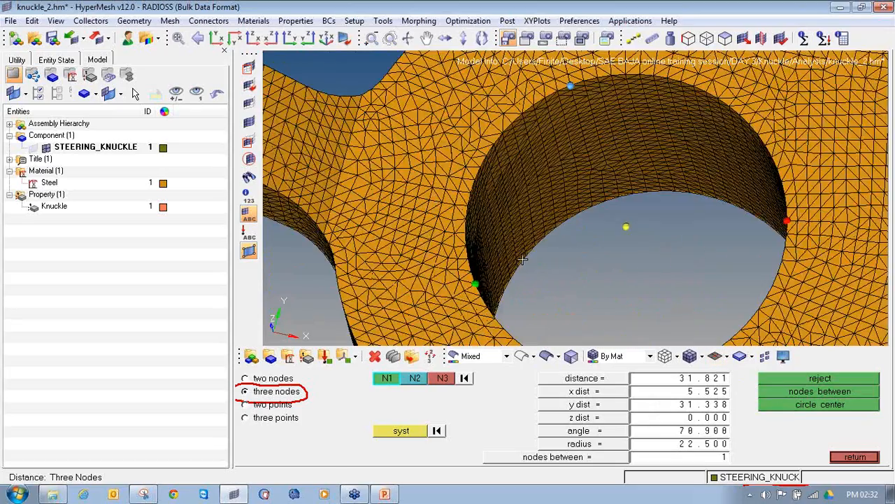
left_click(541, 252)
scroll(542, 251, "down", 5)
scroll(617, 210, "up", 6)
left_click(617, 210)
scroll(617, 210, "down", 8)
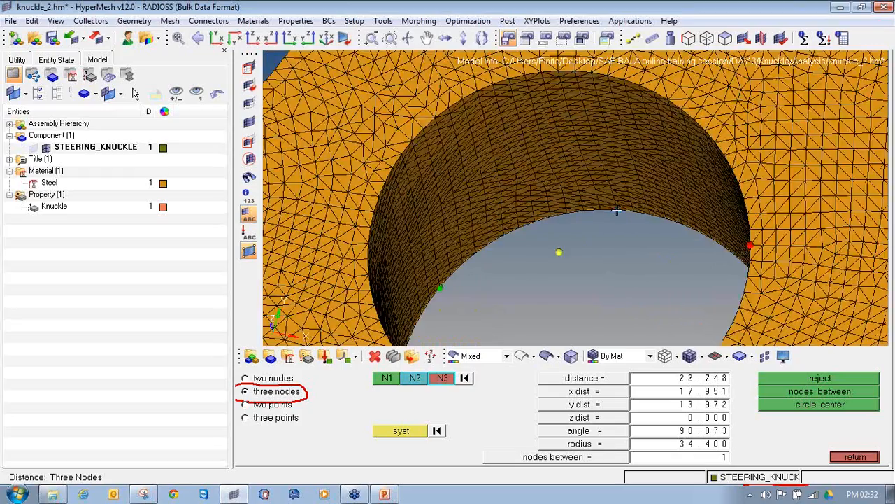
scroll(629, 186, "up", 10)
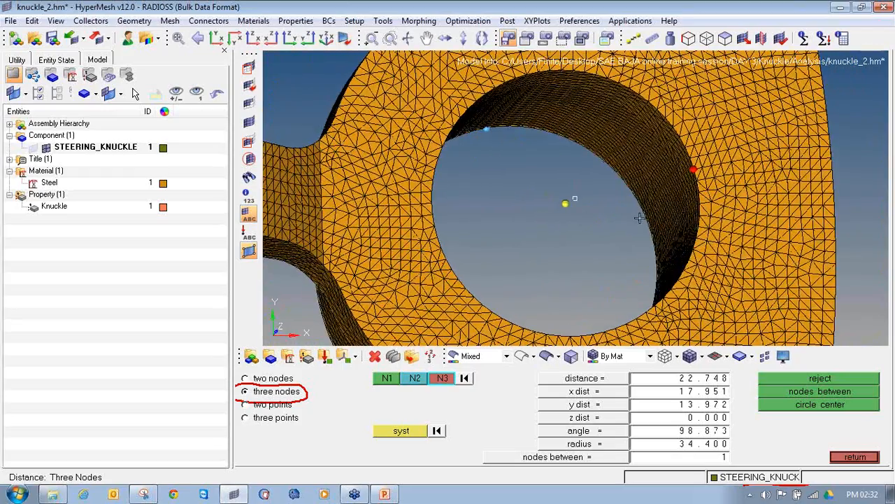
left_click(629, 185)
scroll(628, 186, "down", 10)
left_click_drag(629, 185, 599, 187, "ctrl")
scroll(560, 183, "up", 4)
right_click_drag(599, 186, 438, 245, "ctrl")
left_click(775, 406)
Reset the node selection and create one node between the two hub bore center nodes
left_click(507, 209)
left_click(525, 247)
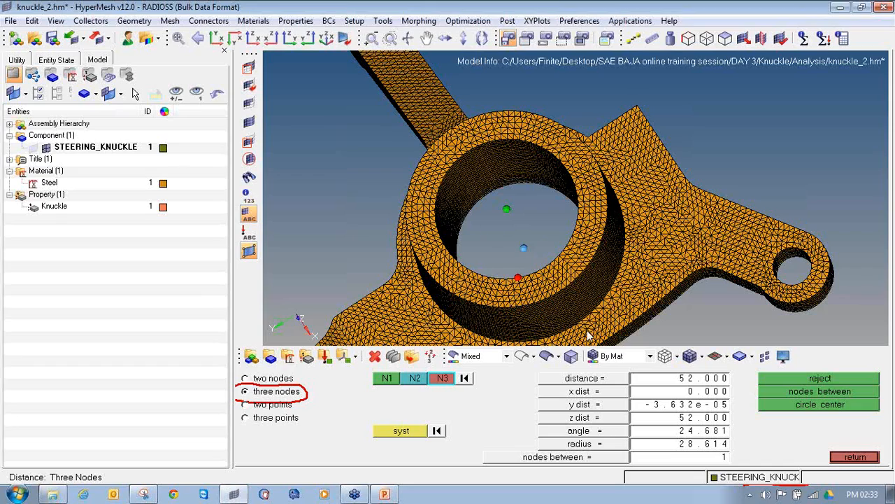
left_click(465, 378)
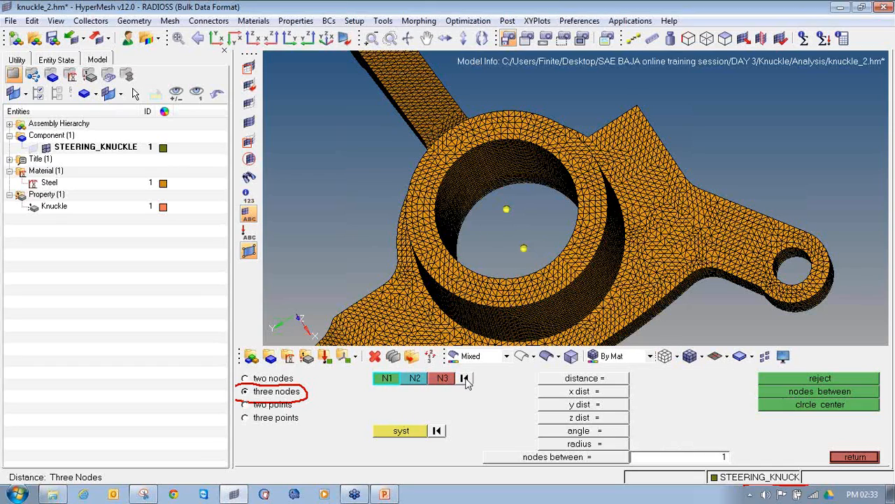
left_click(506, 209)
left_click(524, 248)
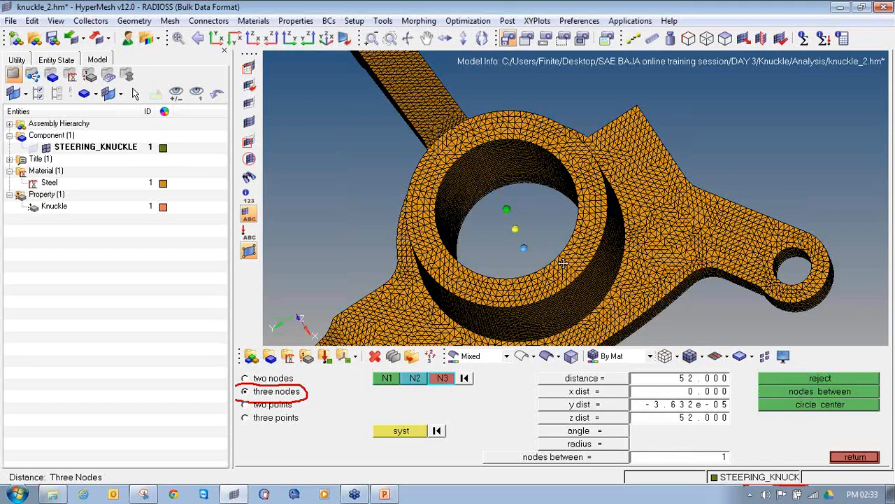
scroll(507, 217, "up", 5)
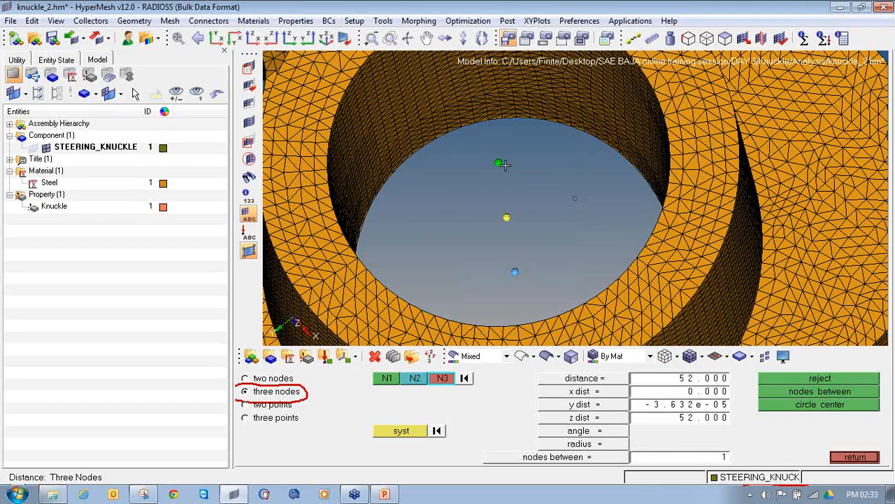
Create a circle center node for one end of the first mounting lug's hole from three nodes on its rim
mouse_move(511, 209)
left_mouse_down("ctrl")
mouse_move(521, 232)
mouse_move(421, 138)
left_mouse_up("ctrl")
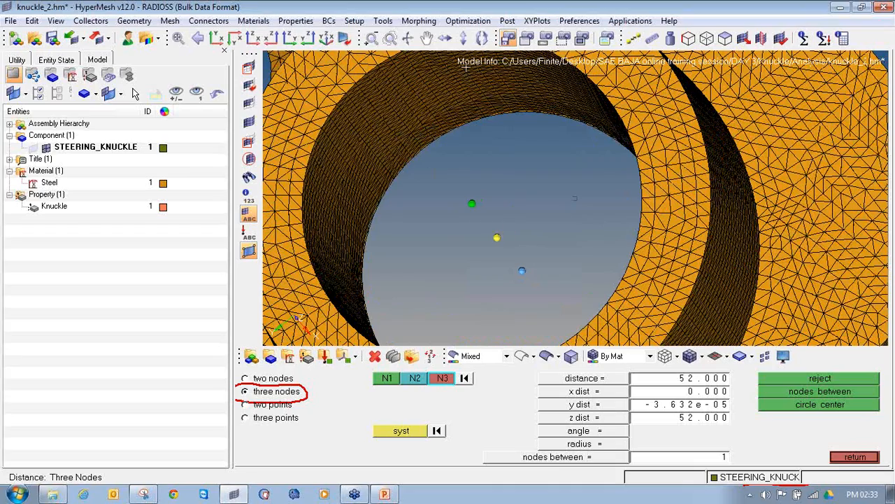
scroll(519, 193, "down", 5)
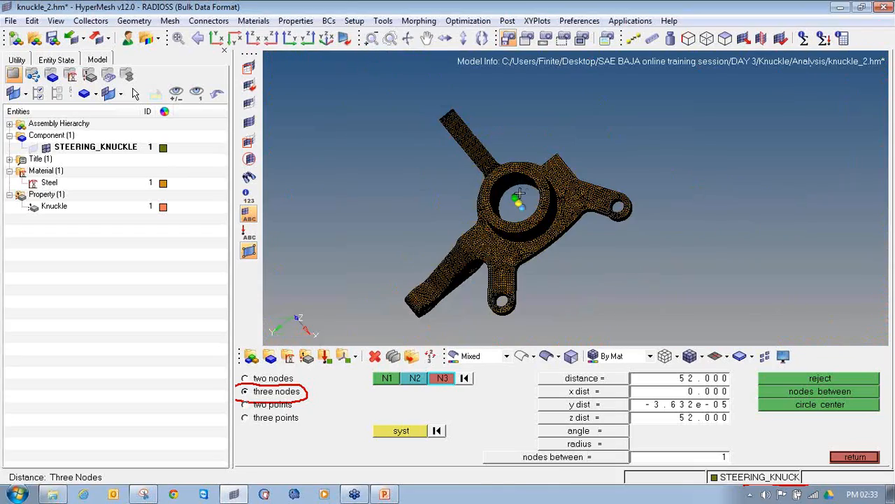
scroll(626, 208, "up", 5)
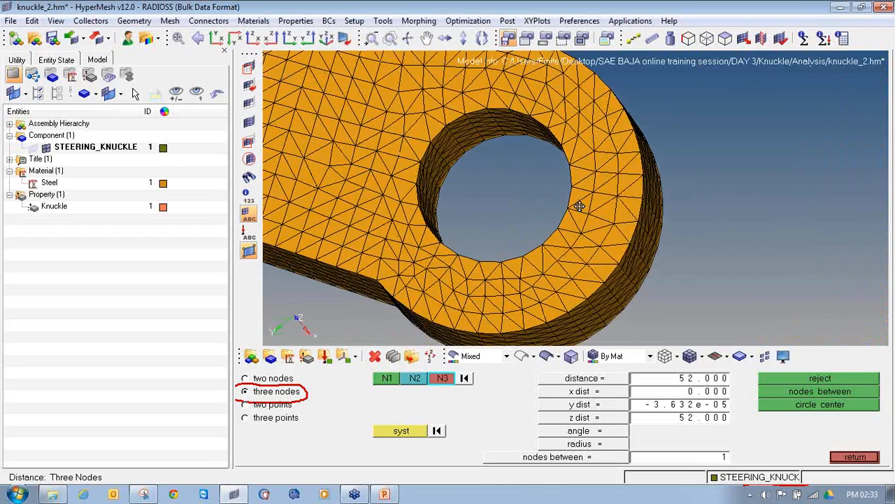
left_click(415, 205)
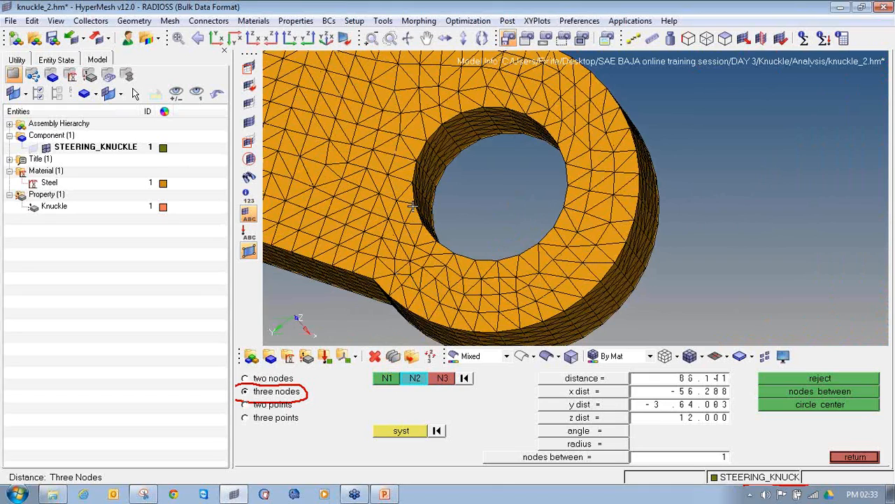
left_click(461, 113)
left_click(562, 207)
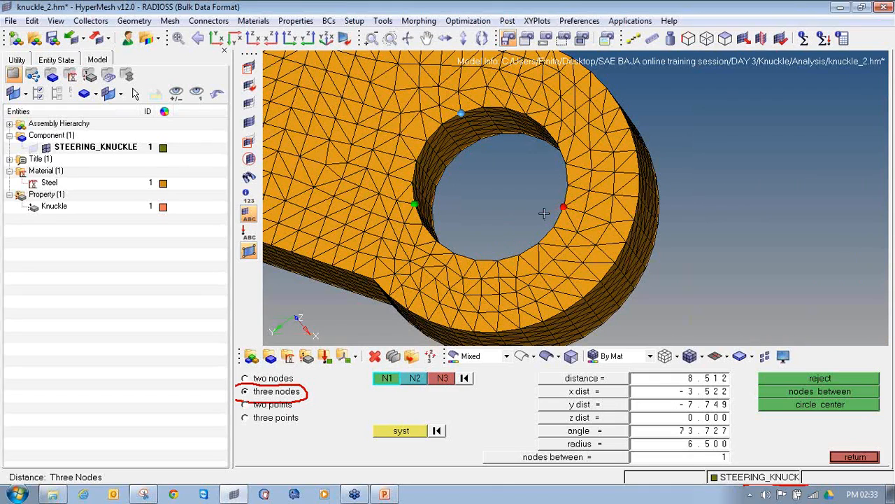
left_click_drag(429, 235, 421, 234, "ctrl")
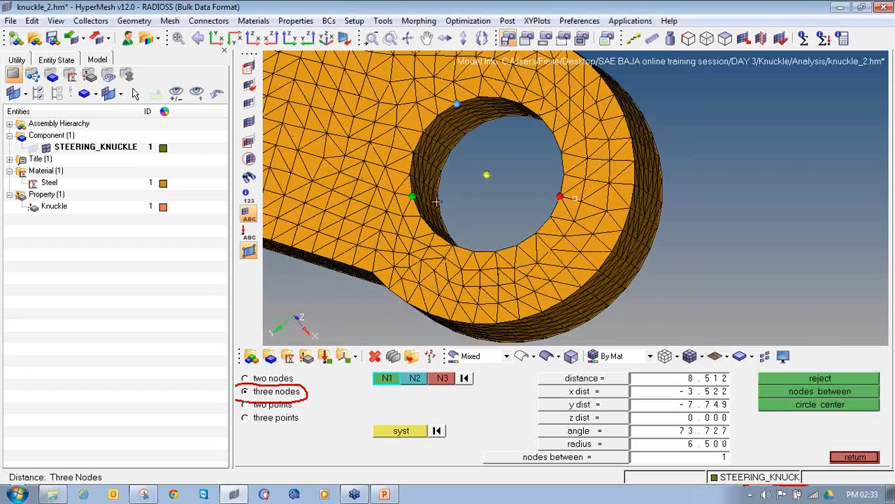
Create a circle center node for the opposite end of the first lug's hole from three rim nodes
scroll(439, 202, "up", 4, "ctrl")
left_click(441, 183)
right_click_drag(496, 166, 458, 262, "ctrl")
left_click(507, 112)
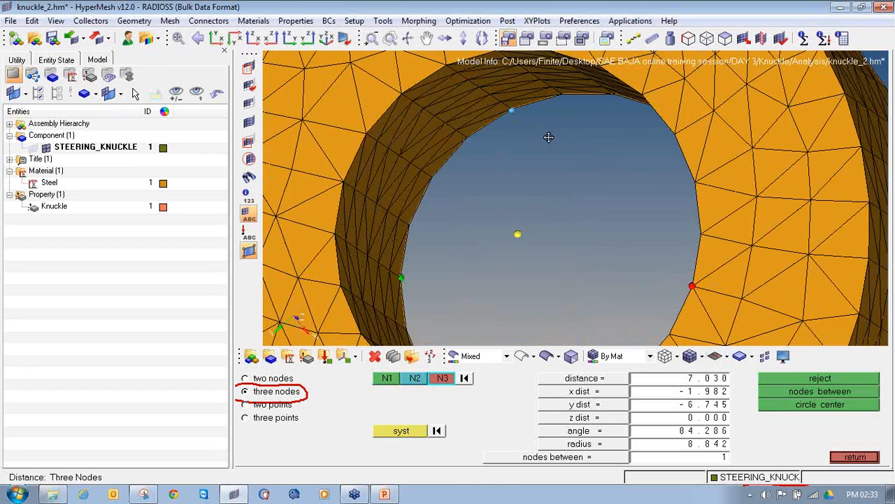
left_click_drag(548, 136, 622, 148, "ctrl")
left_click(678, 181)
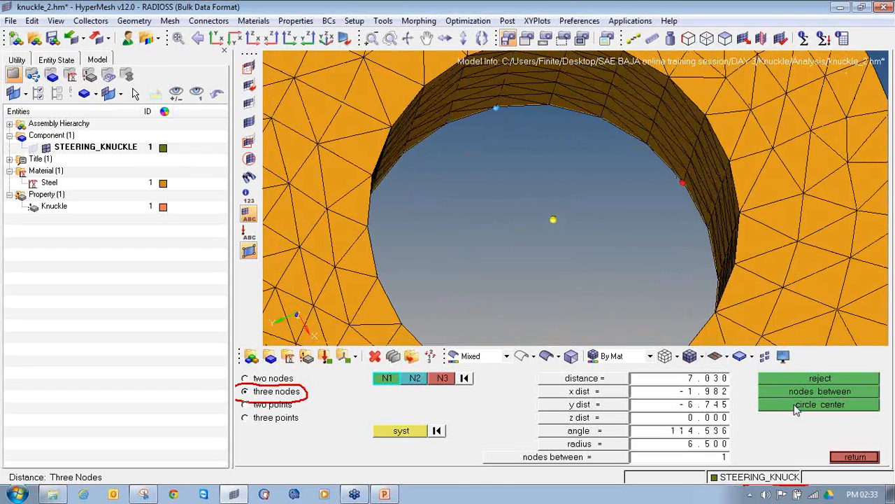
Create one node between the two center nodes of the first lug's hole
left_click(532, 285)
left_click(546, 228)
scroll(602, 209, "down", 4)
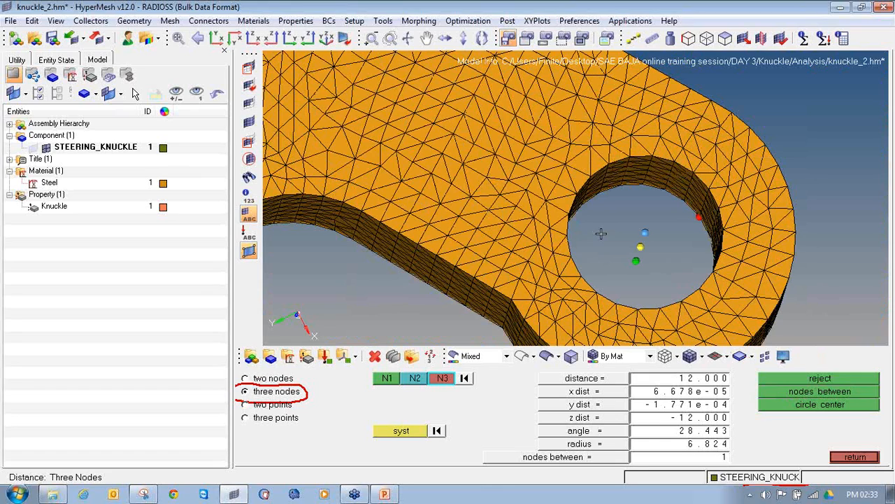
Reset the node selection and create a circle center node for one end of the second mounting lug's hole from three rim nodes
scroll(601, 233, "down", 5)
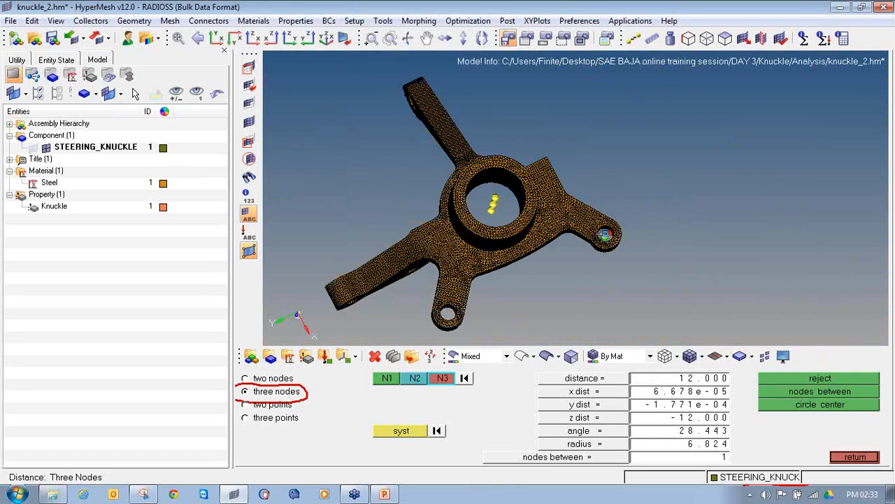
scroll(460, 225, "up", 6)
scroll(460, 225, "up", 3)
left_click(459, 196)
scroll(507, 201, "up", 2)
scroll(561, 119, "up", 2)
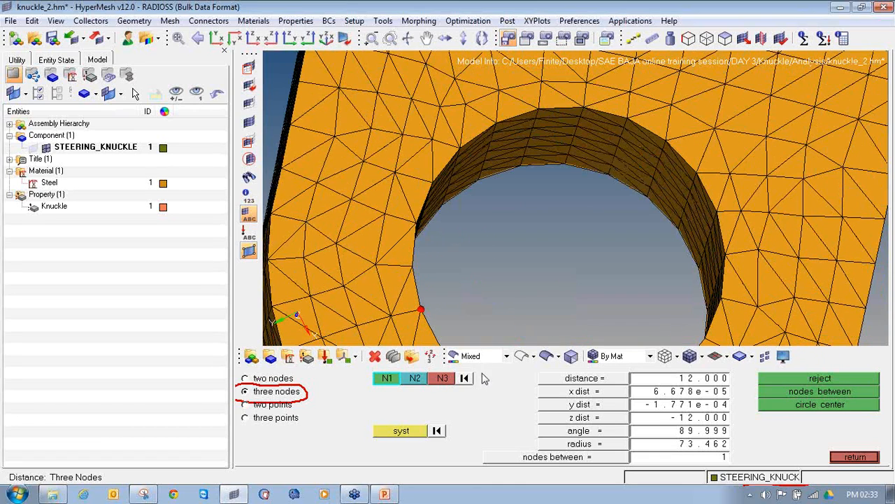
left_click(464, 377)
left_click(420, 309)
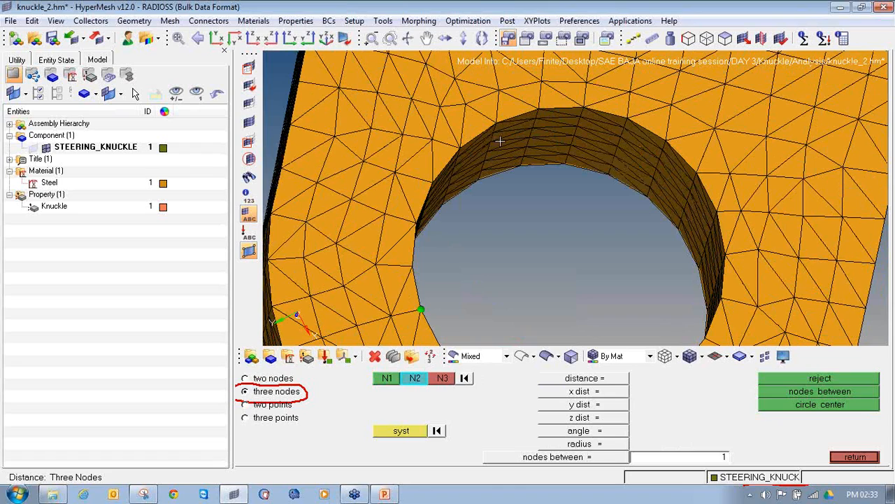
left_click(520, 112)
left_click(727, 251)
left_click_drag(651, 319, 607, 148, "ctrl")
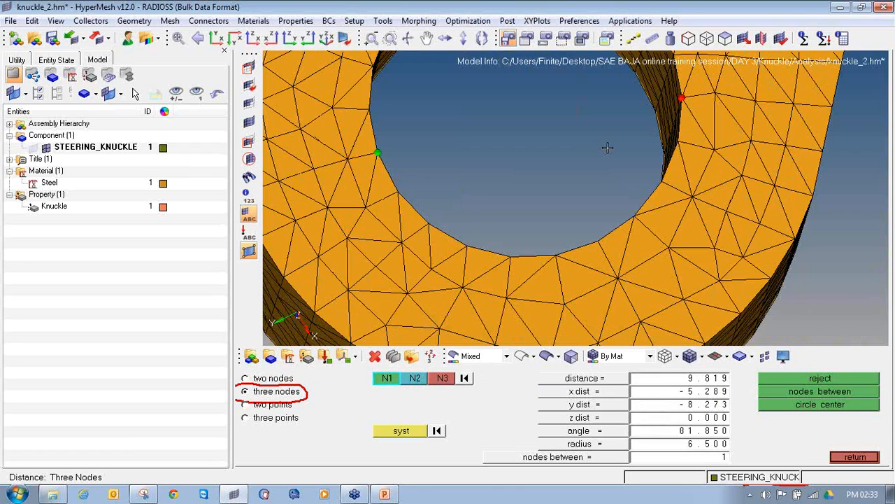
scroll(535, 231, "down", 6)
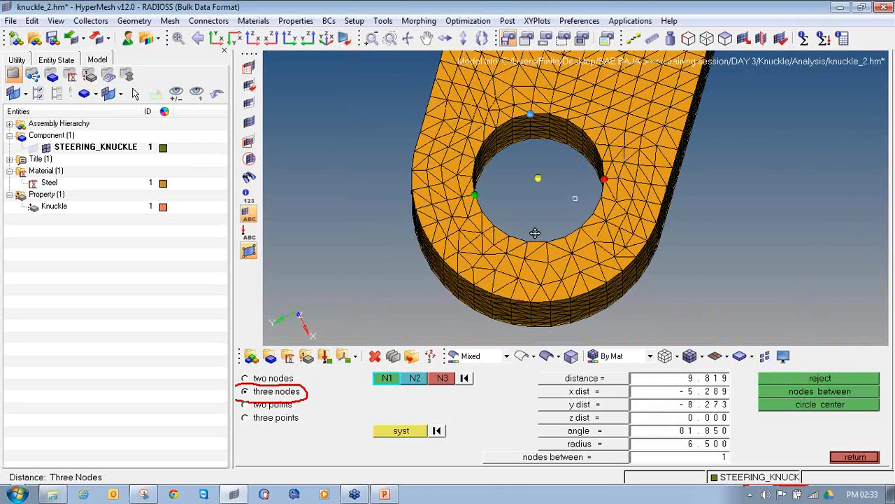
Create a circle center node for the opposite end of the second lug's hole from three rim nodes
left_click_drag(498, 230, 484, 185, "ctrl")
scroll(484, 184, "up", 5)
left_click(489, 229)
left_click_drag(526, 218, 652, 199, "ctrl")
left_click(546, 94)
left_click_drag(632, 239, 599, 239, "ctrl")
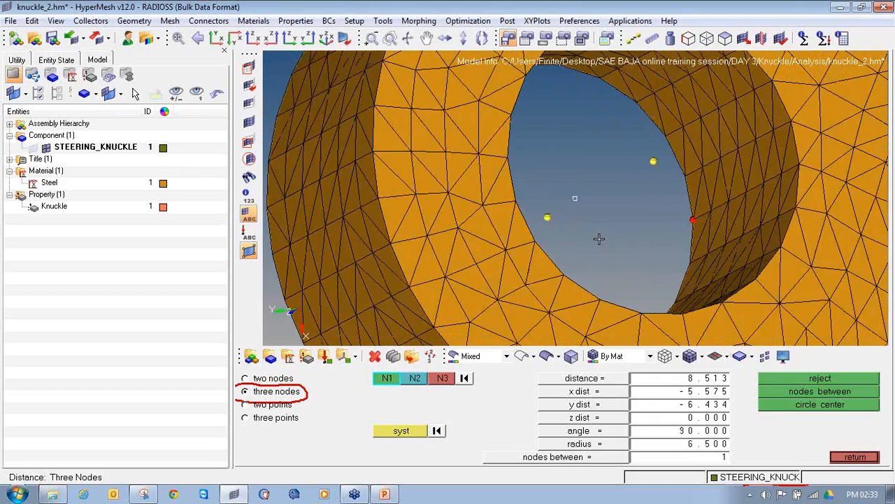
Create one node between the two center nodes of the second lug's hole
left_click(552, 218)
left_click(653, 161)
left_click(796, 392)
Reset the node selection and create a circle center node on one face of the two-hole arm's end hole from three rim nodes
right_click_drag(594, 210, 599, 240, "ctrl")
scroll(660, 254, "down", 5, "ctrl")
scroll(660, 254, "down", 5, "ctrl")
right_click_drag(539, 86, 473, 177, "ctrl")
left_click_drag(473, 177, 389, 151, "ctrl")
scroll(390, 150, "up", 4, "ctrl")
scroll(448, 160, "up", 6, "ctrl")
right_click_drag(360, 175, 372, 196, "ctrl")
left_click(372, 196)
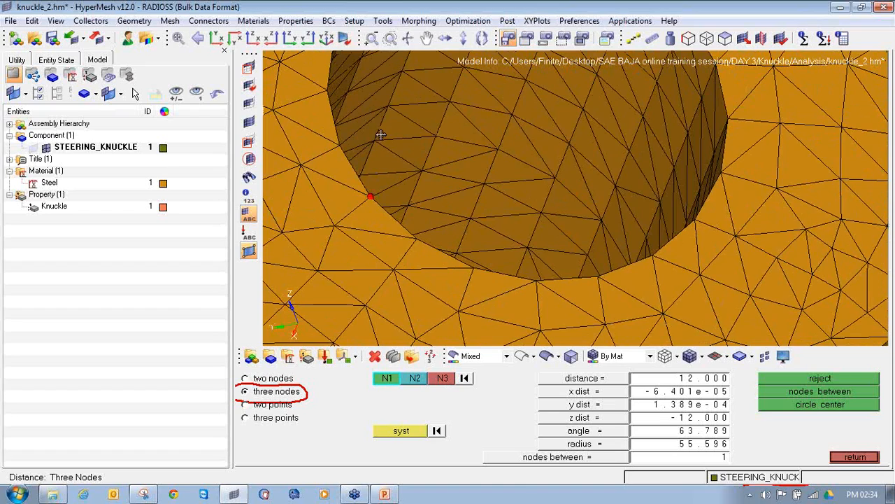
left_click_drag(372, 196, 465, 318, "ctrl")
left_click(466, 378)
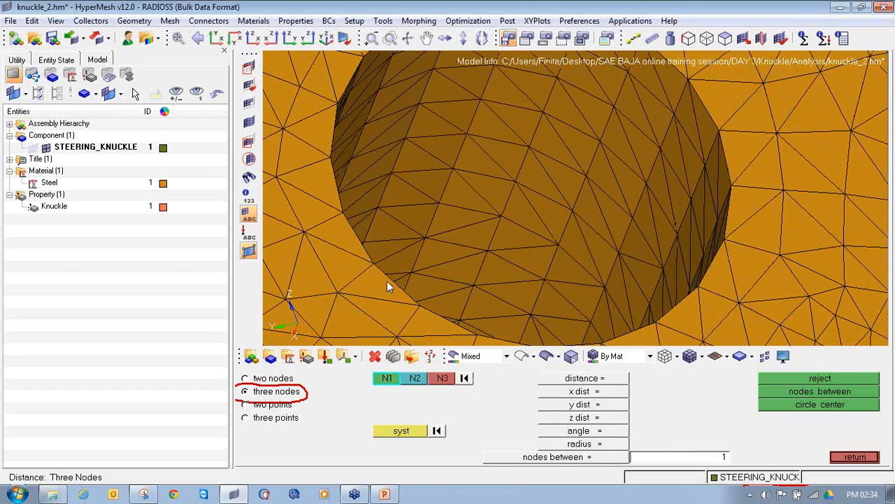
left_click(372, 264)
right_click_drag(379, 136, 376, 184, "ctrl")
scroll(375, 184, "down", 5, "ctrl")
scroll(387, 137, "up", 4, "ctrl")
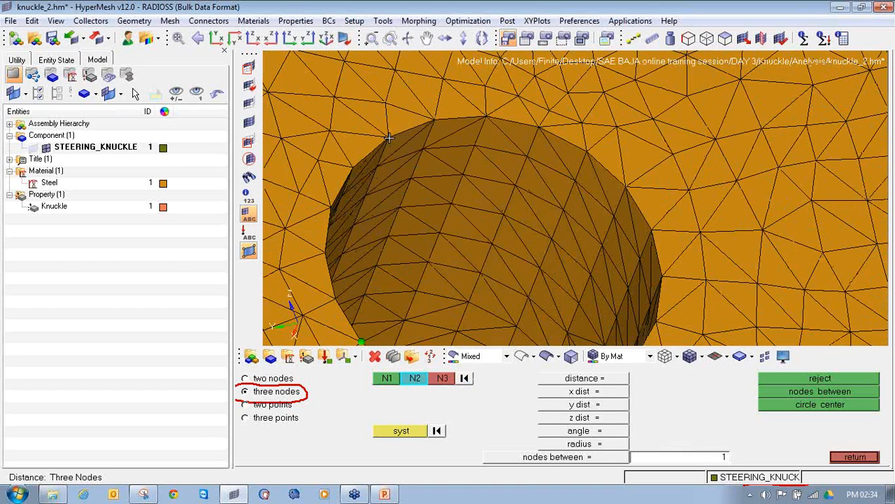
left_click(388, 138)
left_click(653, 232)
left_click(783, 400)
Create a circle center node on the opposite face of the two-hole arm's end hole from three rim nodes
left_click_drag(482, 231, 575, 197, "ctrl")
right_click_drag(455, 254, 607, 97, "ctrl")
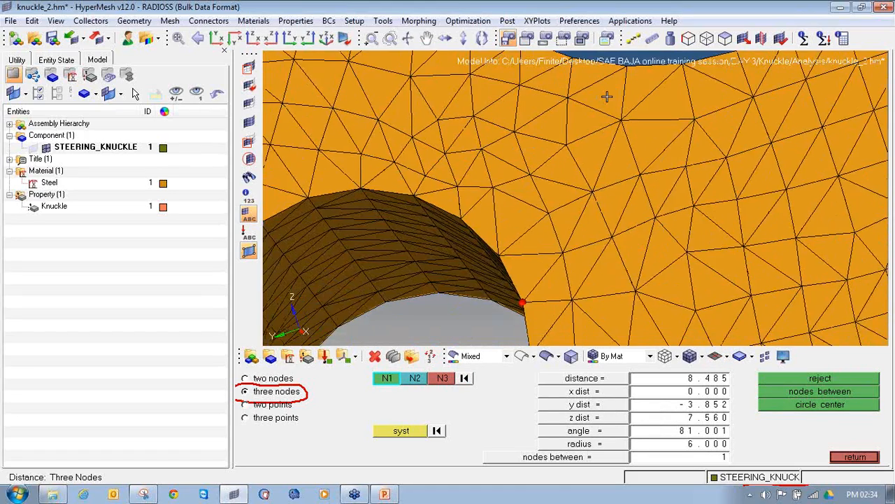
scroll(607, 96, "down", 5, "ctrl")
scroll(469, 259, "up", 5, "ctrl")
scroll(462, 251, "up", 3, "ctrl")
left_click(457, 227)
scroll(470, 227, "down", 3, "ctrl")
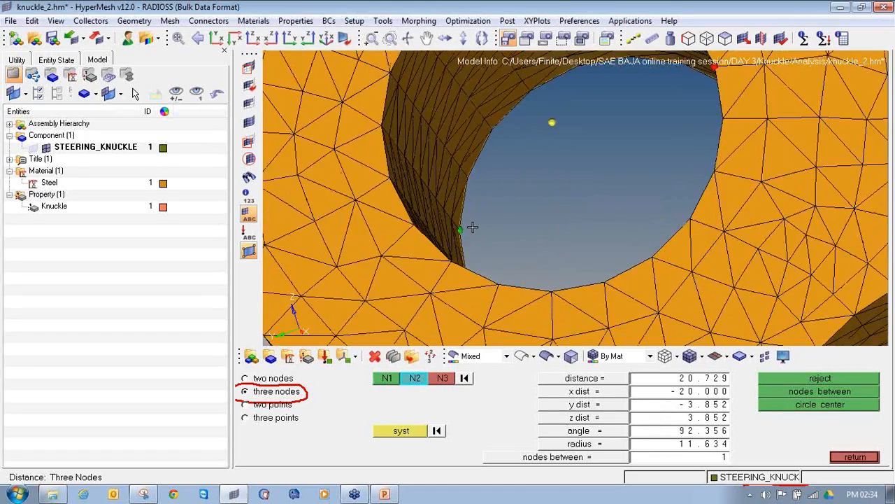
left_click_drag(472, 227, 541, 196, "ctrl")
right_click_drag(513, 79, 502, 131, "ctrl")
scroll(501, 131, "up", 4, "ctrl")
left_click(505, 138)
scroll(566, 204, "down", 1, "ctrl")
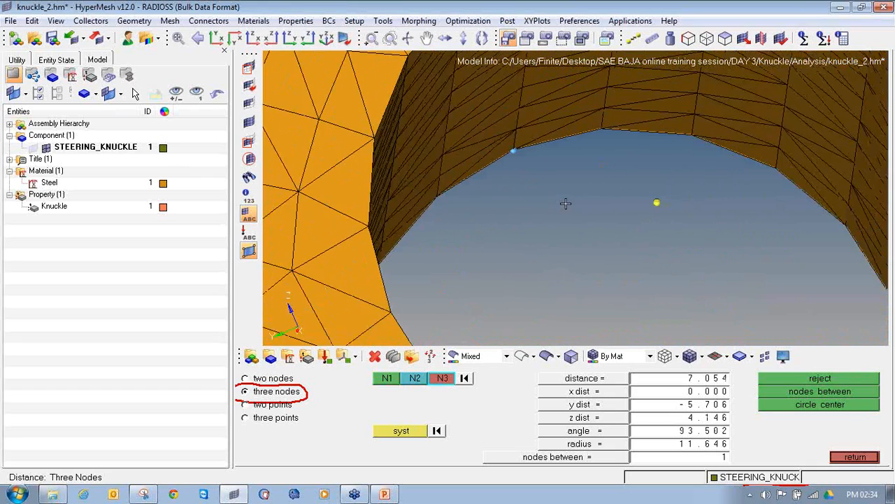
scroll(566, 203, "down", 3, "ctrl")
scroll(701, 248, "up", 4, "ctrl")
left_click(662, 170)
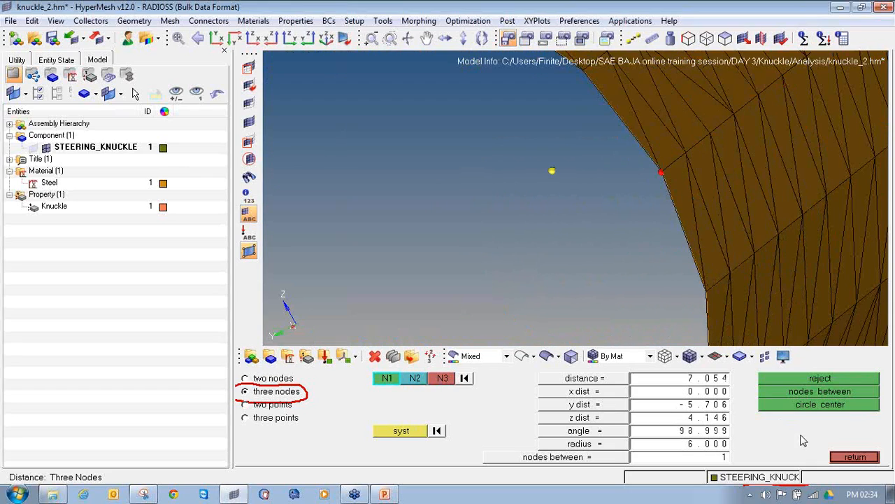
Create one node between the two center nodes of the two-hole arm's end hole
scroll(525, 223, "down", 3, "ctrl")
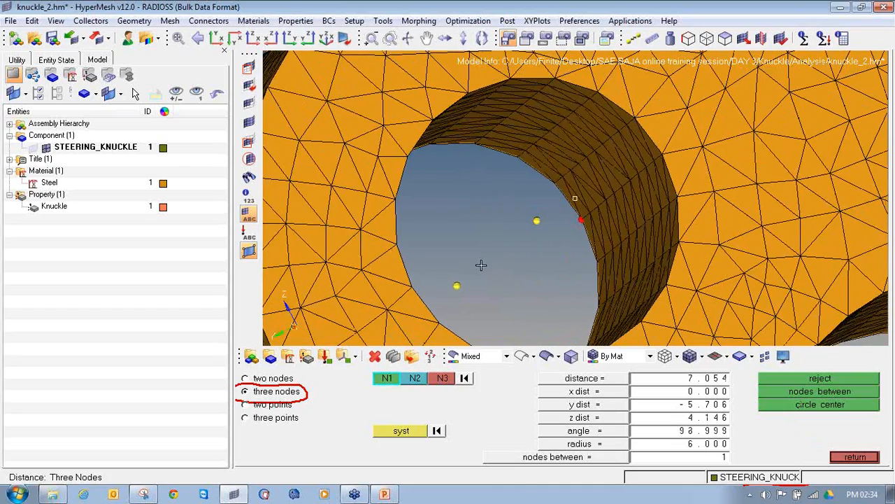
left_click(457, 285)
left_click(538, 217)
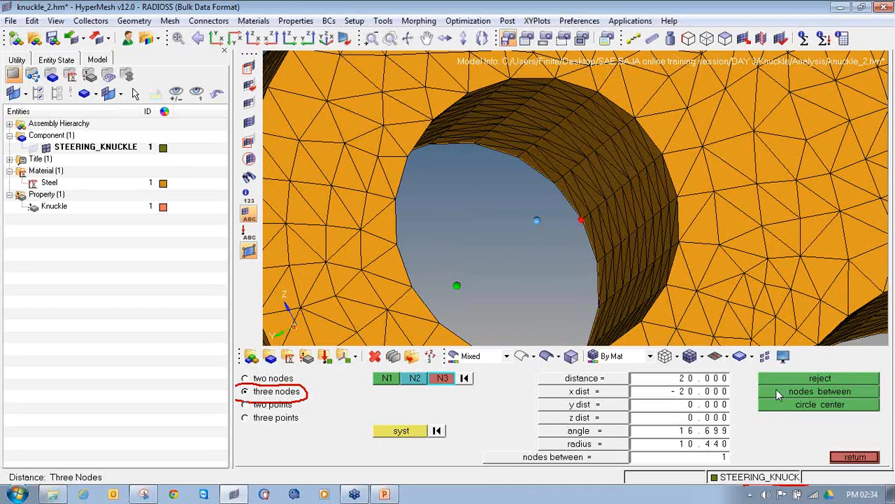
Reset the node selection and create a circle center node on one face of the two-hole arm's inner hole from three rim nodes
scroll(498, 225, "down", 3, "ctrl")
scroll(498, 224, "down", 3, "ctrl")
scroll(685, 180, "up", 8, "ctrl")
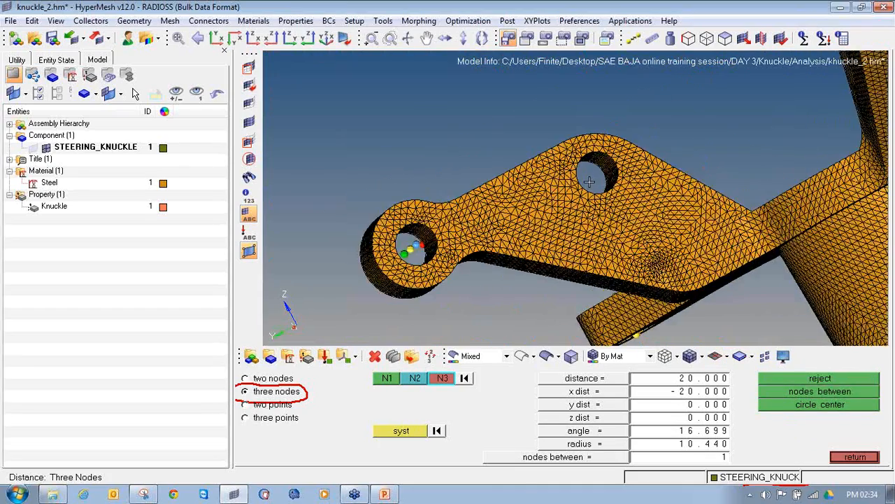
left_click(471, 191)
scroll(503, 152, "down", 5, "ctrl")
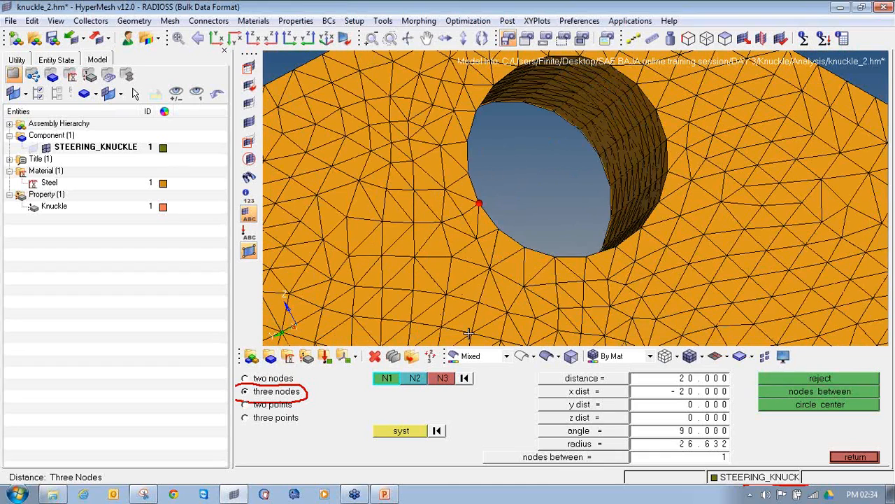
left_click(470, 379)
left_click(481, 207)
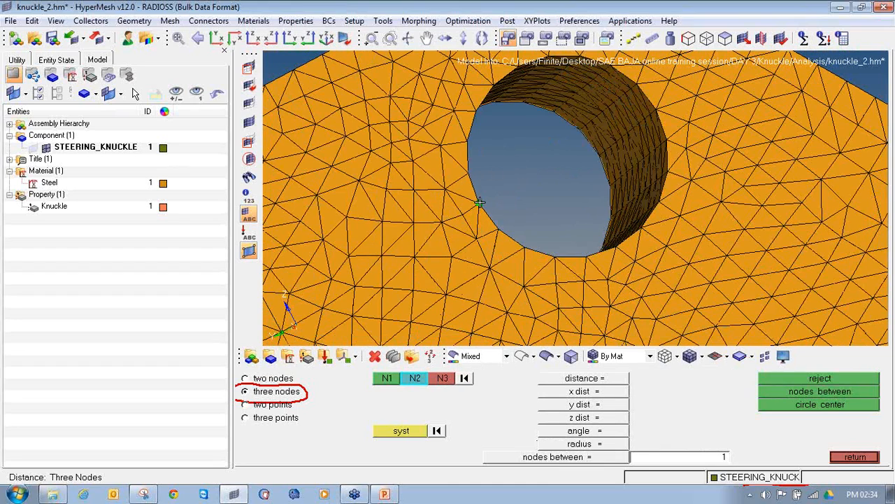
scroll(485, 138, "down", 2, "ctrl")
left_click(480, 133)
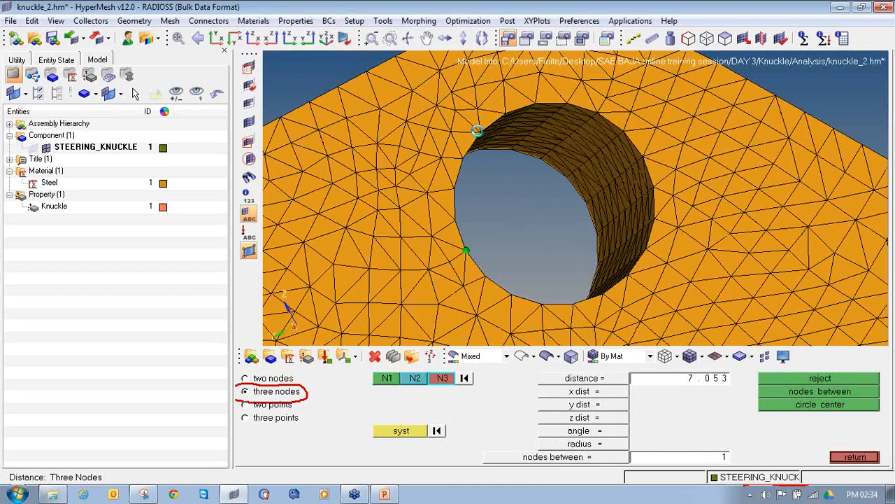
left_click(642, 158)
left_click(778, 405)
Create a circle center node on the opposite face of the two-hole arm's inner hole from three rim nodes
scroll(505, 272, "up", 6, "ctrl")
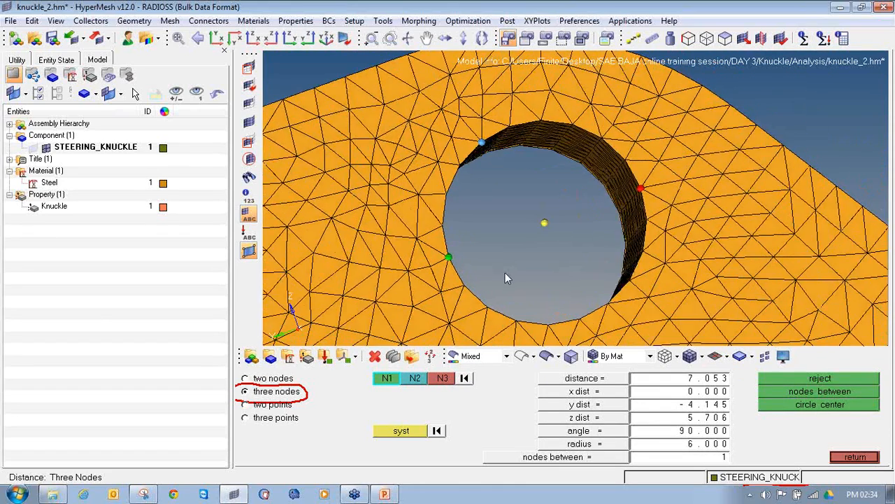
scroll(452, 256, "up", 3, "ctrl")
left_click(533, 145)
scroll(521, 151, "down", 5, "ctrl")
left_click_drag(520, 157, 586, 166, "ctrl")
scroll(580, 165, "up", 4, "ctrl")
left_click(581, 157)
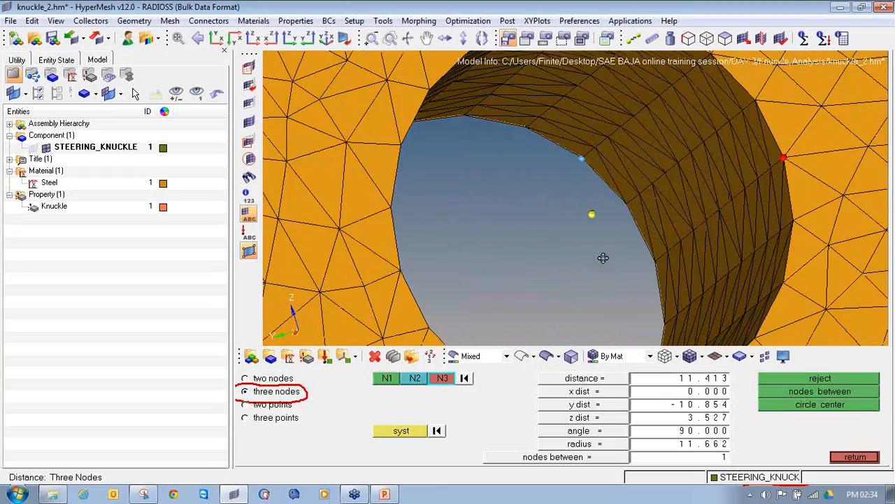
scroll(603, 258, "down", 3, "ctrl")
left_click_drag(572, 207, 576, 200, "ctrl")
scroll(574, 200, "up", 4, "ctrl")
left_click(580, 205)
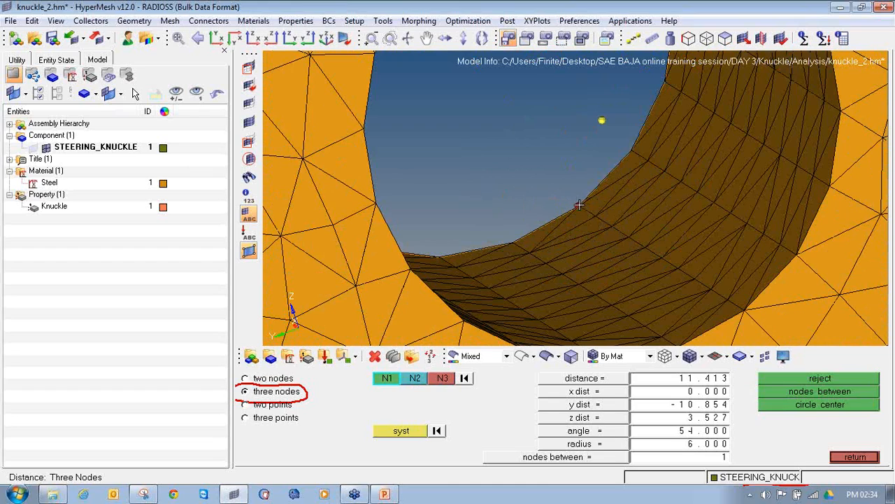
Create one node between the two center nodes of the two-hole arm's inner hole
scroll(536, 182, "down", 5, "ctrl")
left_click(487, 170)
left_click(548, 208)
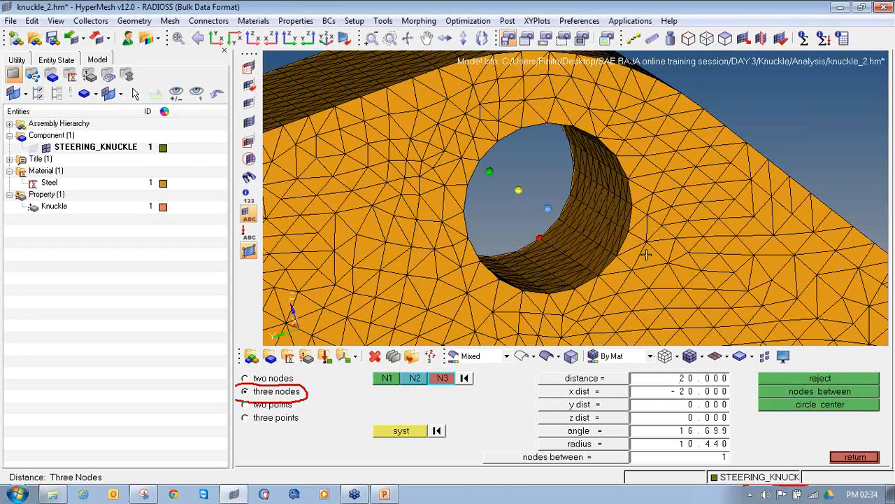
Create a circle center node for the hole in the upright lug beside the tall arm from three rim nodes
scroll(589, 233, "down", 8, "ctrl")
scroll(588, 233, "up", 10, "ctrl")
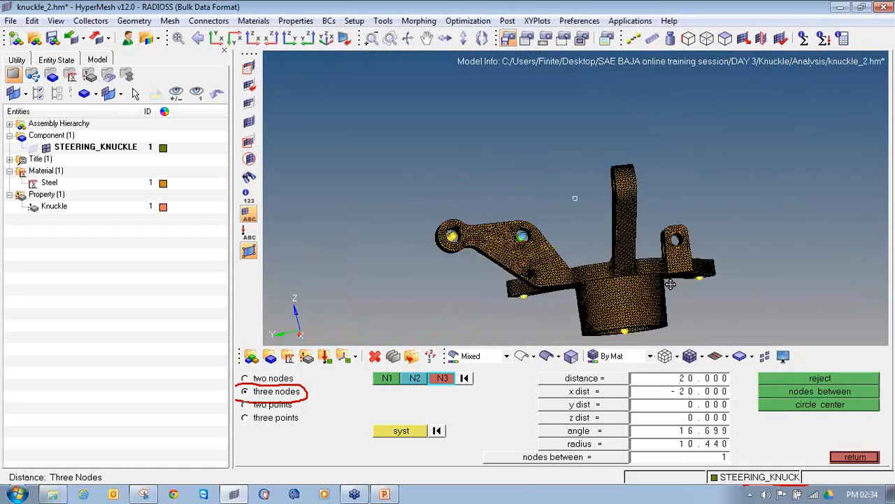
scroll(520, 193, "up", 4, "ctrl")
left_click(597, 272)
right_click_drag(712, 167, 513, 108, "ctrl")
left_click(508, 95)
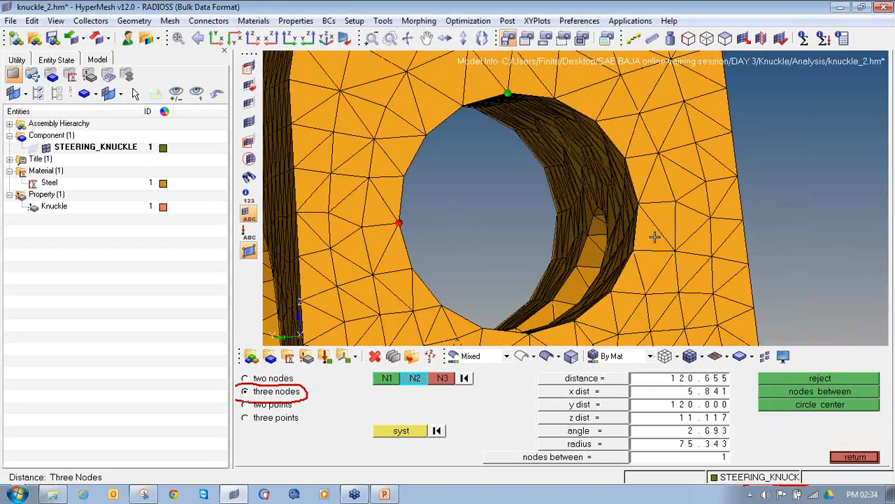
left_click(622, 295)
left_click(790, 405)
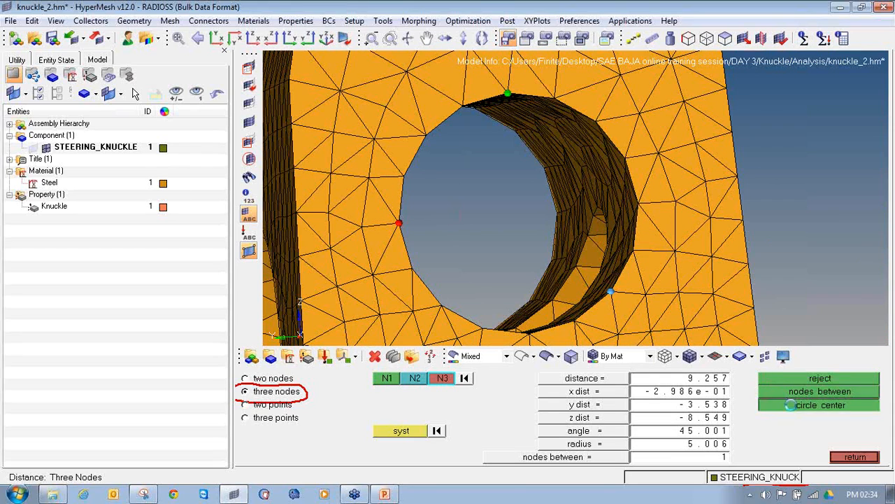
Create a circle center node on the opposite face of the upright lug's hole from three rim nodes
left_click_drag(514, 241, 505, 192, "ctrl")
scroll(457, 196, "up", 4, "ctrl")
left_click(438, 224)
scroll(452, 226, "down", 6, "ctrl")
scroll(458, 198, "up", 3, "ctrl")
left_click(429, 188)
right_click_drag(457, 221, 446, 148, "ctrl")
left_click_drag(453, 172, 506, 207, "ctrl")
scroll(538, 198, "up", 4, "ctrl")
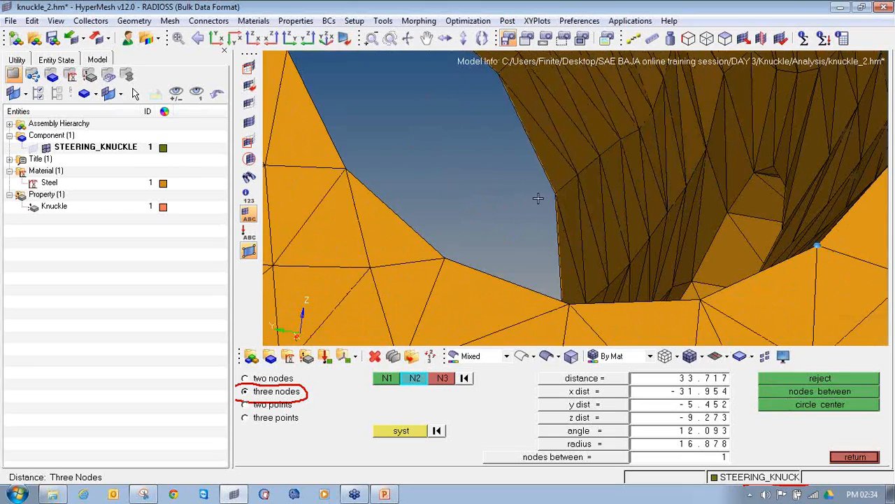
left_click(556, 191)
left_click(785, 405)
scroll(509, 213, "down", 5, "ctrl")
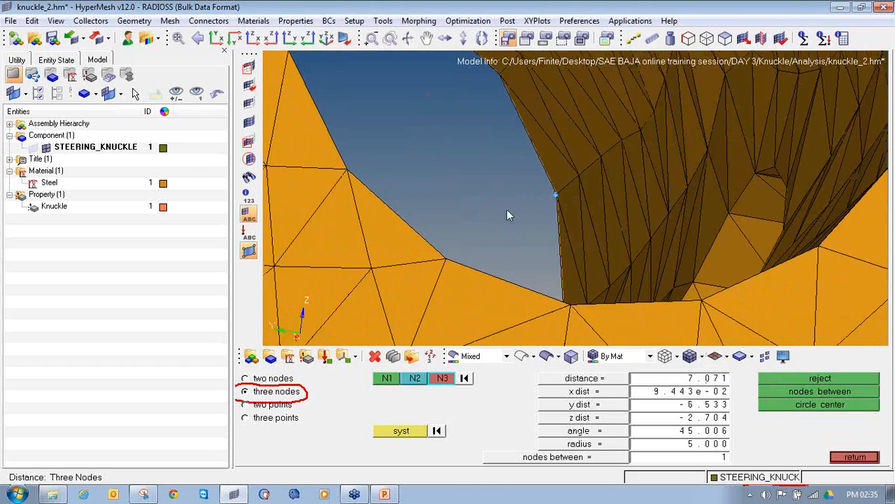
Create one node between the two center nodes of the upright lug's hole
mouse_move(480, 183)
left_mouse_down("ctrl")
mouse_move(456, 187)
mouse_move(473, 194)
left_mouse_up("ctrl")
left_click(473, 195)
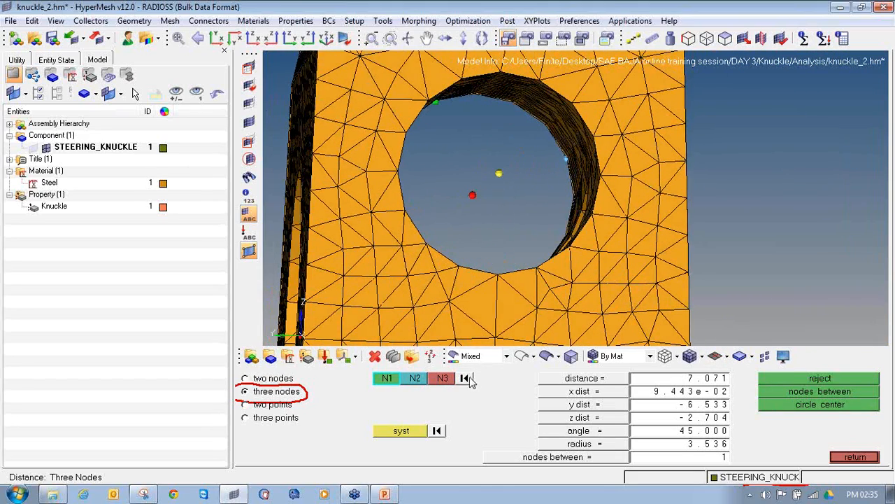
left_click(467, 378)
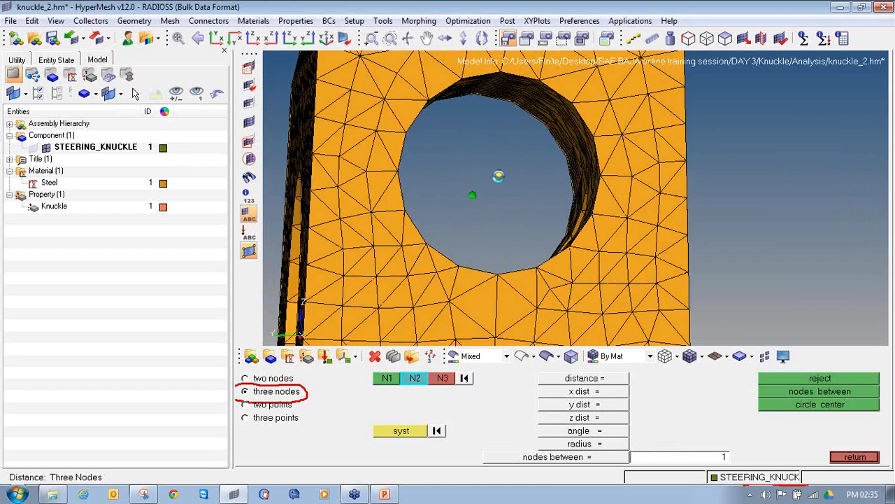
left_click(499, 177)
left_click(802, 390)
Create a circle center node on one face of the remaining arm's Y-direction hole from three rim nodes
right_click_drag(451, 123, 495, 131, "ctrl")
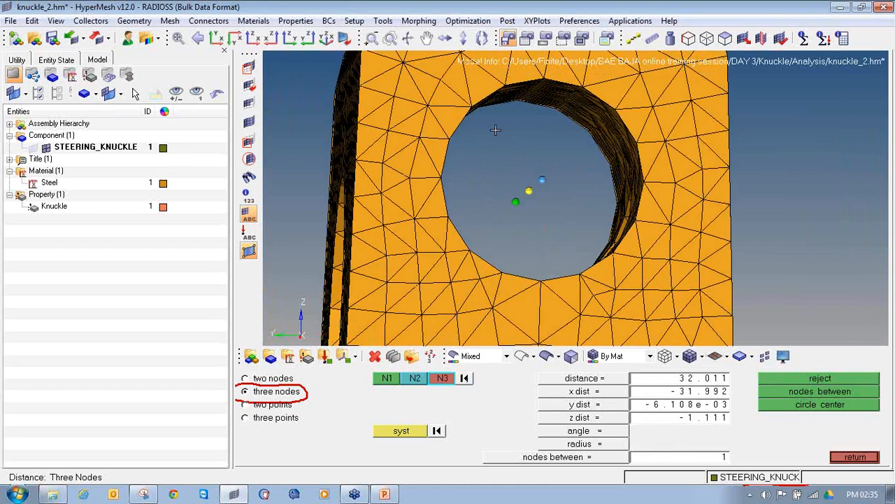
scroll(495, 130, "down", 8, "ctrl")
left_click_drag(493, 130, 494, 160, "ctrl")
scroll(358, 186, "up", 10)
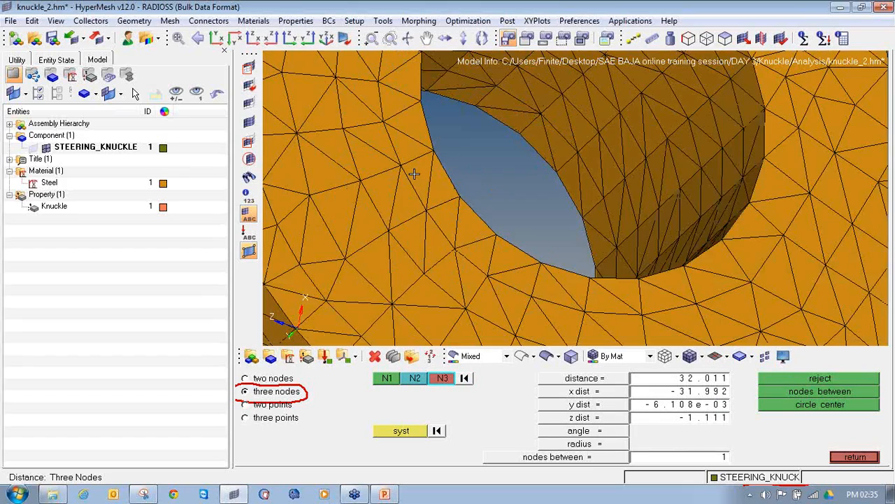
left_click(433, 151)
scroll(433, 151, "down", 8)
scroll(455, 100, "up", 6)
left_click(469, 92)
left_click(612, 283)
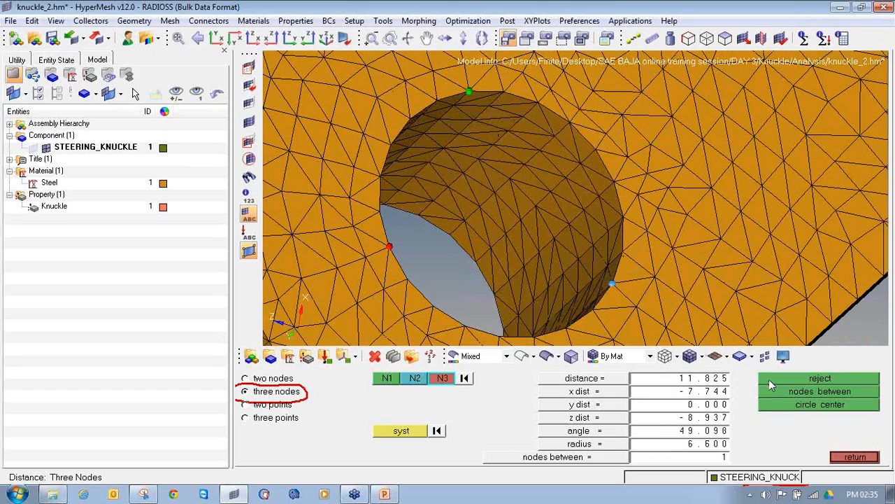
left_click(790, 408)
Create a circle center node on the opposite face of the Y-direction arm hole from three rim nodes
left_click_drag(610, 308, 517, 205, "ctrl")
scroll(503, 212, "up", 4)
left_click(490, 214)
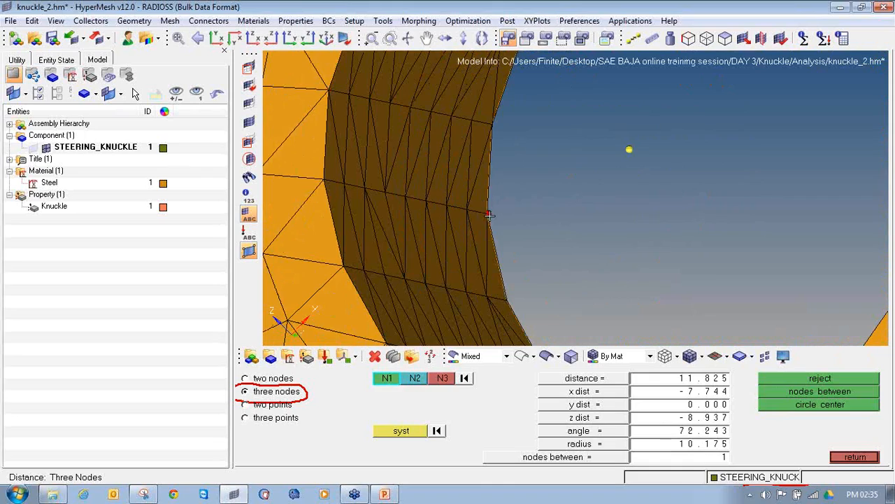
scroll(498, 225, "down", 5)
left_click_drag(531, 249, 746, 252, "ctrl")
scroll(569, 123, "up", 4)
left_click(552, 129)
left_click(725, 249)
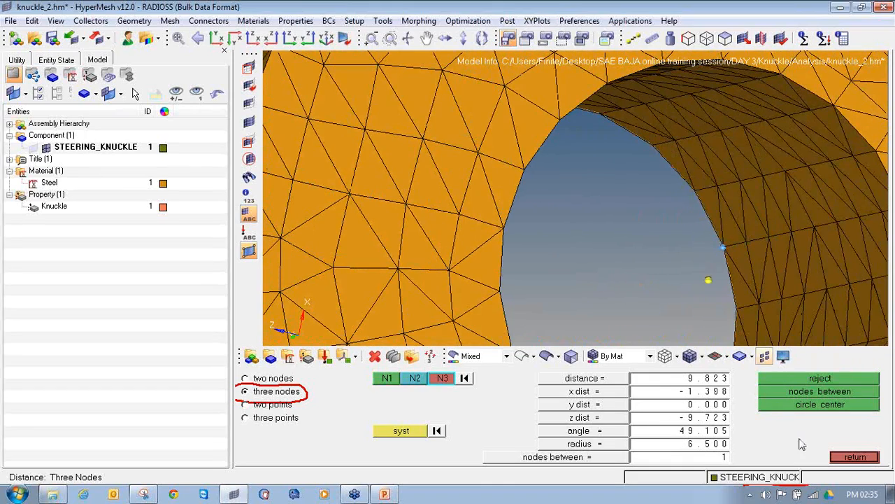
Reset the node selection and create one node between the two center nodes of the Y-direction arm hole
left_click_drag(589, 273, 507, 298, "ctrl")
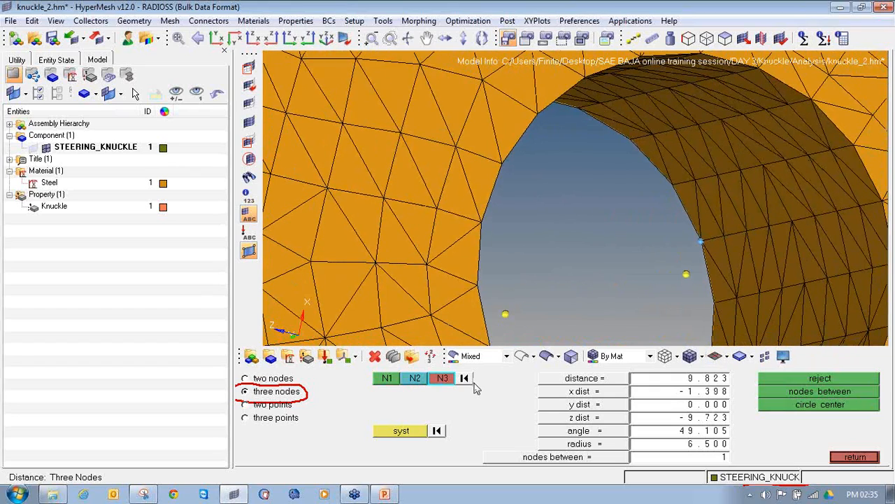
left_click(464, 378)
left_click(506, 314)
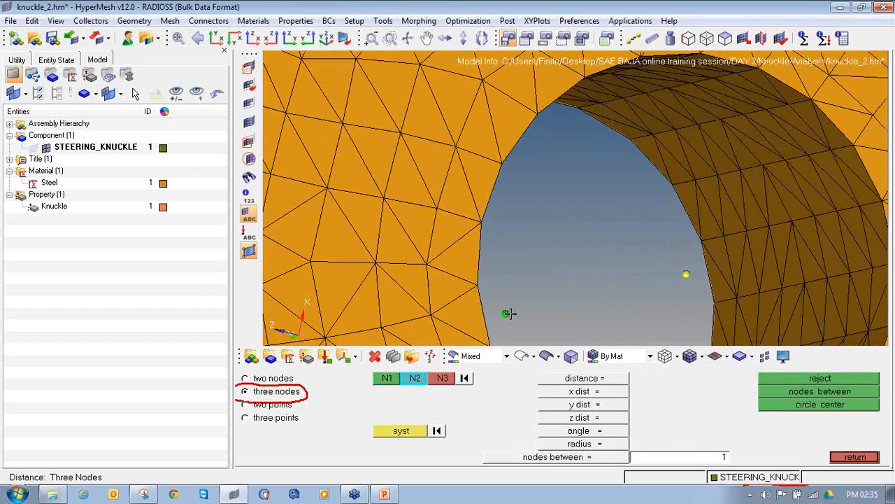
left_click(698, 271)
left_click(822, 392)
scroll(551, 188, "down", 15, "ctrl")
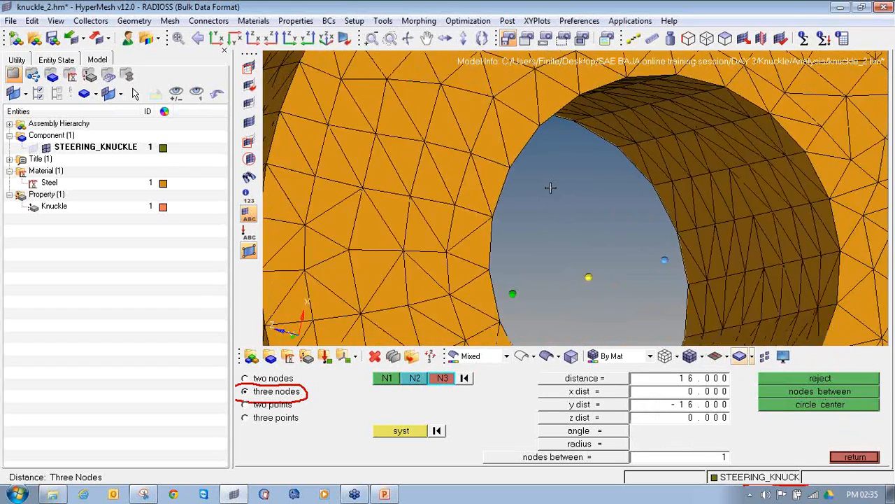
Close the distance tool and hide the STEERING_KNUCKLE component's mesh, leaving only the temporary nodes displayed
left_click_drag(552, 190, 483, 176, "ctrl")
scroll(483, 176, "up", 5, "ctrl")
scroll(630, 174, "up", 7, "ctrl")
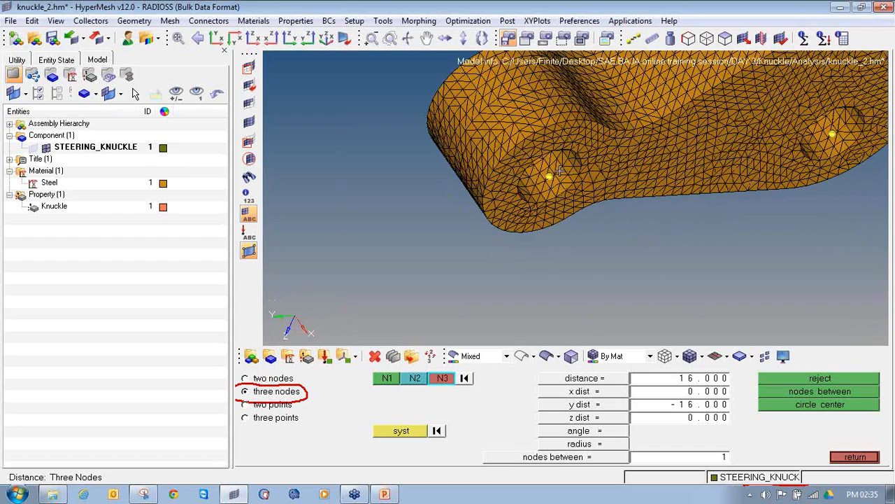
scroll(519, 175, "down", 1, "ctrl")
right_click_drag(520, 177, 475, 214, "ctrl")
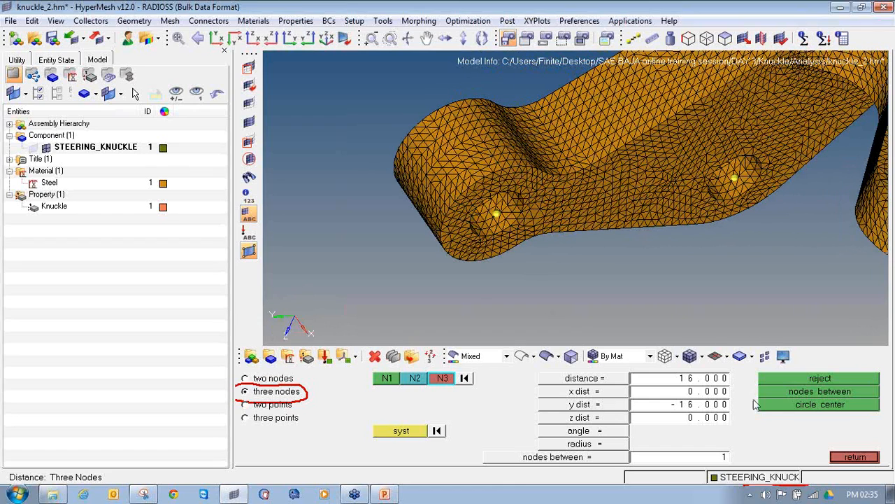
left_click(856, 458)
key("f")
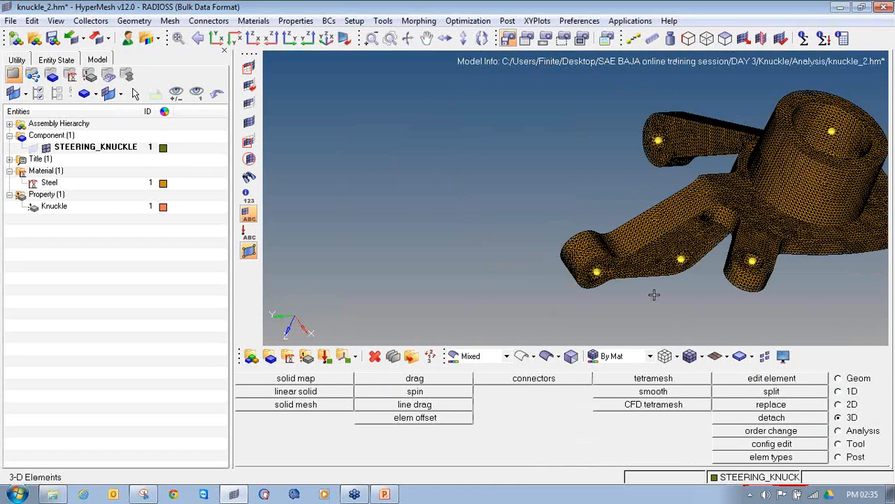
left_click(45, 149)
mouse_move(394, 166)
left_mouse_down("ctrl")
mouse_move(441, 182)
mouse_move(383, 158)
mouse_move(380, 172)
mouse_move(368, 161)
left_mouse_up("ctrl")
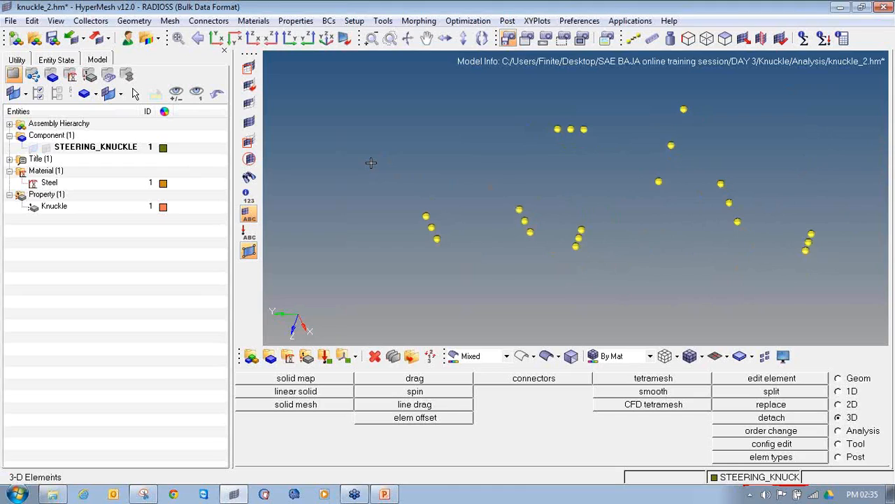
Start the temporary nodes tool and select the outer nodes of both node rows belonging to the two-hole arm
key("shift+F2")
left_click(426, 214)
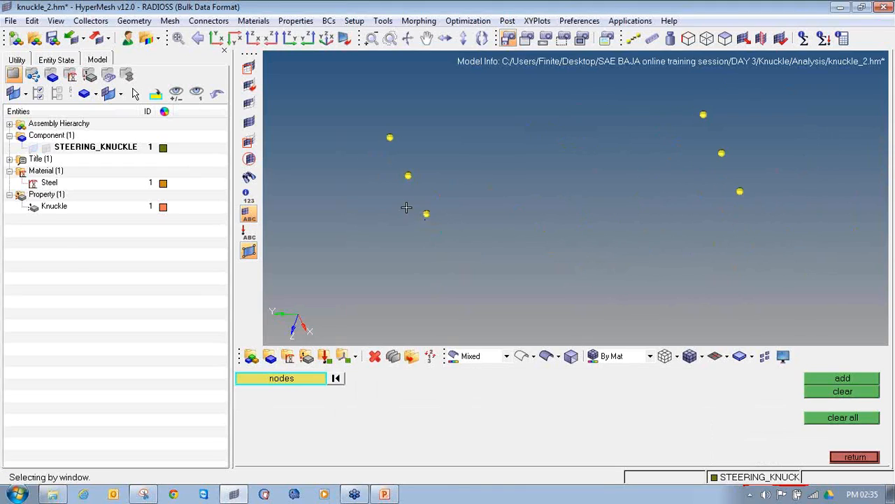
left_click(390, 137)
left_click(740, 191)
left_click(704, 114)
Add the outer nodes of the boss beside the two-hole arm and of the Y-direction hole to the selection
scroll(668, 97, "down", 3, "ctrl")
right_click_drag(669, 97, 414, 185, "ctrl")
scroll(491, 243, "up", 4, "ctrl")
left_click(490, 230)
scroll(488, 184, "down", 5, "ctrl")
scroll(492, 187, "up", 5, "ctrl")
left_click_drag(538, 205, 487, 173, "shift")
scroll(487, 173, "down", 4, "ctrl")
right_click_drag(488, 172, 525, 256, "ctrl")
scroll(530, 126, "up", 5, "ctrl")
left_click(553, 122)
left_click(466, 122)
Add the outer nodes of the hub bore and the two remaining holes to the selection, leaving out the midpoint nodes
scroll(448, 112, "down", 3, "ctrl")
scroll(550, 202, "down", 1, "ctrl")
left_click(644, 223)
left_click_drag(664, 89, 712, 137, "shift")
left_click_drag(731, 219, 771, 244, "shift")
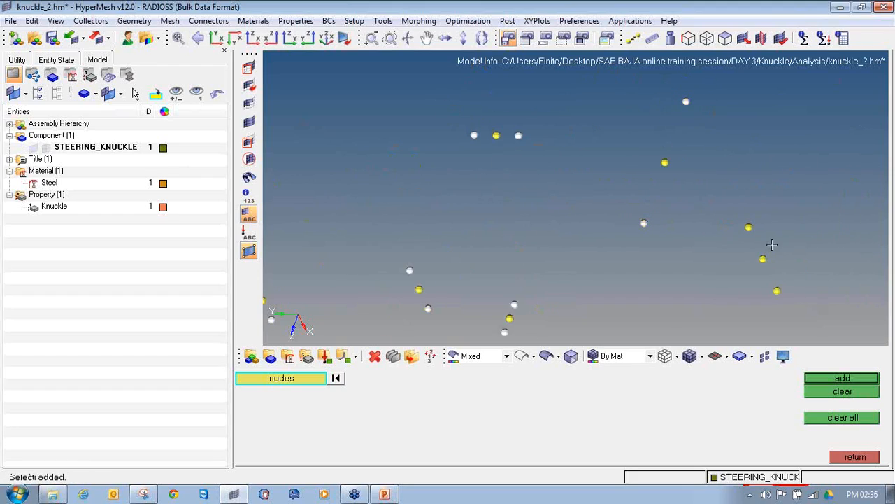
left_click(770, 287)
scroll(583, 201, "down", 6, "ctrl")
scroll(698, 249, "up", 4, "ctrl")
scroll(671, 252, "up", 4, "ctrl")
left_click_drag(687, 239, 727, 253, "shift")
left_click_drag(719, 186, 748, 202, "shift")
scroll(607, 188, "down", 6, "ctrl")
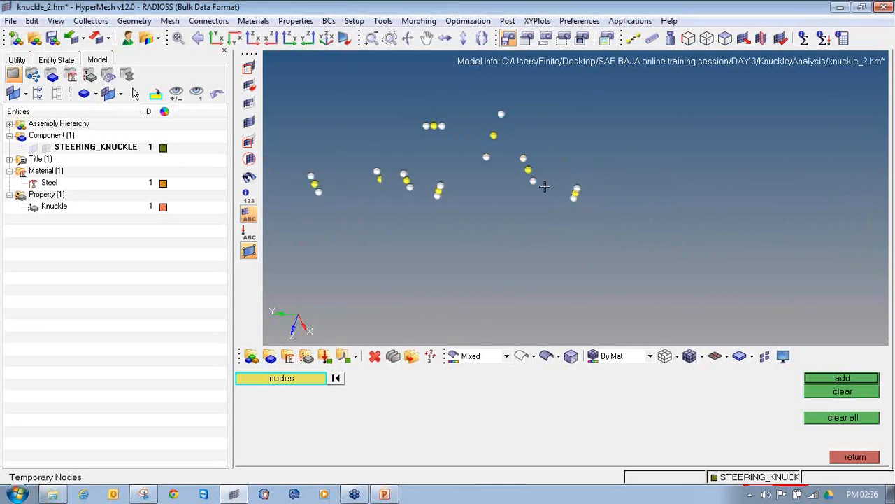
scroll(539, 216, "up", 1, "ctrl")
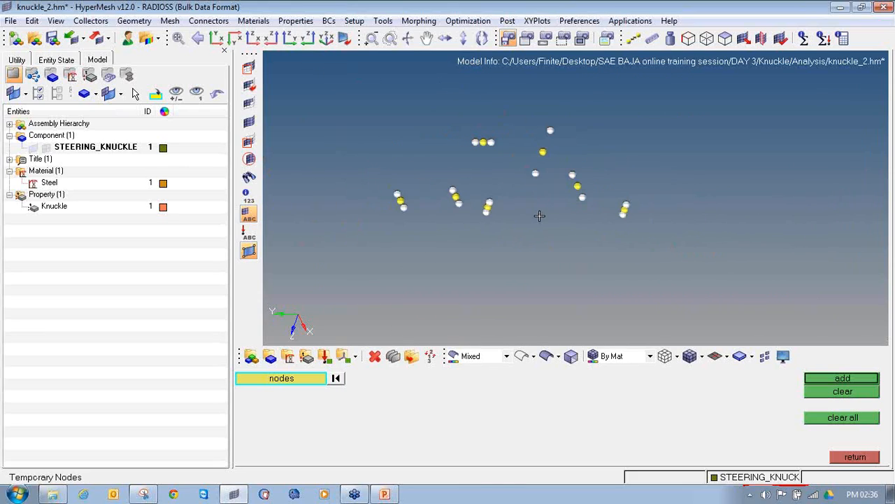
Save the model under the new name knuckle_2_1.hm in the Analysis folder
left_click(11, 20)
left_click(42, 88)
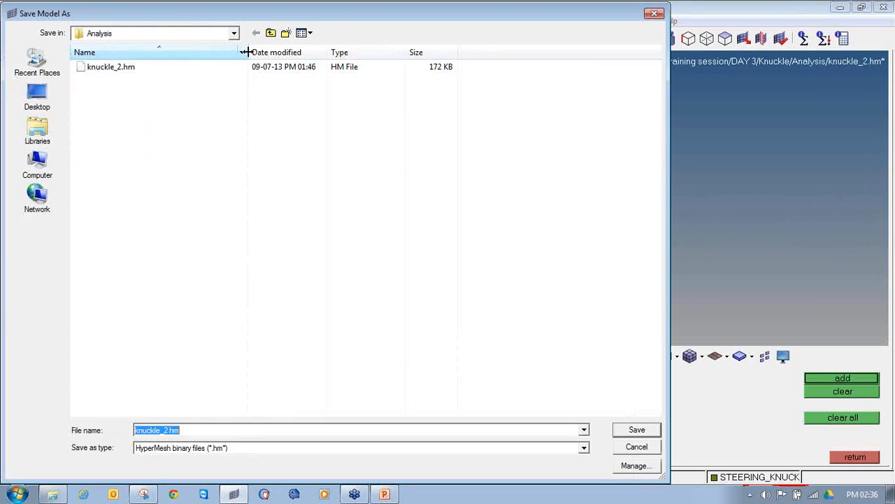
left_click(208, 431)
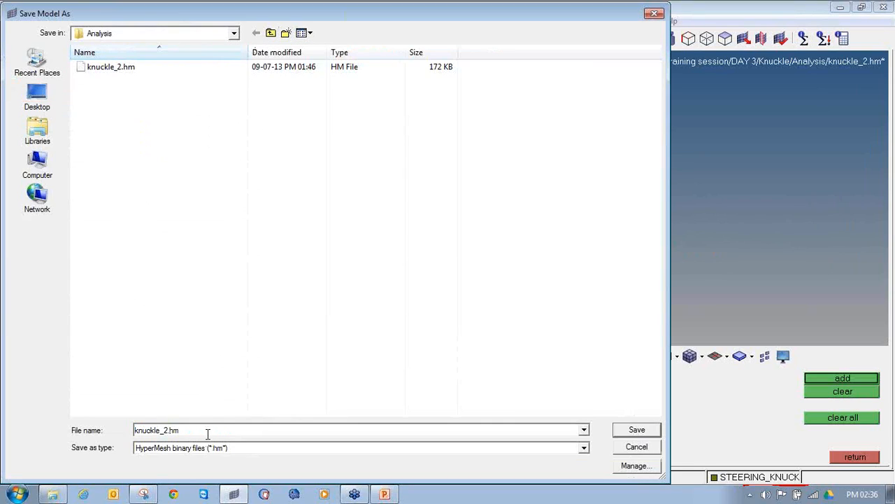
type("_1")
key("Return")
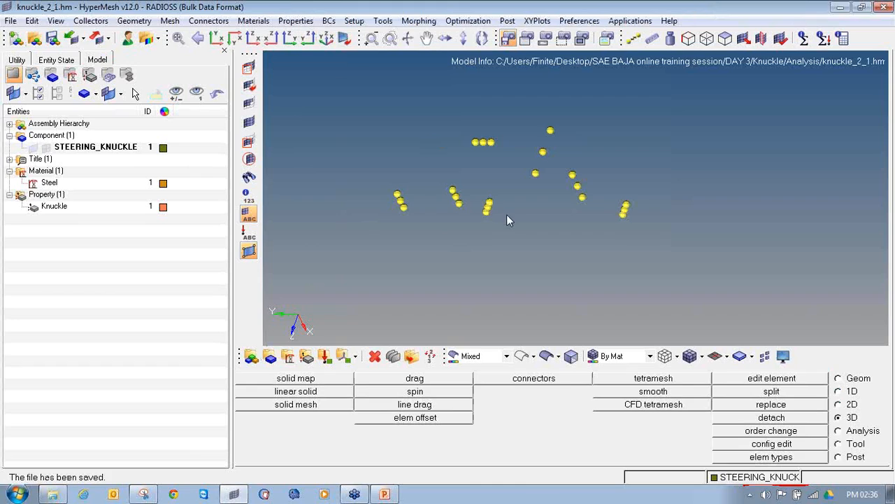
Check the original and newly saved knuckle model files in the Analysis folder through the Save As dialog
left_click(10, 20)
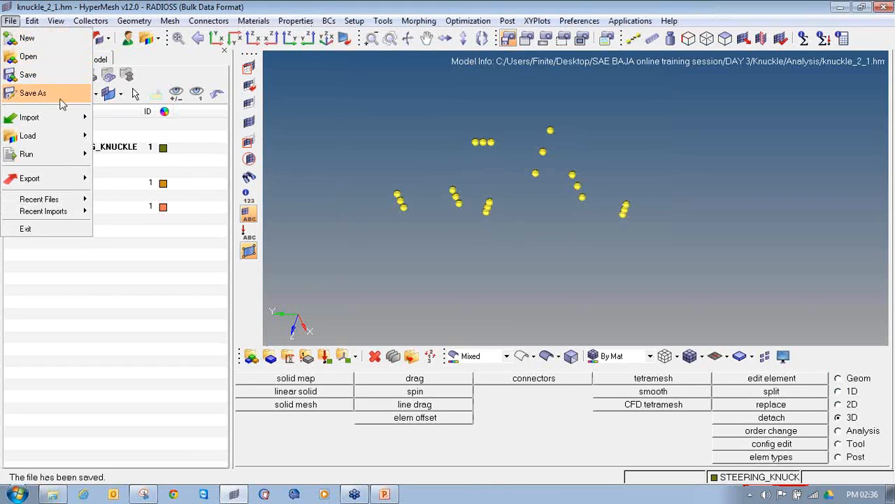
left_click(33, 93)
left_click(110, 67)
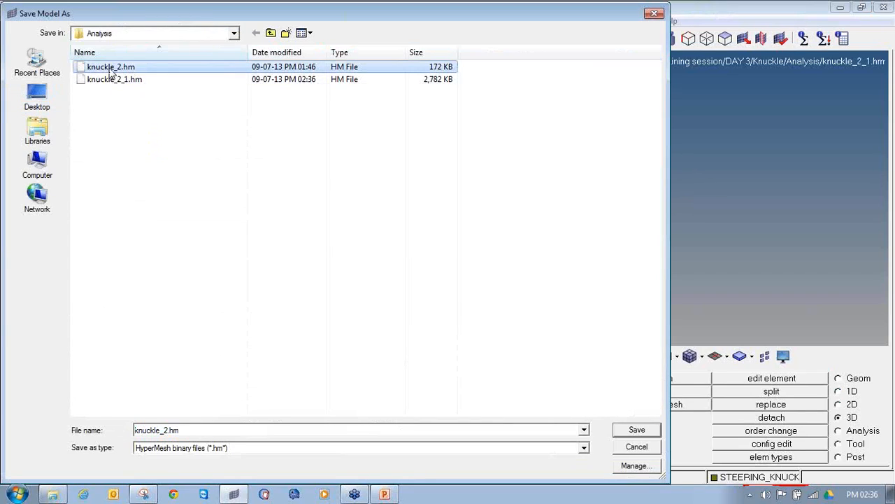
left_click(112, 79)
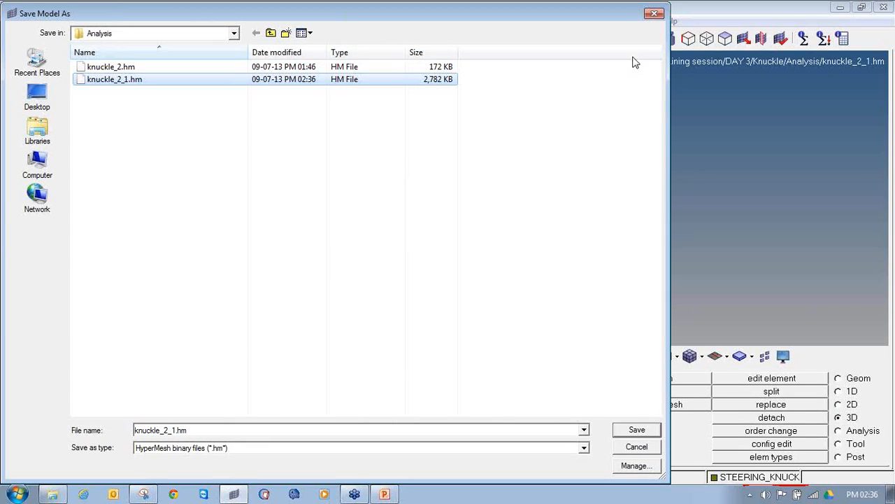
Save the model as knuckle_2_1.hm
key("Return")
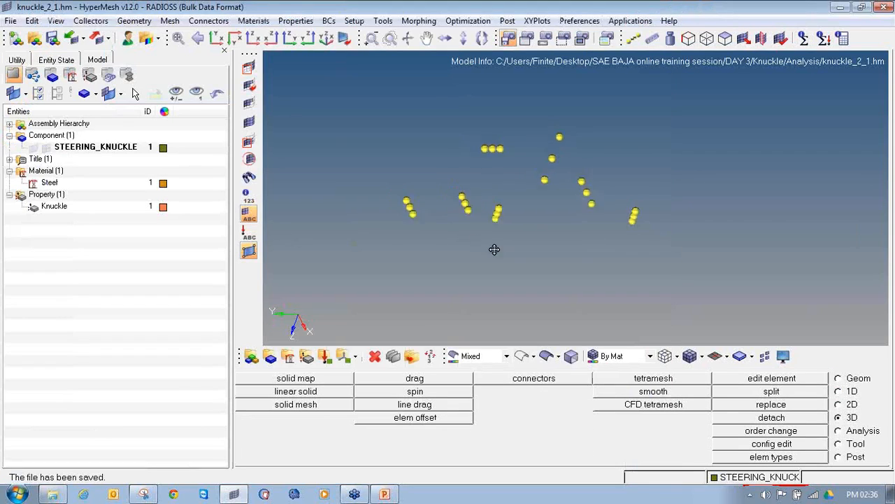
Clear the two outer temporary nodes of every three-node group, keeping only the middle node of each hole
scroll(499, 250, "up", 3, "ctrl")
key("shift+F2")
left_click(355, 188)
left_click(471, 146)
left_click(487, 179)
left_click(552, 199)
left_click(559, 176)
left_click(682, 62)
right_click_drag(649, 171, 591, 265, "ctrl")
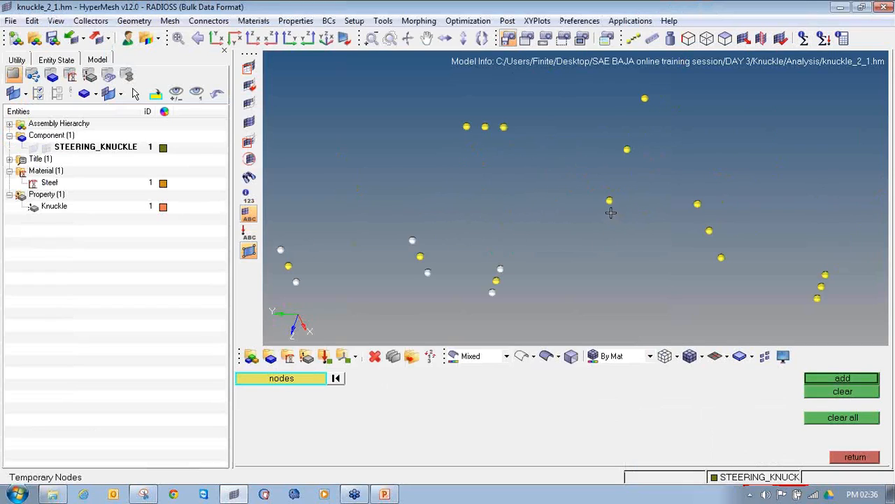
left_click(505, 126)
left_click(721, 257)
scroll(811, 273, "down", 4)
right_click_drag(809, 274, 583, 231, "ctrl")
scroll(583, 231, "down", 3)
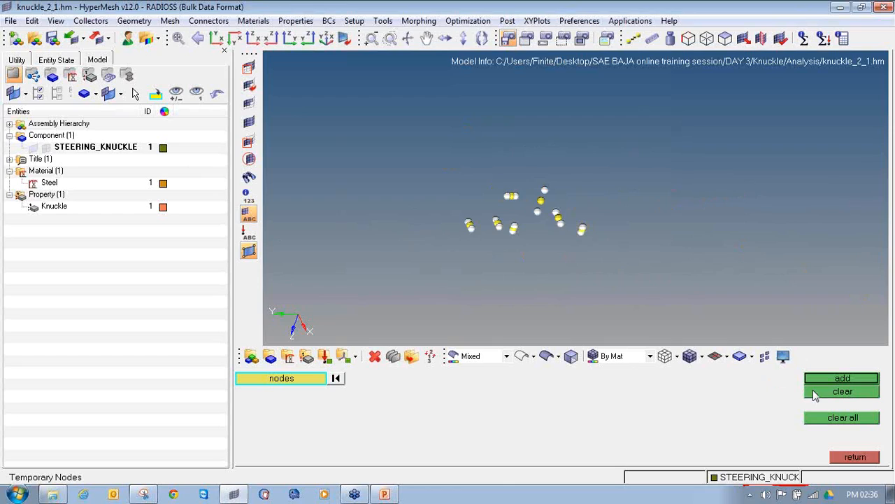
left_click(842, 391)
Show the element mesh of the STEERING_KNUCKLE component
scroll(524, 229, "up", 2)
left_click_drag(527, 229, 572, 186, "ctrl")
left_click(46, 147)
Examine from several sides how the remaining centre nodes sit inside the knuckle's holes, and leave the temporary nodes tool
left_click_drag(632, 217, 482, 130, "ctrl")
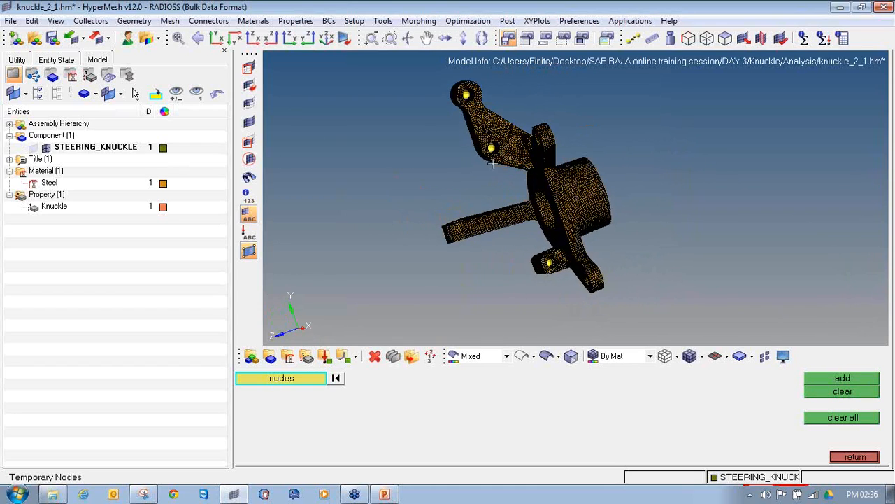
left_click_drag(547, 283, 568, 223, "ctrl")
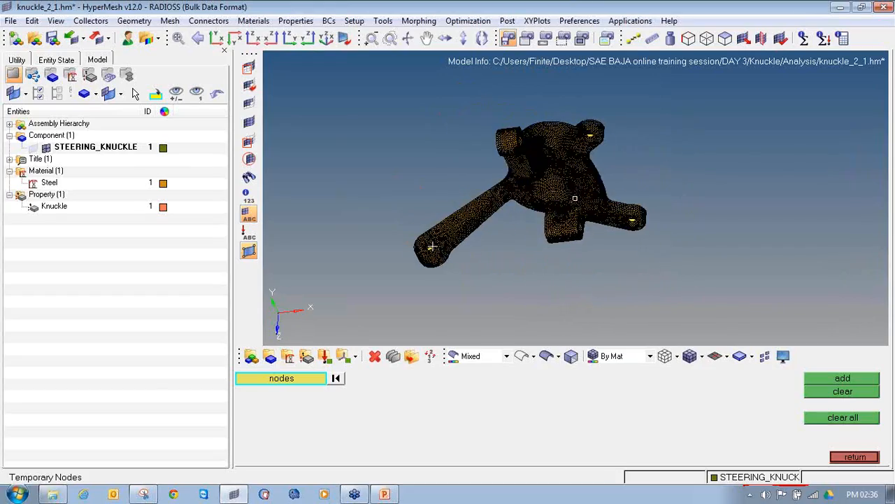
scroll(430, 261, "up", 5, "ctrl")
left_click(430, 260, "ctrl")
mouse_move(630, 202)
left_mouse_down("ctrl")
mouse_move(655, 258)
mouse_move(691, 273)
mouse_move(678, 261)
mouse_move(674, 204)
mouse_move(655, 246)
mouse_move(514, 203)
left_mouse_up("ctrl")
middle_click(508, 204, "ctrl")
scroll(613, 196, "up", 3, "ctrl")
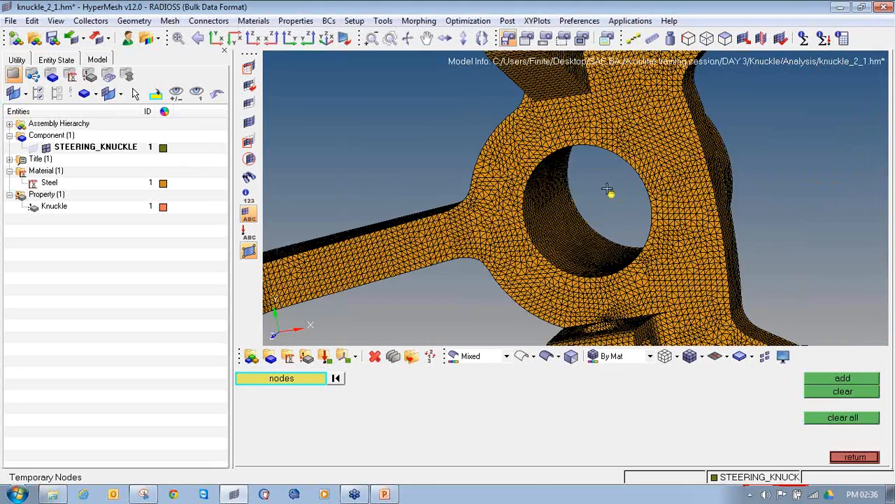
scroll(606, 198, "down", 3, "ctrl")
left_click_drag(605, 200, 606, 246, "ctrl")
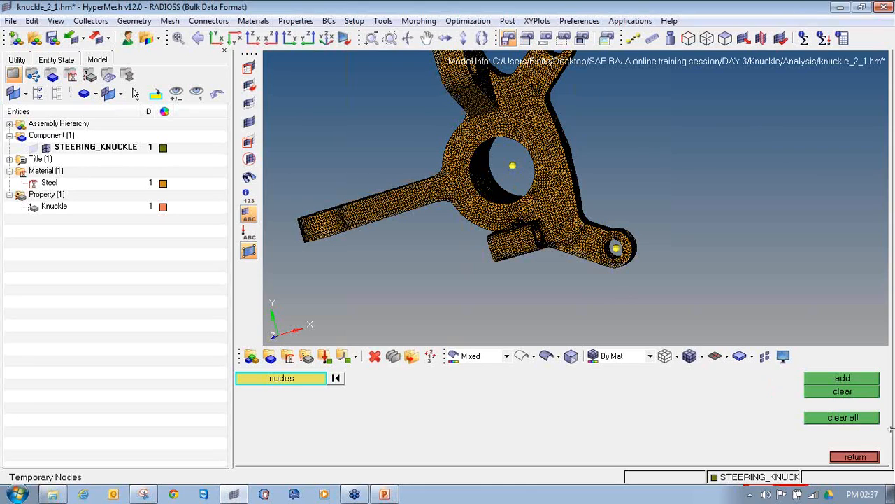
left_click(871, 457)
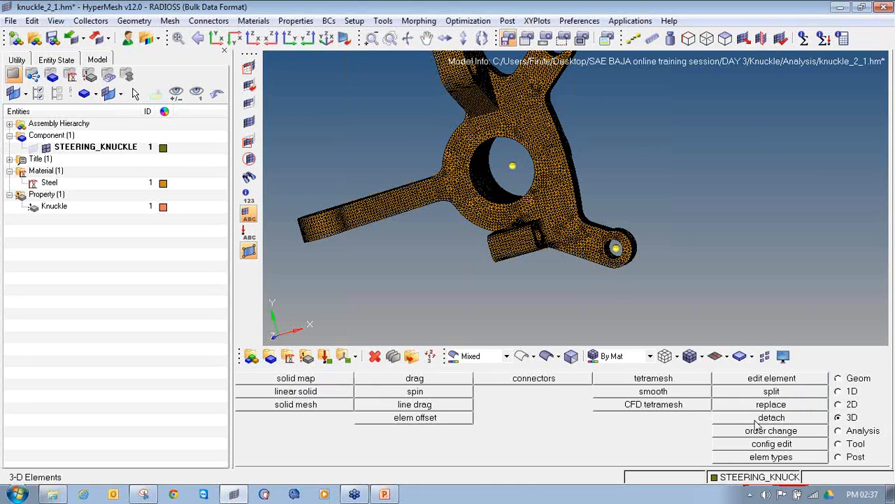
Create a component named Rigids with a dark blue colour, no card image and no property
left_click(270, 358)
left_click(267, 378)
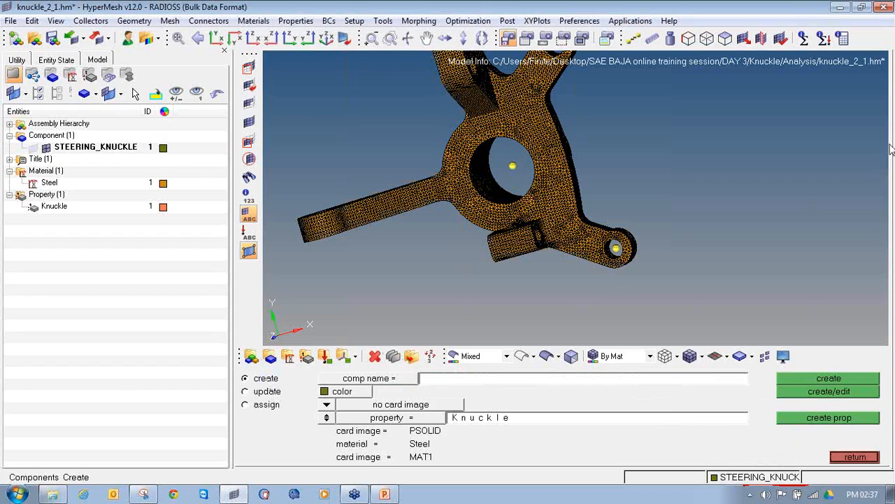
left_click(892, 149)
mouse_move(270, 346)
left_mouse_down()
mouse_move(273, 366)
mouse_move(276, 350)
mouse_move(246, 389)
mouse_move(284, 371)
left_mouse_up()
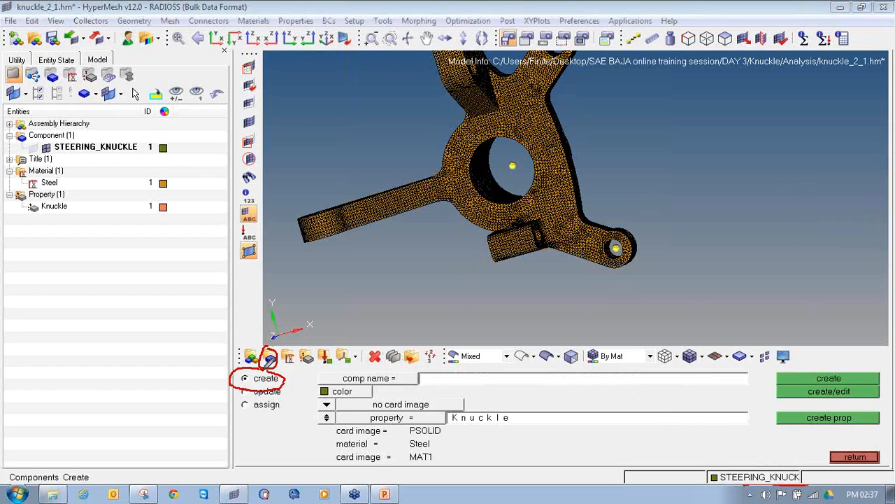
left_click(485, 381)
type("Rigids")
key("Return")
left_click(350, 395)
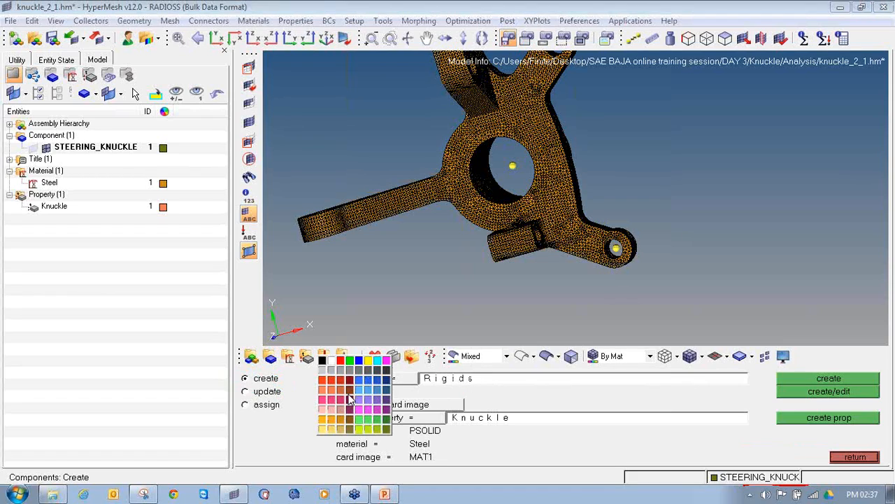
left_click(384, 391)
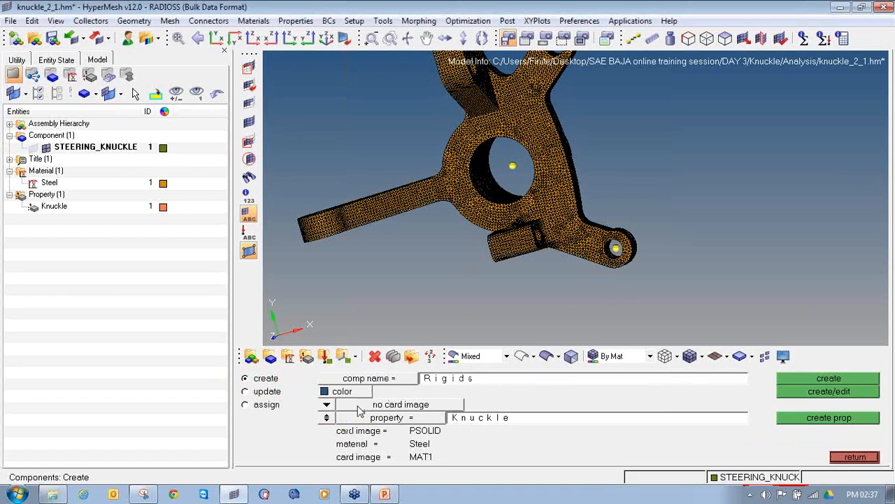
left_click(327, 417)
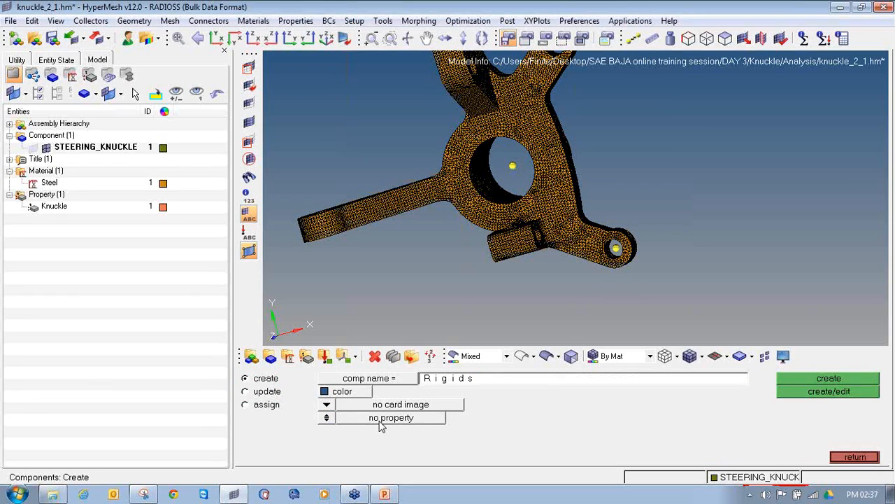
left_click(801, 379)
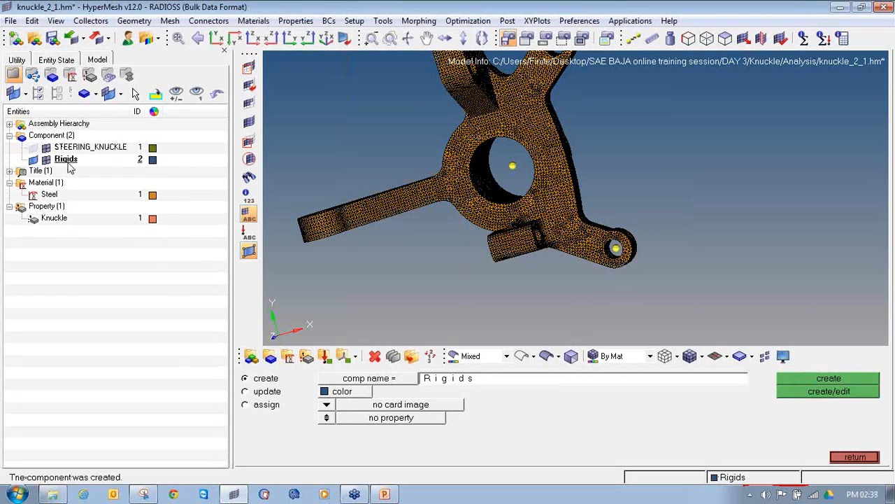
left_click(853, 457)
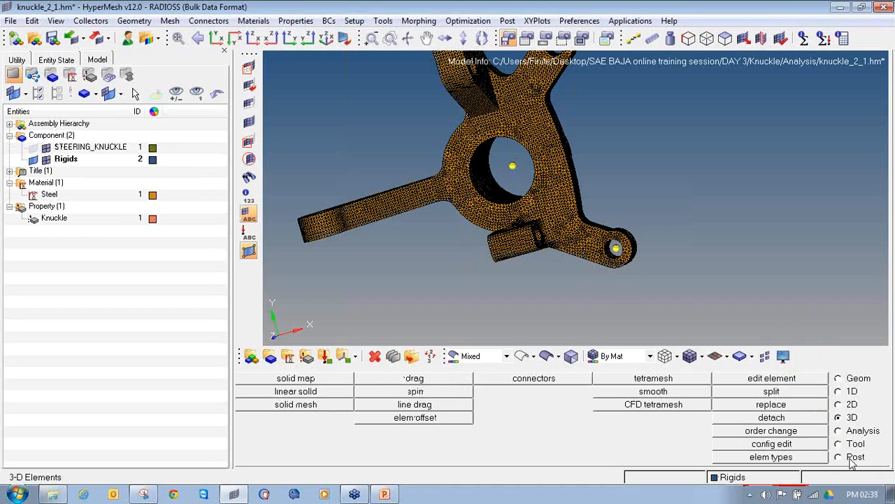
Start creating 1D rigid elements with the element type RBE2
left_click(839, 392)
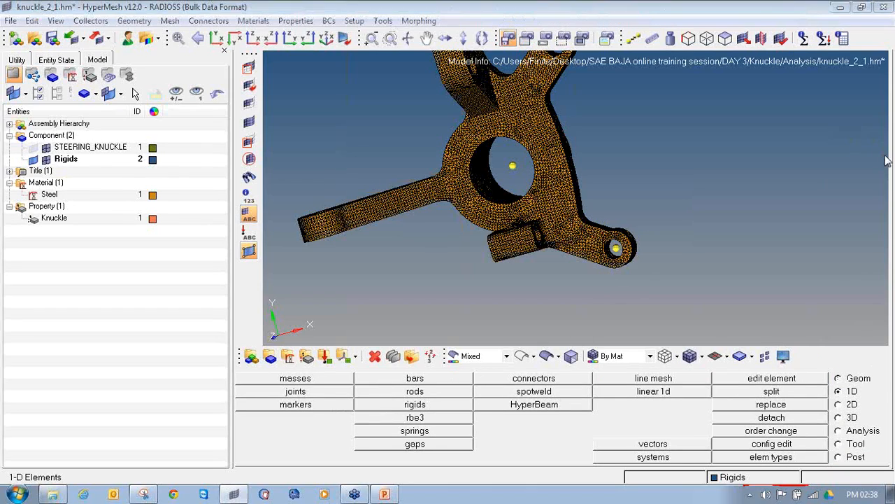
mouse_move(859, 381)
left_mouse_down()
mouse_move(850, 390)
mouse_move(871, 378)
left_mouse_up()
mouse_move(423, 396)
left_mouse_down()
mouse_move(390, 401)
mouse_move(420, 410)
mouse_move(442, 398)
mouse_move(423, 396)
left_mouse_up()
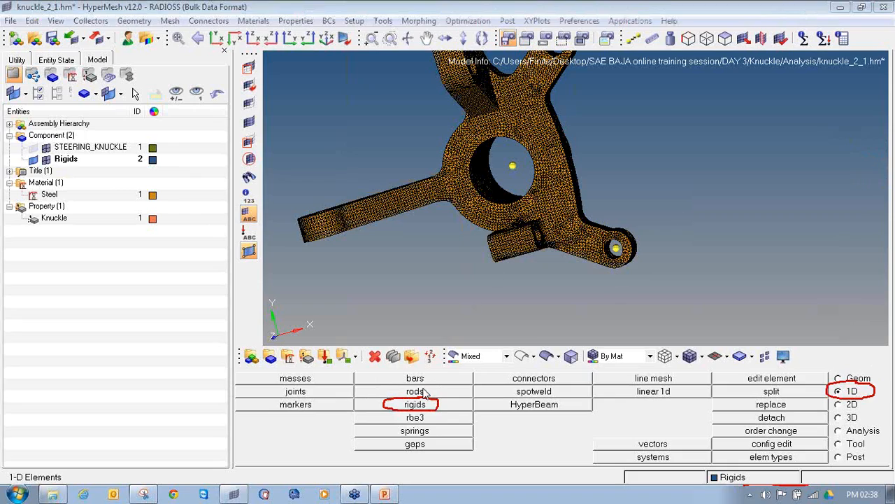
left_click(425, 406)
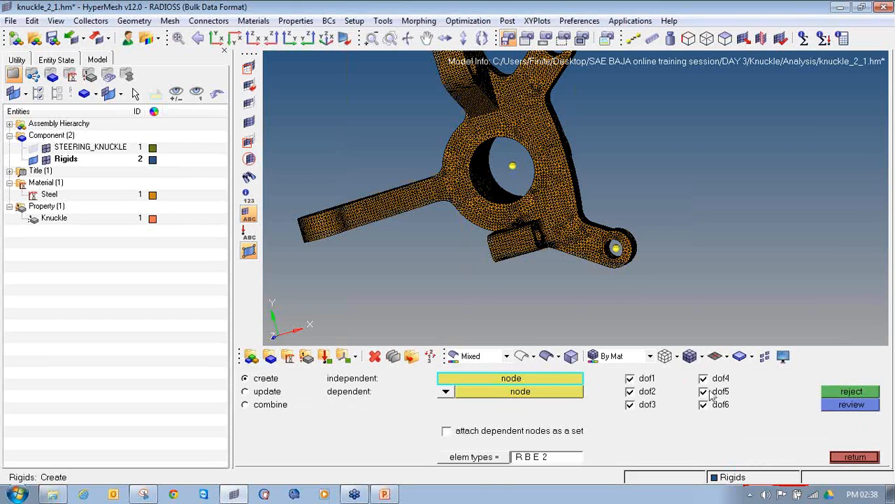
left_click(463, 457)
left_click(511, 447)
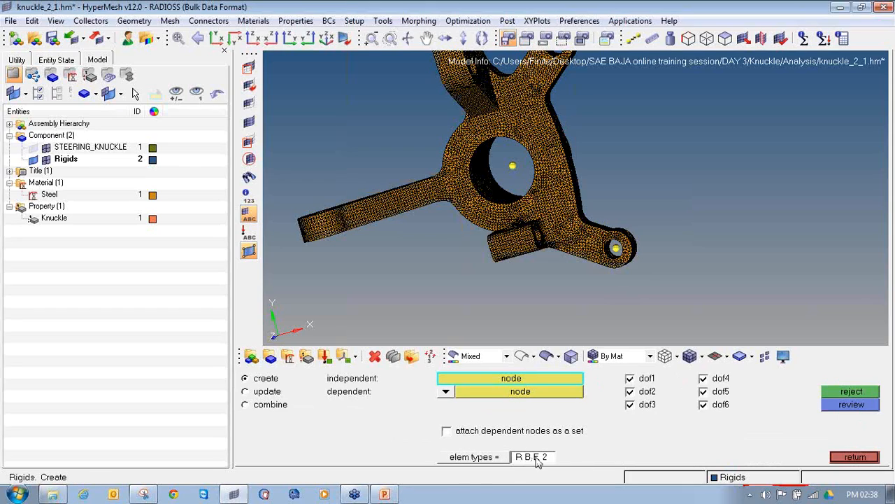
Create a single-node RBE2 from the large bore's centre node to a node on the bore's inner wall
right_click_drag(540, 189, 520, 219, "ctrl")
scroll(493, 194, "up", 9, "ctrl")
left_click(492, 195)
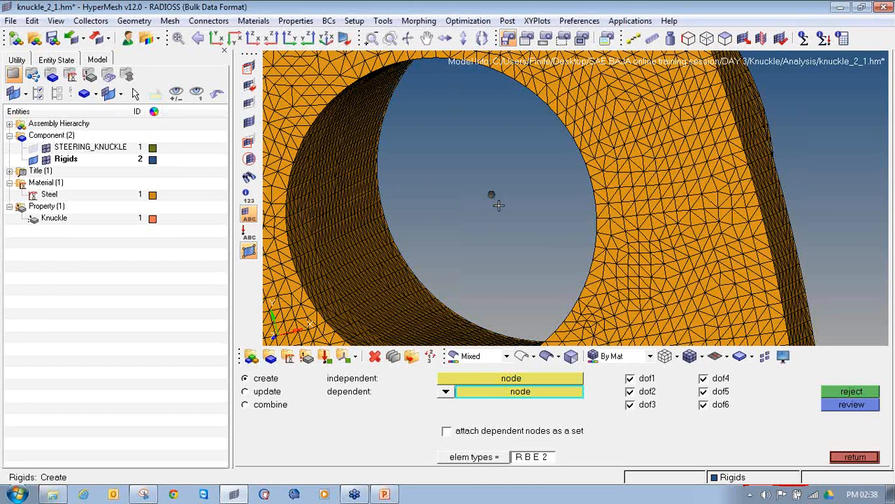
left_click(324, 246)
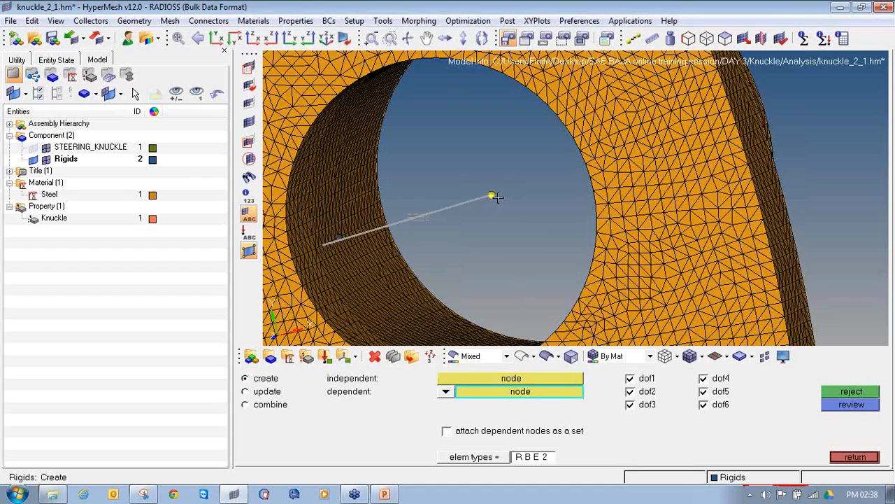
left_click_drag(460, 216, 408, 227, "ctrl")
middle_click(348, 232)
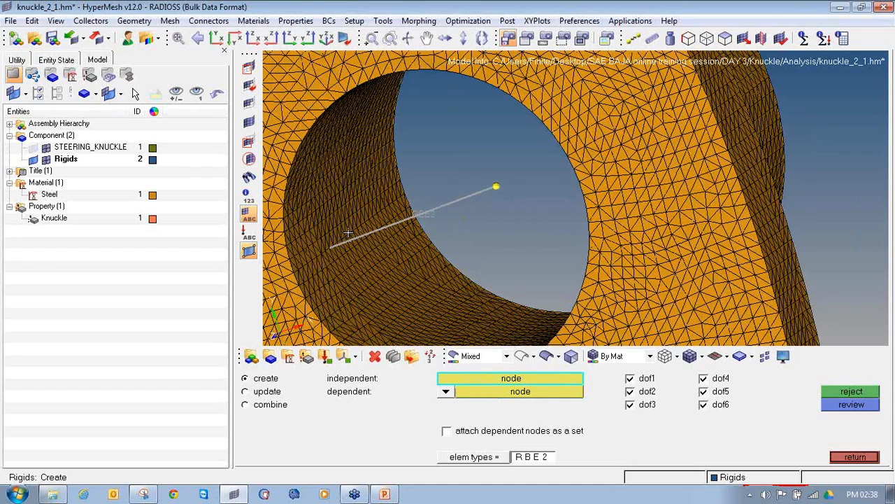
Create six more single-node RBE2 elements from the large bore's centre node to different nodes on its inner wall
left_click(495, 184)
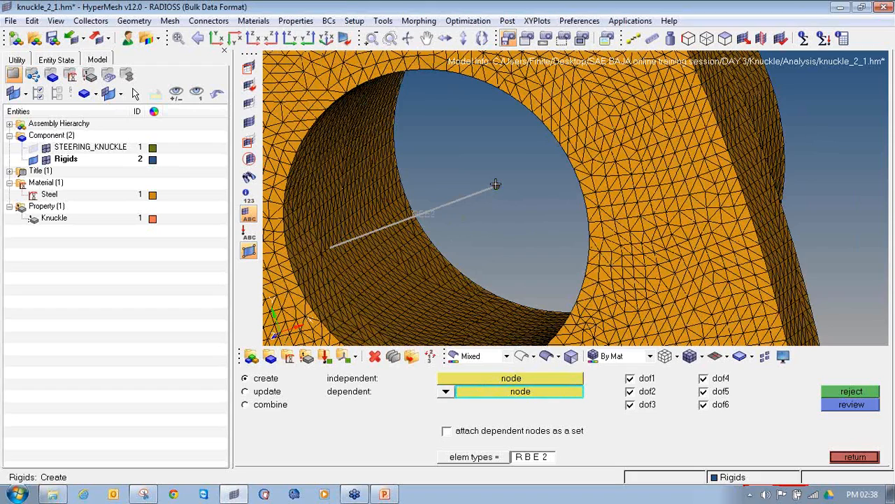
left_click(347, 202)
left_click(496, 187)
left_click(384, 163)
left_click(496, 187)
left_click(447, 265)
left_click(496, 186)
left_click(423, 295)
left_click(496, 187)
left_click(456, 292)
left_click(496, 187)
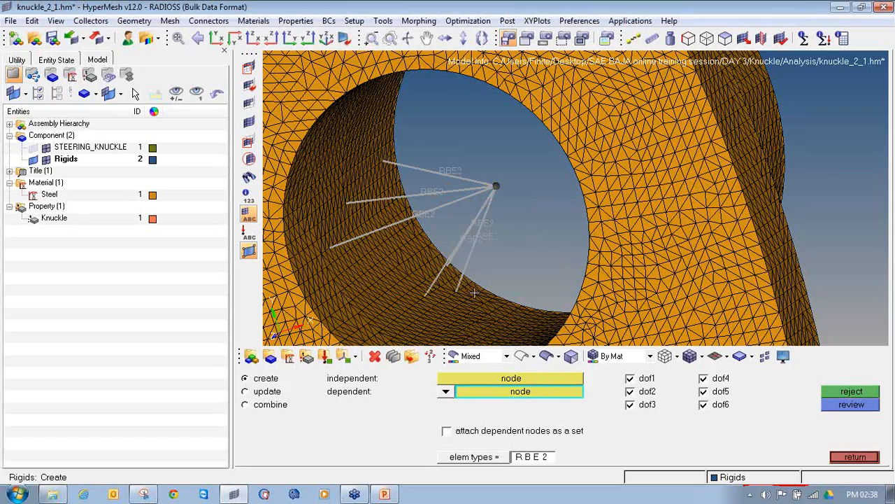
scroll(462, 285, "up", 4)
left_click(448, 274)
scroll(508, 193, "down", 5)
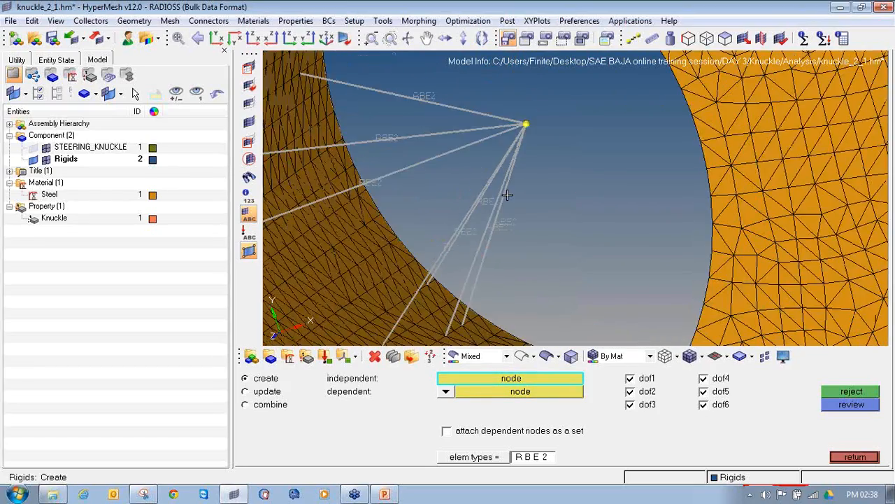
Colour the elements by component
left_click_drag(531, 190, 446, 216, "ctrl")
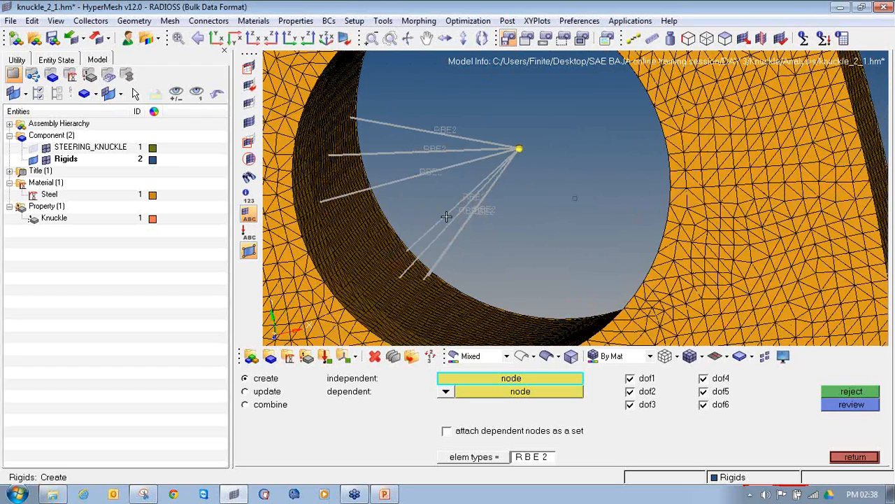
left_click(628, 356)
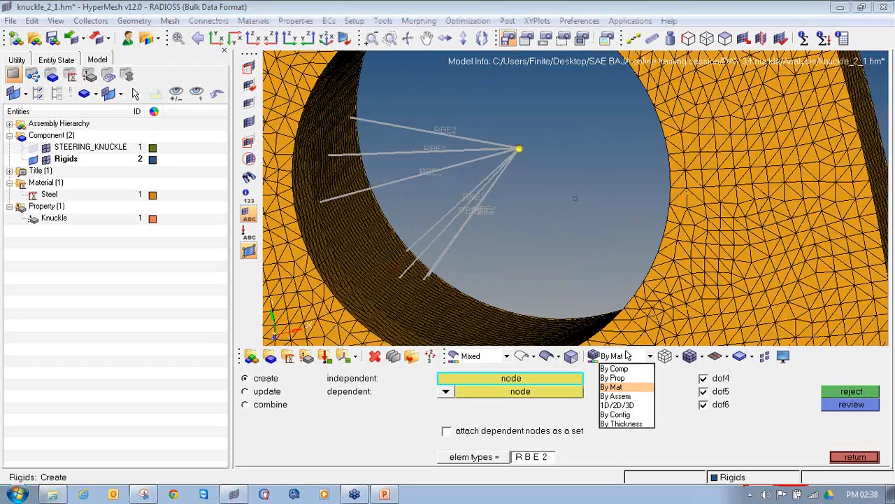
left_click(626, 372)
scroll(534, 170, "down", 4)
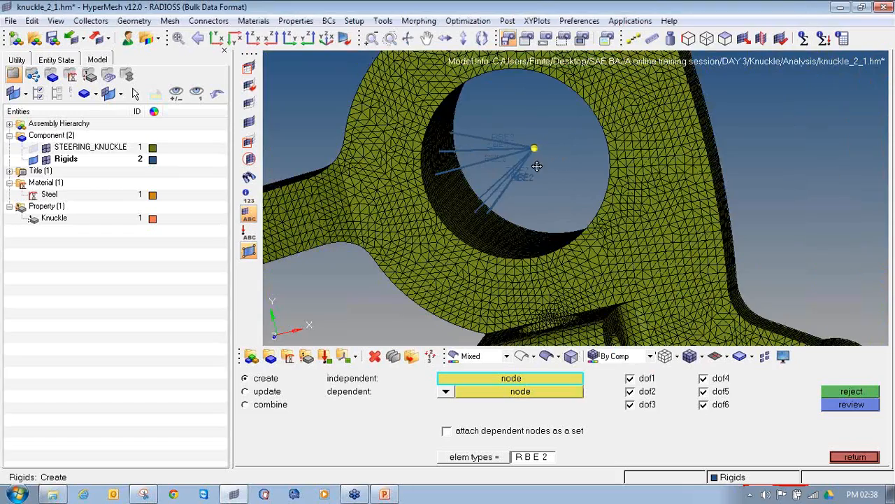
scroll(534, 171, "up", 3, "ctrl")
scroll(534, 171, "down", 3, "ctrl")
right_click_drag(534, 171, 519, 175, "ctrl")
scroll(519, 174, "up", 2, "ctrl")
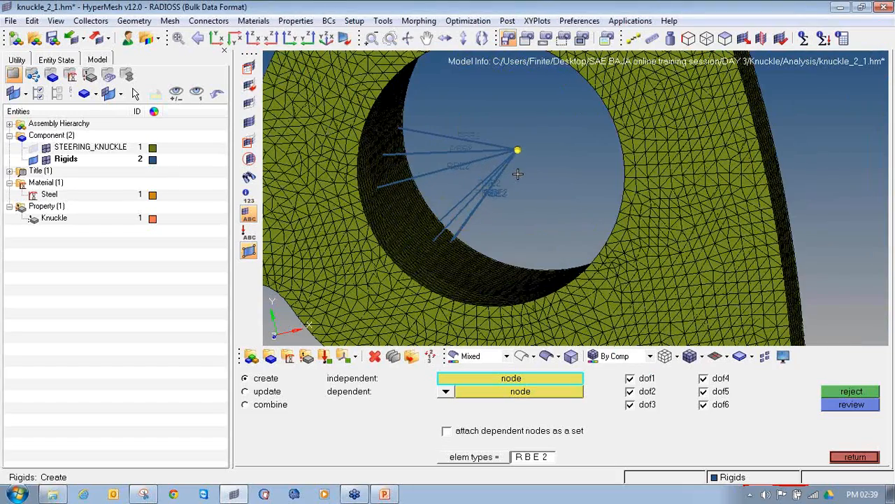
Delete all the single-node RBE2 elements in the large bore and return to rigid creation
key("F2")
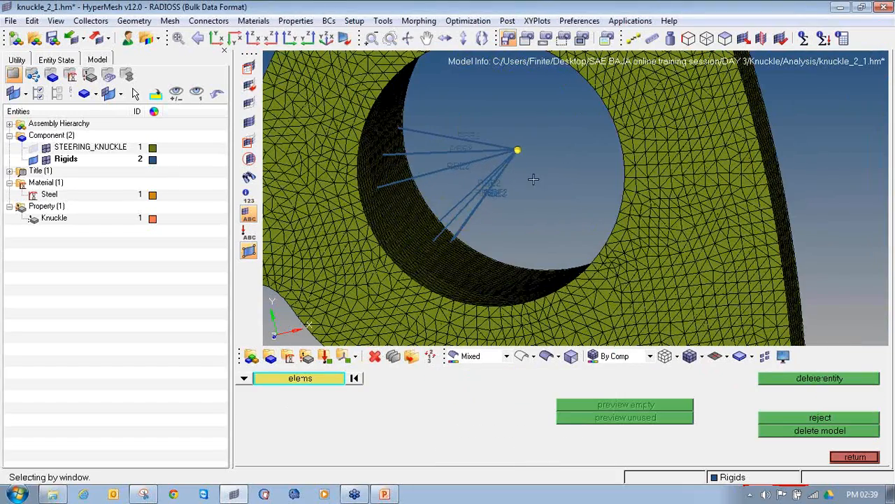
left_click_drag(429, 117, 527, 192, "shift")
left_click(484, 197)
left_click(478, 198)
scroll(481, 198, "up", 3)
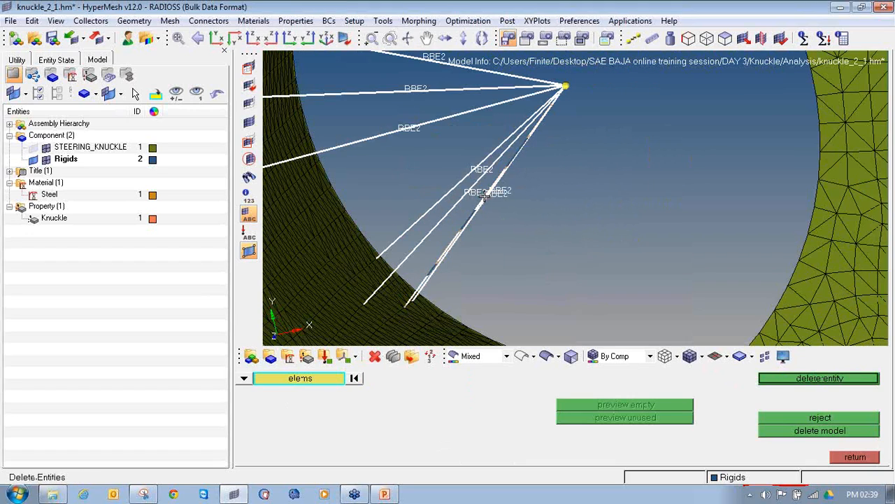
left_click(825, 378)
scroll(573, 224, "up", 1)
scroll(573, 224, "down", 3)
left_click(854, 457)
Create a multiple-node RBE2 from the large bore's centre node to all nodes on its inner wall, selected by face
scroll(573, 199, "up", 3)
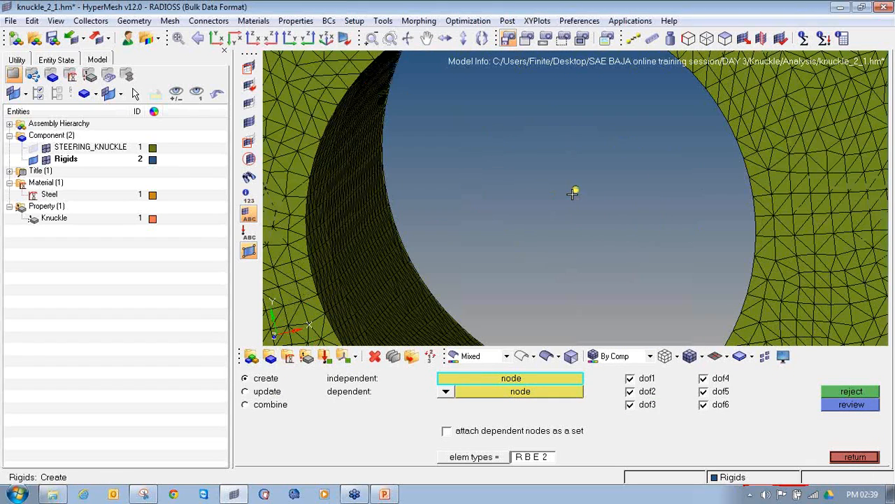
left_click(575, 191)
scroll(537, 203, "down", 3)
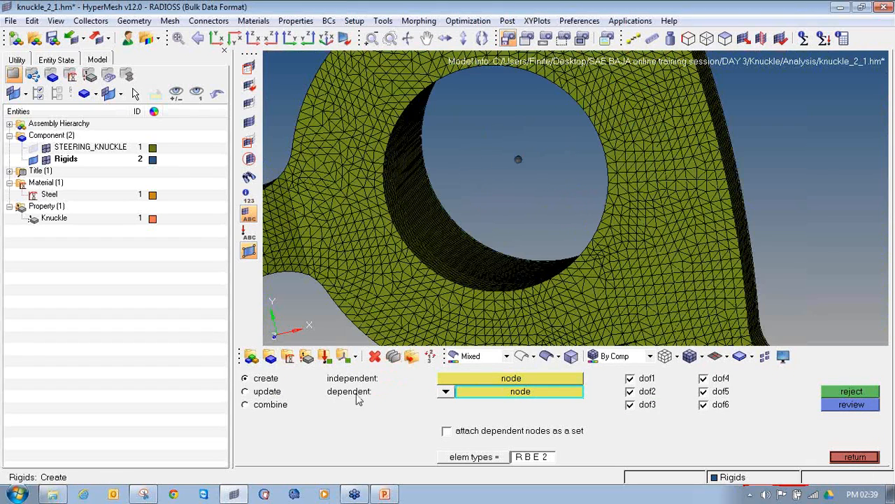
left_click(445, 392)
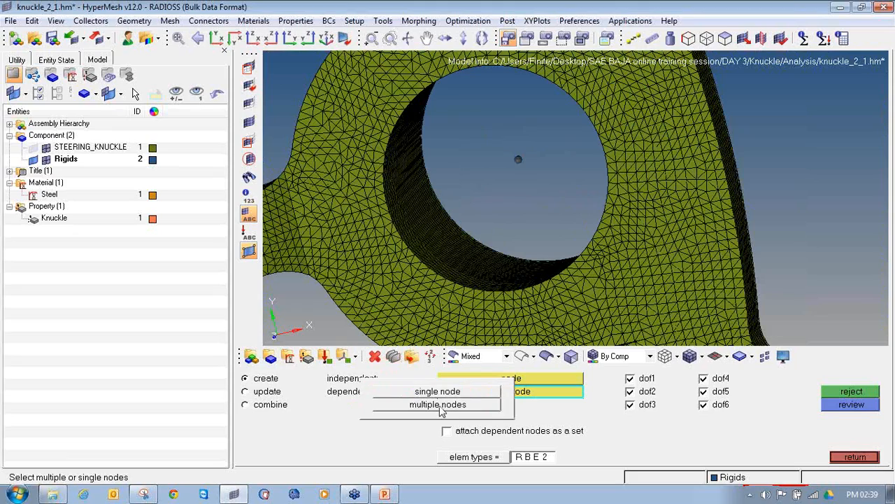
left_click(441, 405)
left_click_drag(387, 160, 429, 186, "ctrl")
left_click_drag(429, 254, 384, 158, "ctrl")
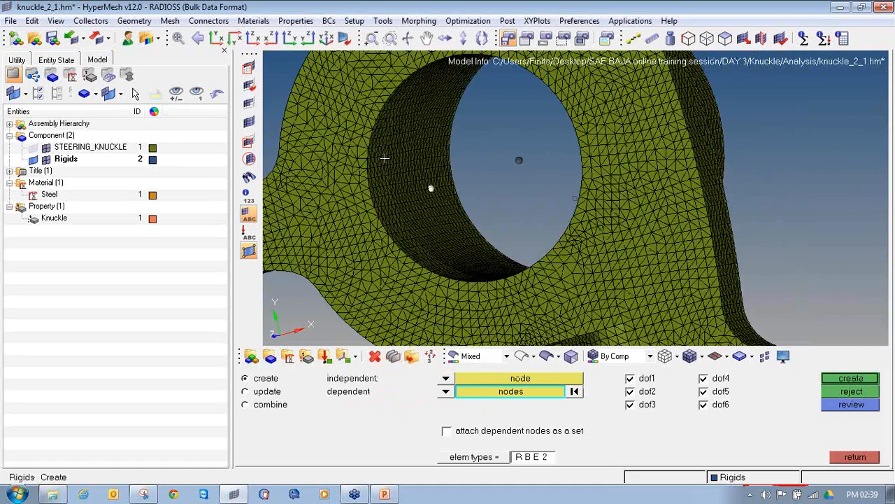
left_click(518, 393)
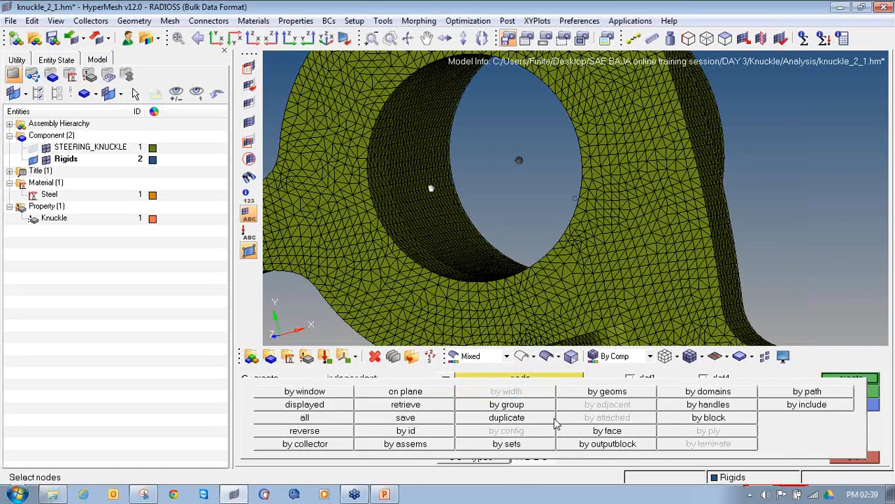
left_click(588, 431)
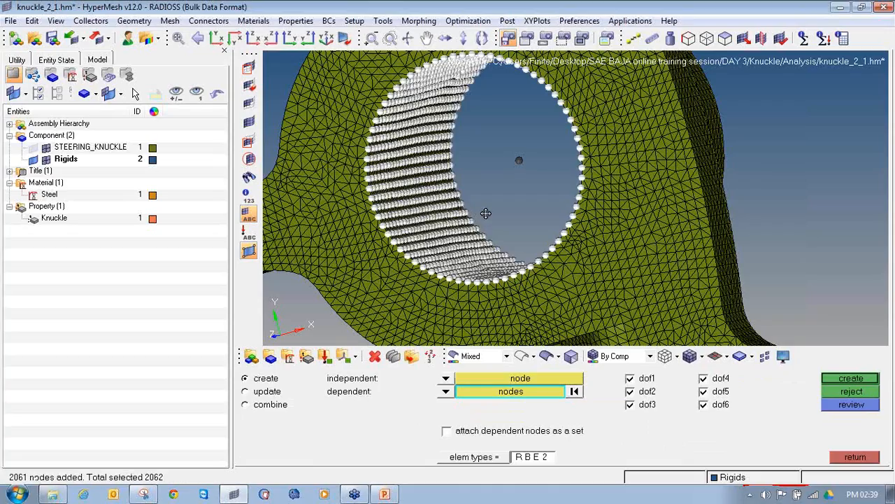
mouse_move(503, 211)
left_mouse_down("ctrl")
mouse_move(544, 186)
mouse_move(592, 196)
mouse_move(507, 210)
left_mouse_up("ctrl")
left_click(866, 379)
Connect the centre node of the hole in the lug near the small block to its bore-face nodes with a multiple-node RBE2
left_click_drag(569, 182, 464, 110, "ctrl")
scroll(464, 109, "down", 3)
scroll(624, 300, "up", 5)
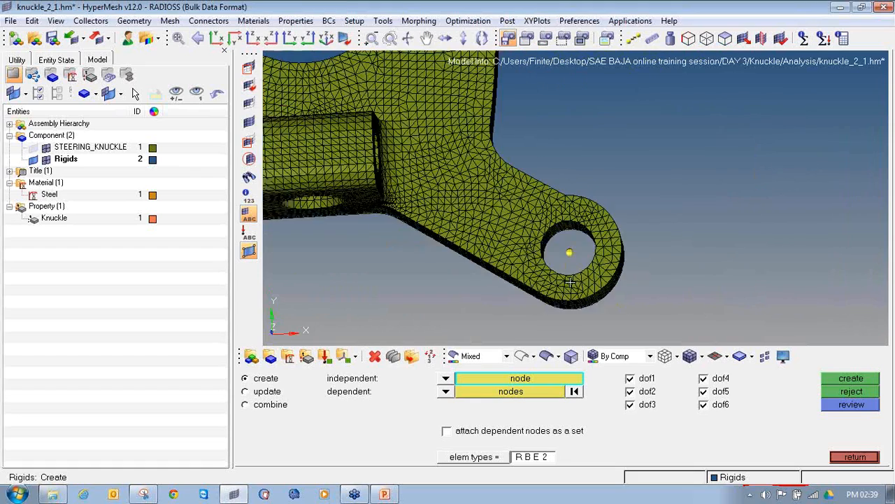
left_click(569, 226)
left_click_drag(568, 226, 389, 312, "ctrl")
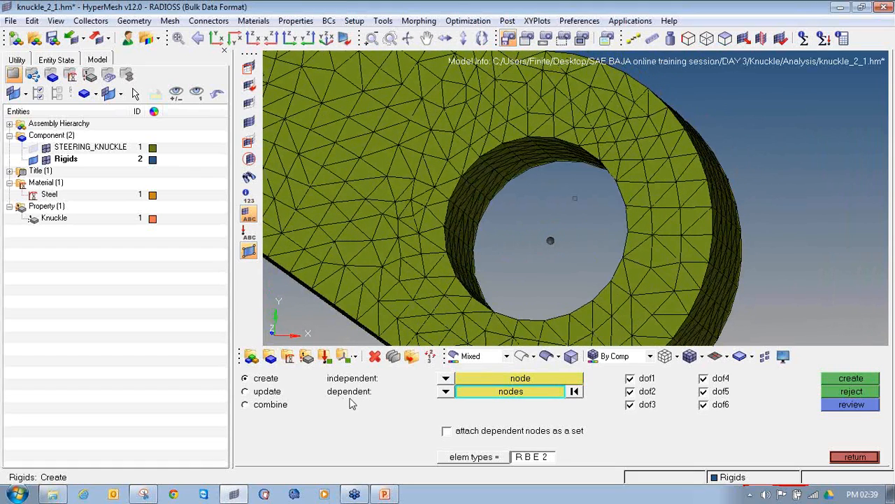
left_click(445, 391)
left_click(441, 406)
left_click_drag(483, 201, 472, 188, "ctrl")
left_click(477, 188)
left_click_drag(449, 284, 491, 171, "ctrl")
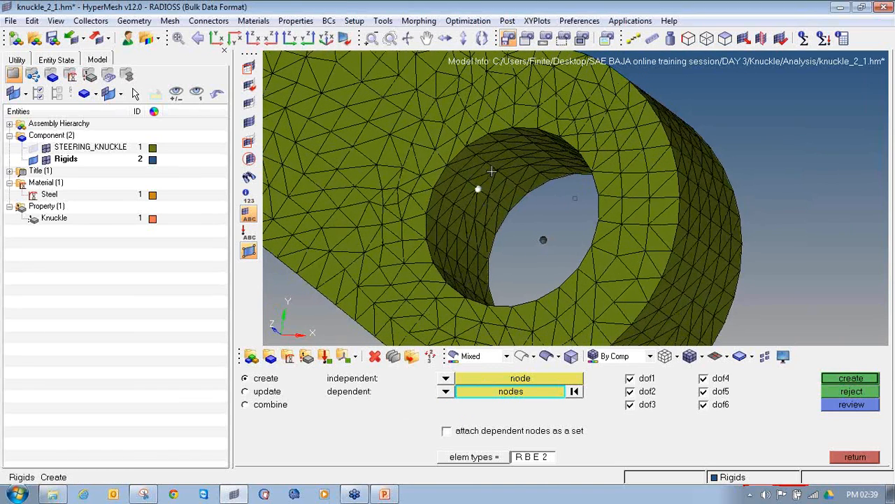
left_click(508, 393)
left_click(584, 435)
left_click(572, 152)
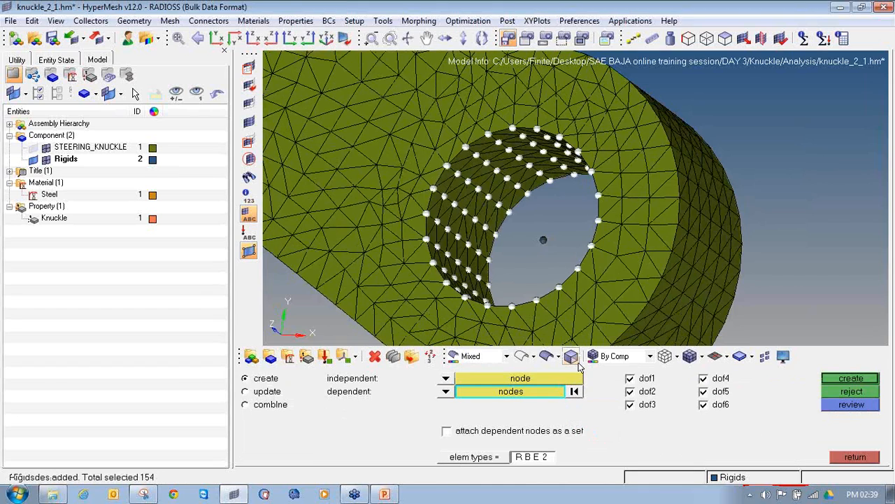
left_click(822, 378)
Create a multiple-node RBE2 in the small protruding block's hole, linking its centre node to all nodes on the bore face
left_click_drag(615, 238, 548, 238, "ctrl")
scroll(548, 238, "down", 6, "ctrl")
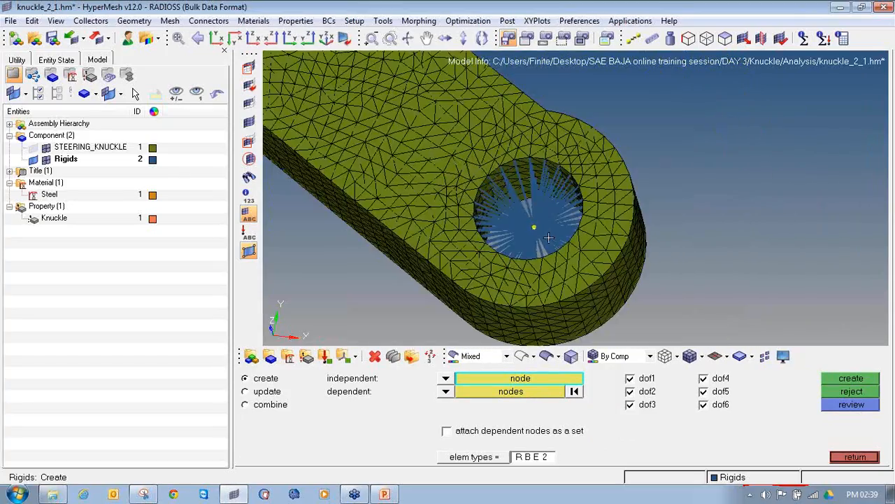
right_click_drag(418, 194, 564, 177, "ctrl")
left_click_drag(563, 177, 483, 190, "ctrl")
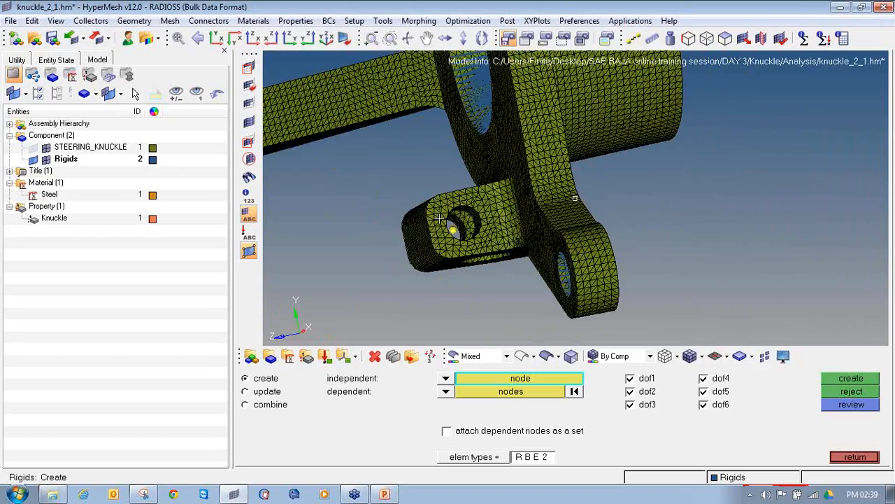
scroll(464, 237, "up", 6, "ctrl")
scroll(455, 238, "up", 3, "ctrl")
left_click(494, 207)
left_click_drag(533, 192, 484, 201, "ctrl")
scroll(484, 201, "down", 3, "ctrl")
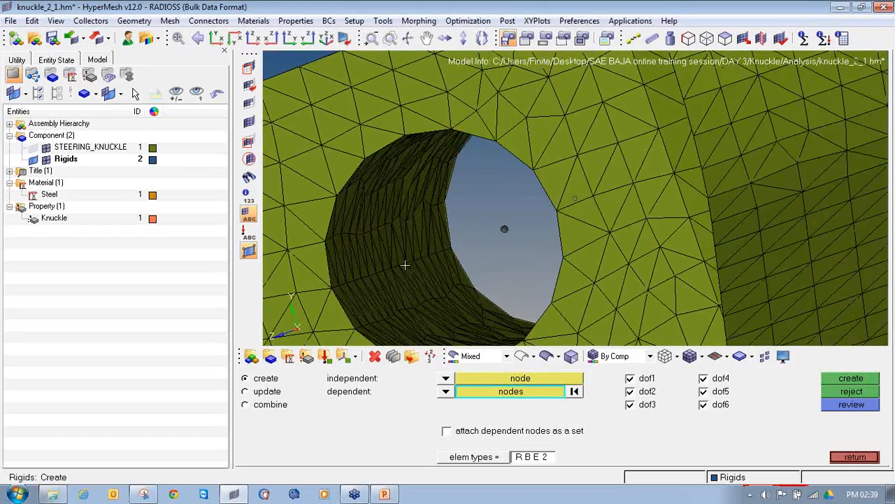
left_click(445, 391)
left_click(442, 406)
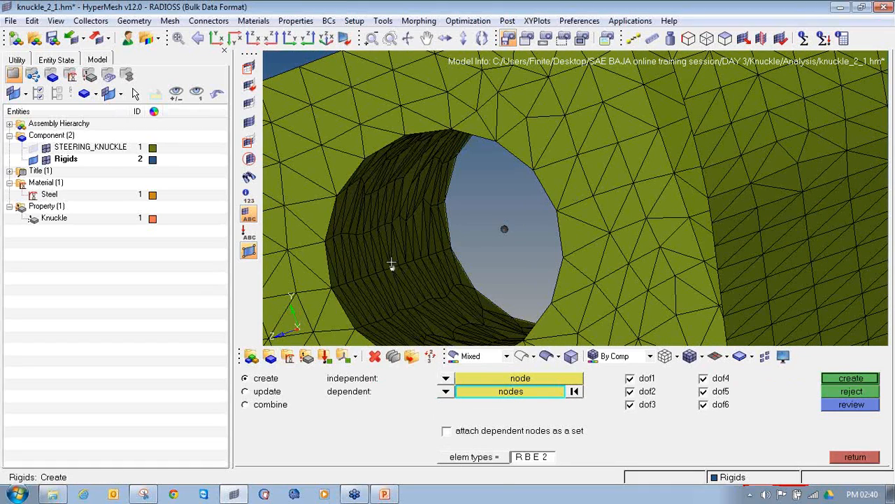
left_click_drag(434, 283, 404, 279, "ctrl")
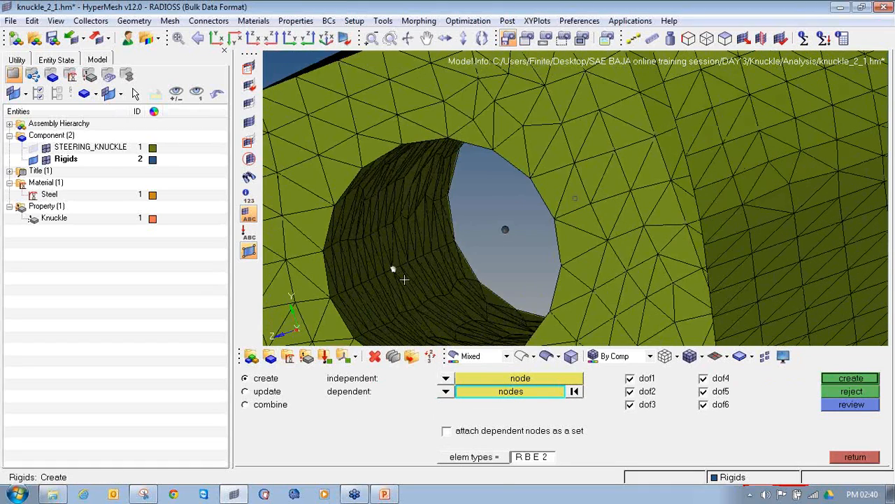
left_click(523, 403)
left_click(603, 429)
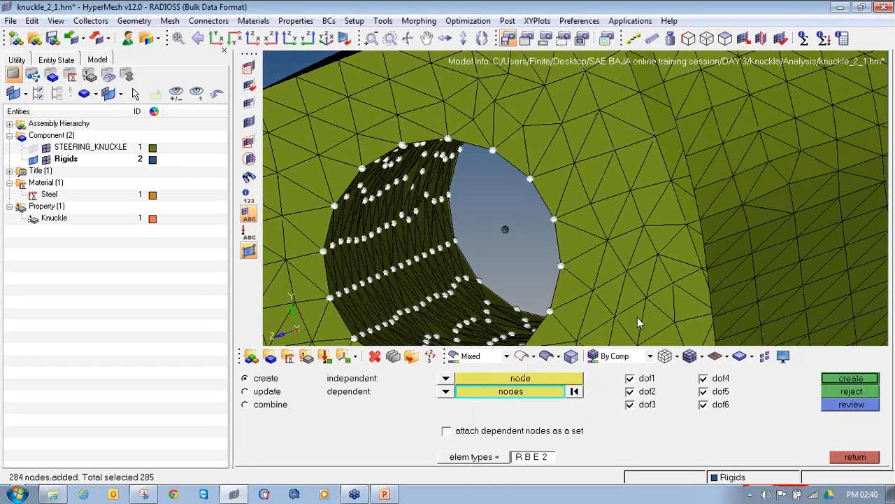
left_click(846, 381)
Create a multiple-node RBE2 from the centre node of the two-hole arm's inner hole to all its bore-face nodes
right_click_drag(474, 203, 497, 278, "ctrl")
scroll(498, 278, "down", 8, "ctrl")
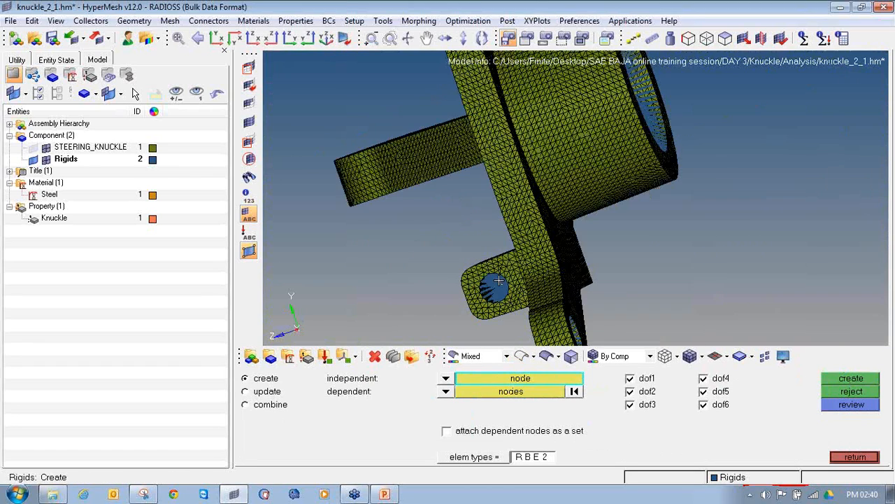
left_click_drag(536, 278, 480, 190, "ctrl")
right_click_drag(419, 126, 496, 204, "ctrl")
left_click_drag(496, 205, 441, 208, "ctrl")
scroll(441, 208, "up", 4, "ctrl")
scroll(471, 210, "up", 4, "ctrl")
left_click(466, 212)
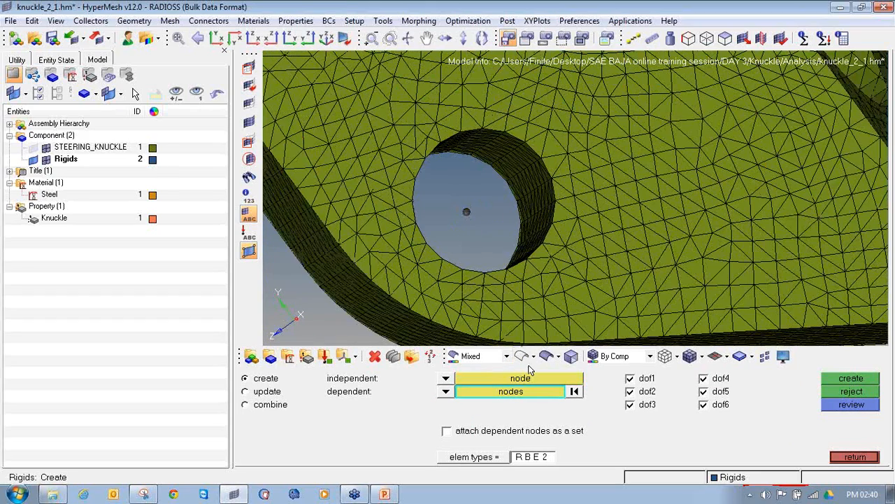
left_click(523, 169)
left_click(535, 391)
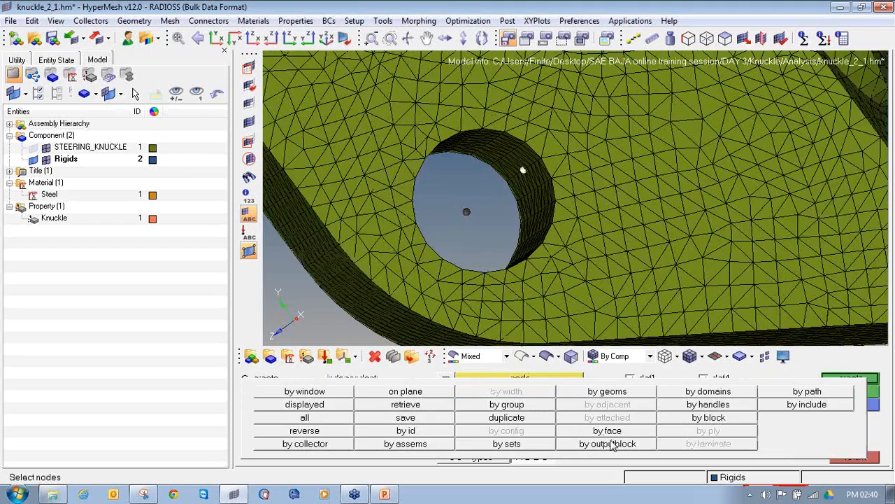
left_click(607, 431)
left_click(851, 378)
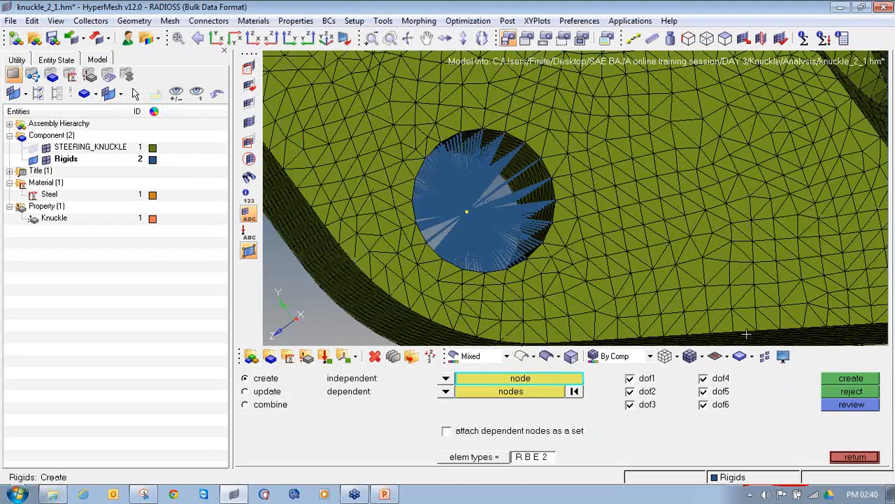
Create a multiple-node RBE2 from the centre node of the hole at the two-hole arm's tip to its bore-face nodes
left_click_drag(454, 168, 558, 221, "ctrl")
scroll(558, 221, "down", 4, "ctrl")
scroll(427, 111, "down", 3, "ctrl")
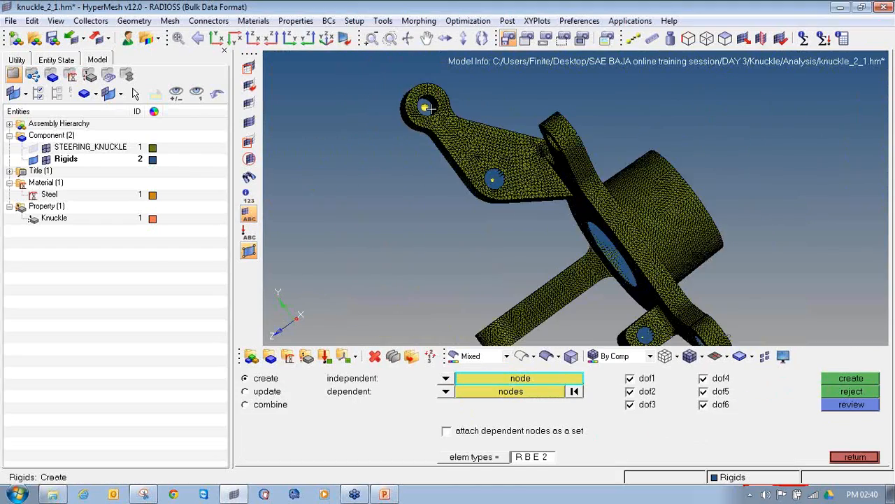
scroll(427, 109, "up", 5, "ctrl")
scroll(411, 101, "up", 4, "ctrl")
right_click_drag(412, 103, 436, 257, "ctrl")
left_click(424, 139)
left_click(500, 206)
left_click(548, 393)
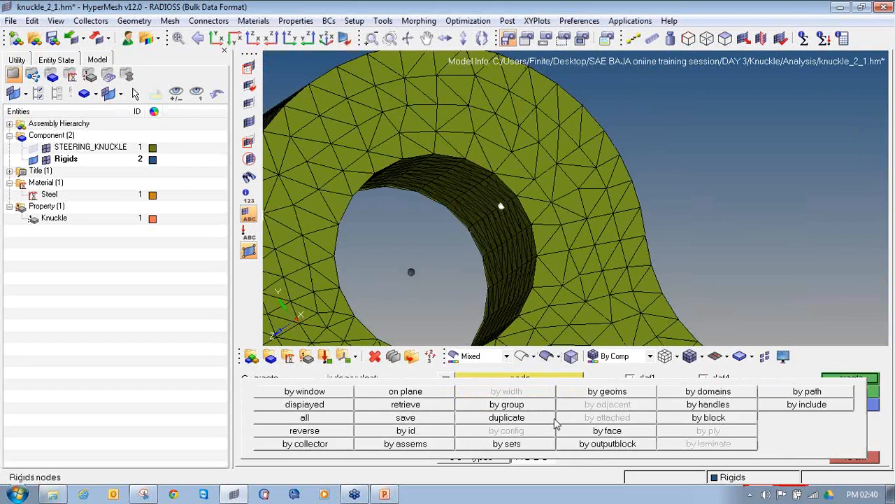
left_click(607, 430)
left_click(836, 380)
Create a multiple-node RBE2 in the remaining lug on the knuckle's main plate, from the hole's centre node to its bore-face nodes
scroll(602, 181, "down", 6, "ctrl")
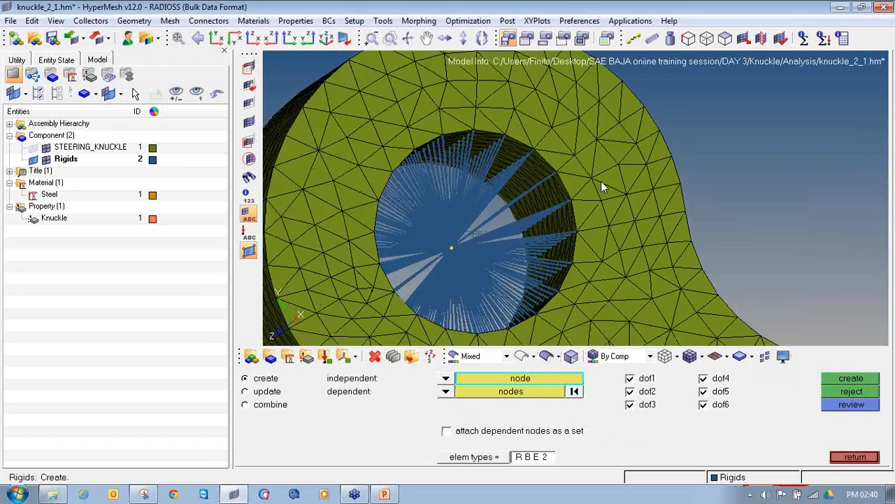
scroll(602, 178, "down", 5, "ctrl")
mouse_move(662, 235)
left_mouse_down("ctrl")
mouse_move(777, 189)
mouse_move(690, 206)
mouse_move(665, 174)
left_mouse_up("ctrl")
scroll(658, 171, "up", 8, "ctrl")
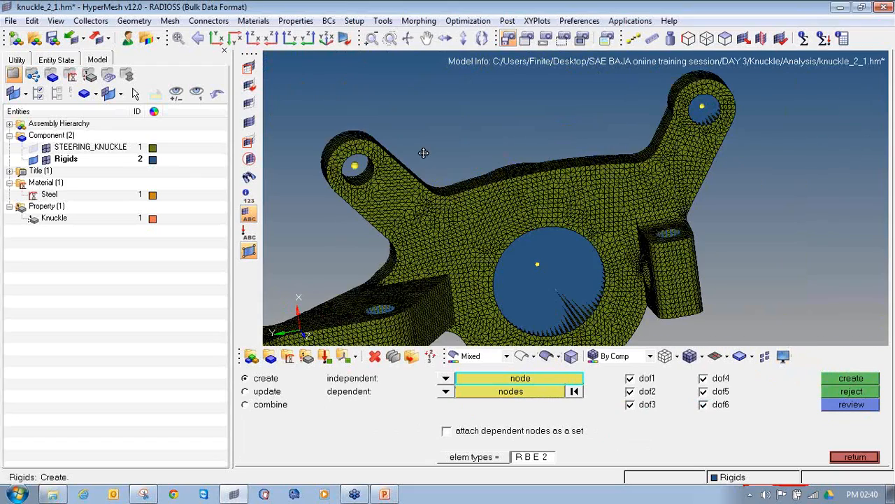
scroll(455, 182, "up", 4, "ctrl")
left_click(430, 208)
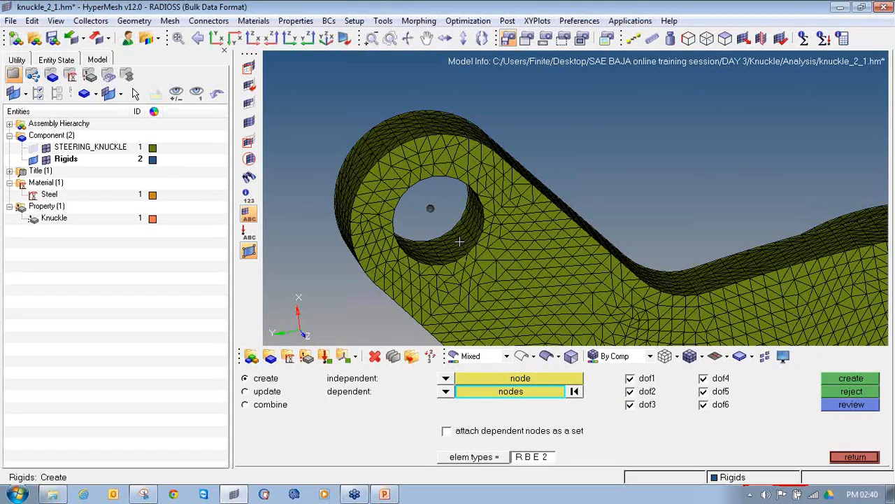
left_click(549, 392)
left_click(639, 436)
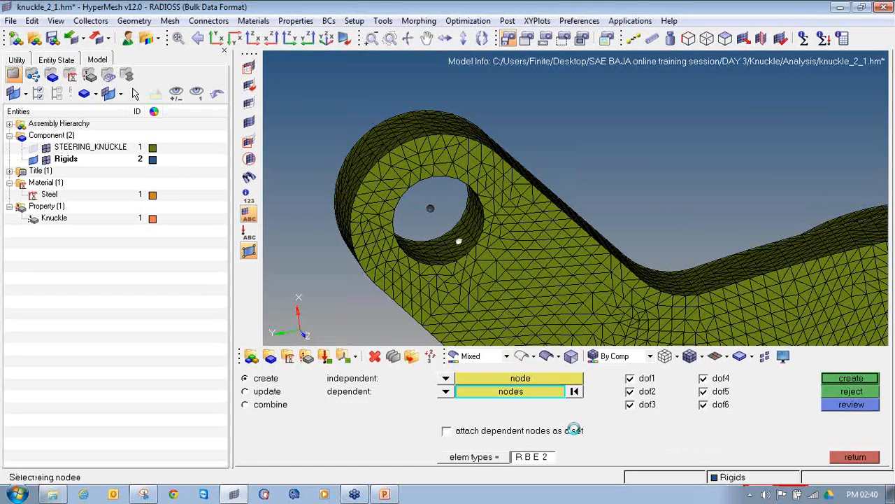
left_click(846, 382)
Create a multiple-node RBE2 at the end of the long single-hole arm, from the hole's centre node to its bore-face nodes
right_click_drag(610, 160, 515, 81, "ctrl")
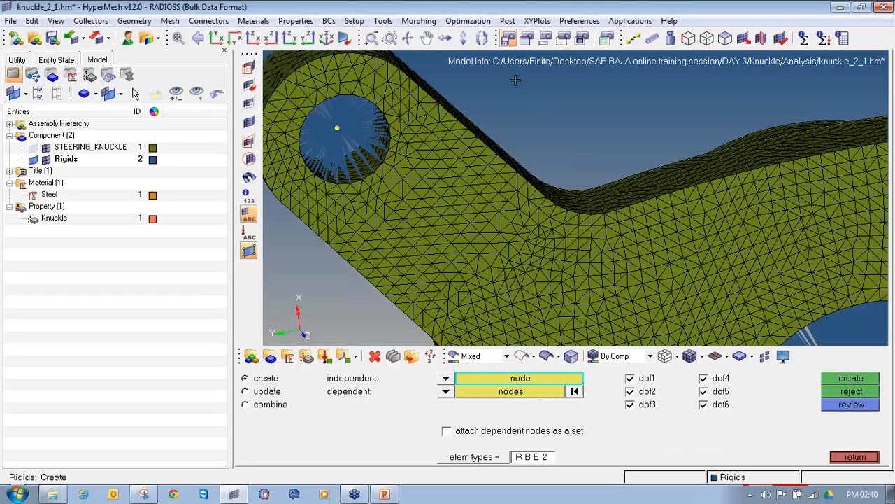
scroll(515, 80, "down", 4, "ctrl")
right_click_drag(680, 293, 583, 160, "ctrl")
left_click_drag(617, 273, 625, 247, "ctrl")
scroll(625, 245, "up", 5, "ctrl")
left_click(626, 236)
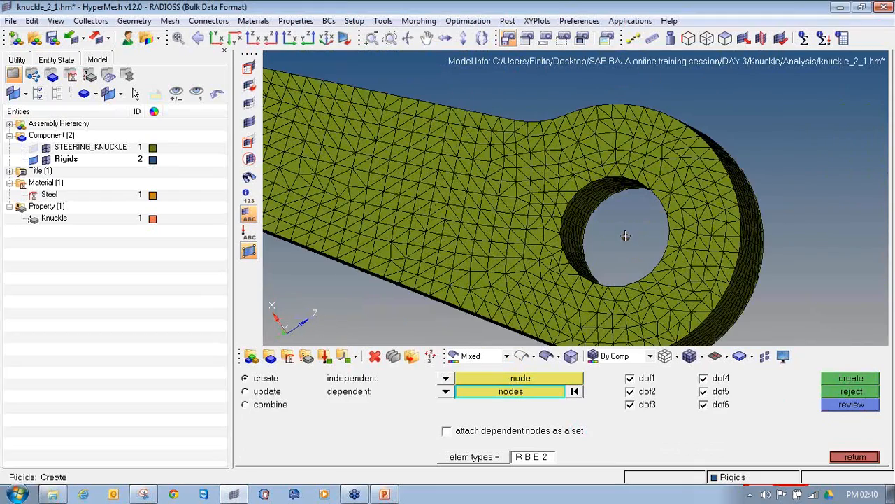
scroll(625, 235, "up", 3, "ctrl")
left_click(536, 182)
left_click(550, 393)
left_click(580, 430)
left_click(832, 380)
Hide the STEERING_KNUCKLE mesh to inspect the RBE2 elements on their own, and show it again
scroll(663, 237, "down", 8, "ctrl")
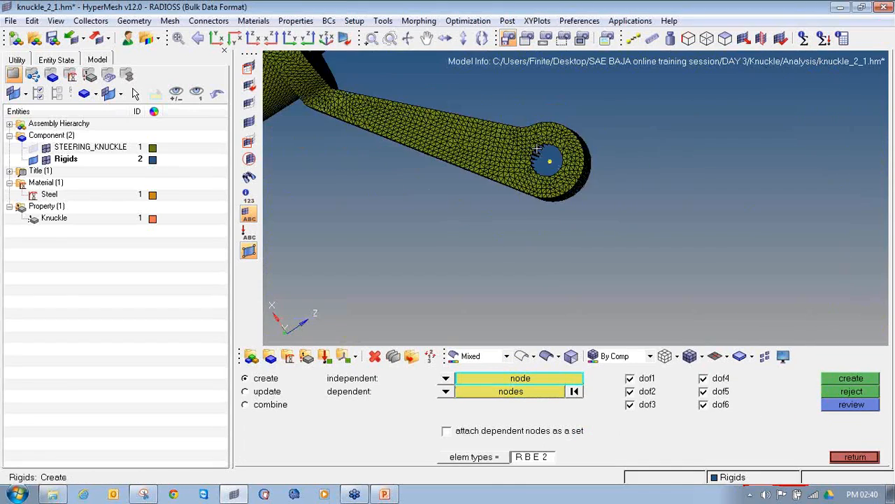
left_click_drag(447, 133, 473, 180, "ctrl")
scroll(522, 164, "up", 5, "ctrl")
right_click_drag(522, 164, 530, 211, "ctrl")
scroll(574, 206, "down", 4, "ctrl")
left_click_drag(499, 201, 521, 184, "ctrl")
left_click(46, 149)
scroll(519, 193, "up", 4, "ctrl")
scroll(519, 192, "down", 4, "ctrl")
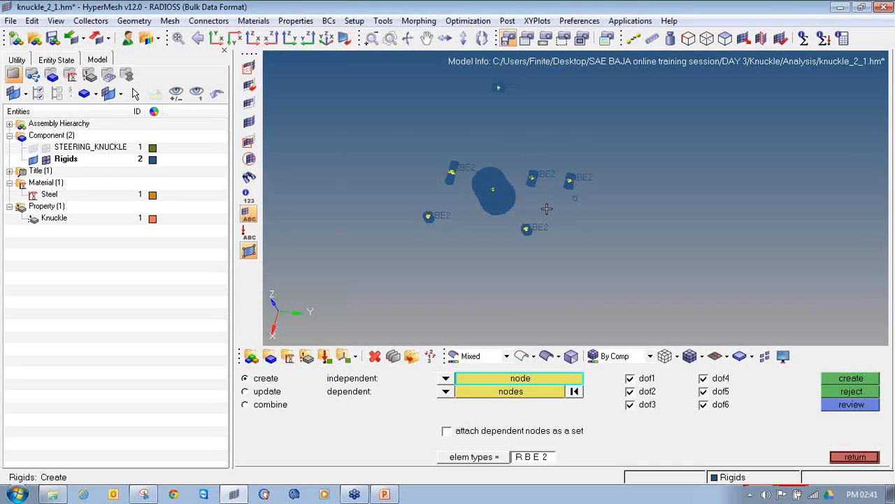
left_click(49, 149)
left_click_drag(647, 151, 540, 198, "ctrl")
mouse_move(539, 198)
right_mouse_down("ctrl")
mouse_move(535, 119)
mouse_move(530, 190)
right_mouse_up("ctrl")
scroll(529, 126, "down", 3, "ctrl")
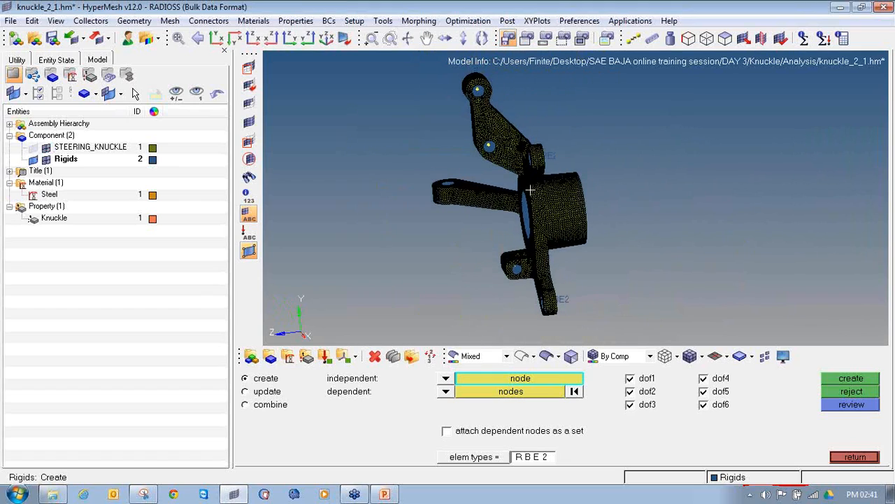
Create a red load collector named SPC with no card image
left_click(854, 457)
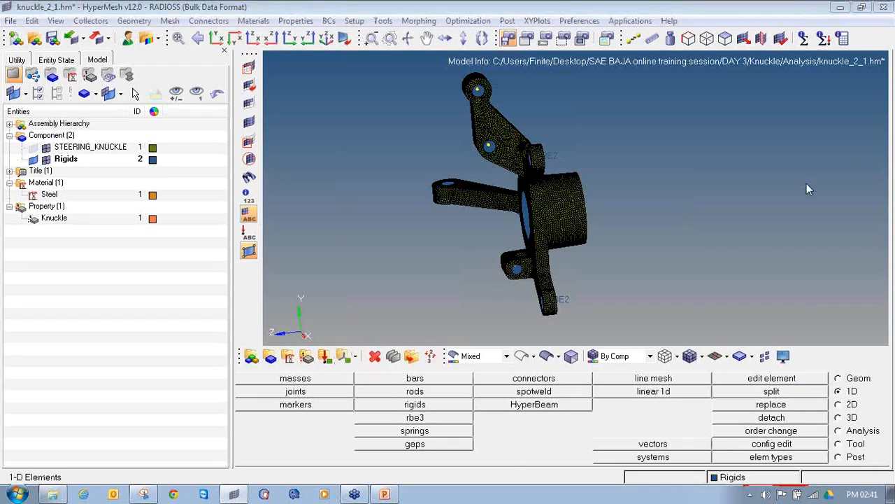
mouse_move(318, 345)
left_mouse_down()
mouse_move(340, 365)
mouse_move(326, 342)
left_mouse_up()
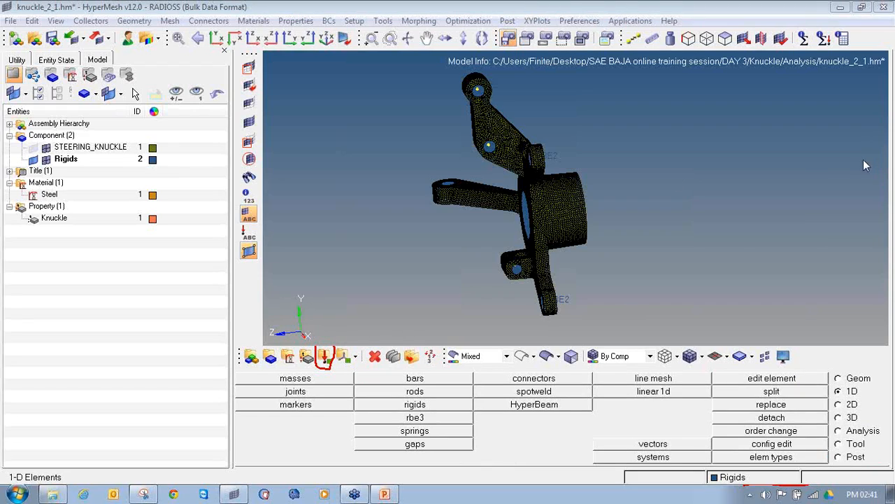
left_click(324, 355)
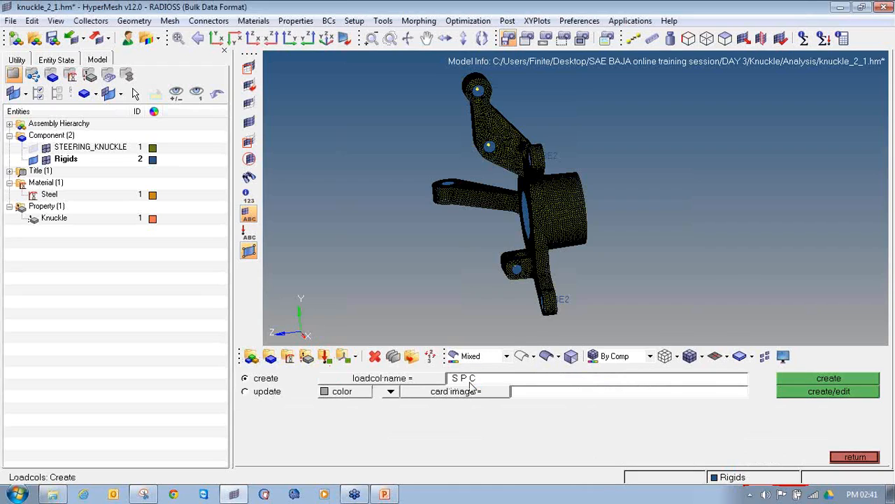
left_click(360, 392)
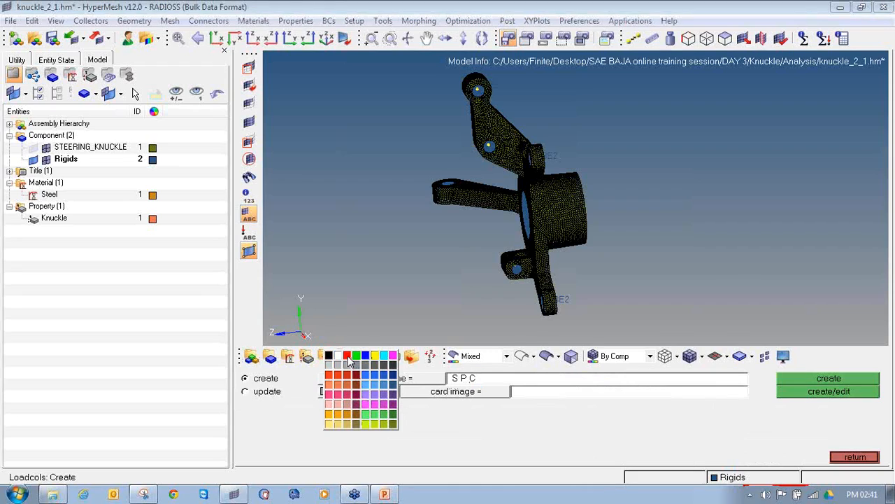
left_click(348, 356)
left_click(393, 395)
left_click(391, 403)
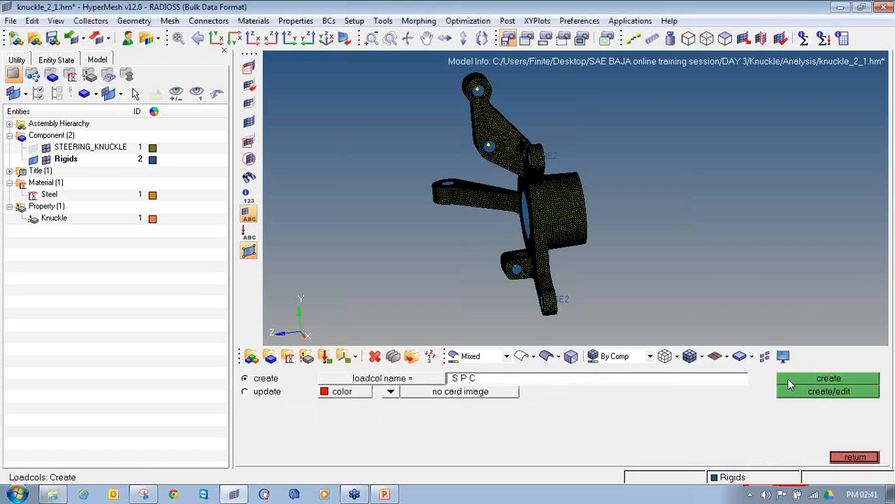
left_click(829, 378)
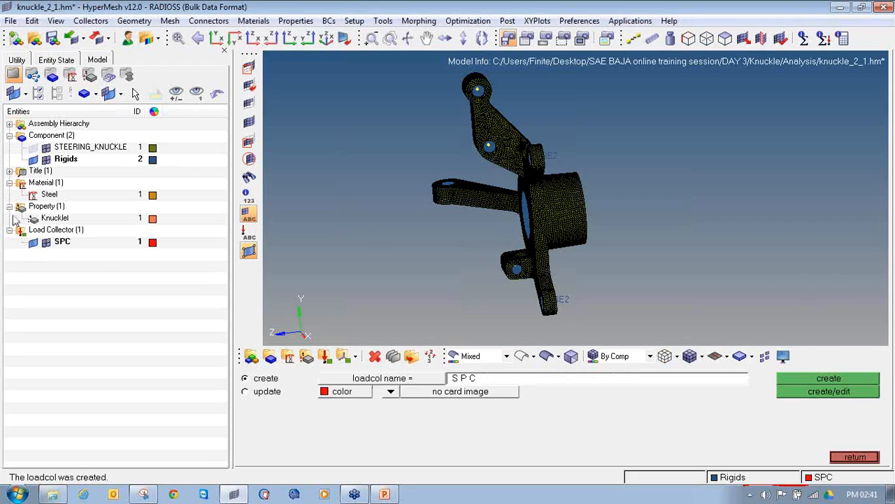
left_click(853, 459)
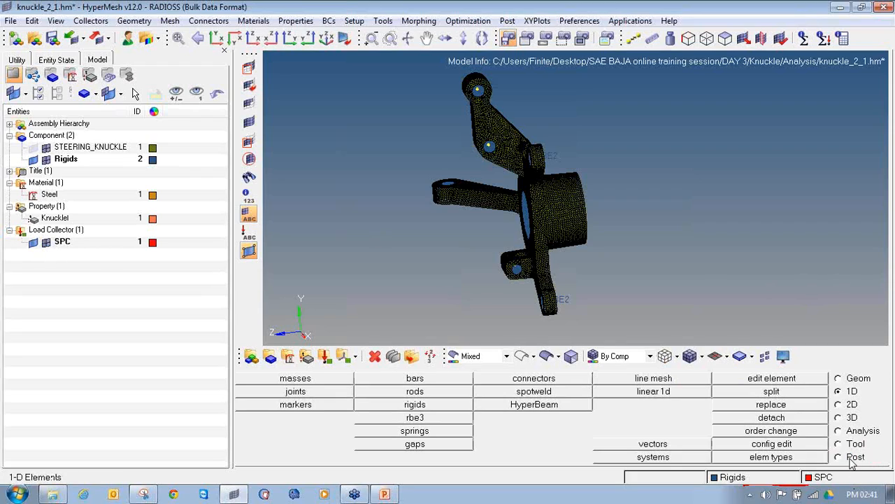
Start a new SPC constraint and select the centre nodes of both holes in the two-hole arm
left_click(846, 433)
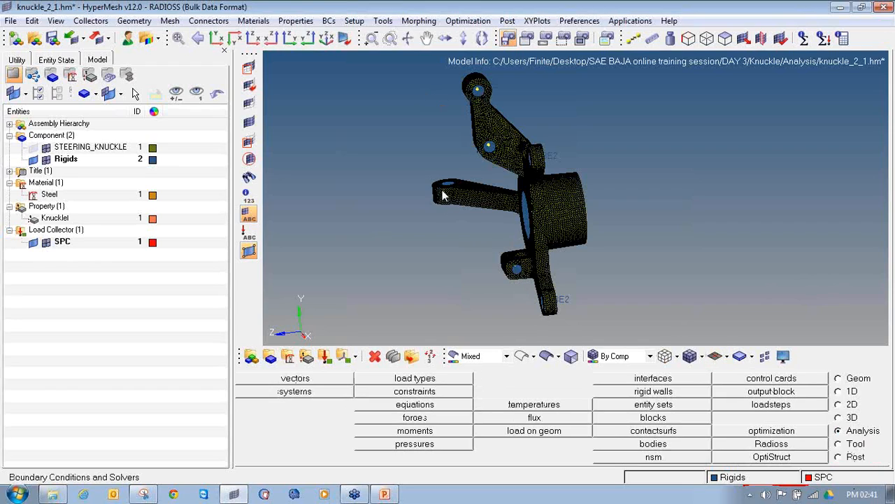
left_click_drag(442, 195, 704, 202, "ctrl")
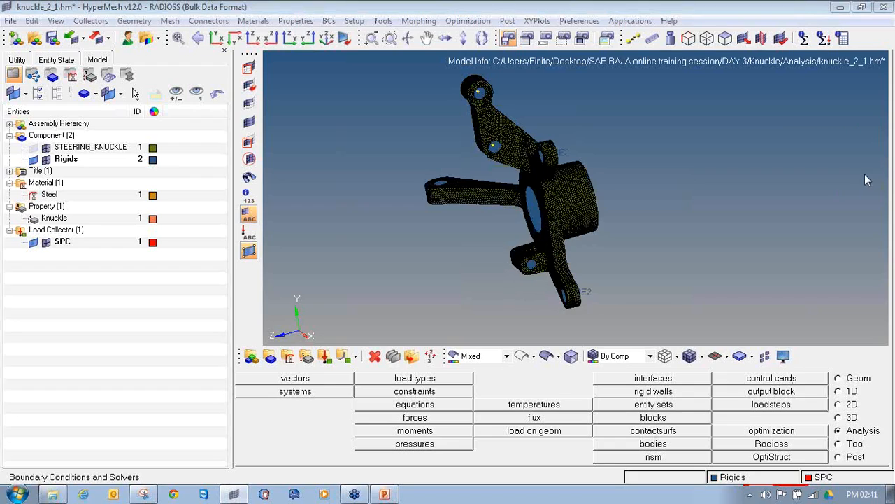
mouse_move(855, 418)
left_mouse_down()
mouse_move(832, 435)
mouse_move(889, 420)
mouse_move(843, 418)
left_mouse_up()
mouse_move(393, 377)
left_mouse_down()
mouse_move(380, 396)
mouse_move(463, 391)
mouse_move(439, 376)
mouse_move(396, 376)
left_mouse_up()
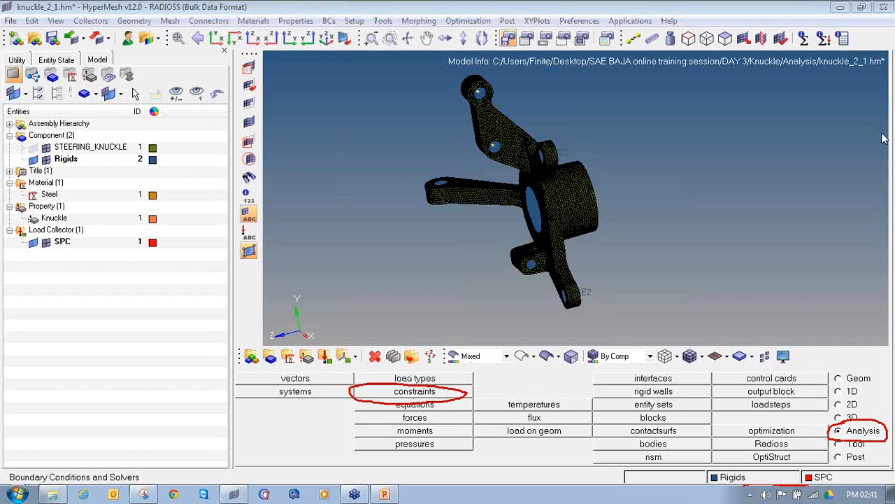
left_click(401, 394)
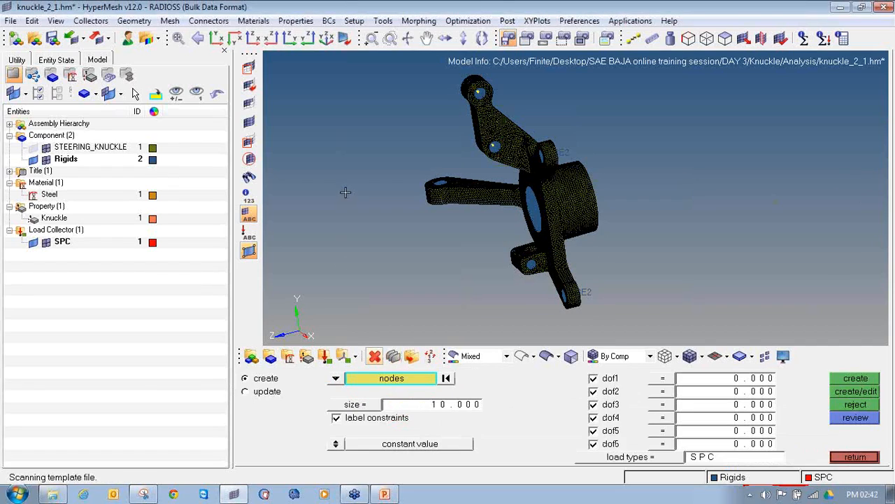
right_click_drag(377, 159, 366, 222, "ctrl")
scroll(422, 166, "up", 5, "ctrl")
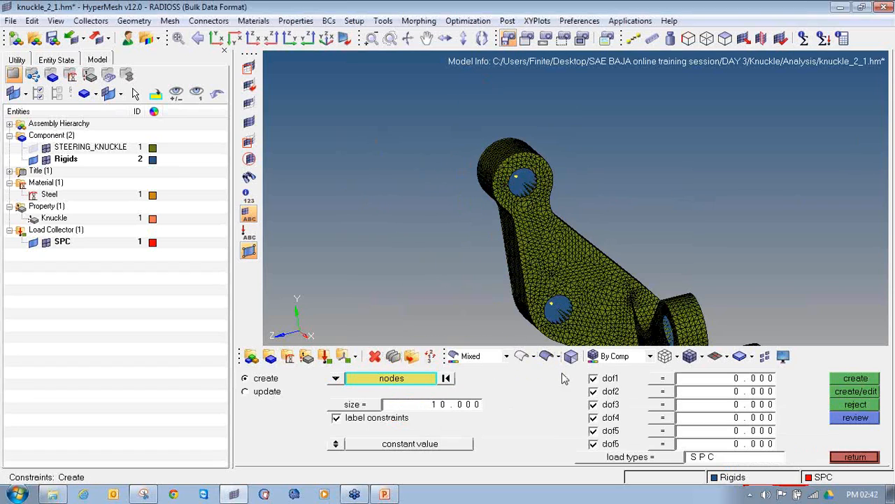
right_click_drag(511, 174, 516, 228, "ctrl")
scroll(516, 228, "up", 6, "ctrl")
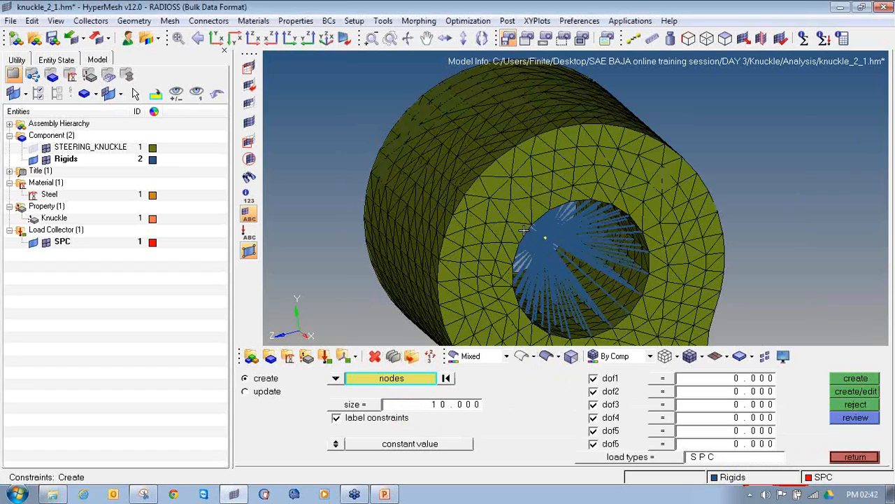
scroll(568, 247, "down", 7, "ctrl")
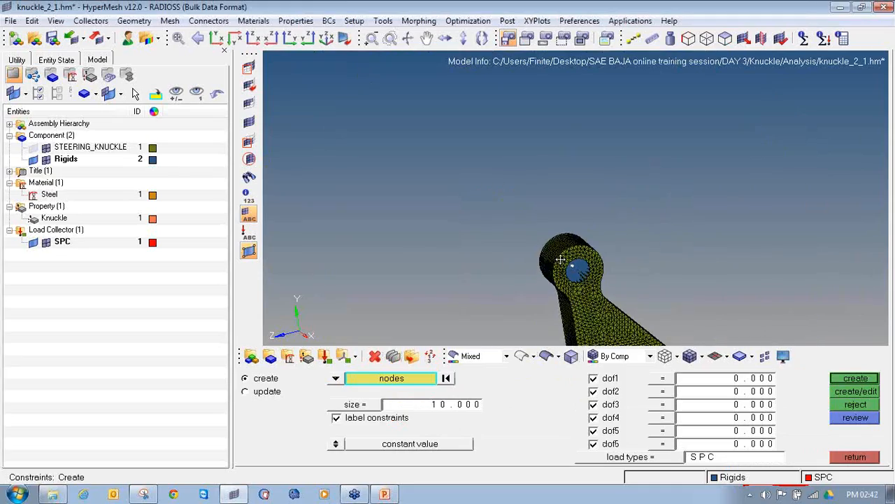
scroll(559, 207, "up", 5, "ctrl")
scroll(561, 214, "down", 5, "ctrl")
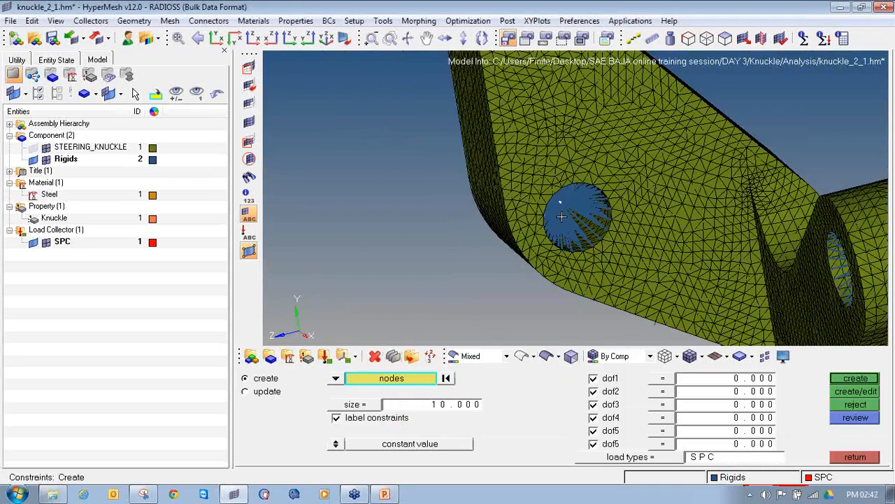
scroll(561, 216, "down", 4, "ctrl")
Add the centre nodes of the short lower lug's hole and the long single-hole arm's hole to the constraint selection
right_click_drag(548, 296, 550, 230, "ctrl")
scroll(550, 230, "up", 6, "ctrl")
left_click_drag(560, 231, 538, 228, "ctrl")
scroll(538, 227, "up", 10, "ctrl")
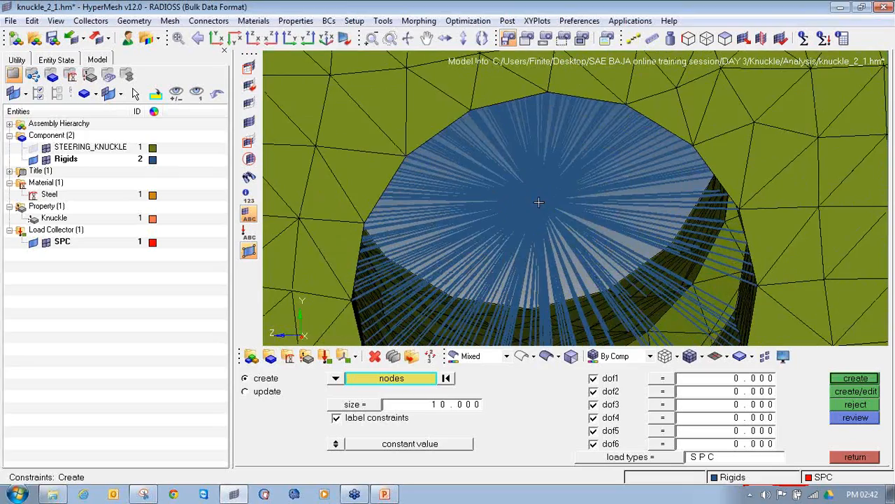
scroll(545, 234, "down", 10, "ctrl")
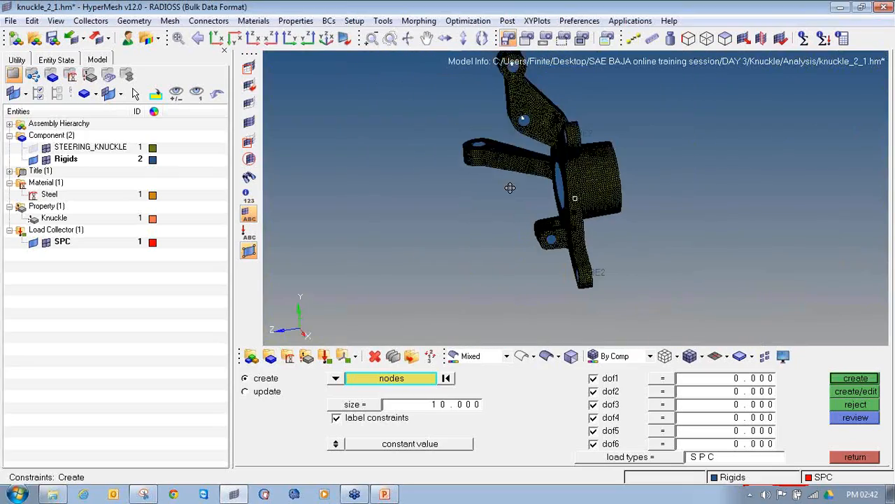
scroll(488, 186, "up", 8, "ctrl")
left_click_drag(500, 192, 512, 234, "ctrl")
scroll(508, 234, "up", 1, "ctrl")
left_click(505, 233)
scroll(505, 233, "up", 3, "ctrl")
left_click(499, 227)
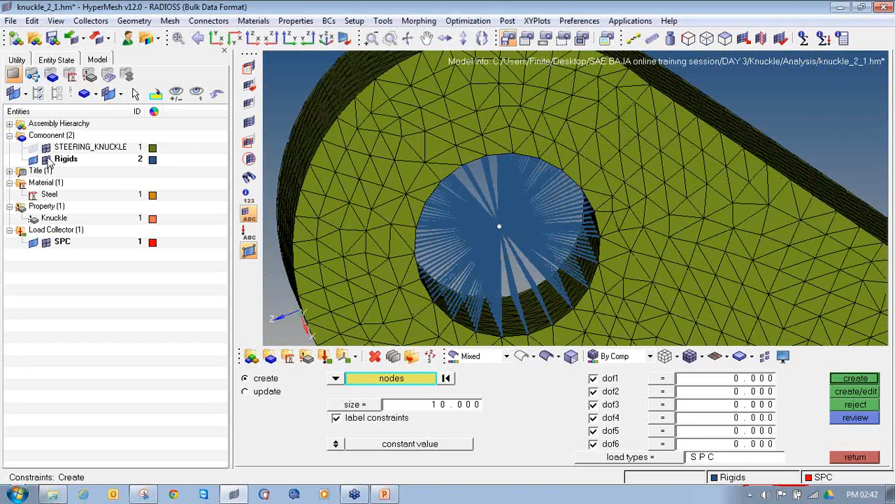
Hide the Rigids elements and create constraints on the selected nodes with dof1, dof2 and dof3 fixed and dof4, dof5 and dof6 free
left_click(47, 159)
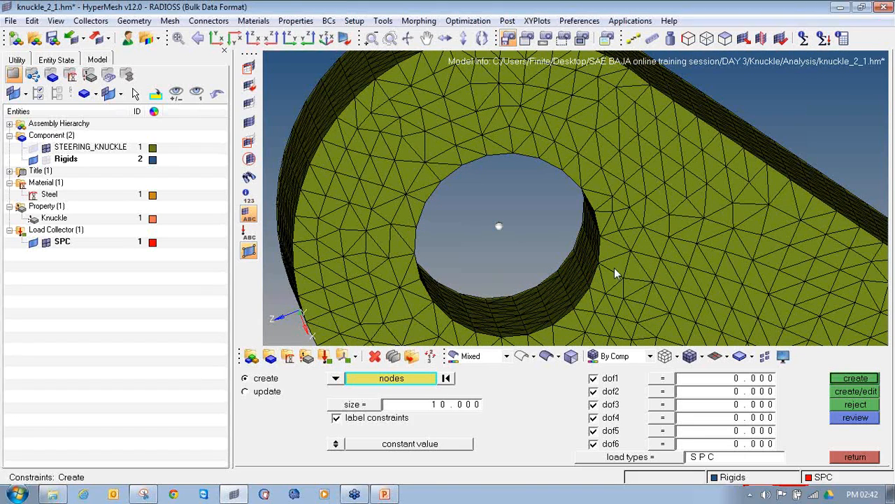
scroll(524, 224, "down", 8, "ctrl")
mouse_move(529, 230)
left_mouse_down("ctrl")
mouse_move(558, 189)
mouse_move(522, 235)
left_mouse_up("ctrl")
left_click_drag(592, 288, 594, 352, "ctrl")
left_click(593, 418)
left_click(593, 431)
left_click(593, 444)
left_click(593, 444)
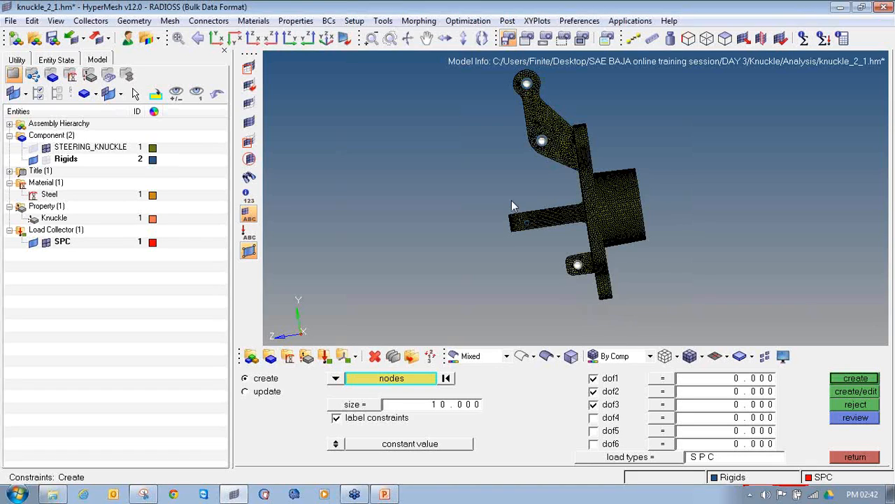
left_click_drag(579, 186, 535, 225, "ctrl")
scroll(535, 225, "up", 3)
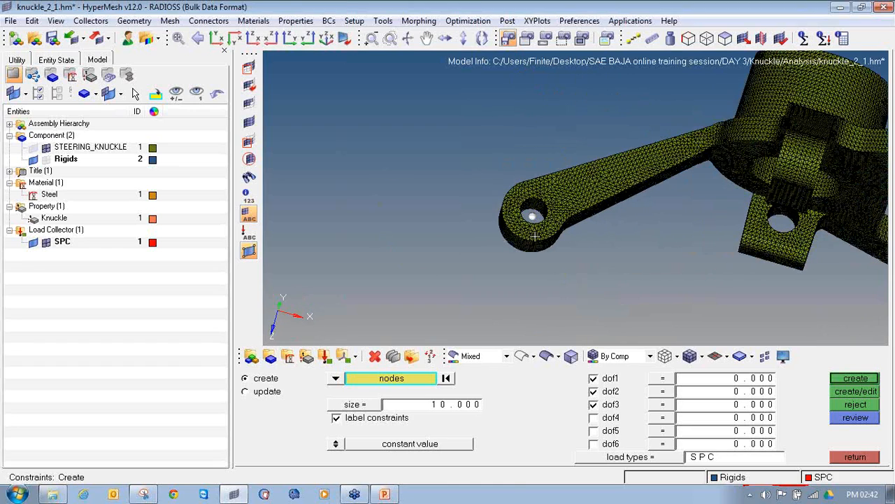
left_click(855, 378)
Show the Rigids elements again and switch the labels from elements to loads
left_click_drag(650, 267, 565, 272, "ctrl")
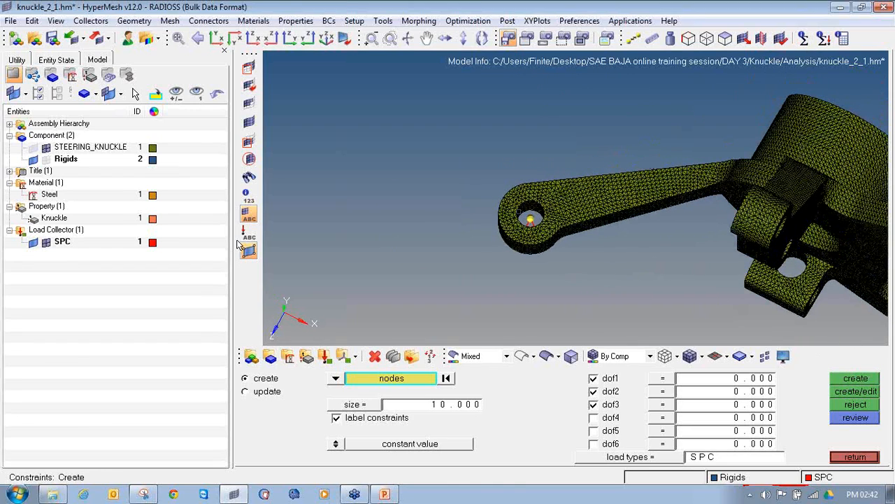
left_click_drag(558, 242, 422, 201, "ctrl")
scroll(422, 201, "down", 3, "ctrl")
left_click_drag(491, 236, 455, 206, "ctrl")
left_click_drag(430, 152, 493, 161, "ctrl")
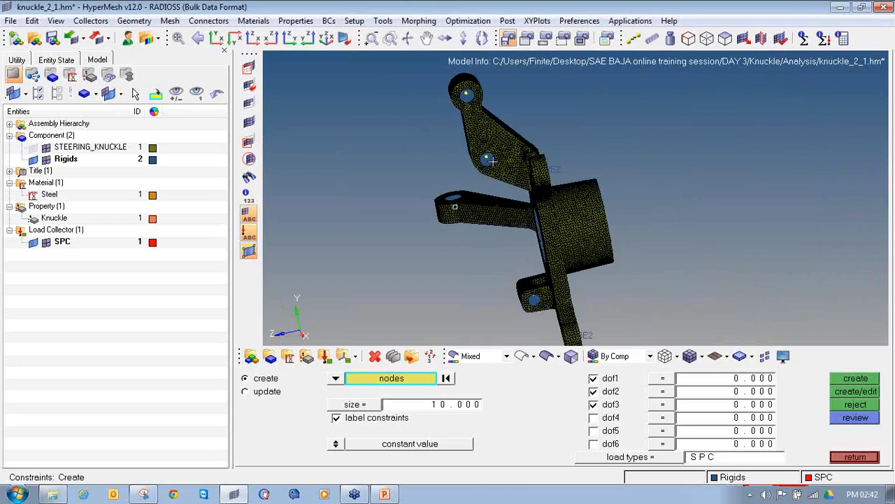
scroll(494, 198, "up", 15, "ctrl")
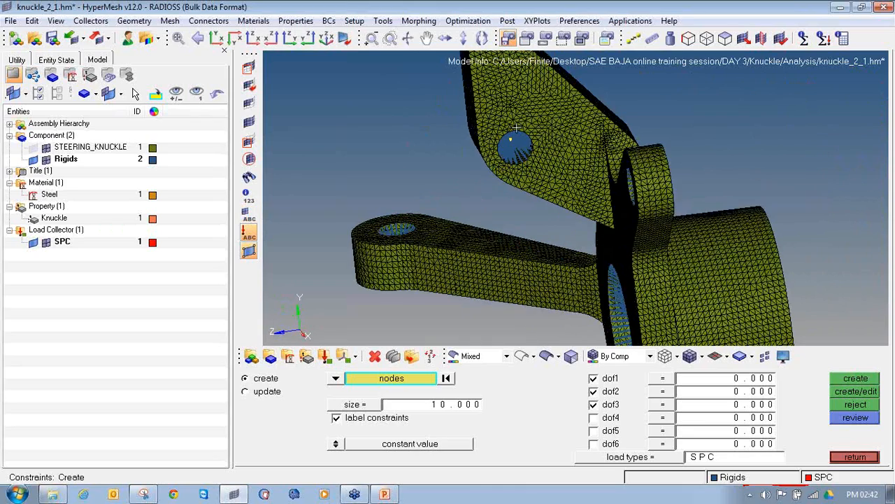
scroll(495, 198, "down", 10, "ctrl")
left_click_drag(494, 203, 550, 104, "ctrl")
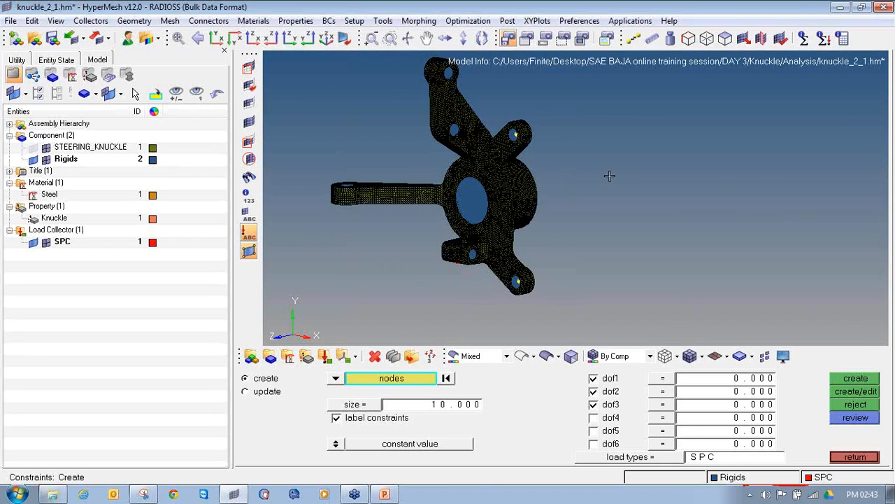
left_click(855, 457)
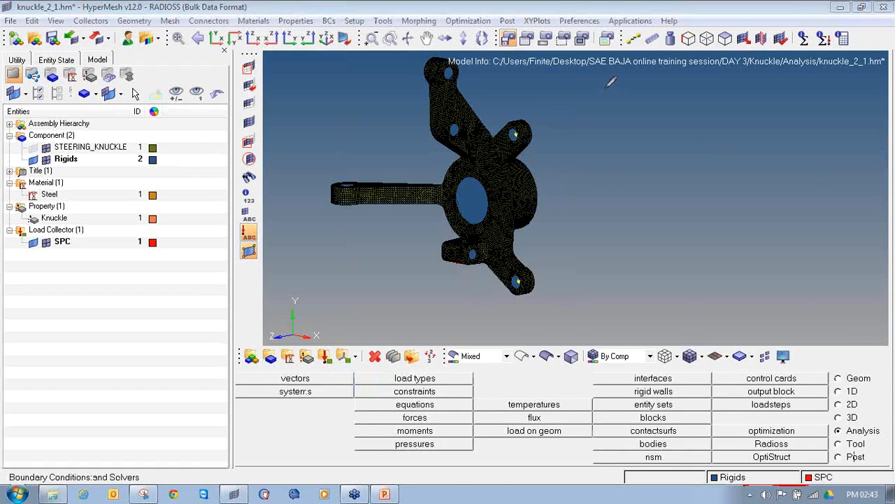
mouse_move(652, 114)
left_mouse_down()
mouse_move(664, 103)
mouse_move(675, 109)
mouse_move(677, 73)
mouse_move(697, 131)
left_mouse_up()
mouse_move(720, 99)
left_mouse_down()
mouse_move(749, 98)
mouse_move(767, 112)
mouse_move(816, 98)
mouse_move(831, 112)
left_mouse_up()
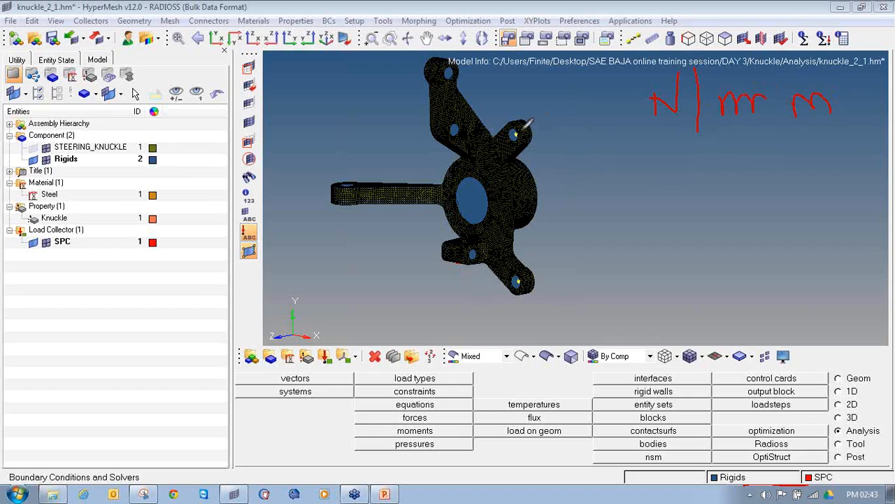
mouse_move(529, 124)
left_mouse_down()
mouse_move(511, 139)
mouse_move(540, 126)
mouse_move(543, 136)
mouse_move(676, 156)
left_mouse_up()
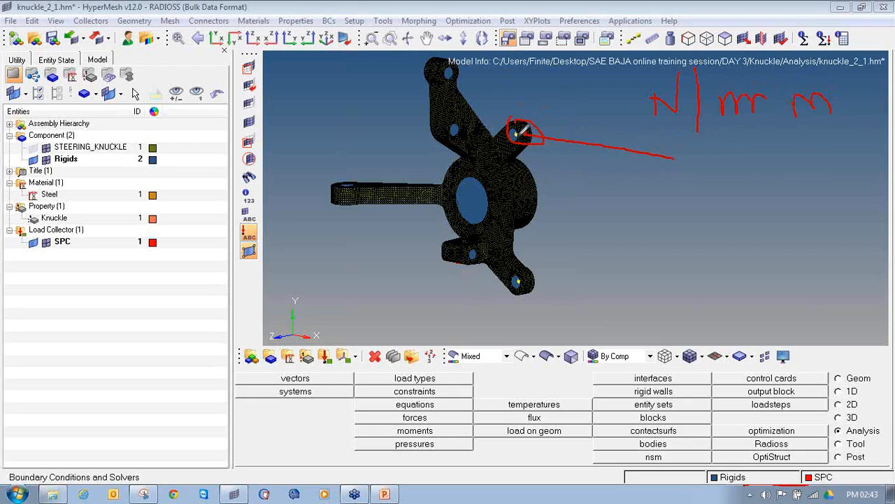
mouse_move(671, 129)
left_mouse_down()
mouse_move(672, 157)
mouse_move(682, 147)
left_mouse_up()
mouse_move(522, 120)
left_mouse_down()
mouse_move(511, 123)
mouse_move(527, 144)
mouse_move(516, 164)
left_mouse_up()
left_click(884, 173)
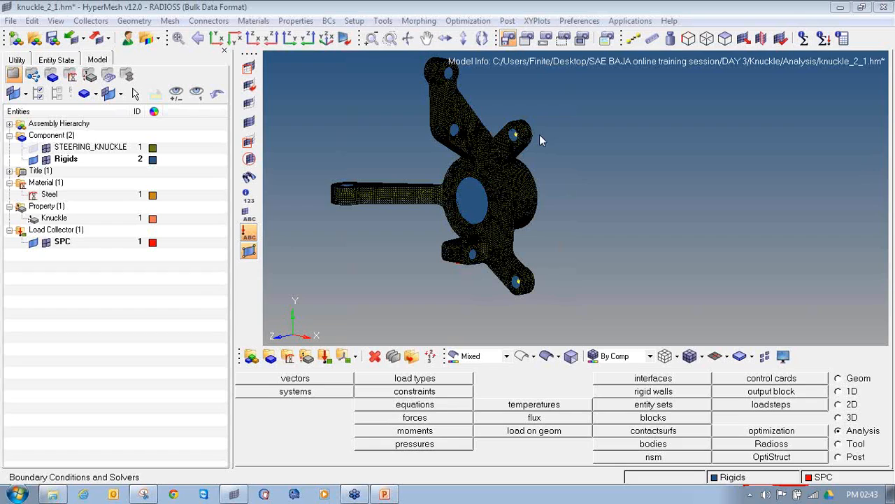
Examine the centre node and RBE2 spokes in the hole of the main plate's lower lug
left_click_drag(538, 136, 447, 300, "ctrl")
left_click_drag(588, 215, 716, 284, "ctrl")
left_click_drag(504, 225, 542, 201, "ctrl")
scroll(716, 225, "up", 4, "ctrl")
scroll(672, 265, "up", 3, "ctrl")
right_click_drag(670, 264, 529, 164, "ctrl")
left_click_drag(549, 165, 570, 167, "ctrl")
right_click_drag(499, 177, 545, 198, "ctrl")
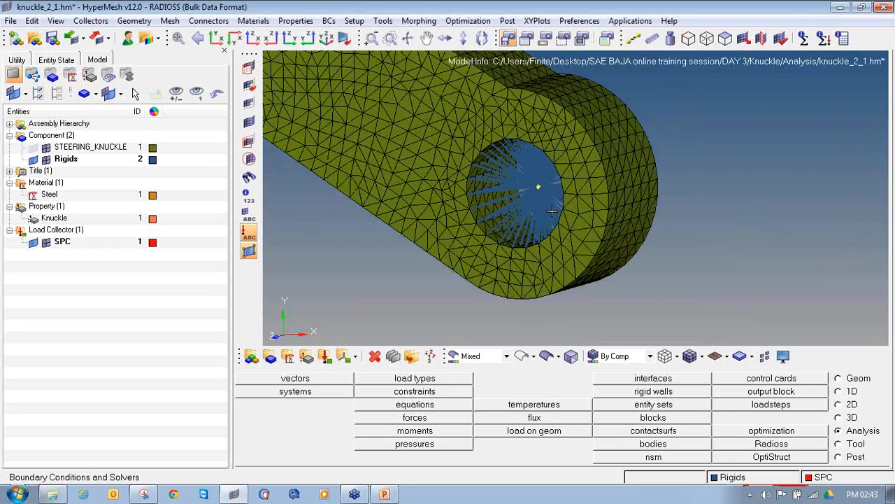
Create a yellow load collector named torques with no card image
left_click(343, 355)
left_click(519, 382)
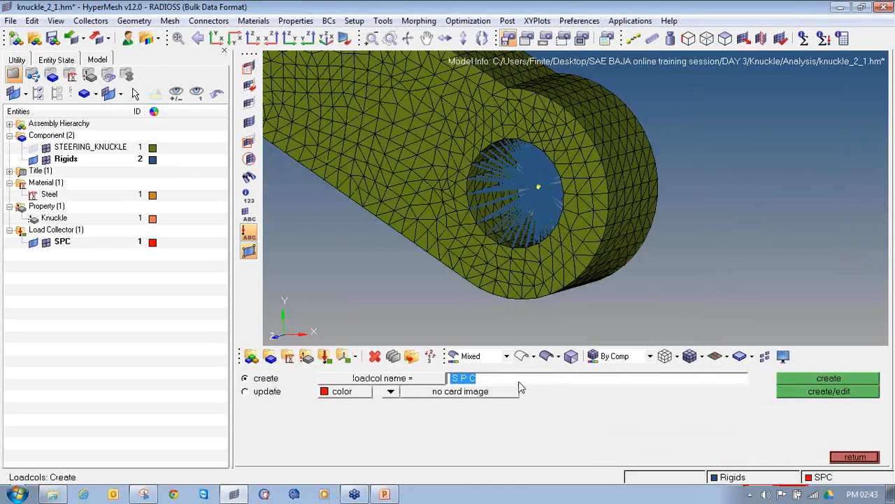
type("torques")
left_click(349, 391)
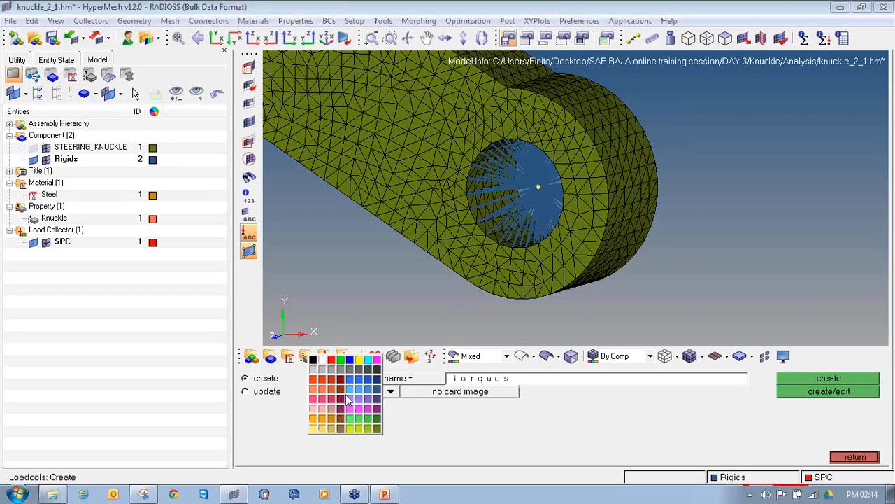
left_click(359, 359)
left_click(819, 392)
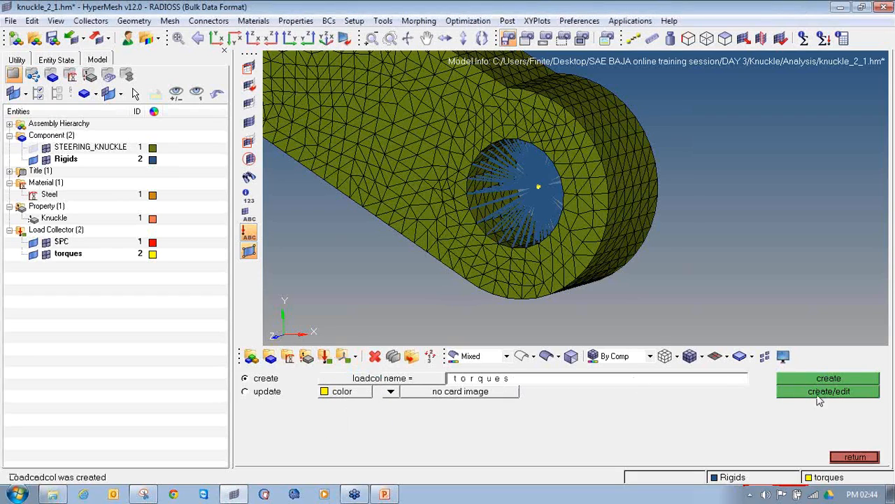
left_click(855, 457)
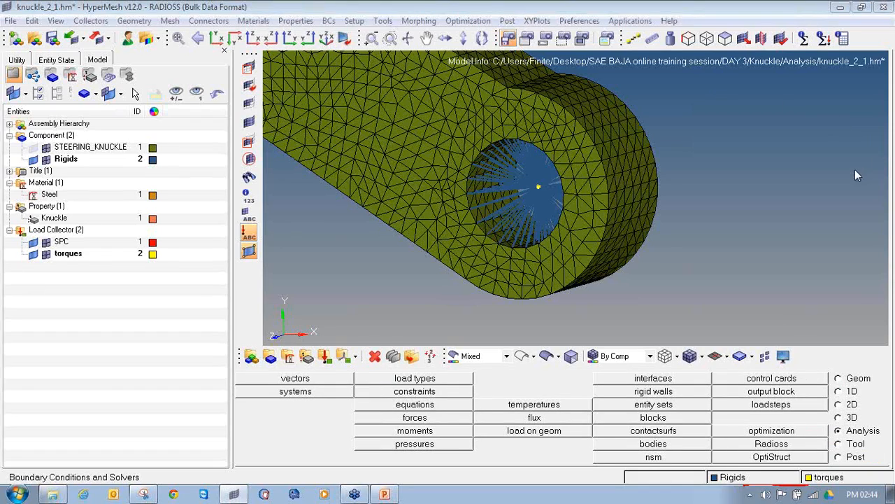
left_click_drag(14, 268, 178, 270)
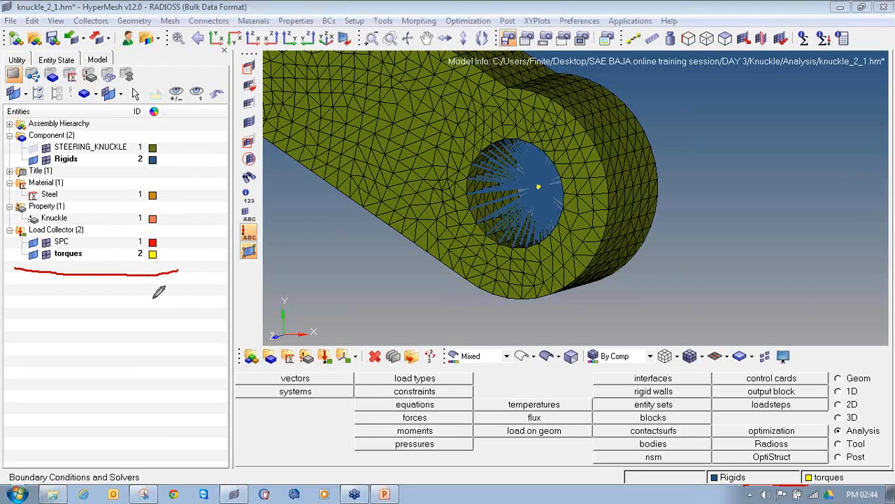
mouse_move(845, 423)
left_mouse_down()
mouse_move(839, 438)
mouse_move(887, 432)
mouse_move(855, 418)
mouse_move(837, 430)
left_mouse_up()
mouse_move(418, 422)
left_mouse_down()
mouse_move(343, 431)
mouse_move(458, 428)
mouse_move(460, 416)
left_mouse_up()
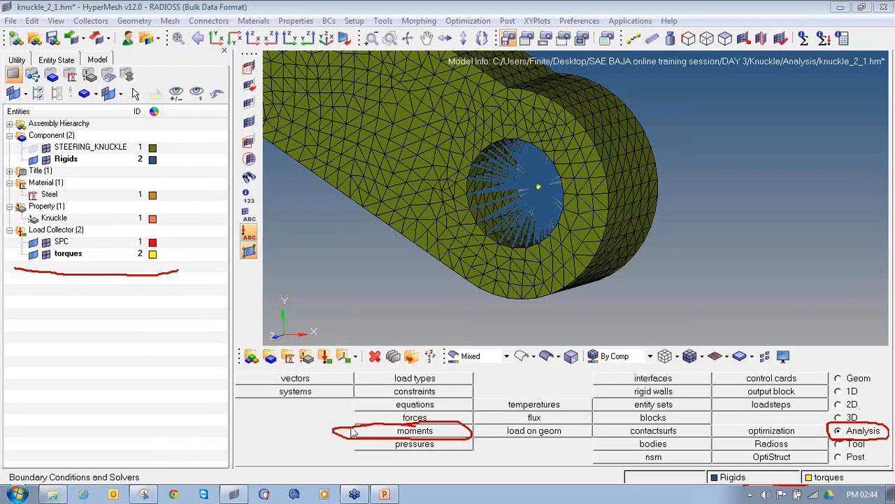
Set up a new moment load in the global system along the z-axis with magnitude 1000
left_click(412, 430)
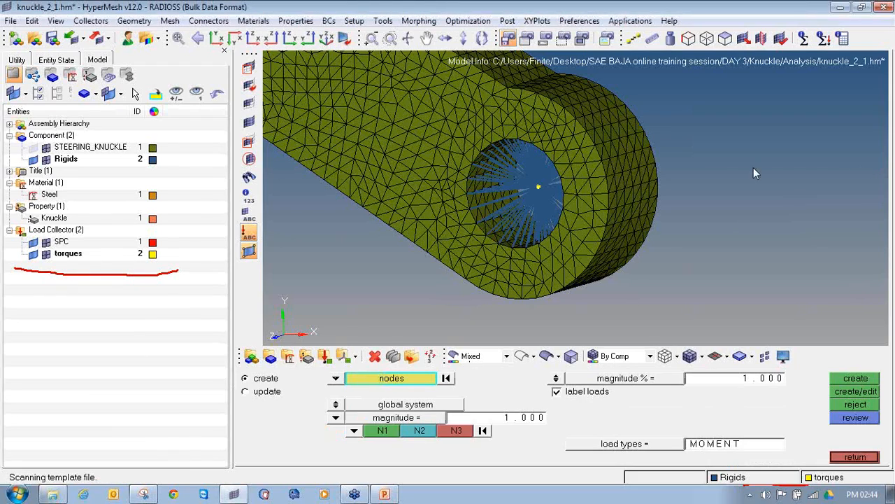
left_click(353, 430)
left_click(345, 418)
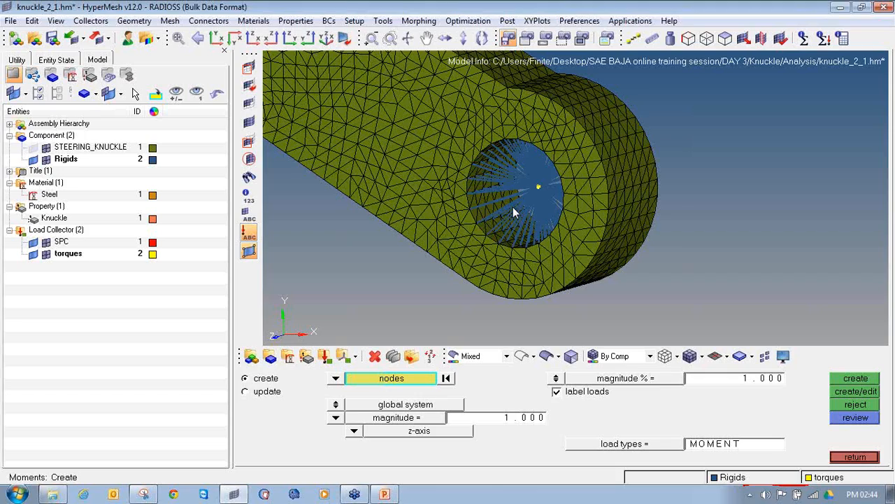
left_click(524, 418)
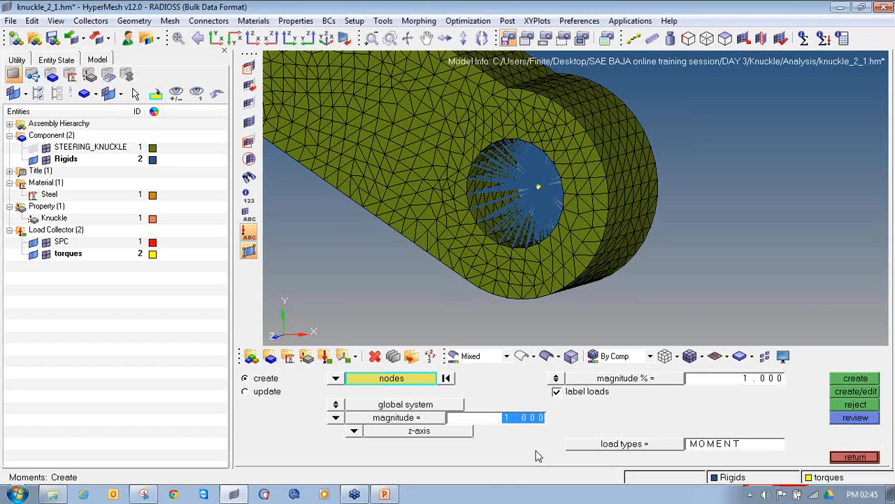
type("1000")
key("Return")
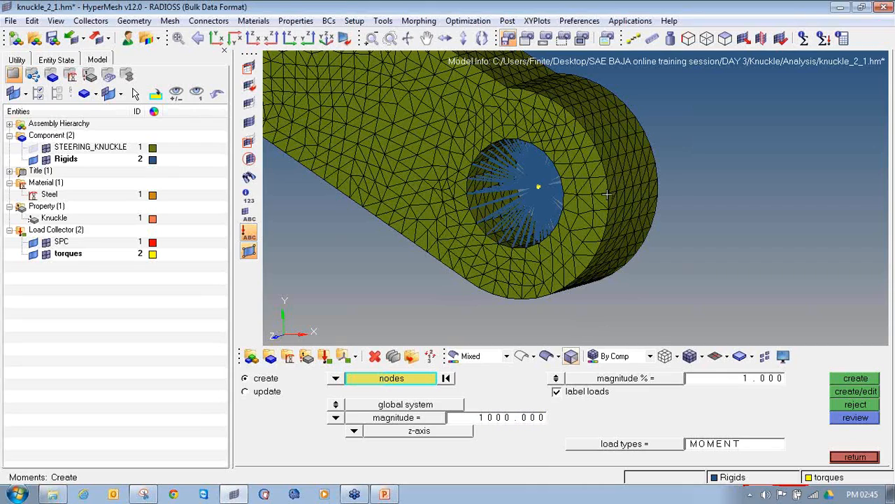
Create the moment on the RBE2 centre node in the hole of the main plate's lower lug
left_click(859, 380)
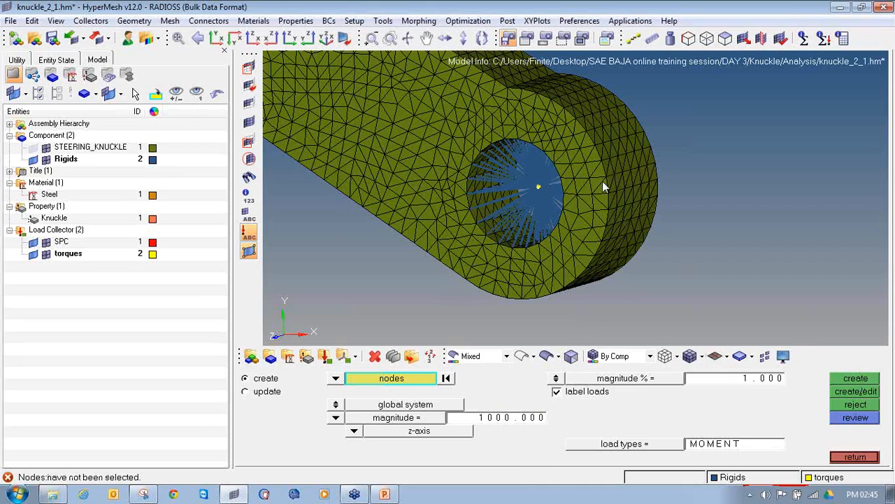
scroll(542, 182, "up", 5)
left_click(551, 190)
left_click(842, 380)
scroll(562, 189, "down", 8)
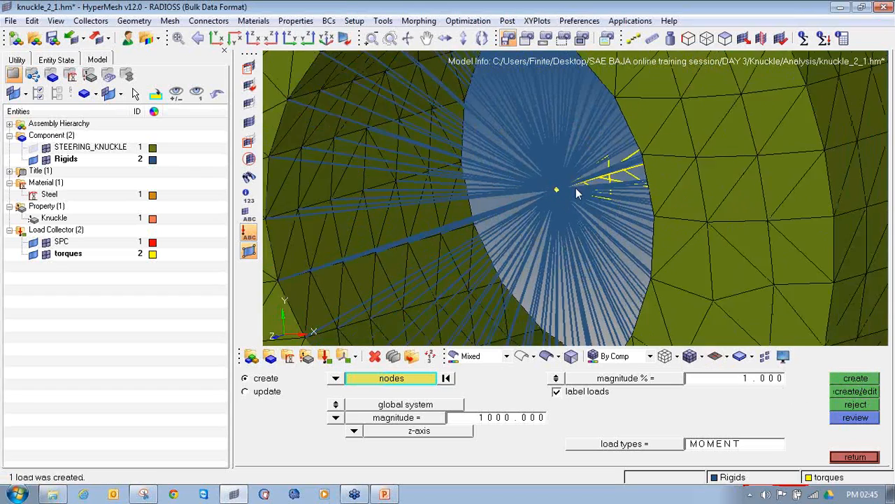
Create a z-axis moment of 1000 on the RBE2 centre node in the main plate's upper lug hole
left_click_drag(562, 189, 587, 222, "ctrl")
right_click_drag(607, 151, 539, 234, "ctrl")
scroll(540, 235, "down", 4, "ctrl")
left_click_drag(571, 219, 533, 138, "ctrl")
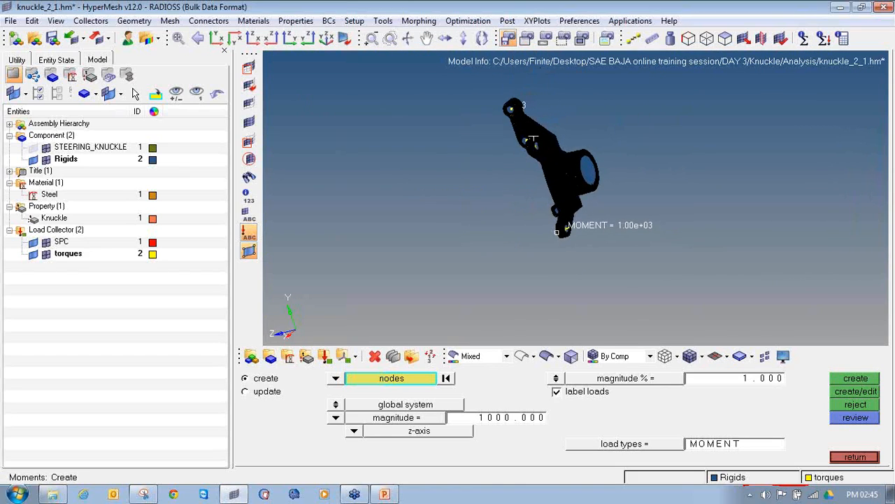
scroll(533, 139, "up", 10, "ctrl")
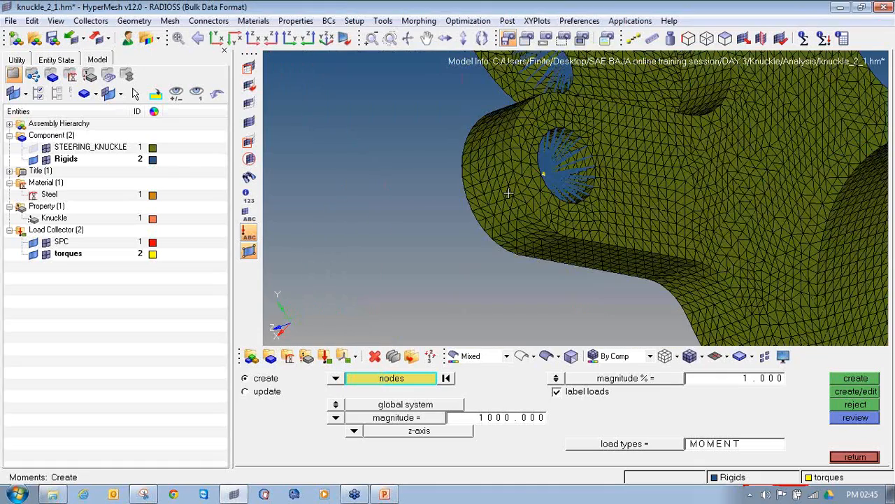
scroll(508, 193, "up", 5, "ctrl")
left_click_drag(622, 224, 568, 231, "ctrl")
left_click(679, 160)
middle_click(677, 160)
Reject the moment at the upper lug hole and recreate it on the same node with magnitude -1000
left_click_drag(678, 160, 442, 193, "ctrl")
scroll(435, 235, "down", 8, "ctrl")
scroll(441, 193, "down", 5, "ctrl")
left_click_drag(482, 228, 507, 218, "ctrl")
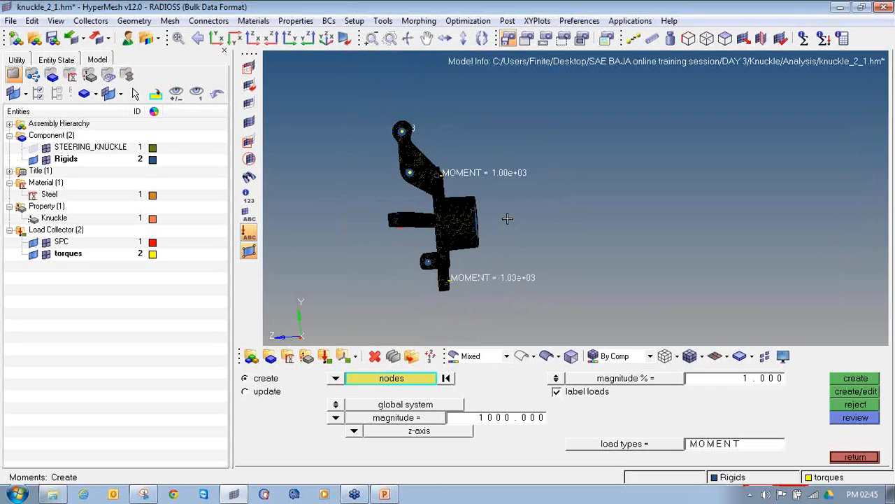
mouse_move(498, 219)
left_mouse_down("ctrl")
mouse_move(472, 219)
mouse_move(492, 207)
left_mouse_up("ctrl")
scroll(436, 176, "up", 8, "ctrl")
right_click_drag(436, 176, 496, 194, "ctrl")
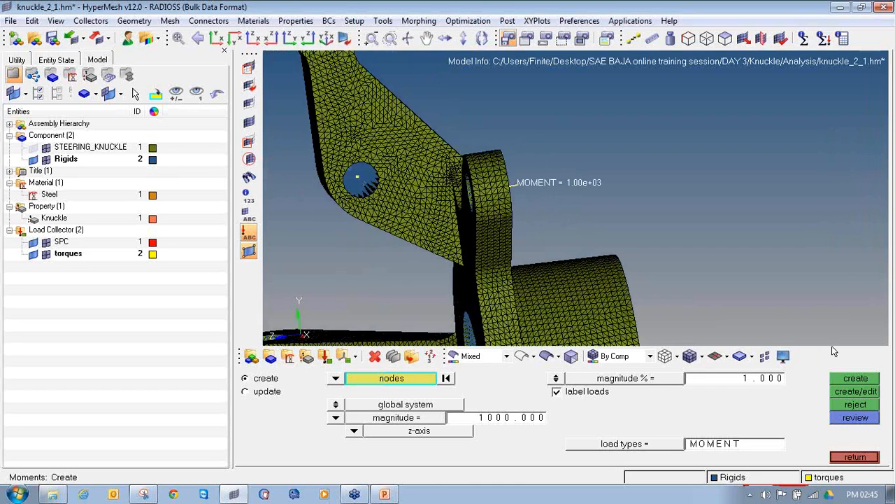
left_click(847, 405)
left_click(499, 420)
key("BackSpace")
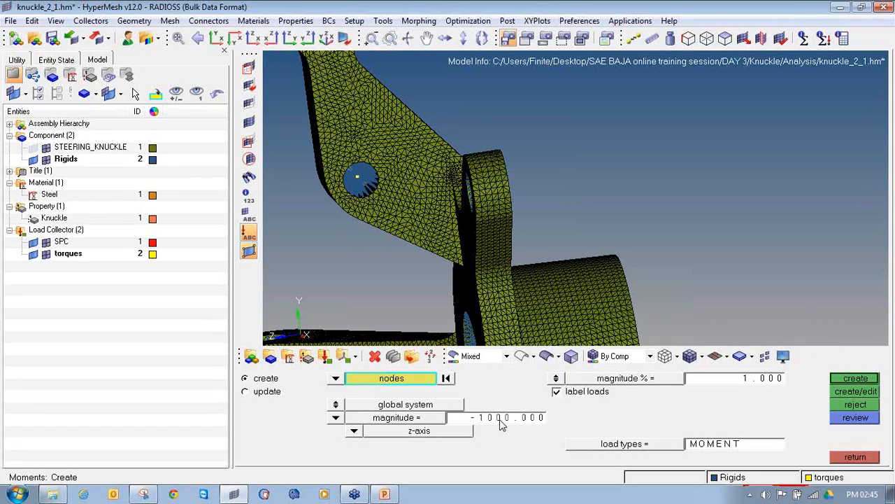
left_click(863, 380)
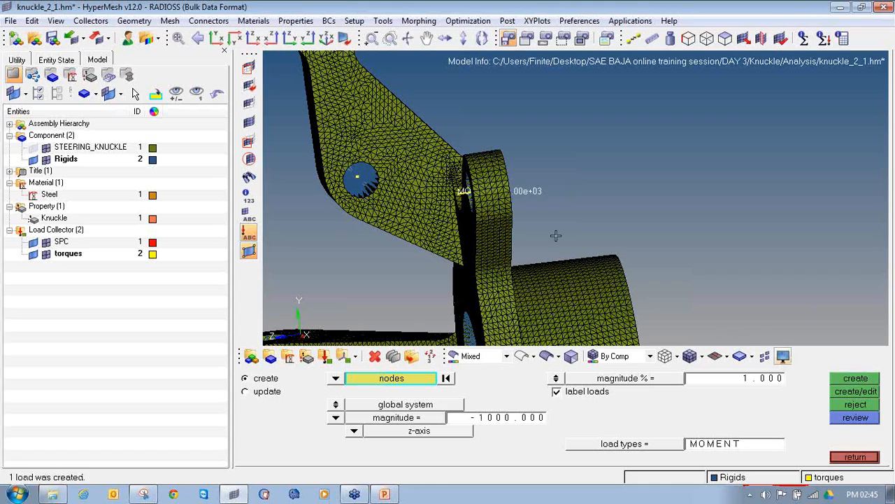
Set the load display magnitude to 10 %, check the direction of both moment arrows and leave the moments definition
right_click_drag(565, 200, 566, 180, "ctrl")
left_click(758, 383)
type("10")
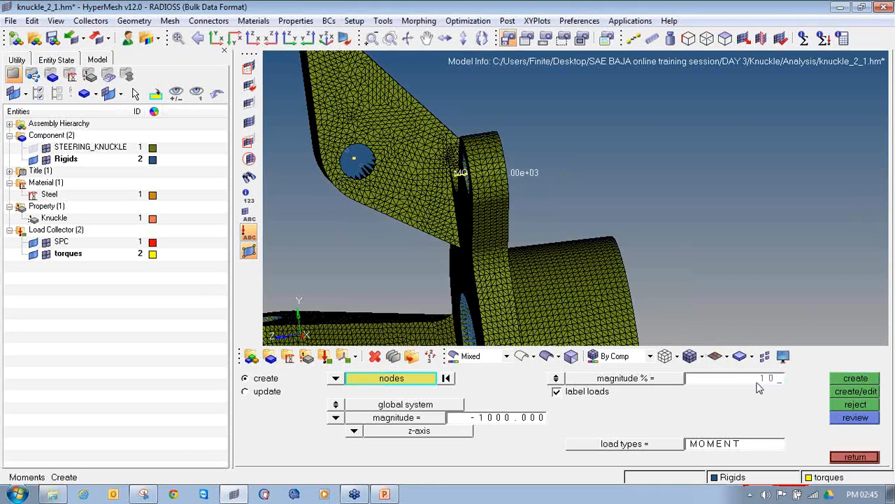
key("Return")
right_click_drag(538, 163, 568, 161, "ctrl")
middle_click(568, 161, "ctrl")
left_click_drag(579, 236, 531, 262, "ctrl")
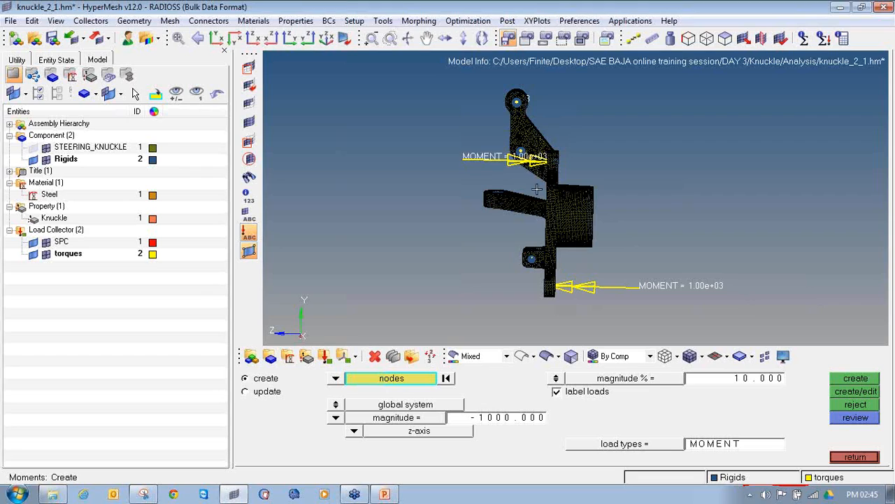
left_click_drag(565, 187, 592, 184, "ctrl")
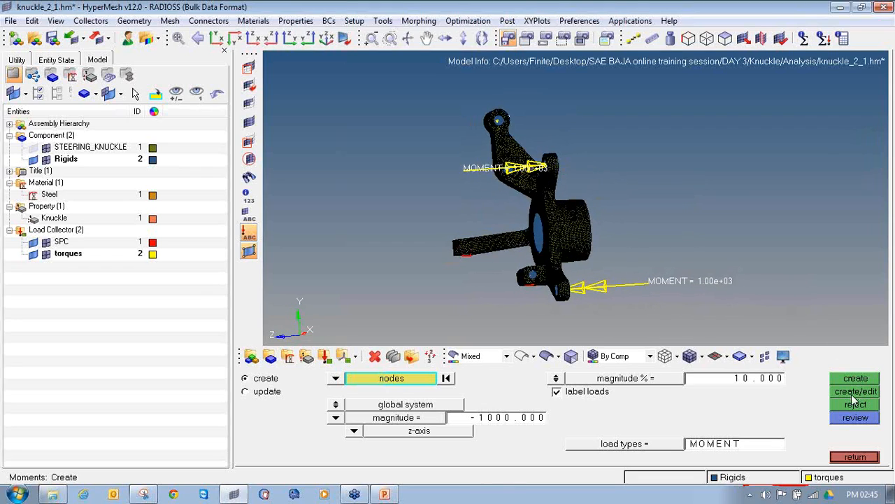
left_click(854, 457)
left_click_drag(596, 241, 646, 188, "ctrl")
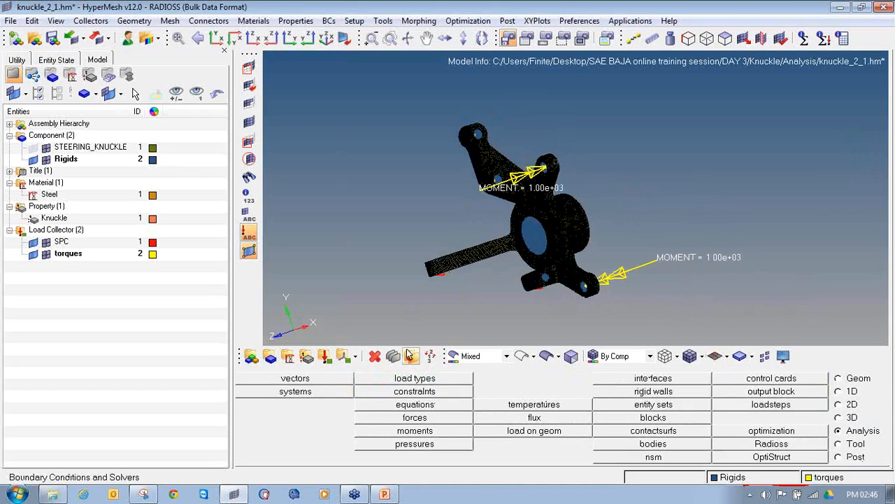
mouse_move(715, 198)
left_mouse_down("ctrl")
mouse_move(656, 198)
mouse_move(603, 240)
left_mouse_up("ctrl")
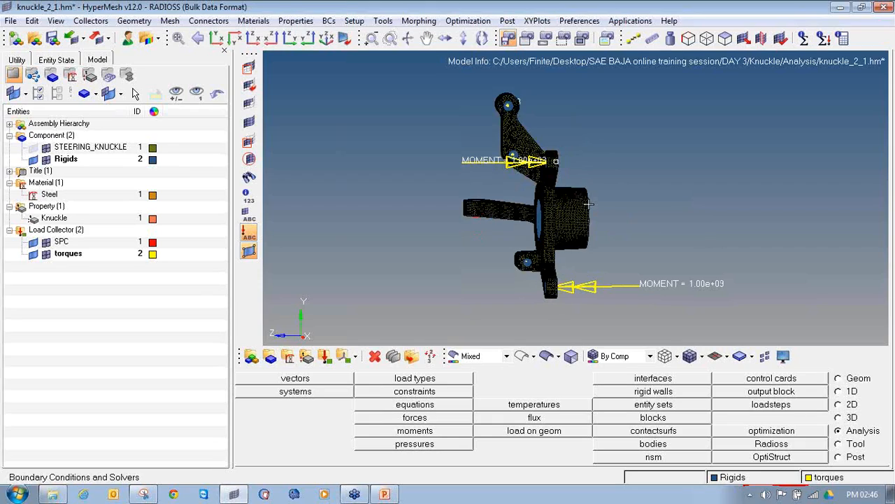
Create an orange-red load collector named force_x with no card image
left_click(324, 356)
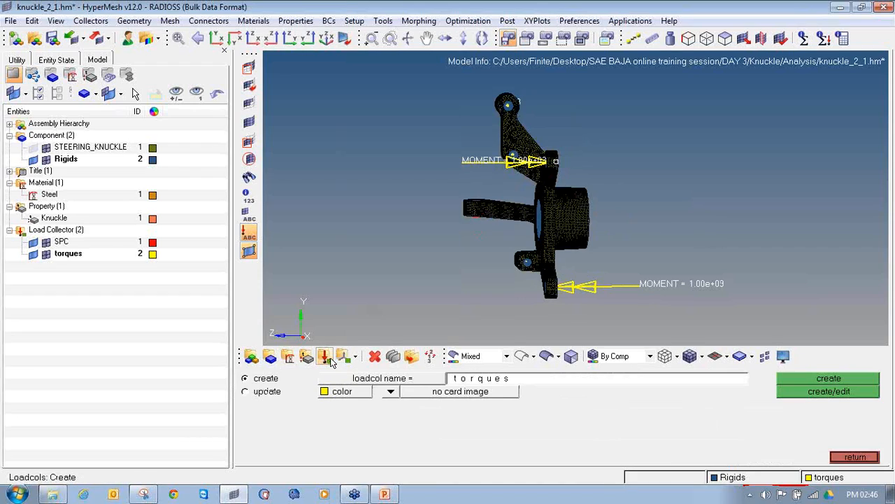
type("for")
left_click(350, 394)
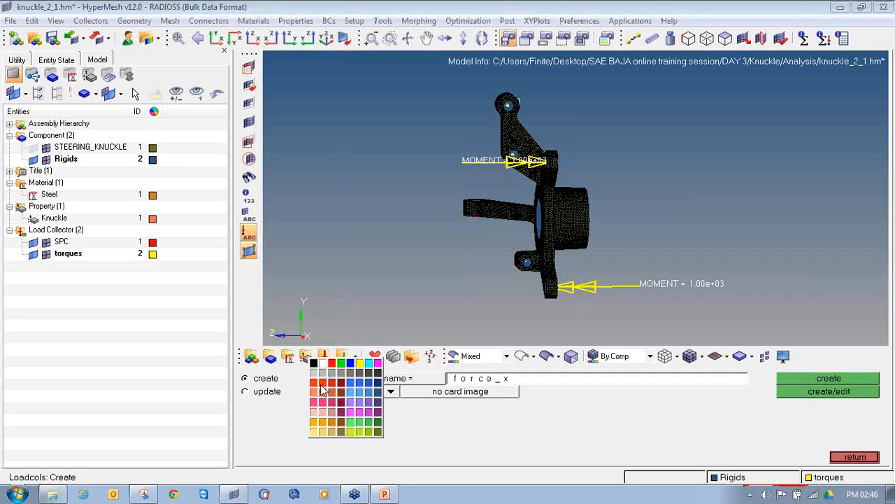
left_click(322, 389)
left_click(477, 383)
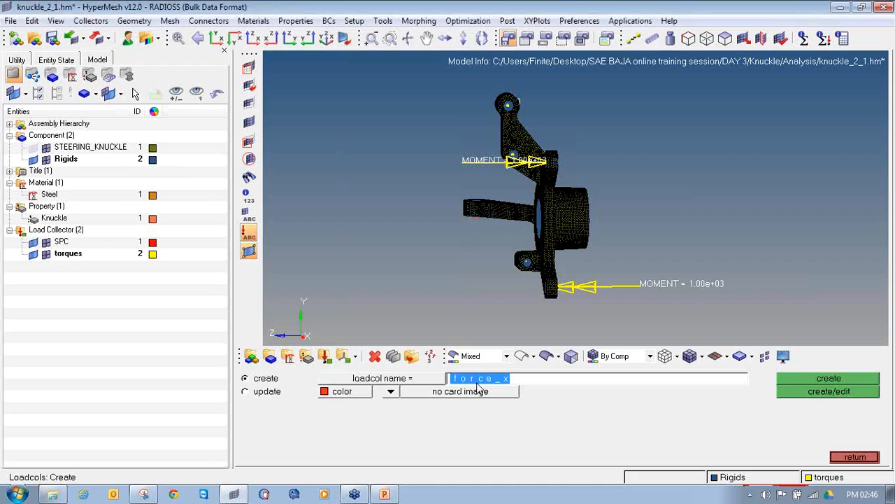
left_click(833, 378)
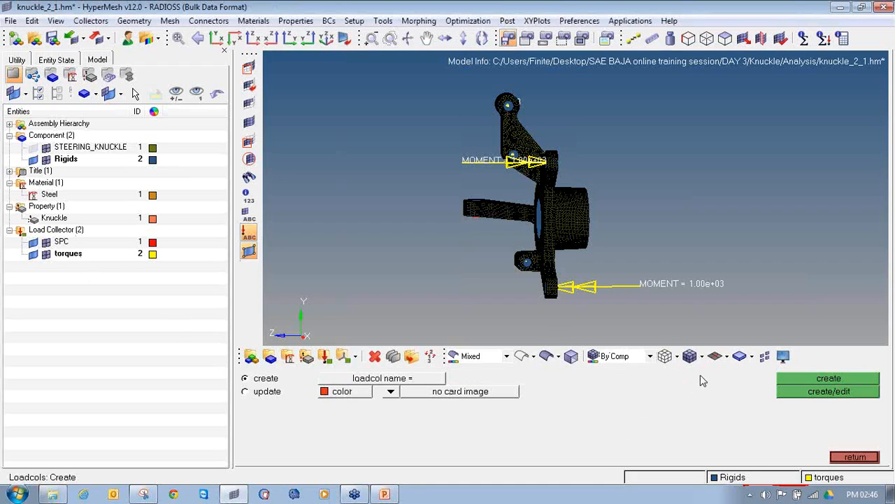
Create a blue load collector named force_y with no card image
left_click(561, 381)
left_click(562, 381)
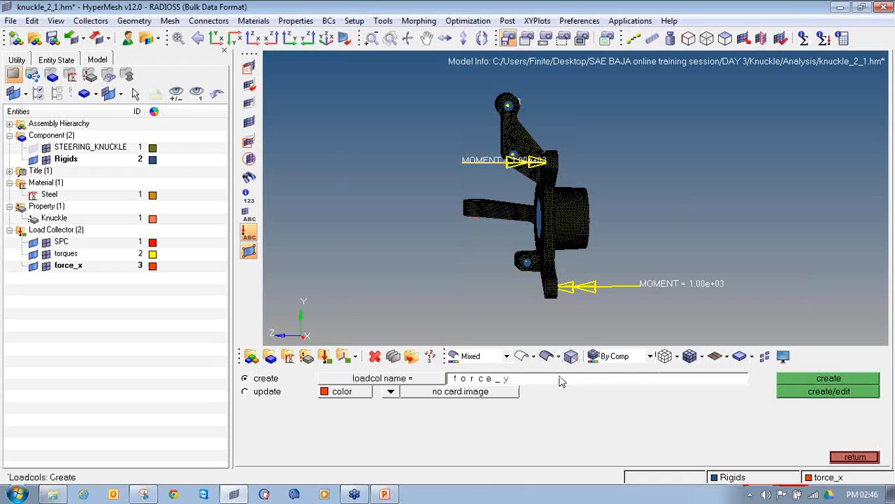
left_click(352, 392)
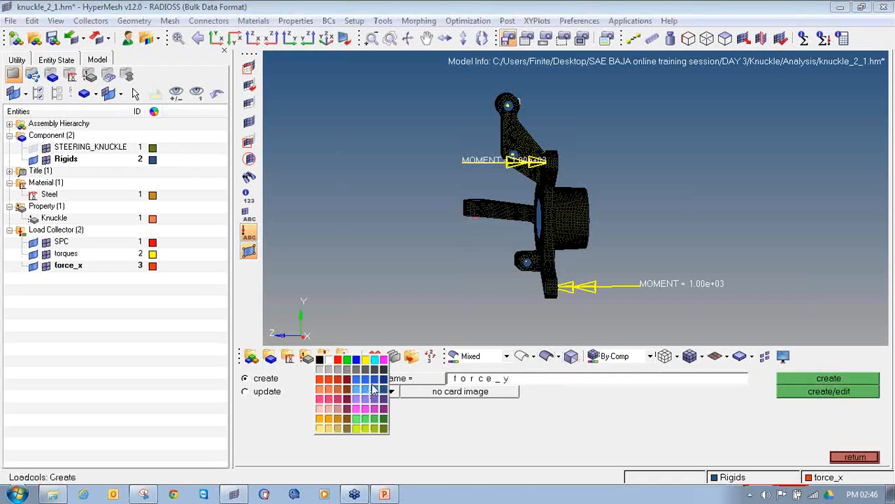
left_click(369, 383)
left_click(823, 384)
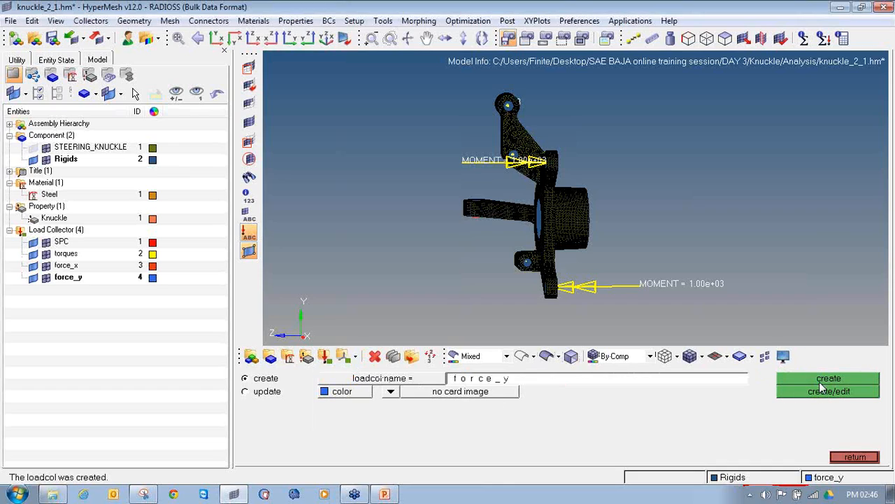
Create a pink load collector named force_z with no card image and leave the load collector definition
left_click(607, 381)
key("BackSpace")
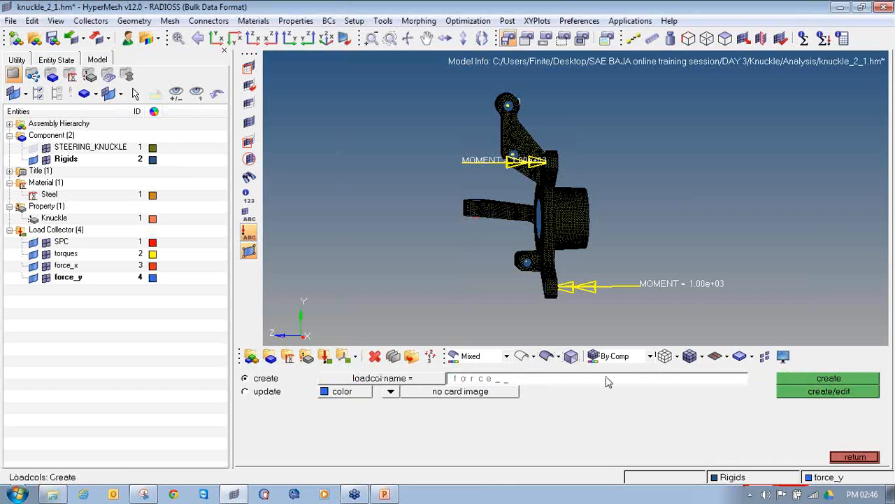
left_click(344, 393)
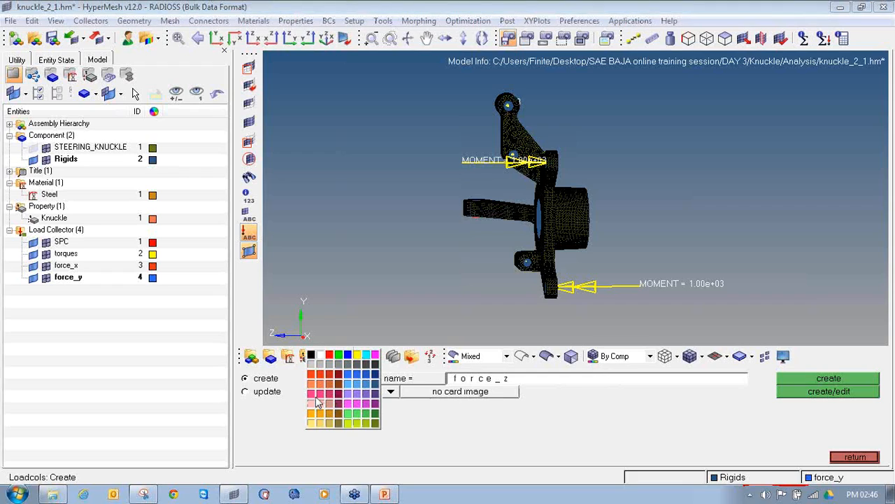
left_click(320, 401)
left_click(808, 382)
left_click(854, 457)
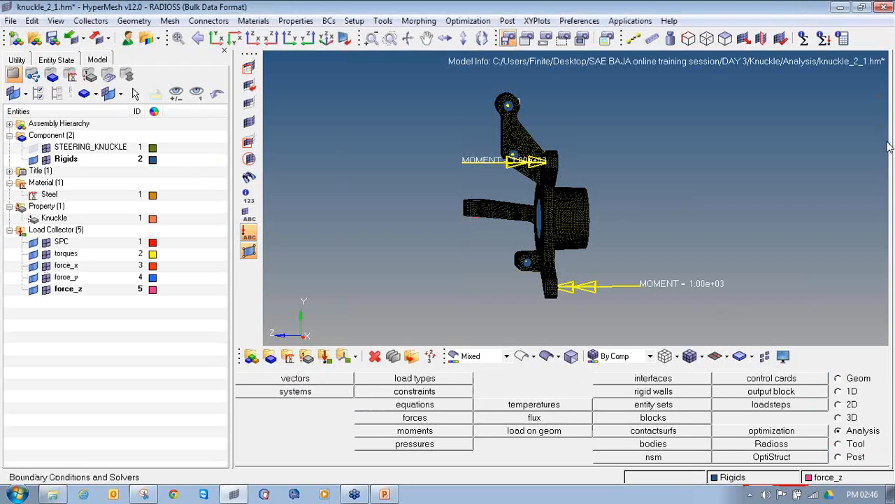
mouse_move(61, 261)
left_mouse_down()
mouse_move(21, 273)
mouse_move(96, 314)
mouse_move(176, 256)
mouse_move(61, 256)
left_mouse_up()
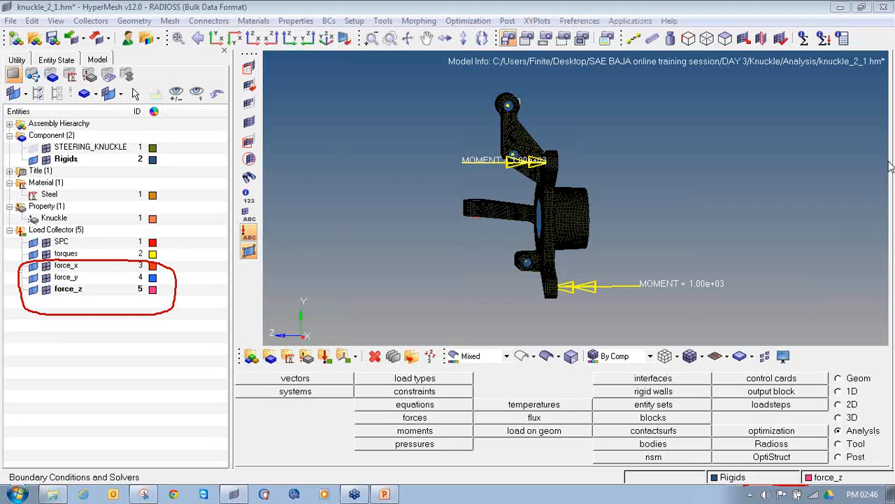
mouse_move(866, 423)
left_mouse_down()
mouse_move(831, 434)
mouse_move(882, 427)
left_mouse_up()
mouse_move(407, 409)
left_mouse_down()
mouse_move(343, 424)
mouse_move(472, 420)
mouse_move(395, 409)
left_mouse_up()
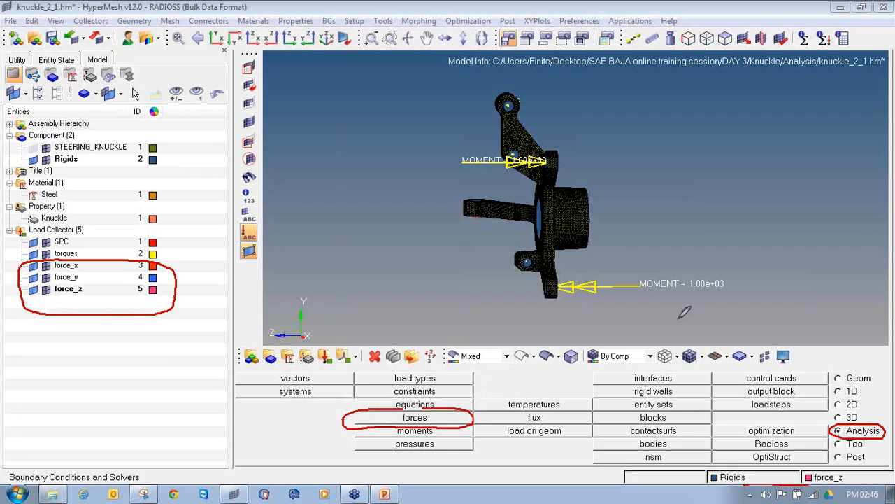
Start defining a force and select the central node of the rigid element in the hub bore
left_click_drag(680, 176, 552, 201, "ctrl")
scroll(623, 228, "up", 5, "ctrl")
right_click_drag(585, 225, 520, 201, "ctrl")
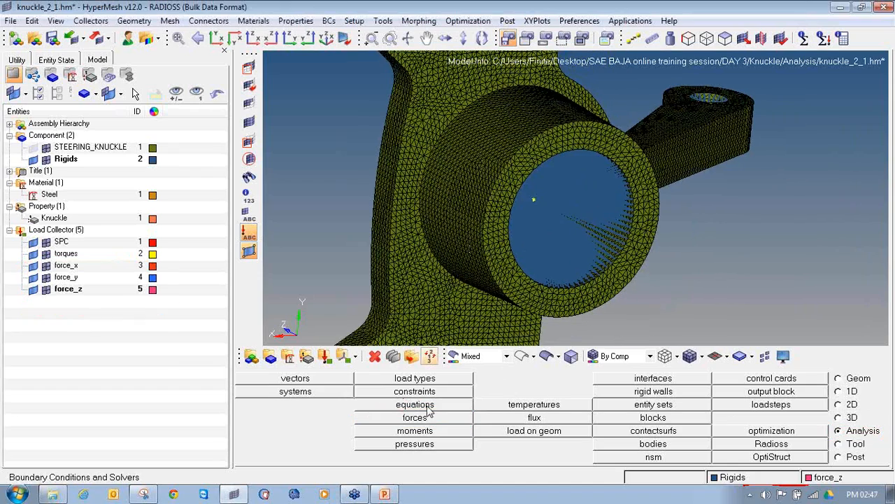
left_click(412, 421)
left_click_drag(596, 247, 497, 169, "ctrl")
scroll(497, 169, "up", 5, "ctrl")
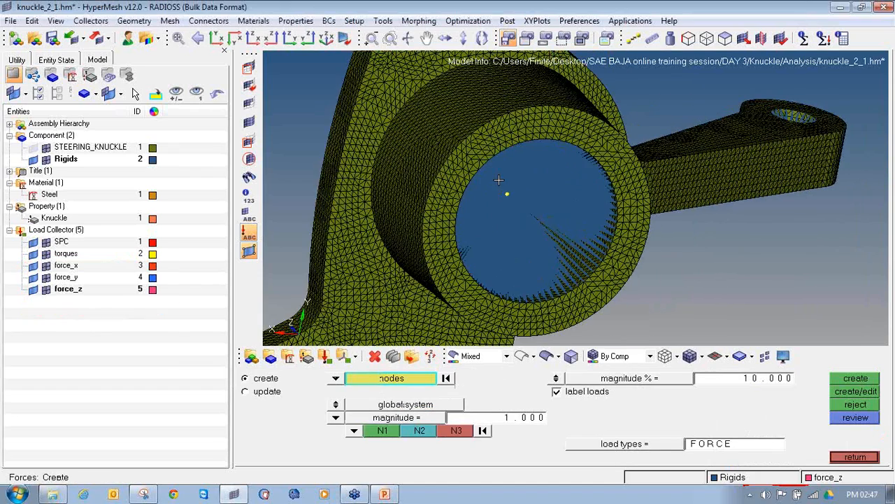
left_click(509, 214)
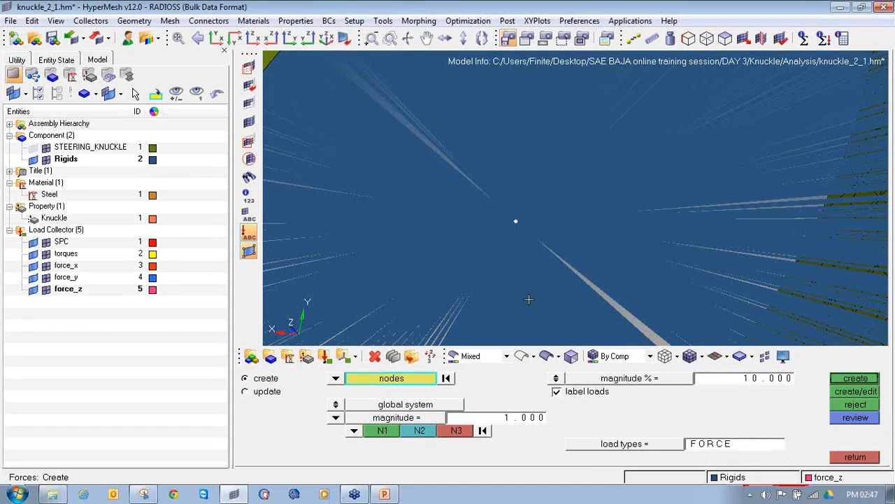
scroll(528, 300, "down", 6)
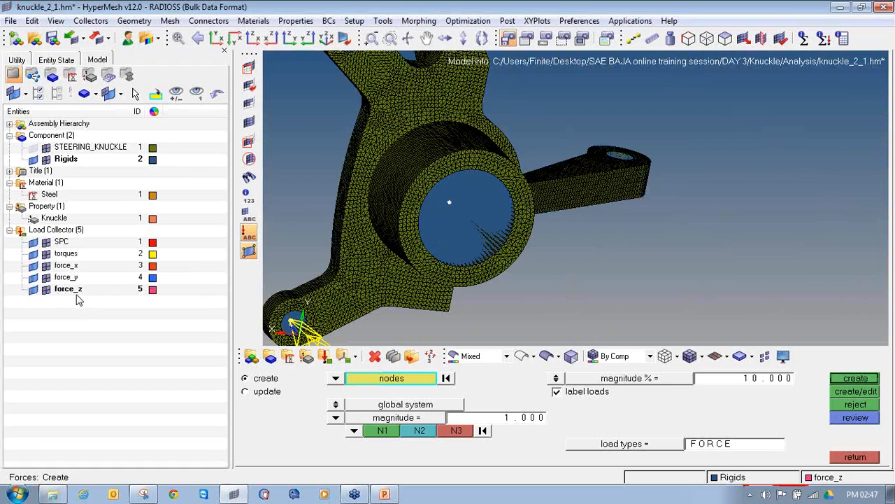
Create a force of magnitude 1000 along the z-axis at the selected hub centre node in force_z
left_click(354, 430)
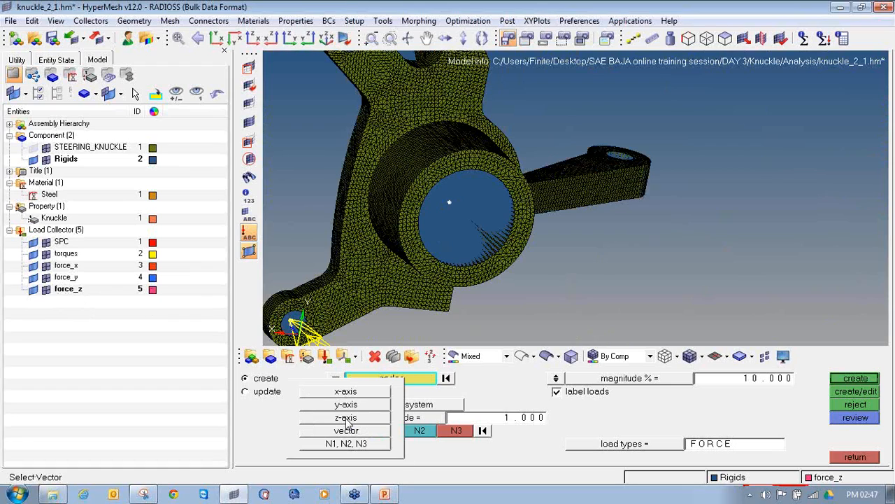
left_click(346, 417)
left_click(488, 419)
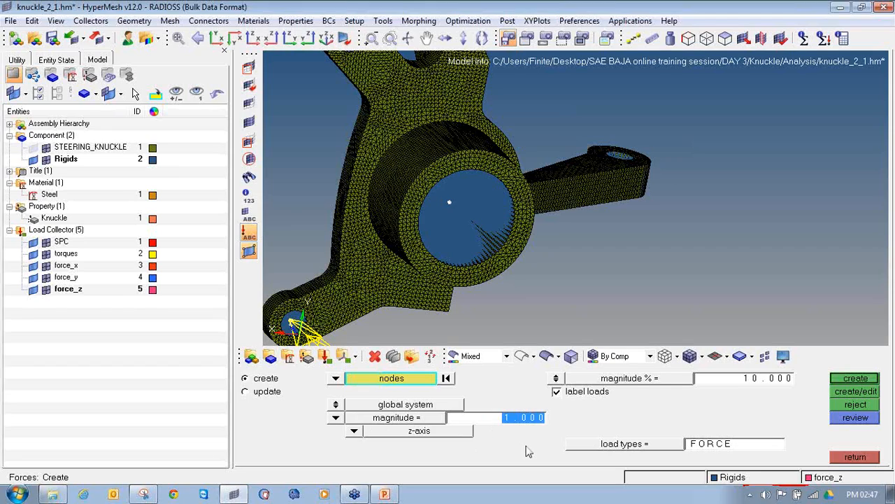
type("10")
key("Return")
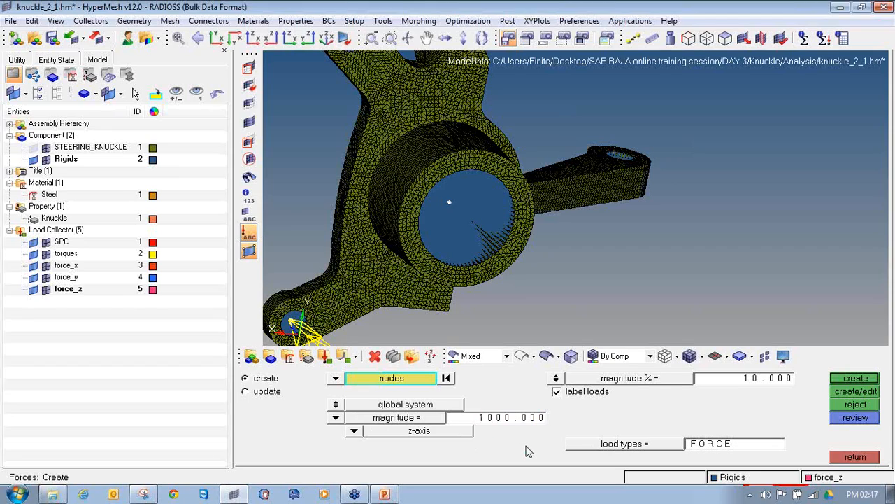
left_click(856, 379)
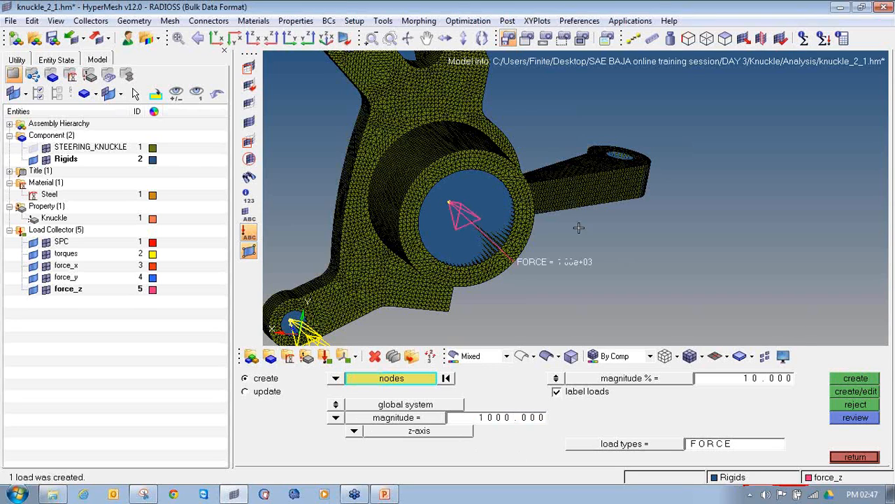
left_click_drag(494, 242, 615, 247, "ctrl")
Set the force direction to the x-axis and make force_x the current load collector
left_click(367, 430)
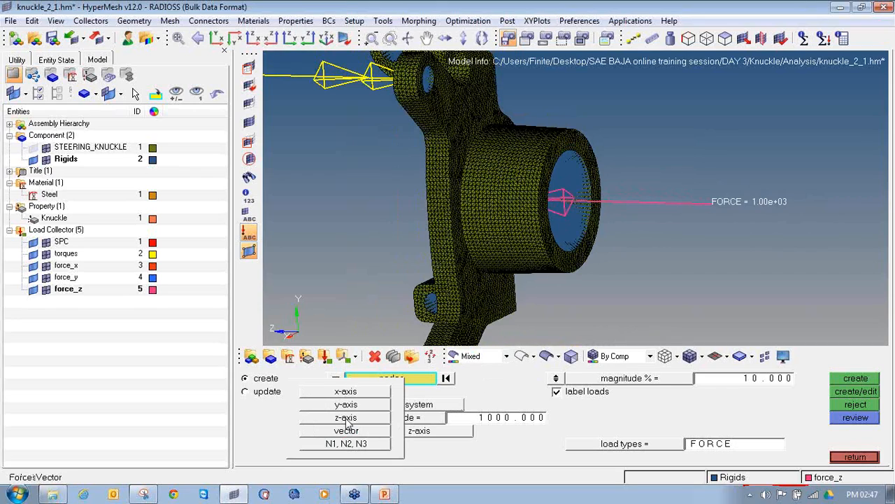
left_click(352, 395)
right_click(69, 267)
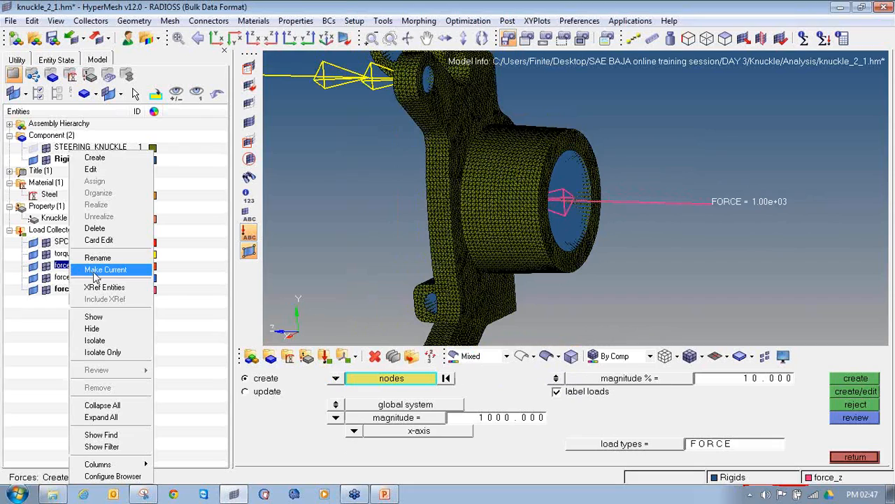
left_click(97, 269)
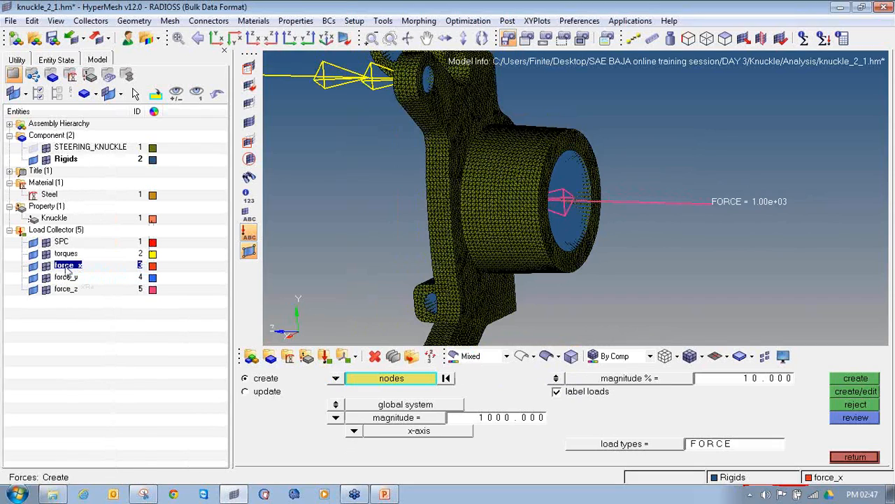
right_click(67, 272)
left_click(56, 326)
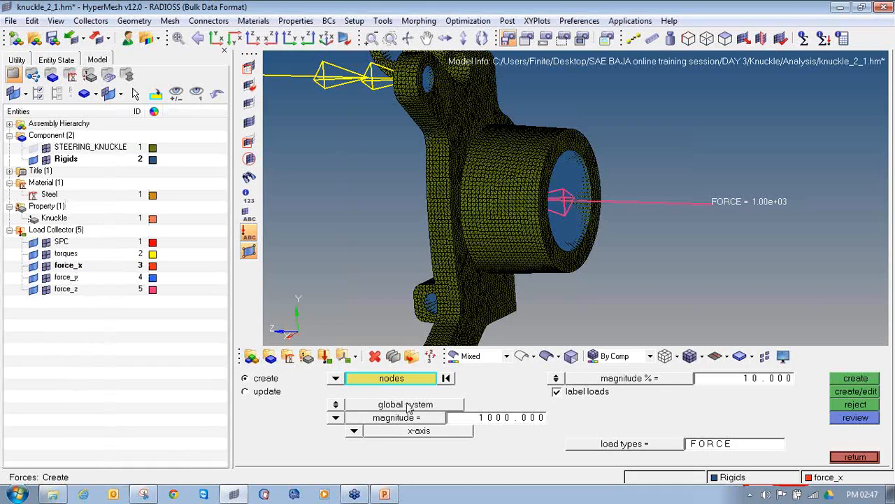
Create a force of magnitude 3000 along the x-axis at the hub's centre node
left_click(476, 418)
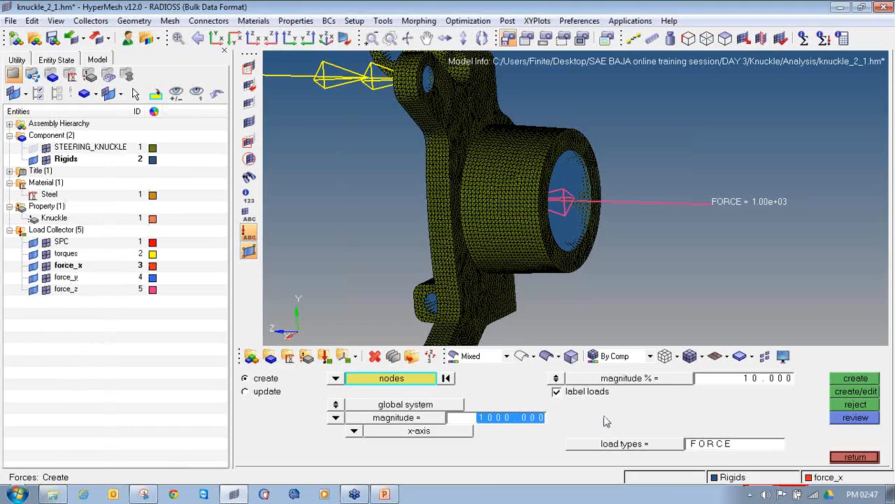
type("30")
key("Return")
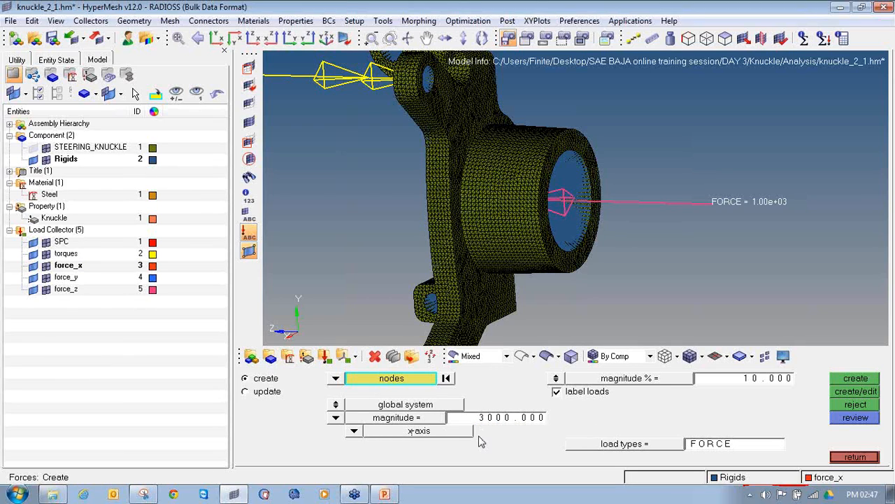
left_click_drag(576, 199, 448, 212, "ctrl")
scroll(448, 212, "up", 5, "ctrl")
left_click(403, 191)
left_click(396, 188)
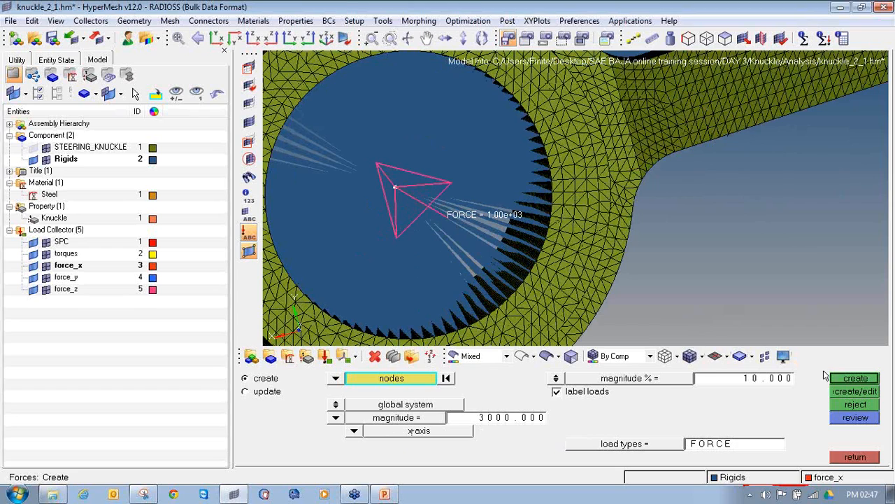
left_click(852, 379)
scroll(565, 233, "down", 5, "ctrl")
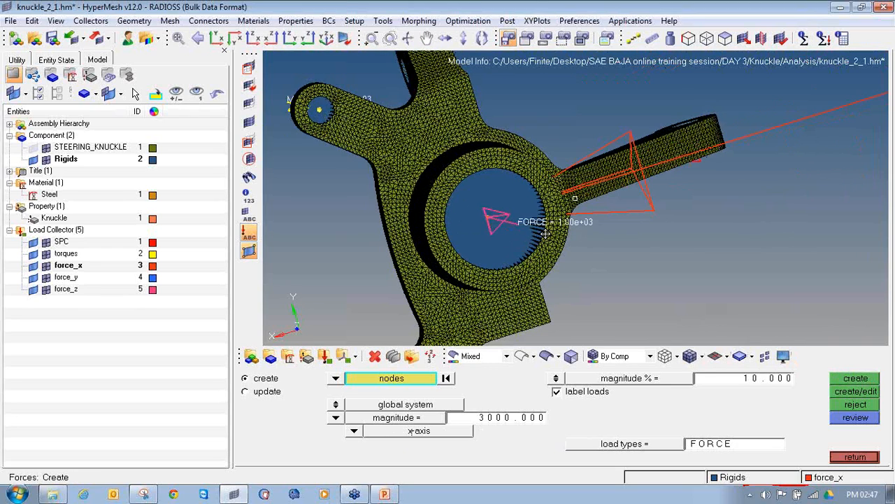
left_click_drag(565, 233, 571, 180, "ctrl")
scroll(579, 227, "up", 3, "ctrl")
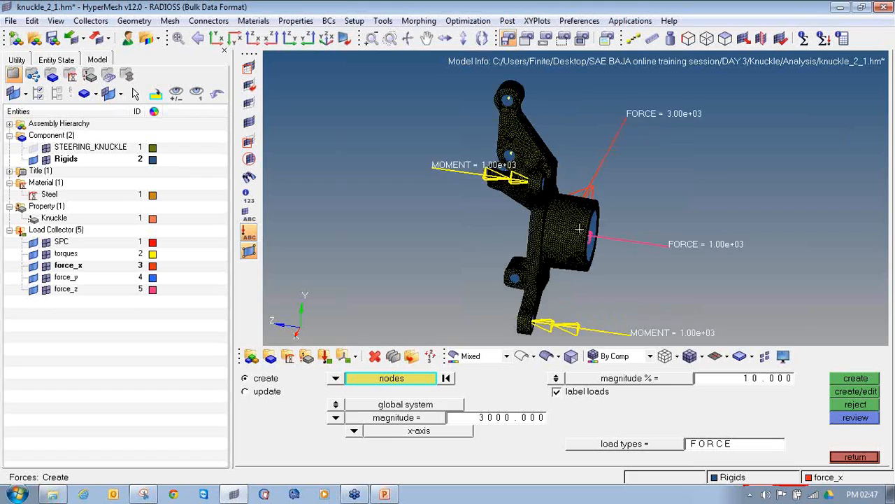
Set the force direction to the y-axis and make force_y the current load collector
left_click(354, 431)
left_click(345, 406)
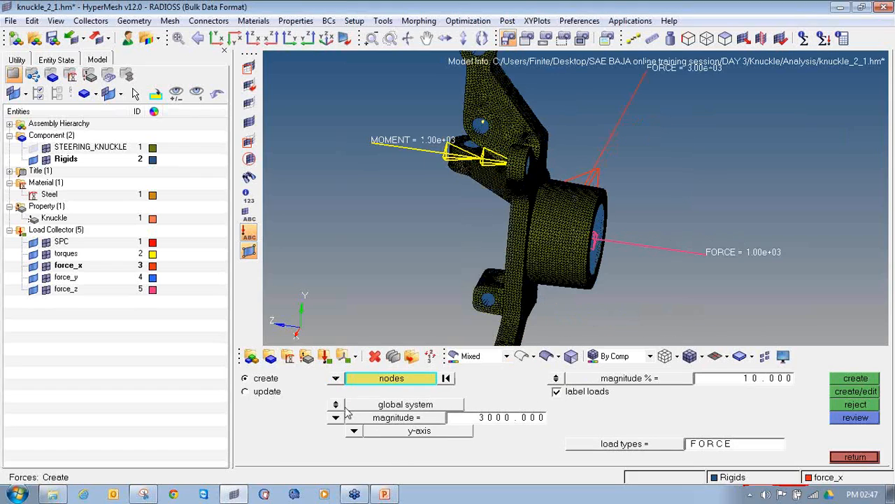
left_click(70, 277)
right_click(77, 282)
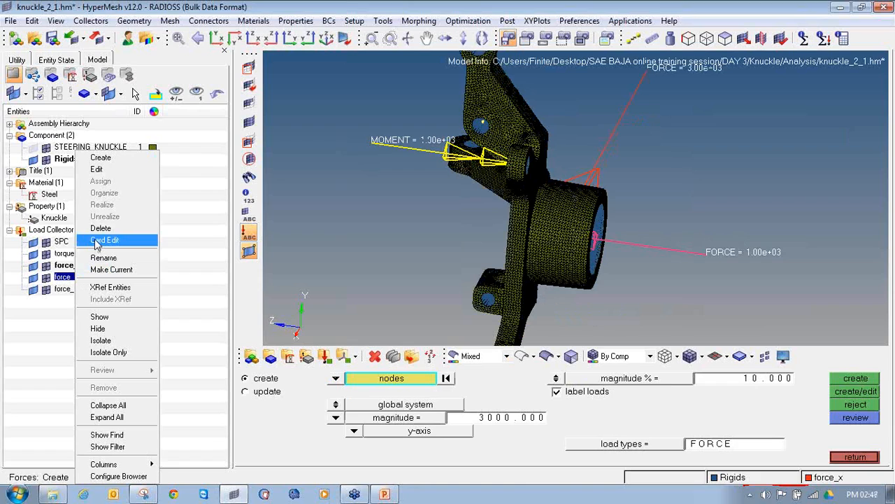
left_click(118, 269)
left_click(111, 327)
Create a force of magnitude 3000 along the y-axis at the hub's centre node
left_click_drag(653, 253, 487, 212, "ctrl")
scroll(487, 212, "up", 5)
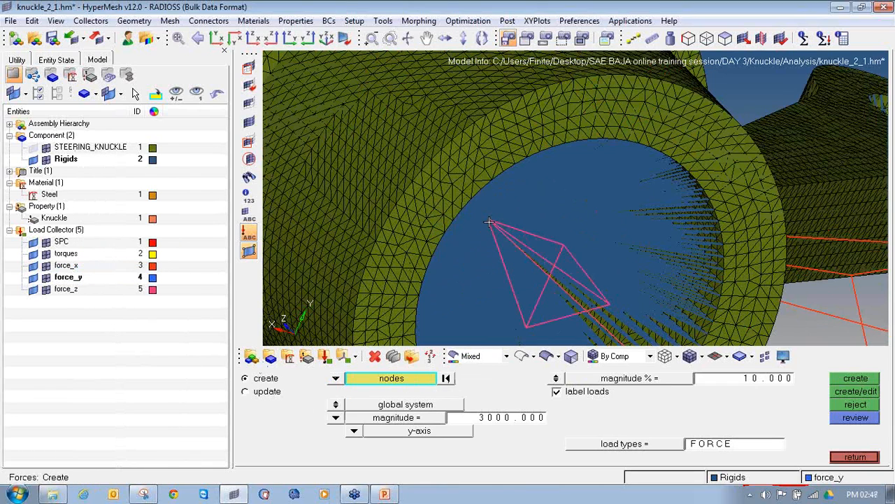
left_click(854, 378)
scroll(658, 238, "down", 5)
left_click_drag(642, 261, 755, 254, "ctrl")
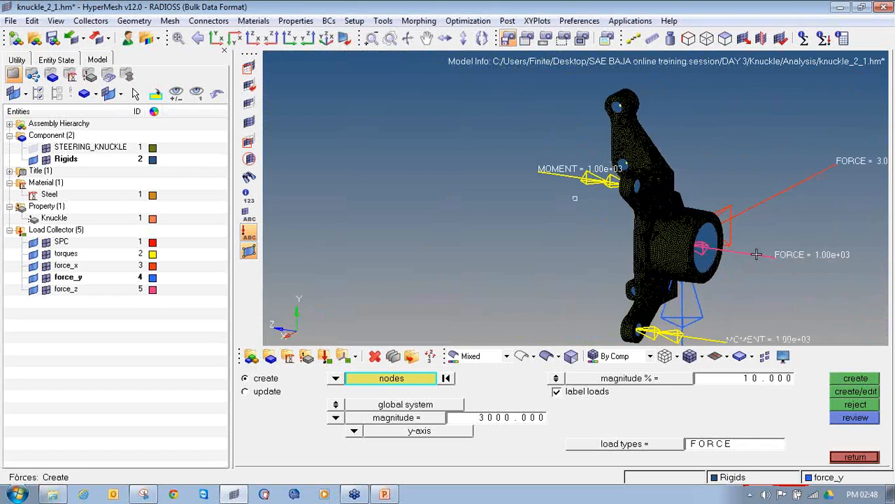
Hide the STEERING_KNUCKLE and Rigids components and turn off the load labels
scroll(754, 253, "down", 5)
right_click_drag(740, 250, 500, 178, "ctrl")
left_click_drag(499, 179, 444, 110, "ctrl")
left_click_drag(476, 207, 484, 179, "ctrl")
right_click_drag(484, 178, 482, 194, "ctrl")
left_click_drag(482, 194, 458, 192, "ctrl")
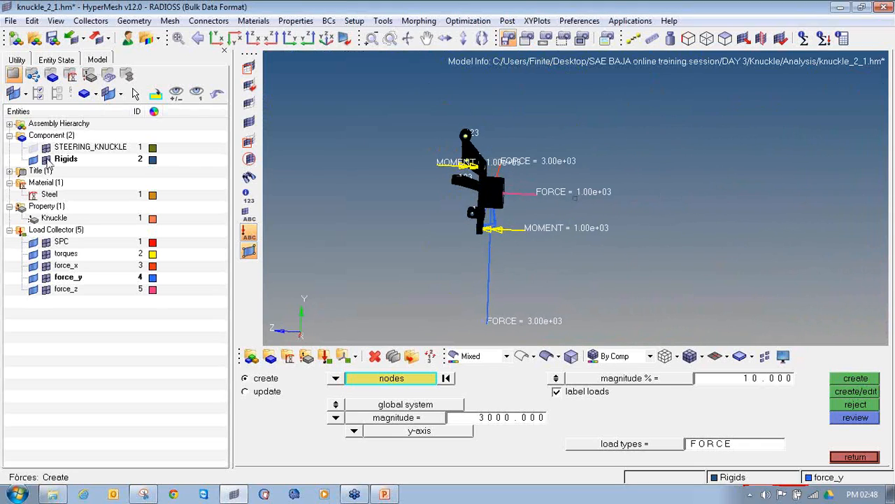
left_click(46, 147)
left_click(35, 162)
mouse_move(533, 225)
left_mouse_down("ctrl")
mouse_move(531, 234)
mouse_move(545, 236)
left_mouse_up("ctrl")
left_click(249, 232)
Clear the temporary nodes displayed around the loads
left_click_drag(532, 168, 490, 175, "ctrl")
left_click_drag(380, 96, 604, 176, "shift")
left_click(808, 378)
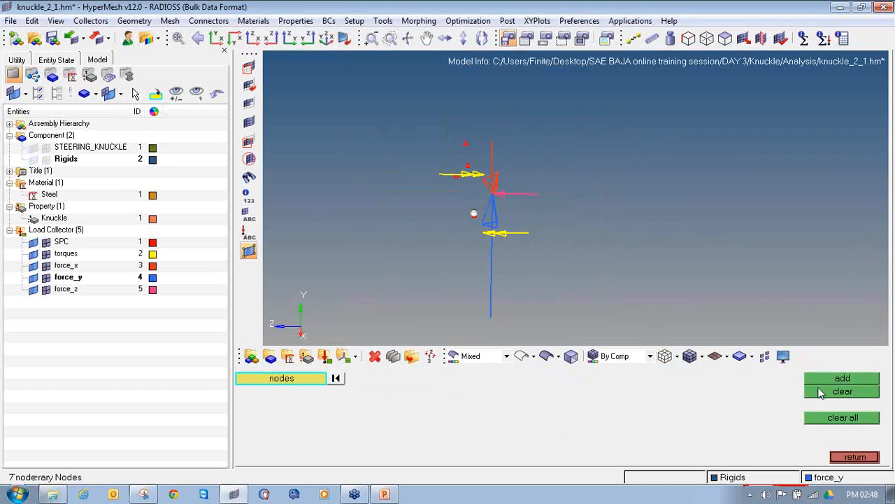
left_click(854, 457)
Change the colour of the force_x load collector to light pink
left_click_drag(490, 183, 487, 245, "ctrl")
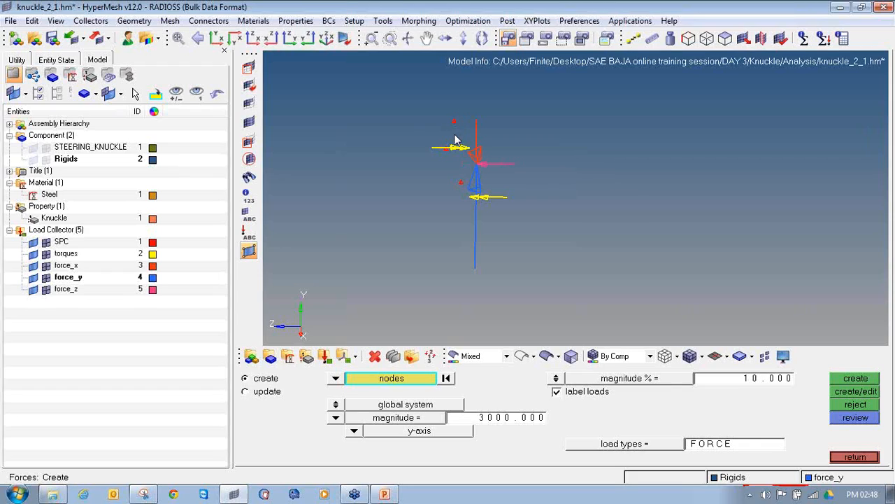
left_click(155, 268)
left_click(157, 271)
left_click(153, 267)
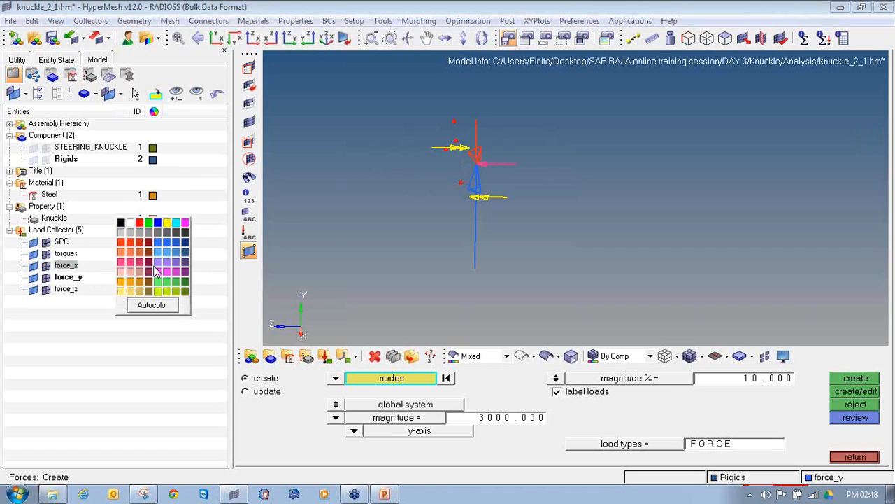
left_click(134, 276)
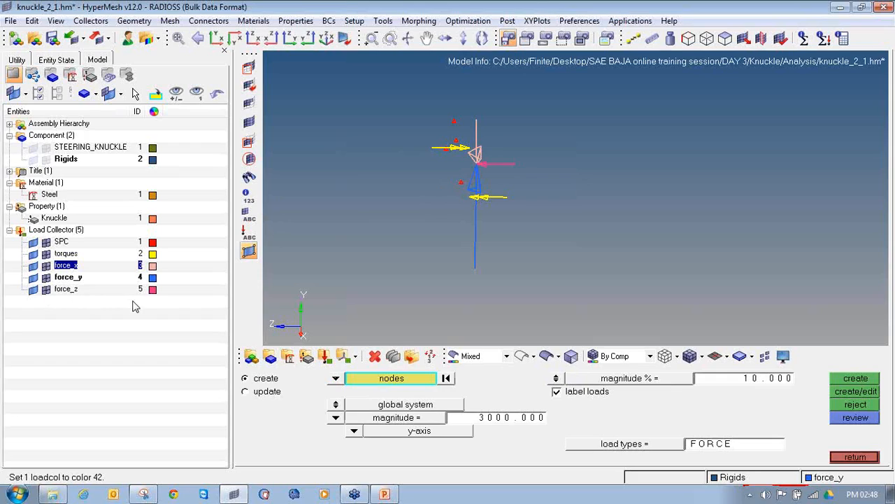
left_click(83, 298)
Turn the load labels back on and inspect the directions of the forces, moments and constraints
left_click(249, 235)
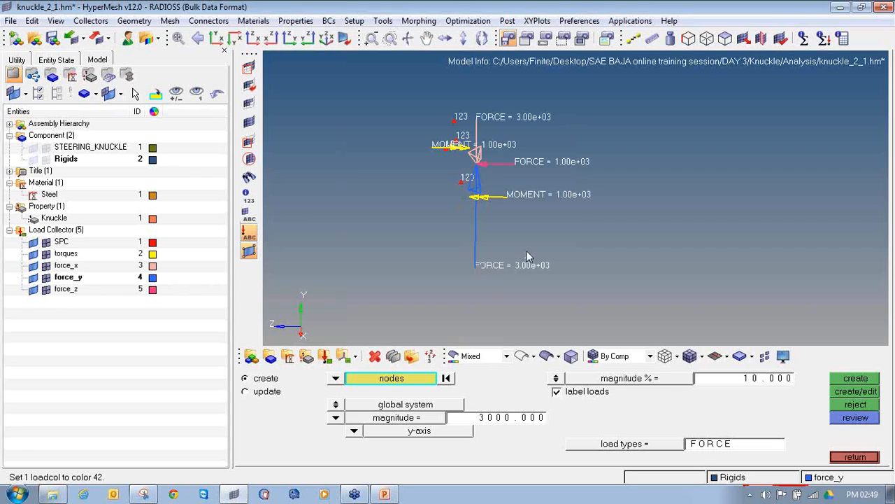
left_click_drag(568, 163, 665, 274, "ctrl")
left_click_drag(542, 228, 379, 196, "ctrl")
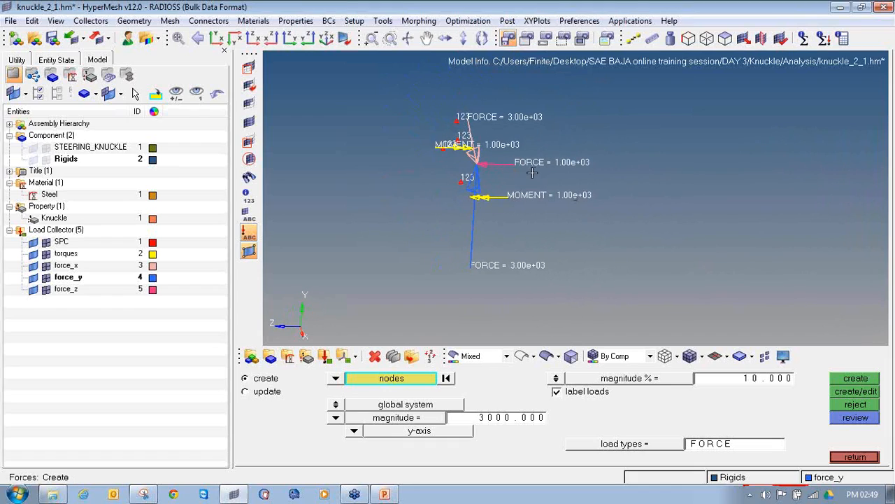
left_click_drag(539, 174, 551, 174, "ctrl")
scroll(444, 184, "up", 5, "ctrl")
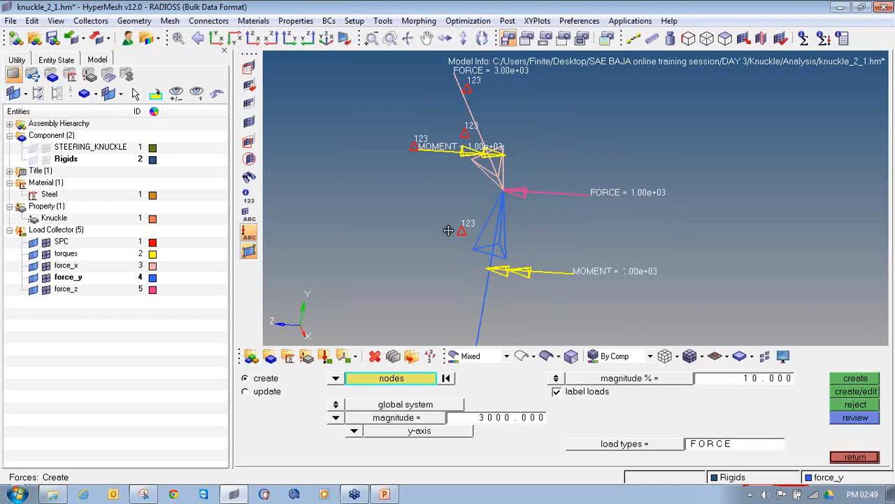
scroll(450, 229, "up", 3, "ctrl")
scroll(448, 230, "down", 4, "ctrl")
right_click_drag(448, 228, 424, 266, "ctrl")
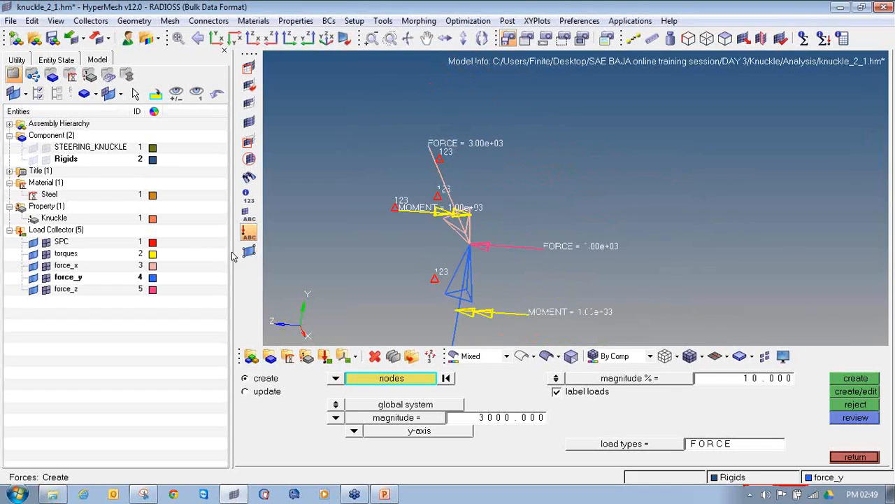
Display the elements of the STEERING_KNUCKLE and Rigids components together with the labelled loads
left_click(46, 147)
left_click_drag(377, 147, 304, 188, "ctrl")
left_click(249, 232)
left_click_drag(525, 273, 514, 259, "ctrl")
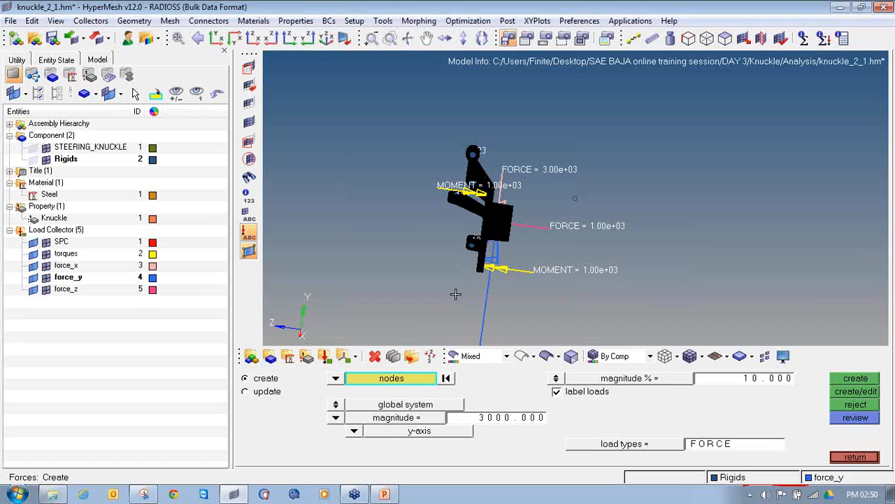
Switch to Notepad with an empty document and leave two blank lines at its start
left_click(19, 494)
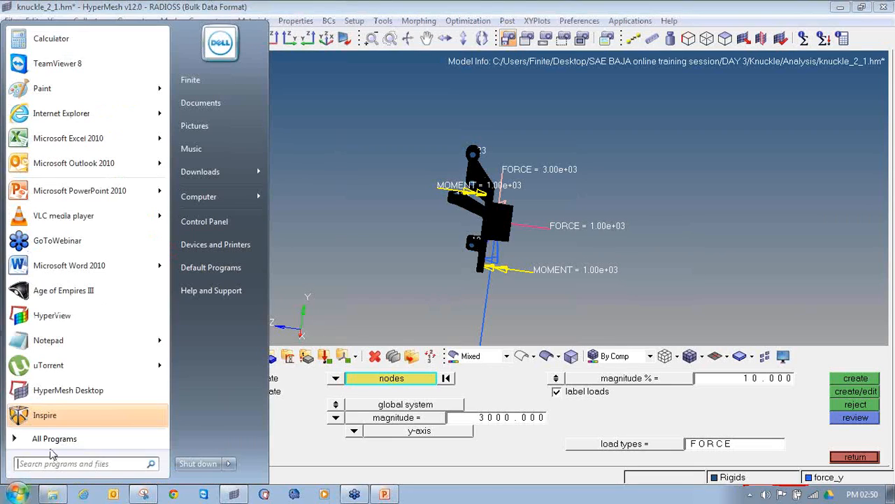
left_click(91, 339)
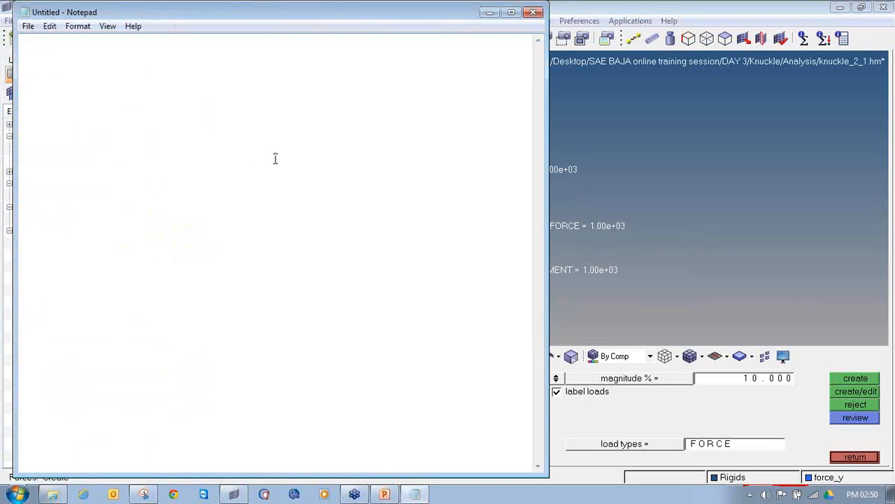
key("Return")
key("Return")
type("x-t")
key("Return")
key("BackSpace")
key("BackSpace")
key("BackSpace")
key("BackSpace")
key("BackSpace")
key("BackSpace")
key("BackSpace")
key("BackSpace")
key("BackSpace")
Write the first list item "1) x-t" indented by two tab stops
key("Tab")
key("Tab")
type("10")
key("BackSpace")
type("0")
key("BackSpace")
type(") x-t")
Add the items "2) y-t" and "3) z-t" on new lines with the same indentation
key("Return")
key("Tab")
key("Tab")
type("2) y-t")
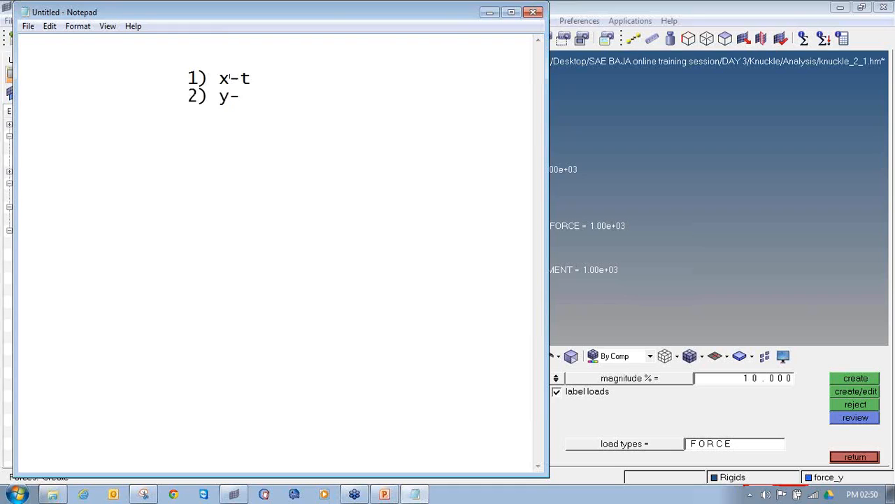
key("Return")
key("Tab")
key("Tab")
type("3) z-t")
Add the fourth list item "4) xyz-t" on a new line with the same two-tab indentation
key("Return")
key("Tab")
key("Tab")
type("4) ")
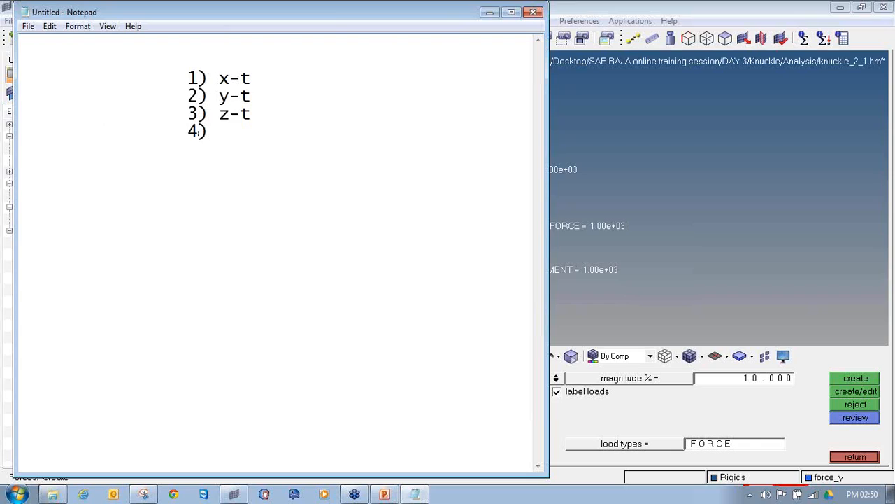
type("xyz-t")
Add the fifth list item "5) xz-t" on a new line, with a space after the number
key("Return")
key("Tab")
key("Tab")
type("5)xz-t")
key("BackSpace")
key("BackSpace")
key("BackSpace")
key("BackSpace")
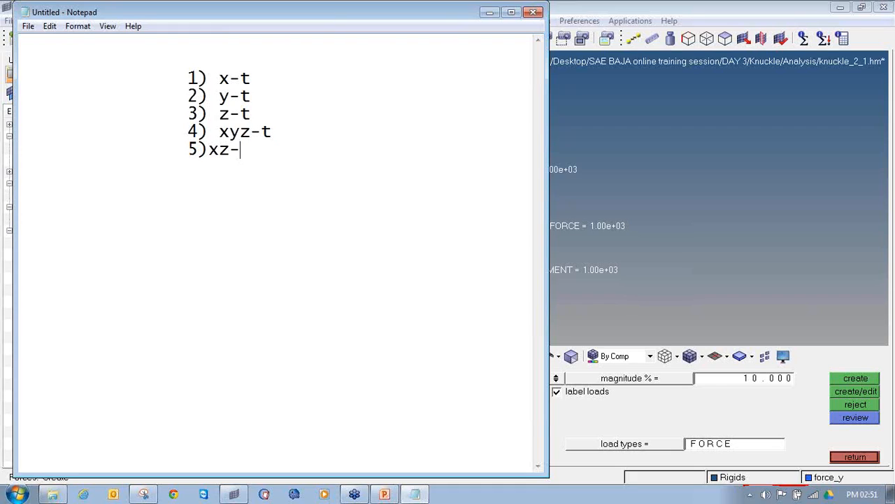
type("xz-t")
Add the sixth list item "6) yz-t" with the same indentation and spacing, and end the line
key("Return")
type("6")
key("BackSpace")
key("Tab")
key("Tab")
type("6)yz-t")
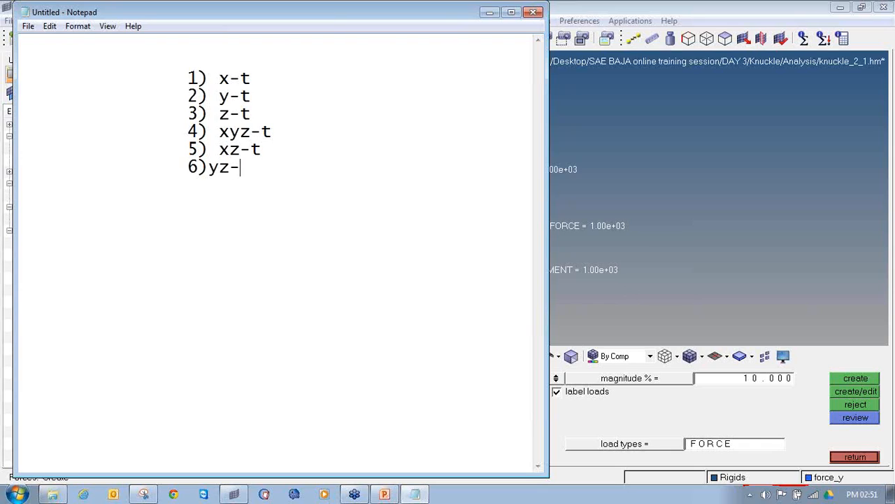
key("BackSpace")
key("BackSpace")
key("BackSpace")
key("BackSpace")
type("yz-t")
key("Return")
Review the six listed load combinations by highlighting the whole list and the first item "1) x-t"
left_click_drag(275, 170, 186, 77)
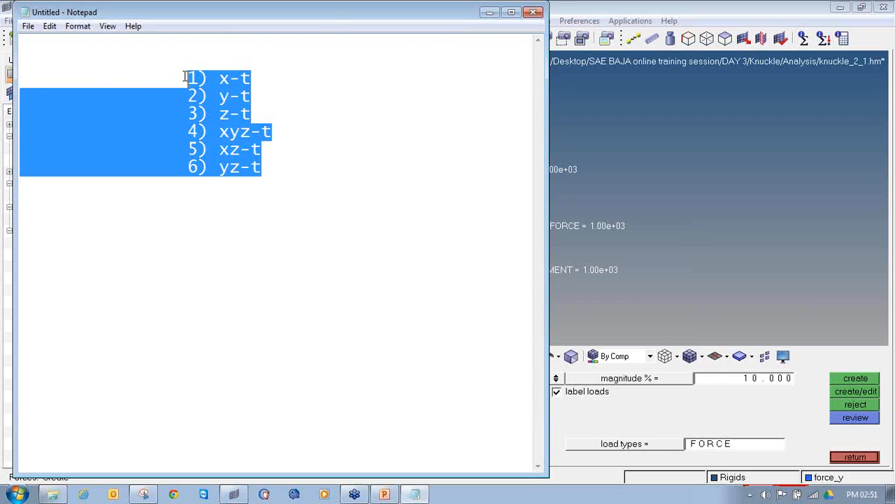
left_click(243, 187)
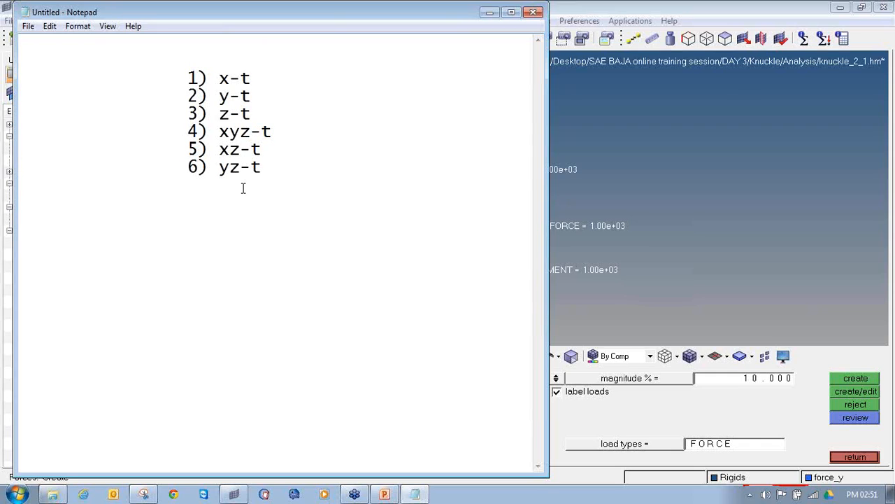
double_click(245, 78)
left_click_drag(245, 79, 185, 75)
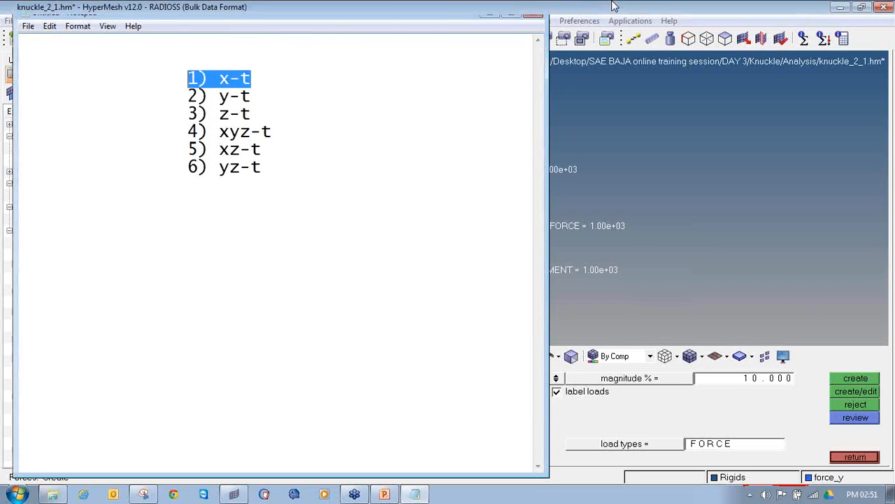
Switch to HyperMesh and create the load collector combine_x_t with the LOAD card image, opening its card for editing
left_click(612, 6)
left_click(843, 458)
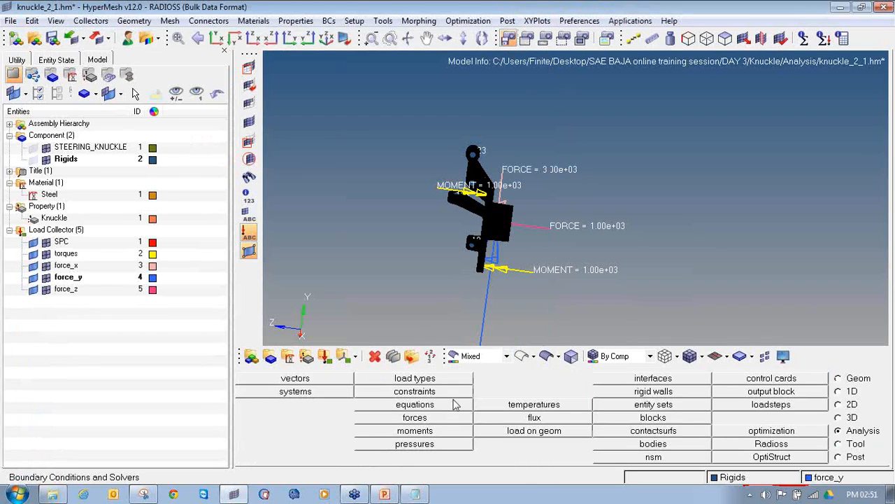
left_click(324, 358)
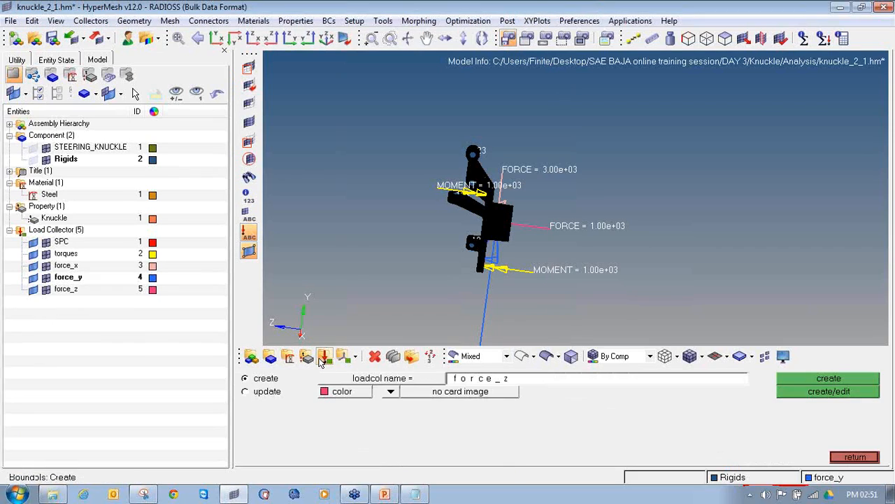
left_click(461, 379)
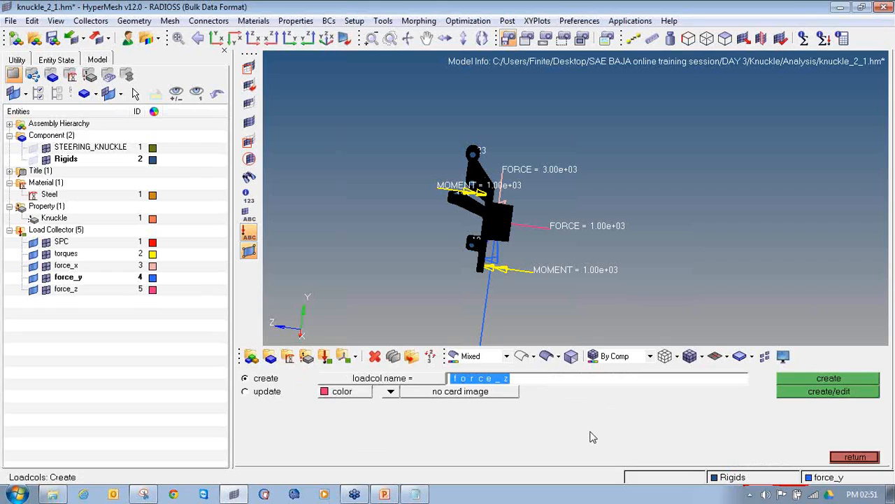
type("co_")
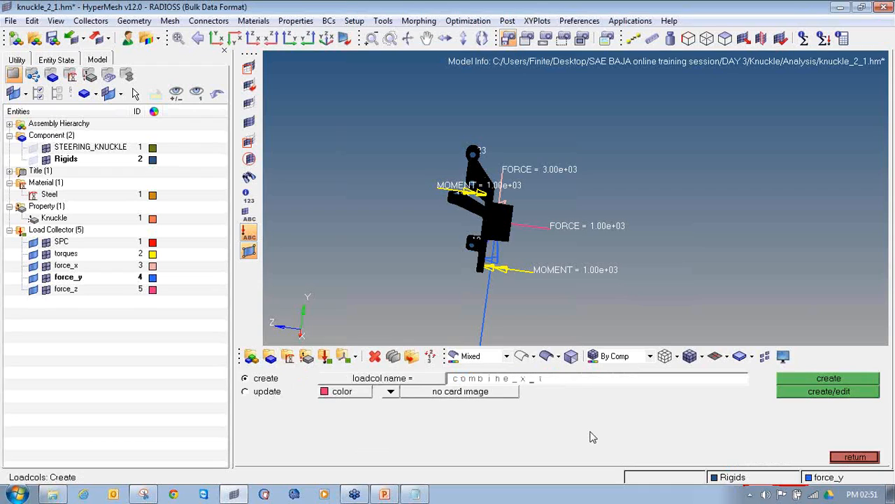
left_click(391, 392)
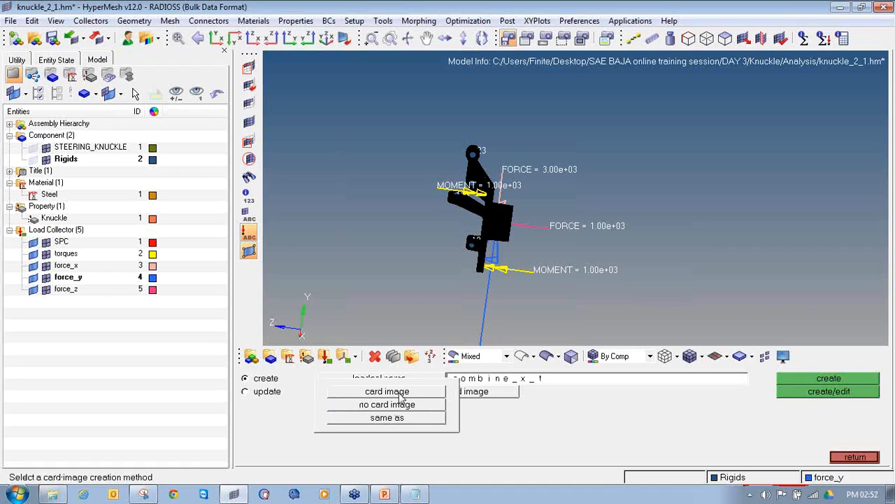
left_click(400, 393)
left_click(434, 393)
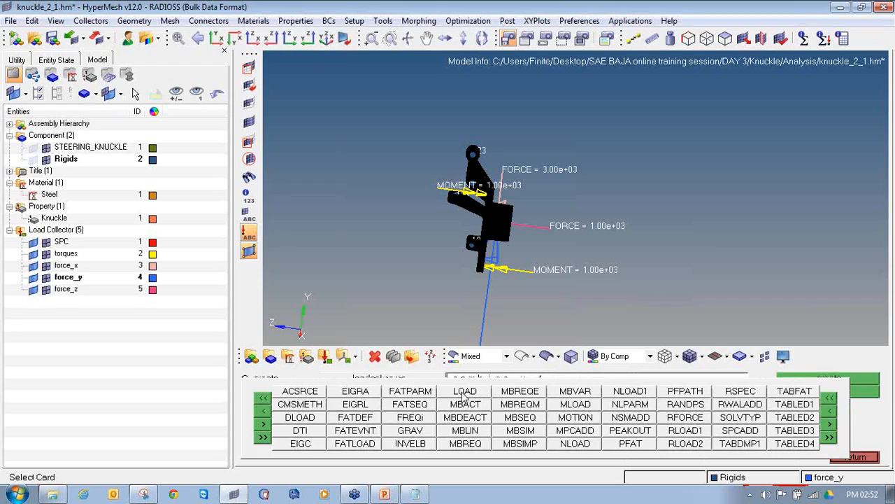
left_click(465, 392)
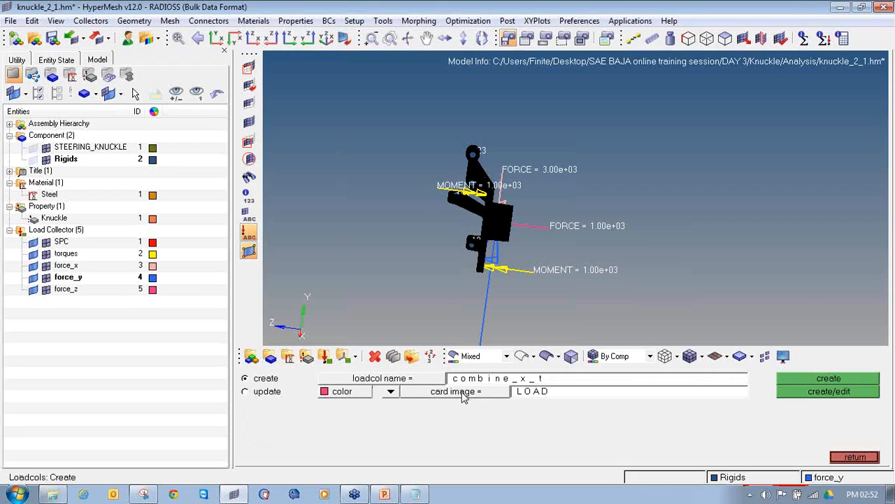
left_click(829, 391)
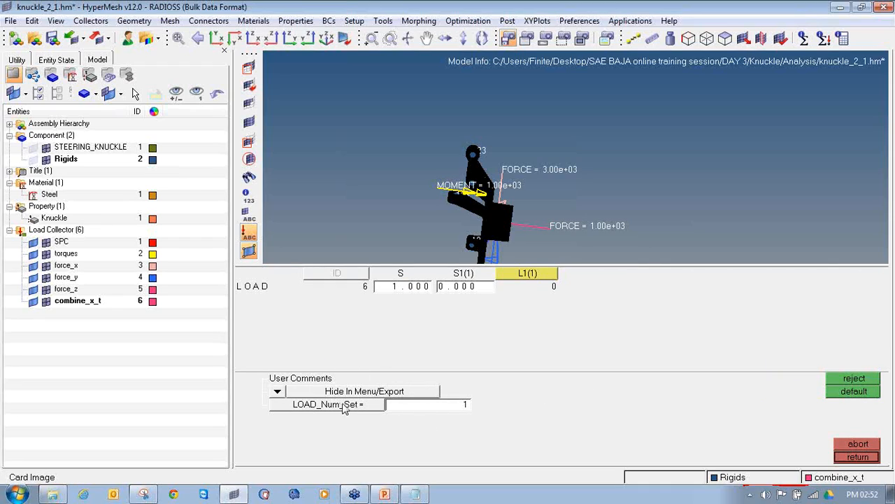
Set the number of load sets in the combine_x_t card to 2 and both S1 scale factors to 1.000
left_click(442, 412)
type("2")
key("Return")
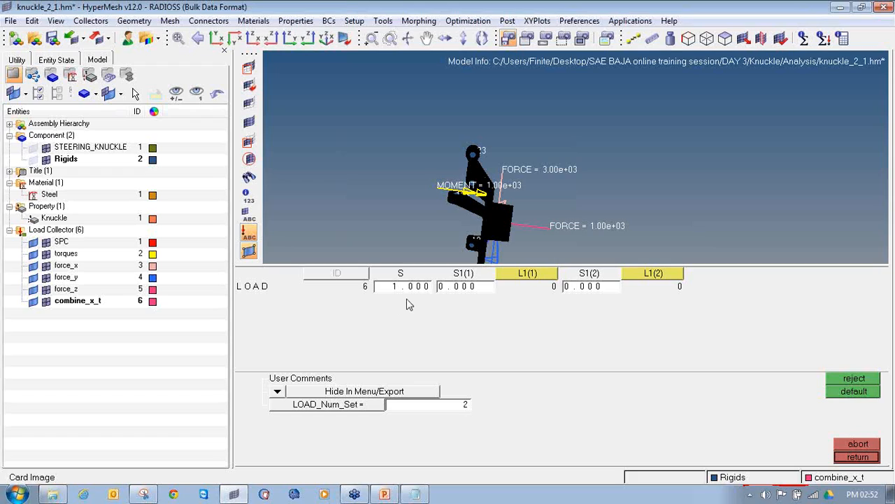
left_click(474, 288)
type("1.000")
left_click(598, 295)
type("1")
Assign force_x as the first load and torques as the second load of combine_x_t, and close the card
left_click(521, 276)
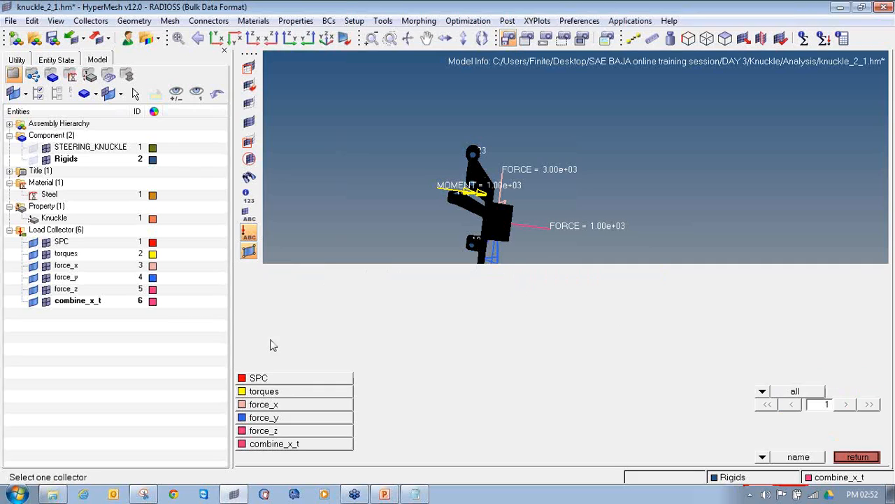
left_click(300, 409)
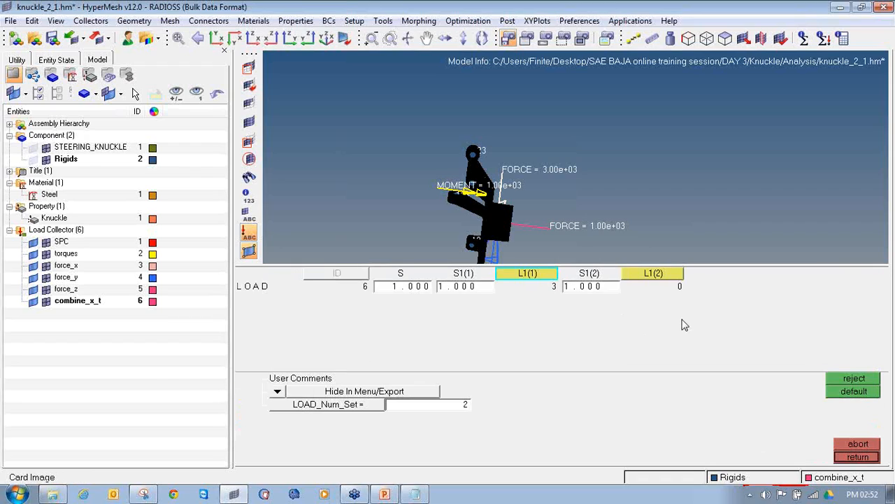
left_click(469, 288)
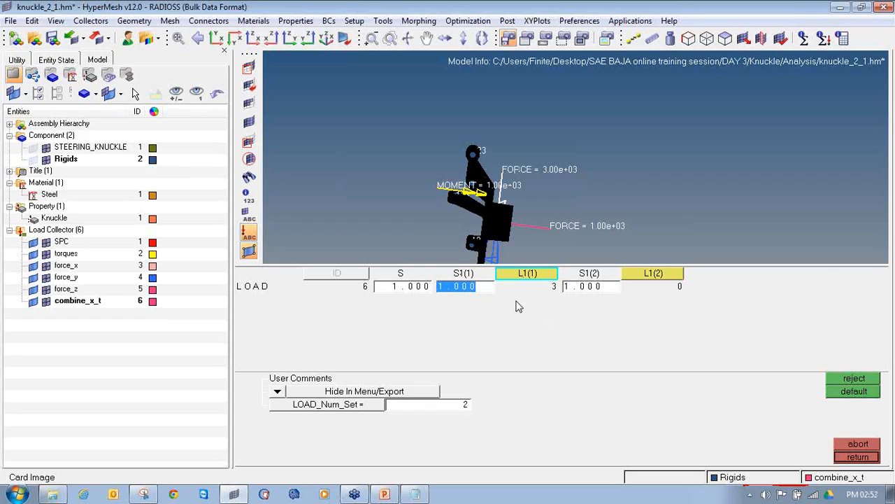
left_click(598, 301)
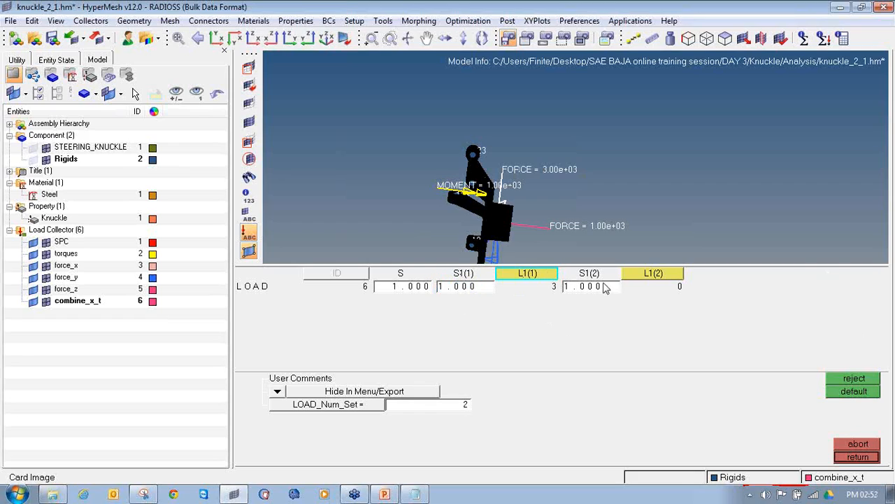
left_click(657, 270)
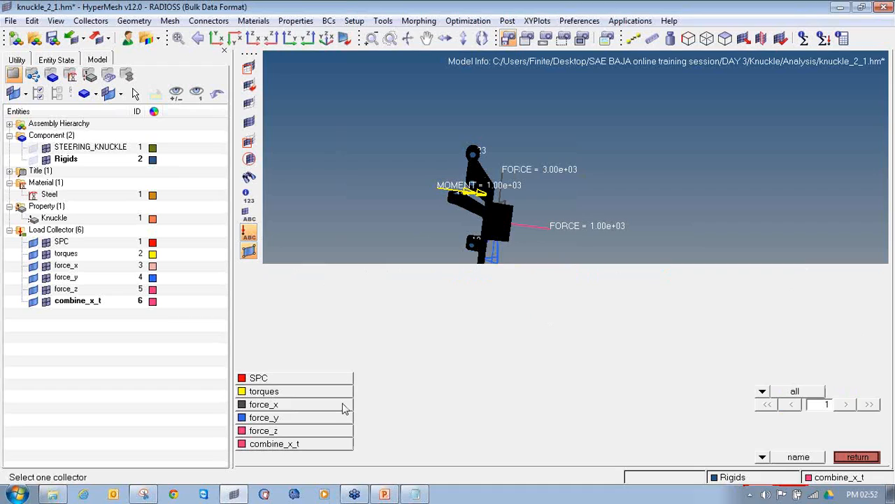
left_click(308, 392)
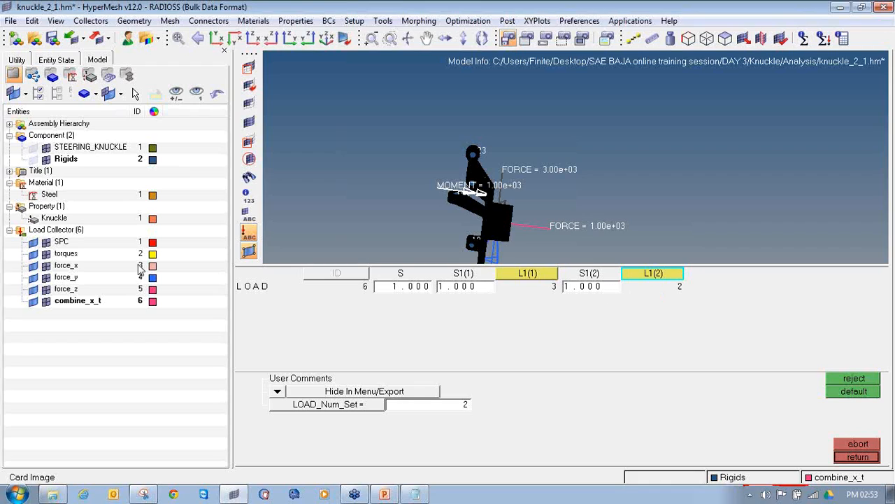
left_click(855, 456)
Create the load collector combine_y_t with the LOAD card image, 2 load sets and both S1 scale factors at 1.000
left_click(551, 383)
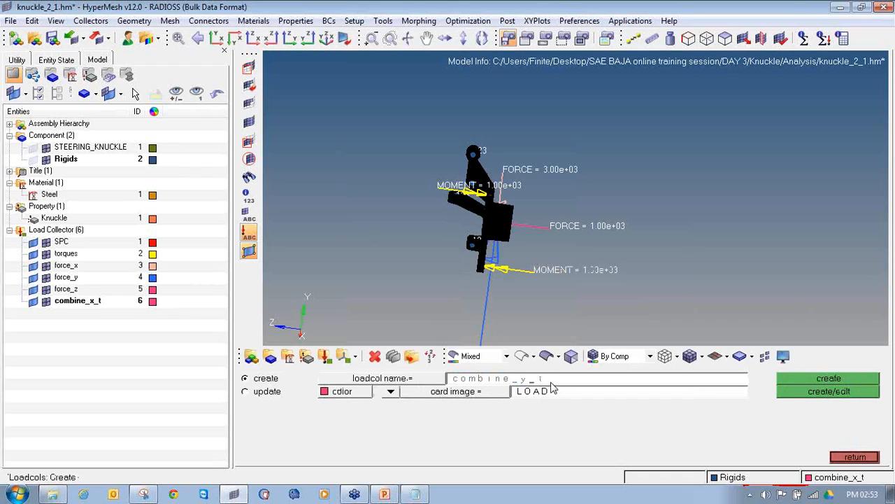
left_click(819, 396)
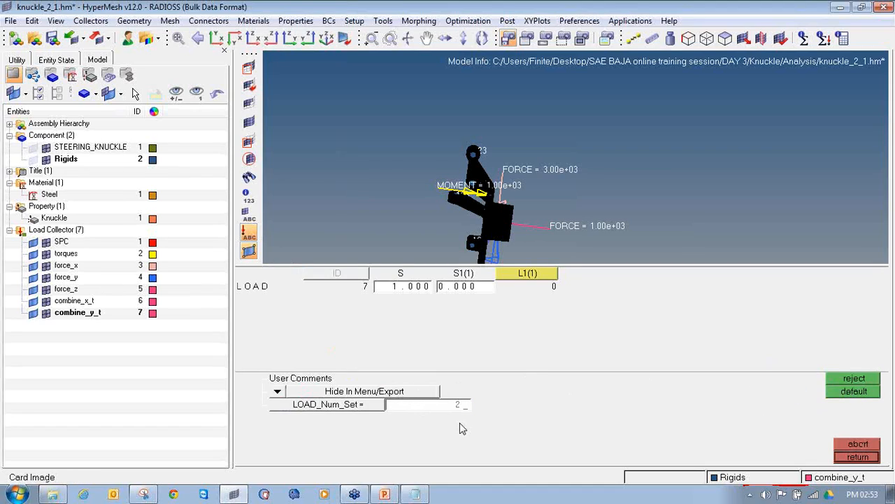
key("Return")
left_click(463, 286)
type("1")
left_click(572, 286)
type("1")
Assign force_y as the first load and torques as the second load of combine_y_t, and close the card
left_click(543, 276)
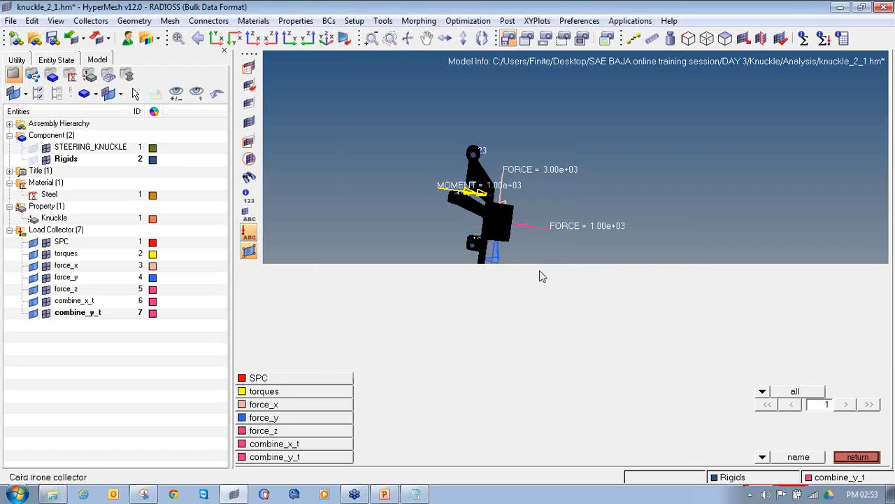
left_click(323, 418)
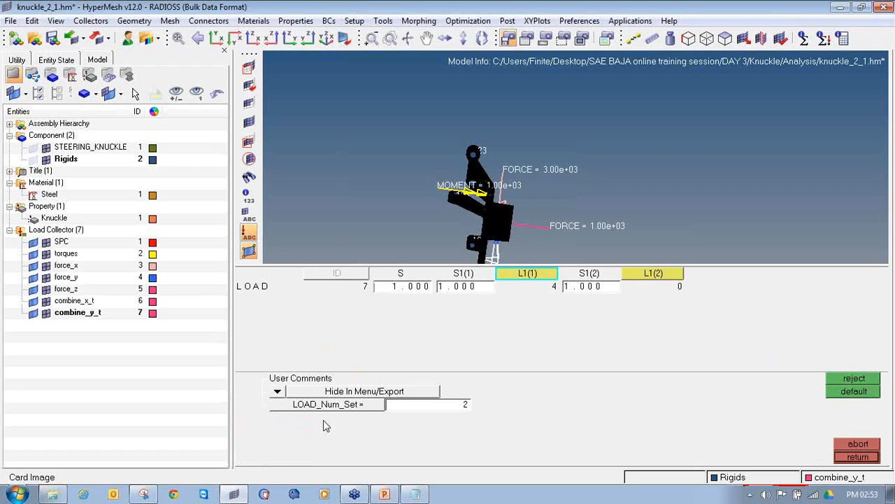
left_click(637, 273)
left_click(294, 392)
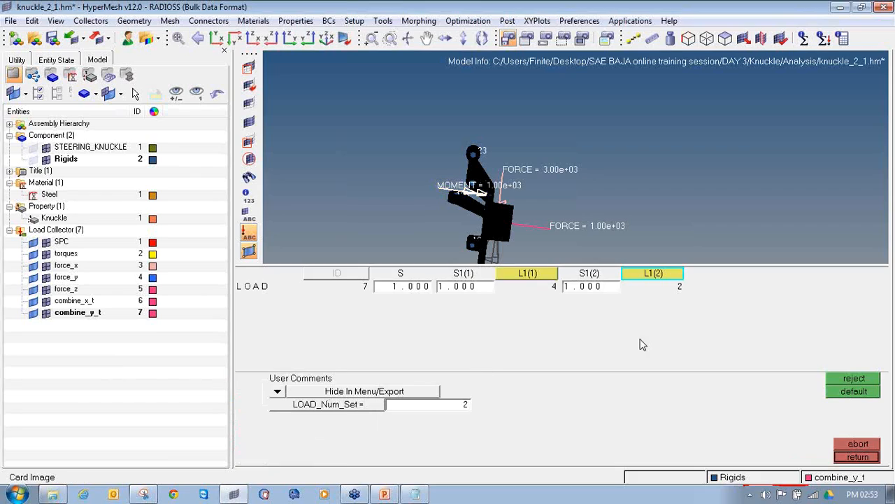
left_click(844, 458)
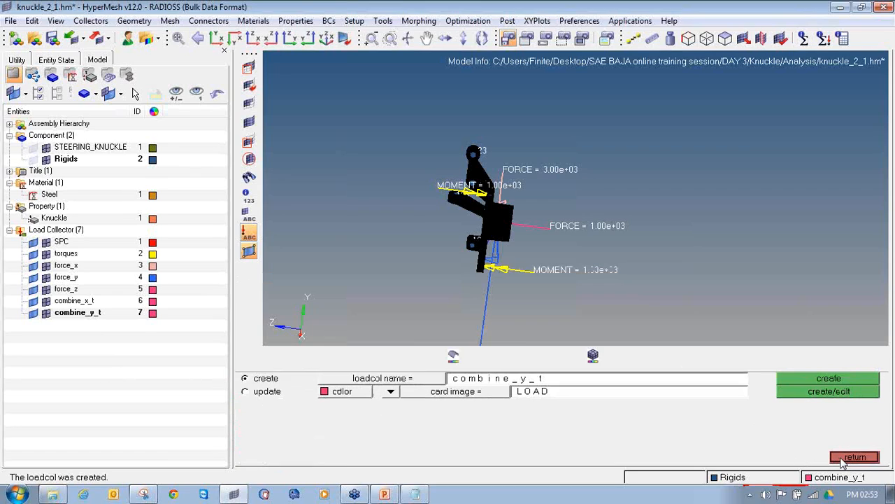
Create the load collector combine_z_t with the LOAD card image, 2 load sets and both S1 scale factors at 1.000
left_click(535, 378)
left_click(535, 379)
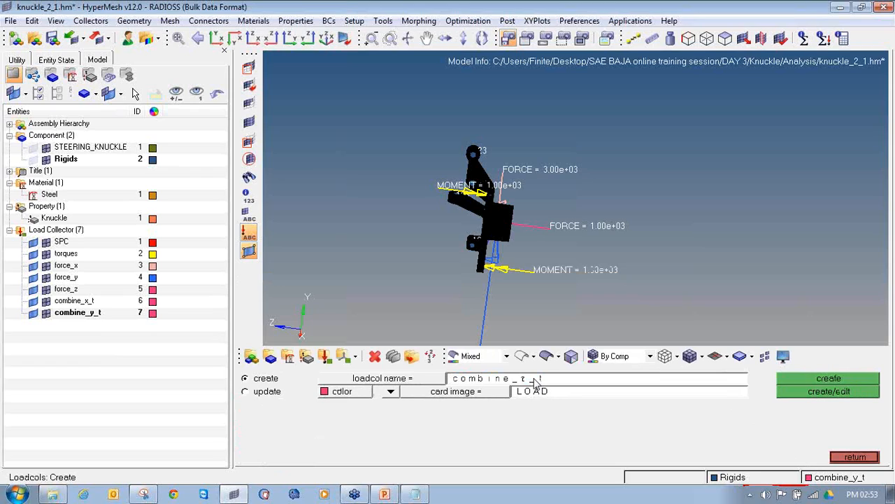
type("z")
left_click(792, 390)
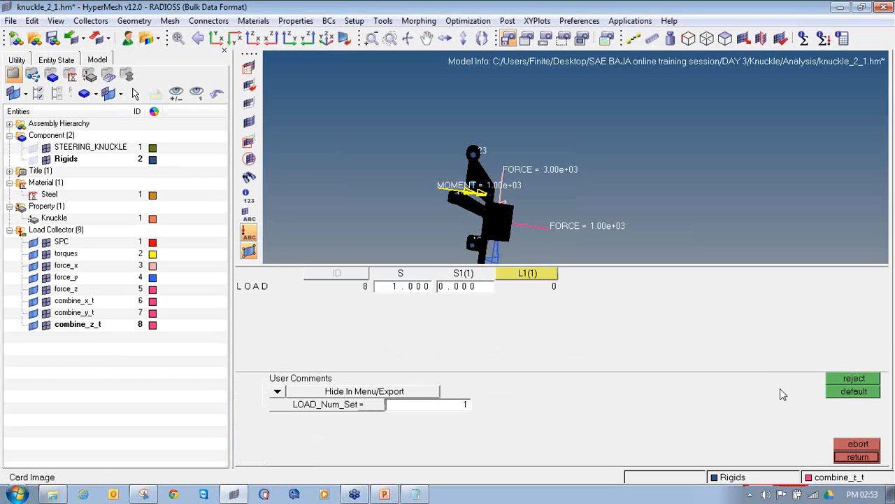
left_click(462, 404)
type("2")
key("Return")
left_click(460, 287)
Assign force_z as the first load and torques as the second load of combine_z_t, and close the card
left_click(533, 274)
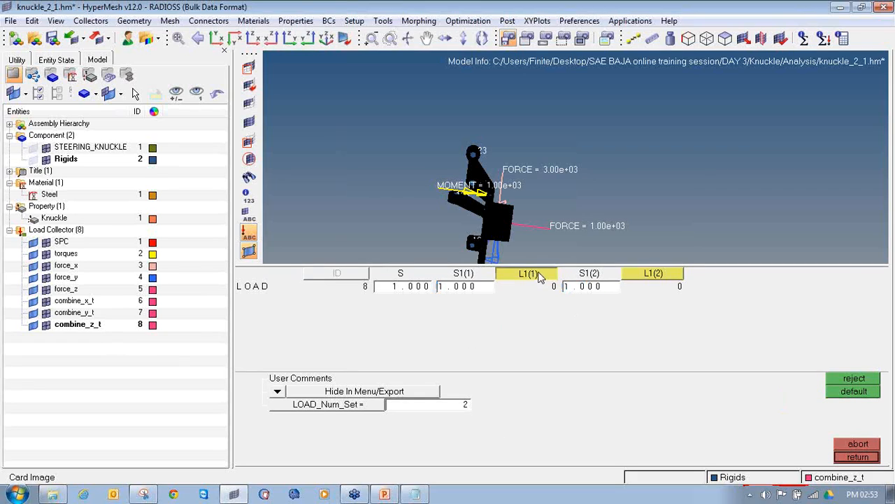
left_click(314, 431)
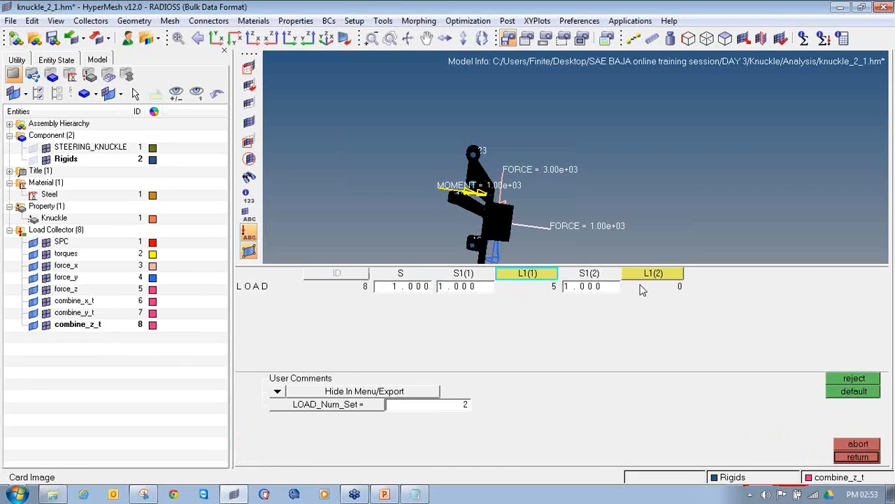
left_click(643, 286)
left_click(323, 393)
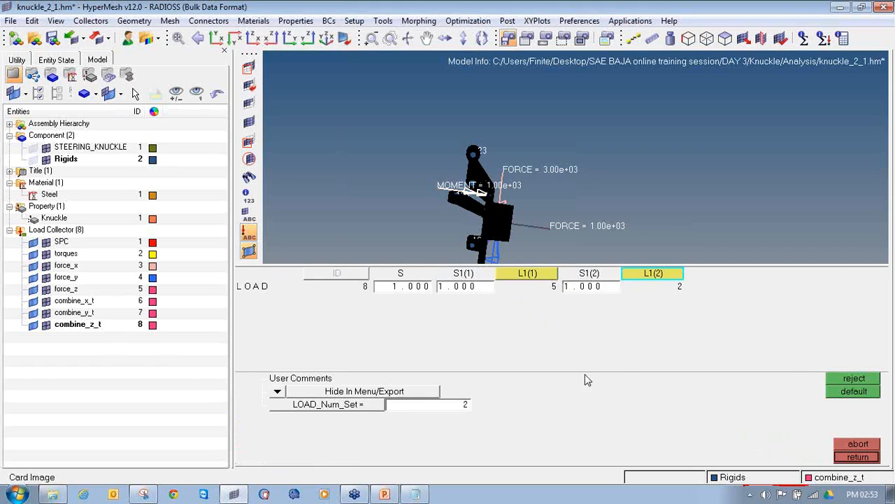
left_click(859, 457)
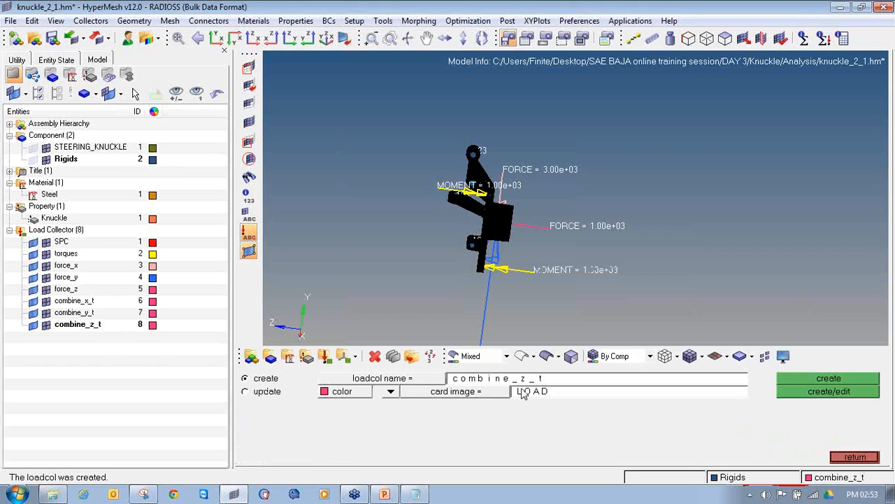
Check the combination list and create the load collector combine_xyz_t with the LOAD card image, opening its card
left_click(415, 494)
left_click_drag(274, 132, 183, 132)
left_click(685, 428)
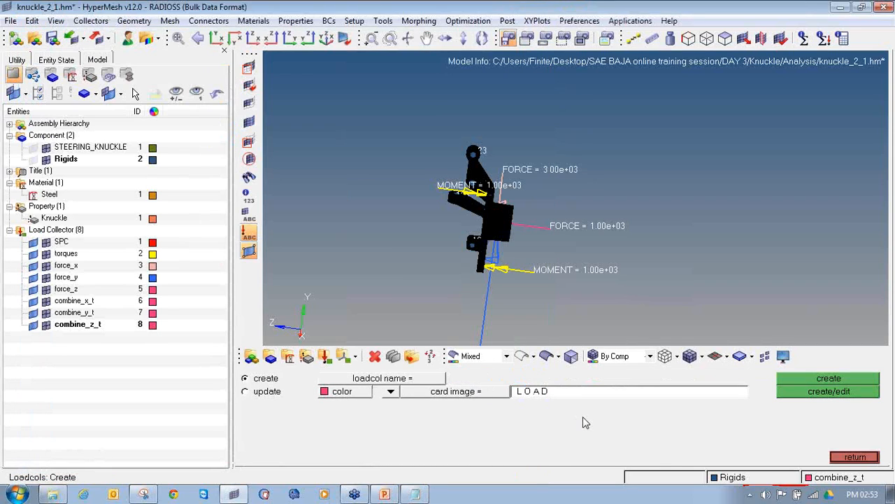
type("combine_xyz_t")
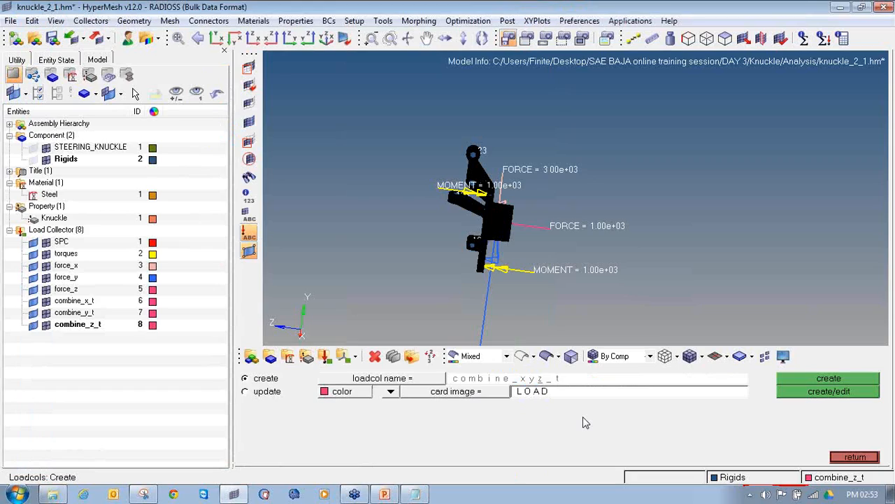
left_click(783, 392)
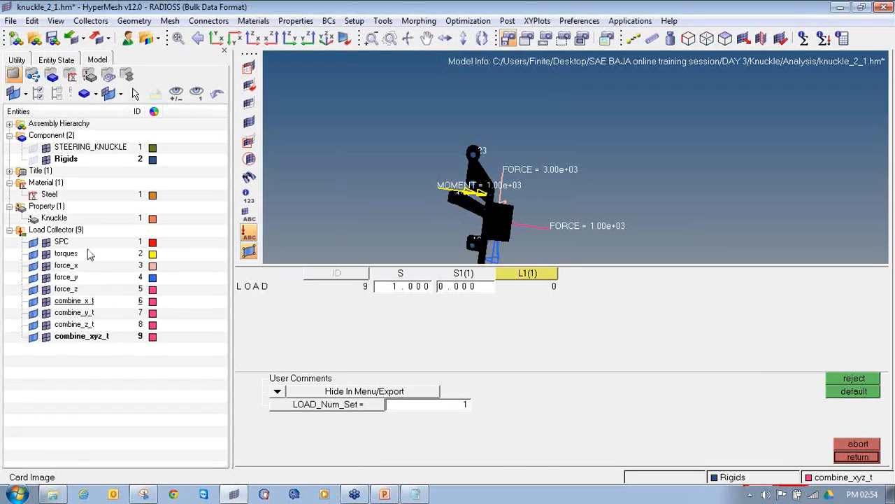
Set the combine_xyz_t card to 4 load sets with all four S1 scale factors at 1.000
left_click(426, 410)
type("4")
key("Return")
left_click(456, 291)
type("1")
left_click(592, 290)
type("1")
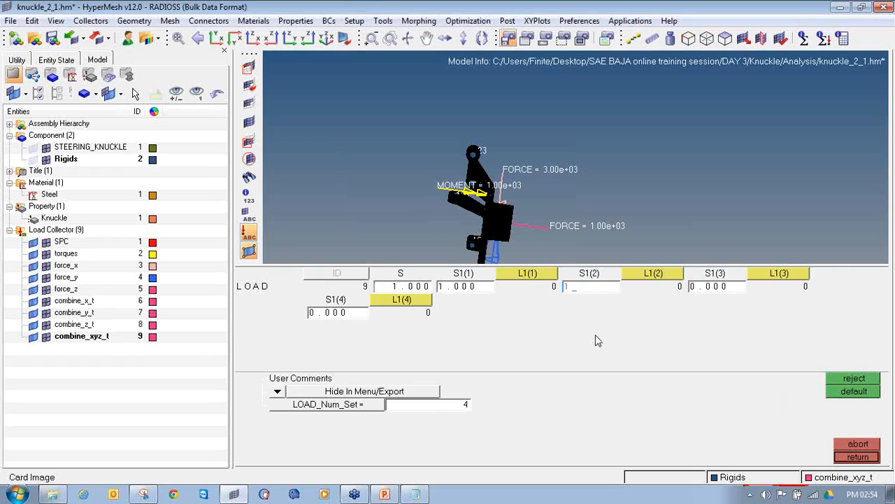
left_click(683, 288)
type("1")
left_click(337, 313)
type("1")
Assign torques, force_x, force_y and force_z in that order as the four loads of combine_xyz_t, and close the card
left_click(524, 280)
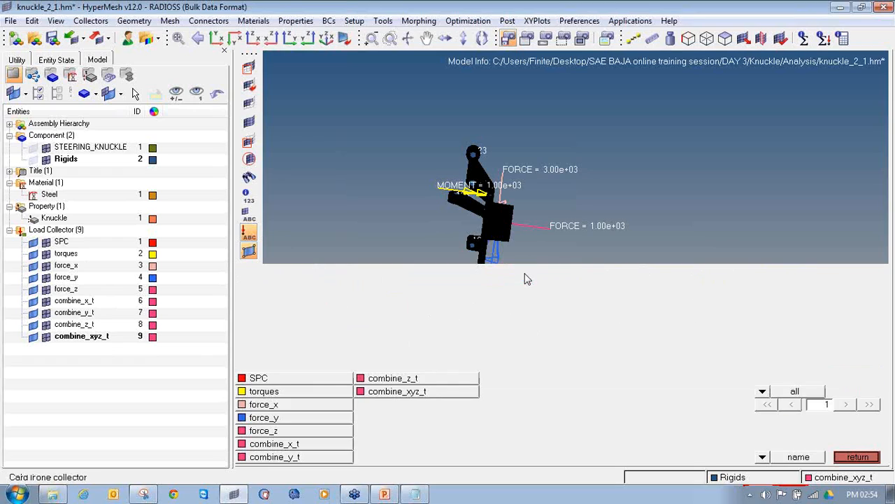
left_click(297, 393)
left_click(626, 287)
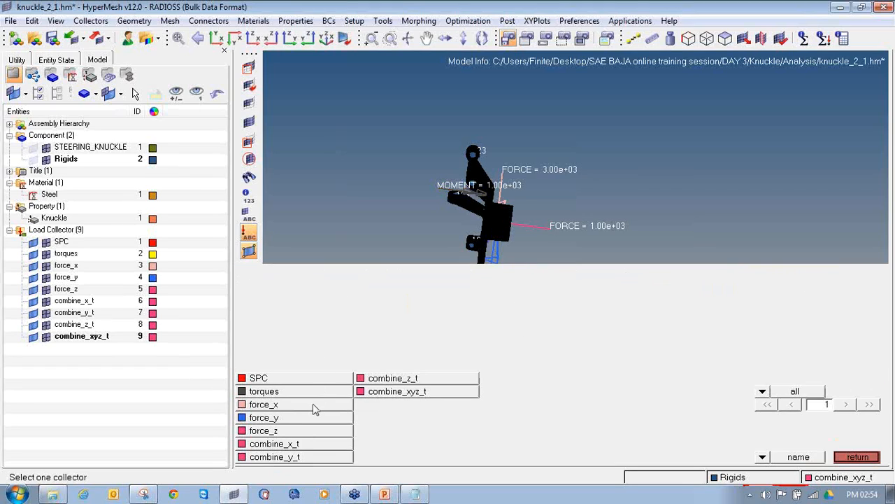
left_click(314, 409)
left_click(788, 280)
left_click(319, 418)
left_click(409, 312)
left_click(283, 429)
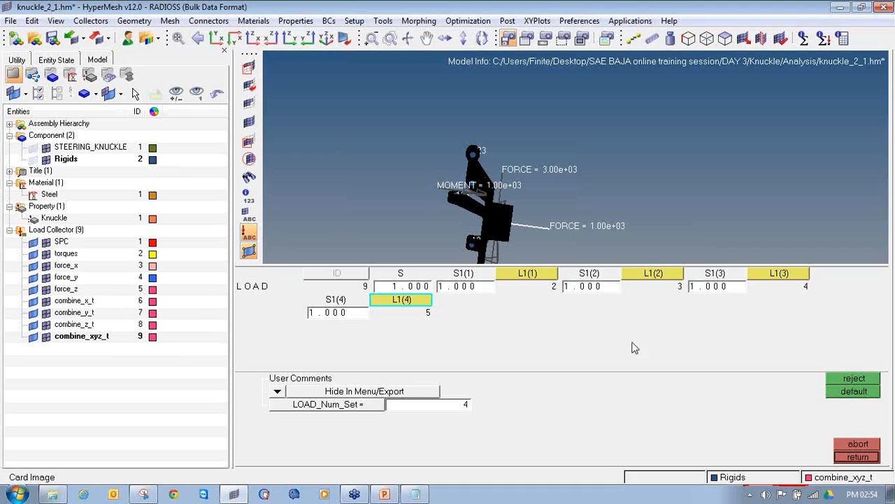
left_click(856, 457)
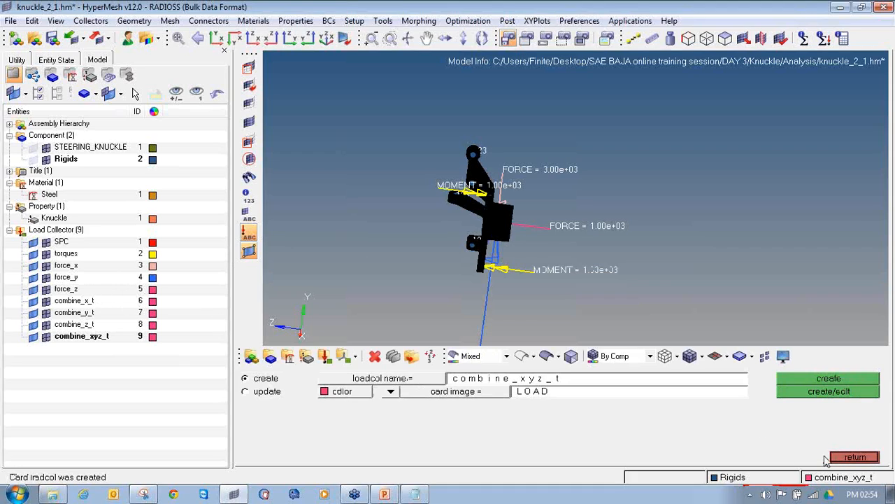
Create the load collector combine_xy_t with the LOAD card image, 3 load sets and all three S1 scale factors at 1.000
left_click(558, 380)
left_click(558, 382)
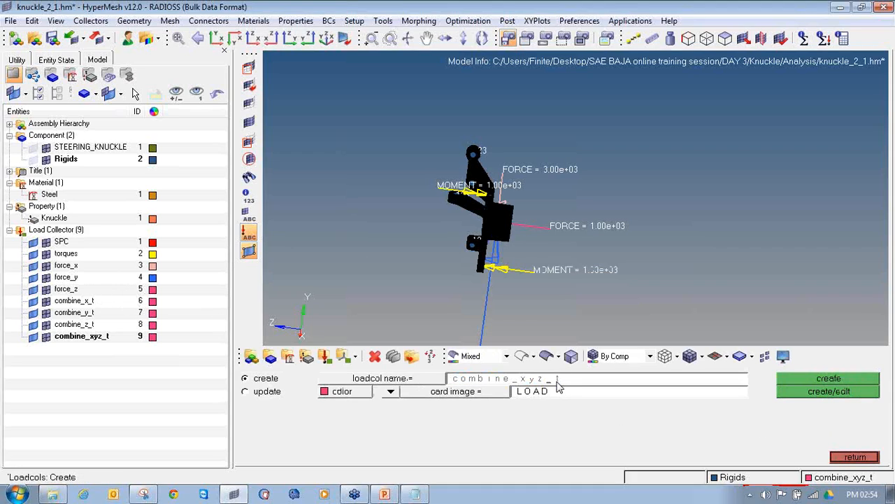
left_click(817, 391)
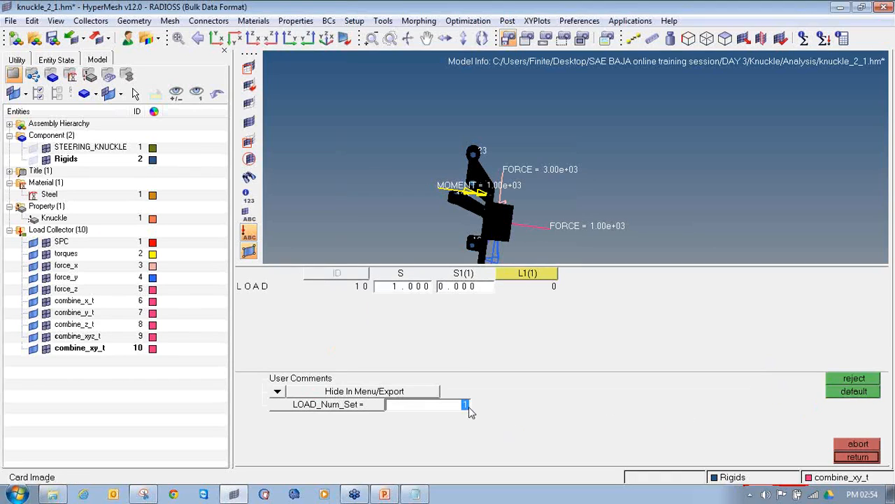
key("Return")
left_click(468, 287)
type("1000")
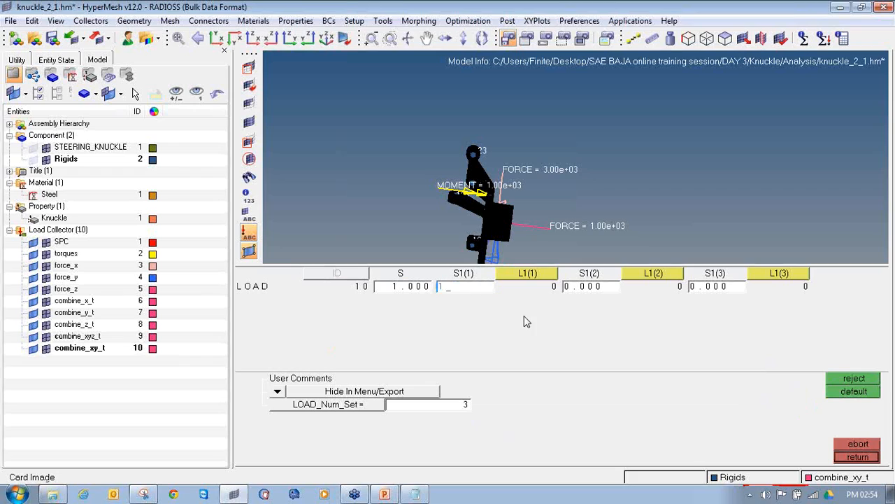
left_click(598, 288)
type("1")
left_click(702, 290)
type("1")
Assign torques, force_x and force_y in that order as the three loads of combine_xy_t, and close the card
left_click(529, 273)
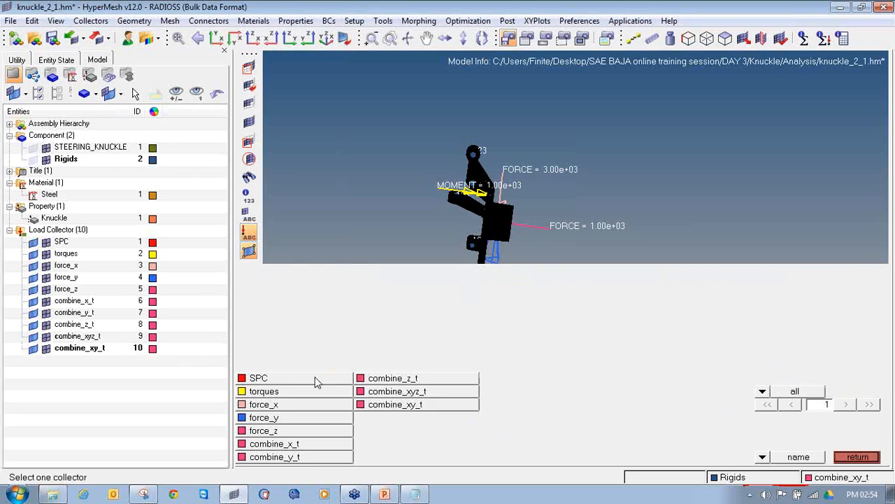
left_click(317, 395)
left_click(653, 274)
left_click(263, 404)
left_click(763, 275)
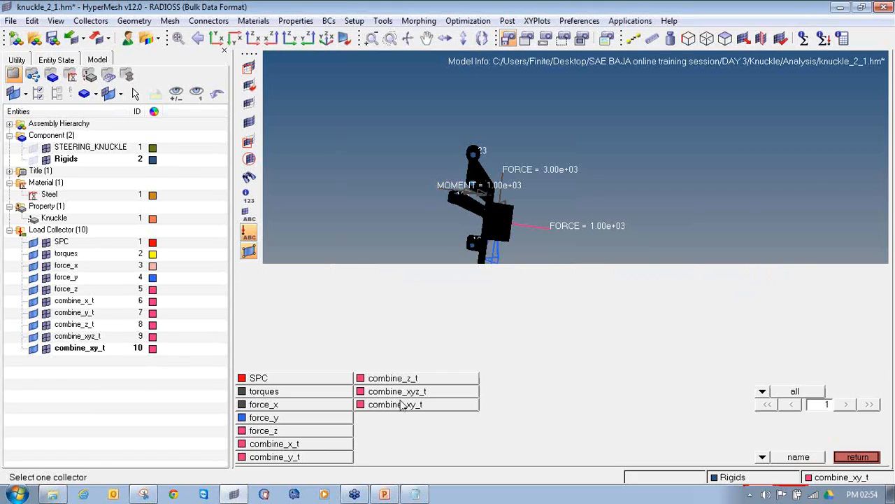
left_click(331, 419)
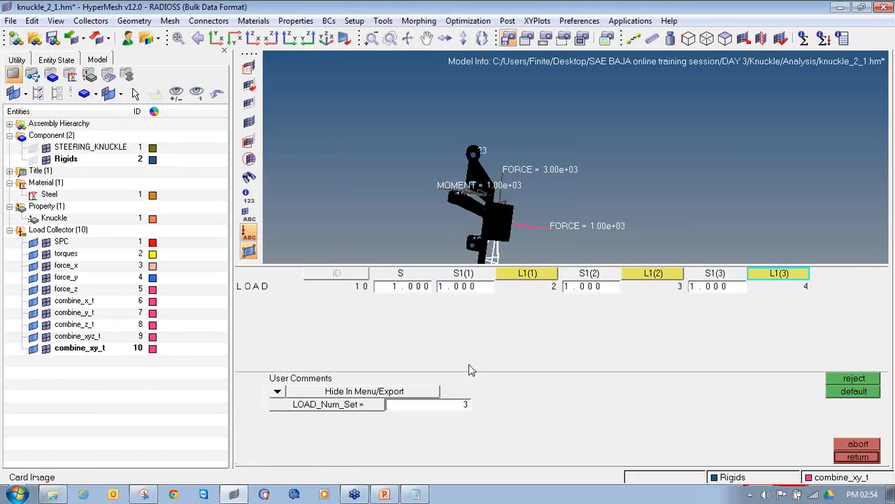
left_click(840, 458)
Create the load collector combine_xz_t with the LOAD card image, 3 load sets and all three S1 scale factors at 1.000
left_click(551, 383)
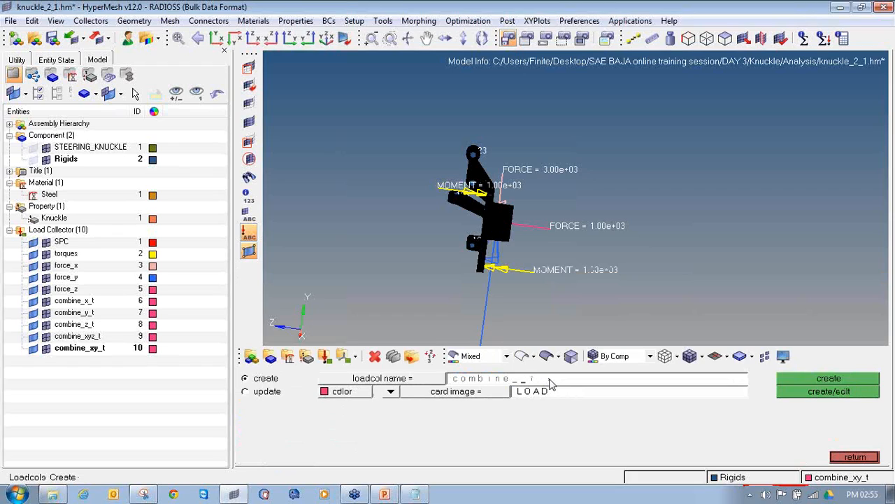
type("t")
key("Return")
left_click(461, 403)
type("3")
key("Return")
left_click(449, 287)
type("1")
left_click(571, 288)
type("1")
left_click(700, 288)
type("1")
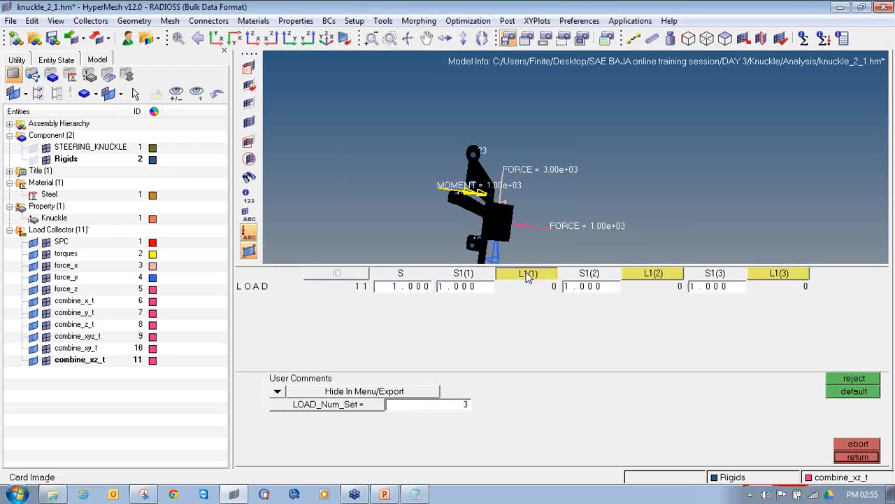
Assign torques, force_x and force_z in that order as the loads of combine_xz_t, then close its card and load collector creation
left_click(529, 274)
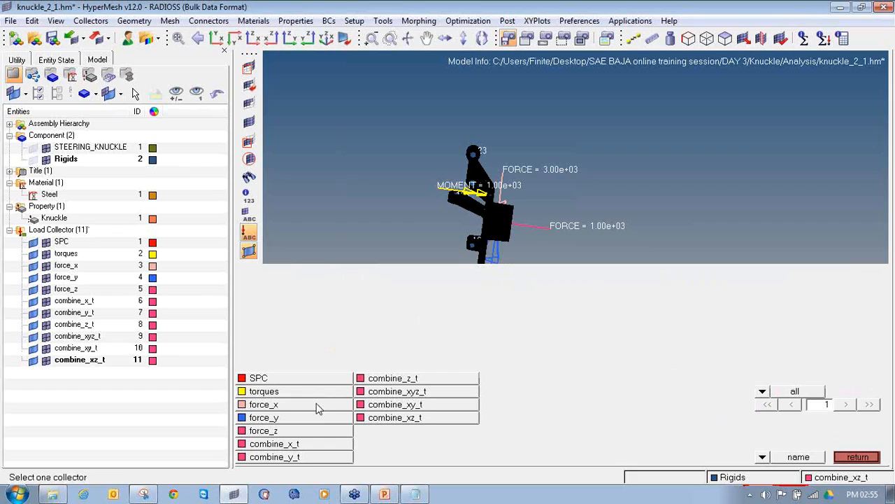
left_click(316, 393)
left_click(664, 275)
left_click(315, 404)
left_click(796, 276)
left_click(321, 431)
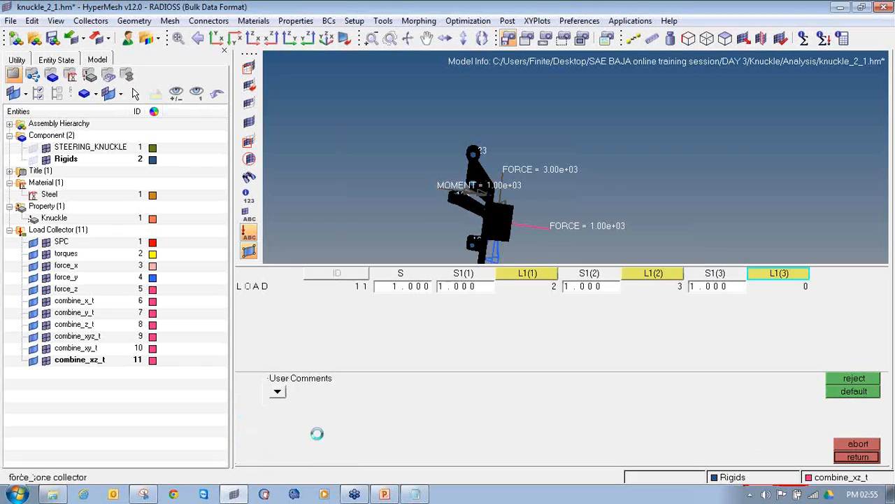
left_click(864, 458)
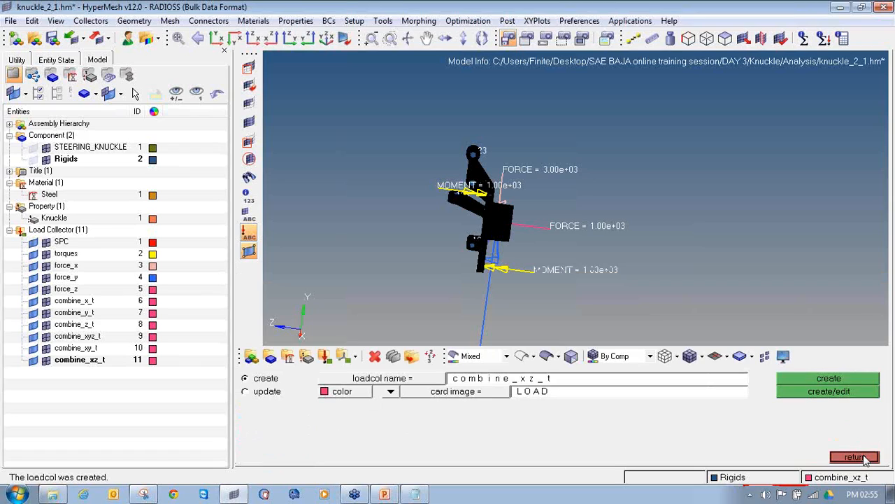
left_click(855, 457)
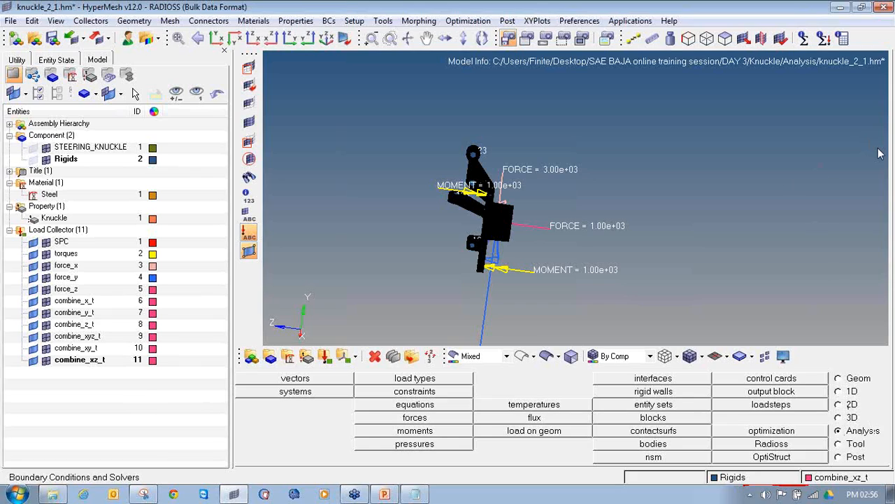
Create a loadstep named force_x with the SPC collector as its SPC and the force_x collector as its LOAD
mouse_move(860, 422)
left_mouse_down()
mouse_move(836, 423)
mouse_move(875, 438)
mouse_move(874, 418)
left_mouse_up()
mouse_move(754, 397)
left_mouse_down()
mouse_move(744, 403)
mouse_move(798, 408)
mouse_move(770, 396)
left_mouse_up()
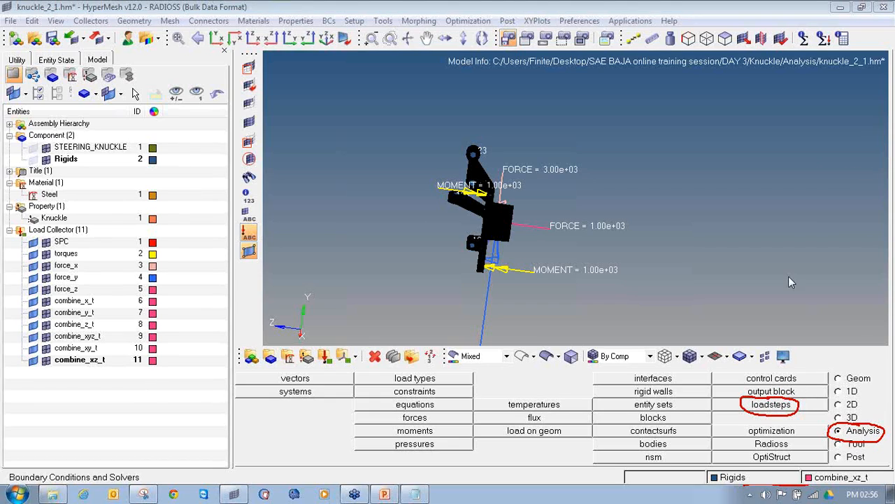
left_click(775, 406)
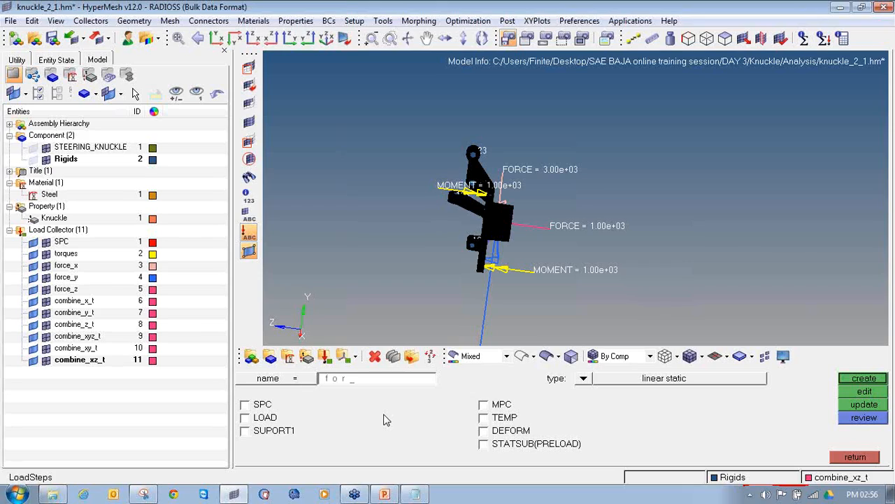
type("ce")
left_click(259, 406)
left_click(259, 418)
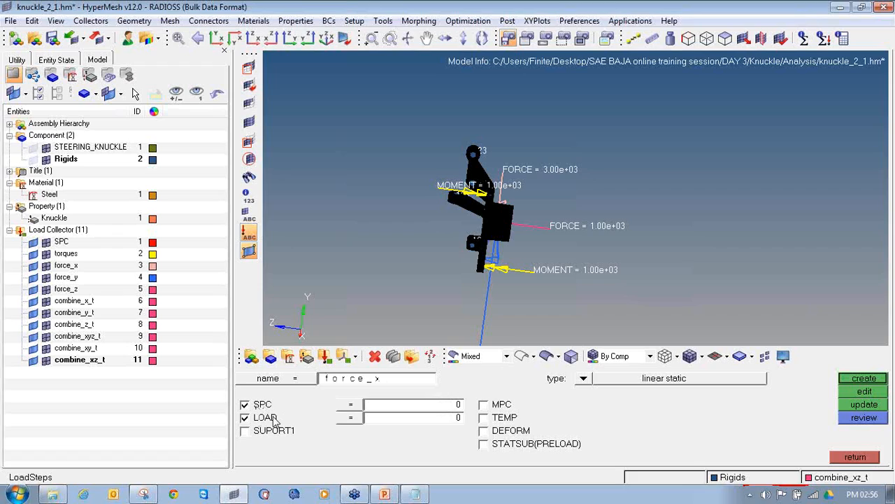
left_click(352, 407)
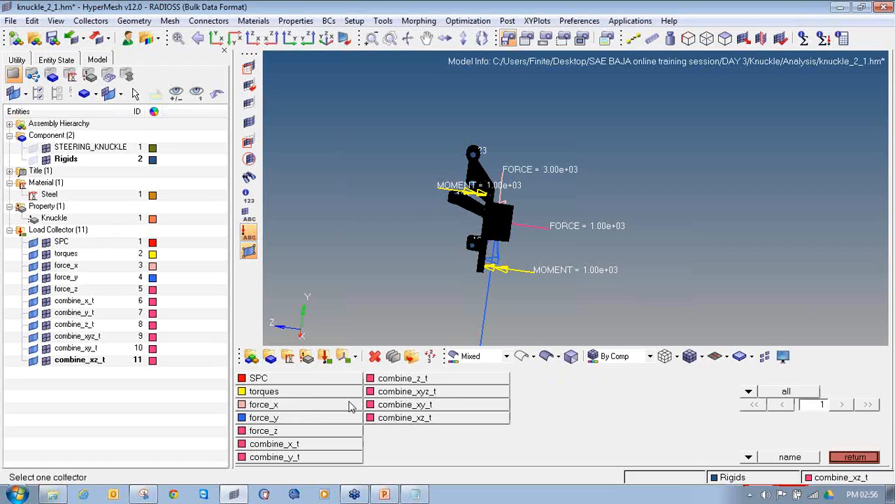
left_click(315, 381)
left_click(368, 424)
left_click(321, 408)
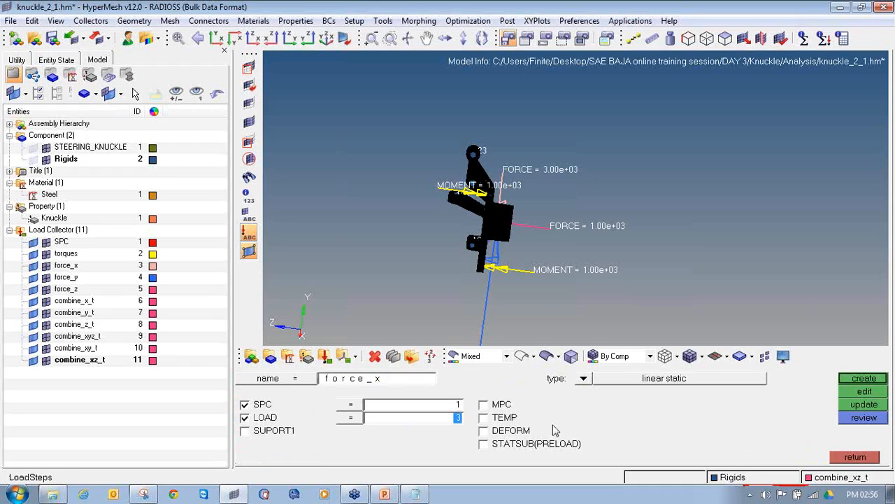
left_click(848, 381)
Expand the Load Step folder in the model tree and collapse the Property, Material and Component folders
left_click(9, 371)
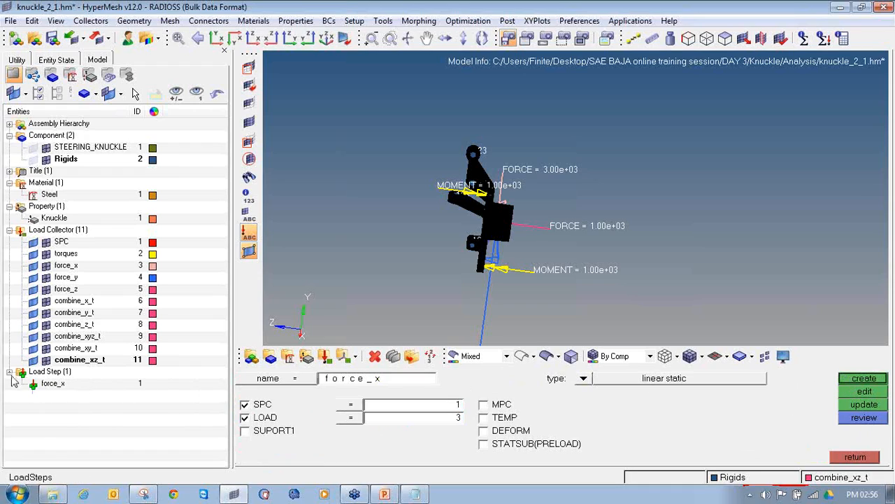
left_click(9, 205)
left_click(10, 182)
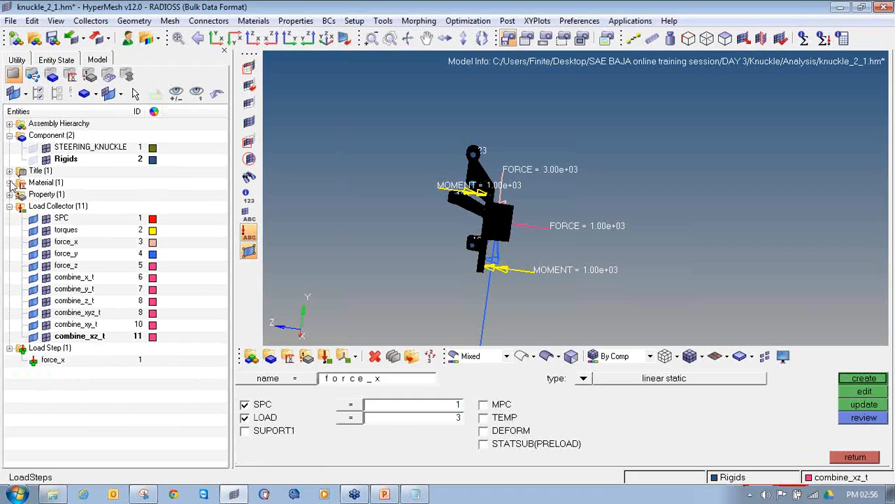
left_click(10, 135)
Create a loadstep named force_y with the SPC collector as its SPC and the force_y collector as its LOAD
left_click(404, 386)
key("BackSpace")
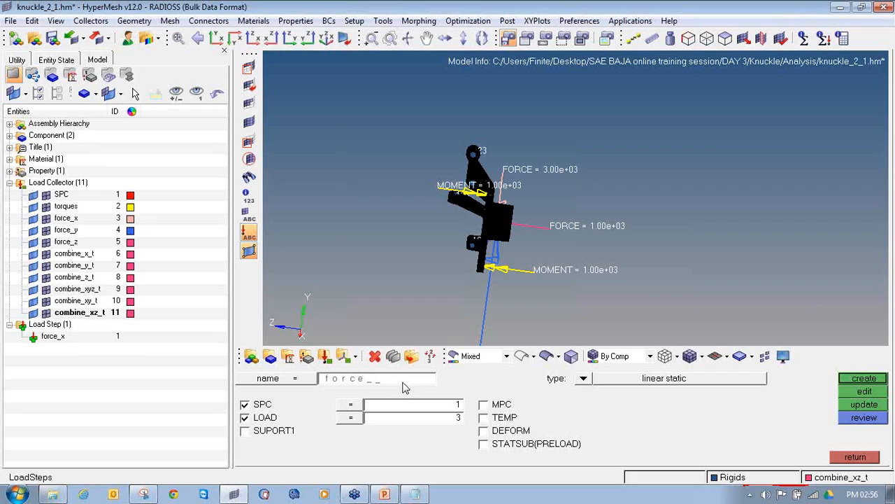
left_click(350, 405)
left_click(298, 378)
left_click(350, 416)
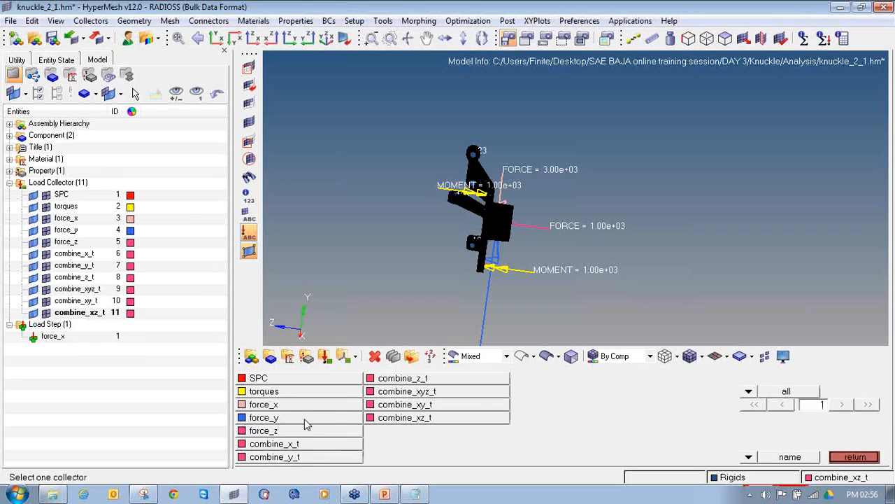
left_click(304, 418)
left_click(846, 380)
Create a loadstep named force_z with the SPC collector as its SPC and the force_z collector as its LOAD
left_click(407, 380)
left_click(408, 380)
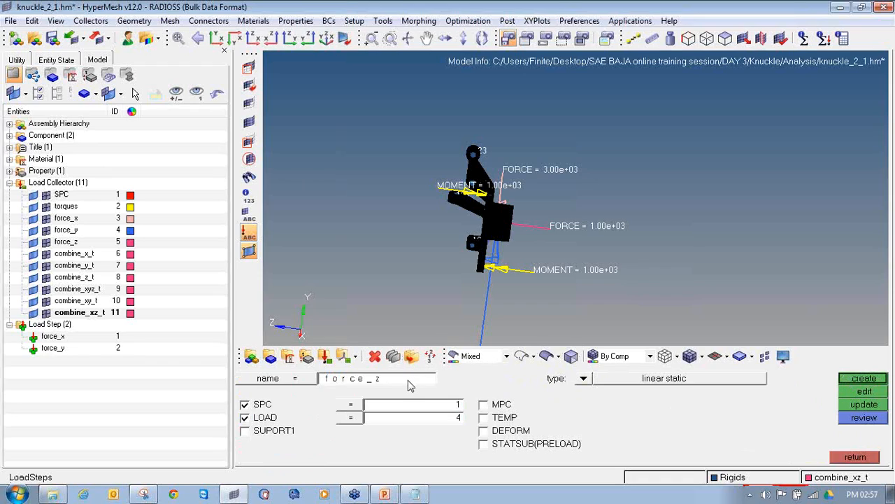
left_click(350, 404)
left_click(308, 380)
left_click(351, 418)
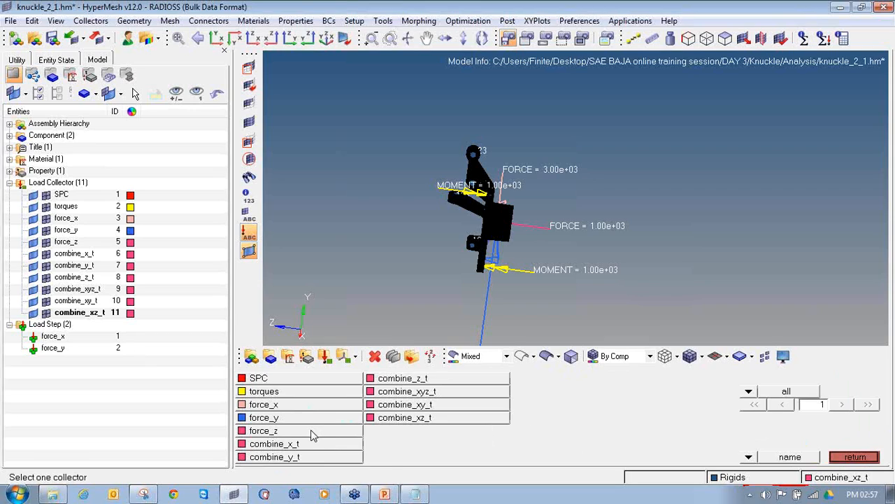
left_click(311, 433)
left_click(867, 378)
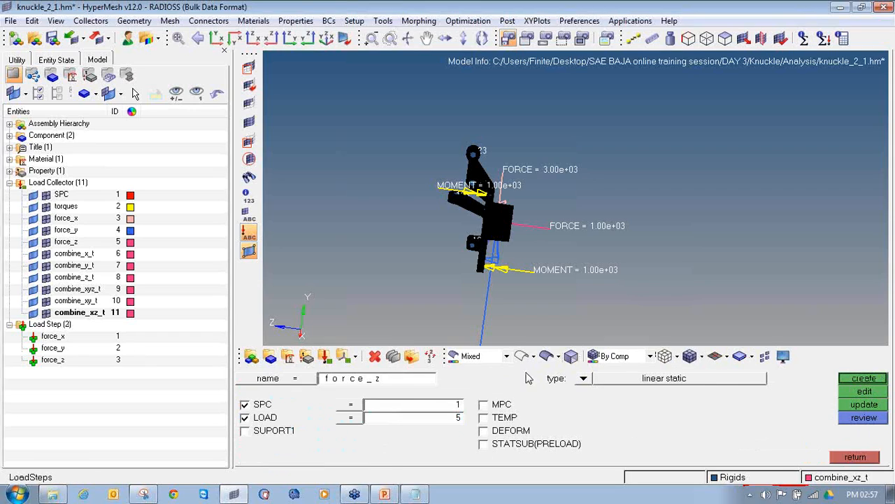
Create a loadstep named torques with the SPC collector as its SPC and the torques collector as its LOAD
left_click(413, 381)
type("torques")
left_click(350, 404)
left_click(316, 381)
left_click(350, 417)
left_click(305, 392)
left_click(844, 377)
Create a loadstep named combine_xt with the SPC collector as its SPC and the combine_x_t collector as its LOAD
left_click(422, 383)
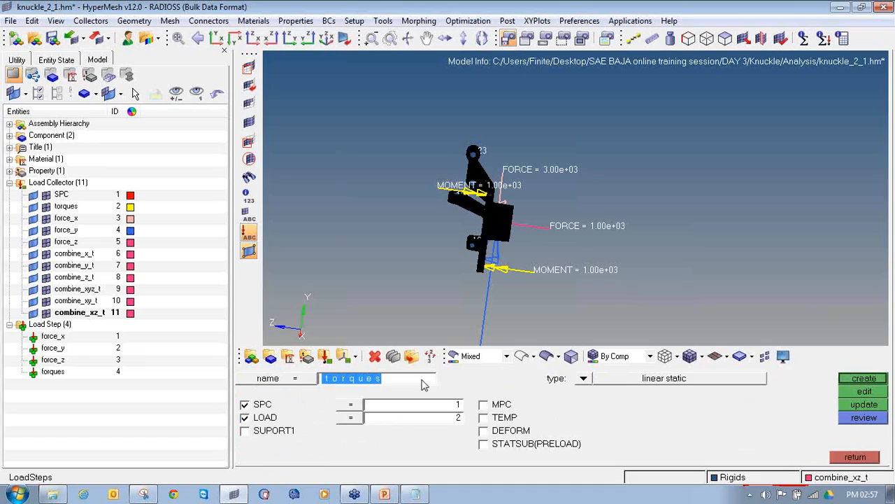
type("c")
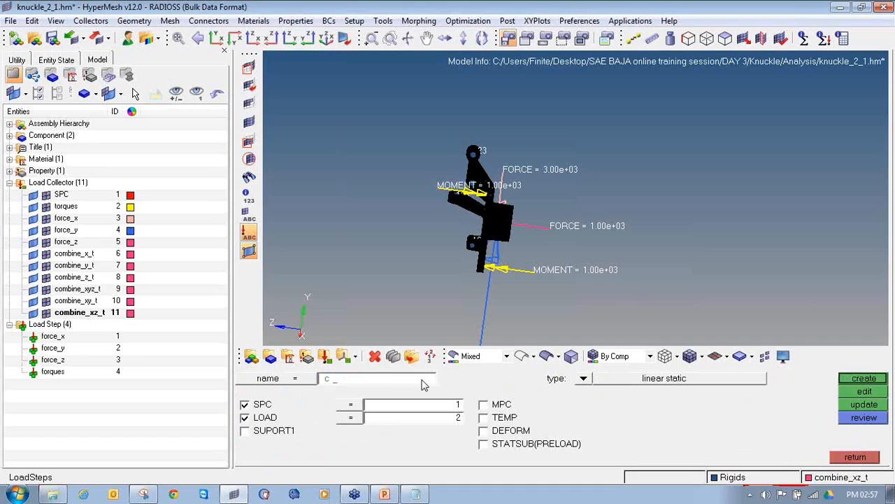
type("ombine_xt")
left_click(350, 404)
left_click(323, 378)
left_click(360, 419)
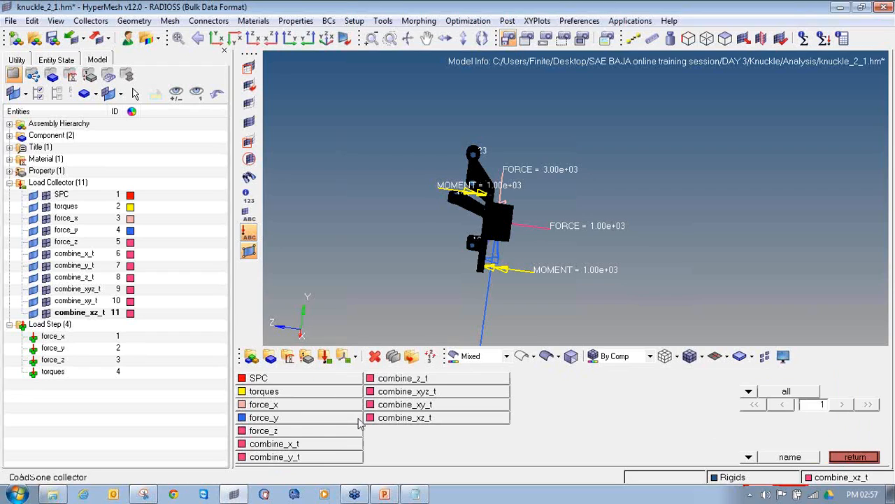
left_click(308, 443)
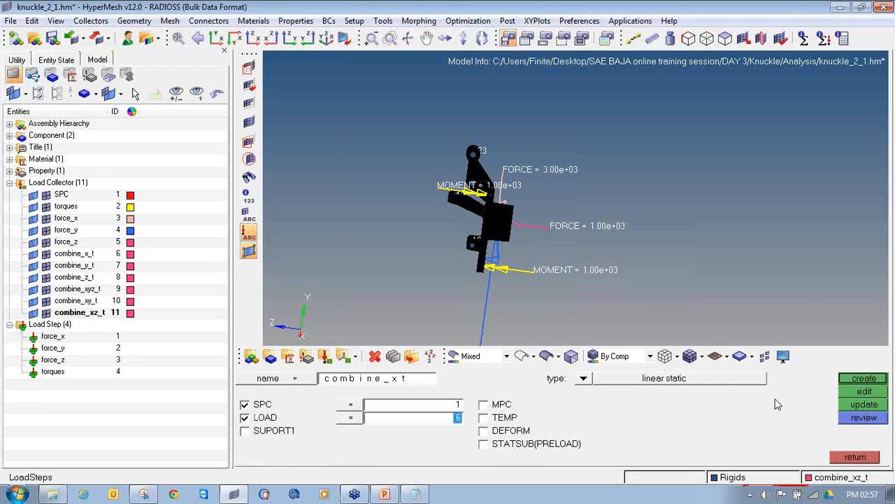
left_click(857, 381)
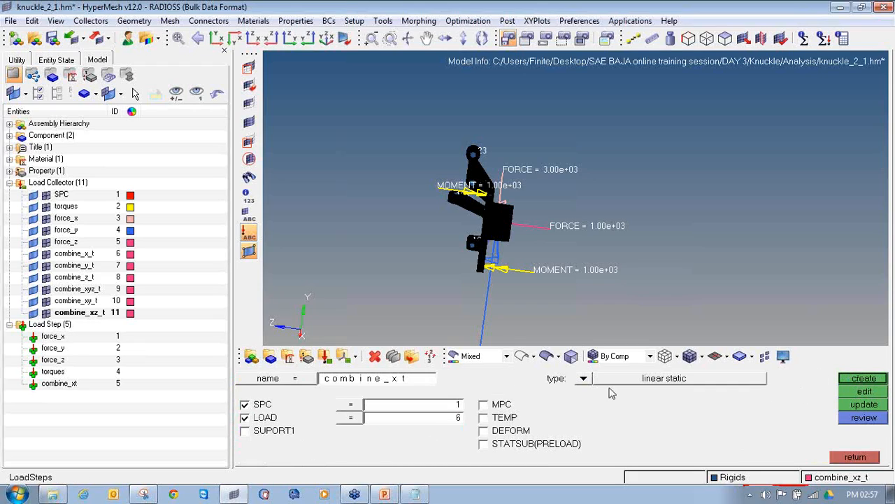
Create a loadstep named combine_yt with the SPC collector as its SPC and the combine_y_t collector as its LOAD
left_click(434, 383)
left_click(437, 383)
left_click(358, 404)
left_click(277, 379)
left_click(355, 418)
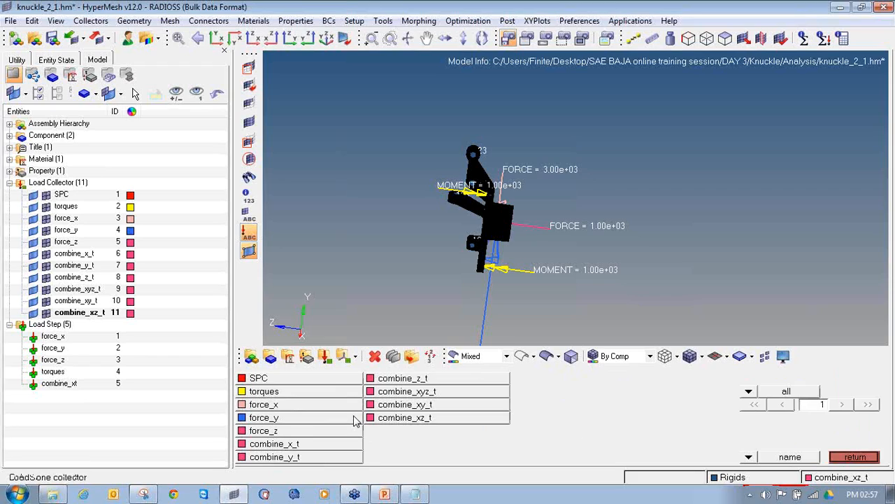
left_click(326, 457)
left_click(864, 379)
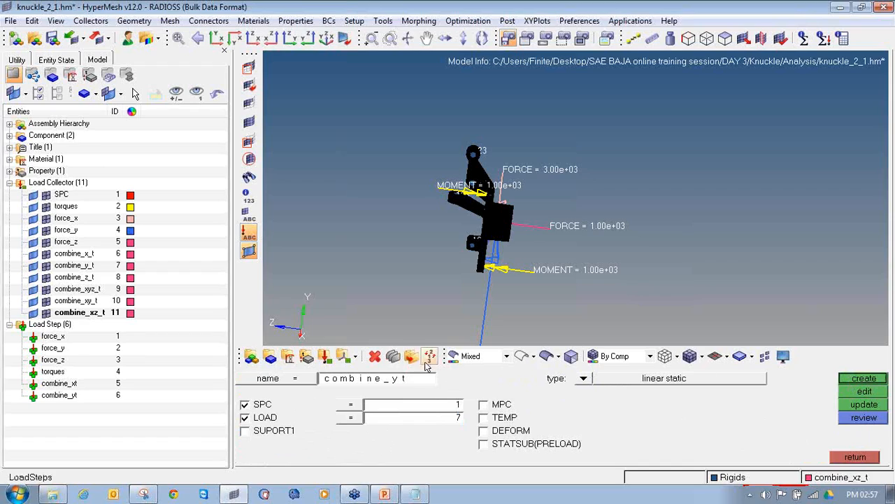
Create a loadstep named combine_zt with the SPC collector as its SPC and the combine_z_t collector as its LOAD
left_click(418, 384)
key("Left")
left_click(367, 404)
left_click(314, 378)
left_click(346, 420)
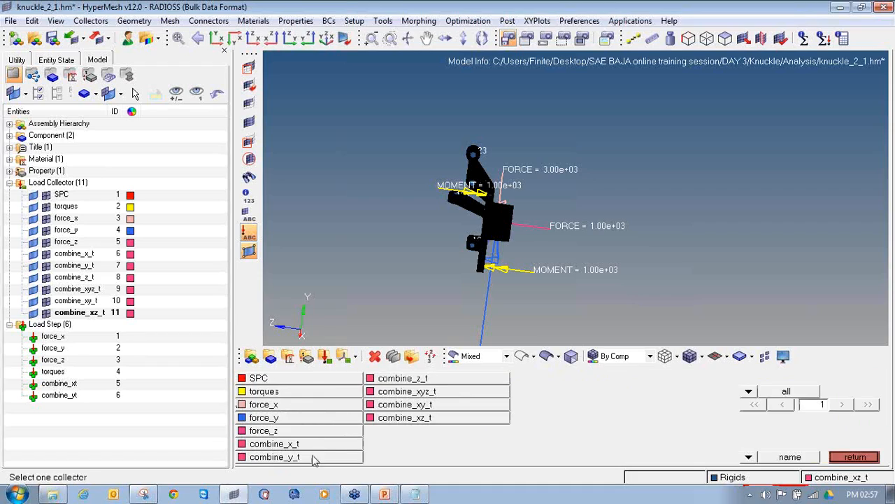
left_click(395, 382)
left_click(868, 383)
Create a loadstep named combine_xyzt with the SPC collector as its SPC and the combine_xyz_t collector as its LOAD
left_click(427, 384)
left_click(427, 383)
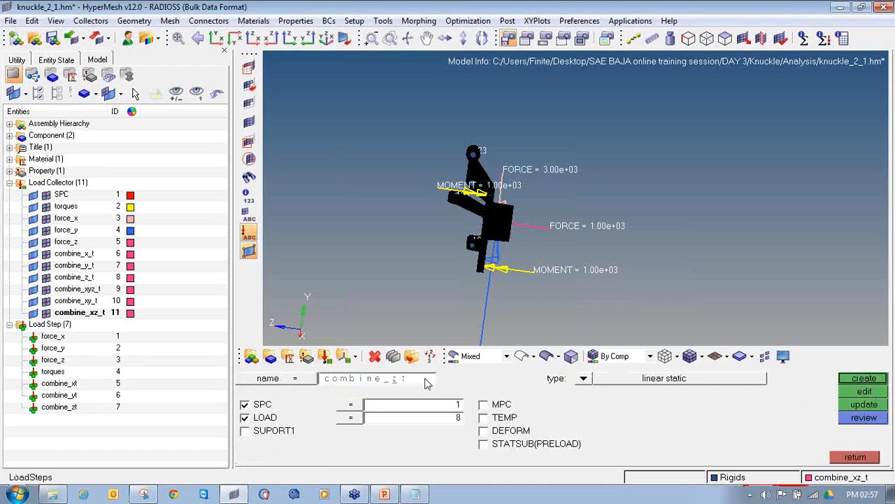
type("xy")
left_click(351, 404)
left_click(331, 382)
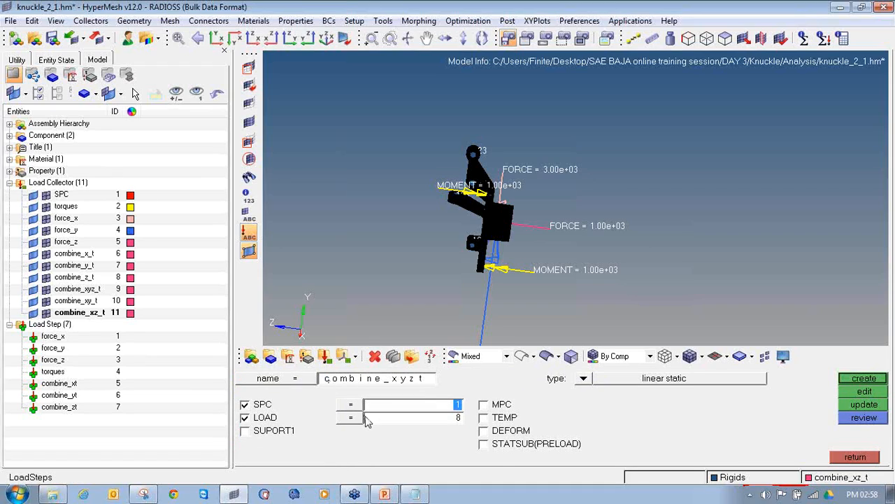
left_click(355, 417)
left_click(404, 391)
left_click(856, 380)
Create a loadstep named combine_xyt with the SPC collector as its SPC and the combine_xy_t collector as its LOAD
left_click(429, 381)
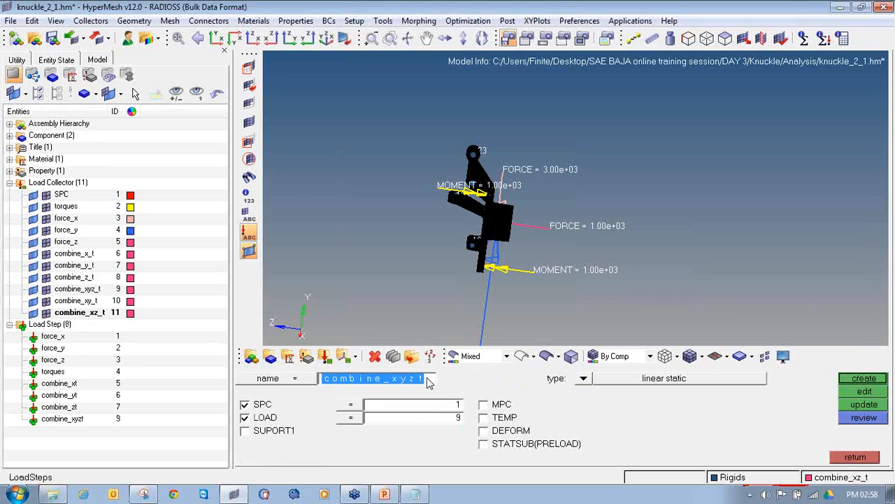
key("Left")
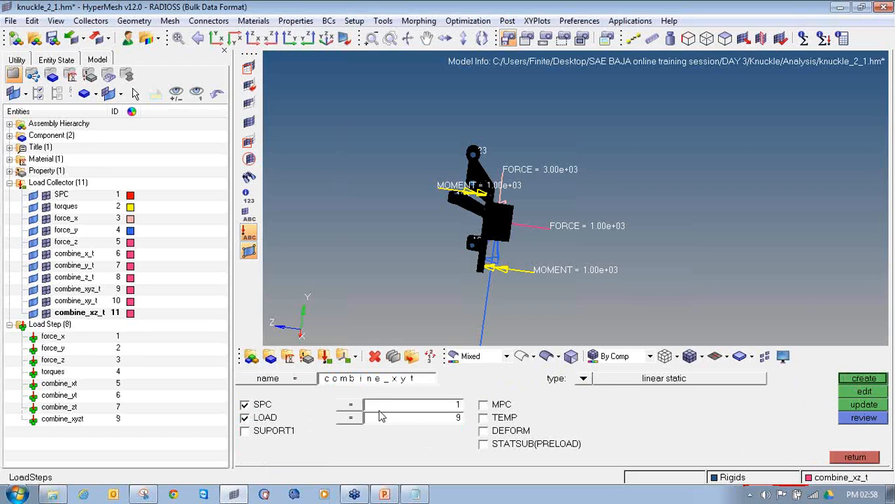
left_click(358, 404)
left_click(320, 381)
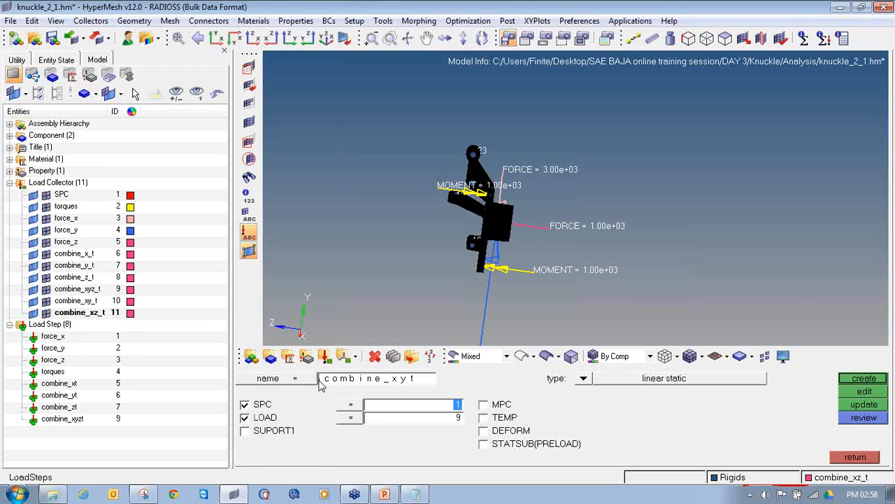
left_click(352, 419)
left_click(391, 410)
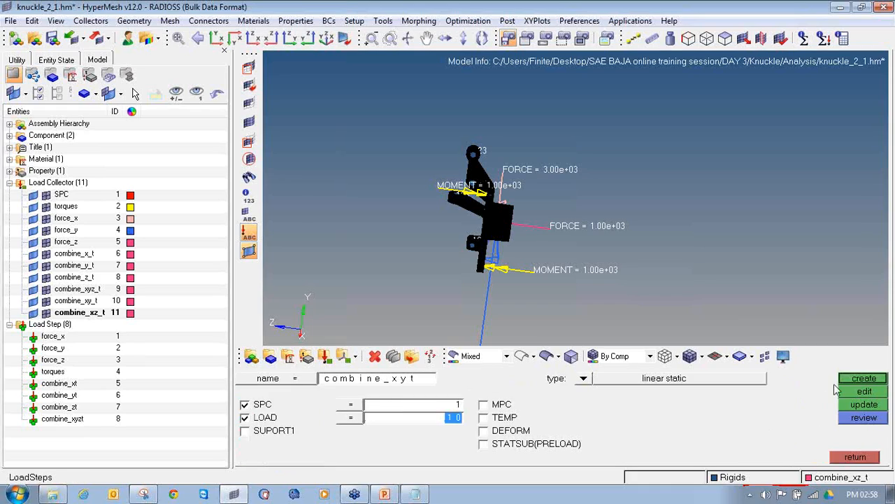
left_click(860, 379)
Create a loadstep named combine_xzt with the SPC collector as its SPC and the combine_xz_t collector as its LOAD
left_click(425, 383)
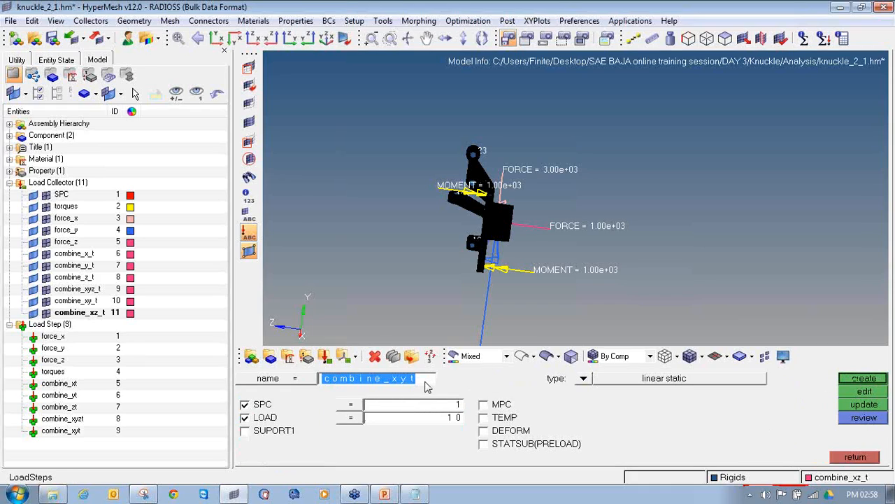
left_click(426, 384)
type("z")
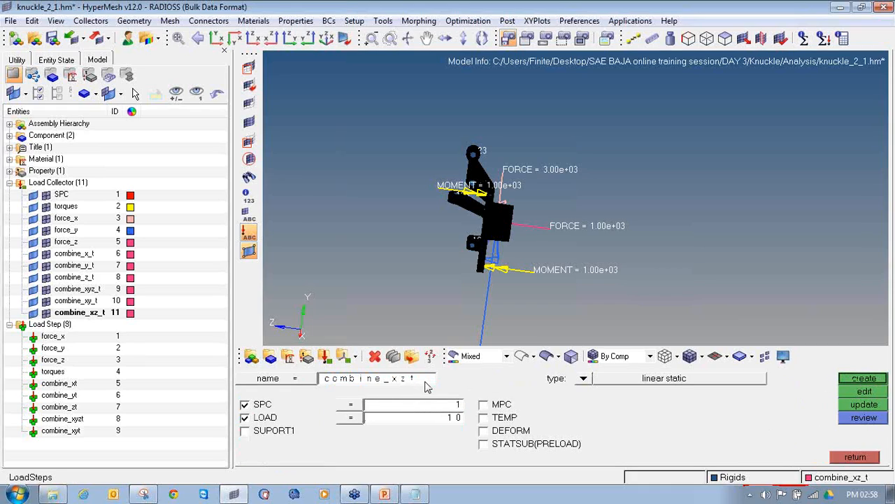
left_click(361, 405)
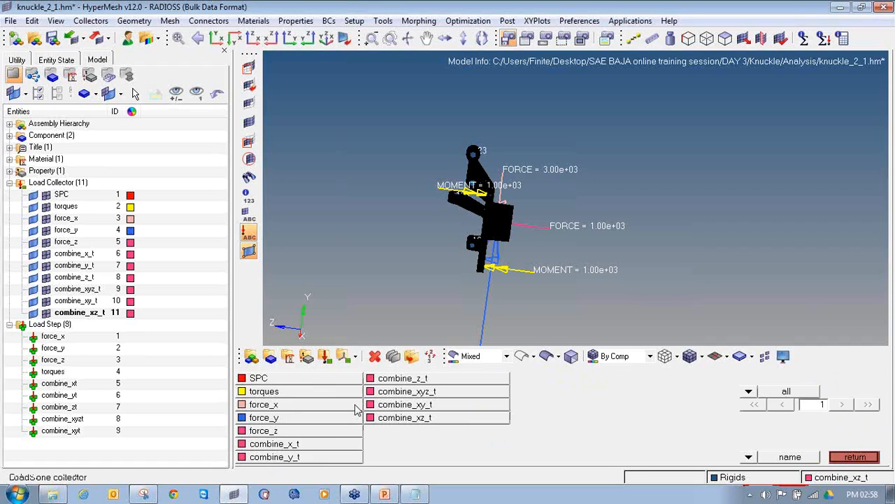
left_click(319, 381)
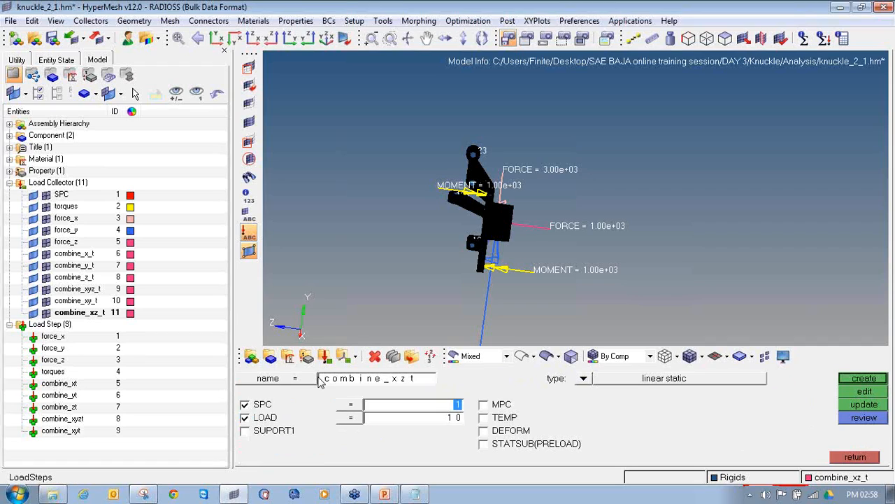
left_click(352, 422)
left_click(390, 419)
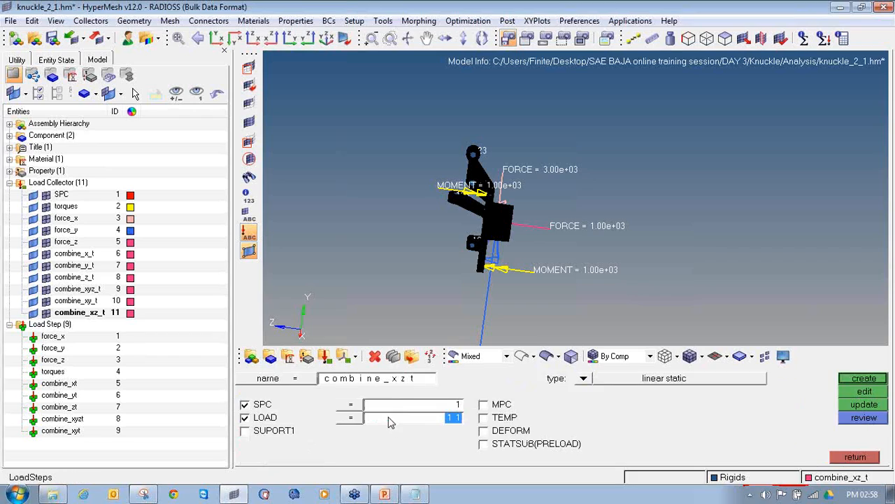
left_click(704, 421)
left_click(856, 380)
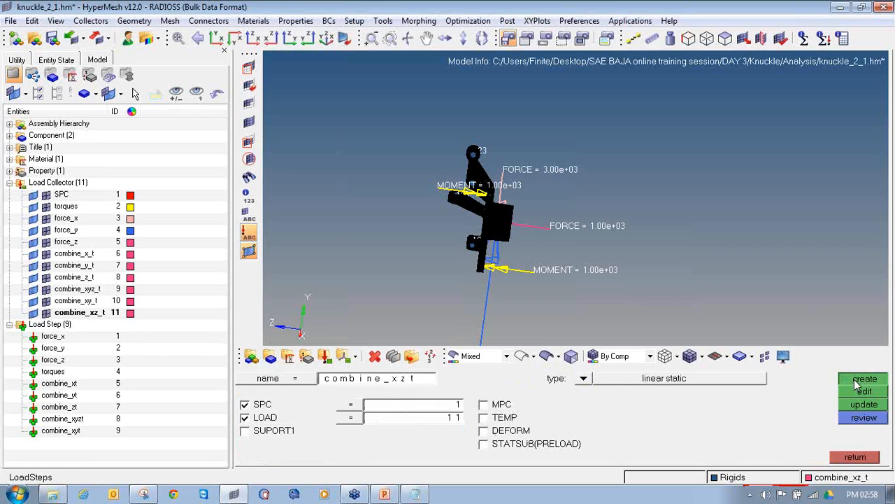
left_click(856, 458)
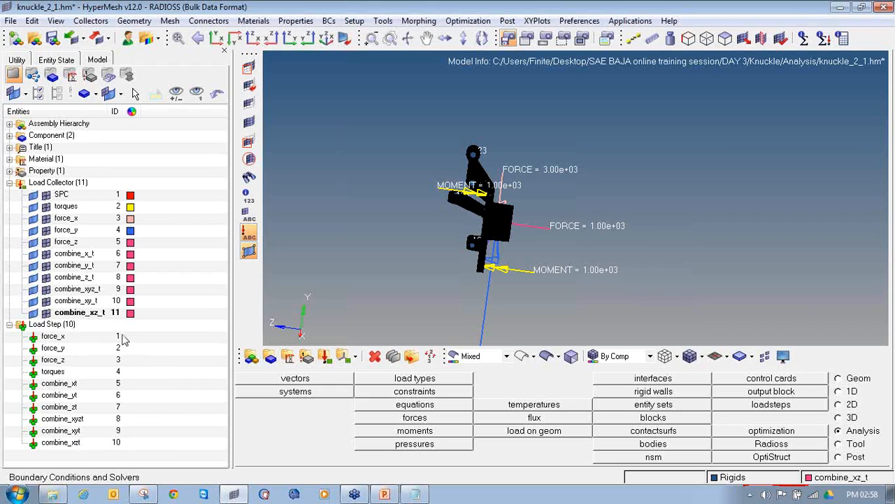
Save the model as knuckle_2_1.hm in a new subfolder named Analysis
left_click(11, 20)
left_click(29, 92)
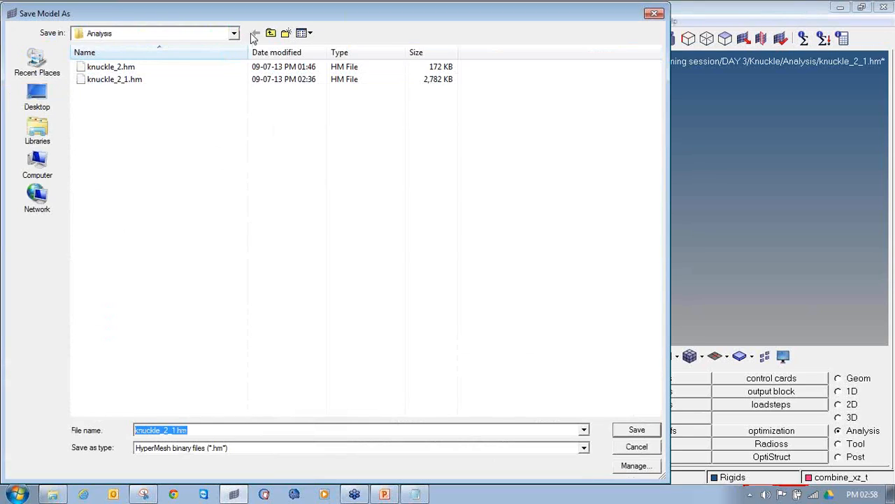
left_click(287, 34)
type("Ana")
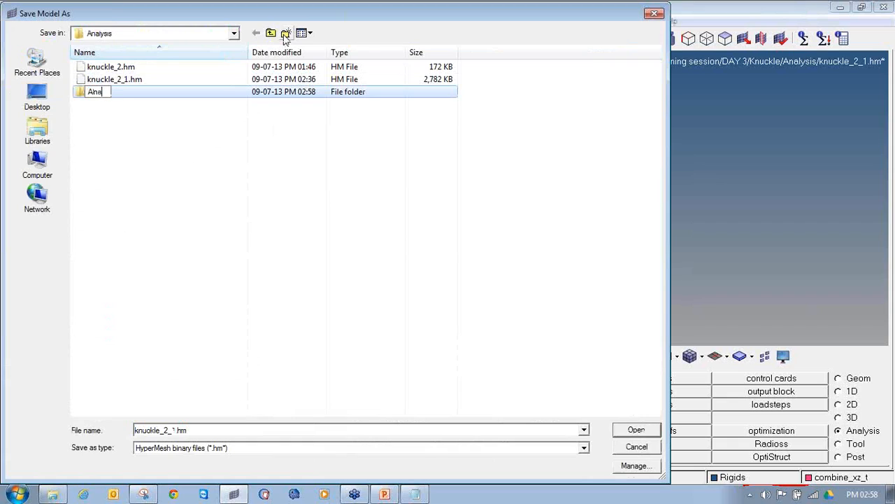
type("lysis")
key("Return")
key("Return")
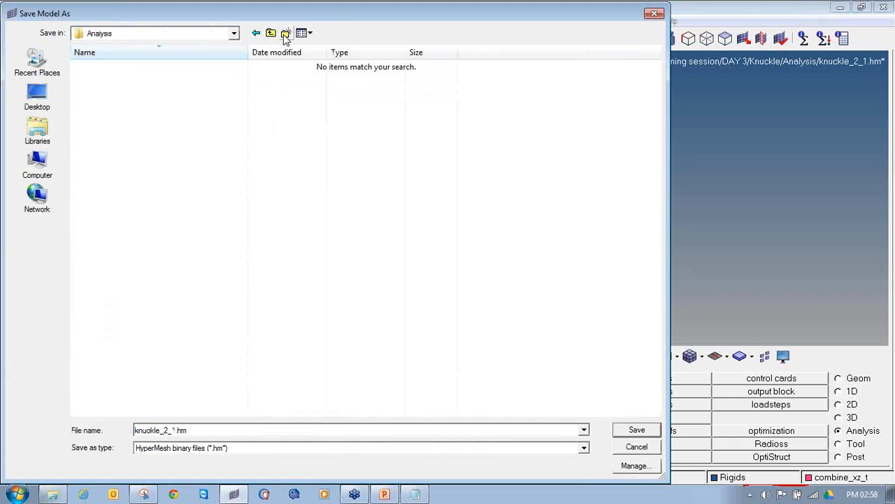
left_click(636, 430)
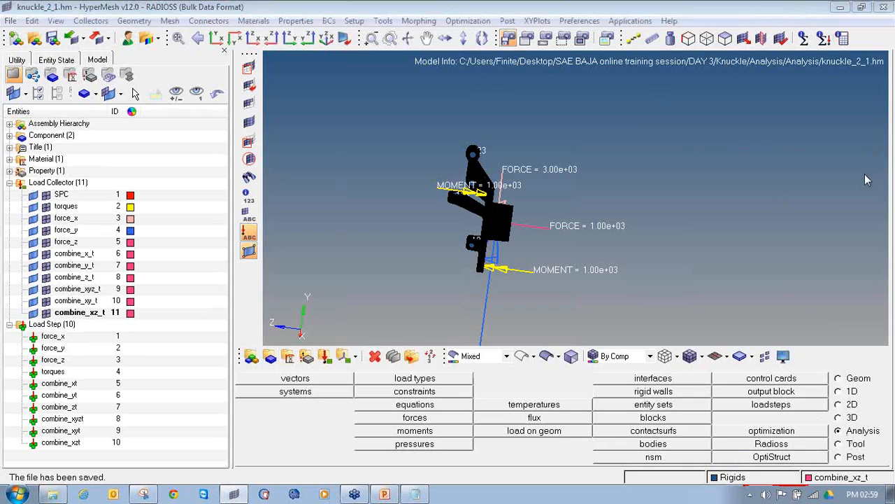
Save the solver input file as knuckle_2_1.fem with export option all and run the Radioss analysis
mouse_move(849, 426)
left_mouse_down()
mouse_move(839, 424)
mouse_move(854, 440)
mouse_move(883, 425)
left_mouse_up()
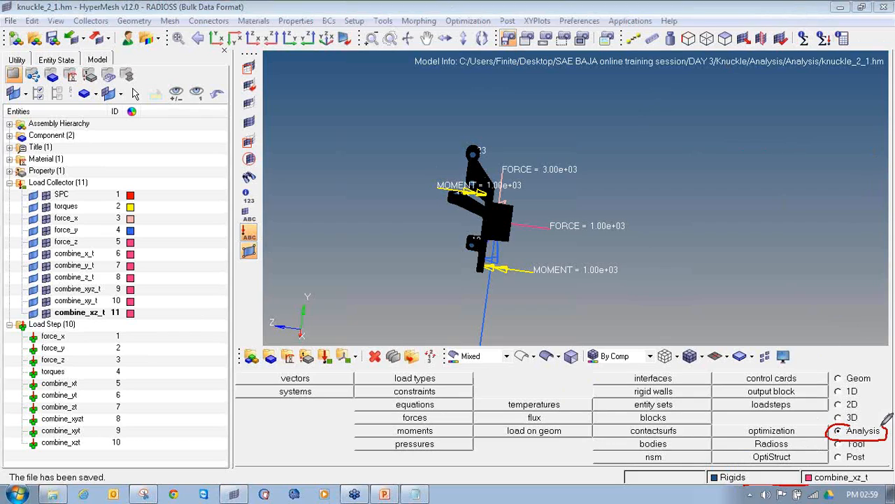
mouse_move(773, 436)
left_mouse_down()
mouse_move(784, 451)
mouse_move(784, 432)
left_mouse_up()
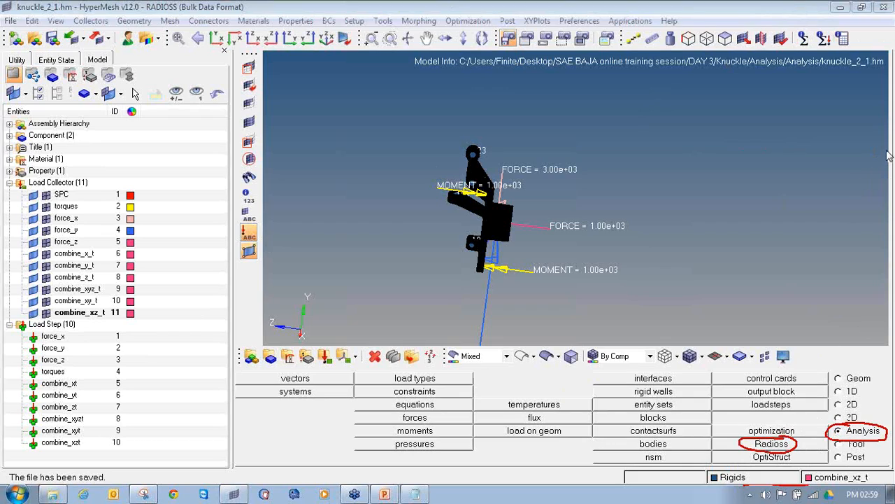
left_click(777, 447)
left_click(308, 417)
left_click(319, 416)
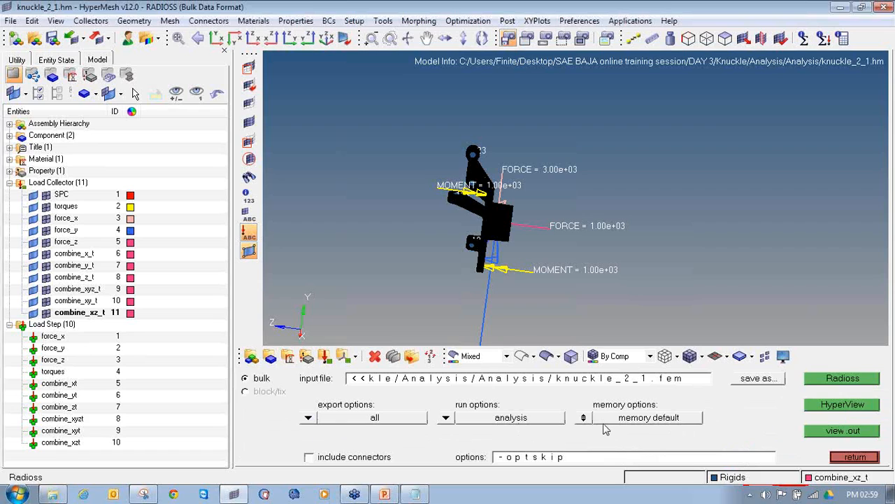
left_click(761, 378)
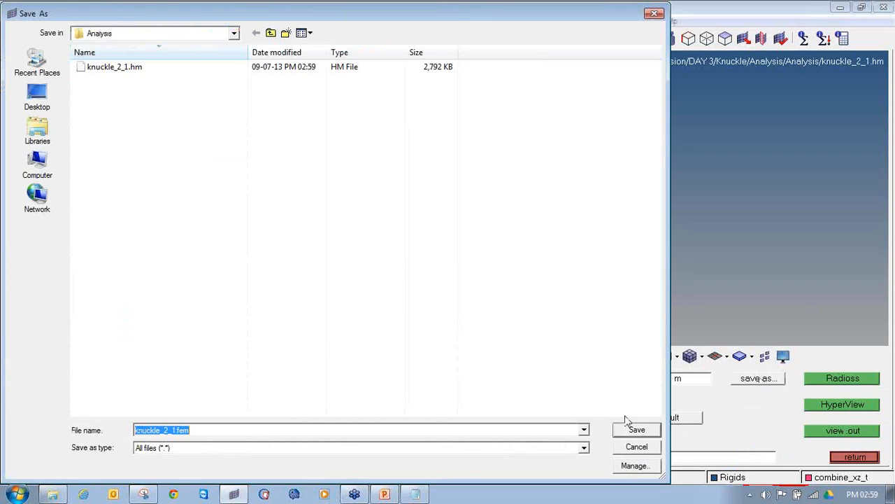
left_click(635, 429)
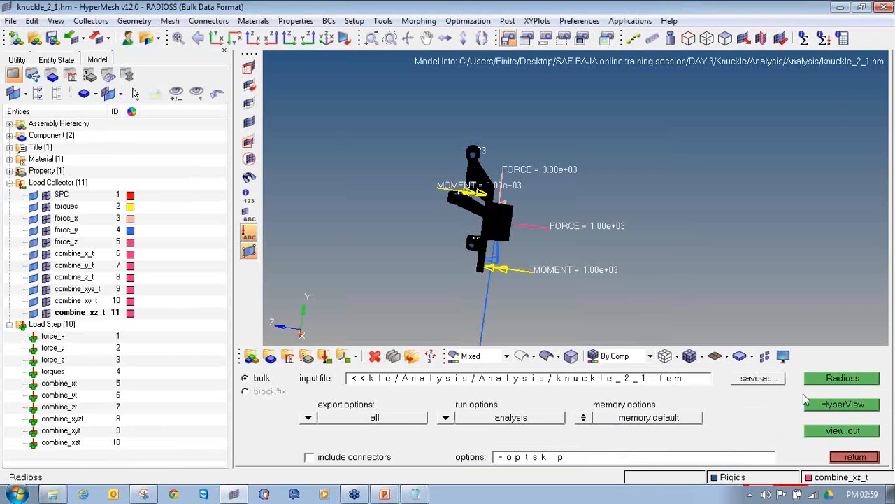
left_click(849, 379)
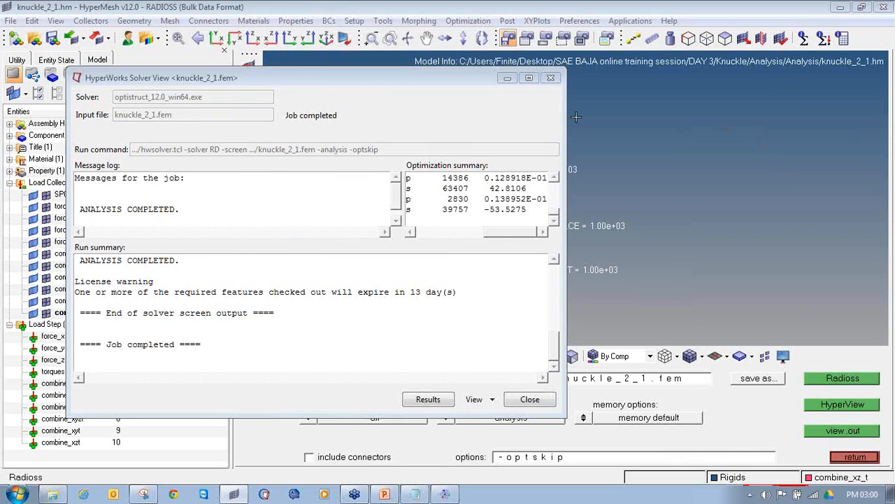
Open the completed run's results in HyperView and dismiss the message log
mouse_move(86, 196)
left_mouse_down()
mouse_move(74, 210)
mouse_move(126, 224)
mouse_move(198, 193)
mouse_move(95, 186)
mouse_move(84, 194)
left_mouse_up()
mouse_move(420, 379)
left_mouse_down()
mouse_move(445, 414)
mouse_move(431, 379)
left_mouse_up()
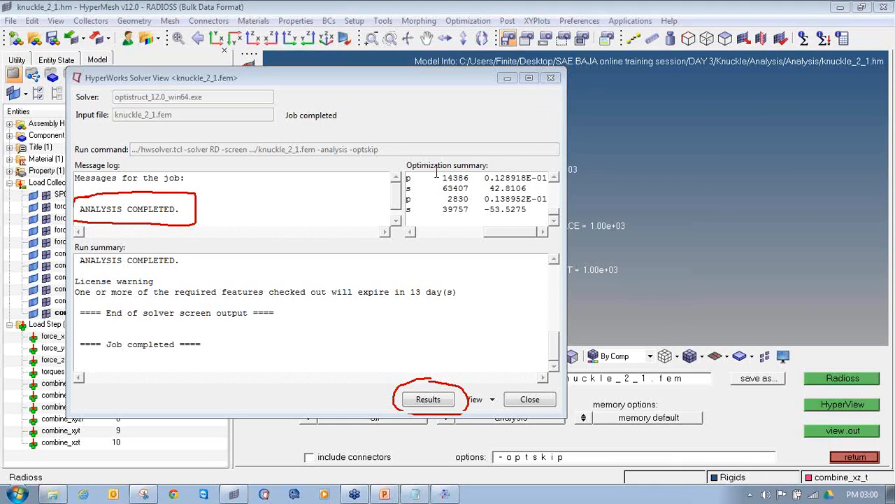
left_click(428, 399)
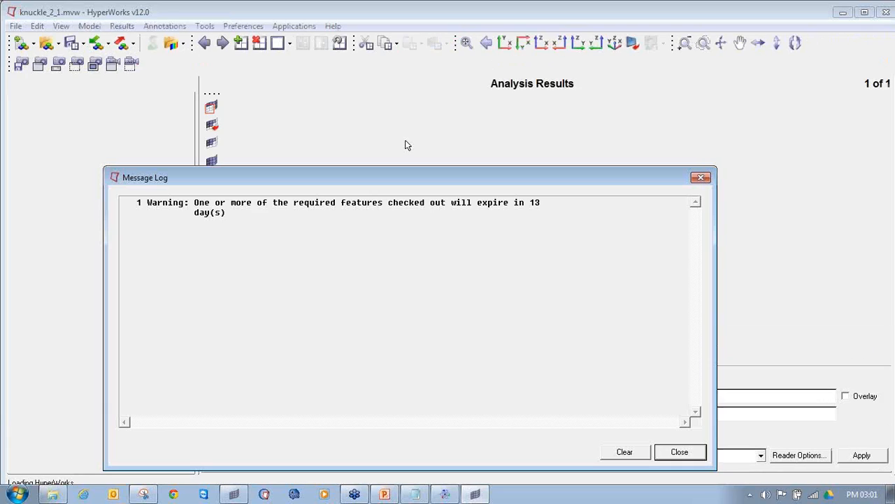
left_click(702, 177)
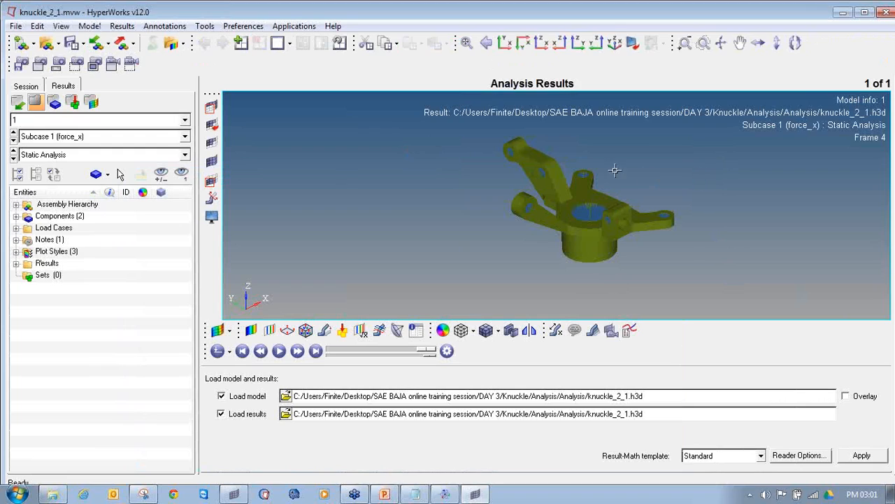
left_click_drag(704, 176, 502, 249, "ctrl")
right_click_drag(482, 234, 454, 214, "ctrl")
left_click_drag(454, 215, 528, 255, "ctrl")
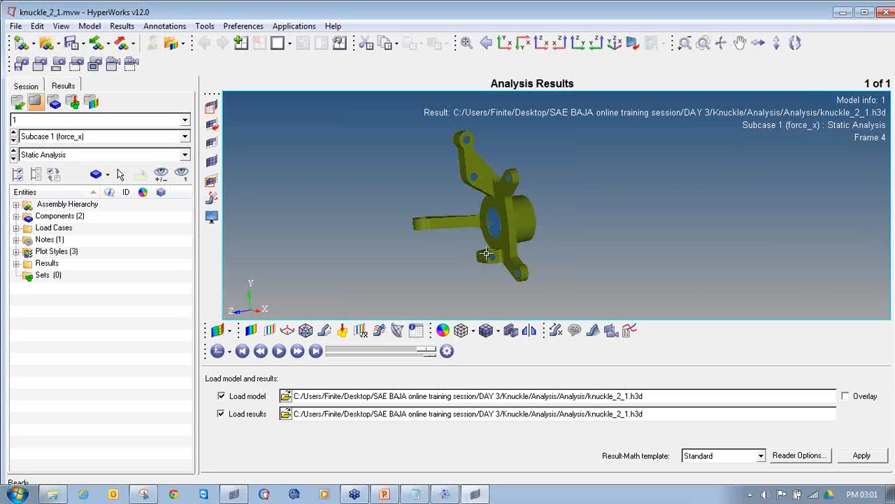
Review the available subcases and contour the displacement magnitude for Subcase 1 (force_x)
left_click(185, 136)
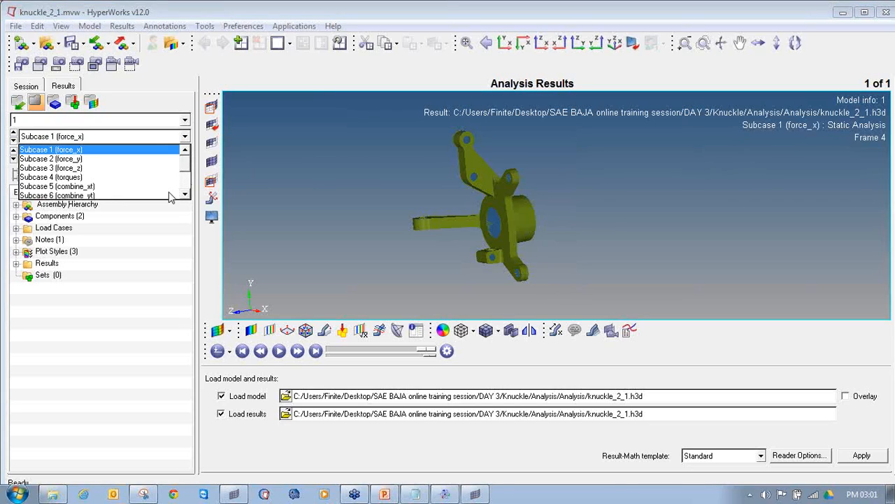
scroll(188, 199, "down", 4)
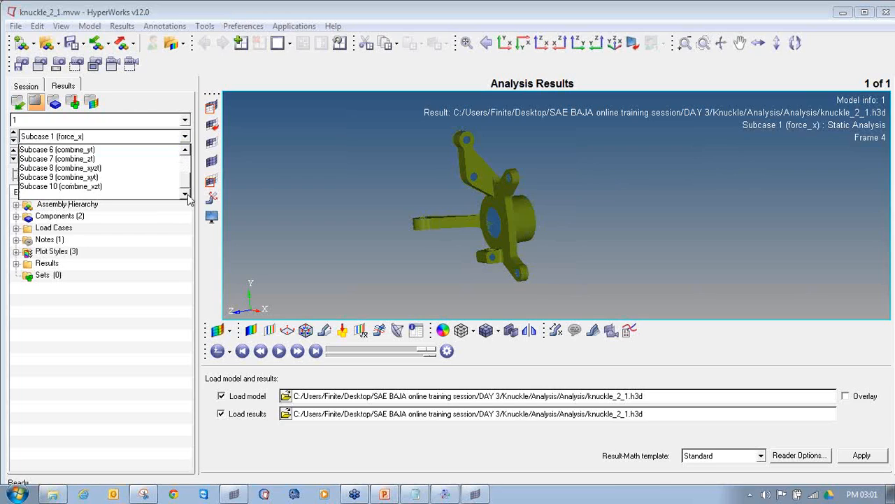
left_click(168, 227)
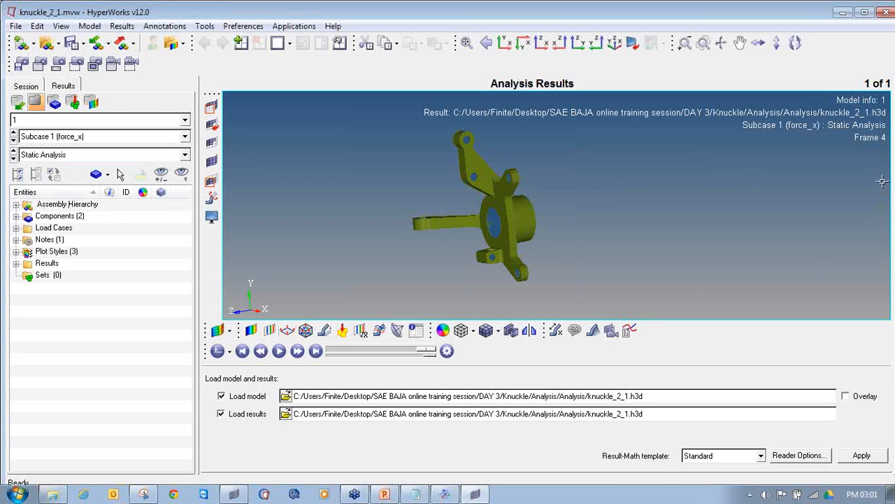
mouse_move(261, 316)
left_mouse_down()
mouse_move(269, 309)
mouse_move(262, 307)
left_mouse_up()
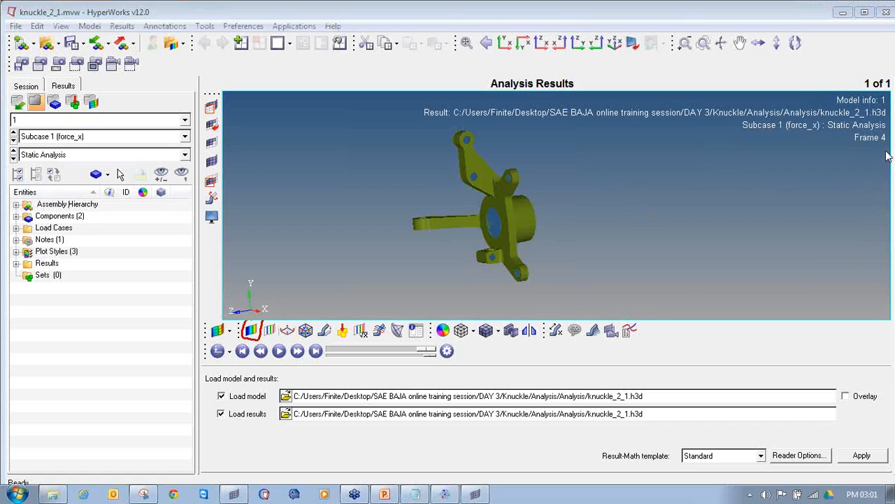
left_click(250, 330)
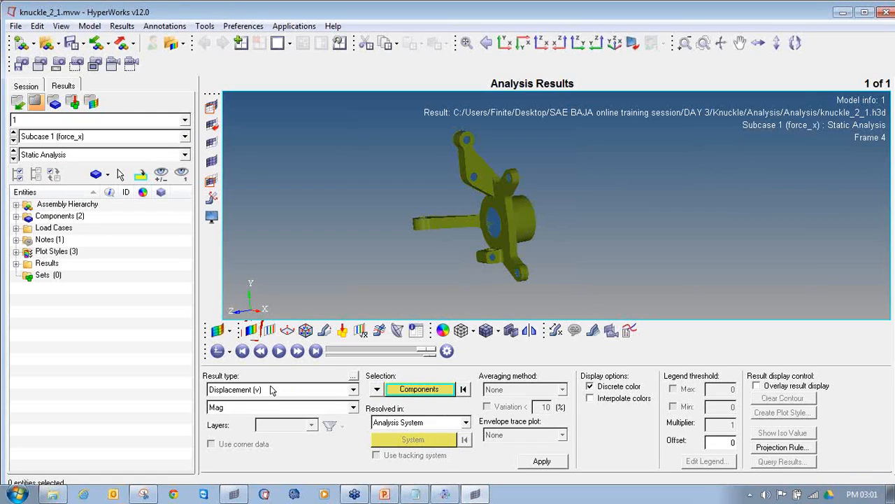
left_click(542, 461)
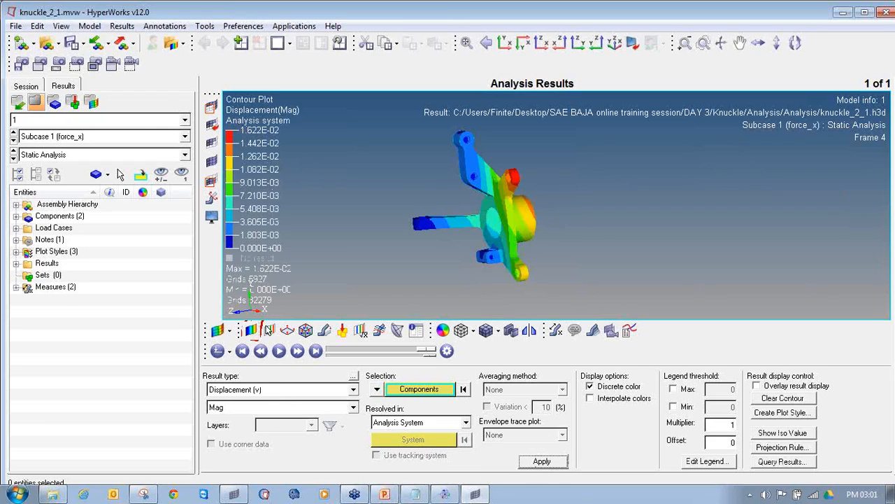
Contour the vonMises element stresses (2D & 3D) for the force_x subcase with the Simple averaging method
left_click(265, 390)
left_click(266, 411)
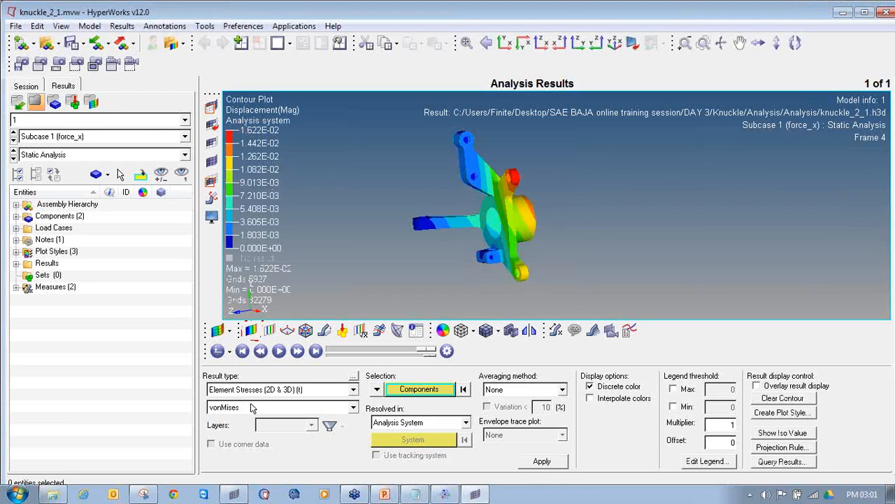
left_click(219, 389)
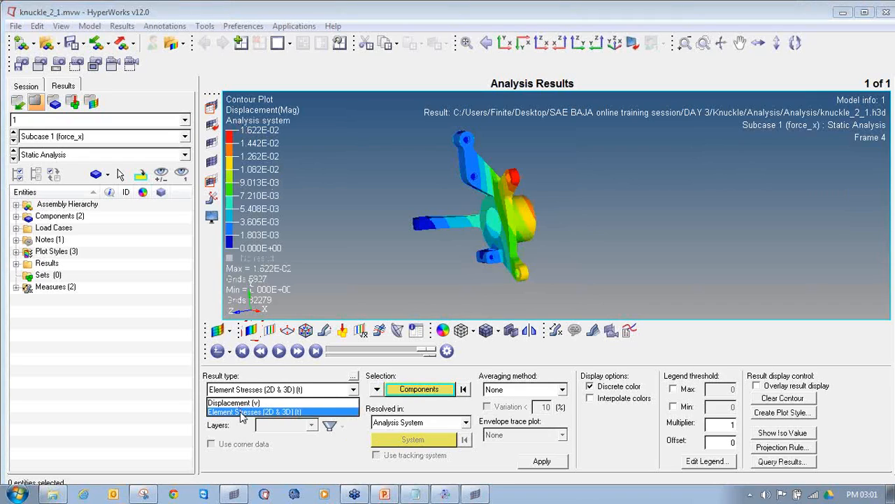
left_click(241, 413)
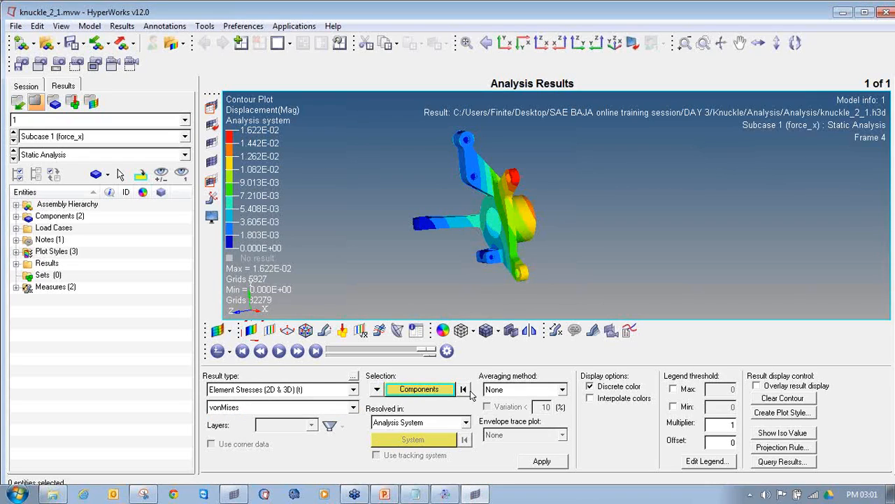
left_click(503, 390)
left_click(503, 418)
left_click(535, 462)
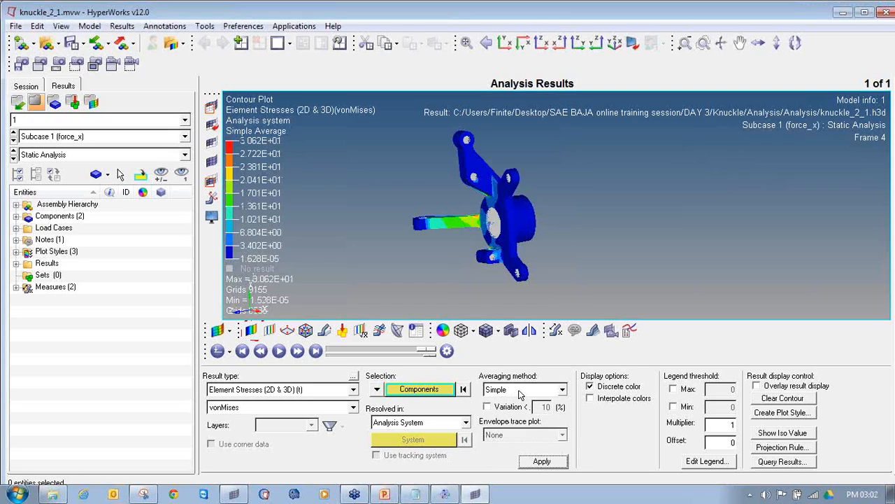
Show the Static MinMax Result on the model with only the maximum displayed, and examine where it lies on the knuckle
left_click_drag(439, 193, 533, 198, "ctrl")
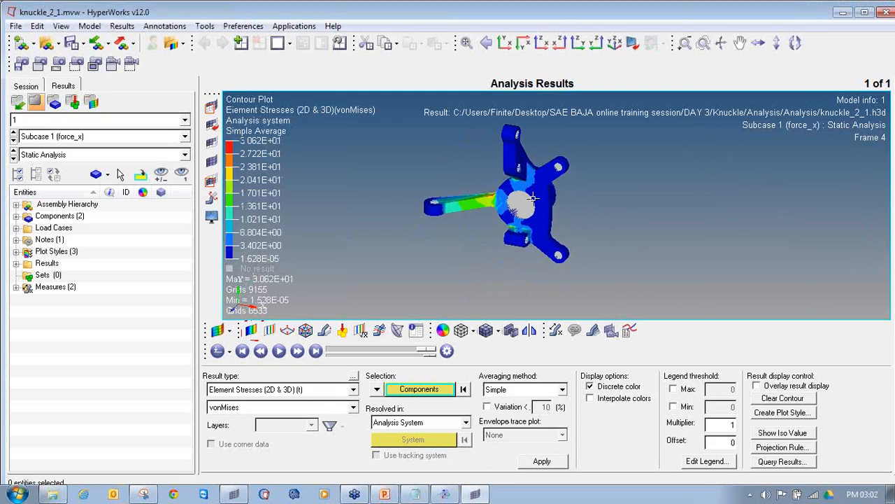
left_click(556, 330)
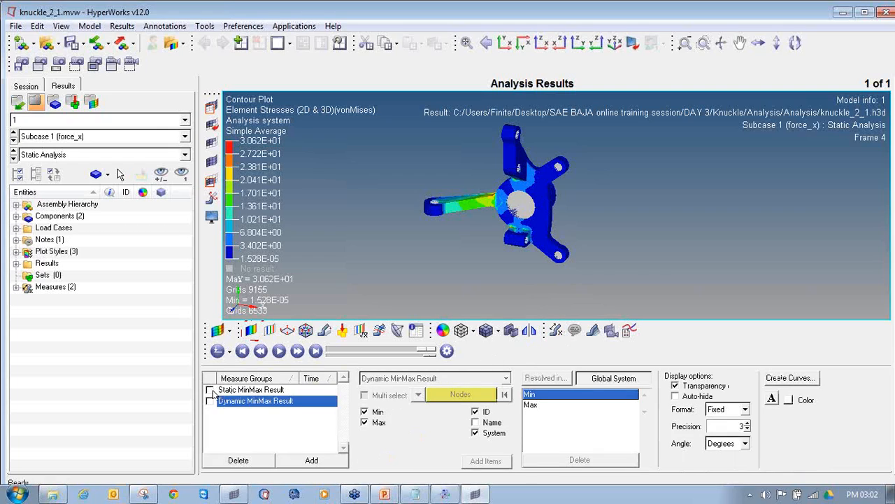
left_click(209, 389)
left_click(365, 412)
left_click_drag(625, 208, 484, 257, "ctrl")
right_click_drag(471, 209, 471, 216, "ctrl")
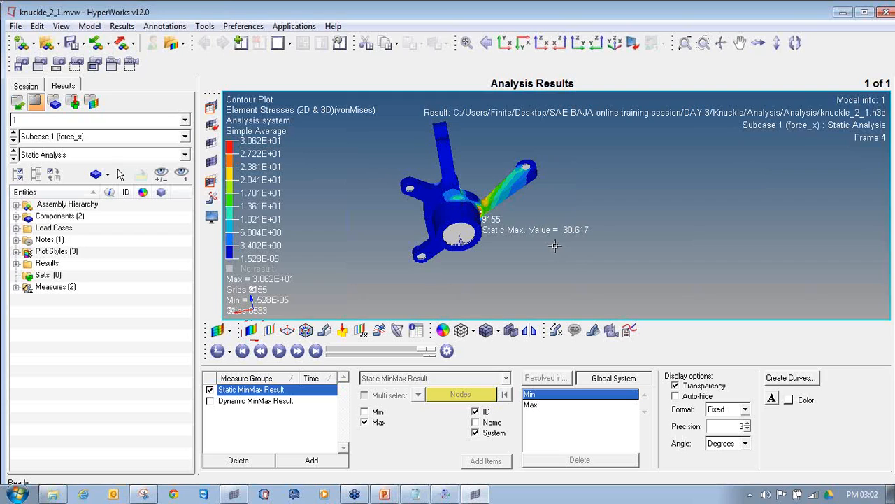
scroll(479, 208, "up", 6)
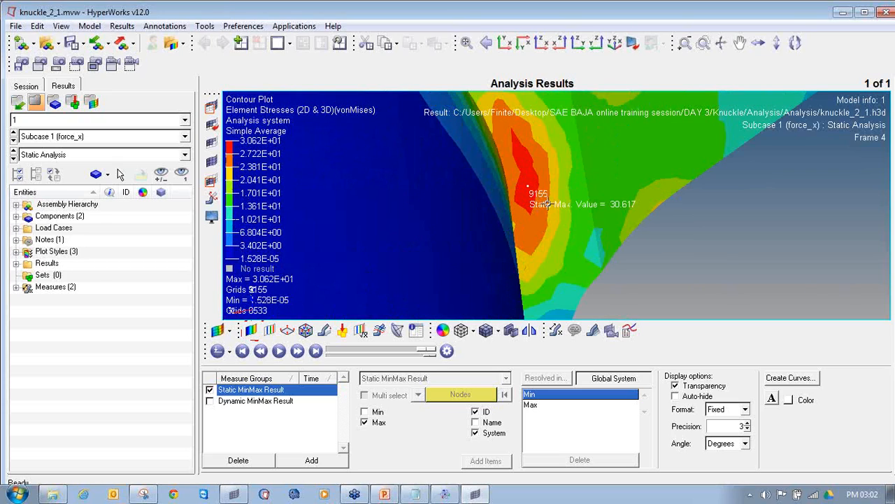
scroll(545, 204, "down", 8)
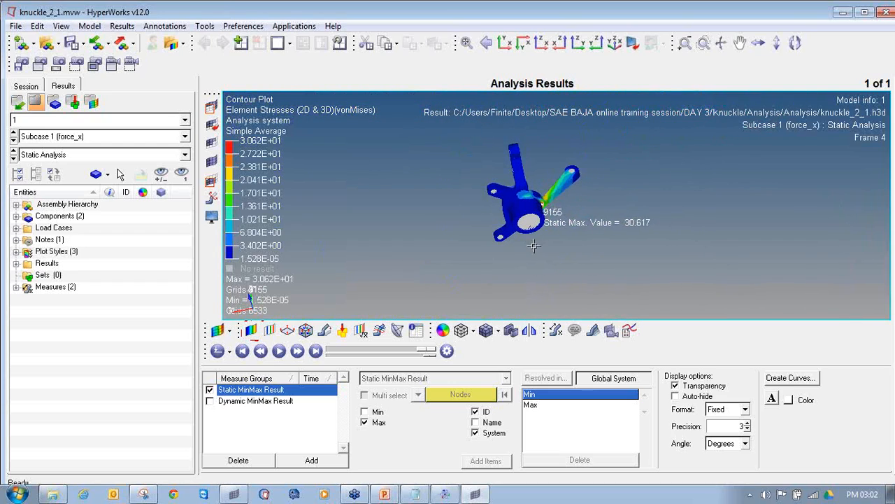
right_click_drag(533, 245, 486, 252, "ctrl")
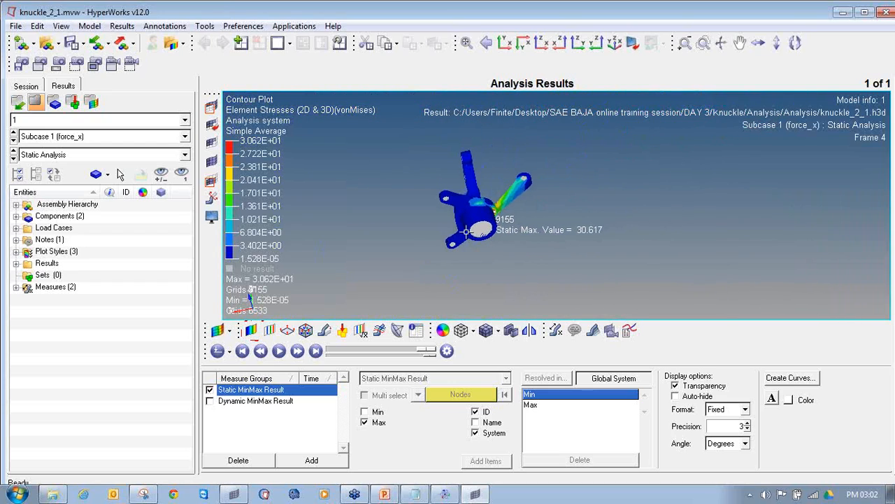
Switch to Subcase 2 (force_y) and examine the location of its maximum vonMises stress
left_click(12, 141)
left_click_drag(481, 268, 593, 230, "ctrl")
left_click_drag(426, 233, 588, 276, "ctrl")
scroll(570, 254, "up", 5, "ctrl")
scroll(570, 254, "up", 5, "ctrl")
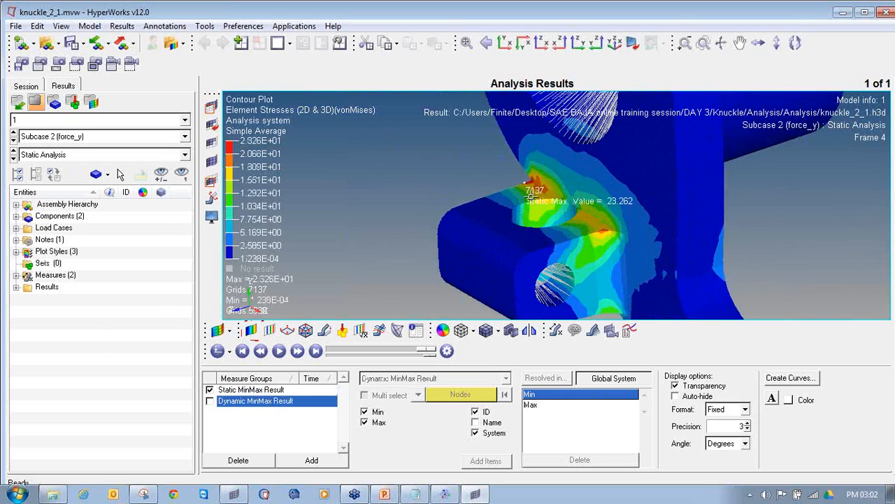
scroll(530, 196, "down", 9, "ctrl")
left_click_drag(530, 195, 499, 190, "ctrl")
right_click_drag(500, 190, 475, 234, "ctrl")
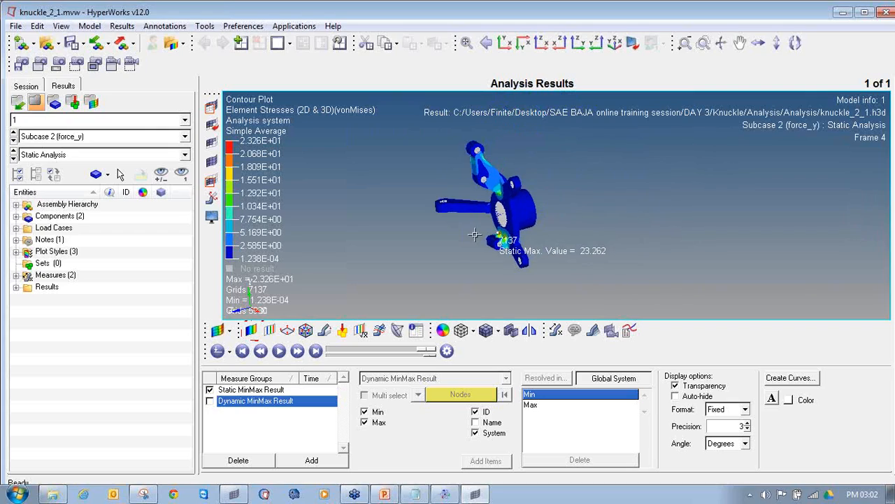
Animate the deformation of the force_y subcase with a uniform displacement scale factor of 1000
left_click(279, 351)
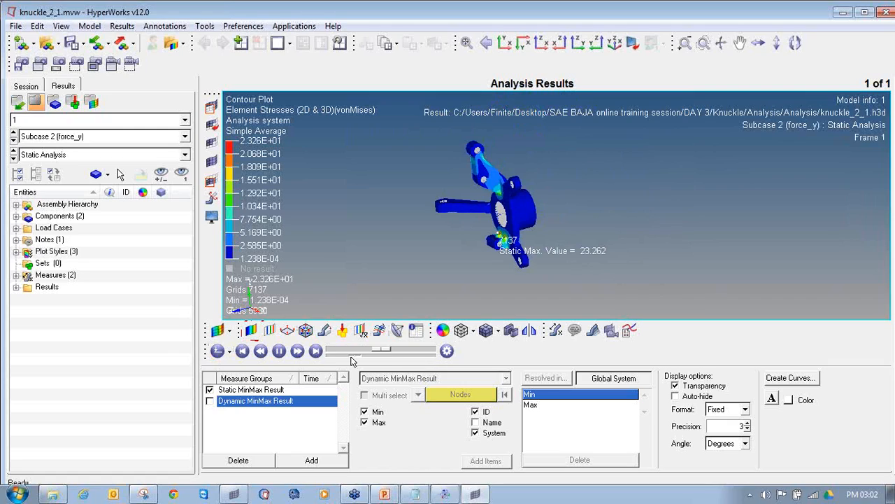
left_click(324, 330)
type("1000")
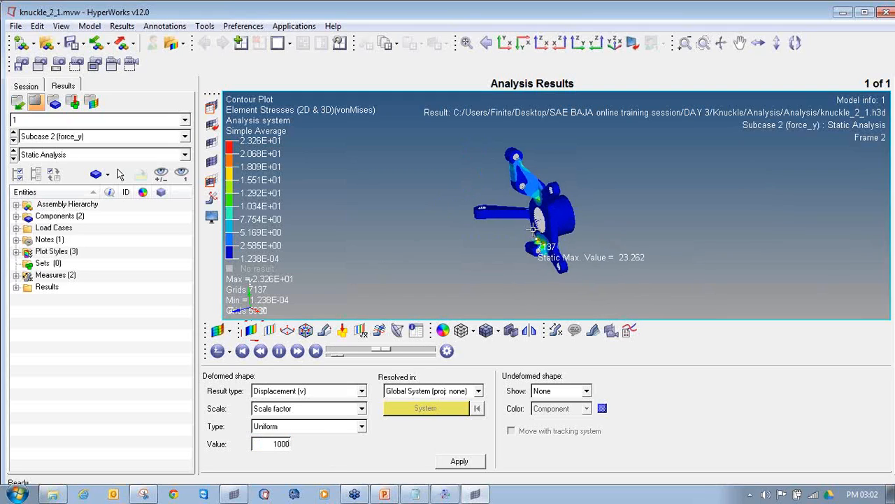
Review the animated stress results of the force_x, force_y, force_z and torques subcases in turn
left_click(13, 134)
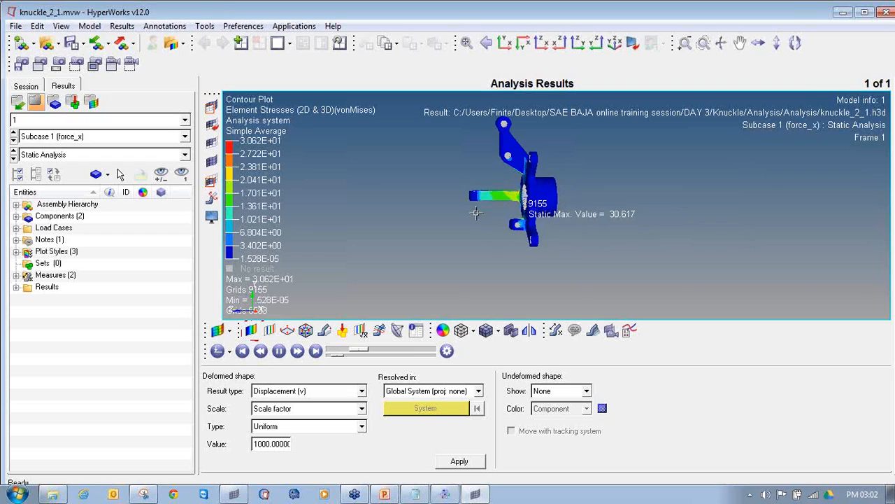
left_click(13, 140)
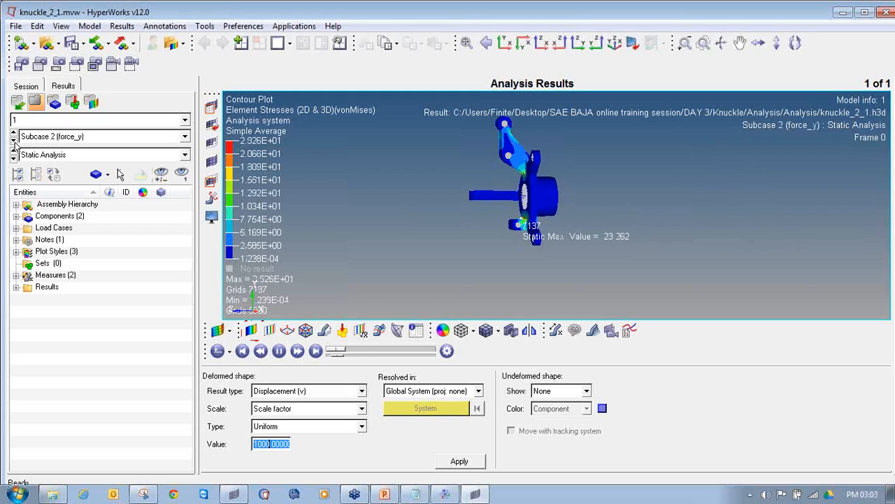
left_click(14, 142)
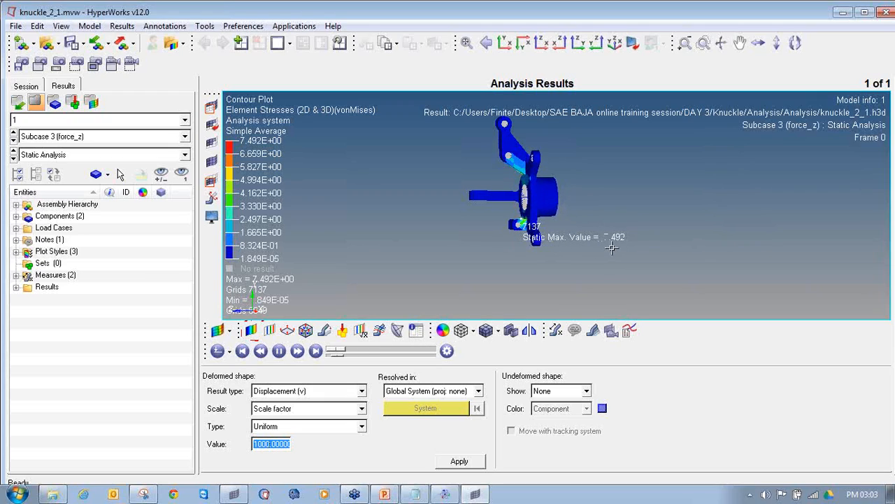
left_click(14, 139)
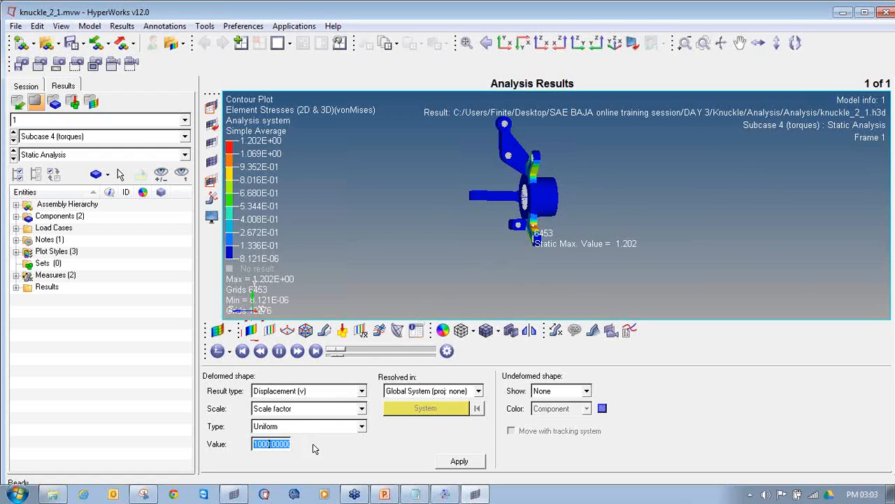
Set the uniform deformation scale factor to 10000 and apply it to the torques subcase
left_click(254, 444)
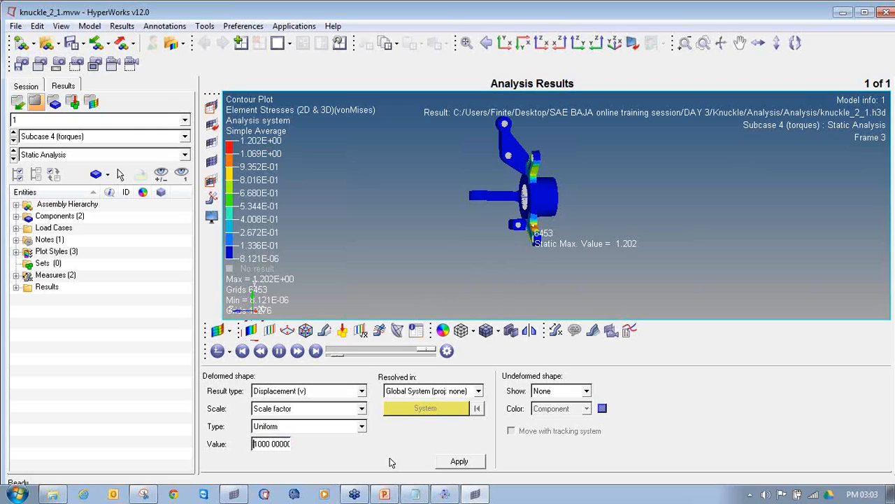
double_click(286, 443)
type("1")
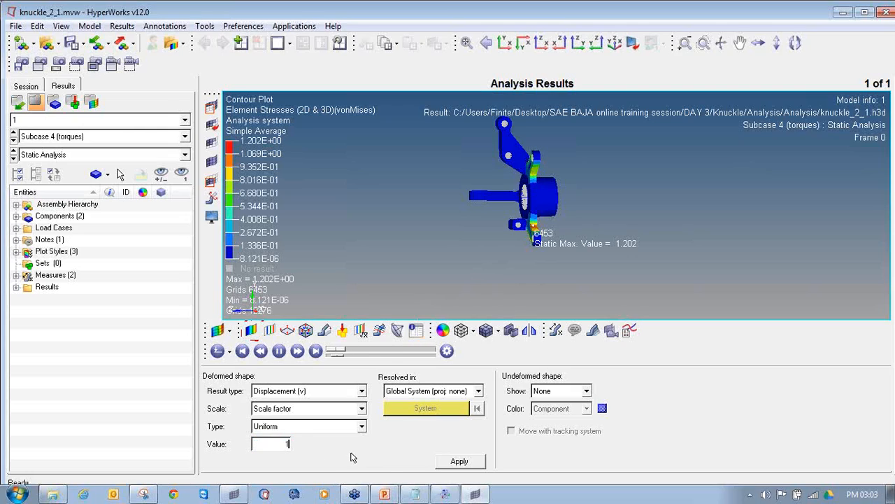
type("0000")
left_click(460, 461)
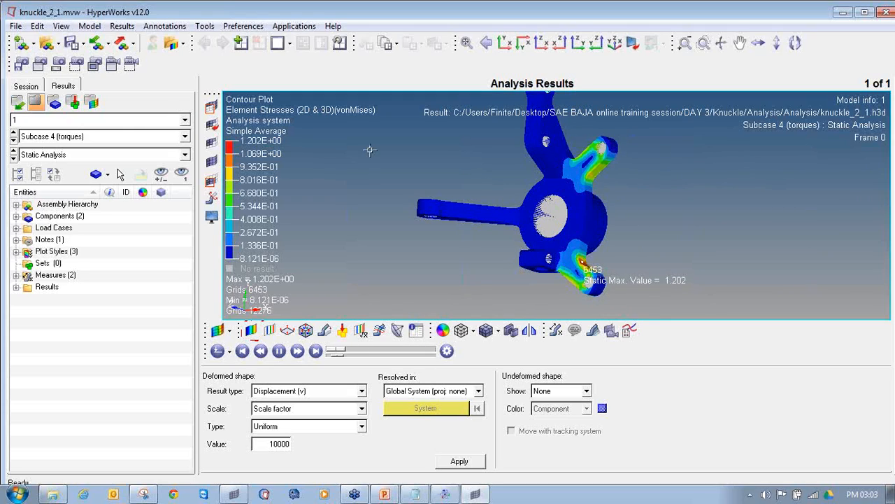
Switch to Subcase 5 (combine_xt) and set the uniform deformation scale factor to 1000
left_click(14, 141)
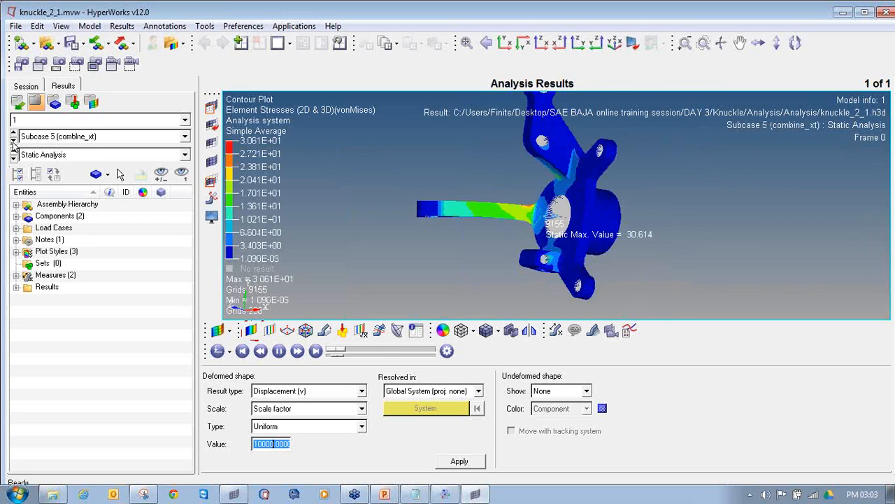
double_click(280, 446)
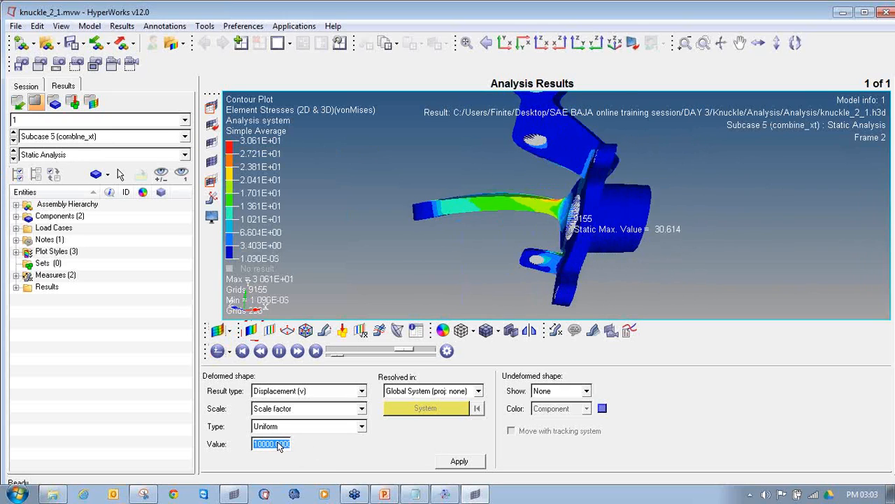
type("100")
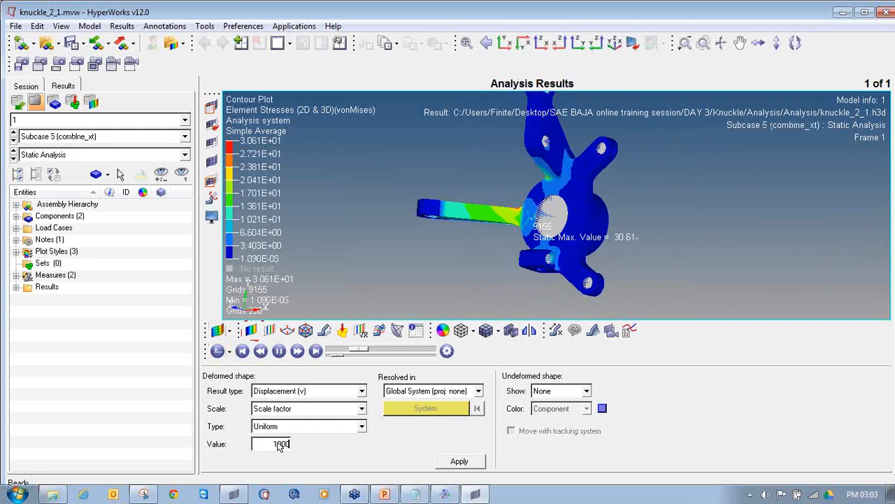
type("0")
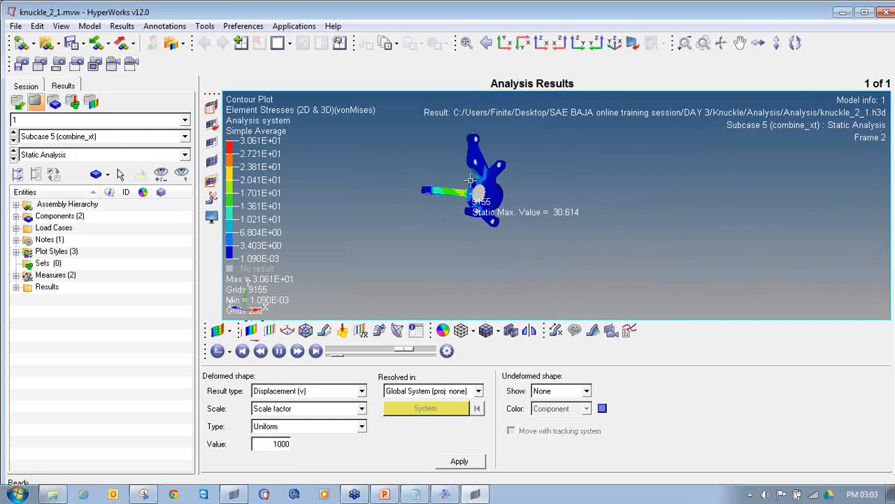
scroll(448, 218, "up", 3)
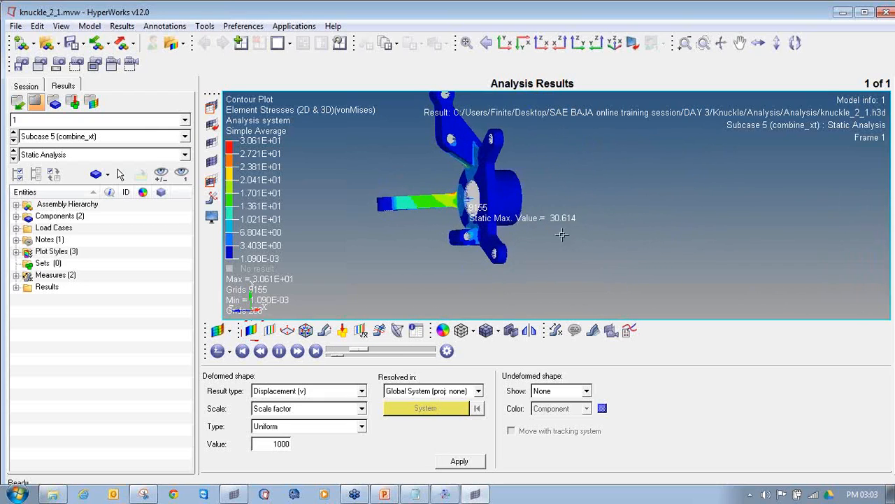
Review the animated stress results of the combined subcases in turn, from combine_yt through combine_xyt to Subcase 10 (combine_xzt)
left_click(14, 140)
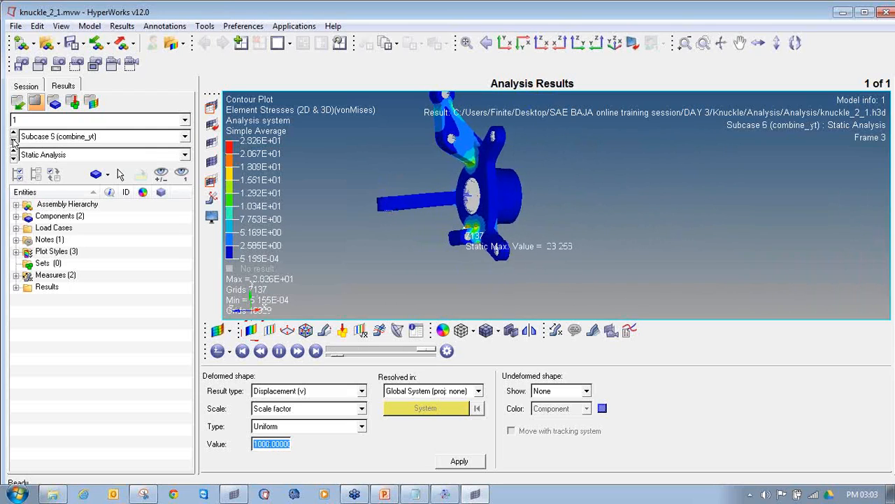
left_click(13, 142)
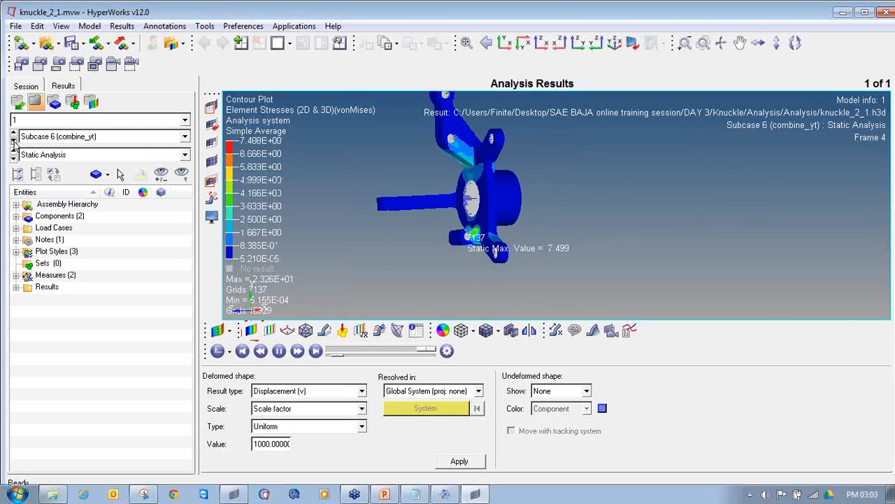
left_click(13, 141)
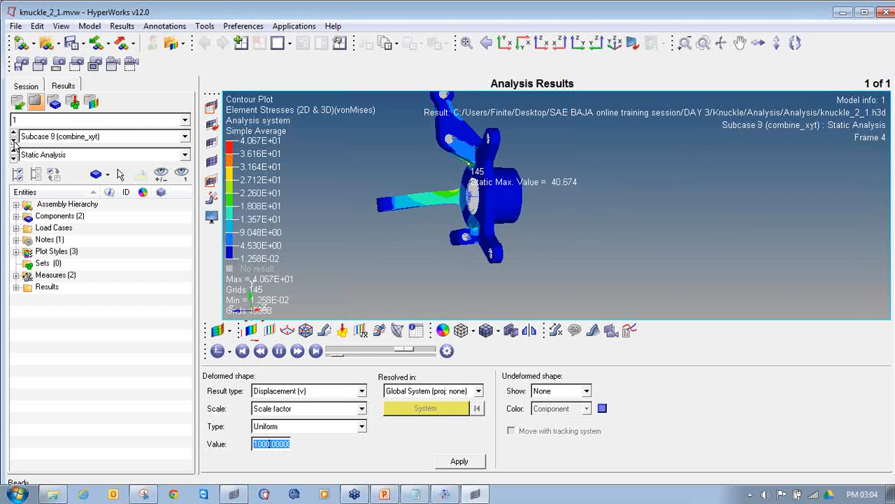
left_click(12, 140)
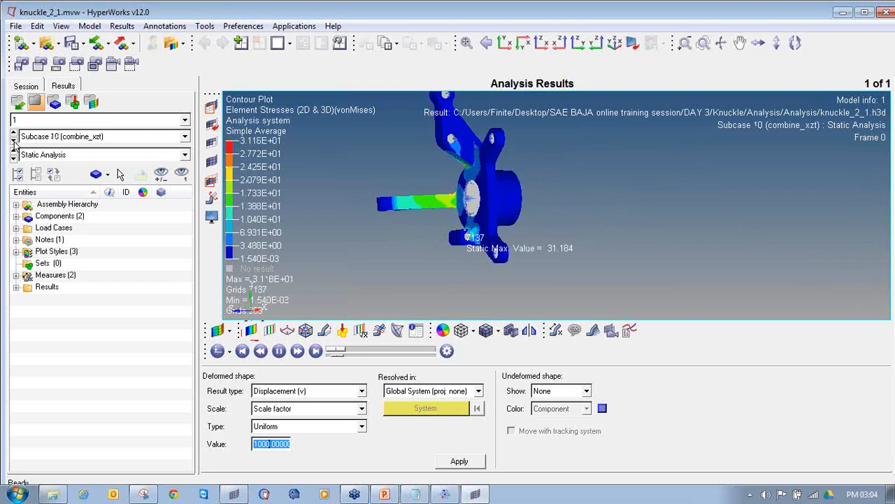
Examine the combine_xzt vonMises stress around the maximum at the knuckle's lower lug and at the upper arm's root
mouse_move(628, 186)
left_mouse_down("ctrl")
mouse_move(685, 196)
mouse_move(545, 263)
mouse_move(689, 243)
mouse_move(570, 194)
mouse_move(655, 190)
mouse_move(654, 268)
mouse_move(707, 237)
mouse_move(694, 242)
mouse_move(678, 229)
mouse_move(554, 236)
mouse_move(630, 238)
mouse_move(672, 224)
mouse_move(703, 203)
mouse_move(593, 214)
mouse_move(722, 174)
mouse_move(737, 318)
mouse_move(714, 238)
left_mouse_up("ctrl")
scroll(714, 238, "down", 3, "ctrl")
right_click_drag(700, 199, 615, 210, "ctrl")
left_click_drag(614, 210, 553, 236, "ctrl")
scroll(565, 277, "up", 5)
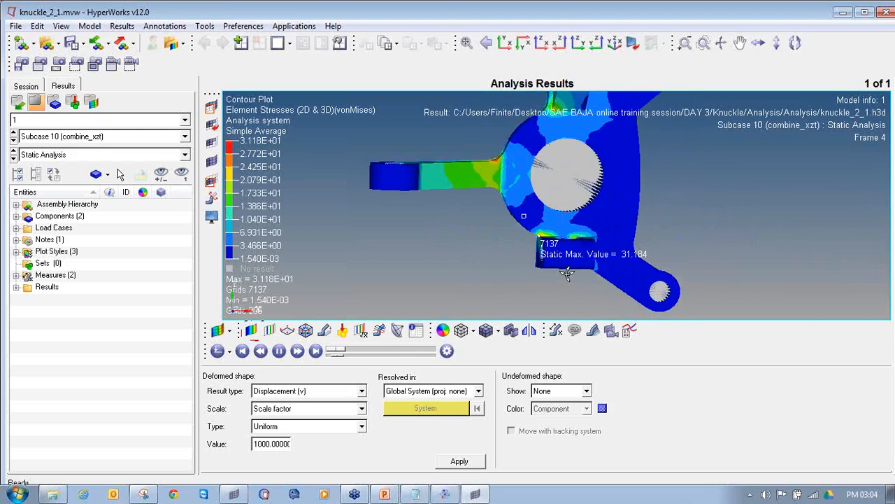
scroll(544, 234, "up", 3, "ctrl")
scroll(523, 217, "down", 4, "ctrl")
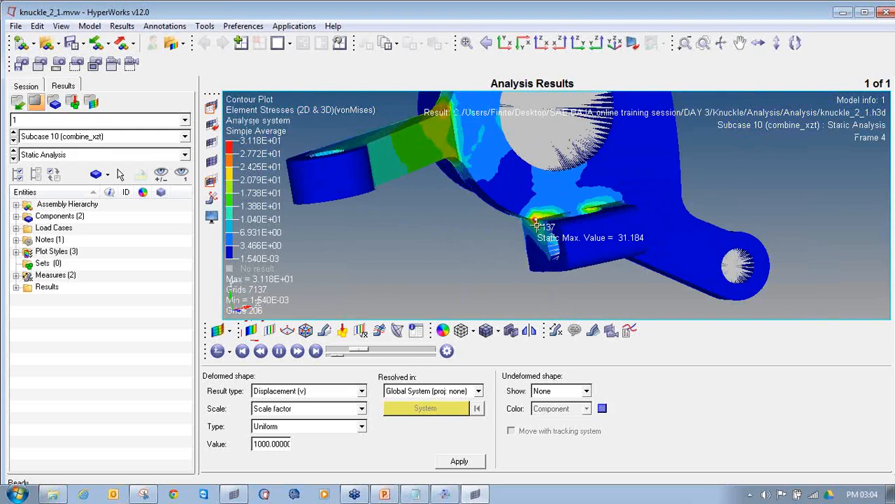
scroll(524, 217, "down", 3, "ctrl")
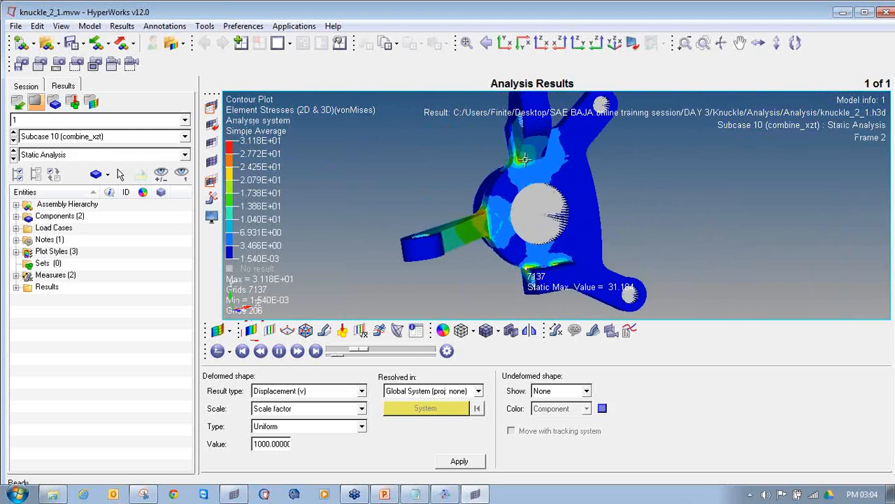
Inspect the combine_xzt stress contour from the hub side, around the steering arm's root, and return to an overall view of the knuckle
left_click_drag(486, 196, 822, 206, "ctrl")
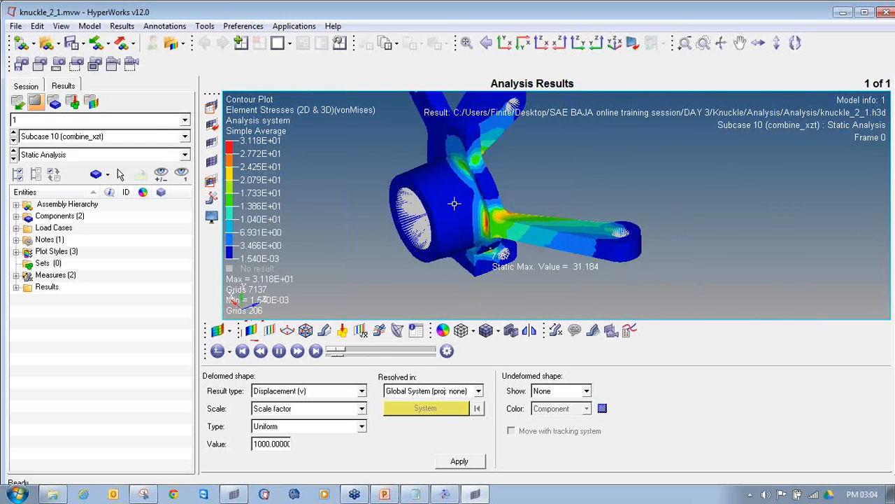
scroll(547, 211, "down", 4, "ctrl")
left_click_drag(548, 212, 366, 265, "ctrl")
left_click_drag(468, 257, 532, 252, "ctrl")
right_click_drag(533, 252, 559, 283, "ctrl")
scroll(511, 241, "down", 3, "ctrl")
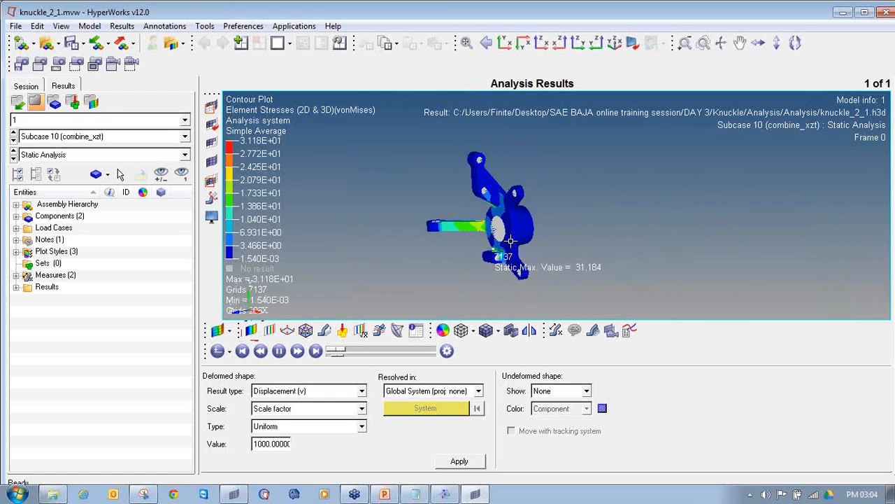